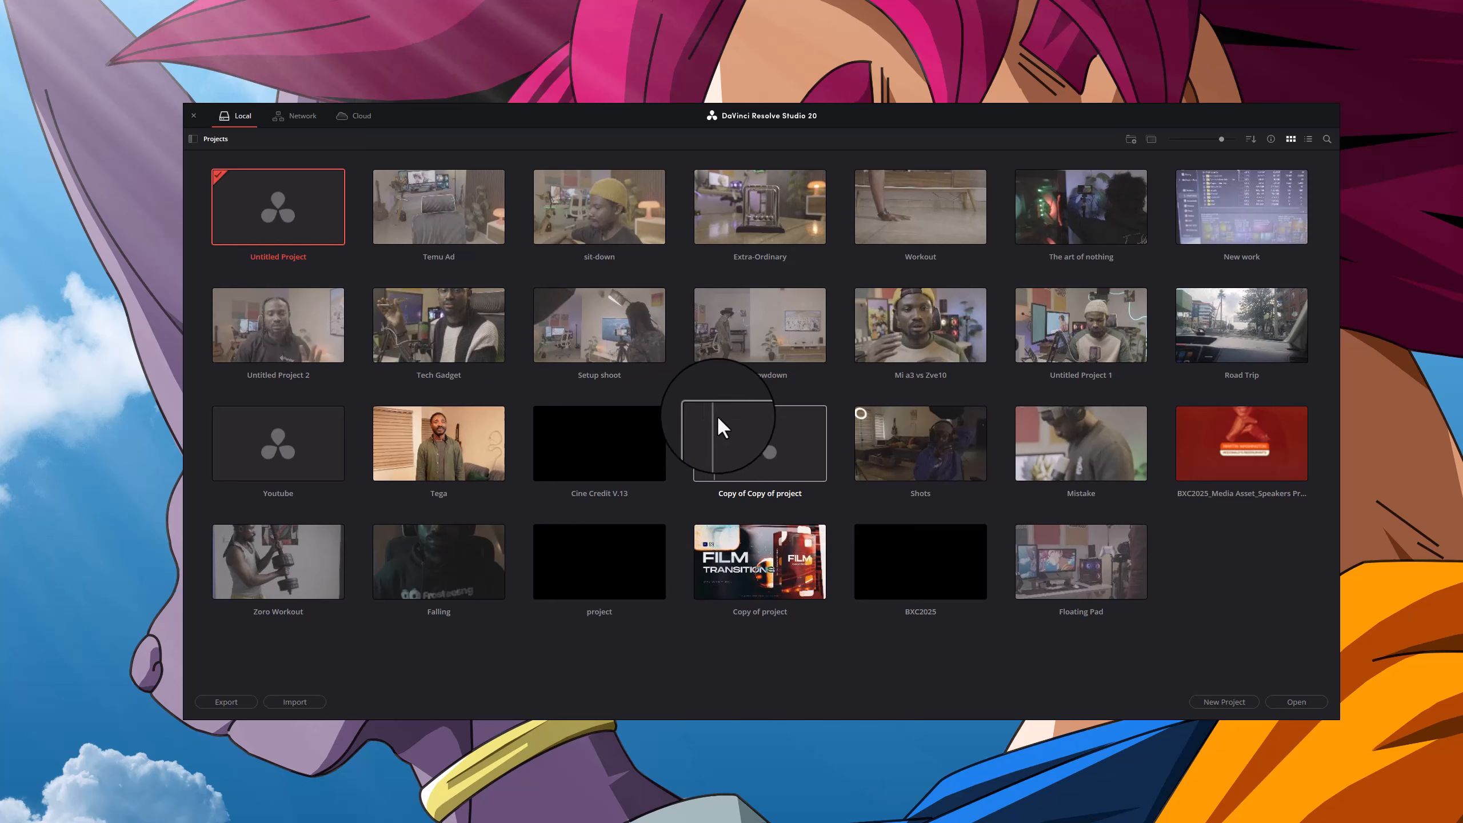
- Open the sit-down project and widen the program window to fill the full width of the screen
click(535, 450)
click(547, 398)
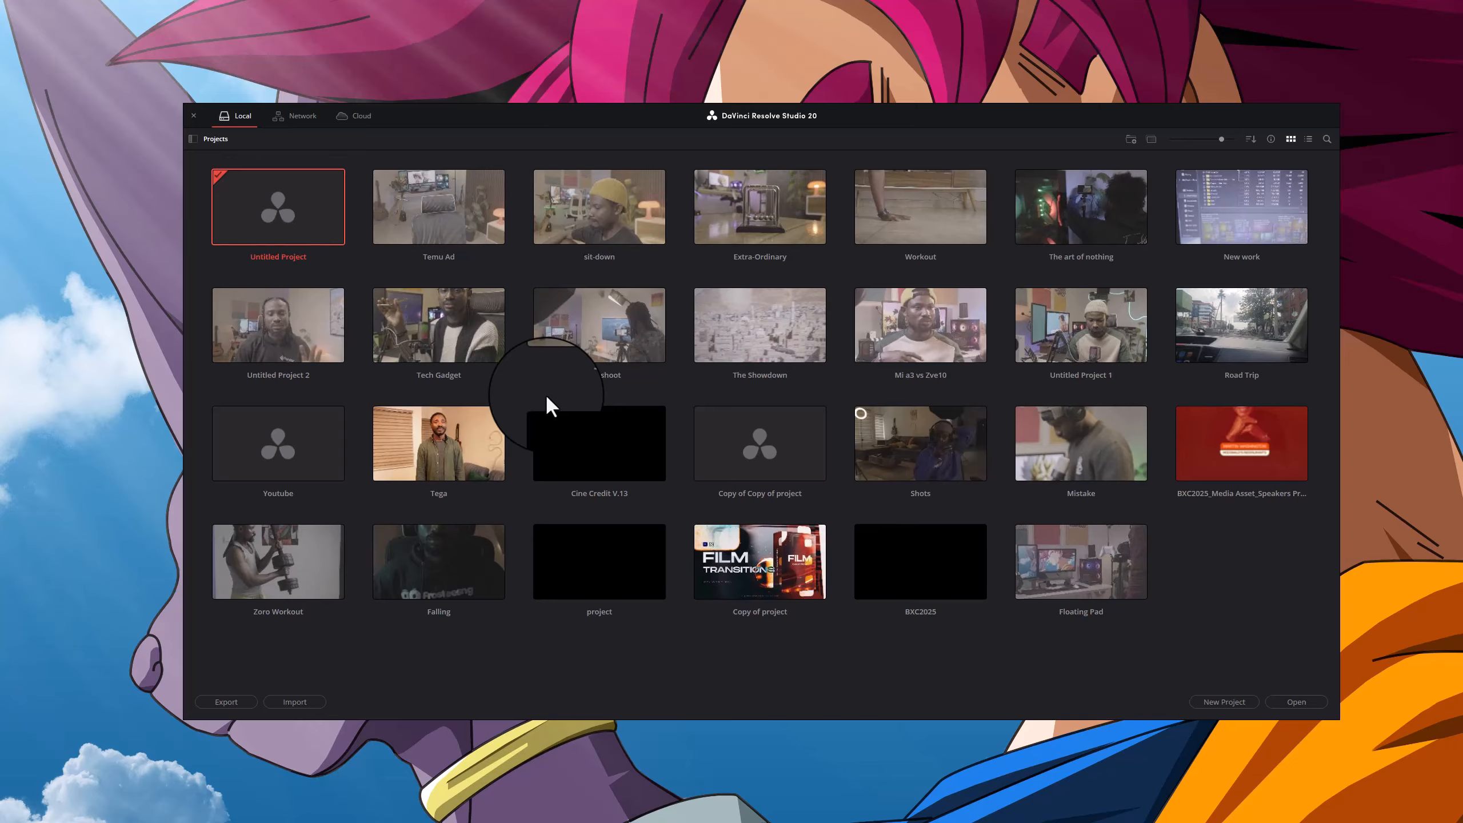
click(573, 465)
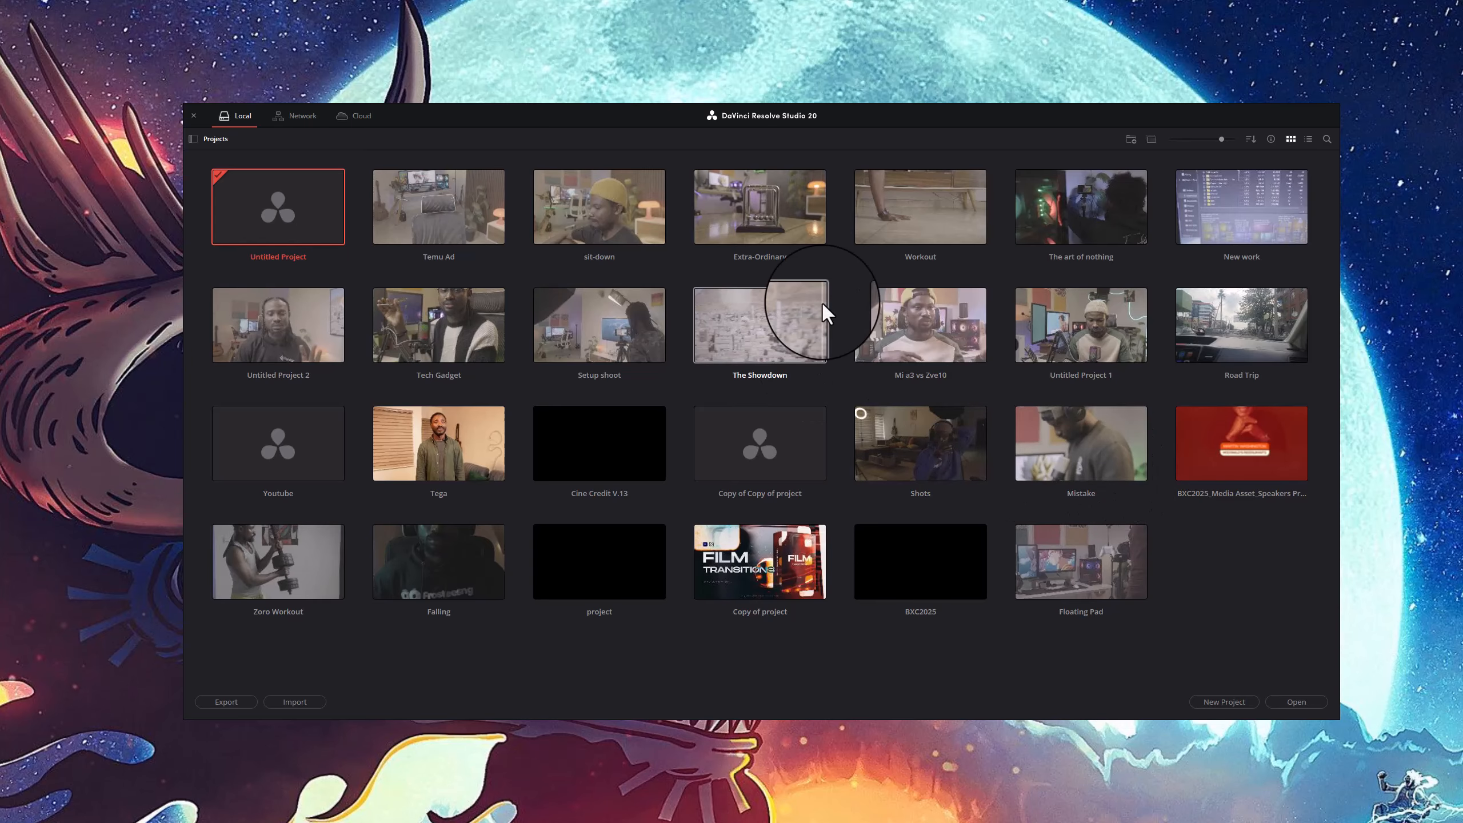
double_click(656, 217)
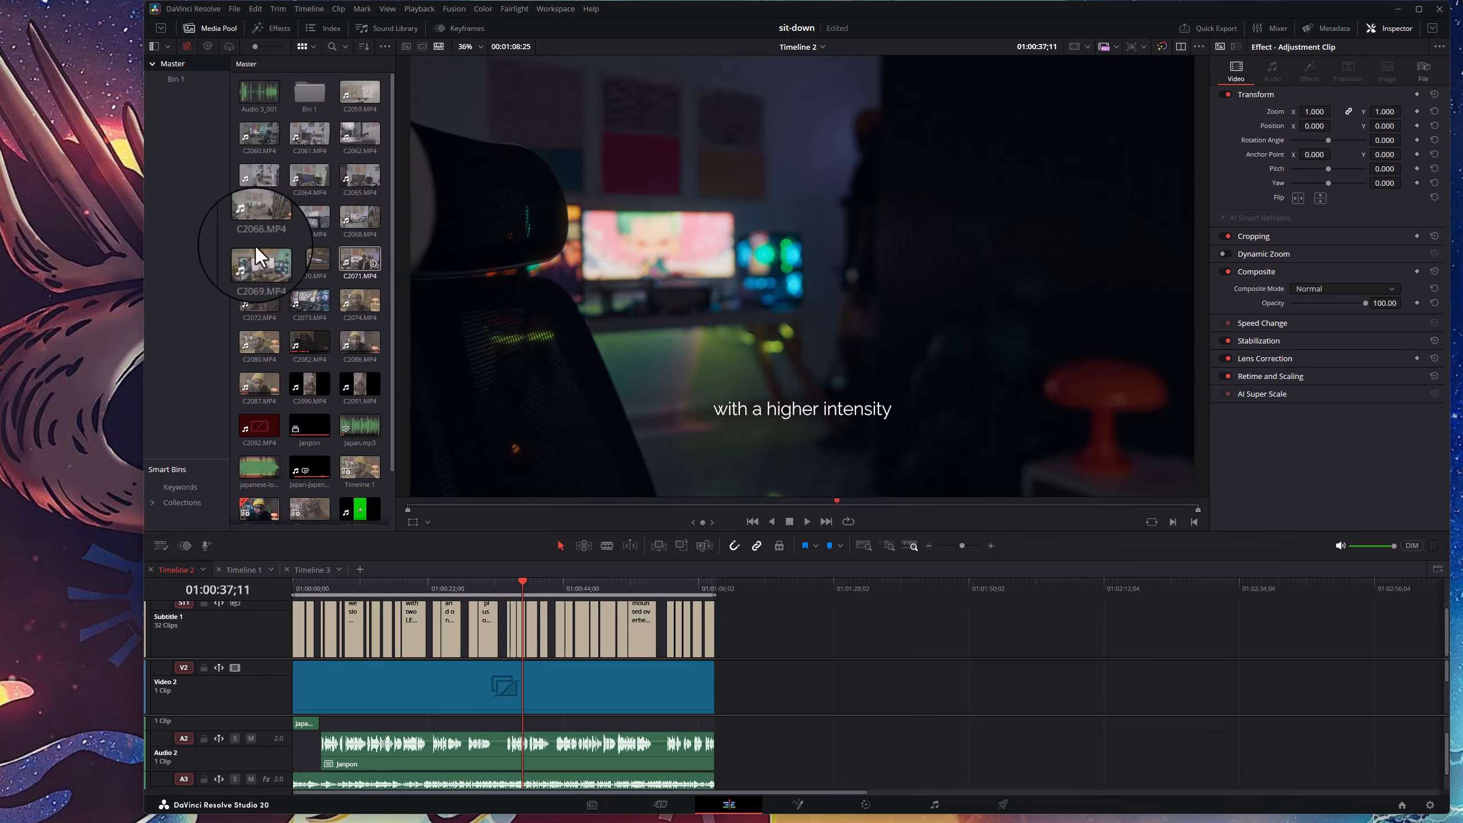
drag(142, 242, 7, 247)
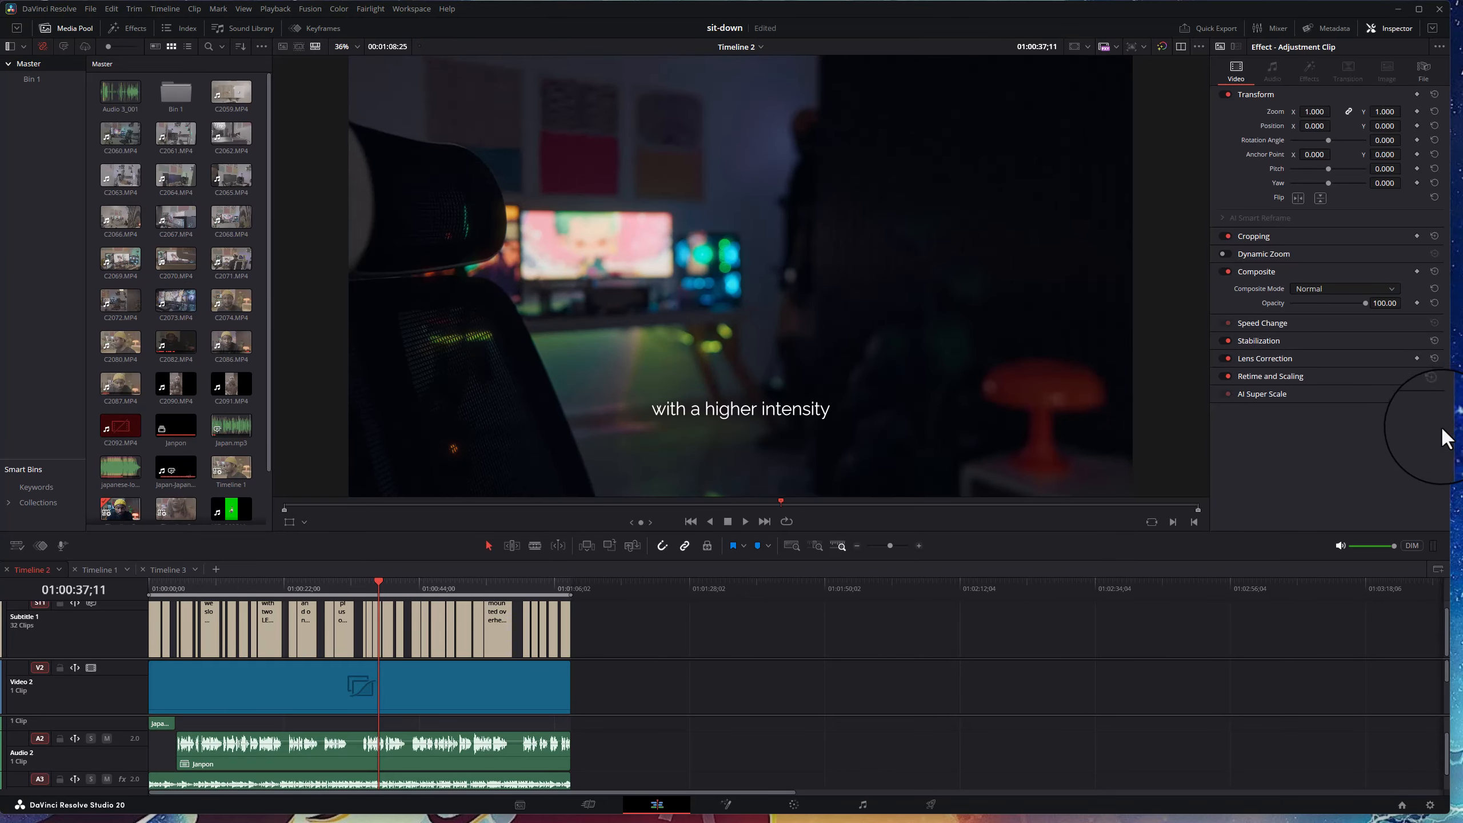
drag(1447, 427, 1461, 427)
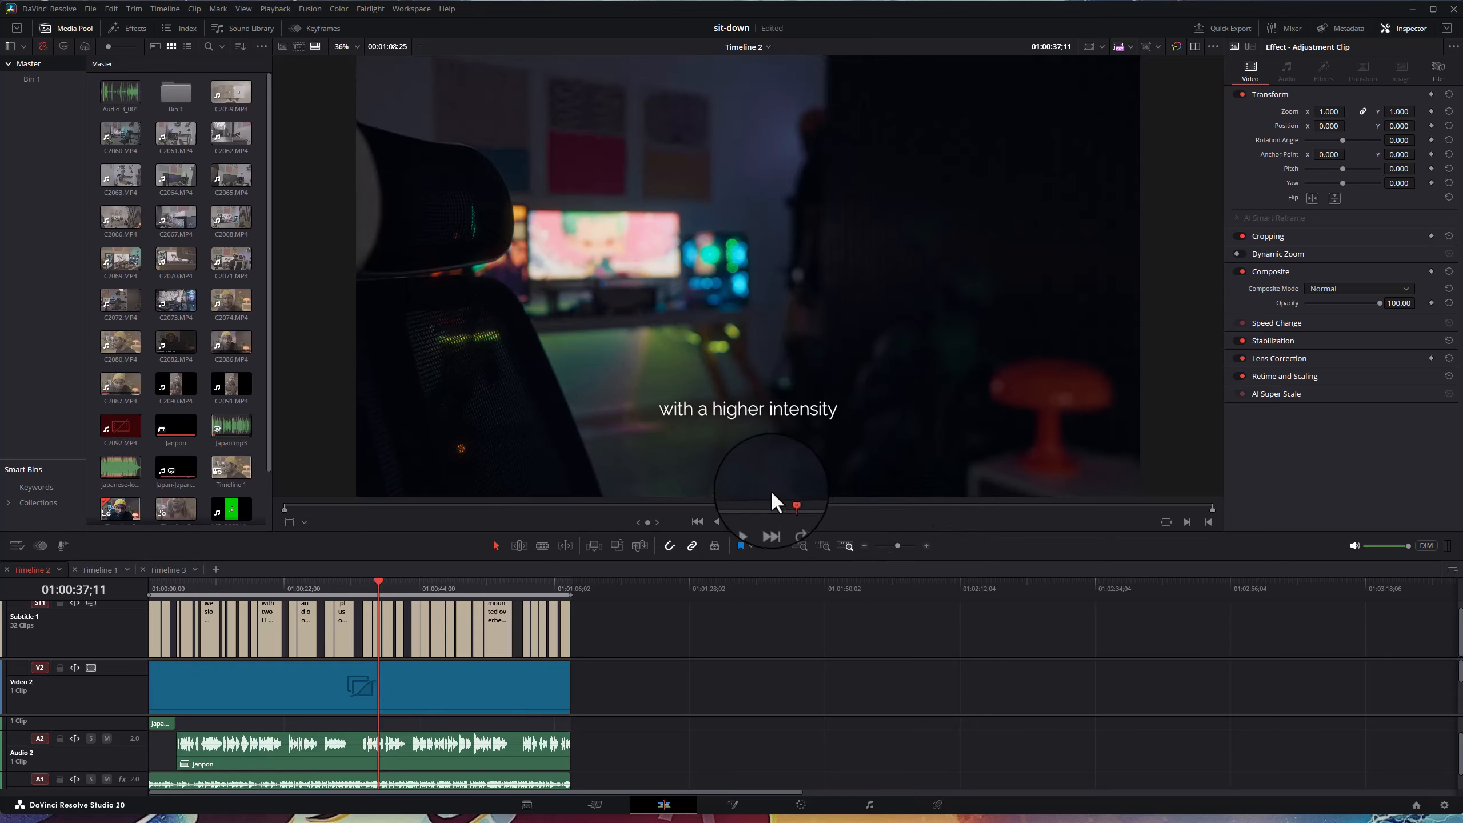
- Switch to Timeline 3 and move its playhead to 01:00:25;21
scroll(492, 662, down, 2)
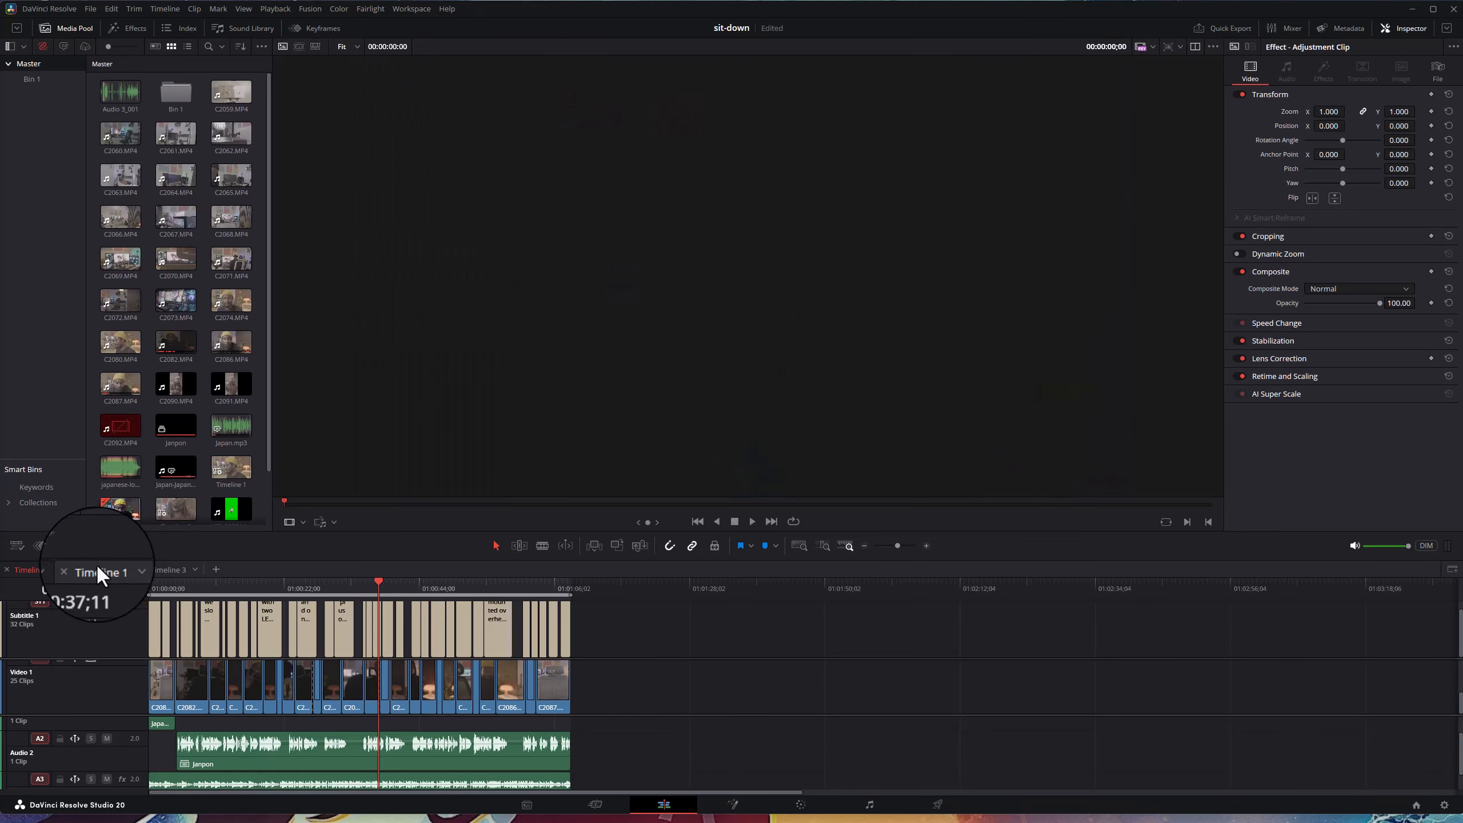
click(111, 570)
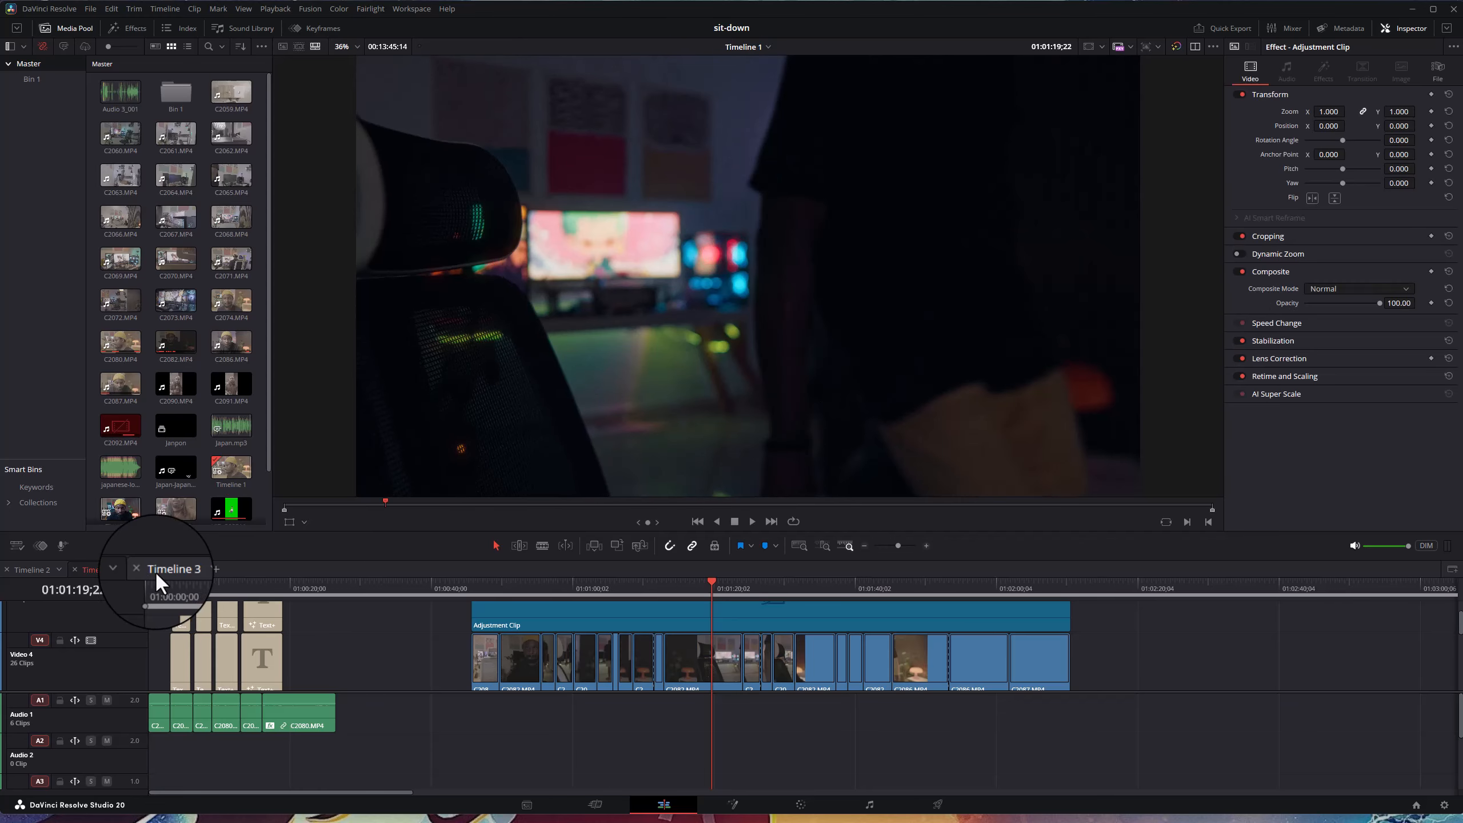
click(166, 570)
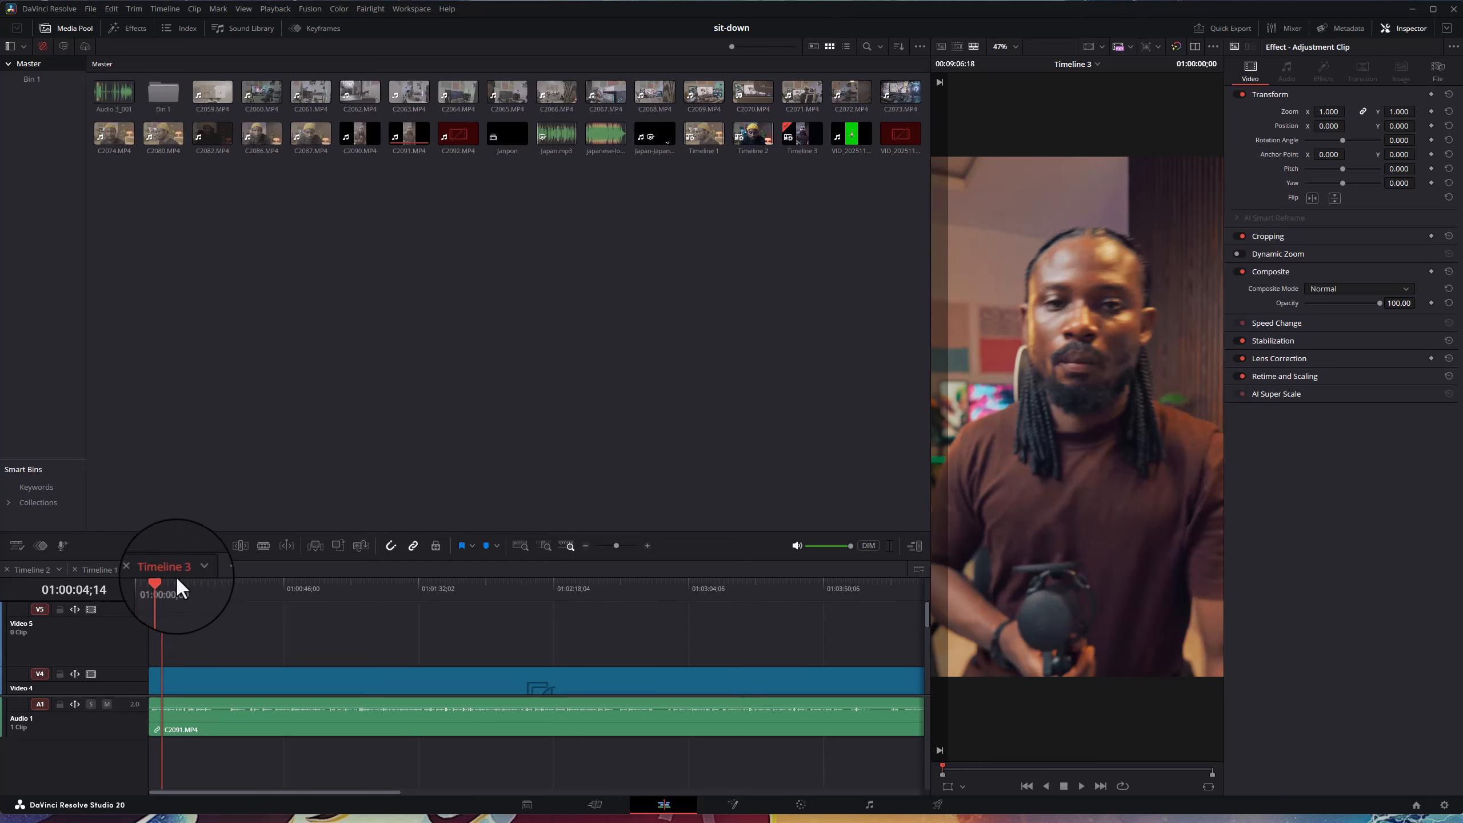
drag(176, 576, 232, 649)
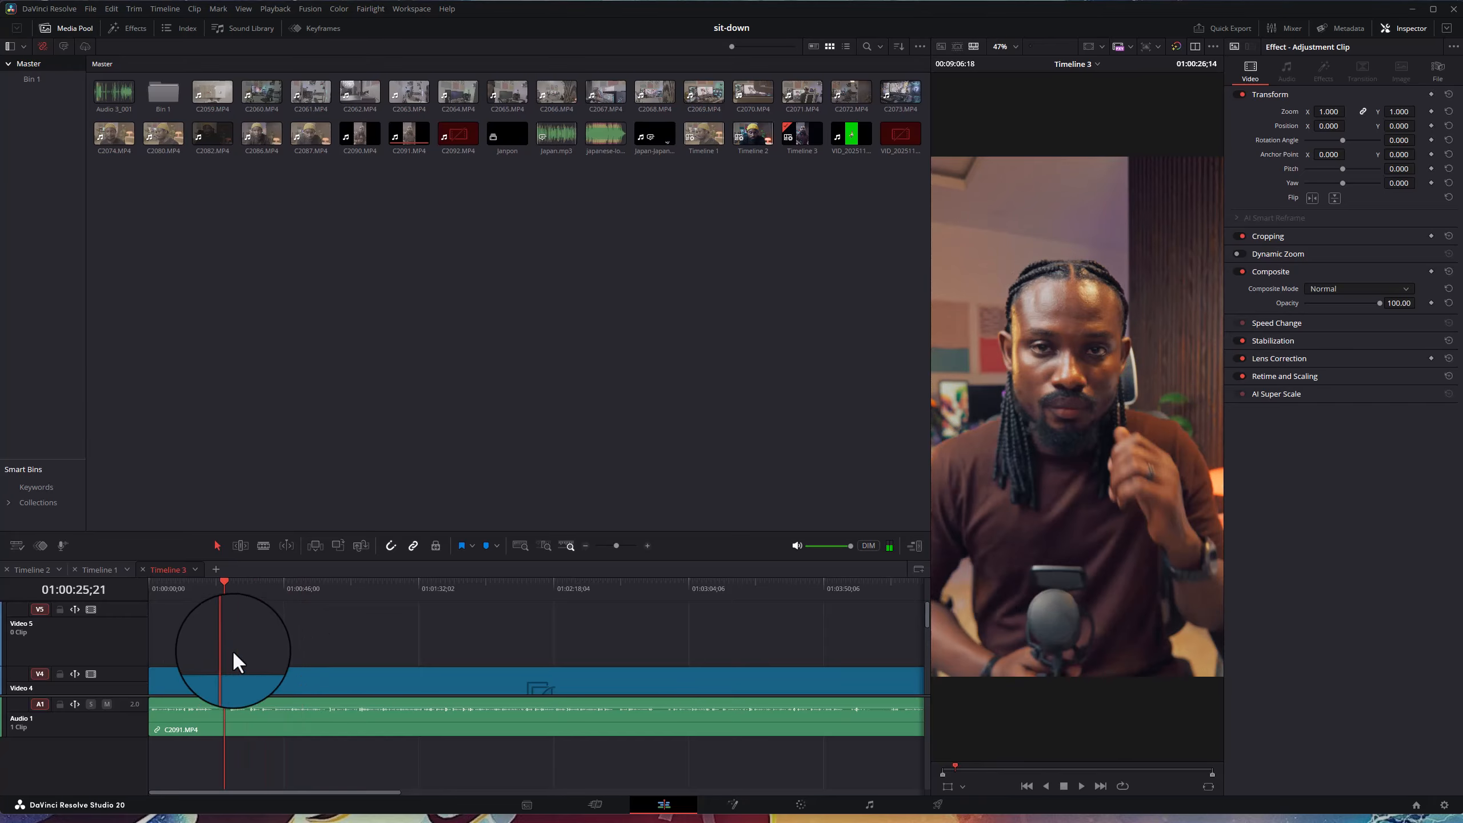
- Set the preview zoom to 41% and widen the viewer beside the media pool and timeline
scroll(1090, 526, down, 1)
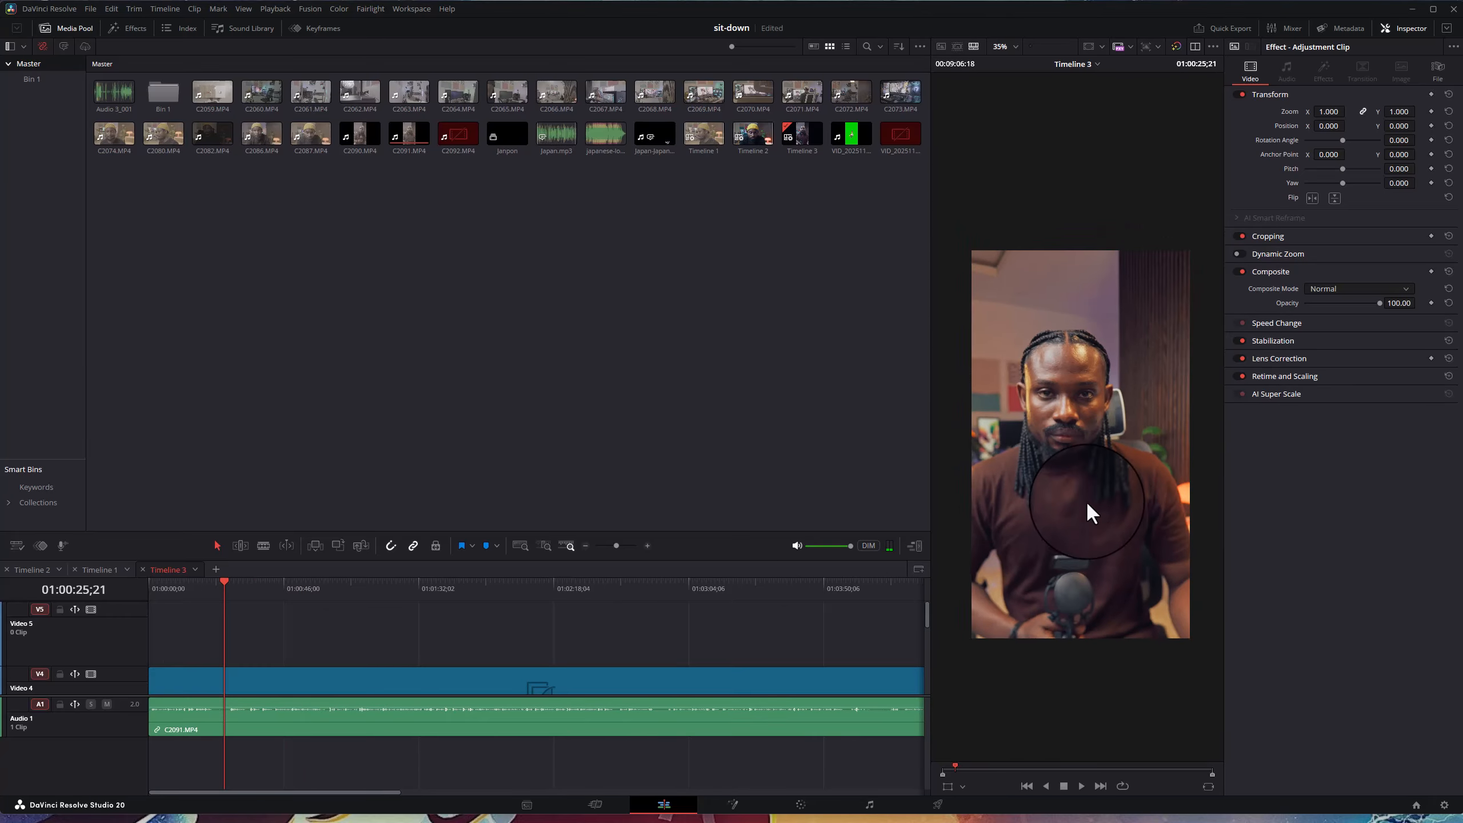
scroll(1085, 500, up, 1)
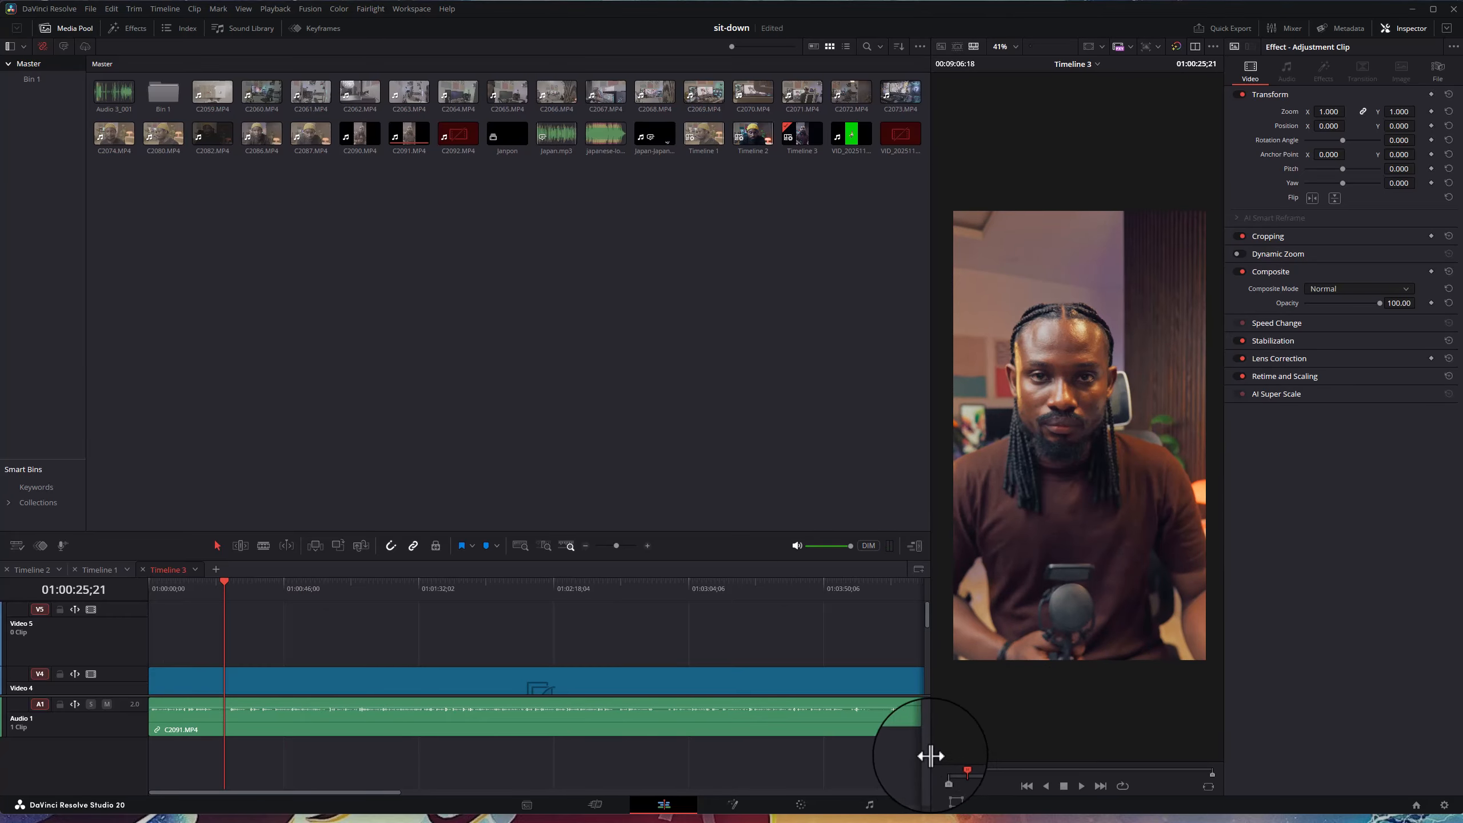
drag(930, 755, 760, 707)
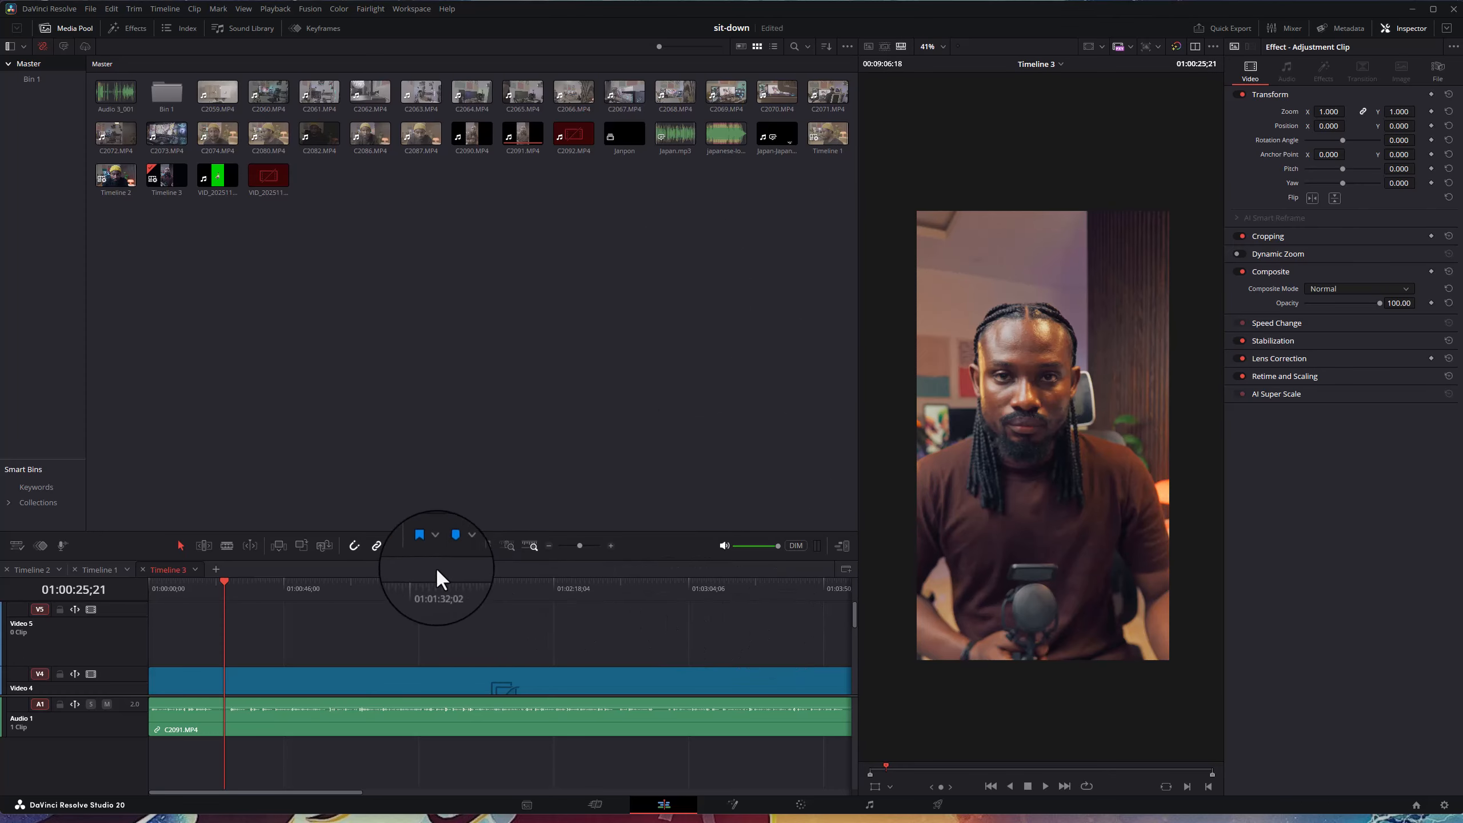
- Place the playhead at 01:00:16;28, trim the start of the Video 4 adjustment clip well past it, and enlarge the preview to 45%
drag(224, 584, 190, 593)
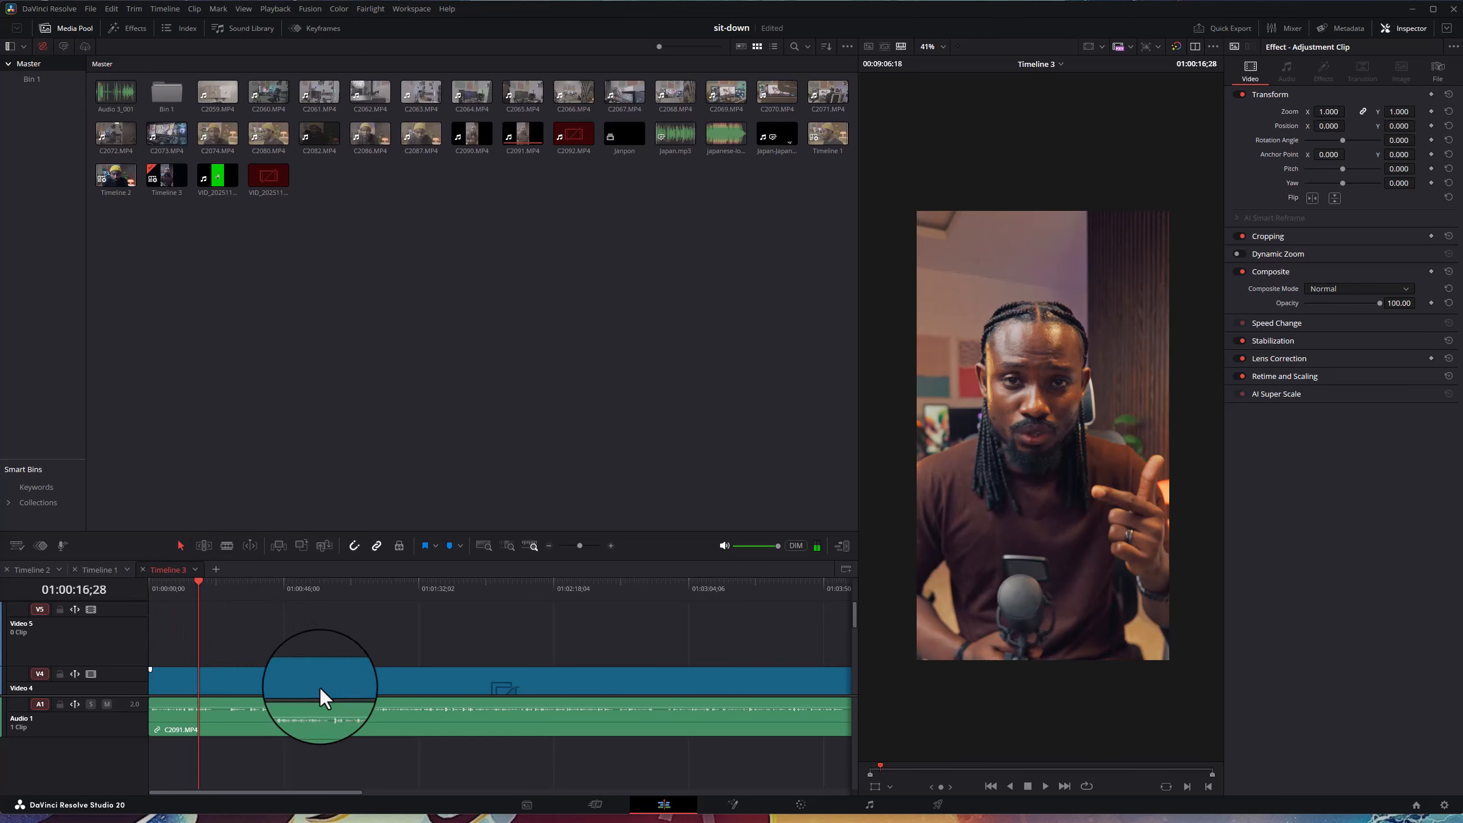
click(237, 682)
drag(150, 678, 531, 685)
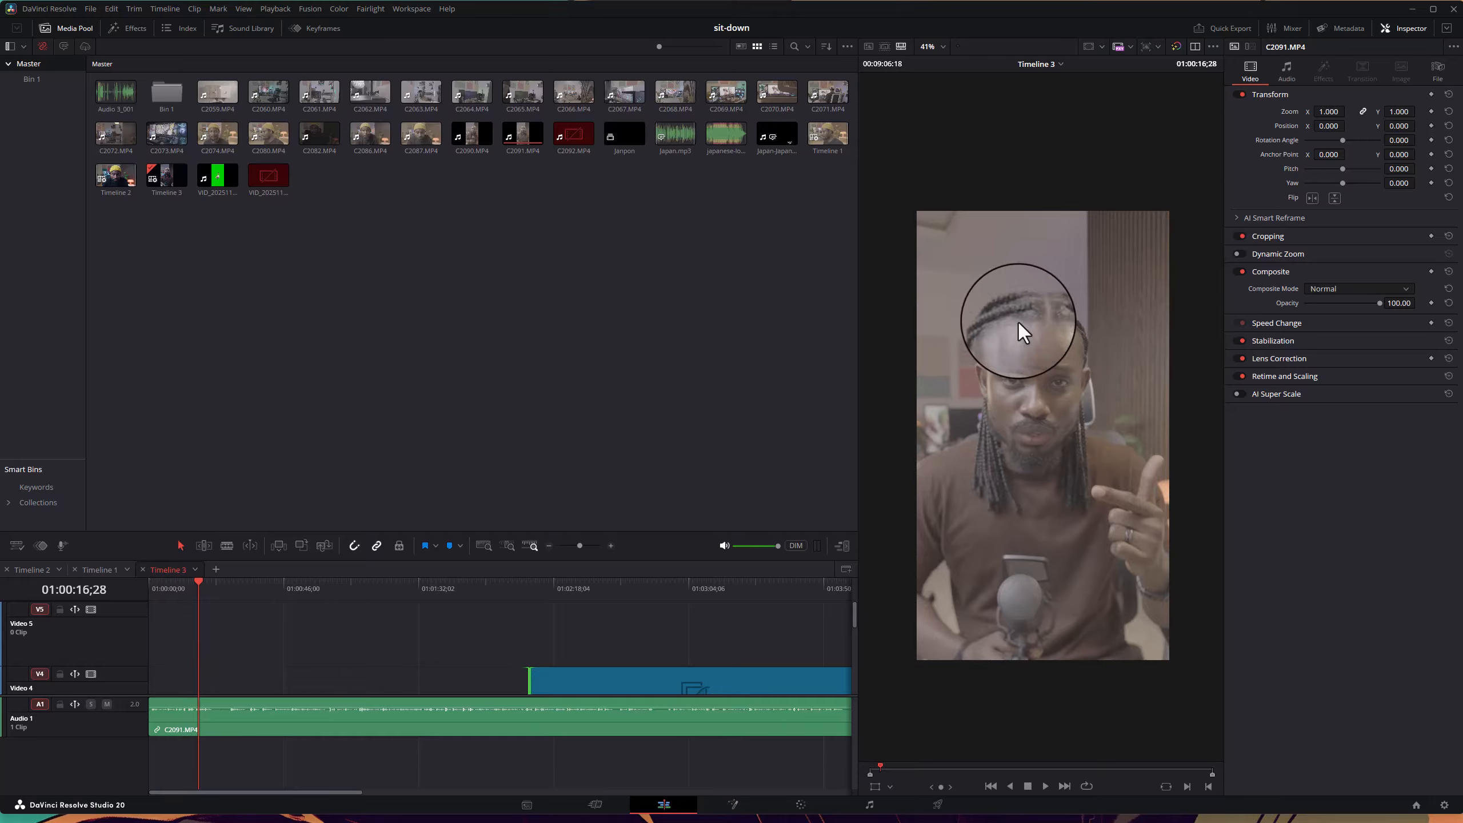
scroll(1066, 519, up, 2)
scroll(1076, 509, down, 1)
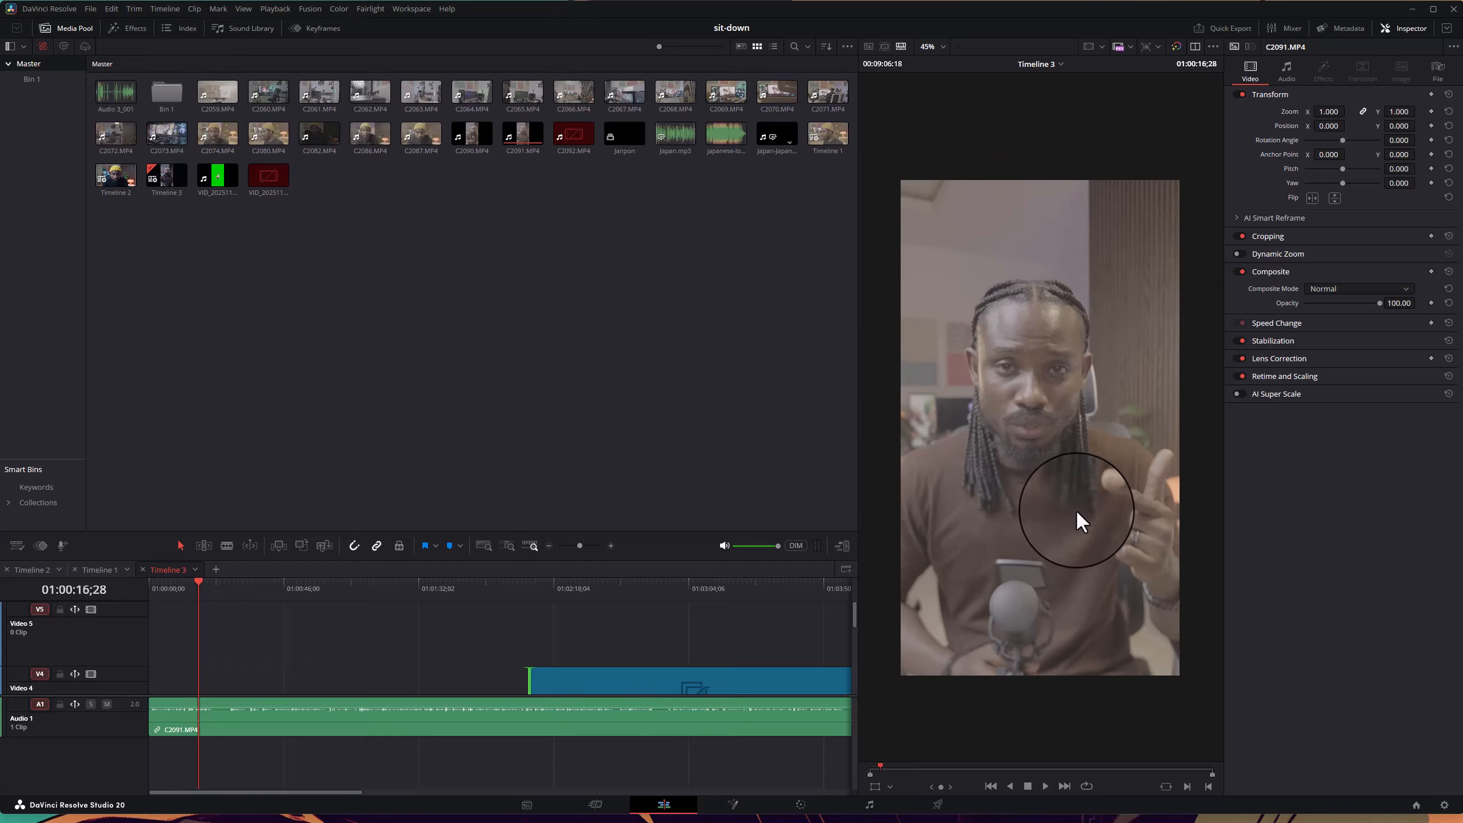
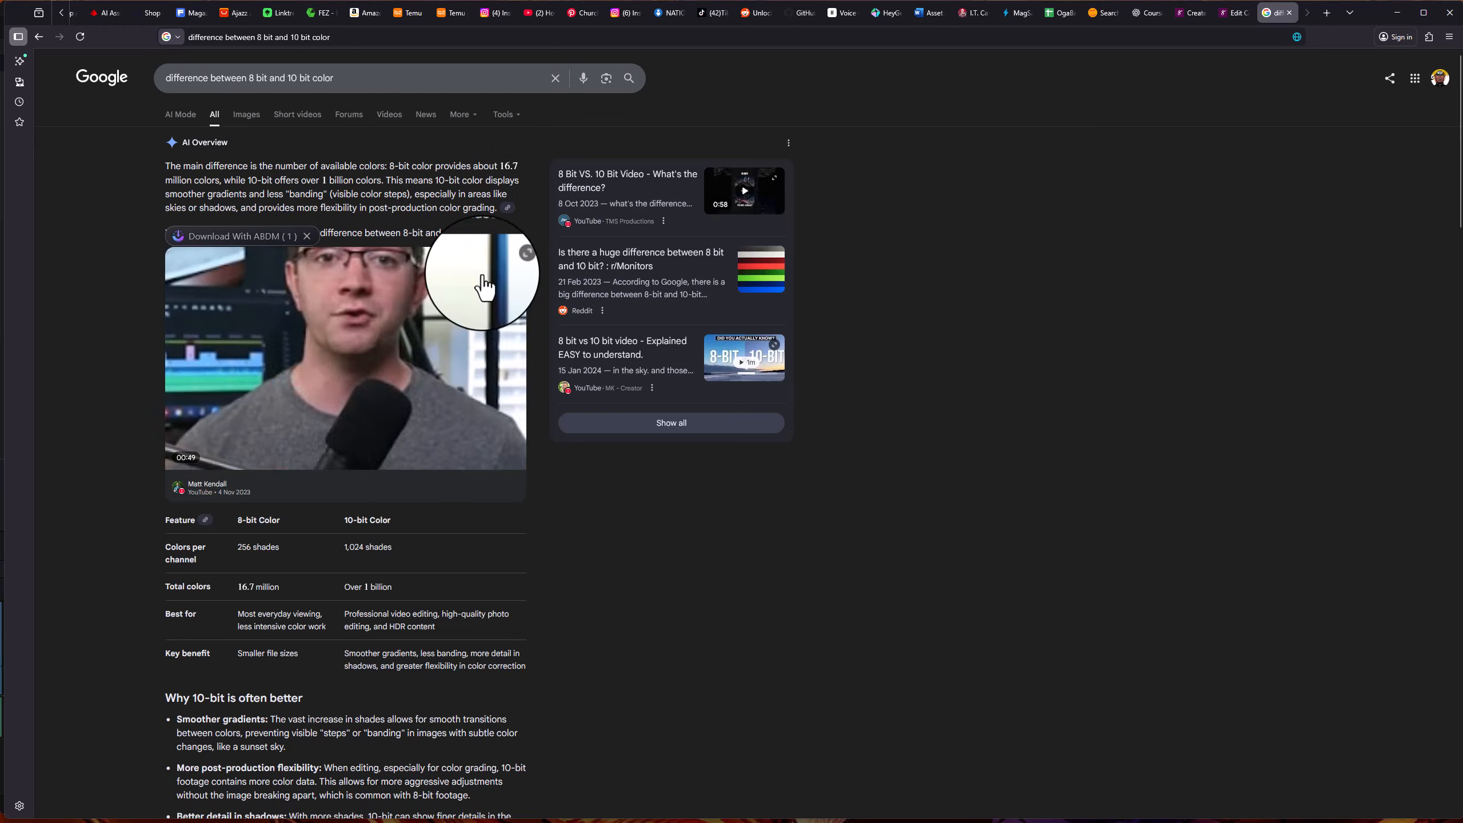
- Read through the Google results on the difference between 8-bit and 10-bit color, and return to DaVinci Resolve
scroll(564, 412, down, 3)
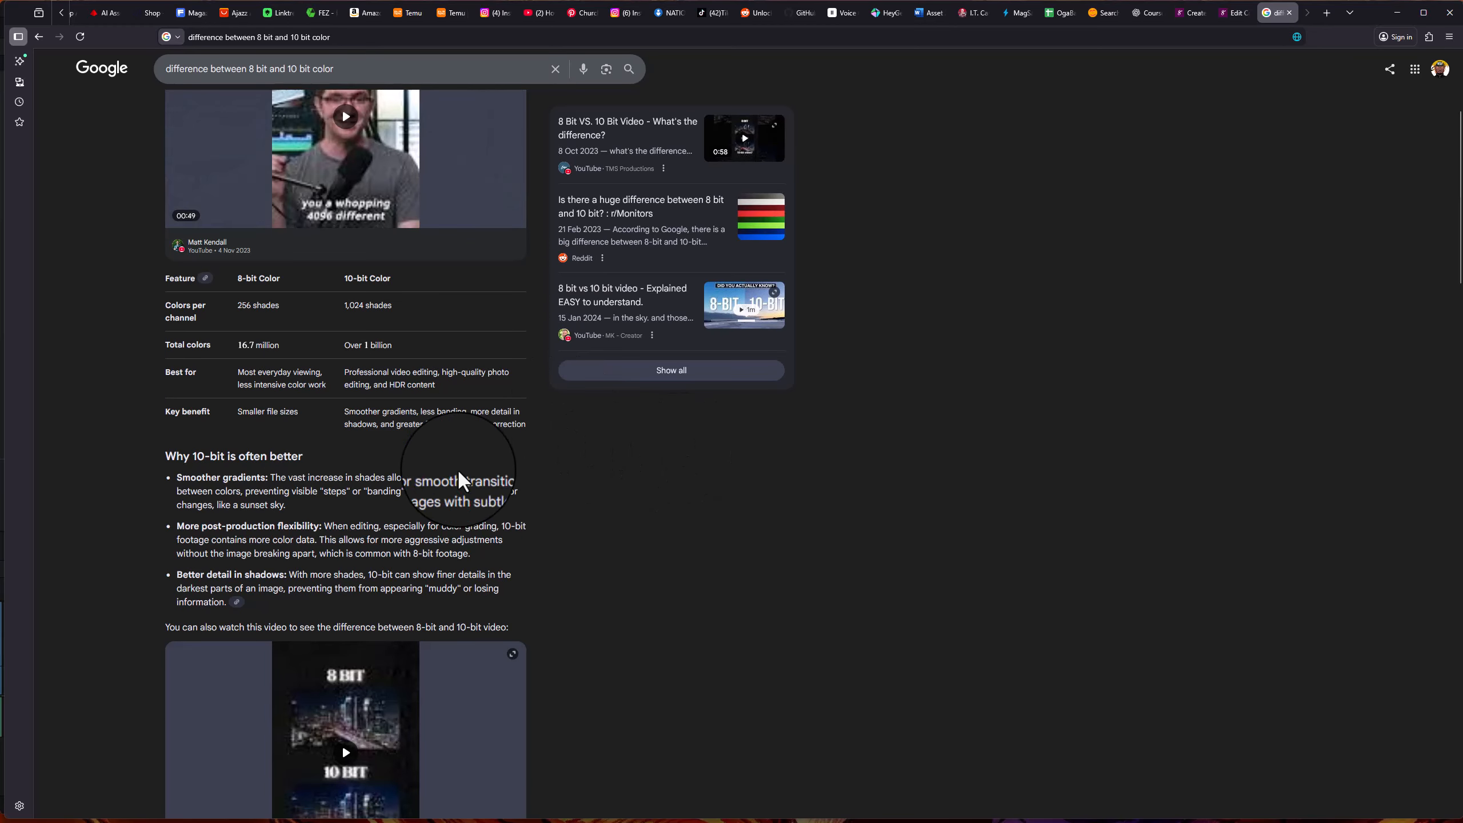
scroll(458, 469, down, 10)
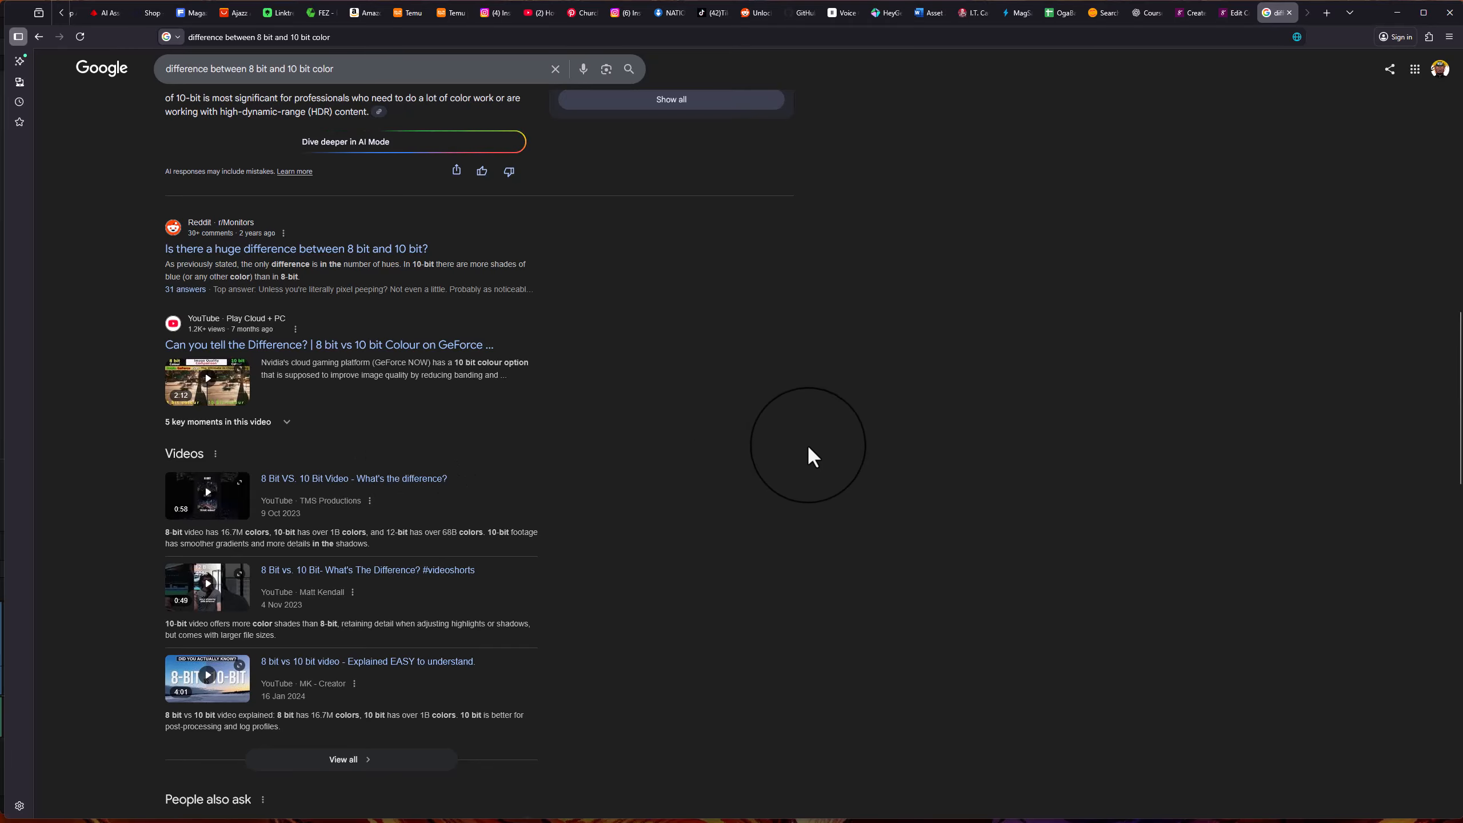
scroll(829, 473, down, 3)
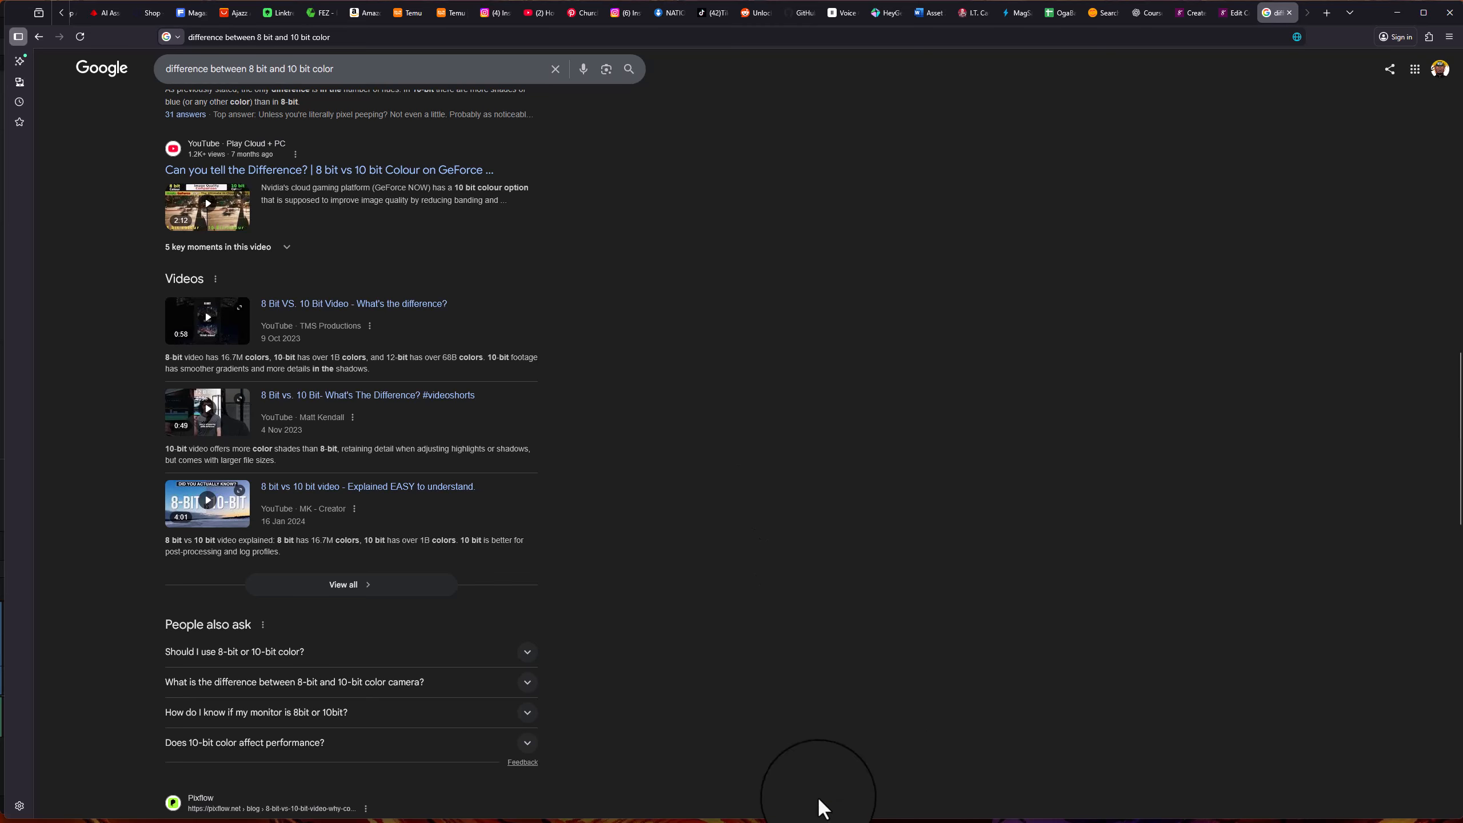
click(1391, 17)
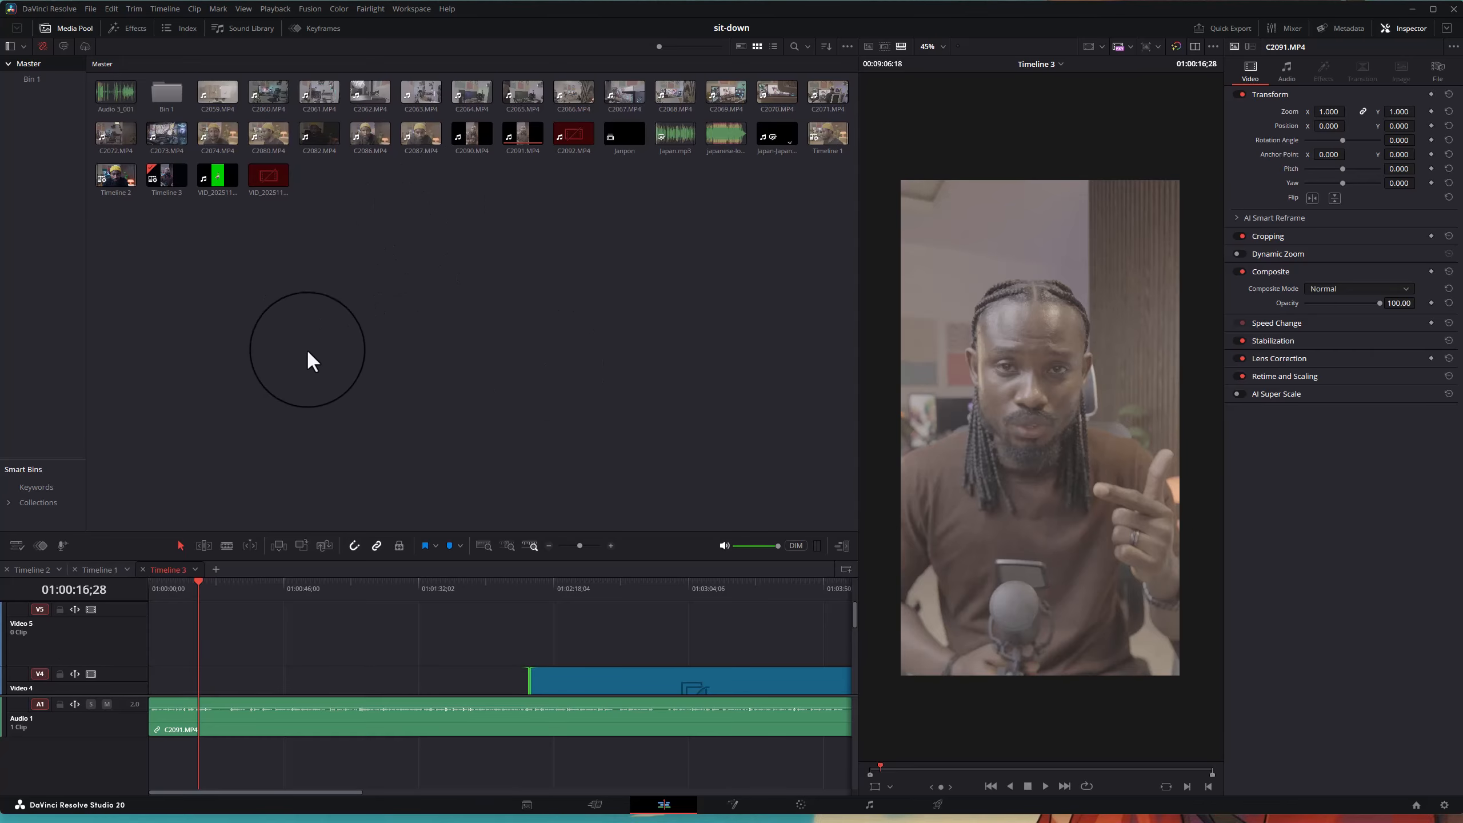
- Scrub through the ungraded footage and park the playhead at 01:01:55;22
drag(195, 579, 419, 622)
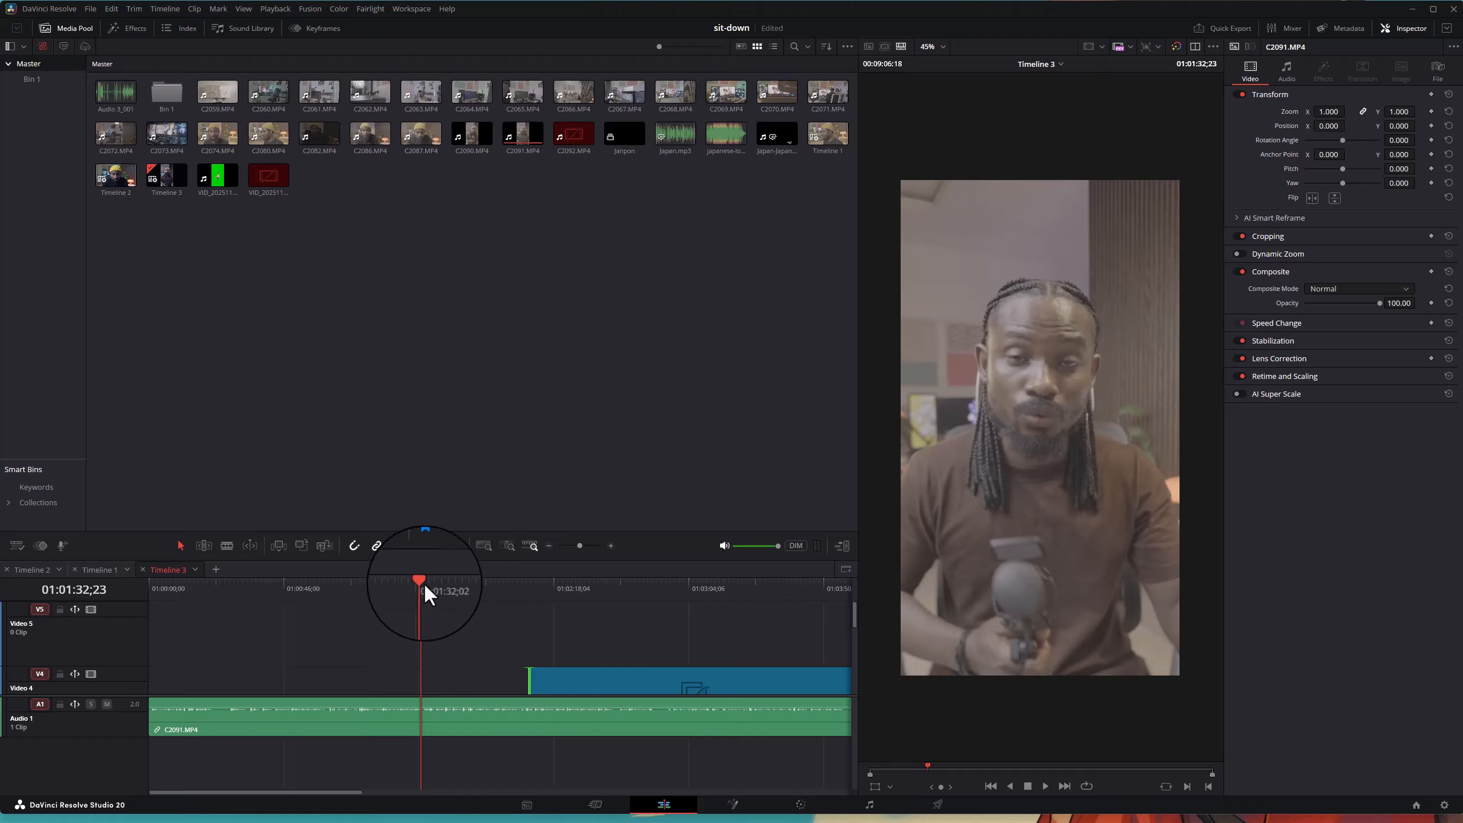
drag(423, 582, 483, 622)
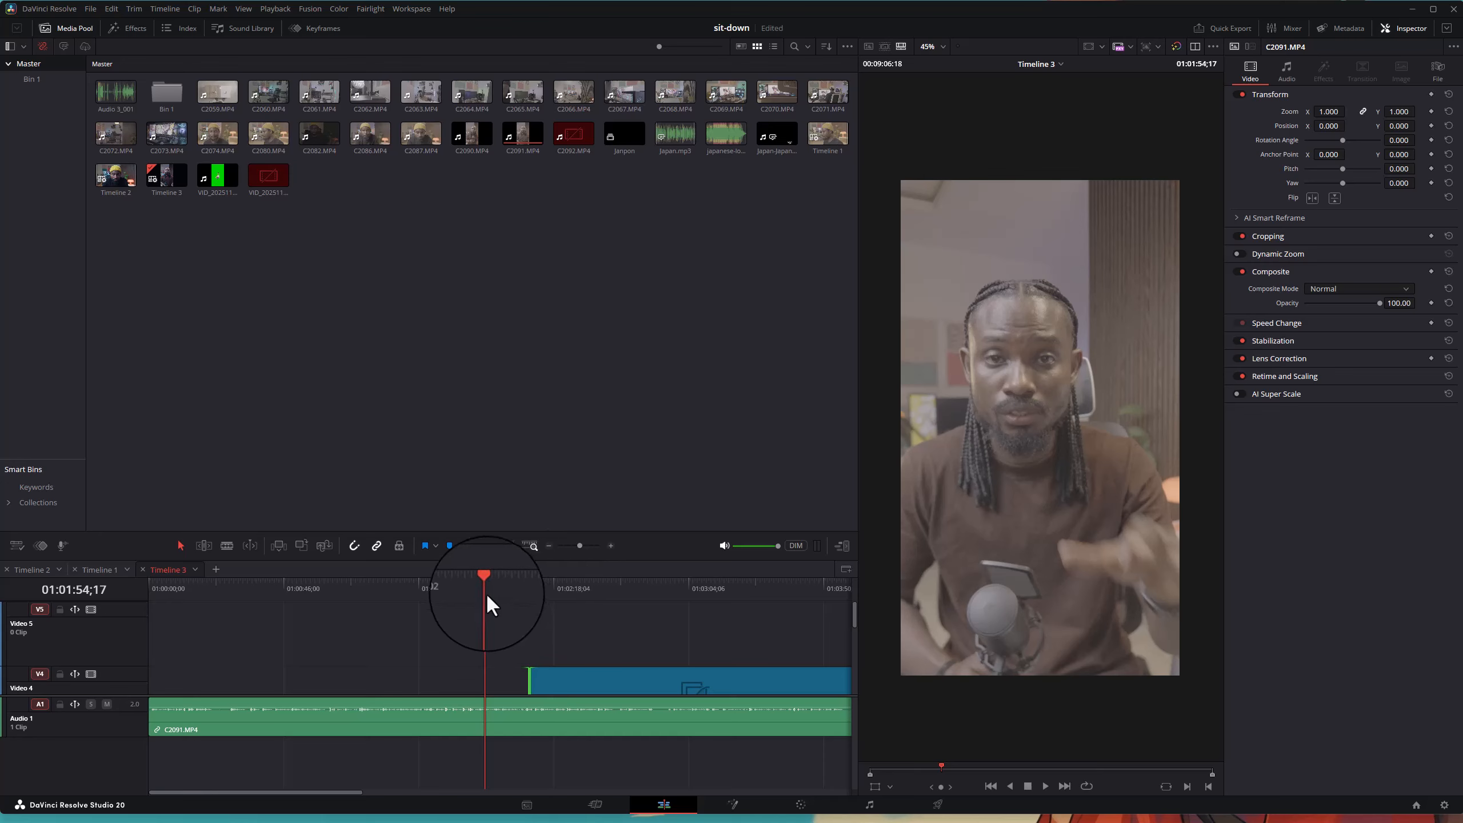
mouse_move(486, 597)
mouse_down()
mouse_move(528, 602)
mouse_move(489, 602)
mouse_up()
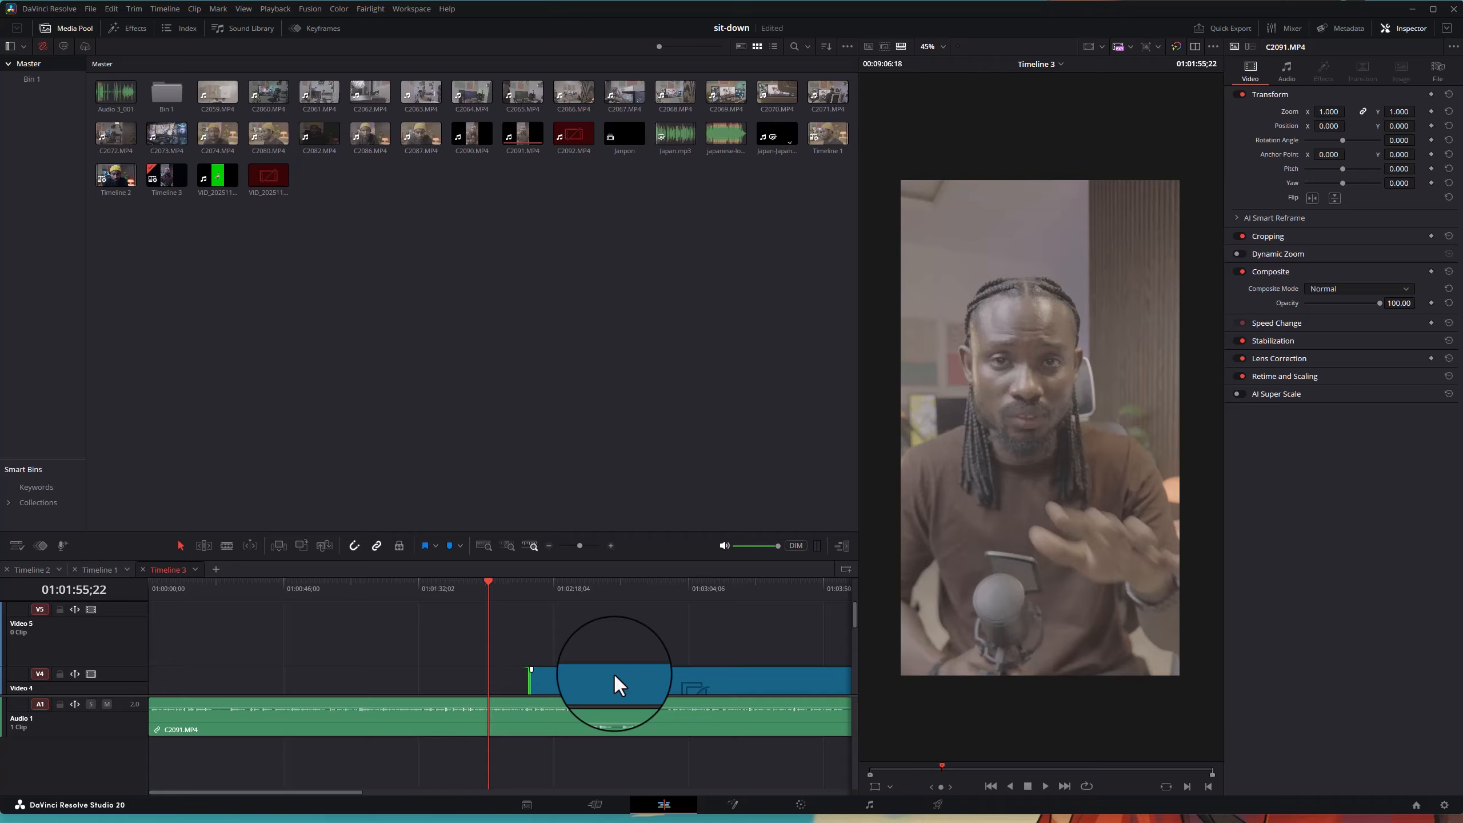
scroll(614, 676, down, 3)
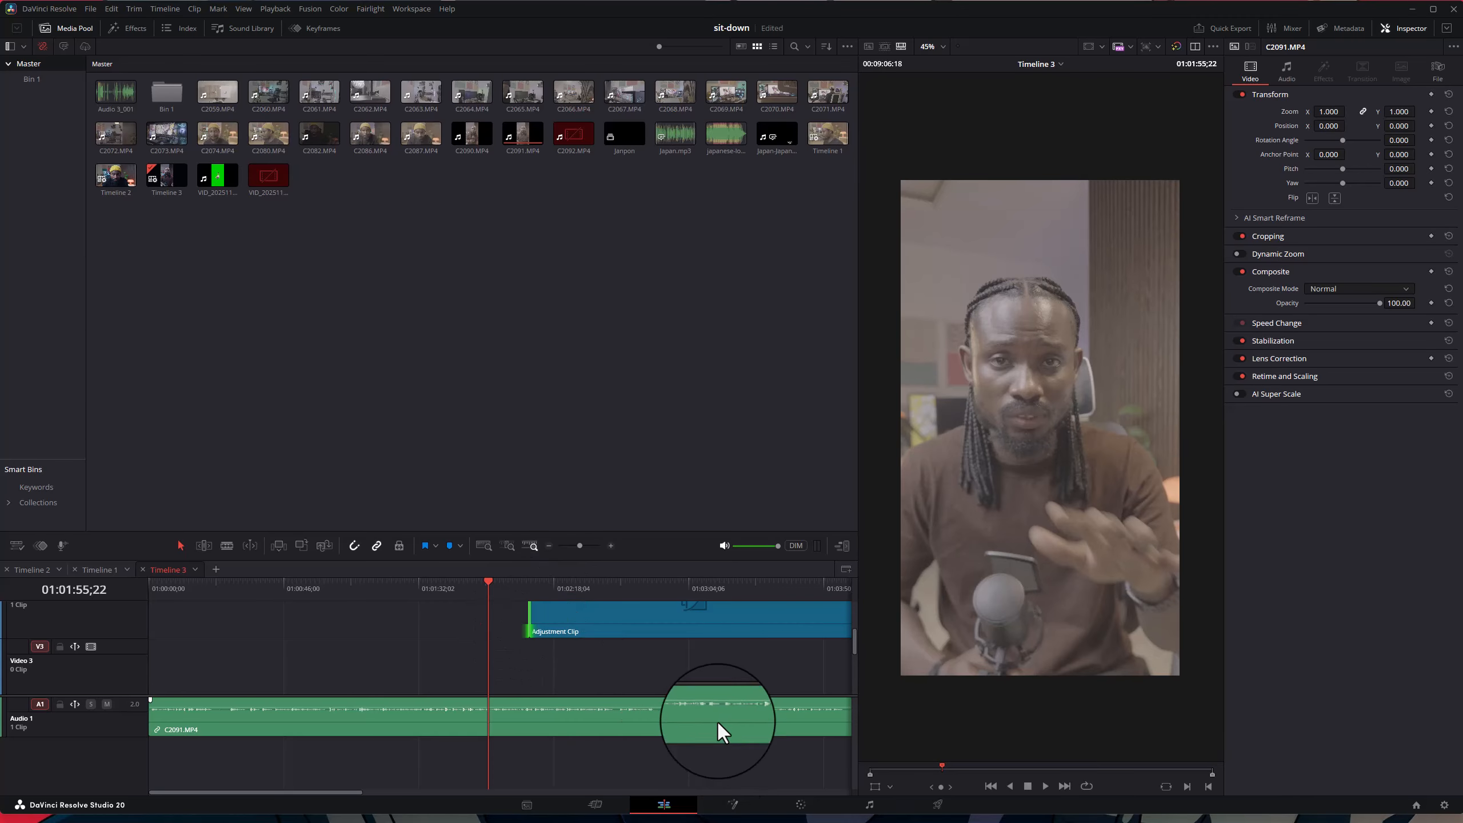
click(557, 623)
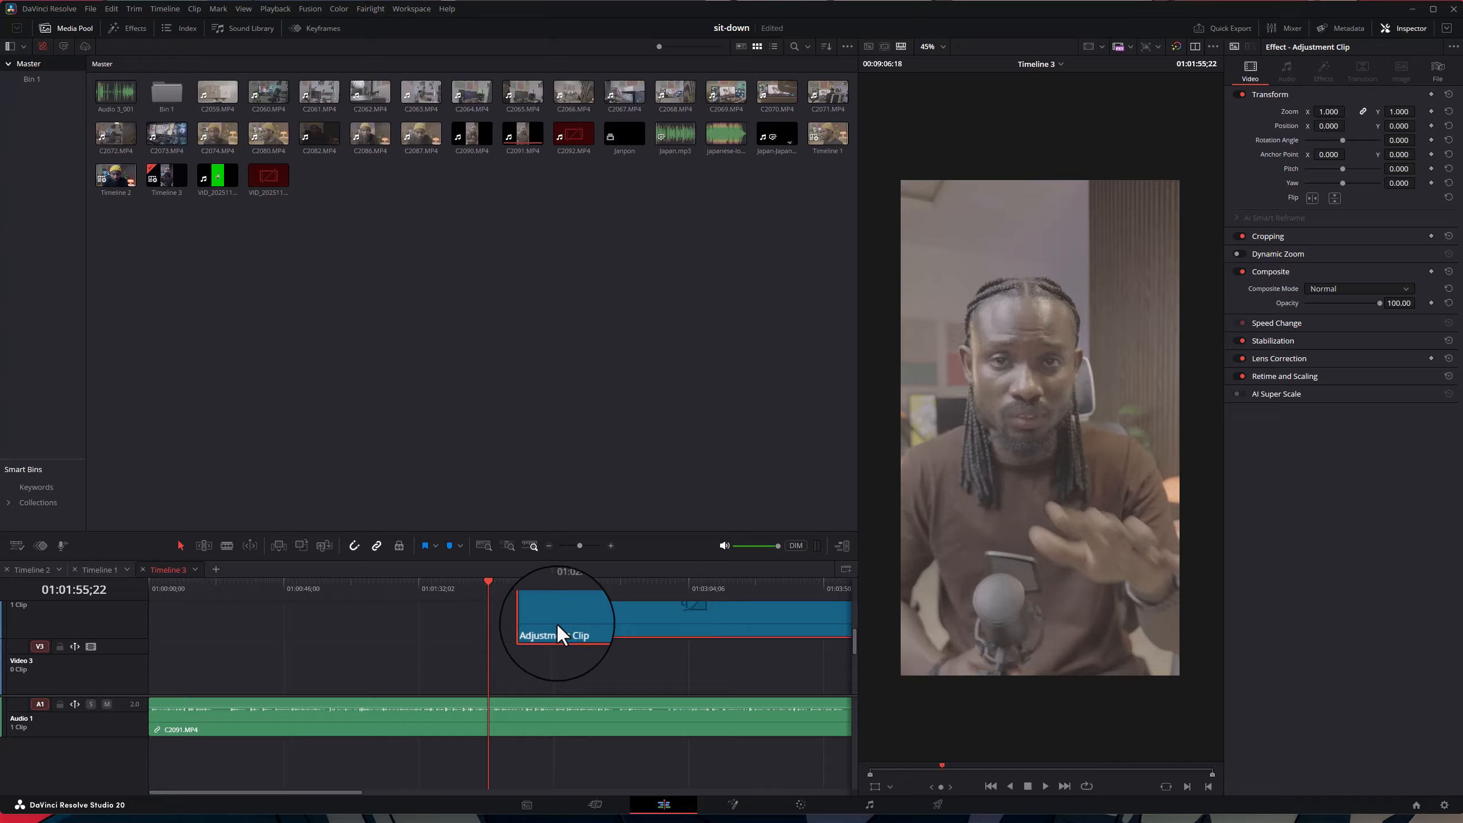
key(Delete)
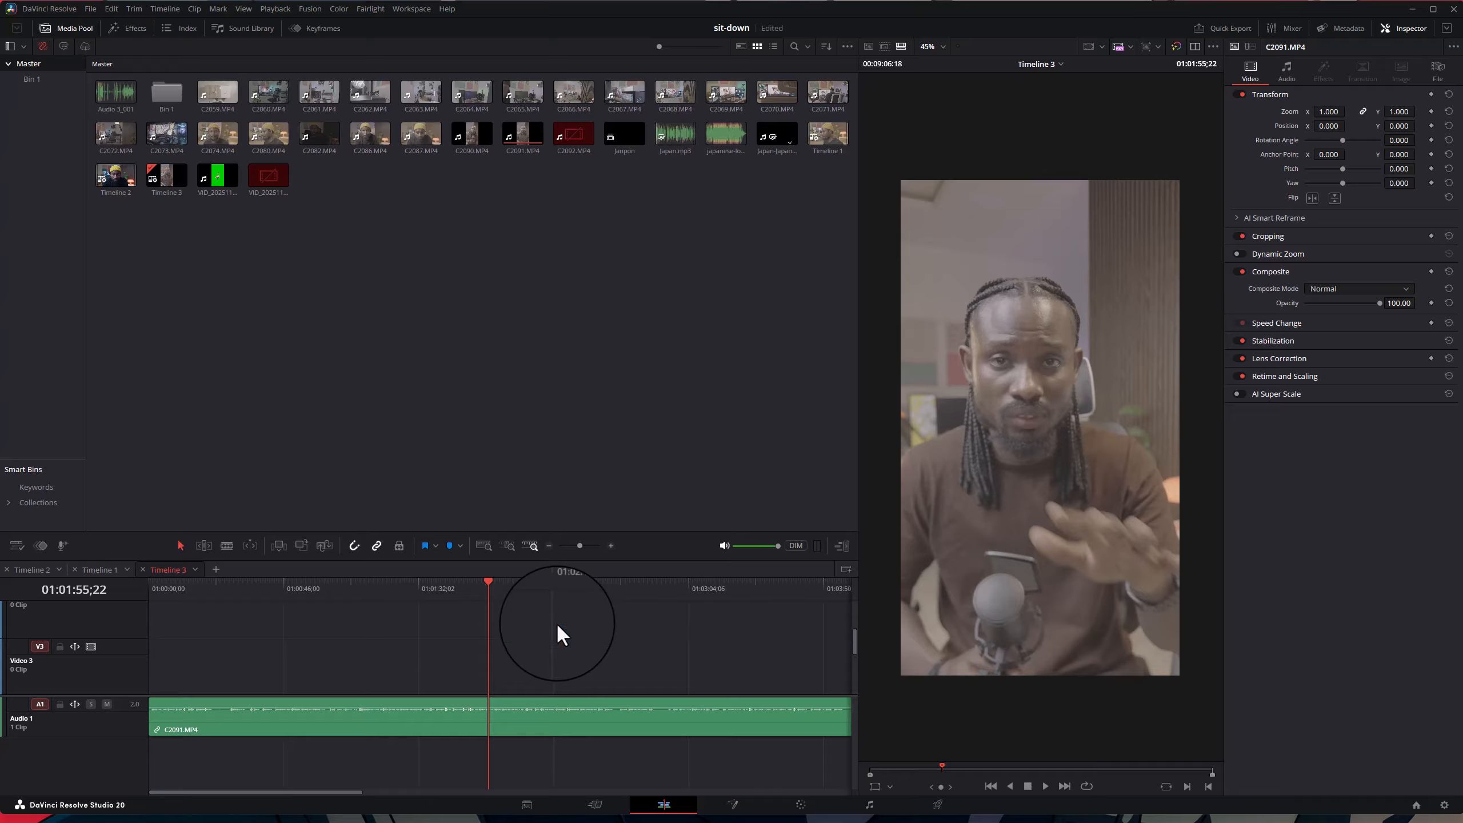
key(ctrl+z)
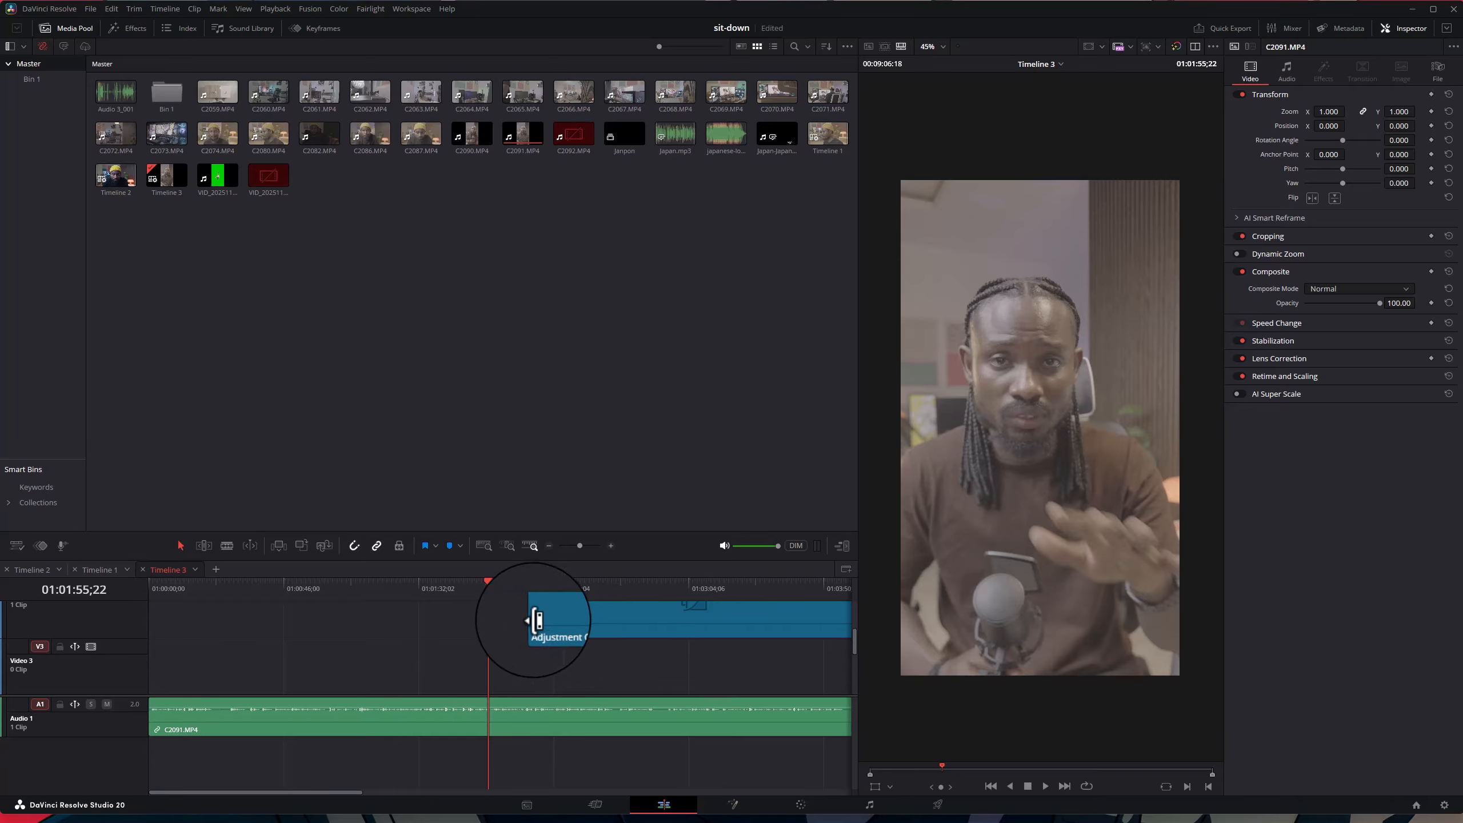
- Trim the existing adjustment clip's start further from the playhead and insert a new Adjustment Clip at 01:01:55;22
drag(533, 621, 747, 620)
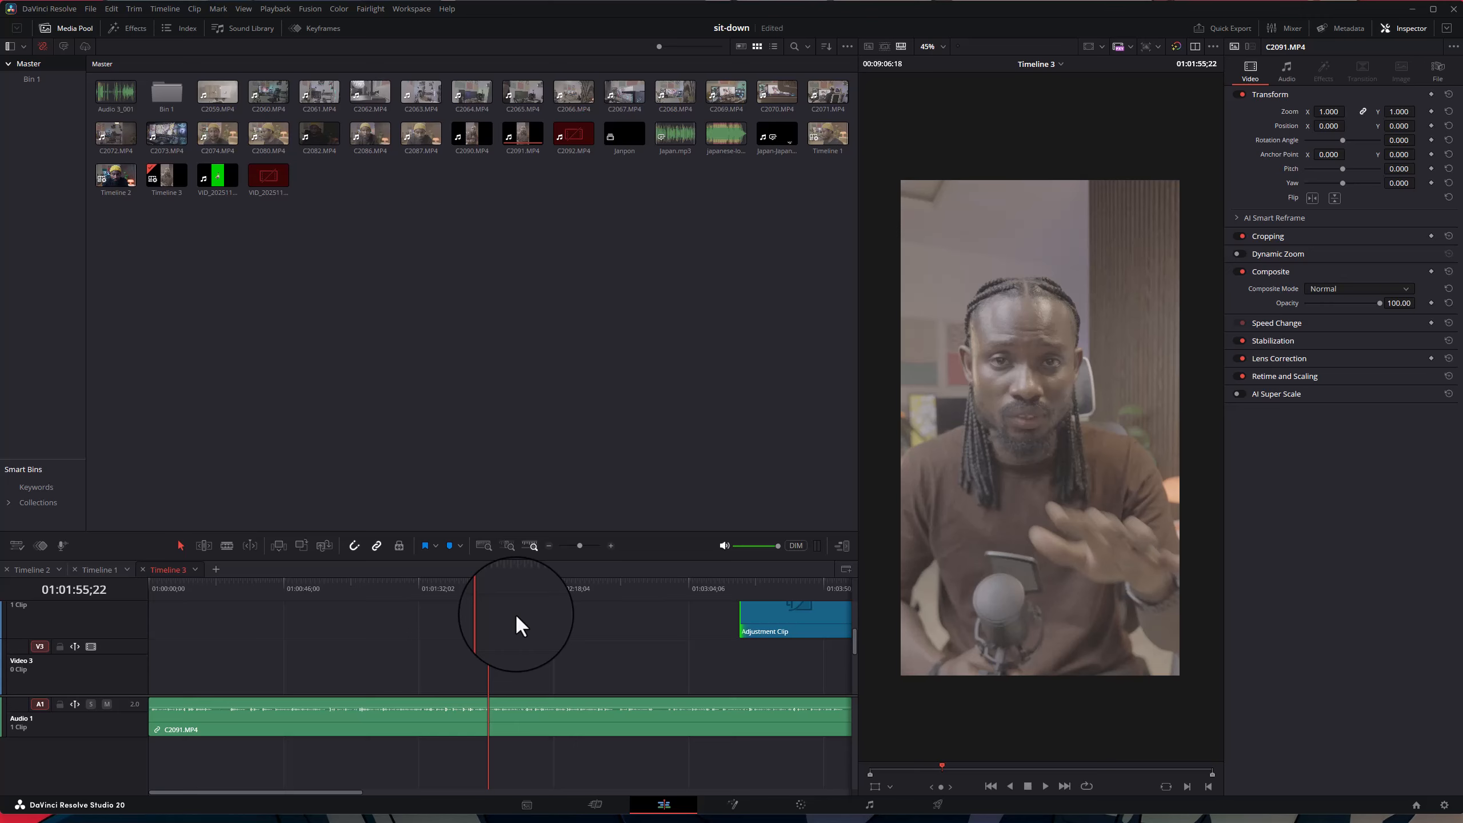
key(ctrl+f)
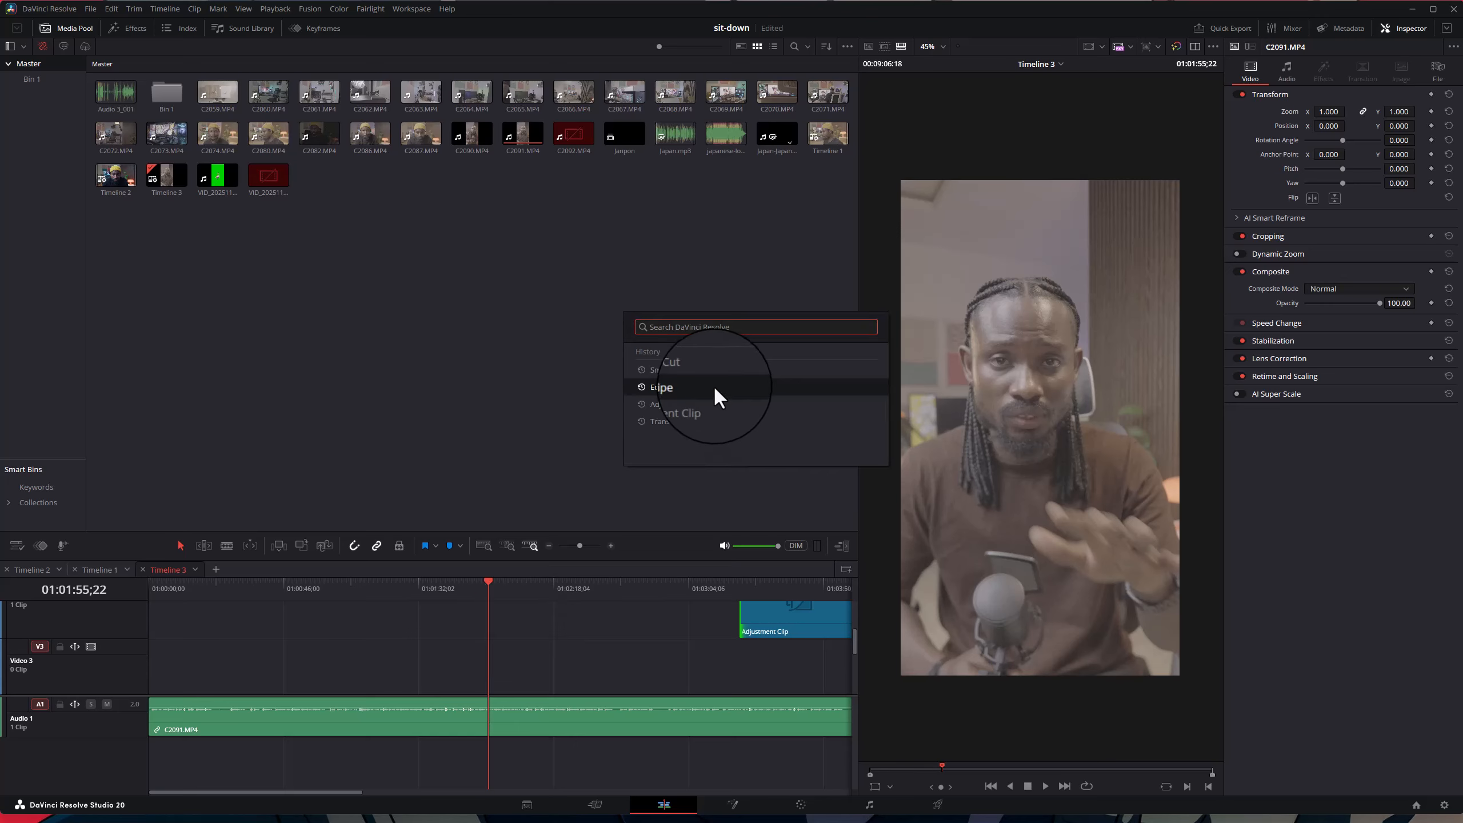
click(691, 405)
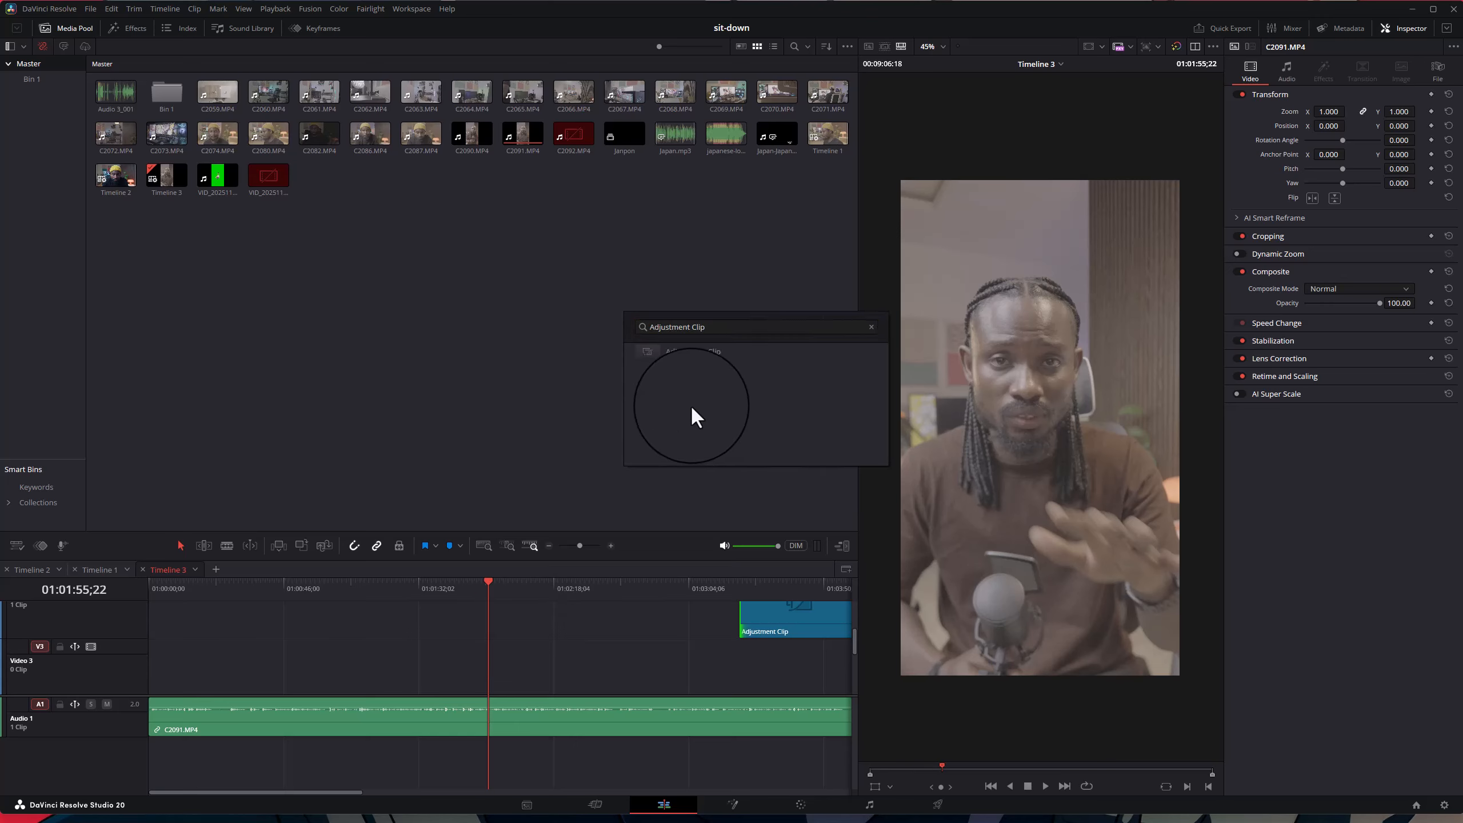
click(709, 353)
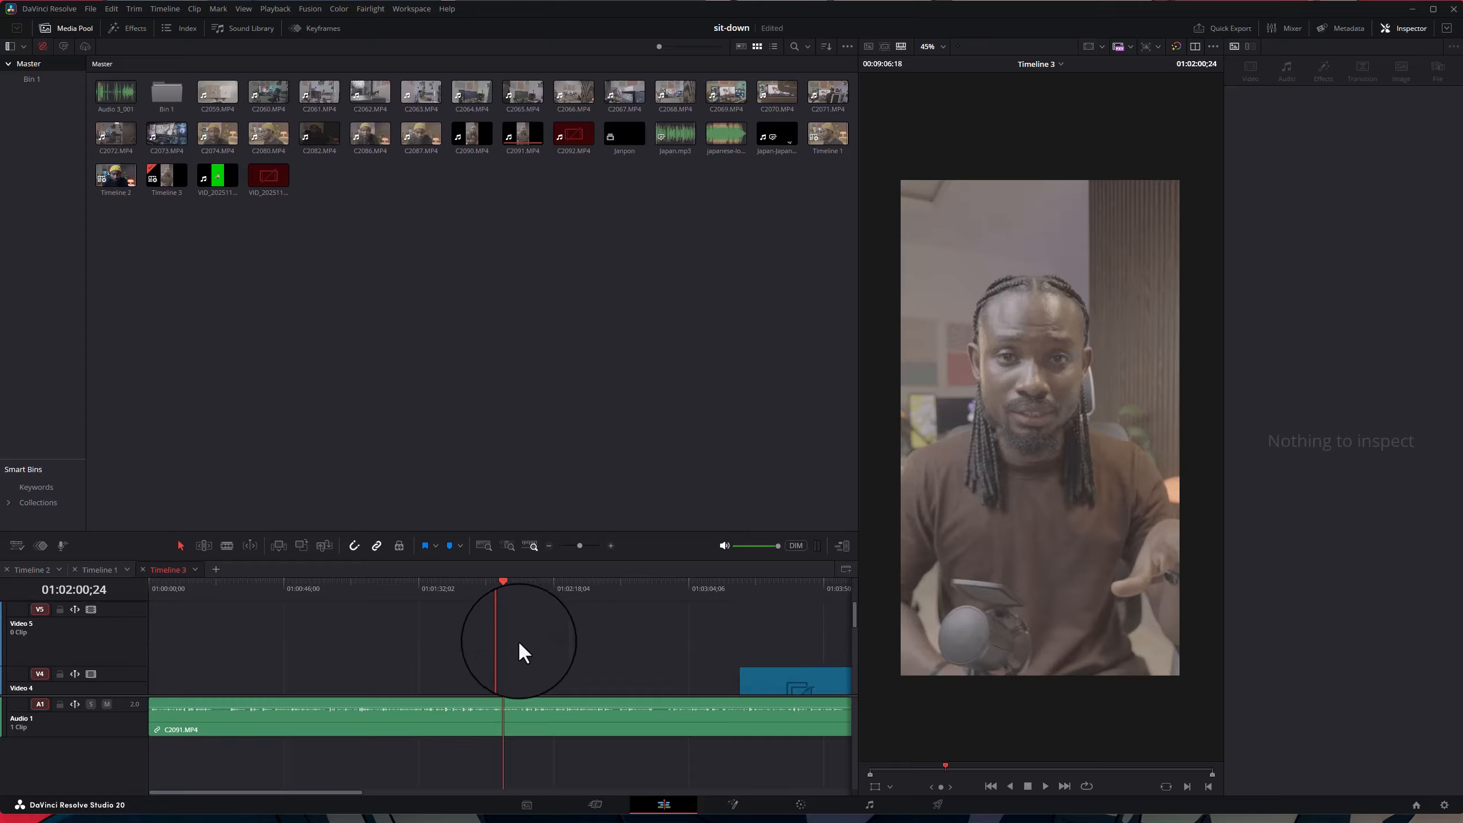
- Select the new adjustment clip above Video 1 and position the playhead within it at 01:01:58;08
scroll(518, 640, down, 3)
click(493, 620)
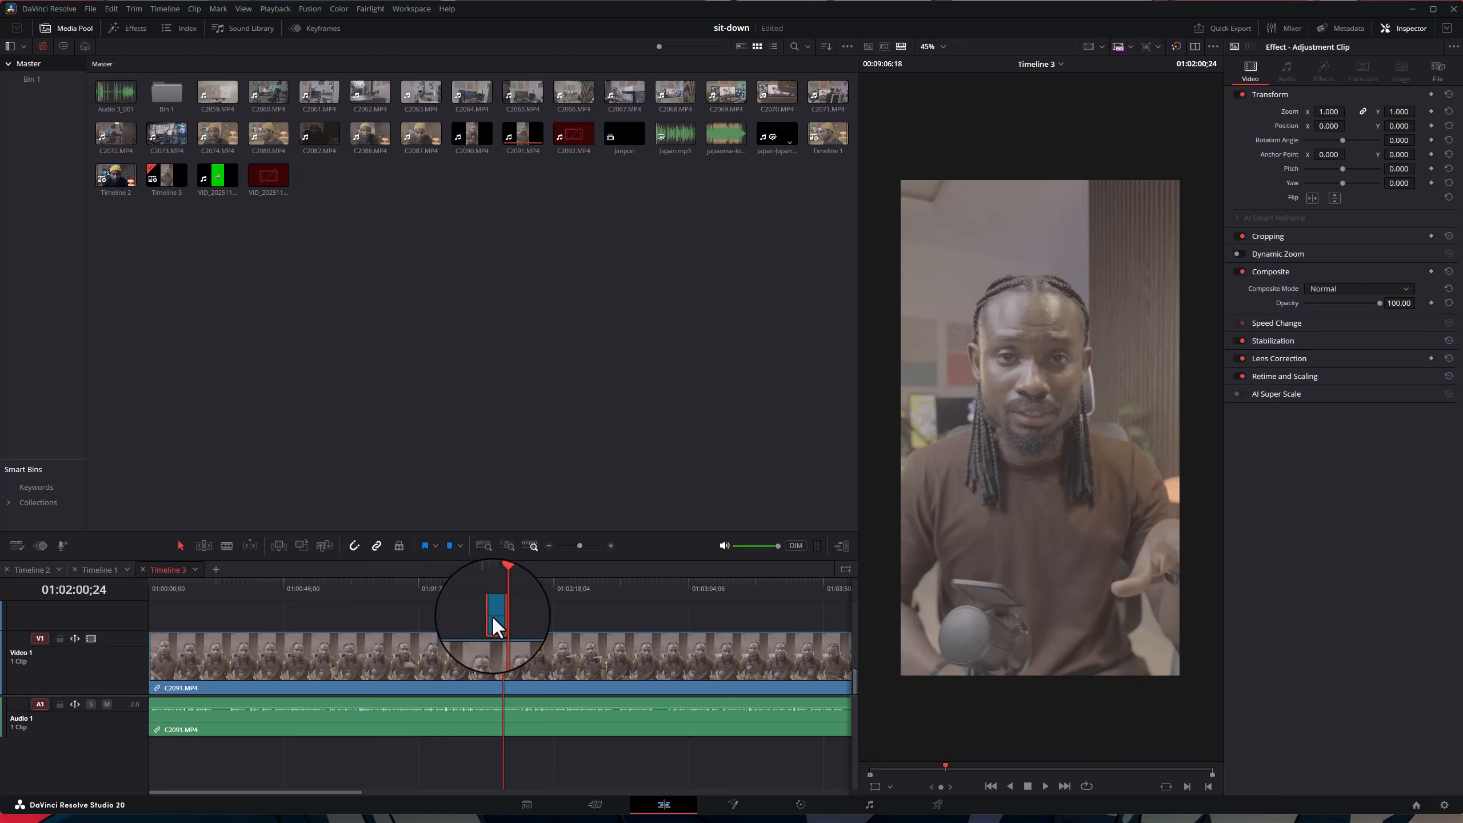
click(494, 585)
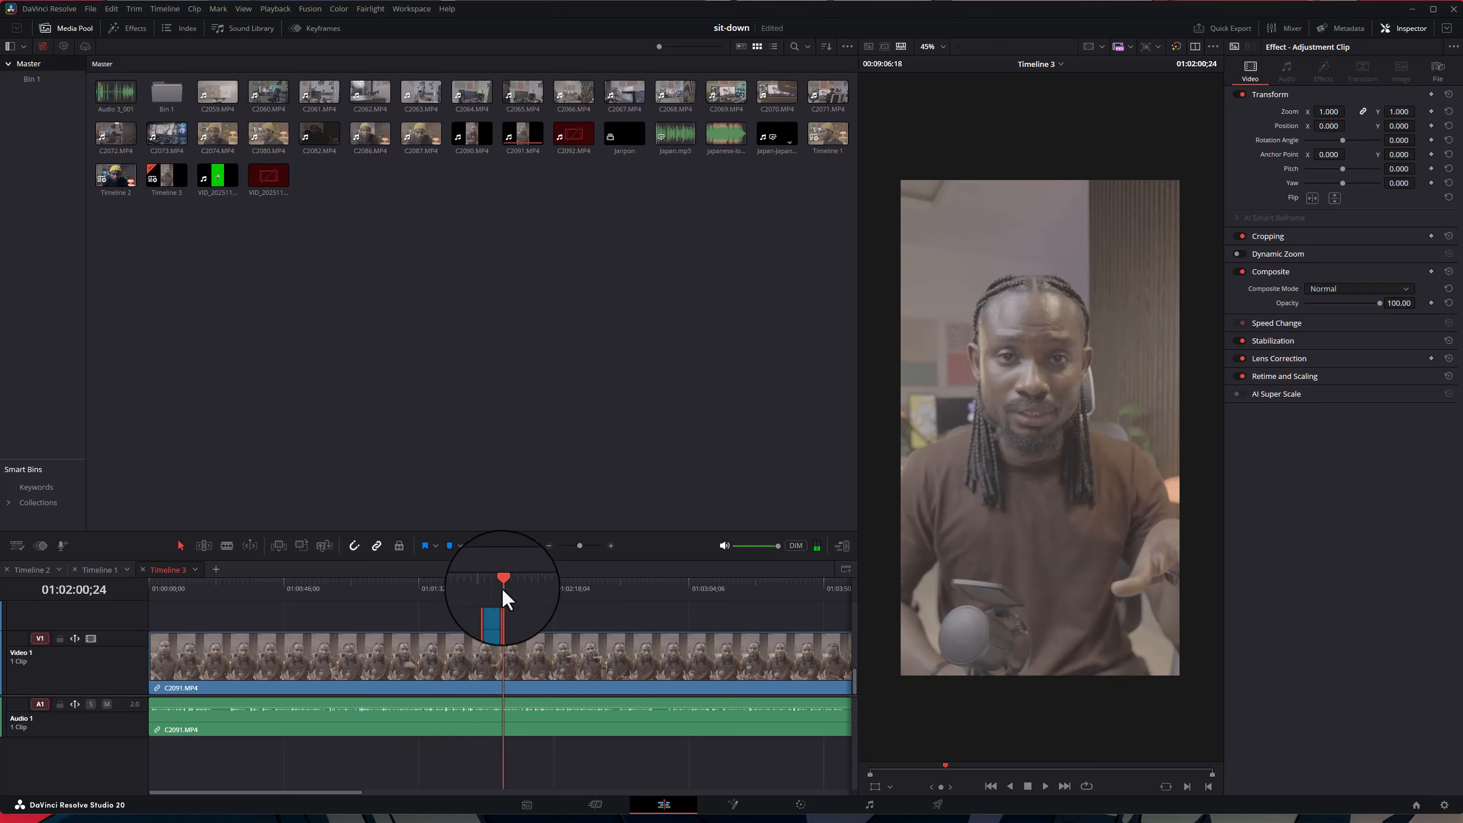
scroll(490, 629, up, 4)
scroll(508, 633, down, 4)
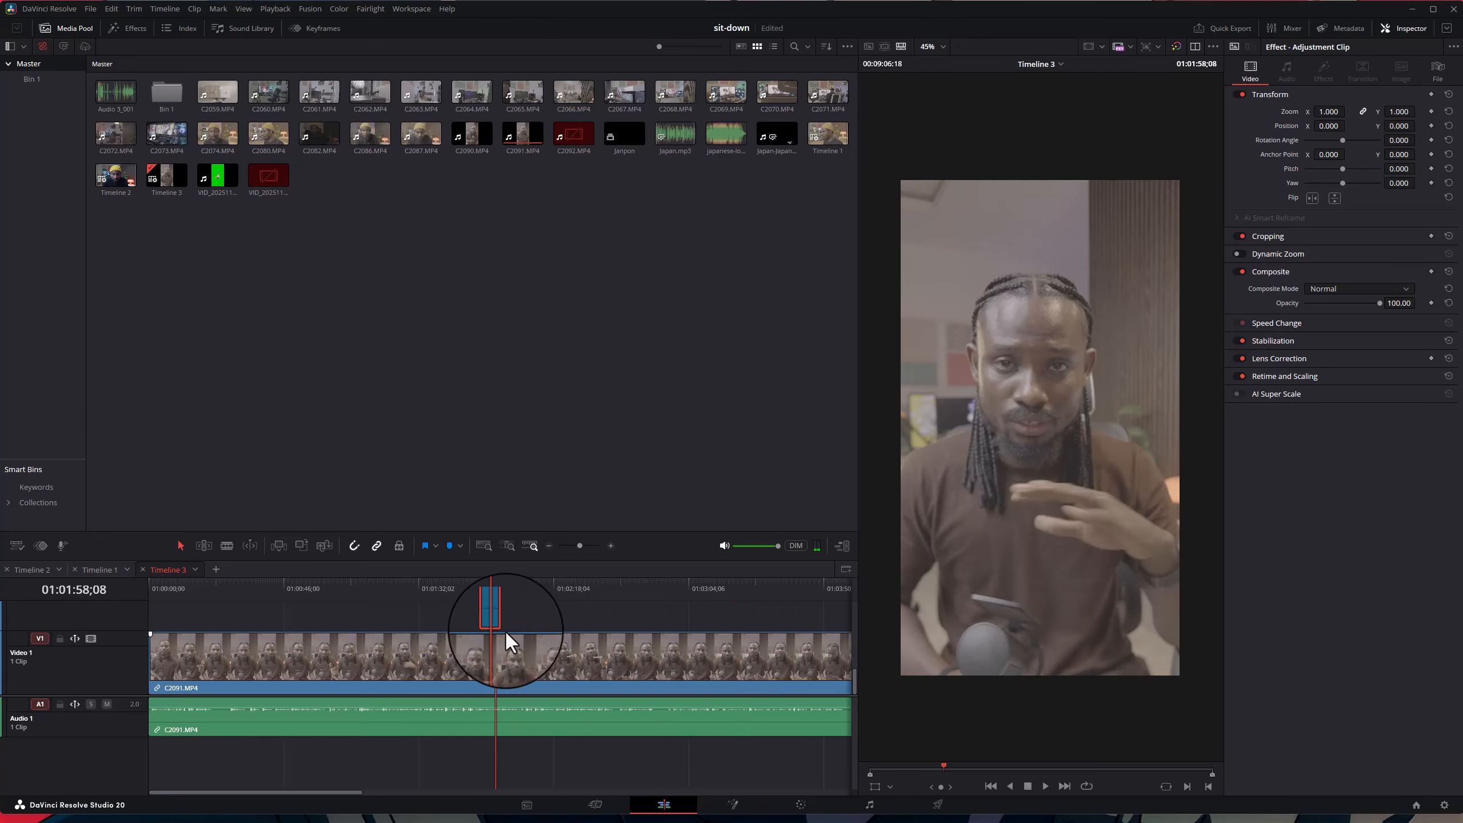
scroll(504, 629, up, 4)
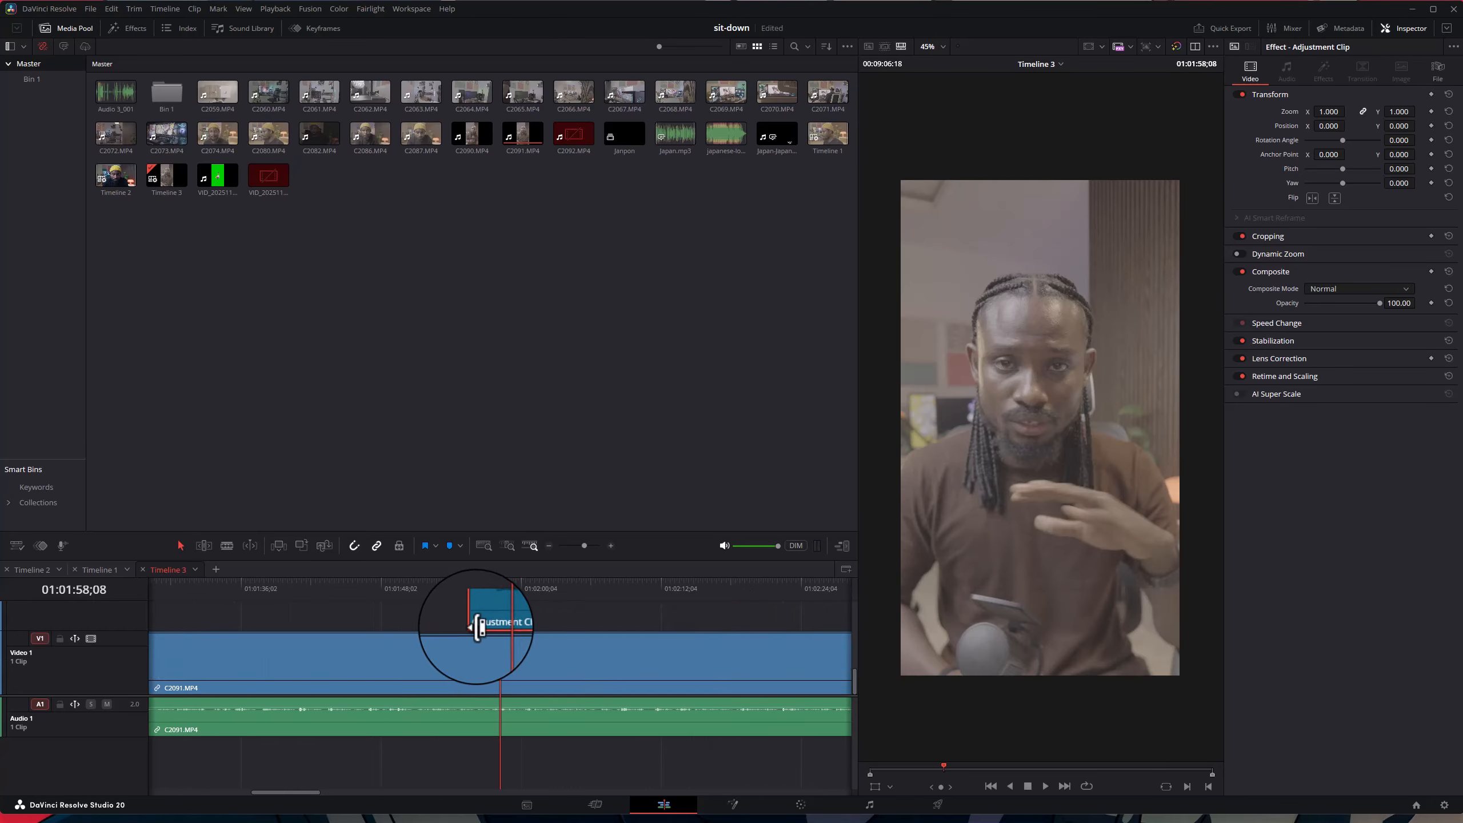
- Extend the new adjustment clip's start back to about 01:01:02 and place the playhead at 01:01:37;15 within it
scroll(477, 627, down, 2)
drag(487, 620, 179, 625)
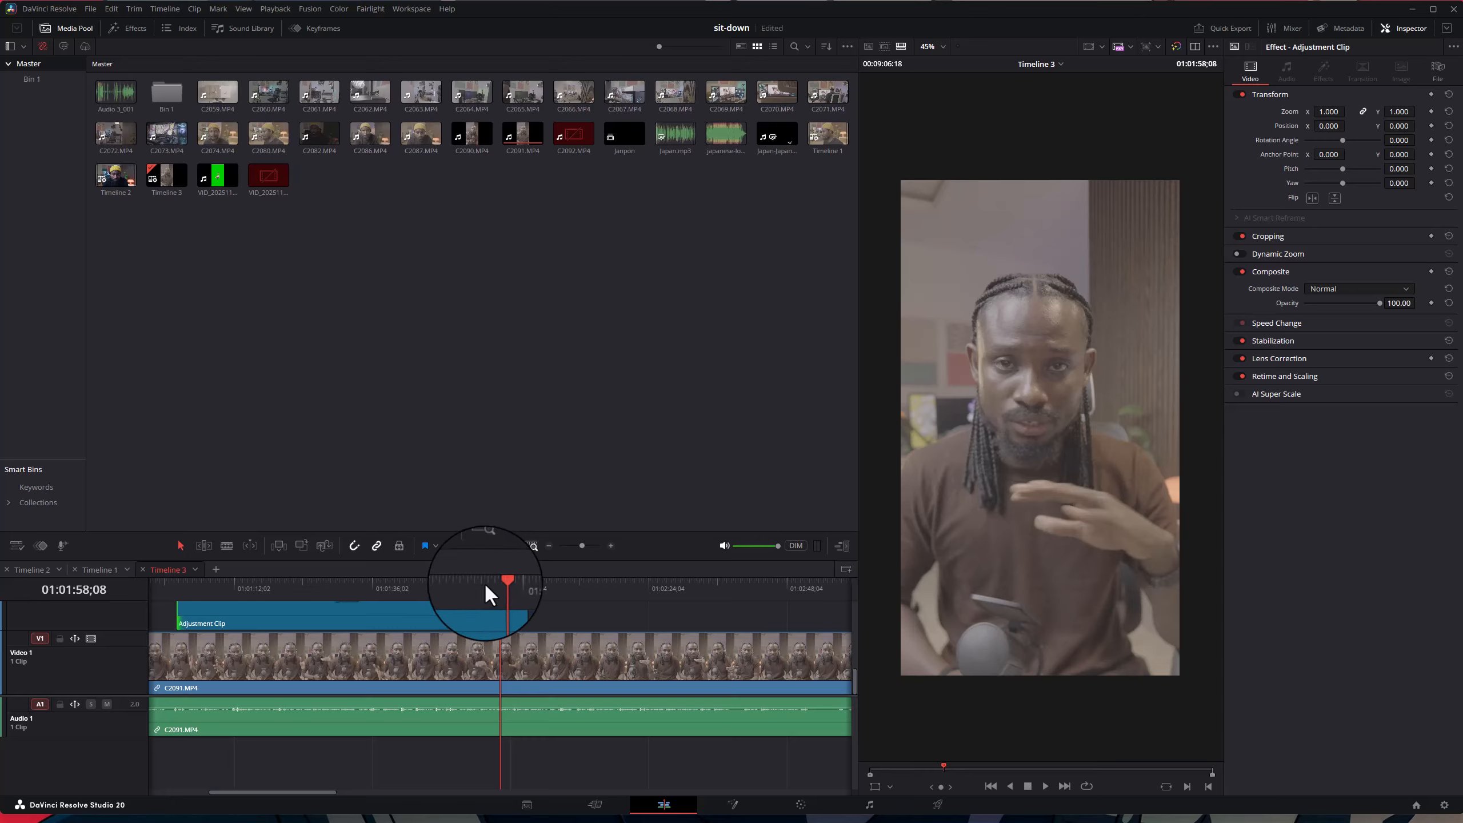
click(381, 584)
click(418, 612)
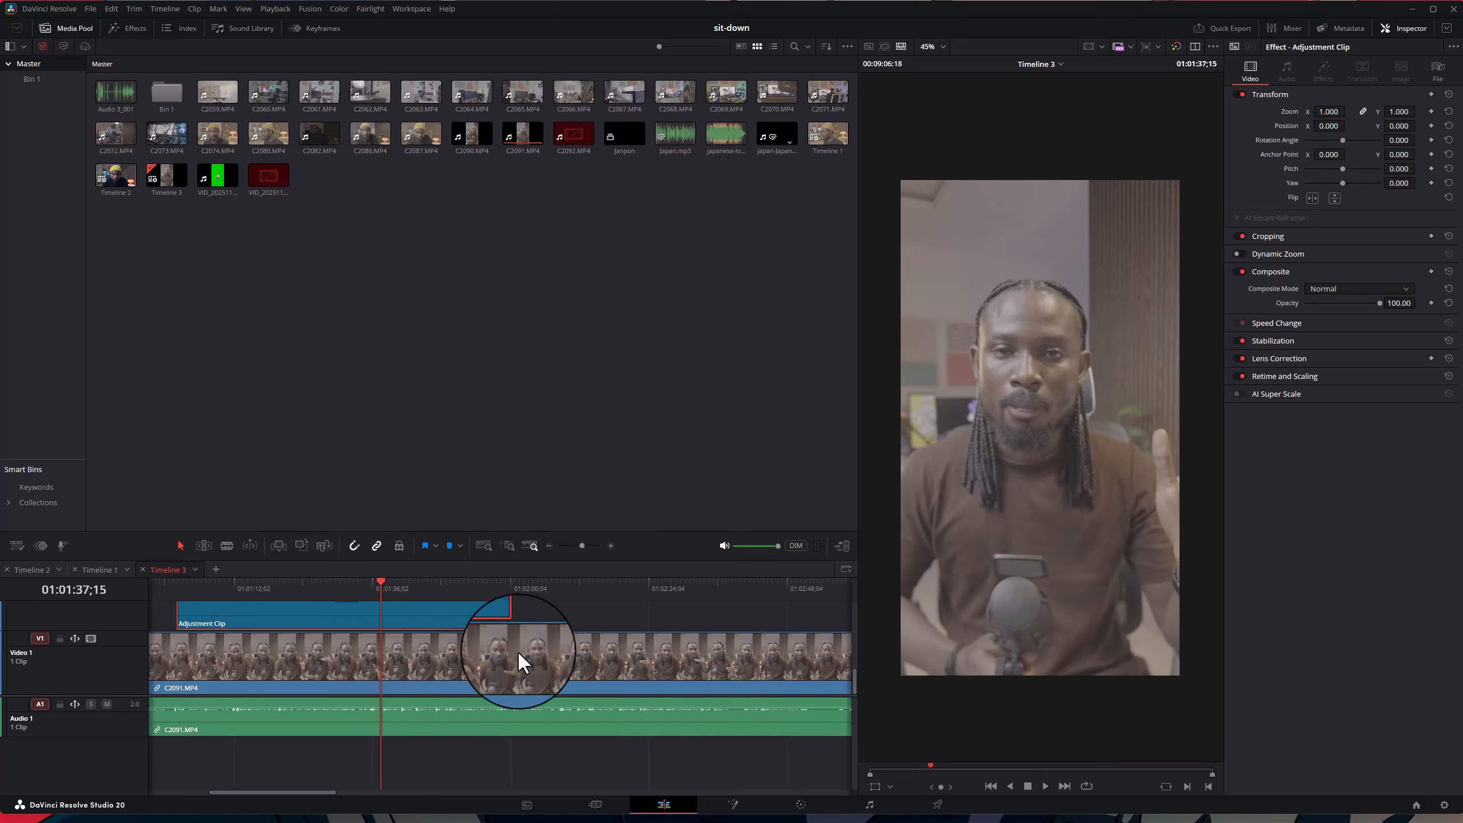
- Move the adjustment clip up to Video 3 and shift it so it ends just past 01:02:00
scroll(446, 622, up, 1)
mouse_move(439, 648)
mouse_down()
mouse_move(435, 597)
mouse_move(420, 659)
mouse_up()
scroll(416, 658, down, 3)
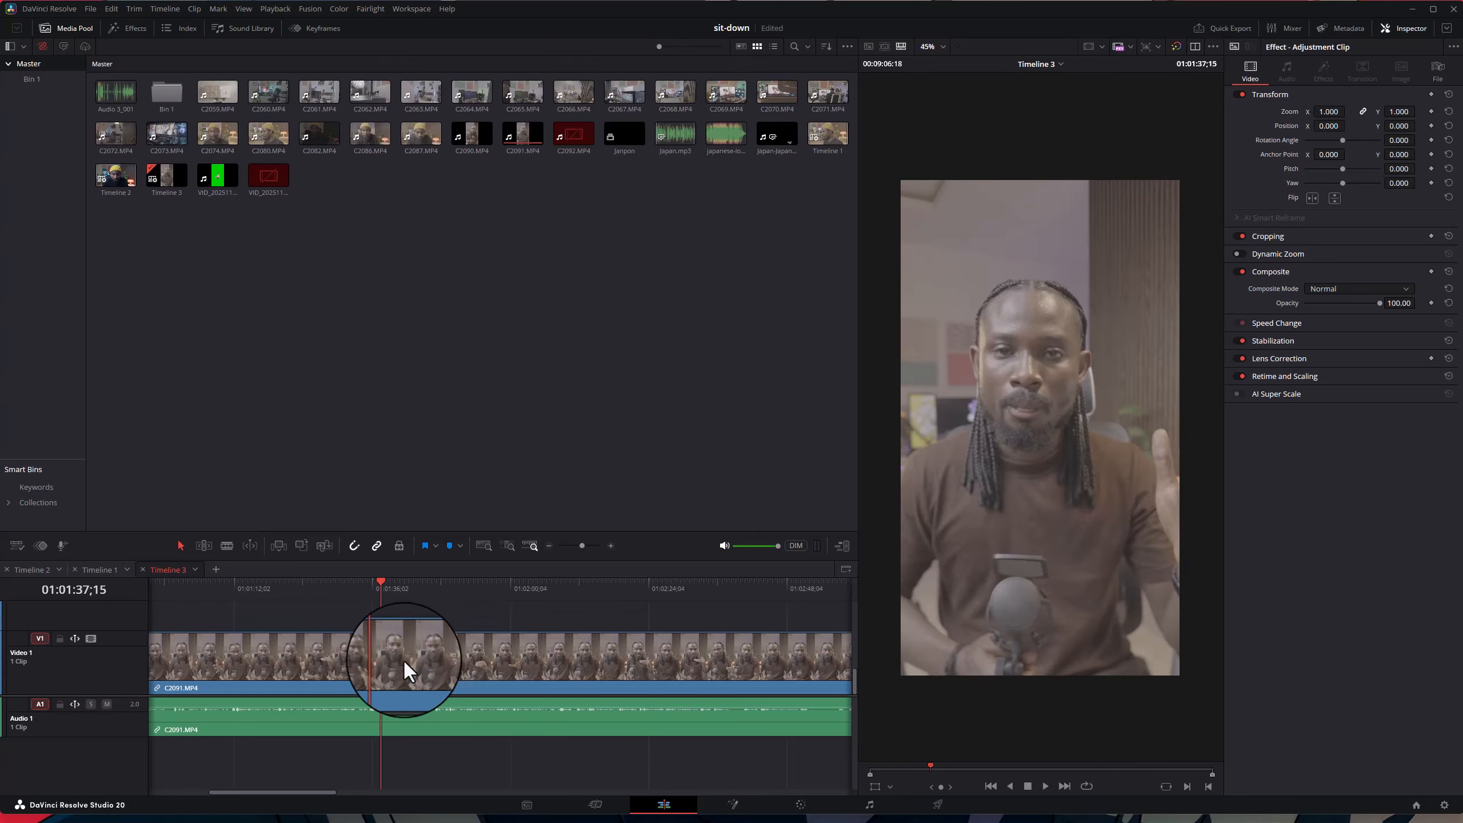
scroll(392, 634, up, 4)
scroll(393, 646, down, 2)
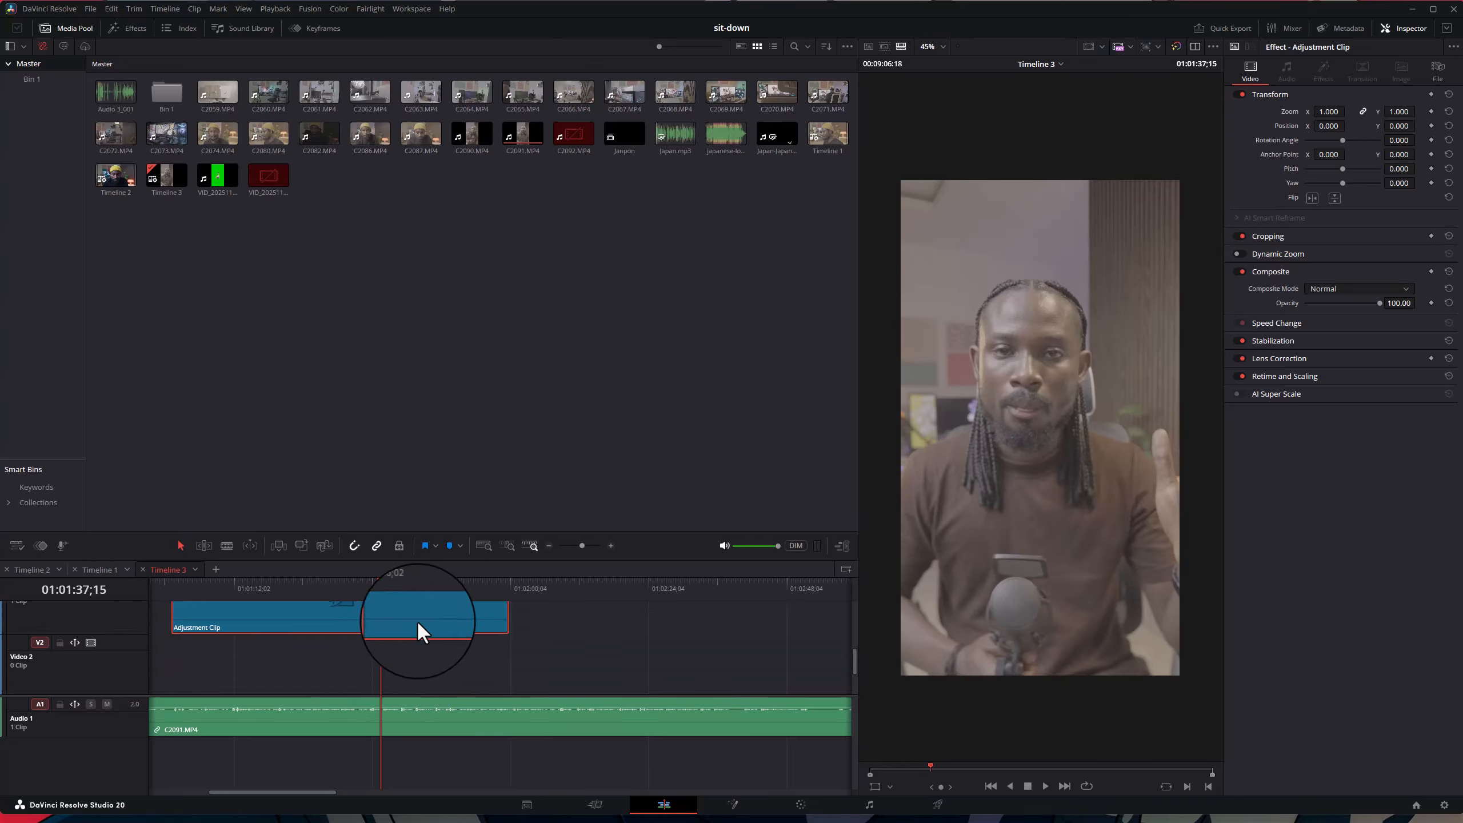
mouse_move(416, 620)
mouse_down()
mouse_move(434, 699)
mouse_move(428, 598)
mouse_up()
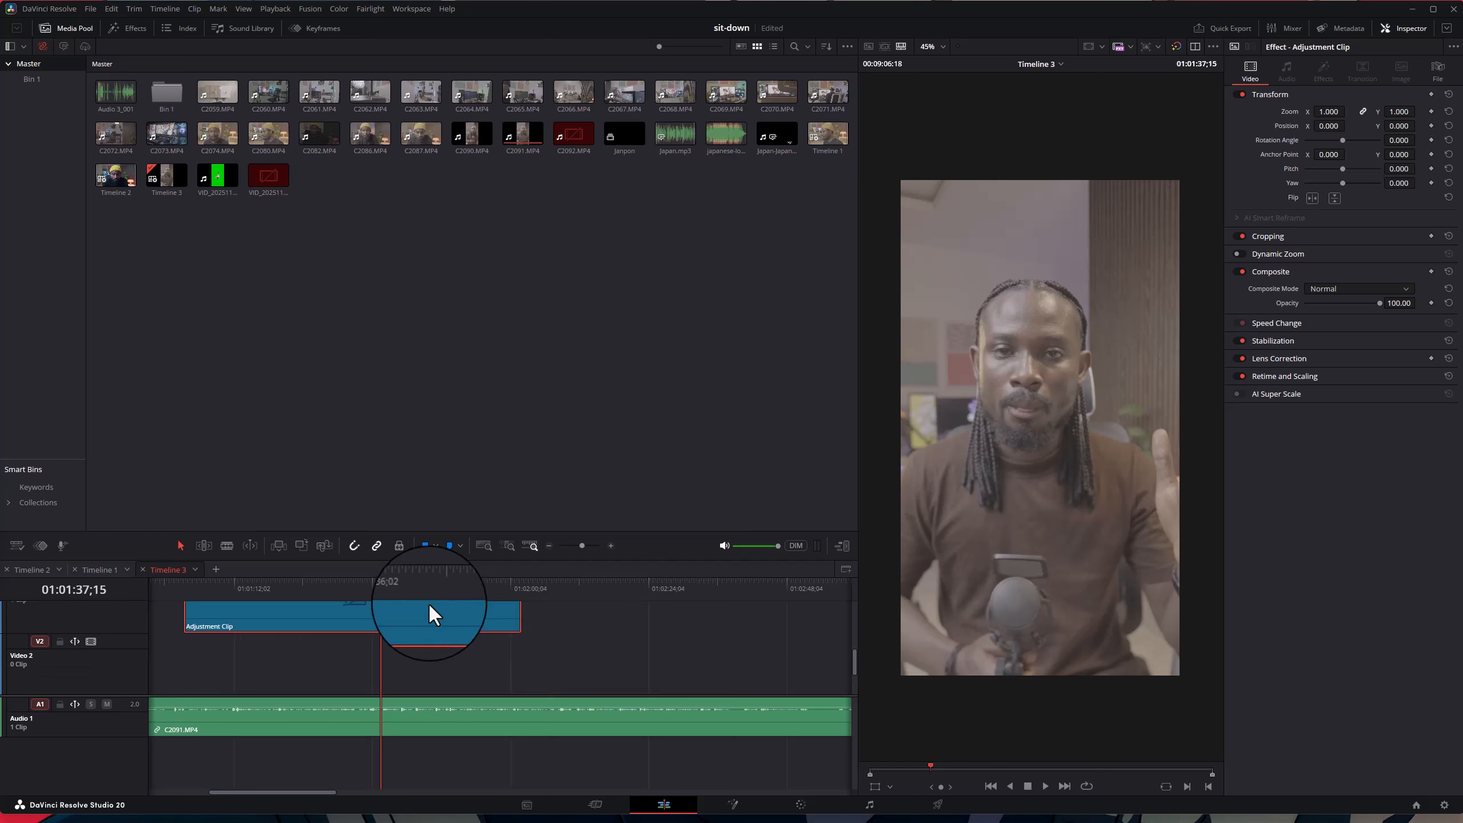
scroll(426, 639, down, 3)
scroll(407, 653, up, 4)
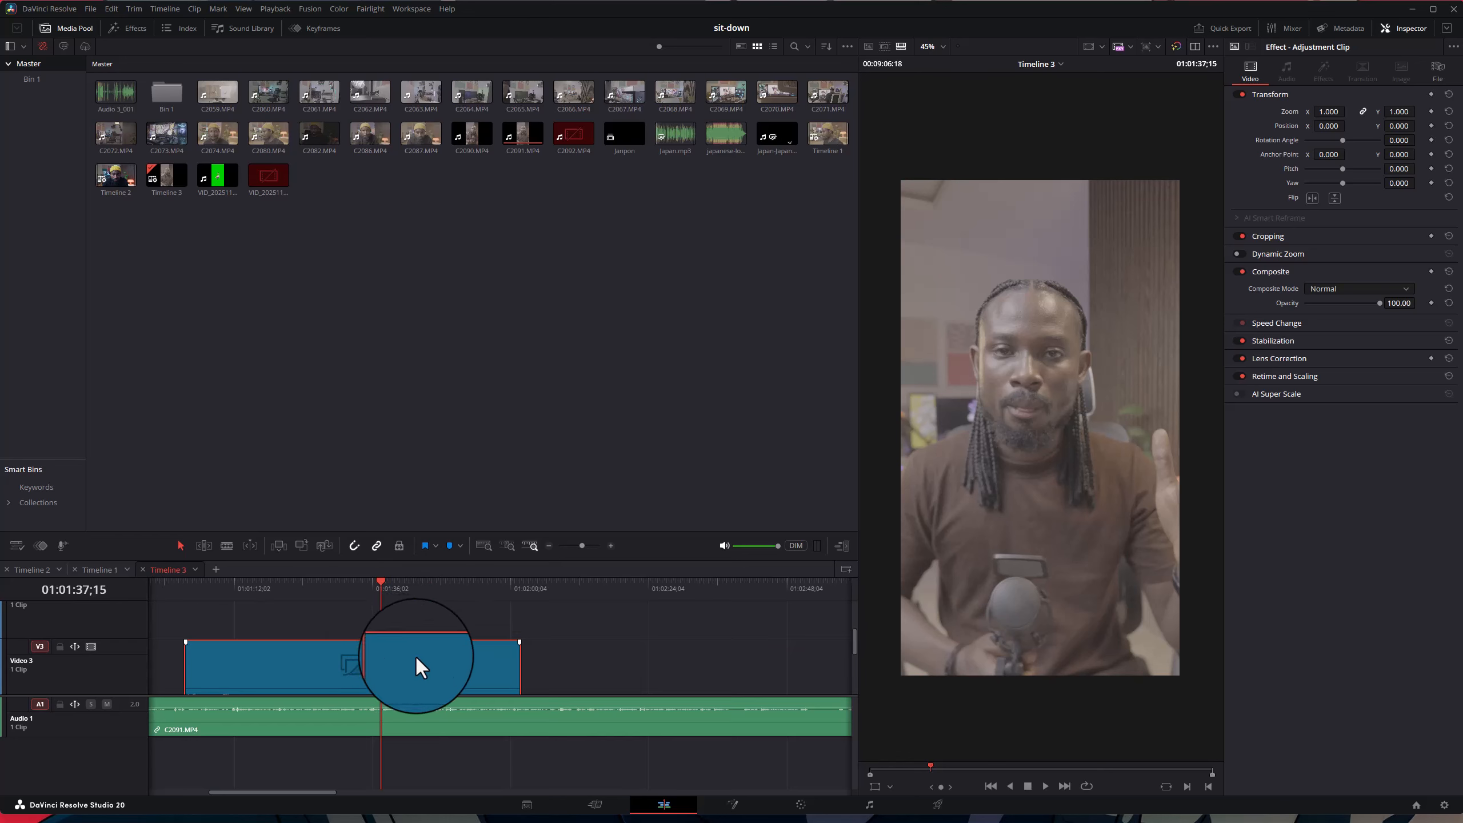
scroll(406, 651, down, 3)
scroll(375, 663, up, 3)
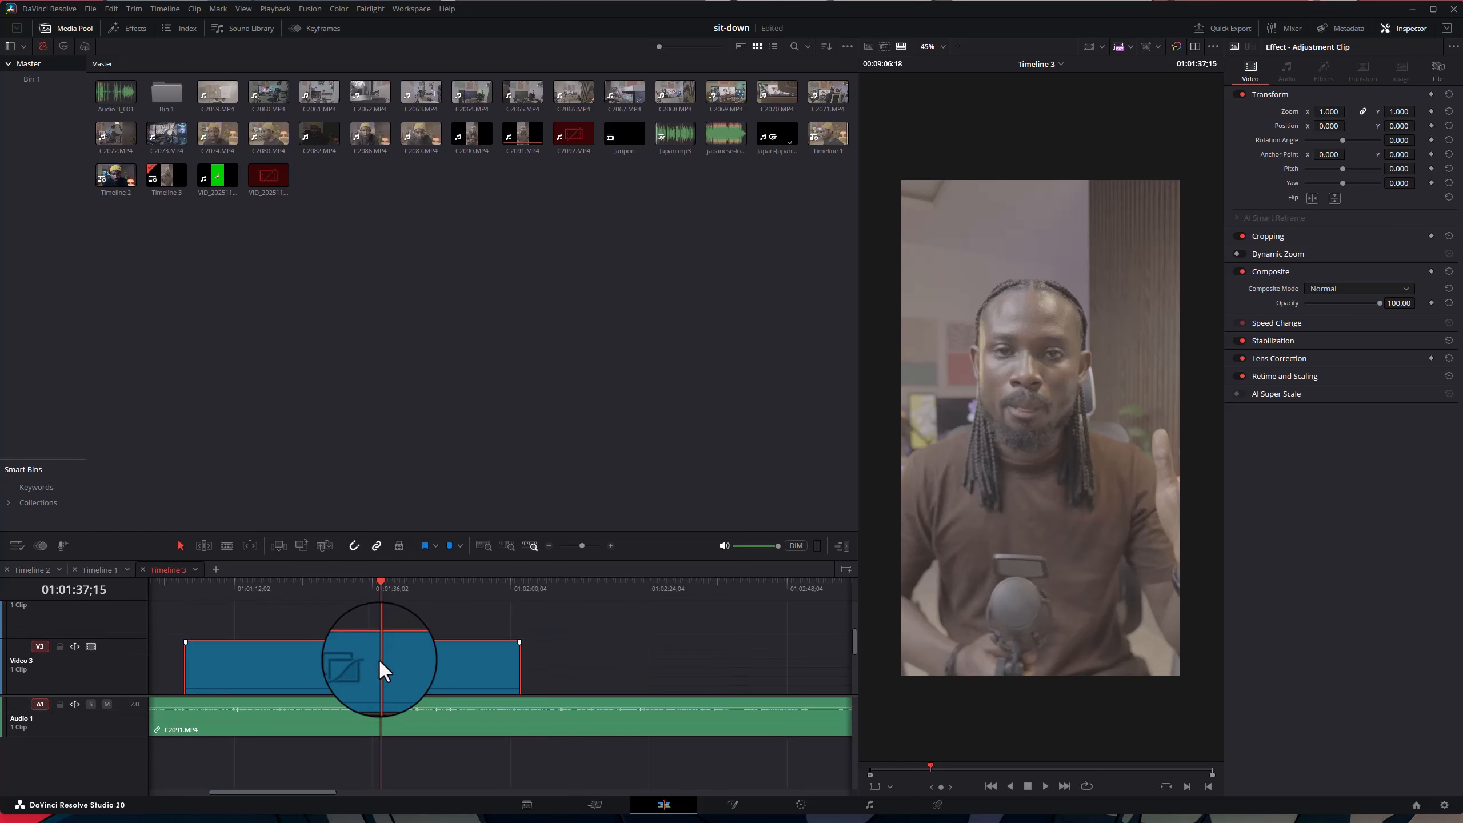
- Place the playhead at 01:01:35;22 within the adjustment clip and select the C2091.MP4 clip on Video 1
drag(387, 587, 306, 587)
click(368, 634)
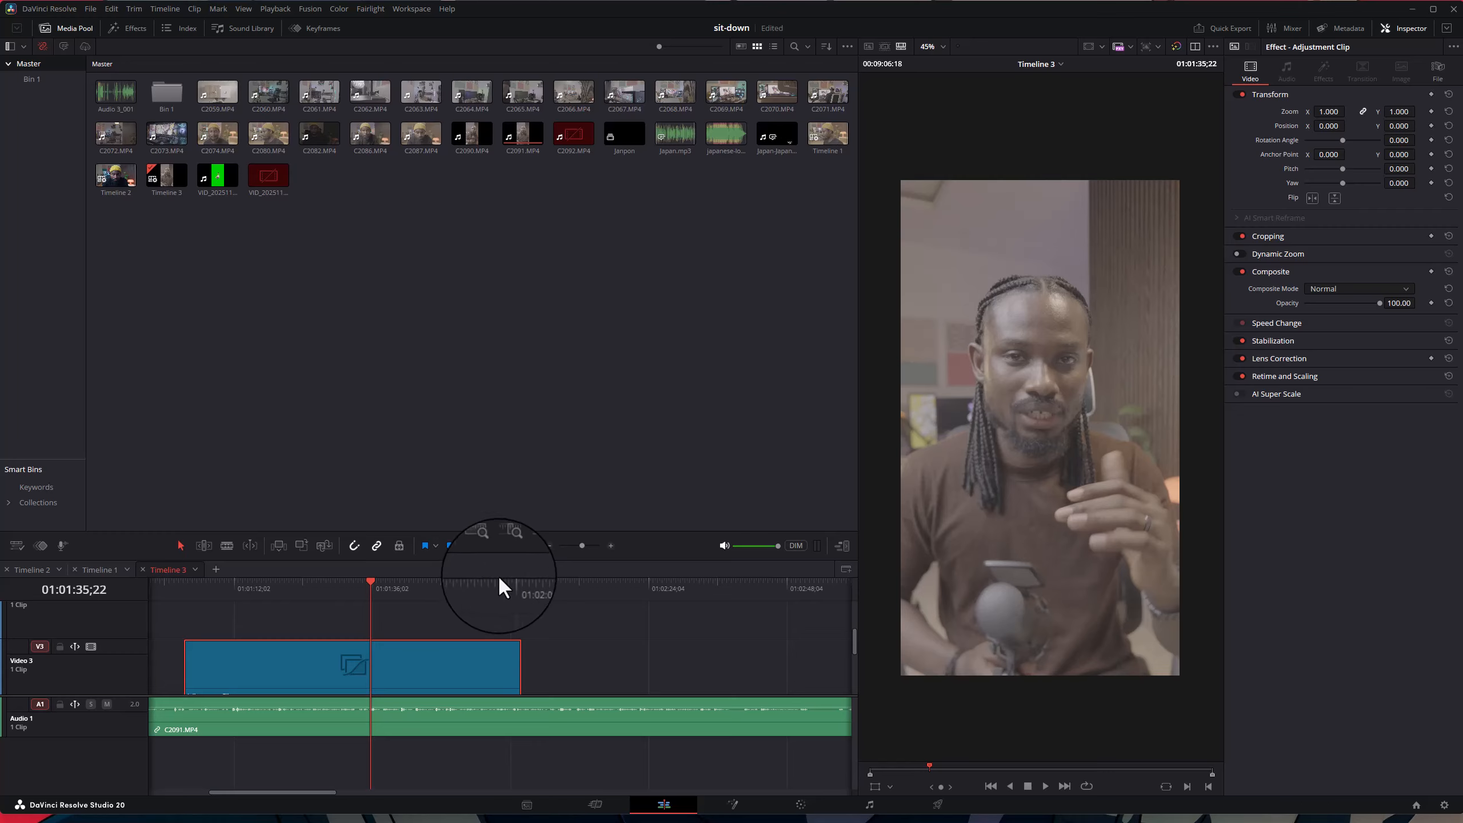
scroll(383, 646, down, 3)
scroll(405, 641, up, 2)
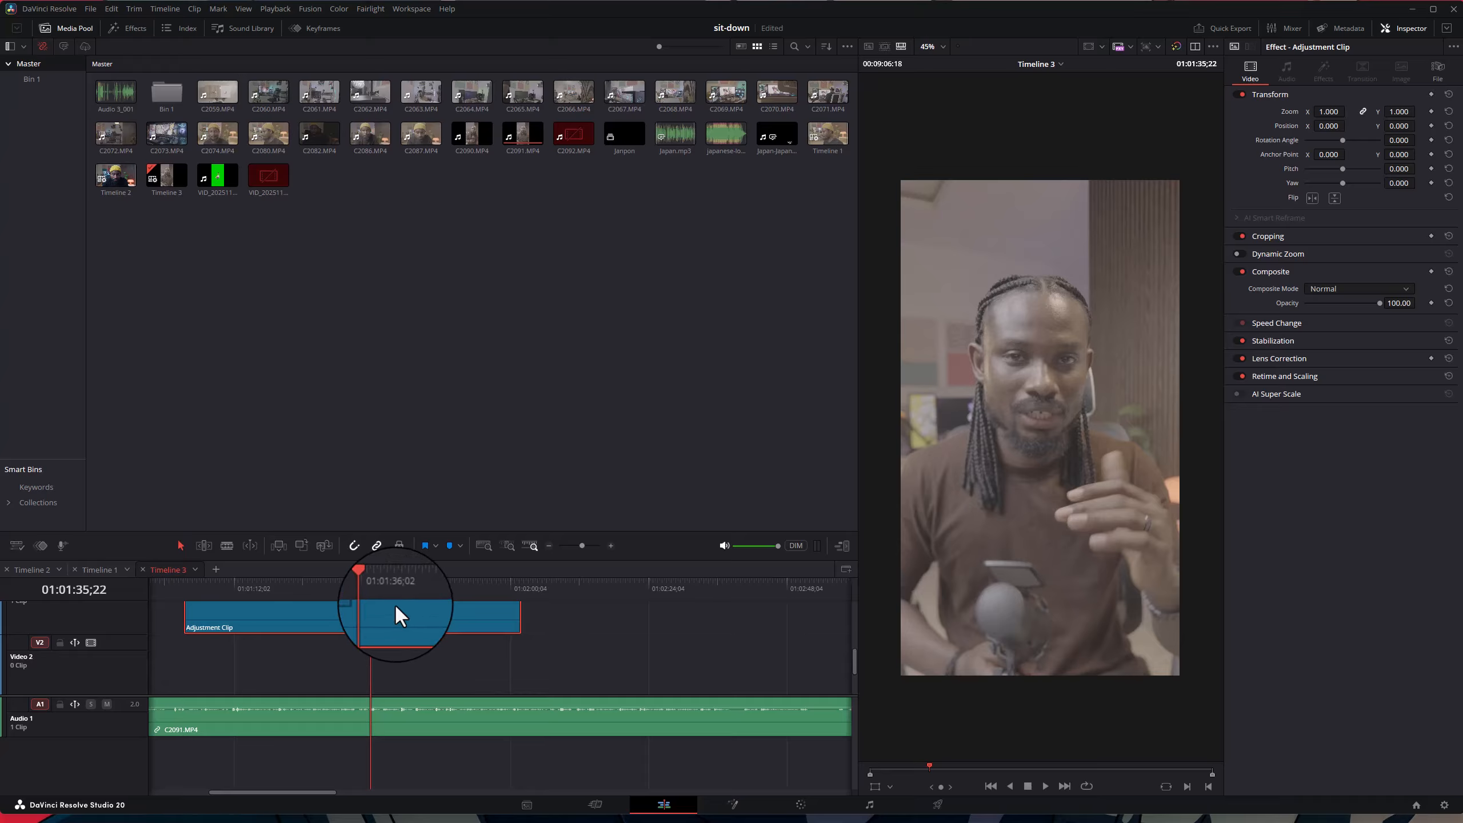
scroll(394, 604, down, 3)
click(424, 657)
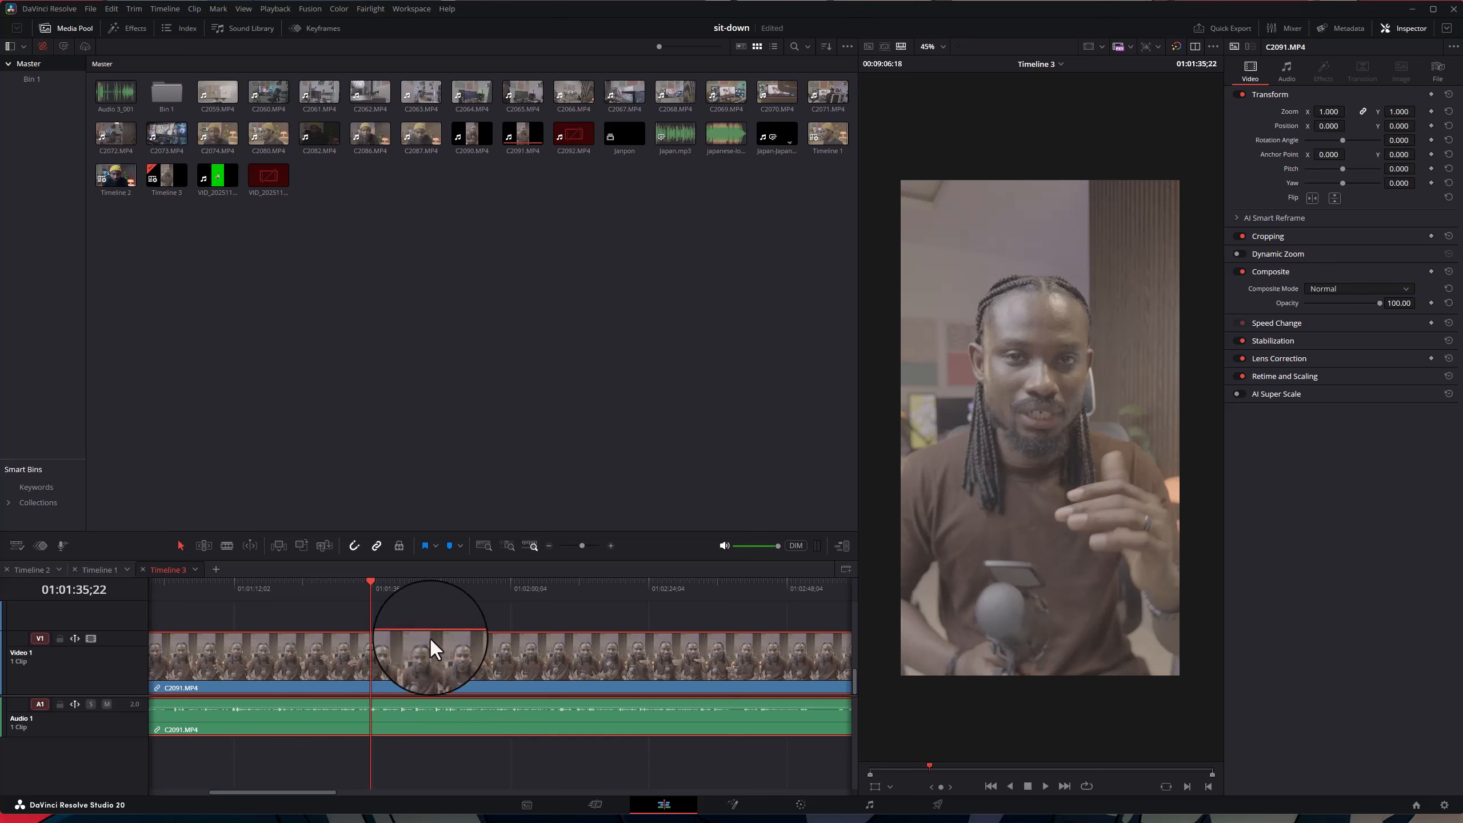
- Switch to the Color page with the effects library and gallery hidden, and move node 01 towards the middle of the graph
click(799, 805)
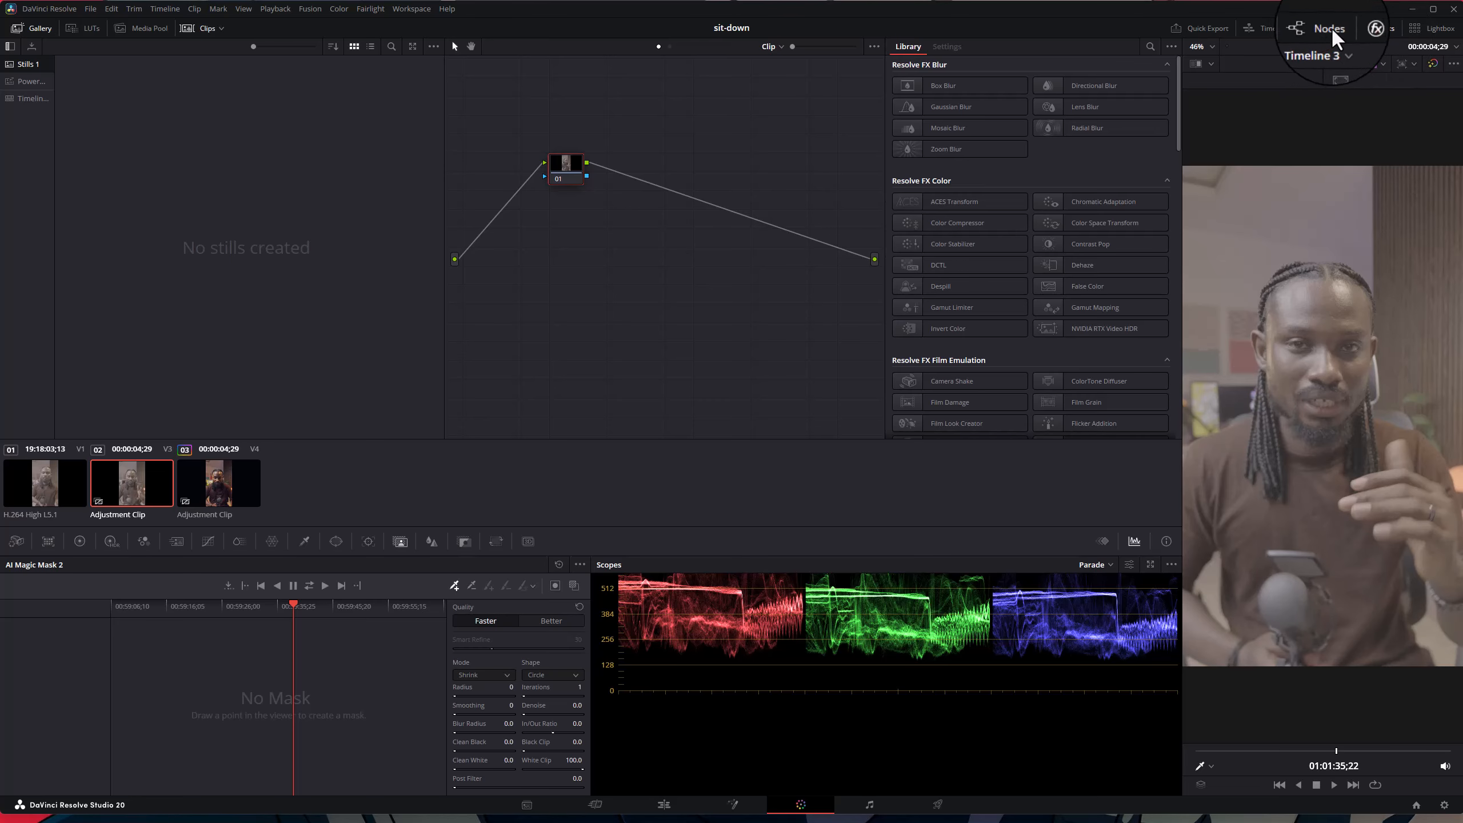
click(1374, 27)
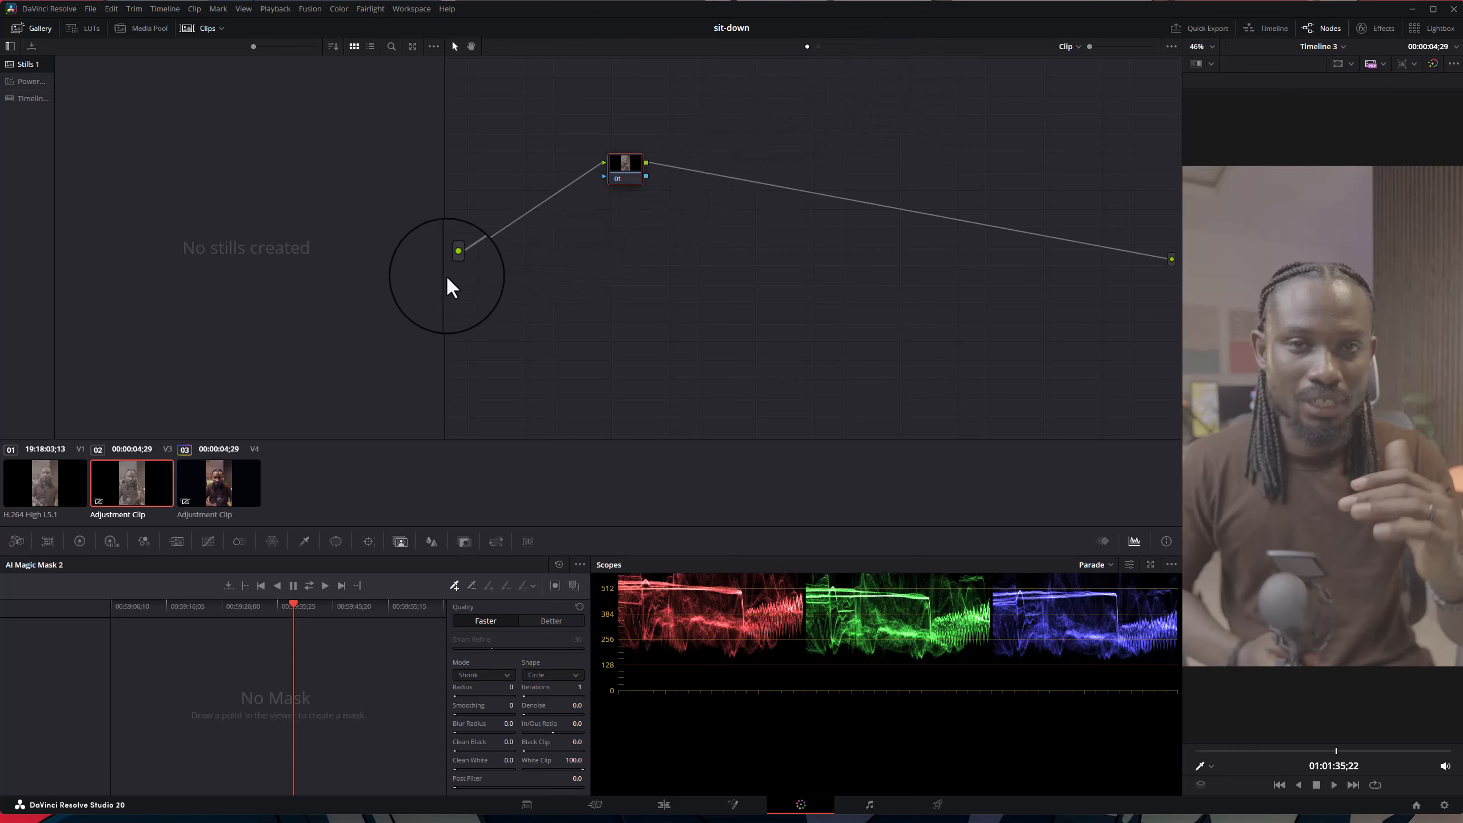
click(39, 26)
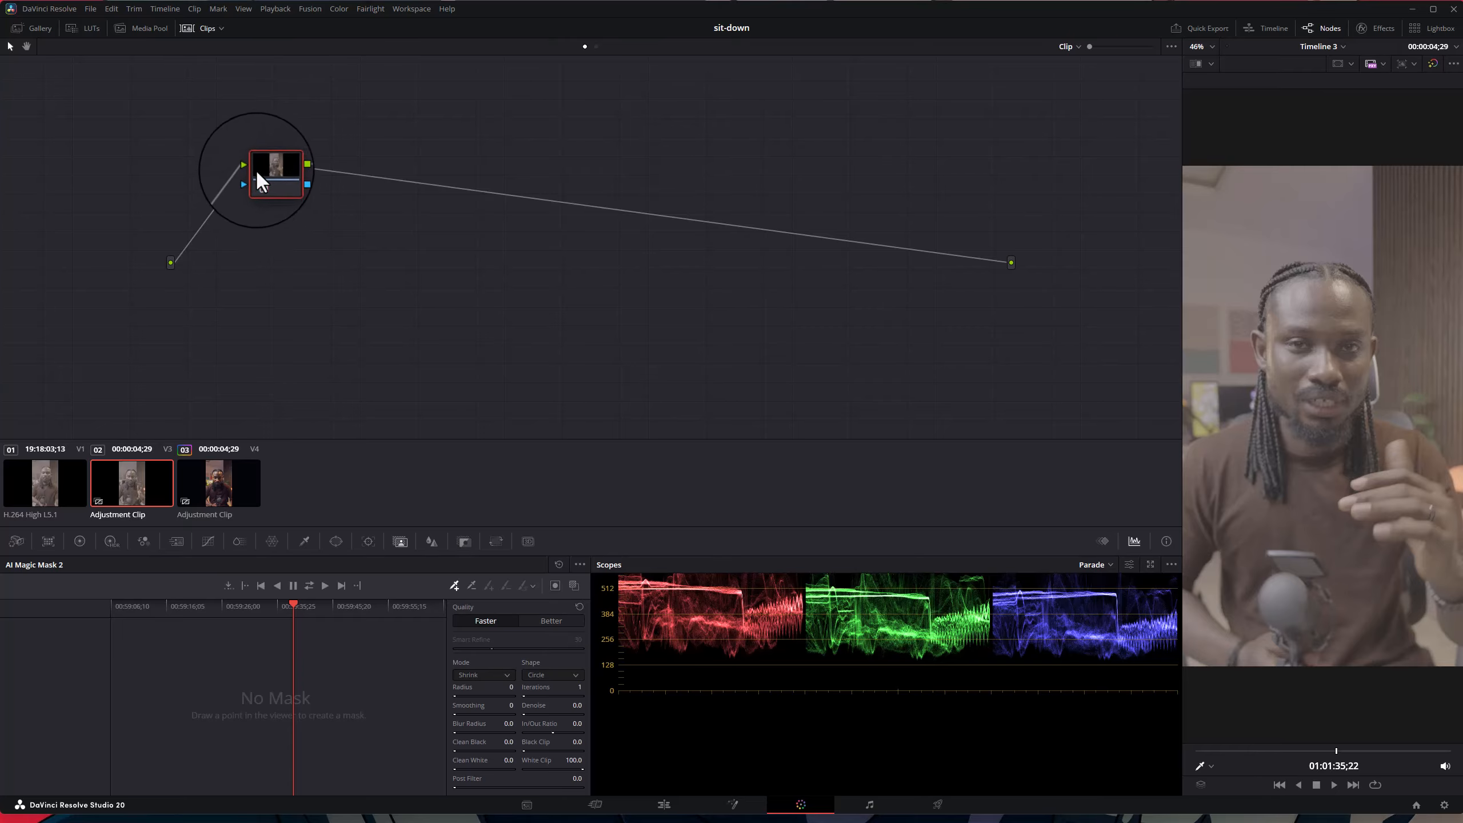
drag(257, 174, 484, 180)
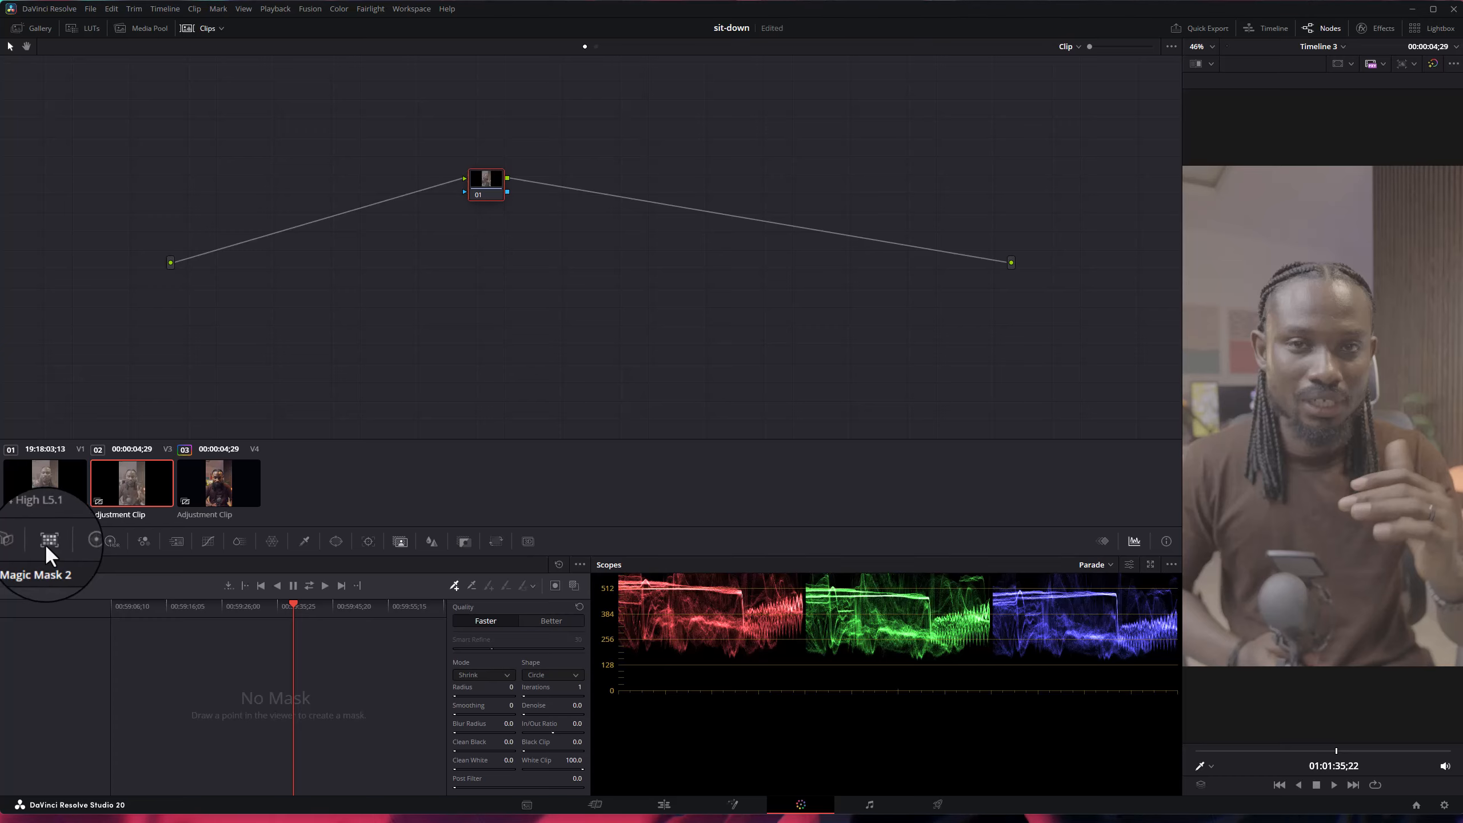
- Show the Primaries color wheels and shift the Parade scope so the range from 0 to 768 is in view
click(79, 541)
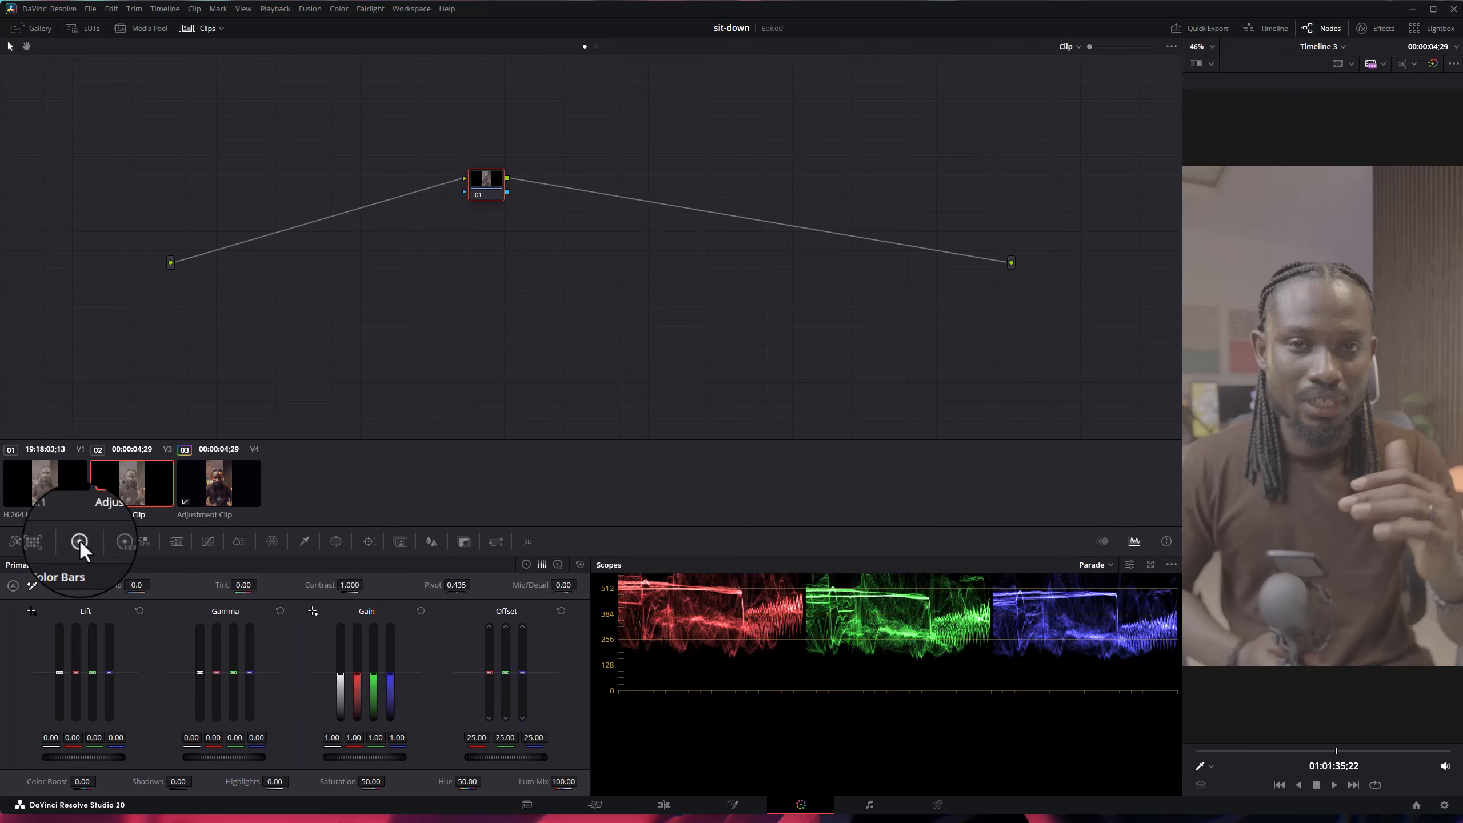
click(525, 564)
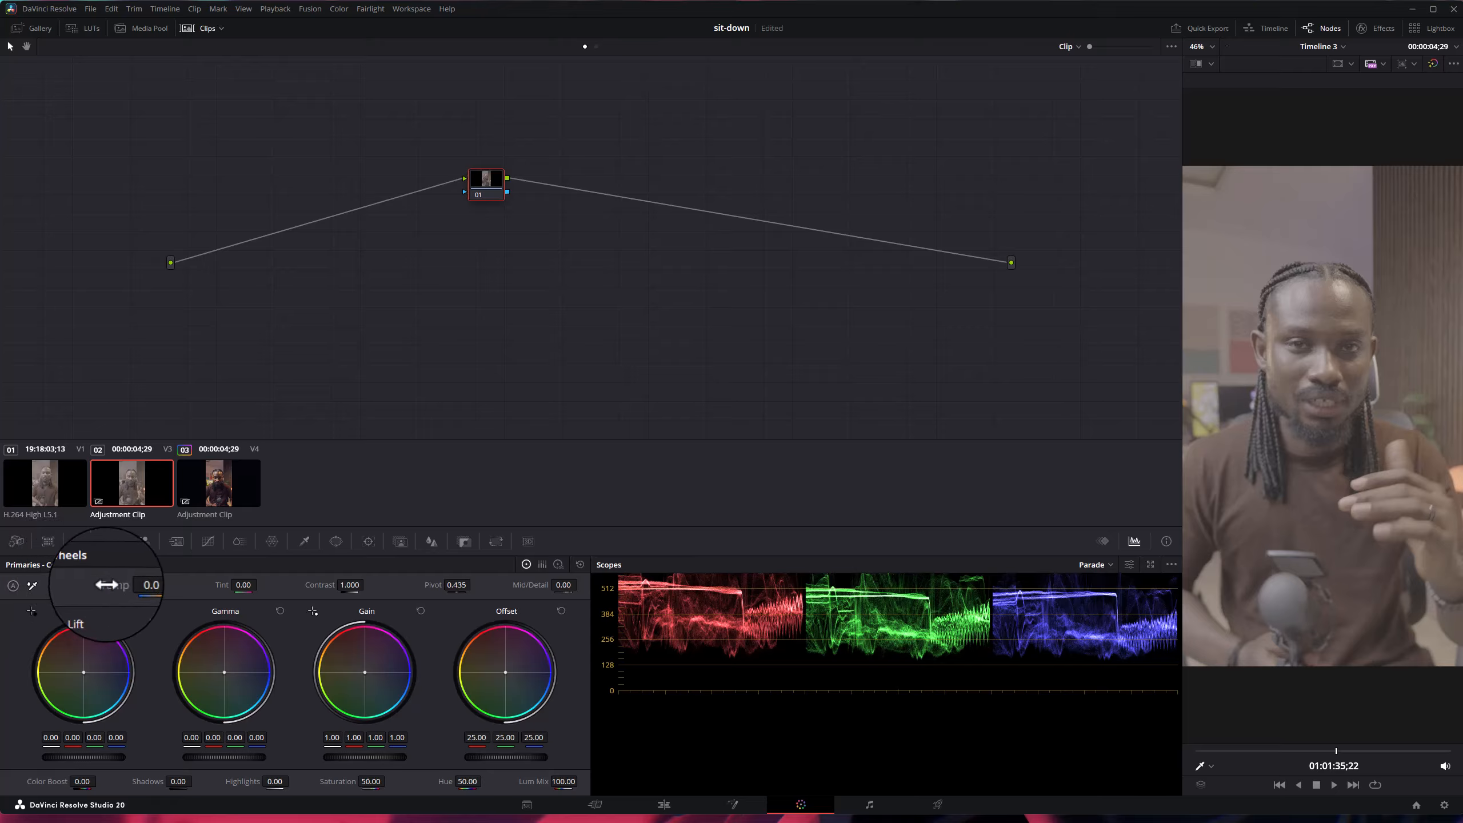
drag(1099, 617, 1102, 678)
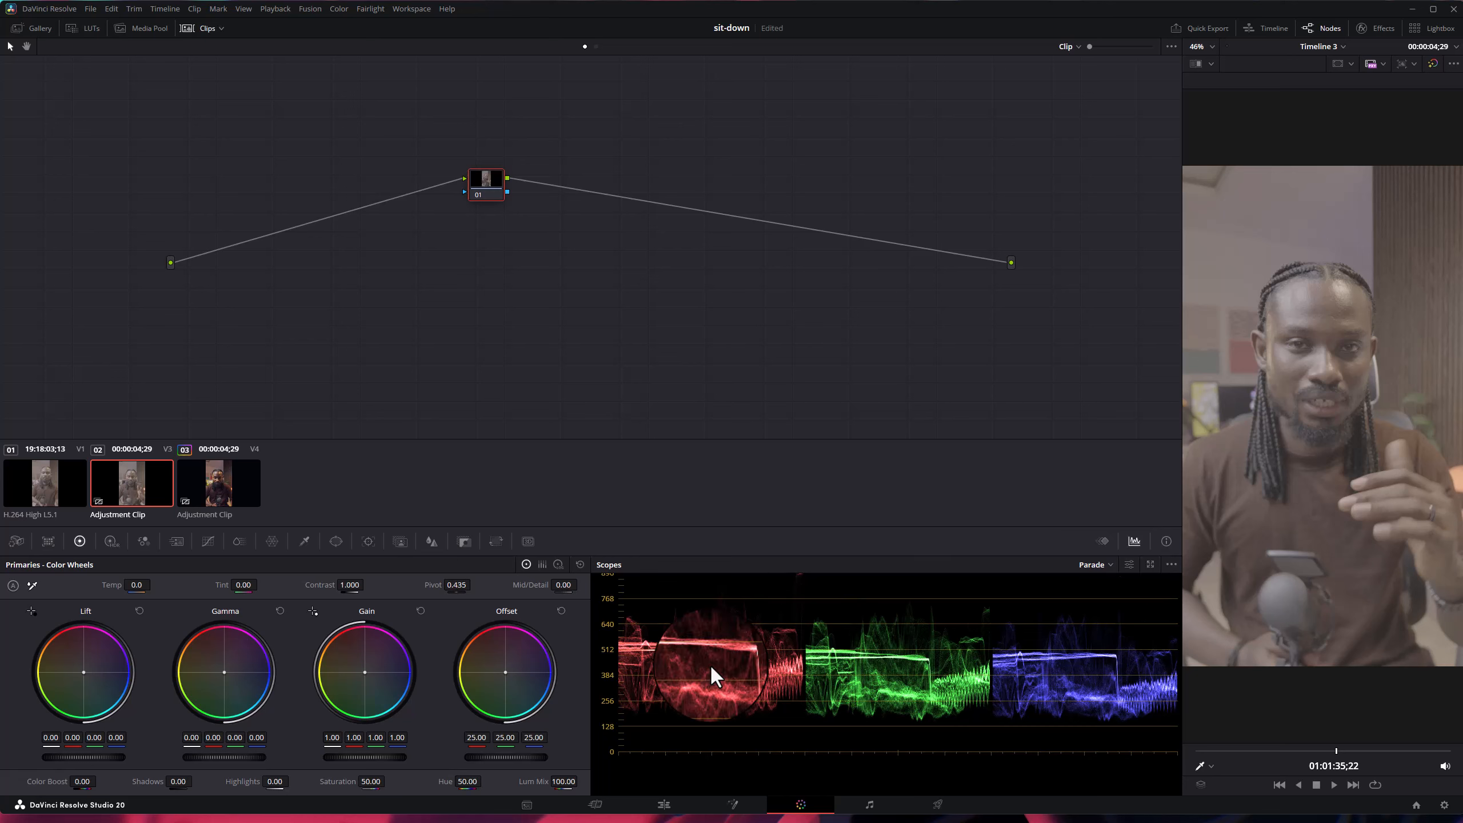
scroll(770, 687, up, 3)
scroll(771, 686, up, 3)
scroll(770, 685, down, 8)
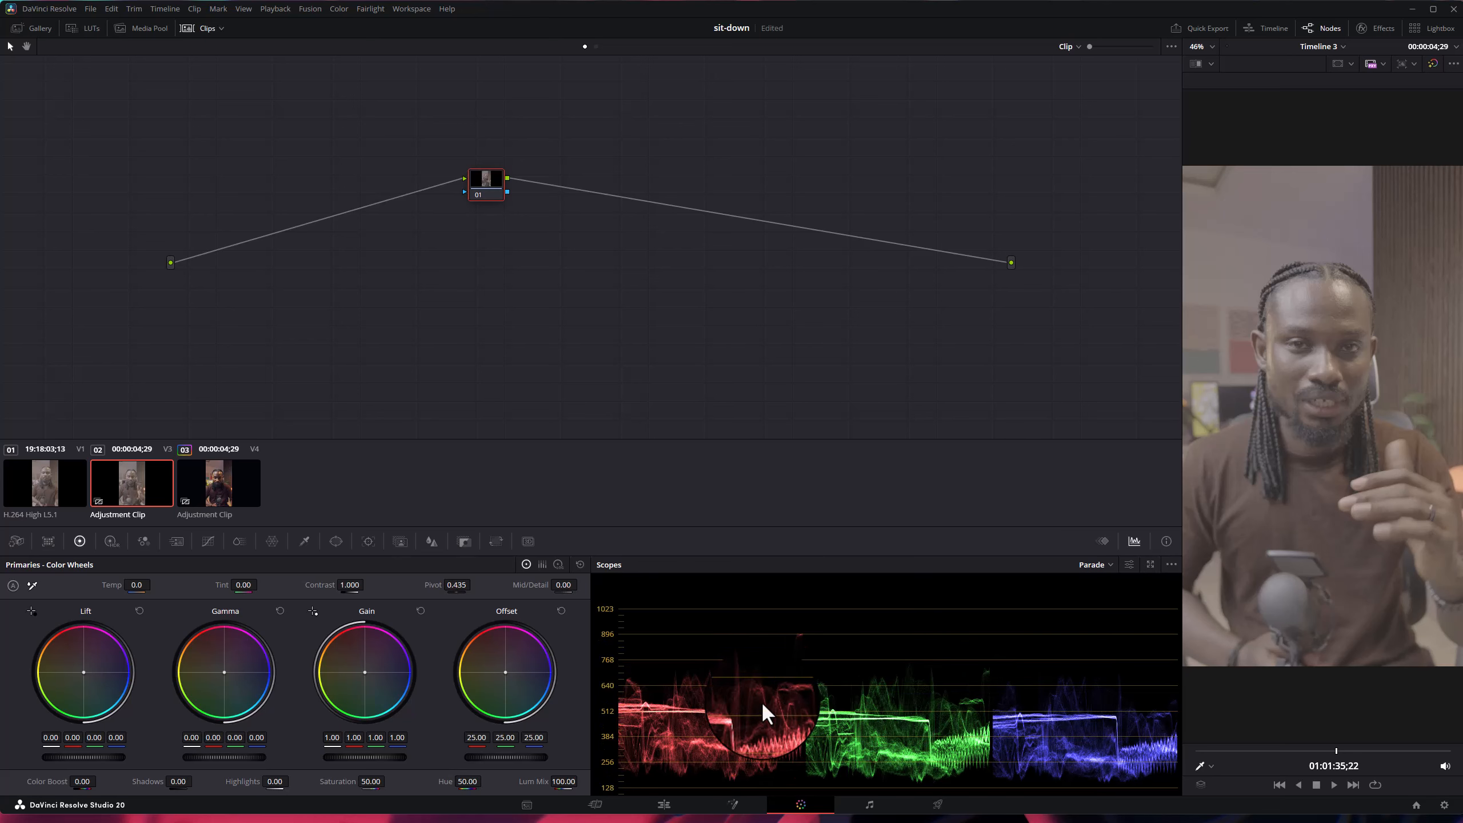
scroll(764, 650, up, 2)
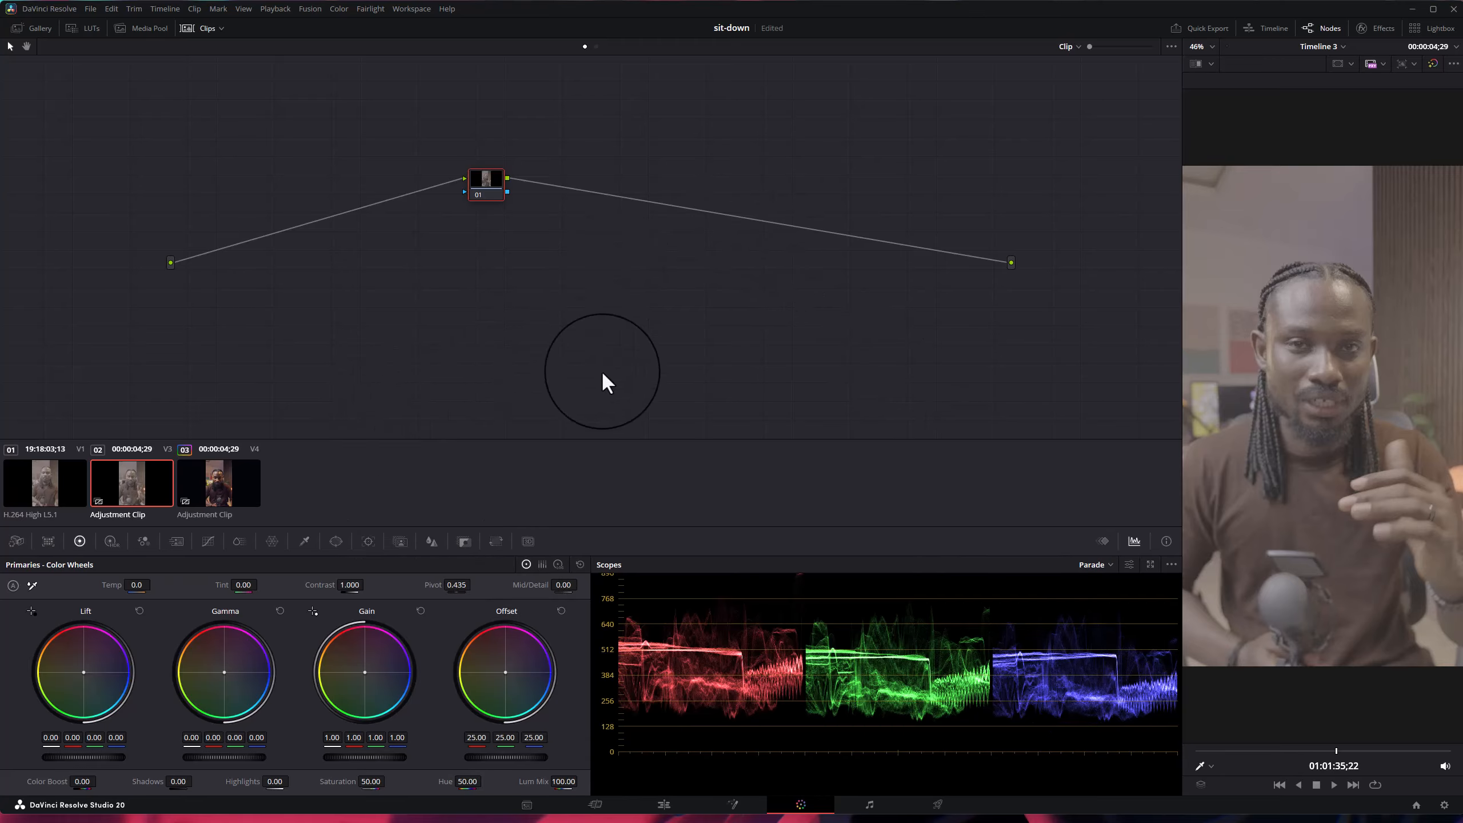
- Look through the Gallery, LUTs and Media Pool, and toggle the clip thumbnails off and on again
click(35, 36)
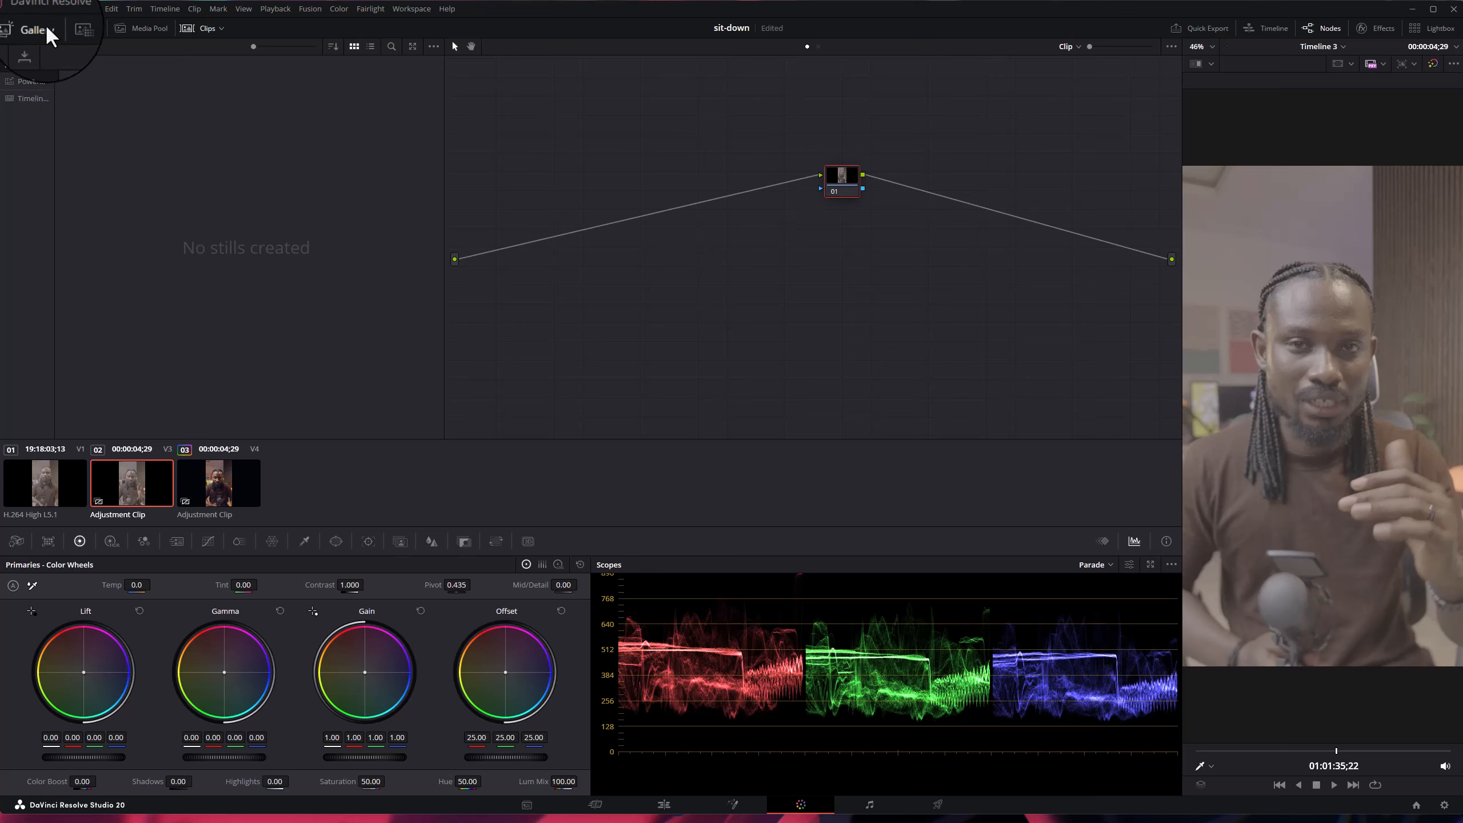
click(79, 27)
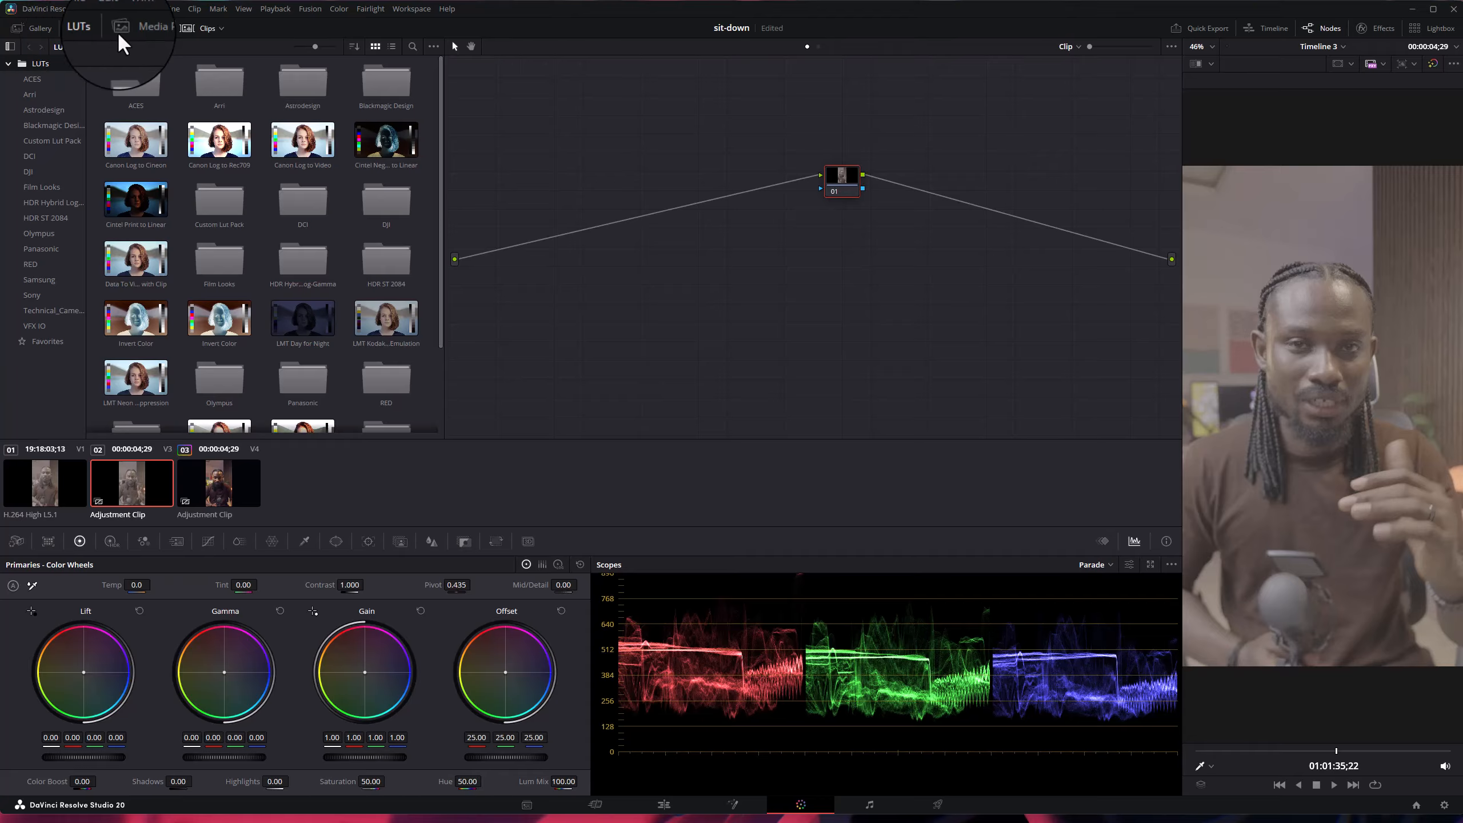
click(148, 30)
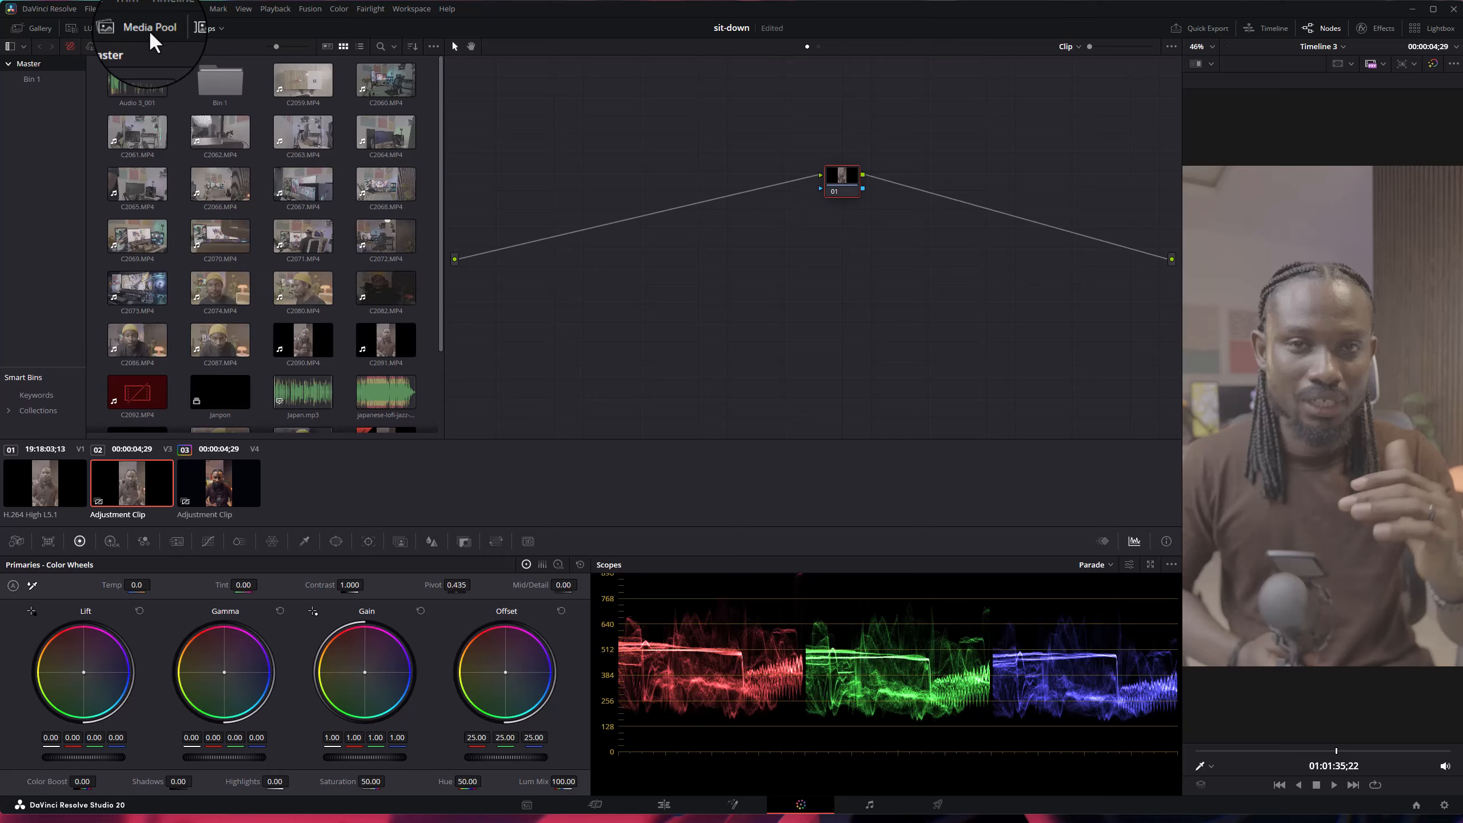
click(190, 29)
click(190, 30)
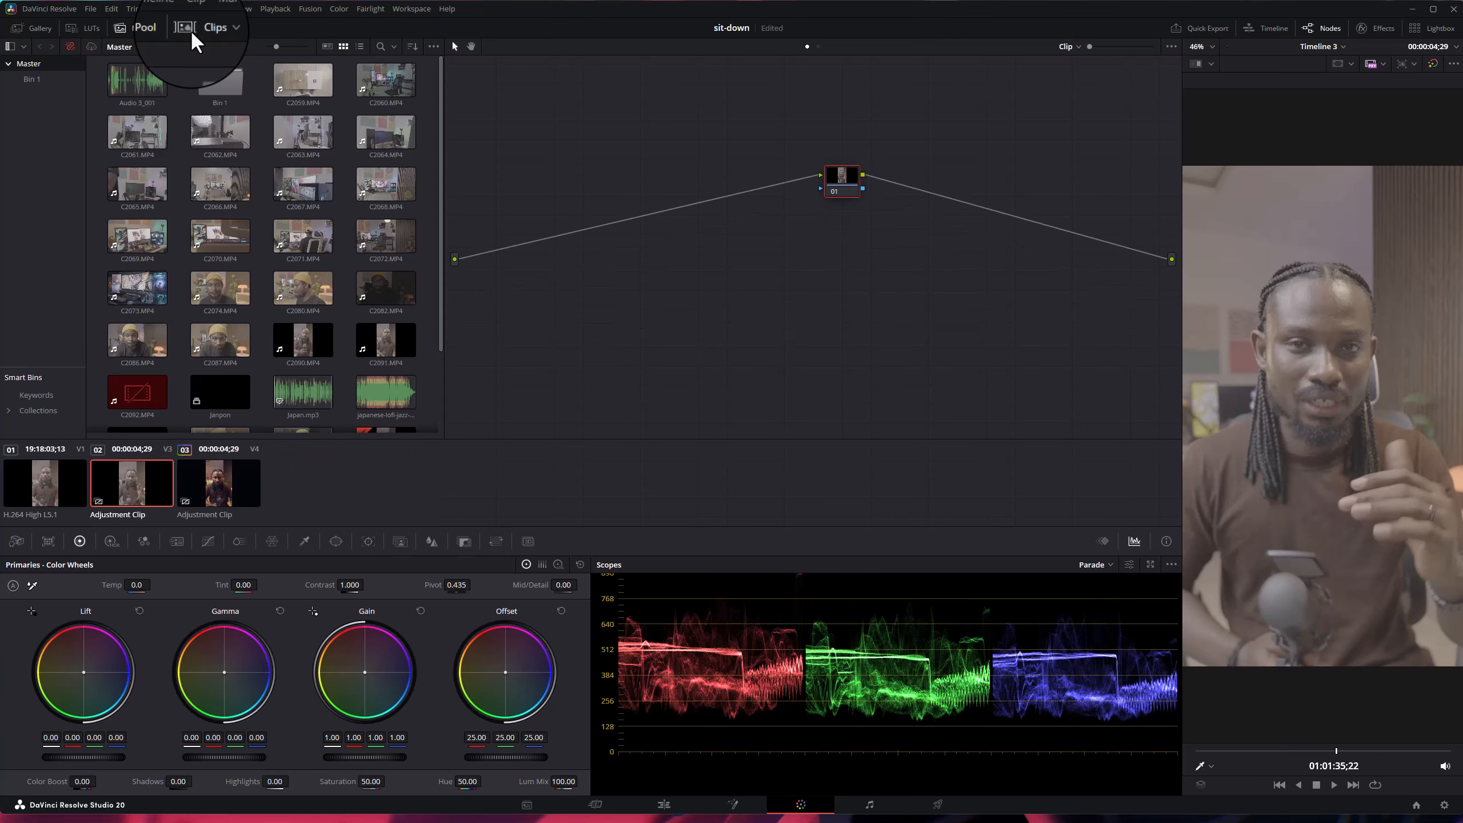
- Reopen the Gallery, look through its Stills 1, PowerGrade and Timelines albums, and bring up the viewer's still-grabbing options
click(32, 28)
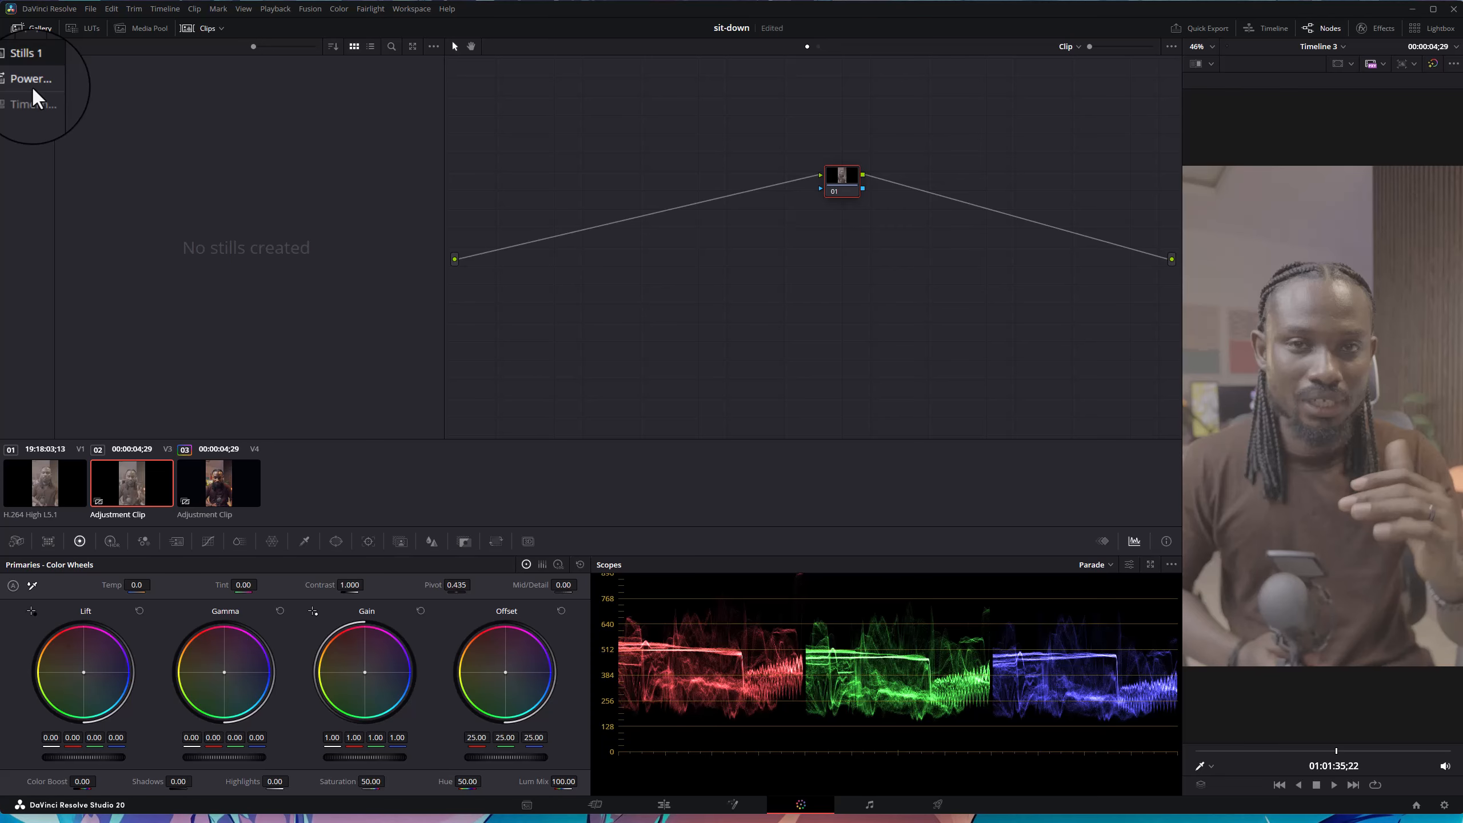
click(32, 85)
click(26, 102)
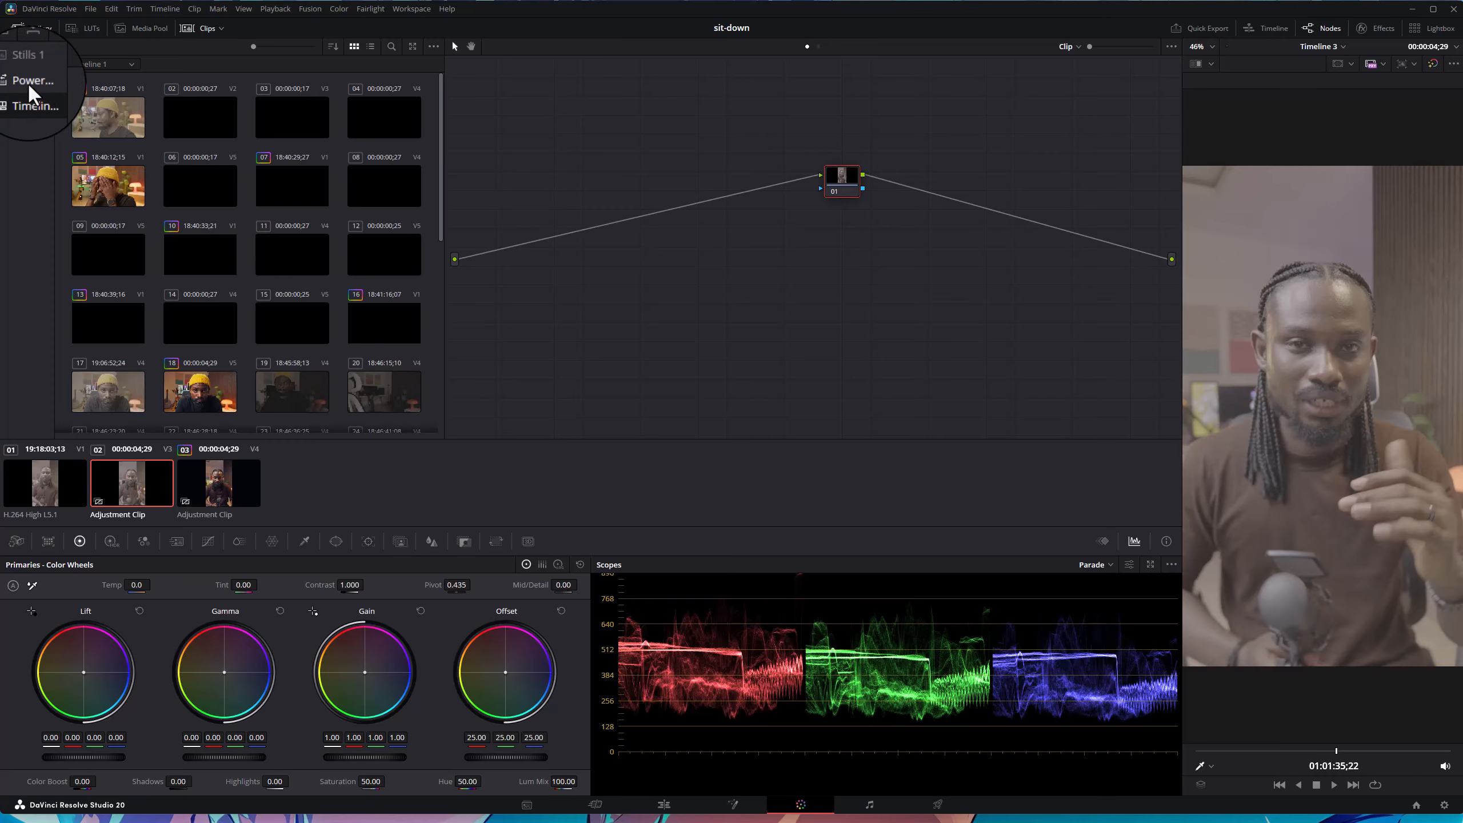
click(27, 82)
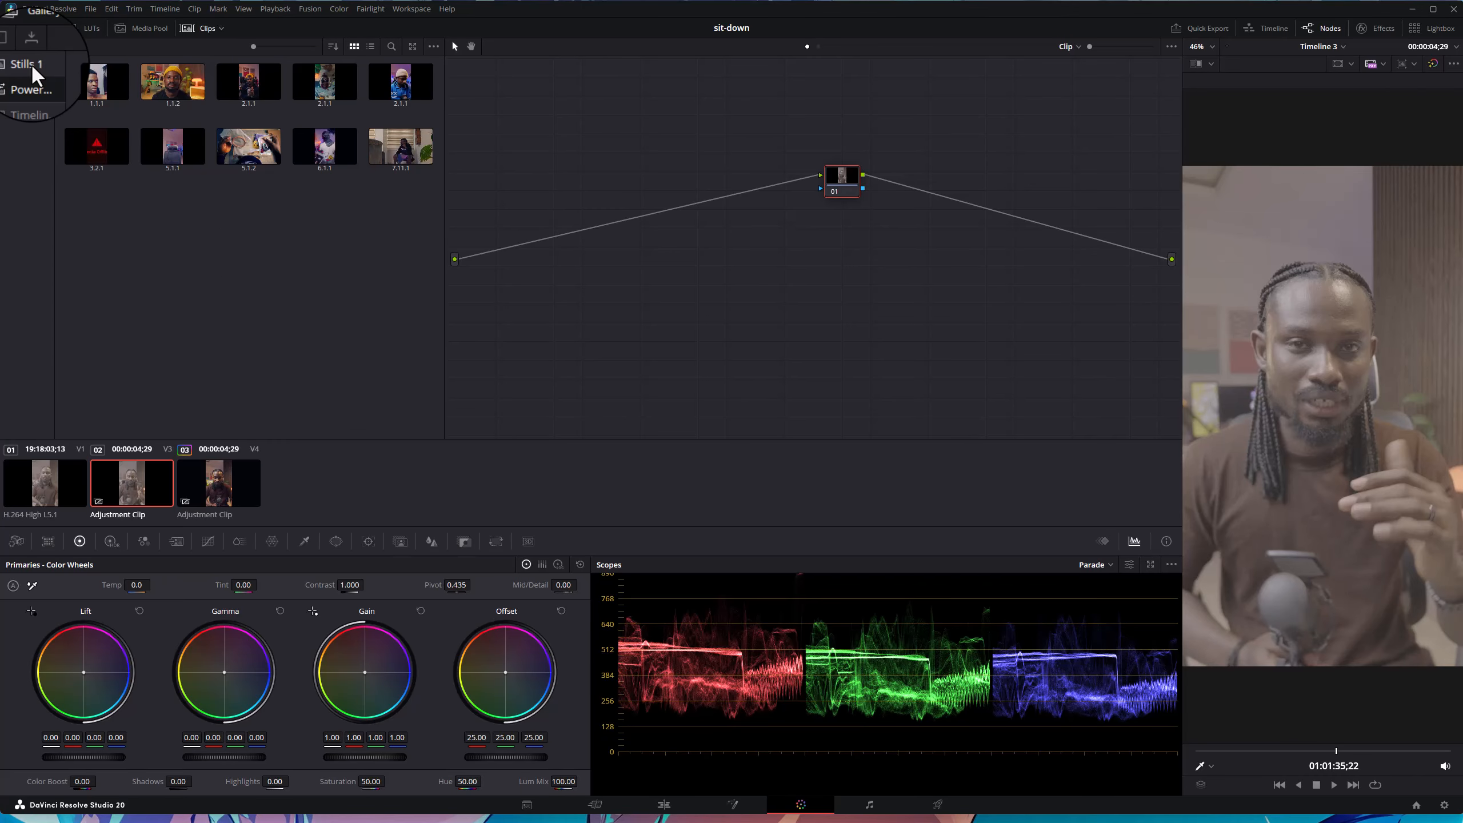
click(31, 63)
click(29, 97)
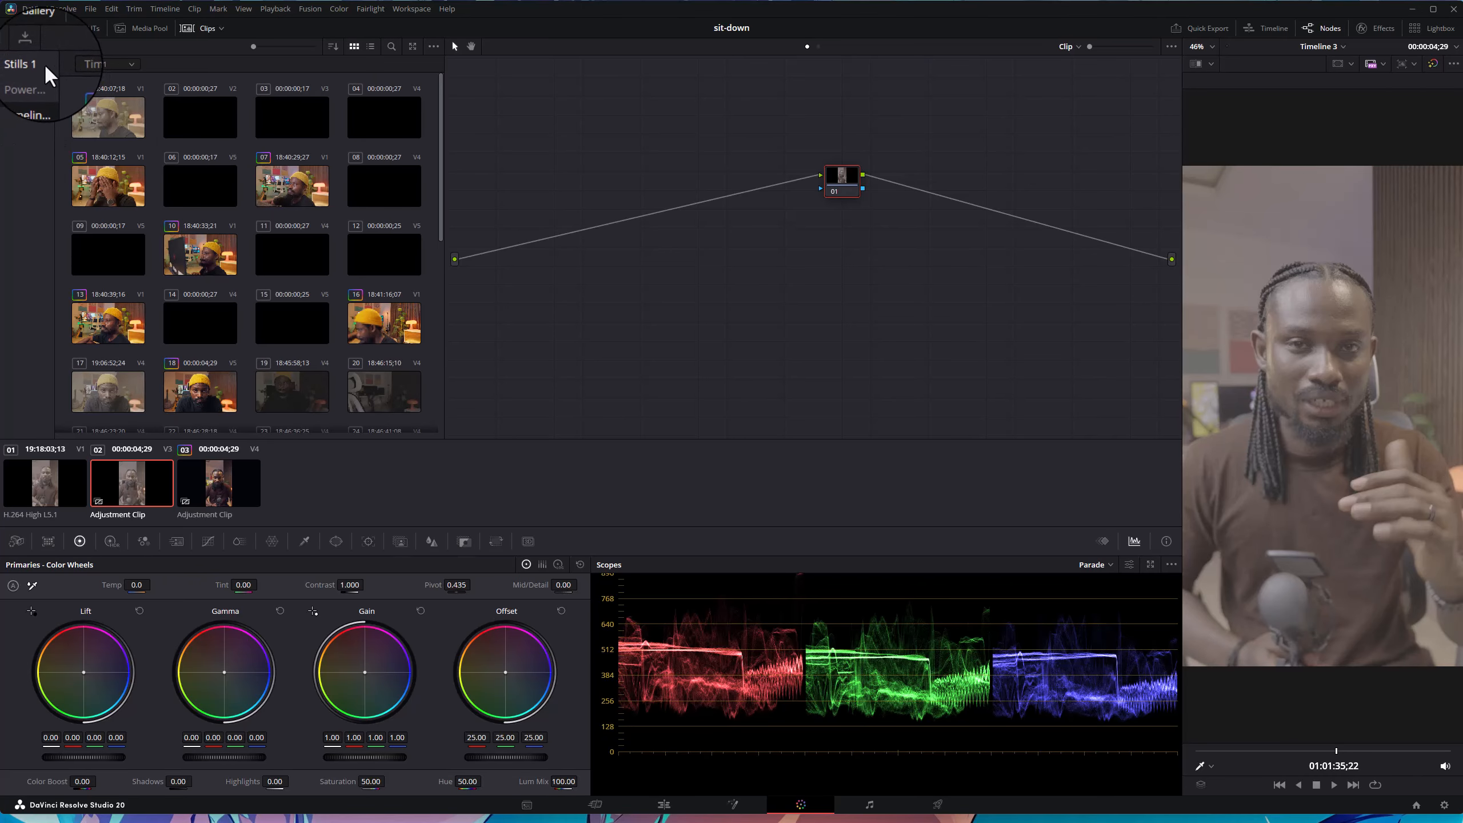
click(28, 62)
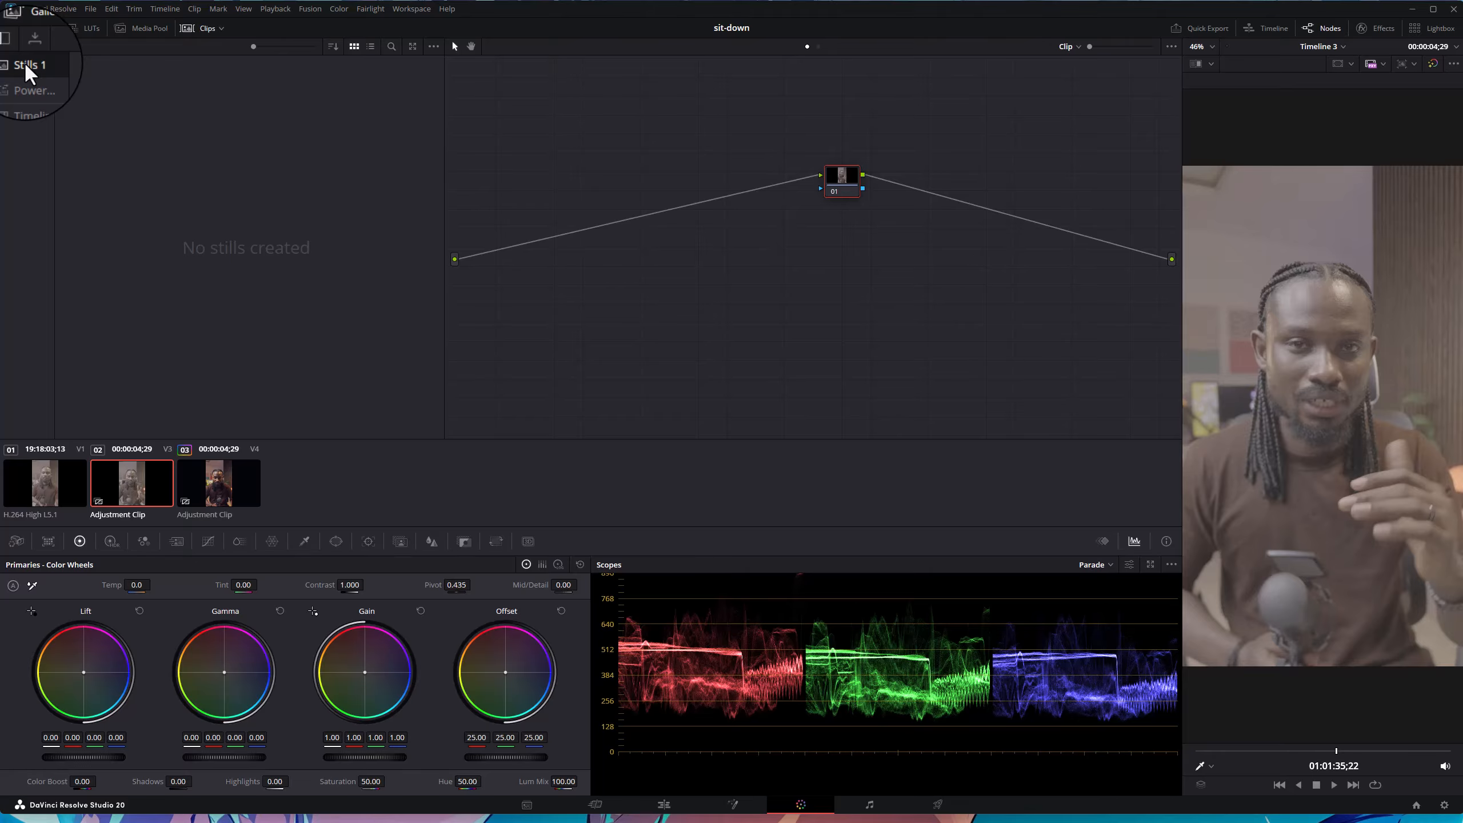
right_click(1337, 366)
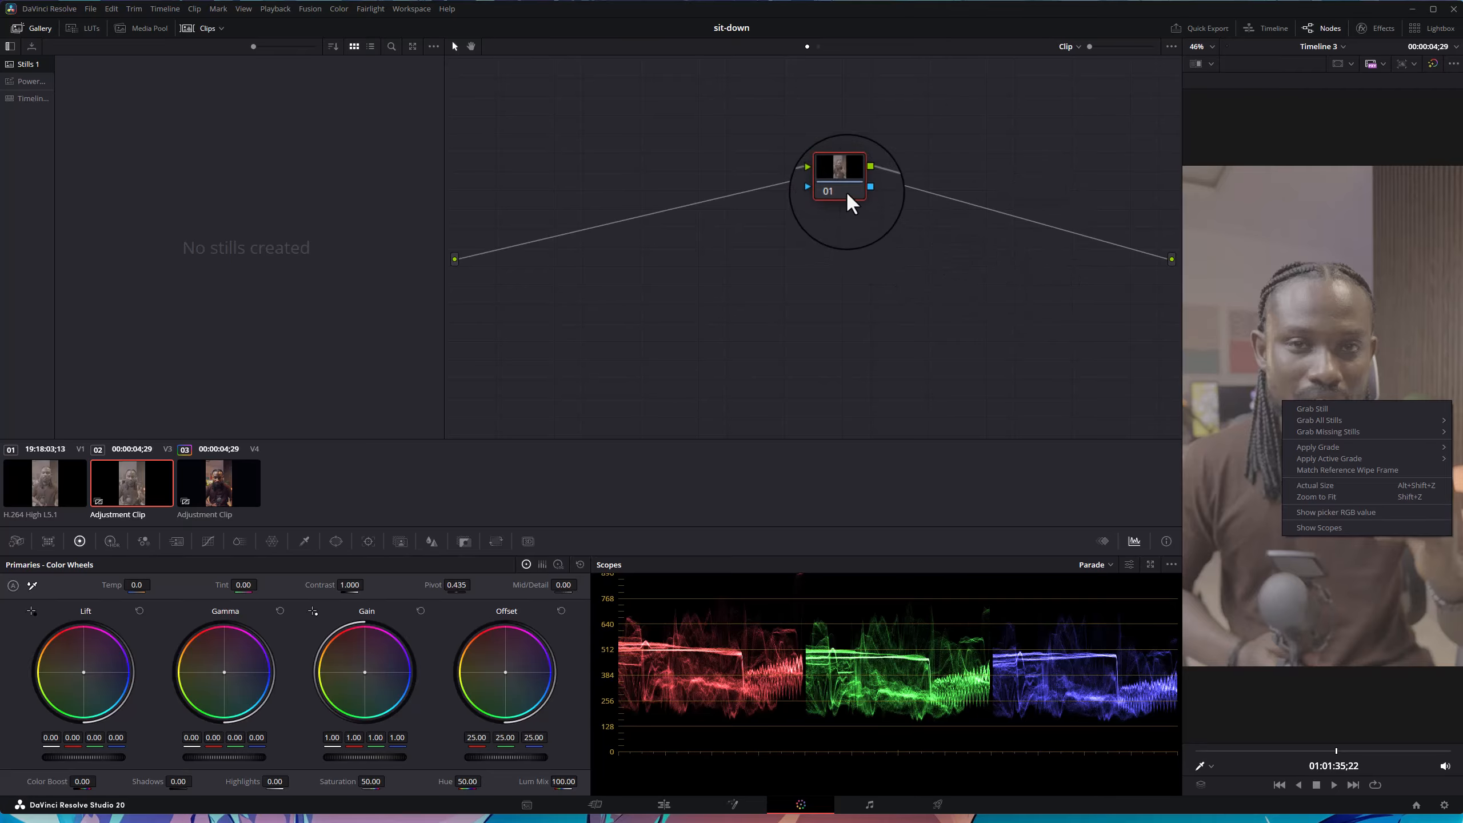
- Move node 01 closer to the graph's source input and check the PowerGrade album before returning to Stills 1
drag(846, 183, 616, 145)
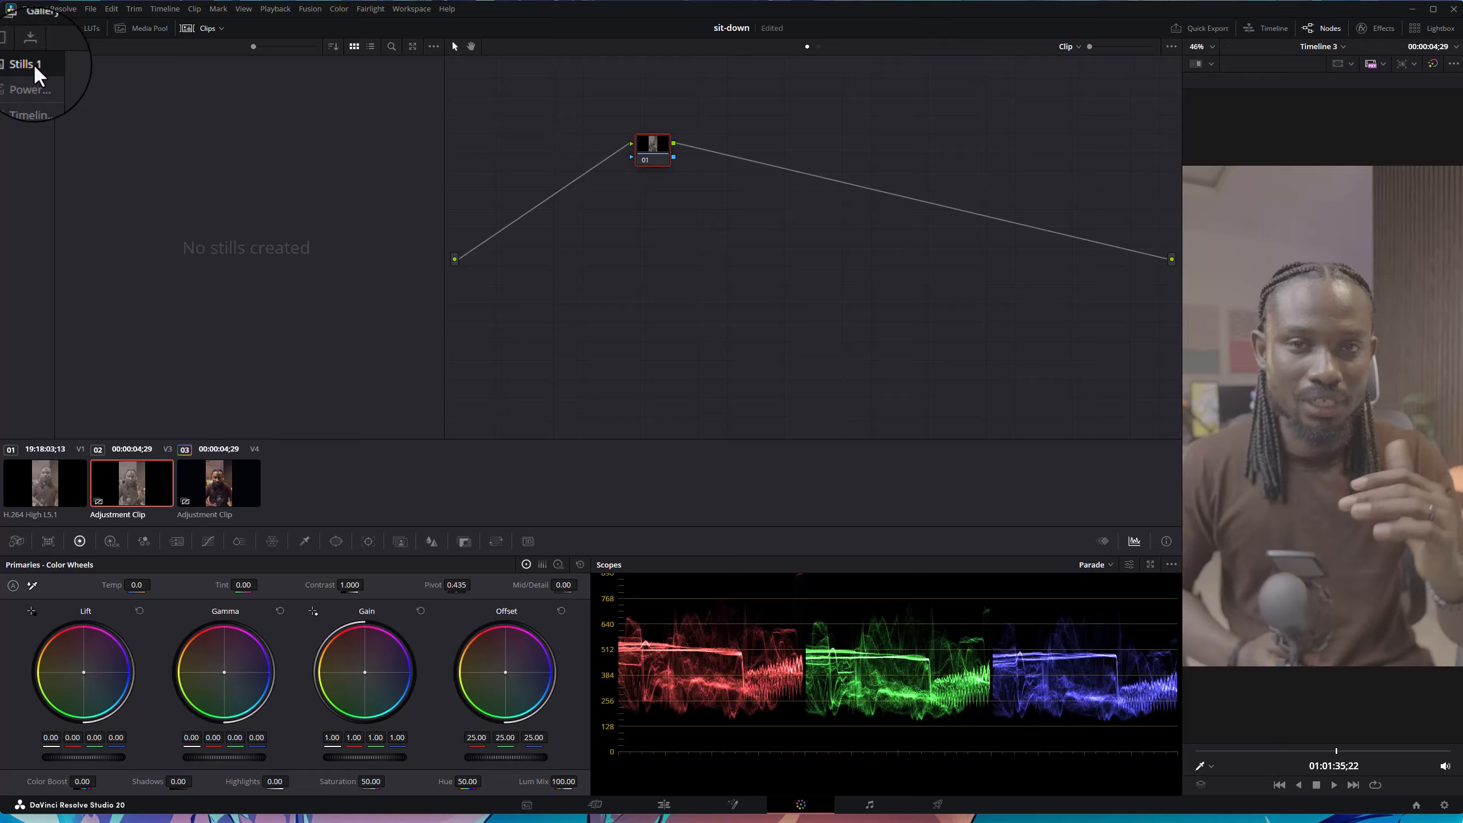
click(29, 80)
click(27, 64)
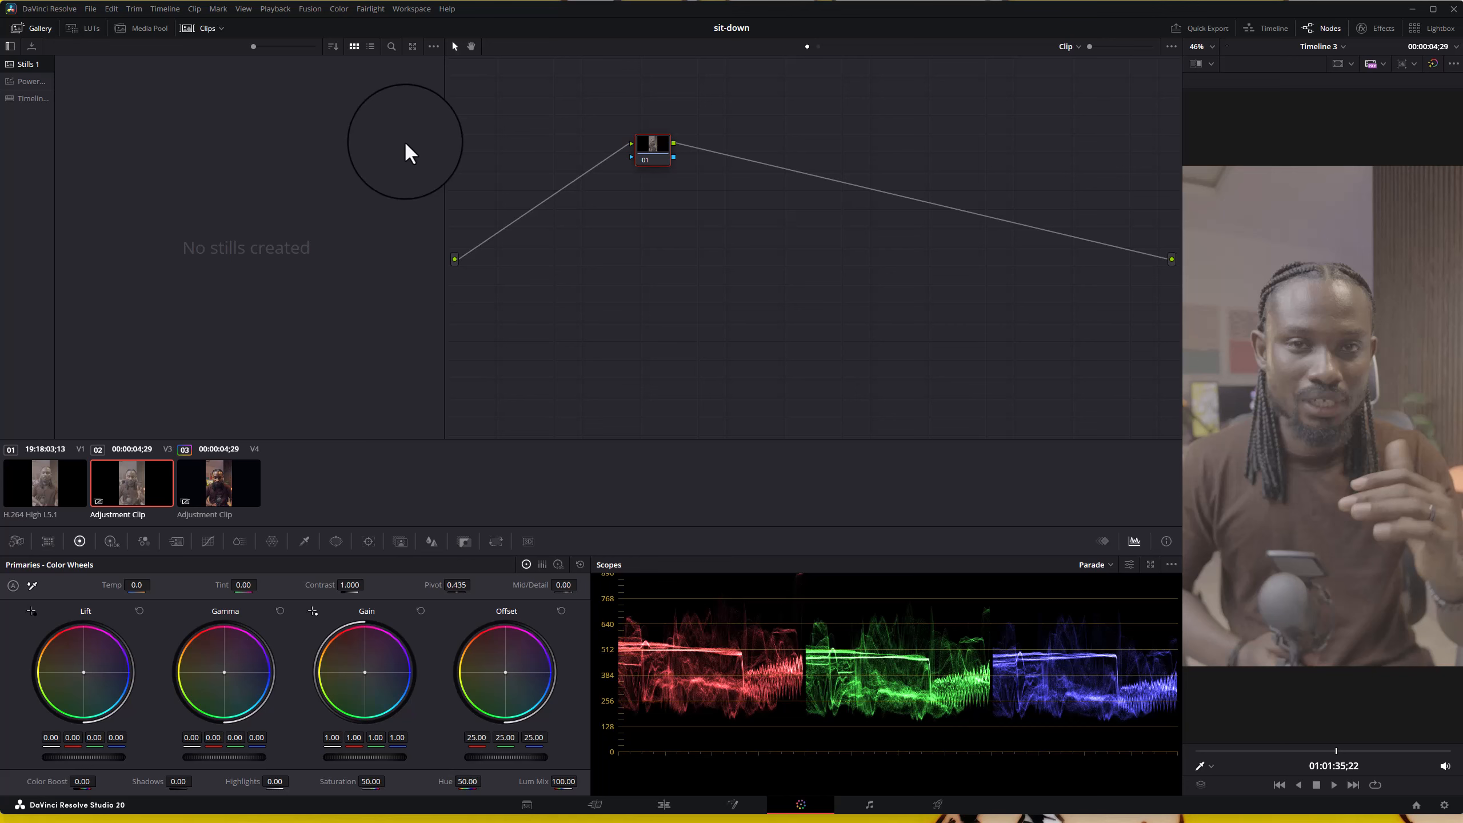
- Open the PowerGrade 1 album, widen the album list, and view the options for adding an album
click(22, 80)
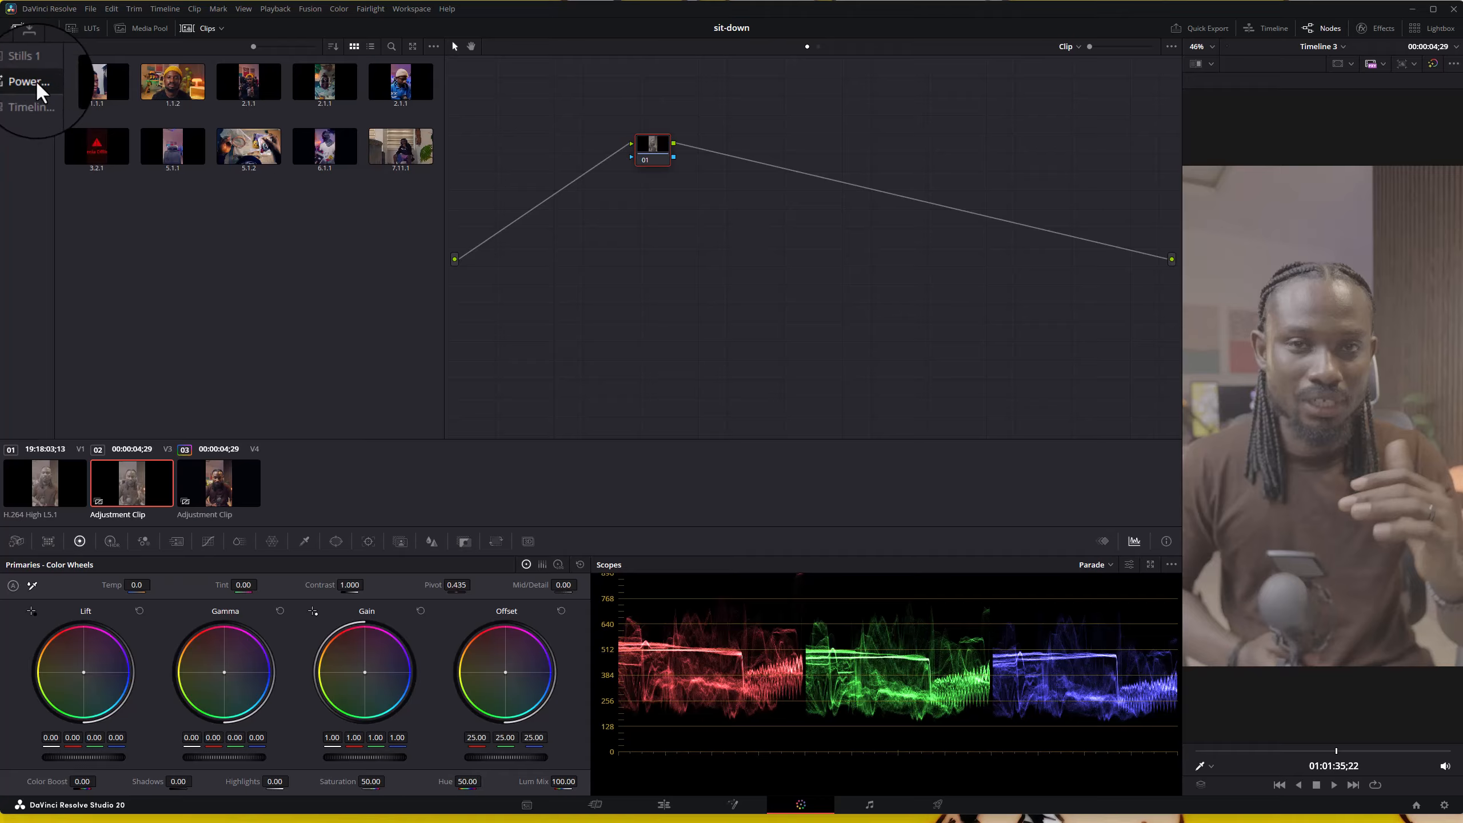
drag(55, 89, 84, 115)
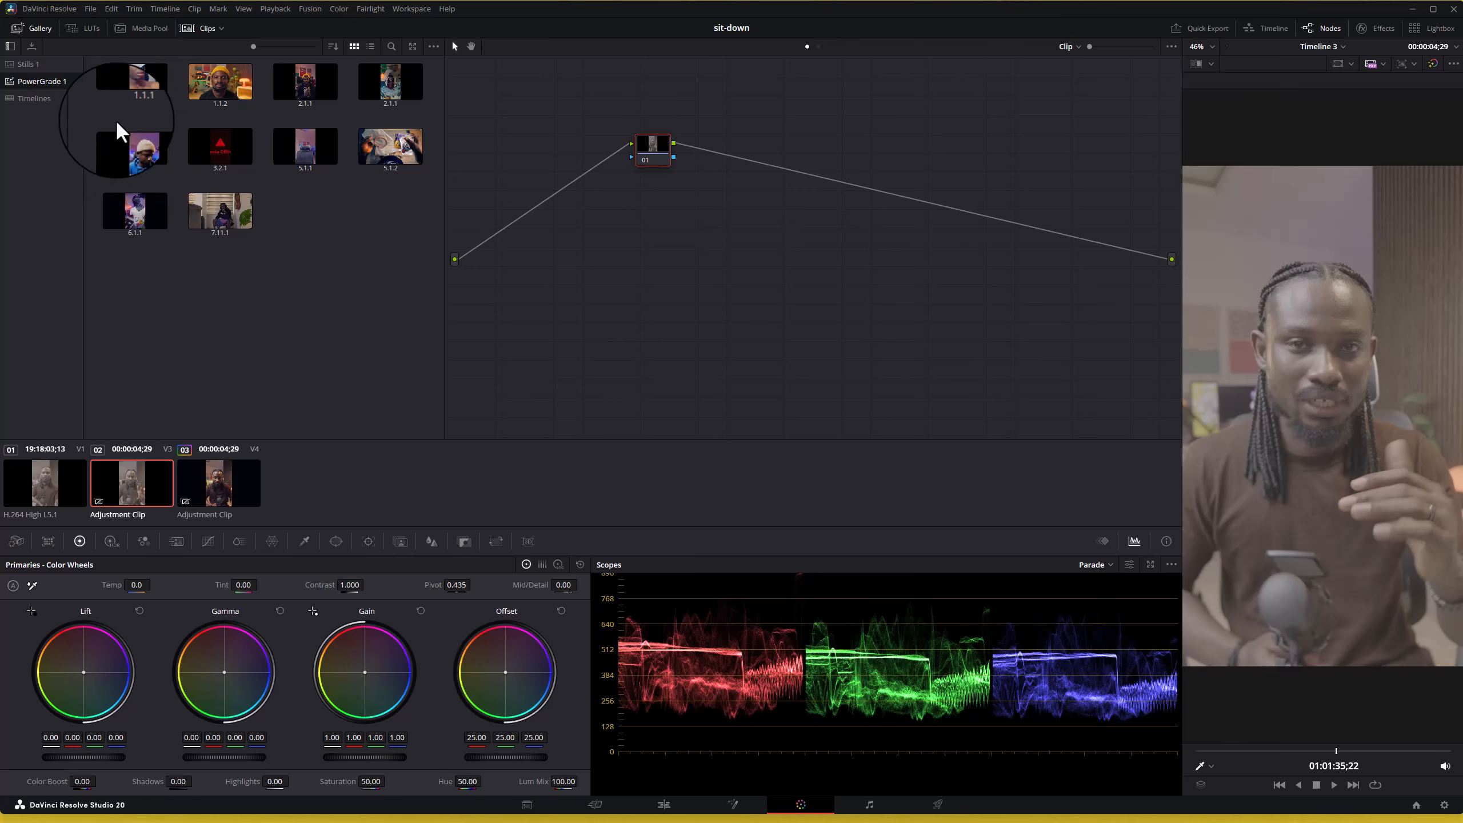
right_click(53, 122)
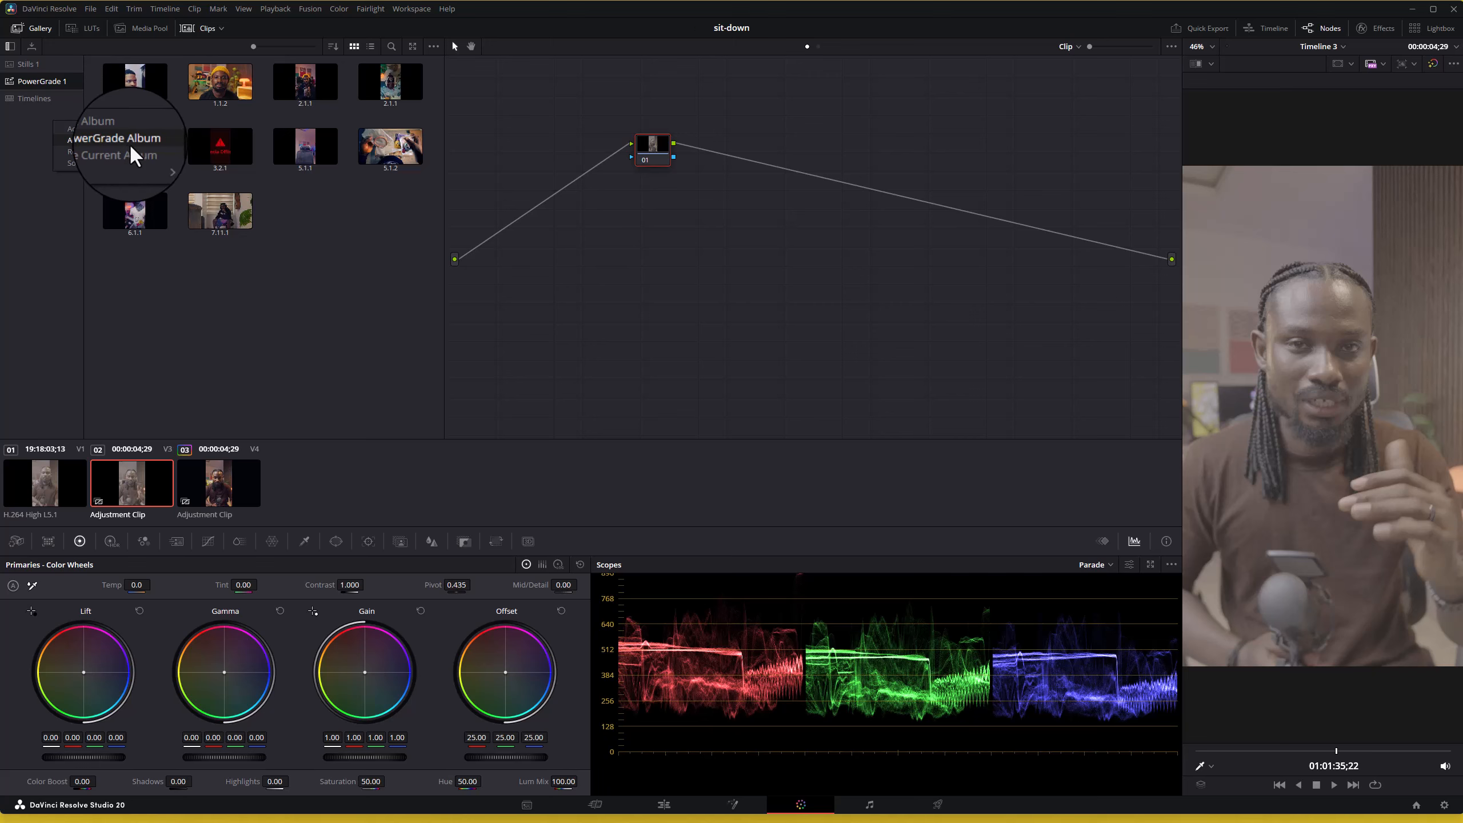
click(34, 214)
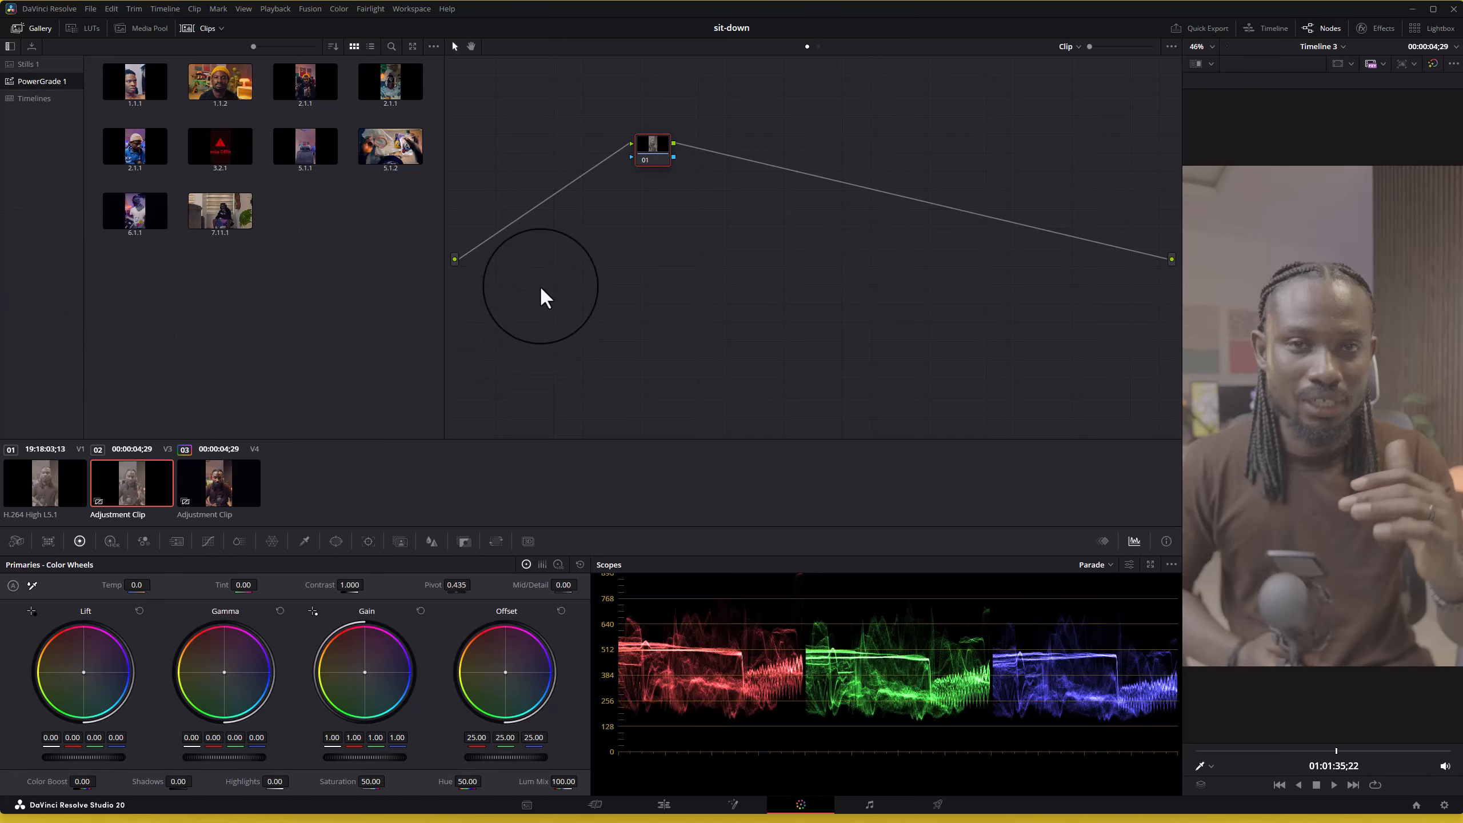
- Move node 01 slightly closer to the middle of the node graph and save the project
drag(648, 157, 693, 187)
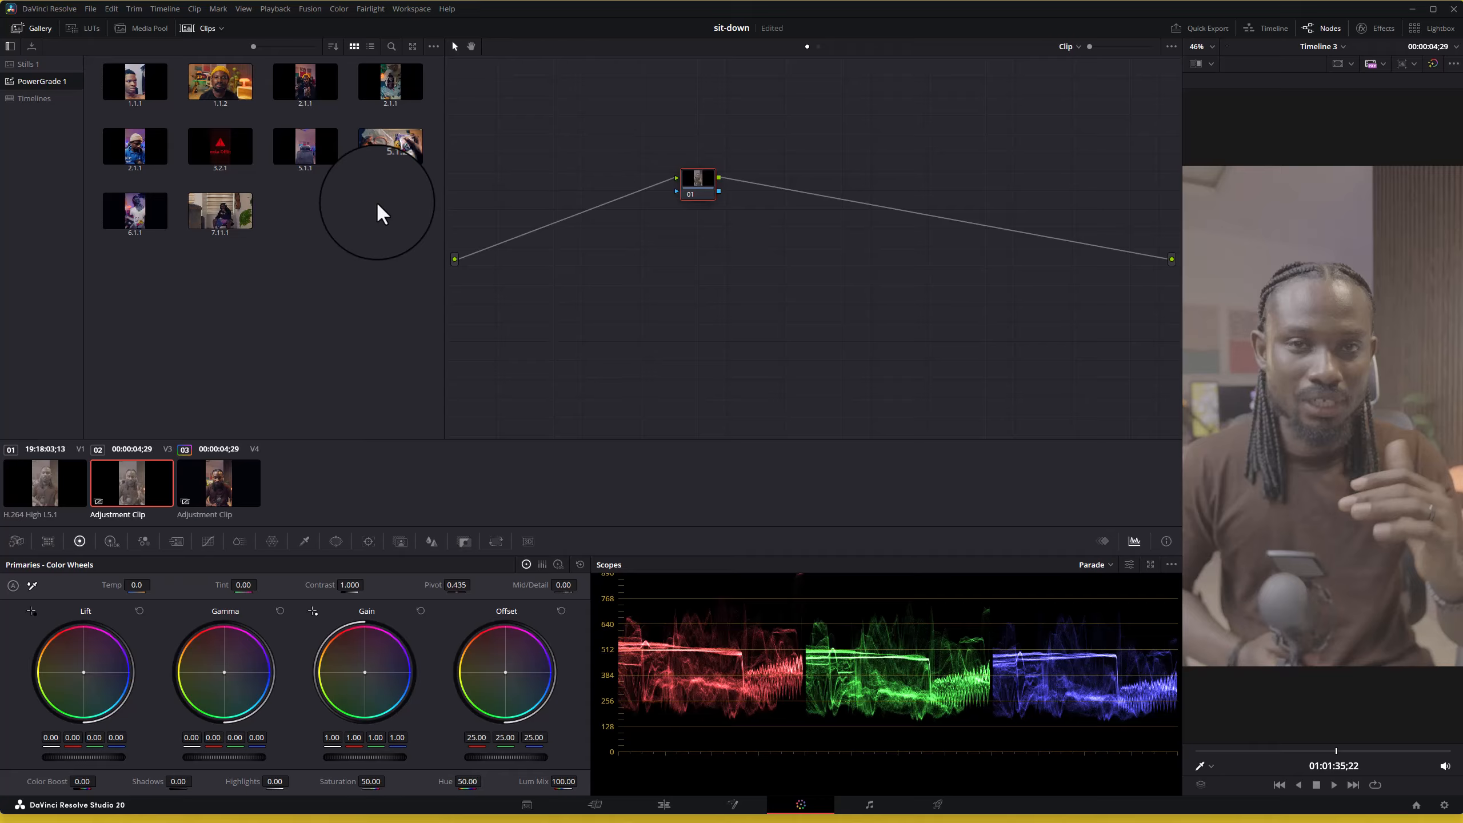
key(ctrl+s)
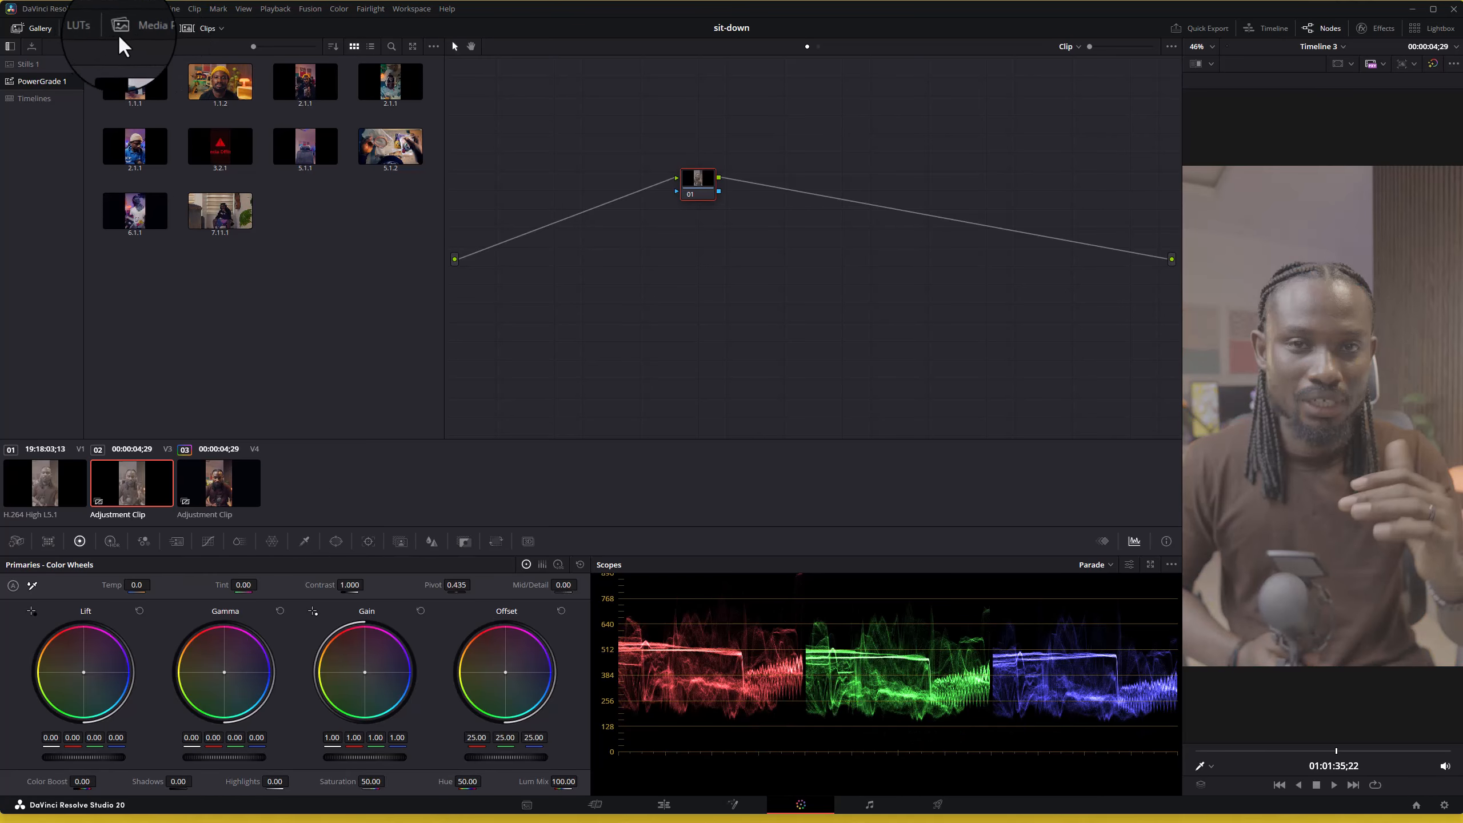
- Look through the LUTs library, checking both the thumbnails and the list of LUT folders
click(85, 22)
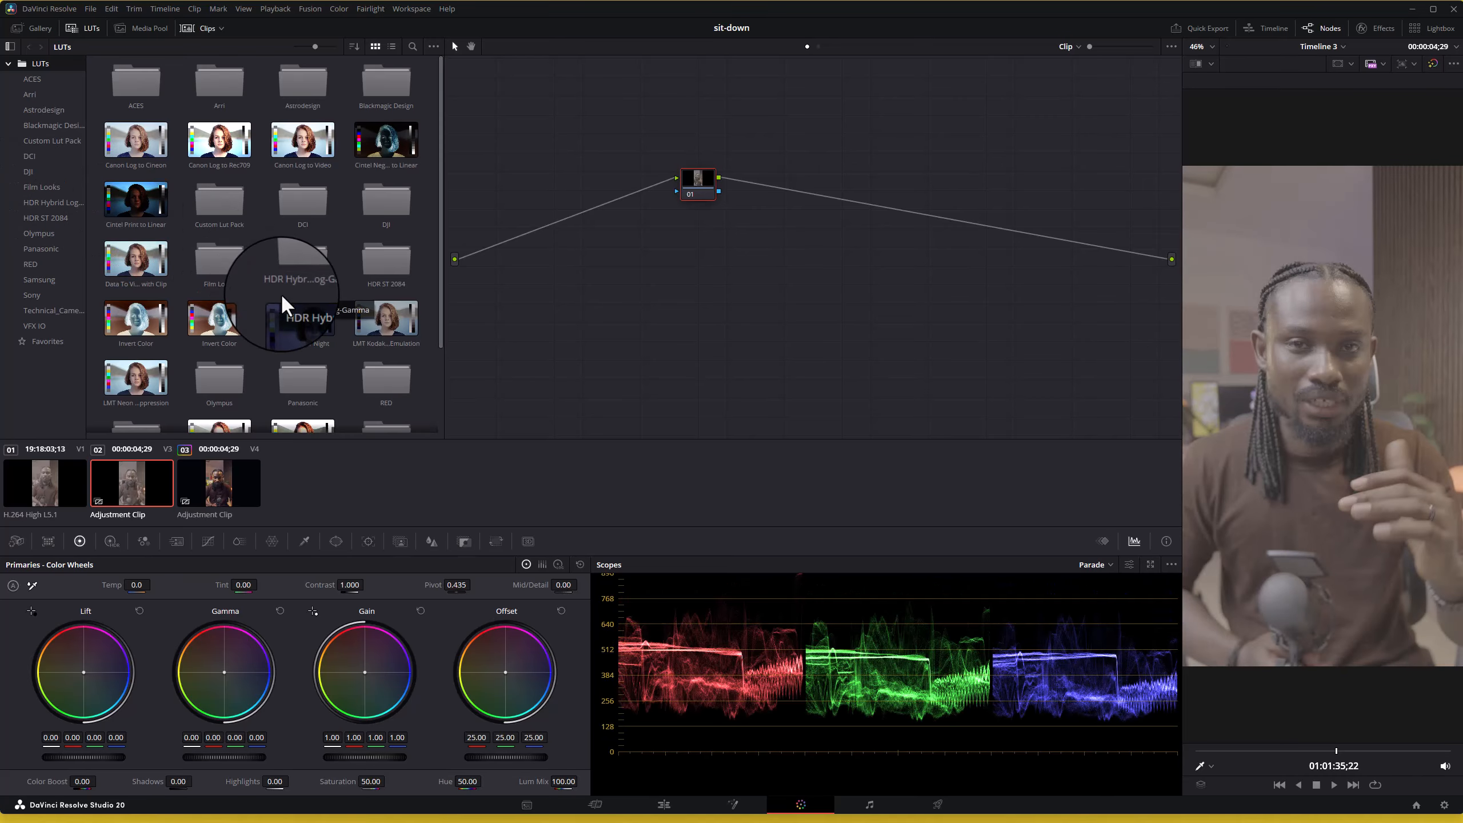
scroll(281, 292, down, 3)
scroll(242, 231, up, 3)
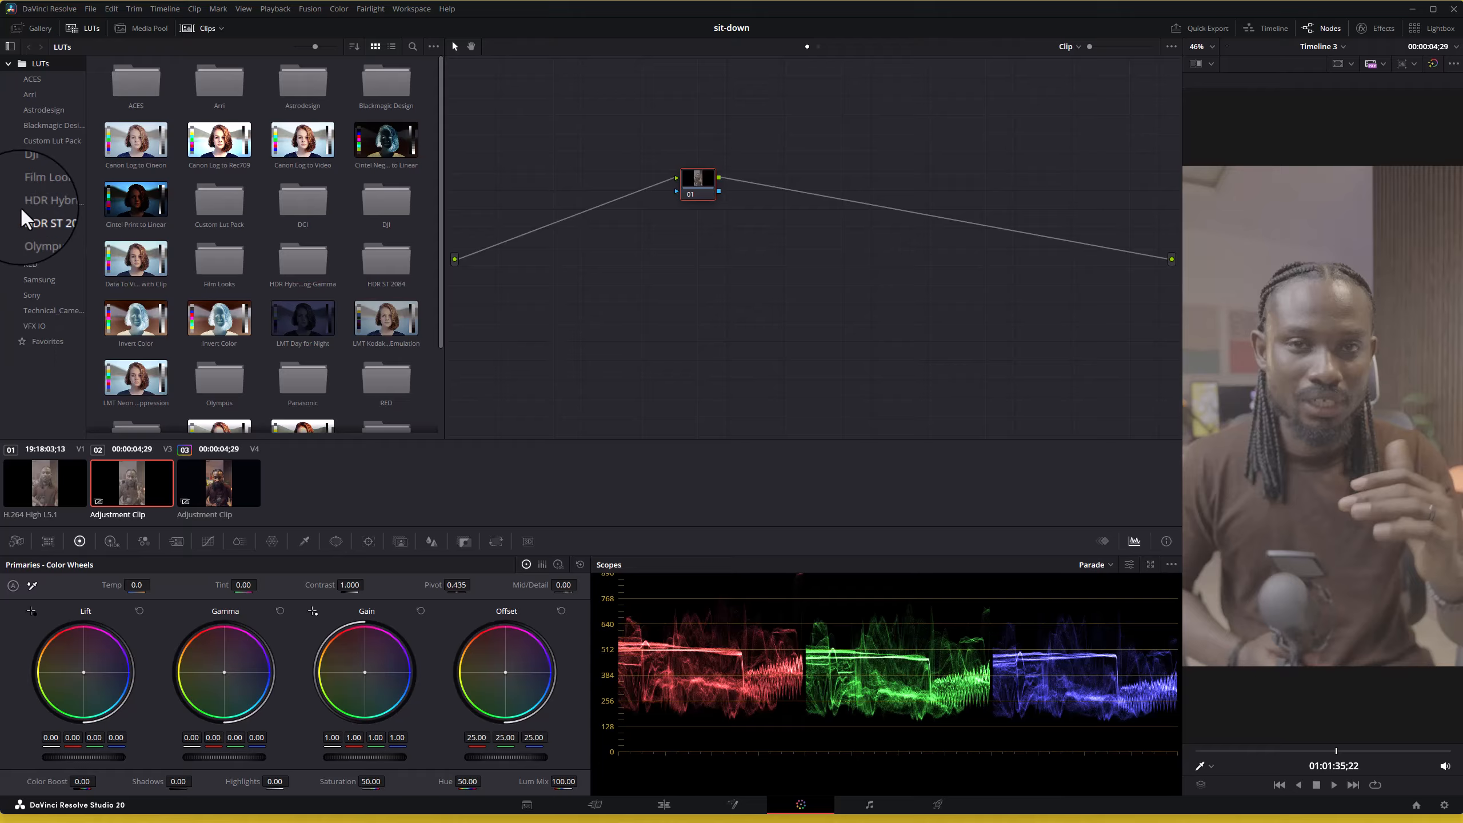
scroll(199, 187, down, 3)
scroll(291, 328, up, 3)
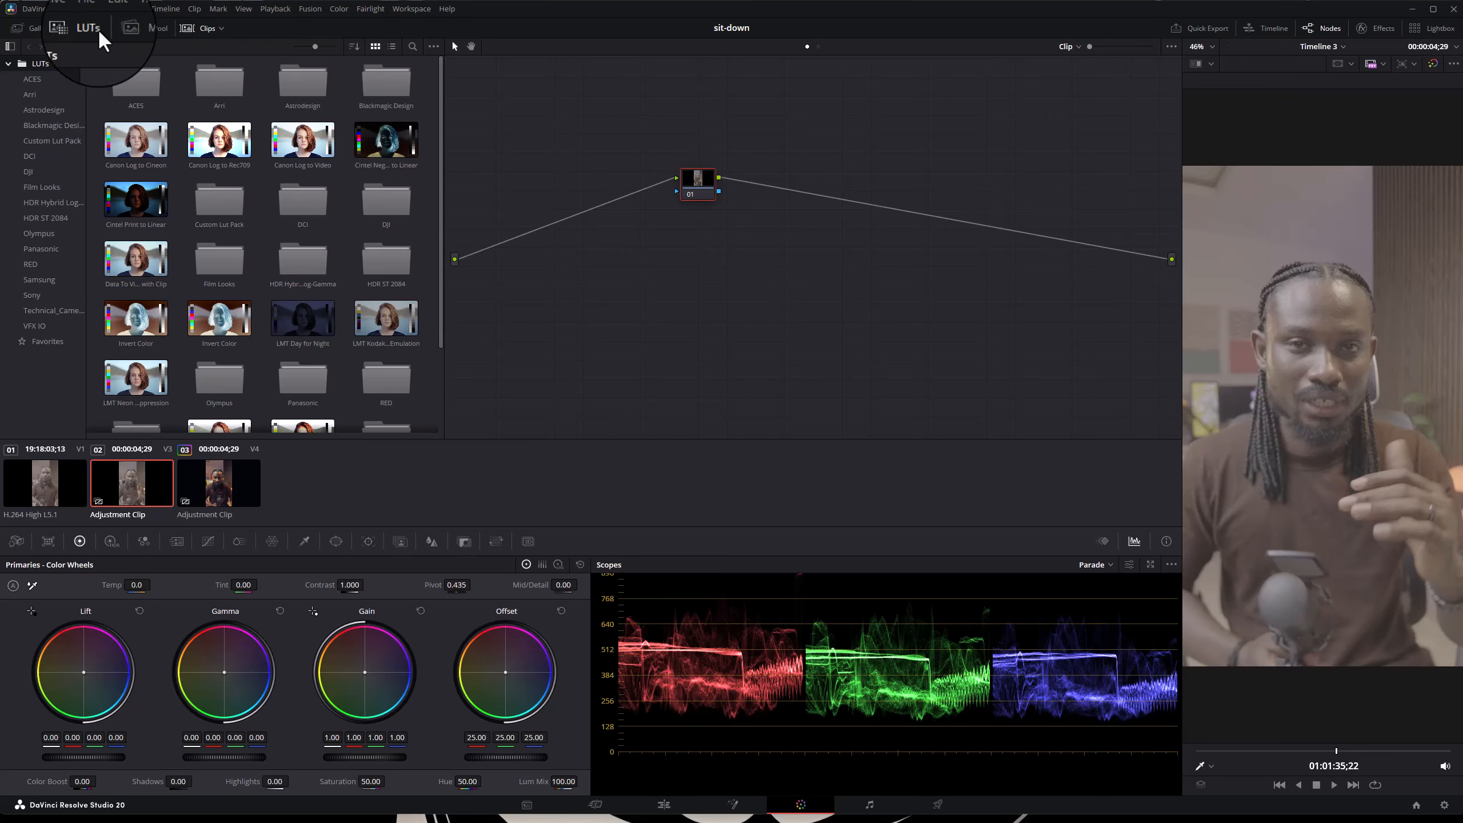
- Look through the Media Pool's Master bin, selecting C2070.MP4, C2071.MP4 and C2087.MP4 along the way
click(143, 27)
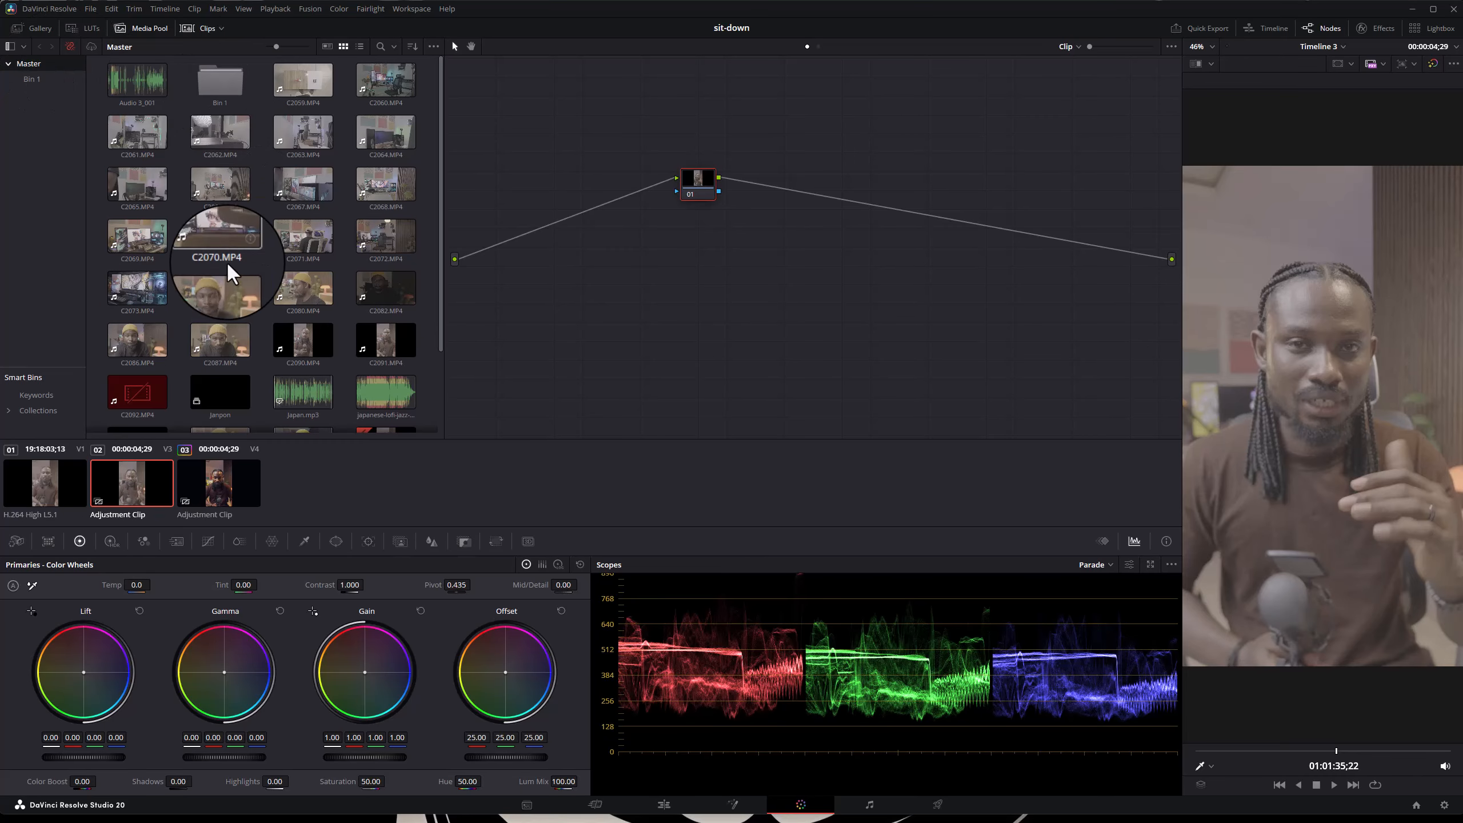
click(223, 242)
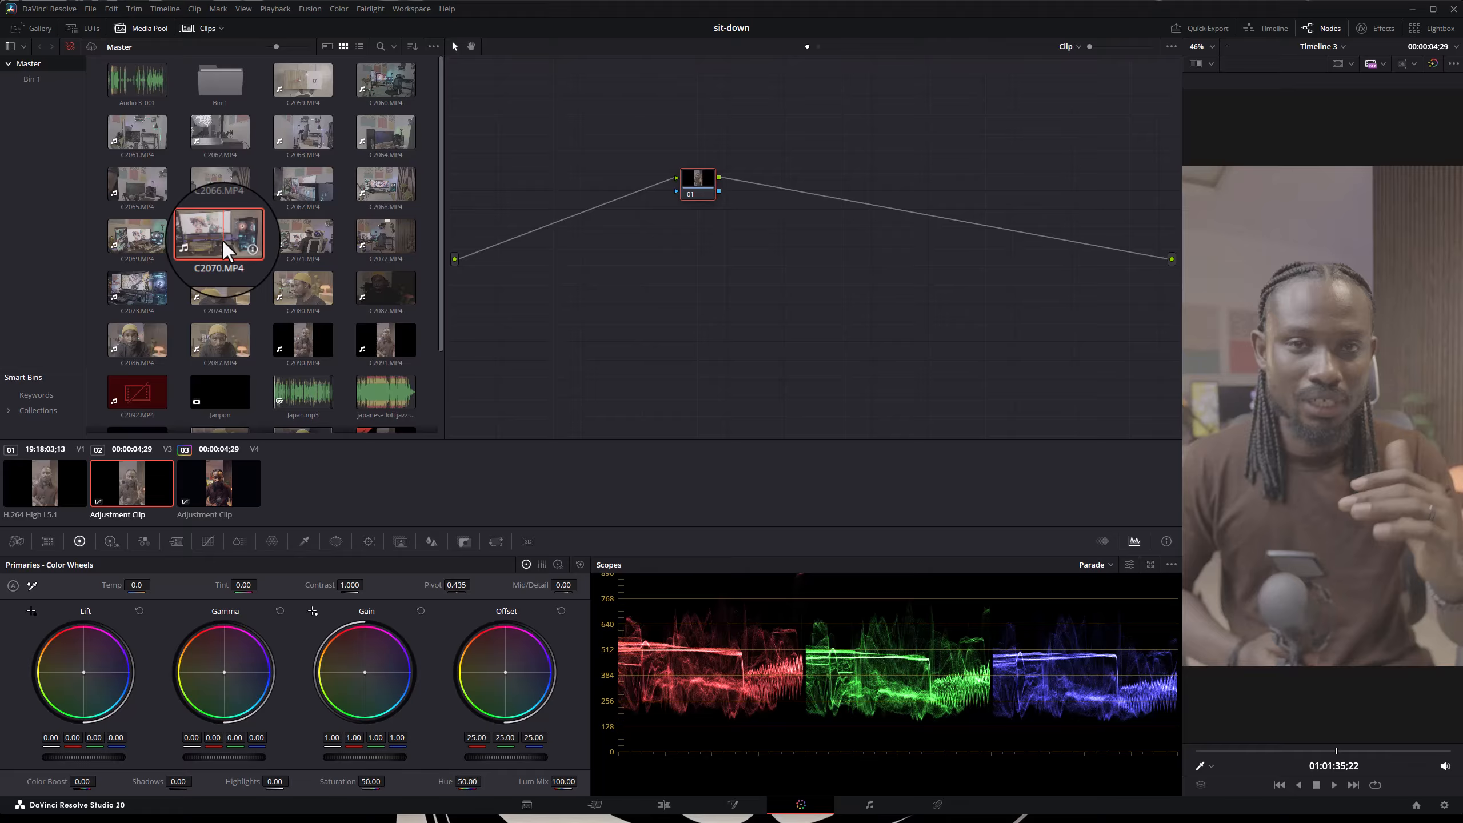
click(311, 238)
scroll(288, 230, down, 2)
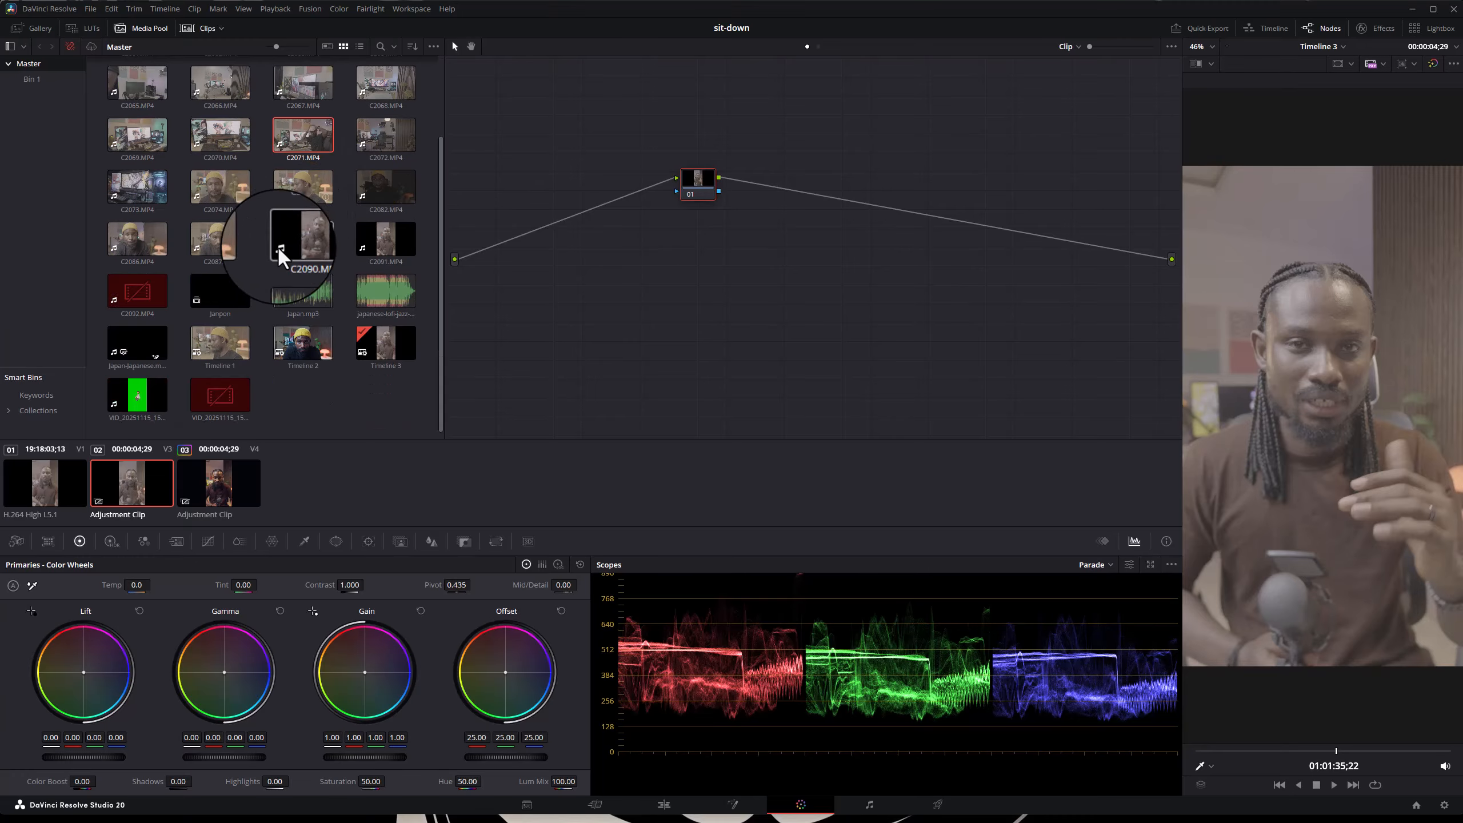
click(222, 234)
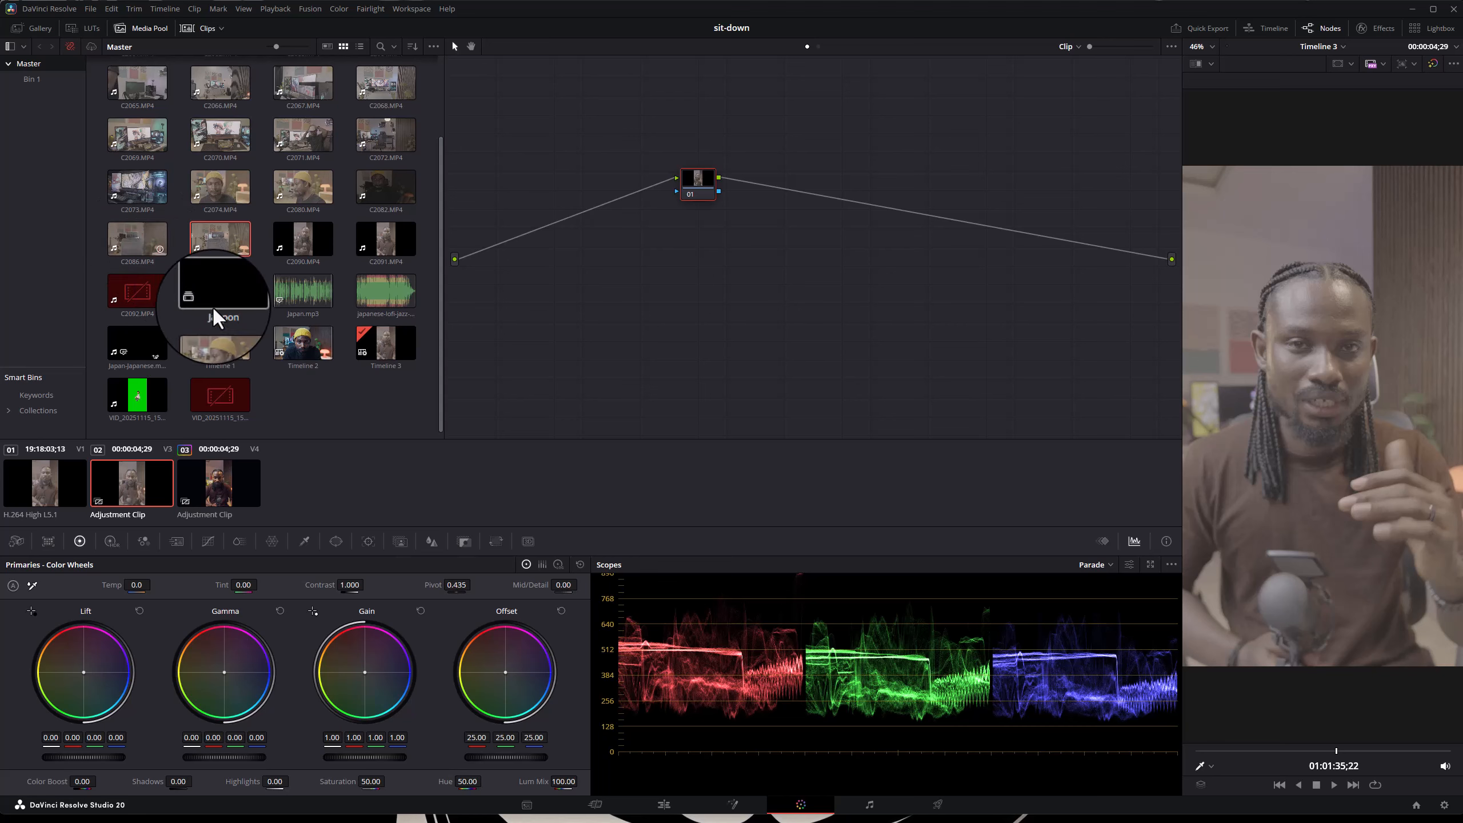
- Switch between timeline clip 01 and adjustment clip 02 to compare their node graphs, ending on clip 01
click(51, 501)
click(140, 487)
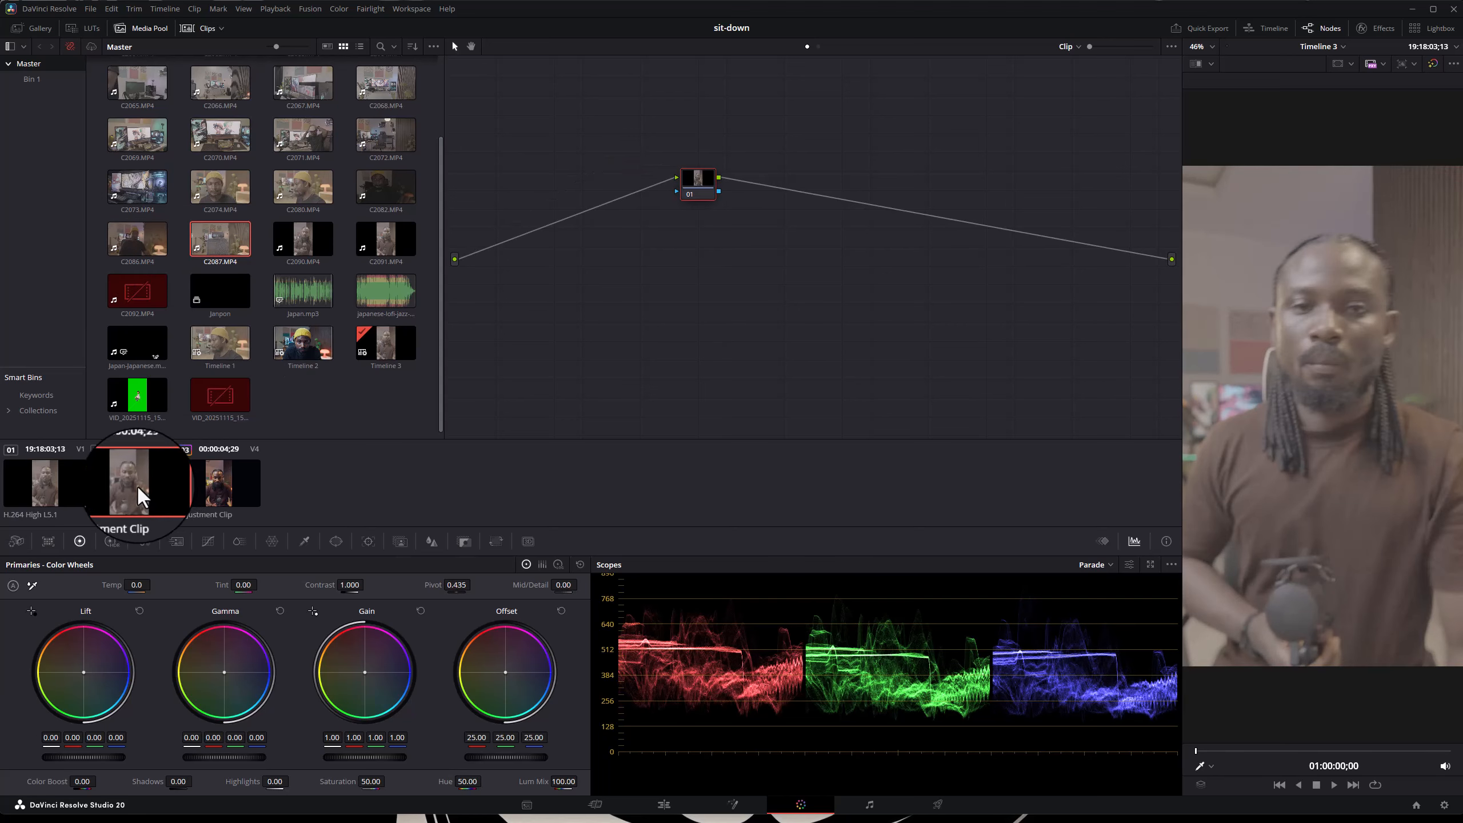
click(50, 485)
click(120, 480)
click(60, 489)
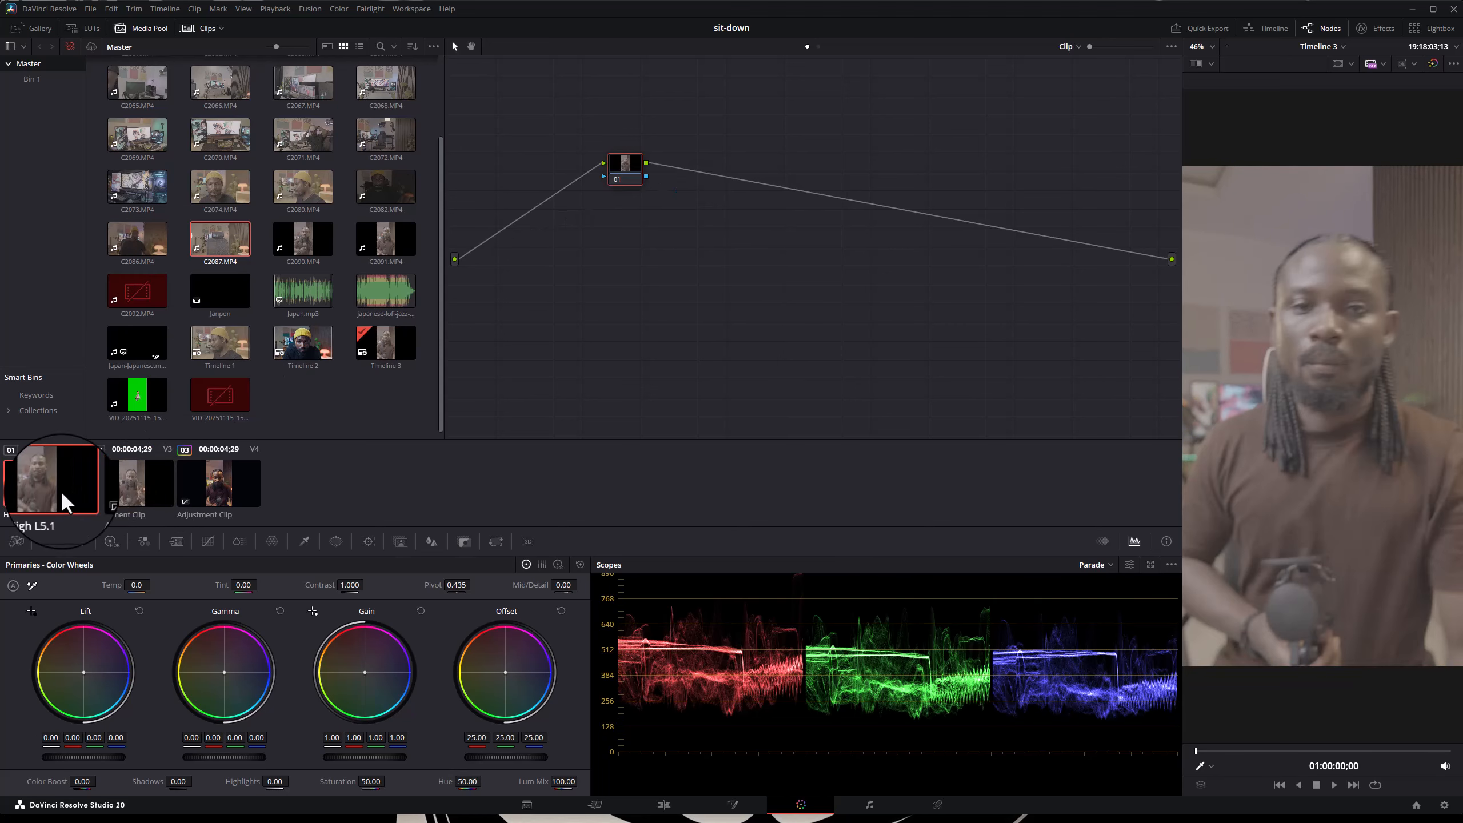
- Try adding C2074.MP4 from the Media Pool to clip 01's node graph, place it below node 01, and delete it
drag(221, 190, 281, 258)
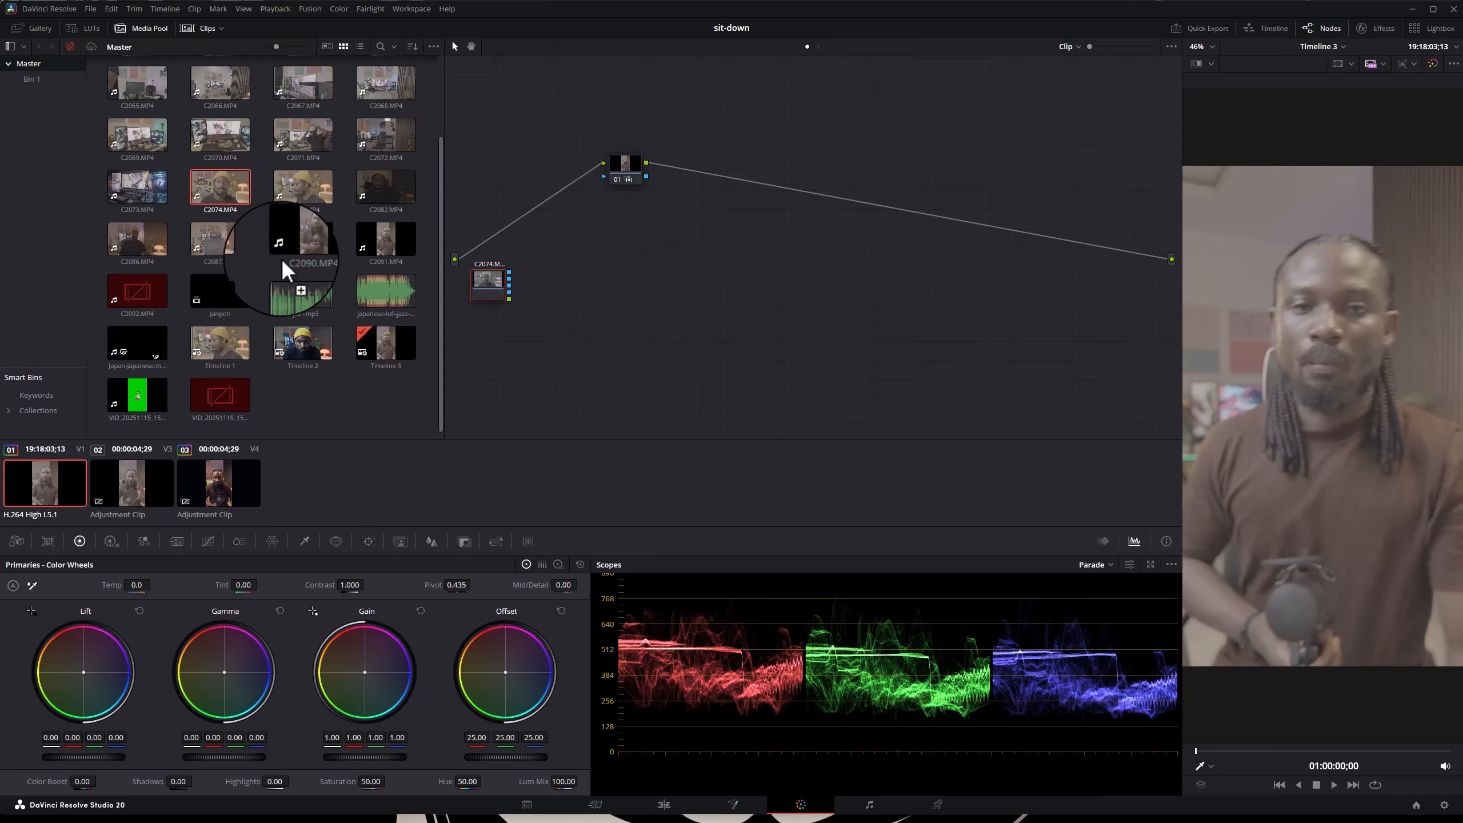
drag(498, 280, 622, 272)
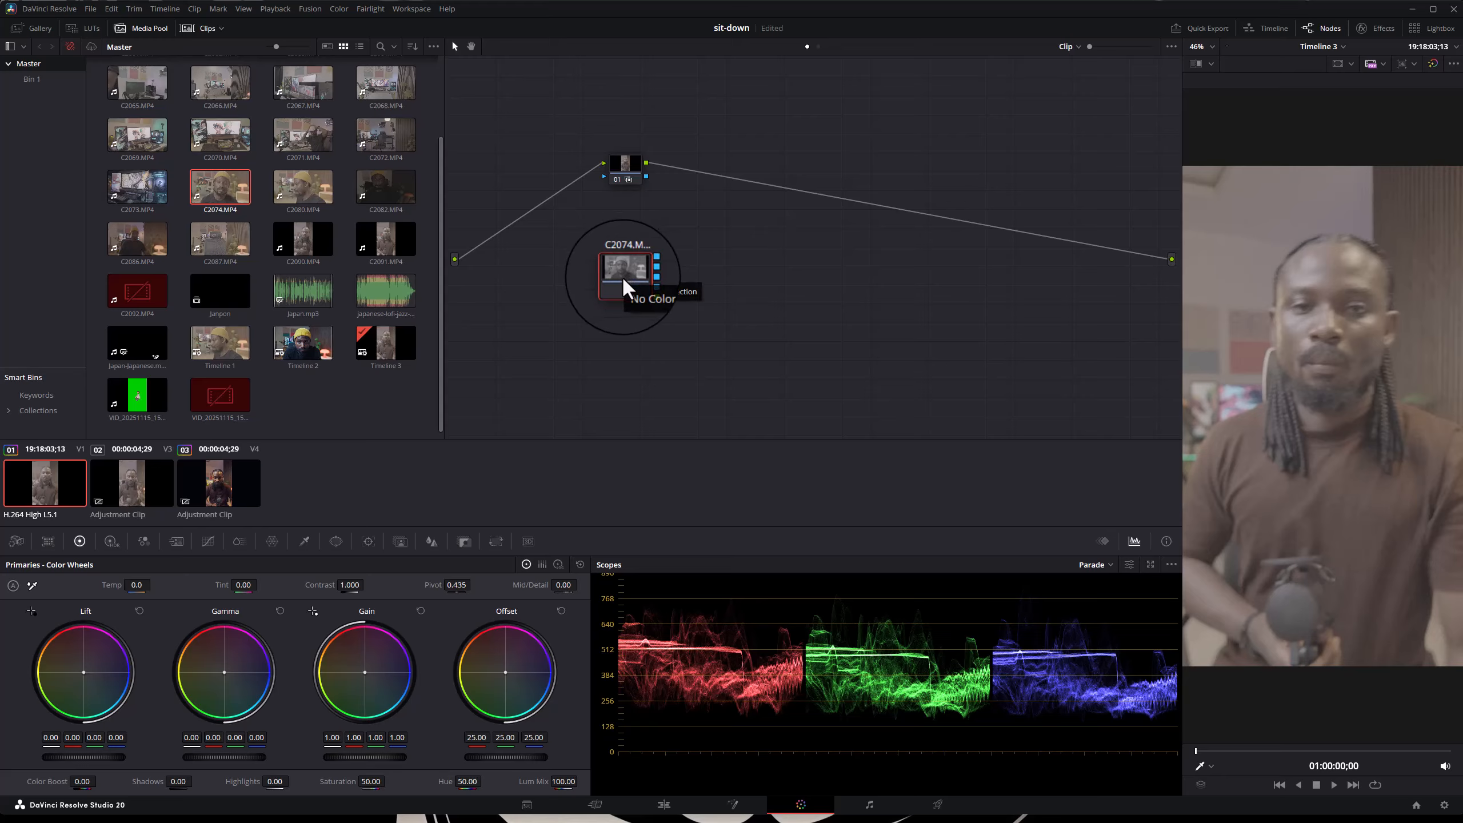
key(Delete)
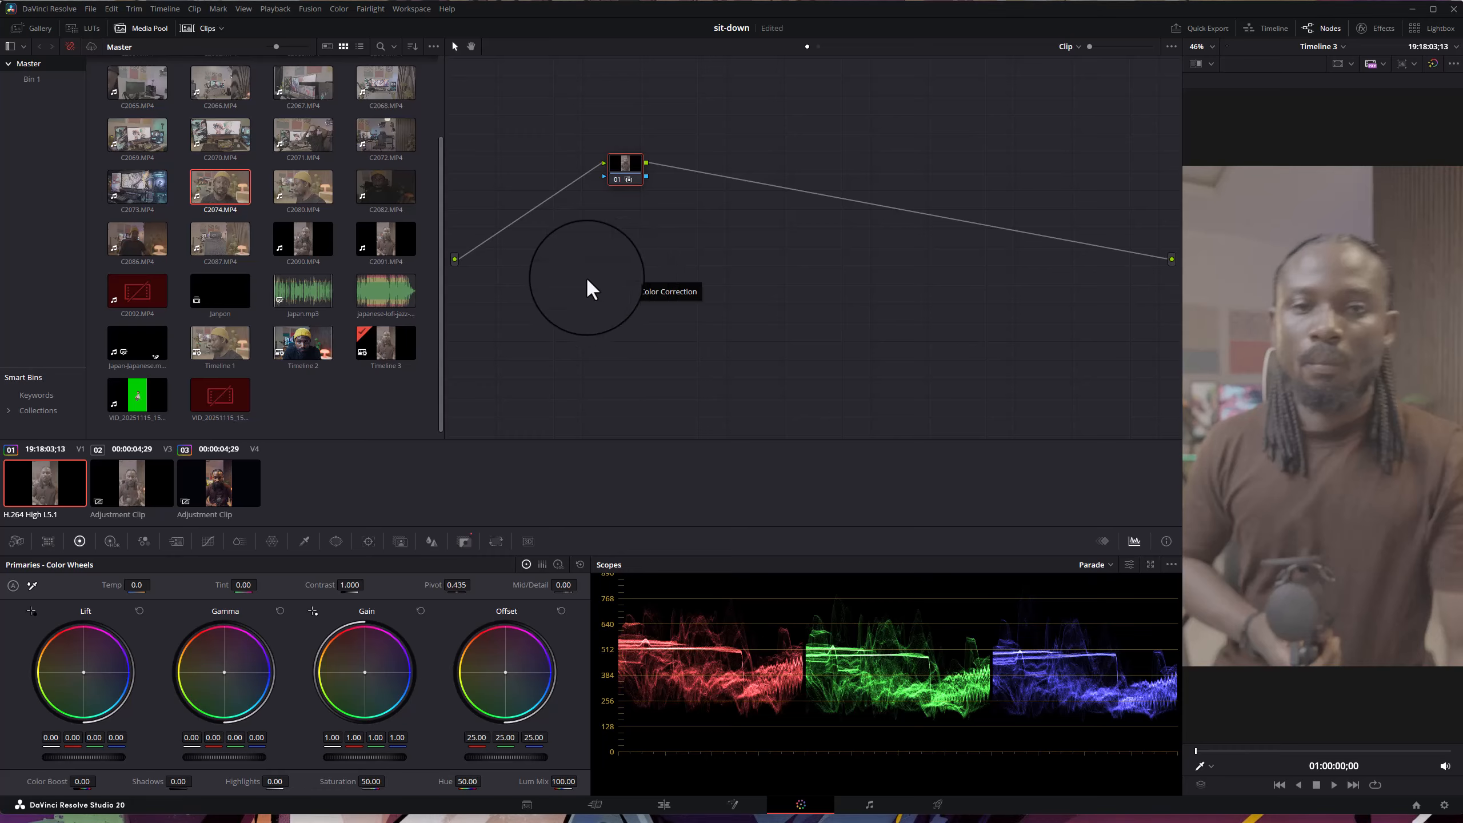
- Toggle the timeline clip thumbnails off and on several times, leaving them shown
scroll(224, 187, up, 3)
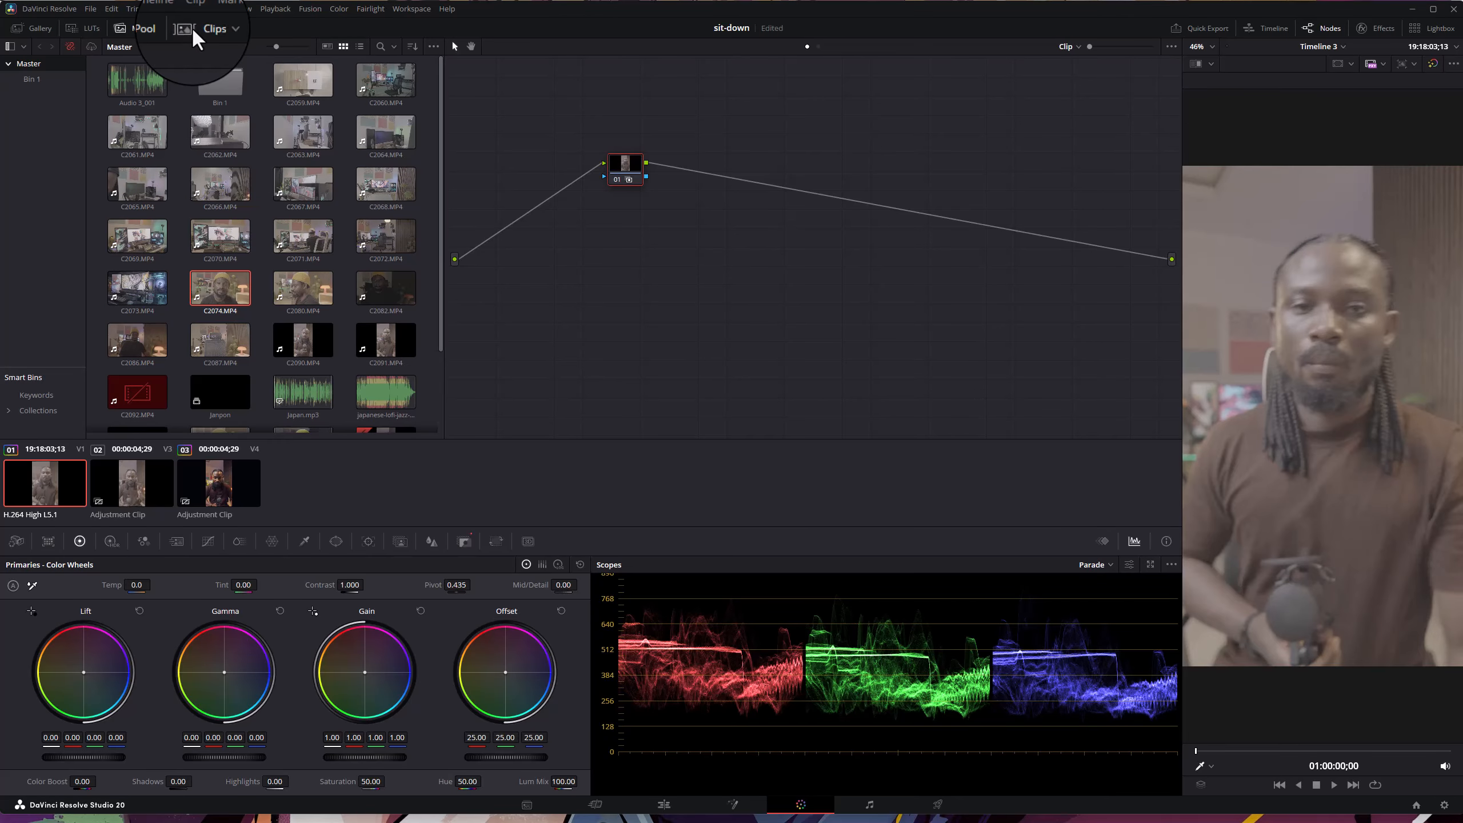
click(192, 28)
click(192, 28)
click(192, 28)
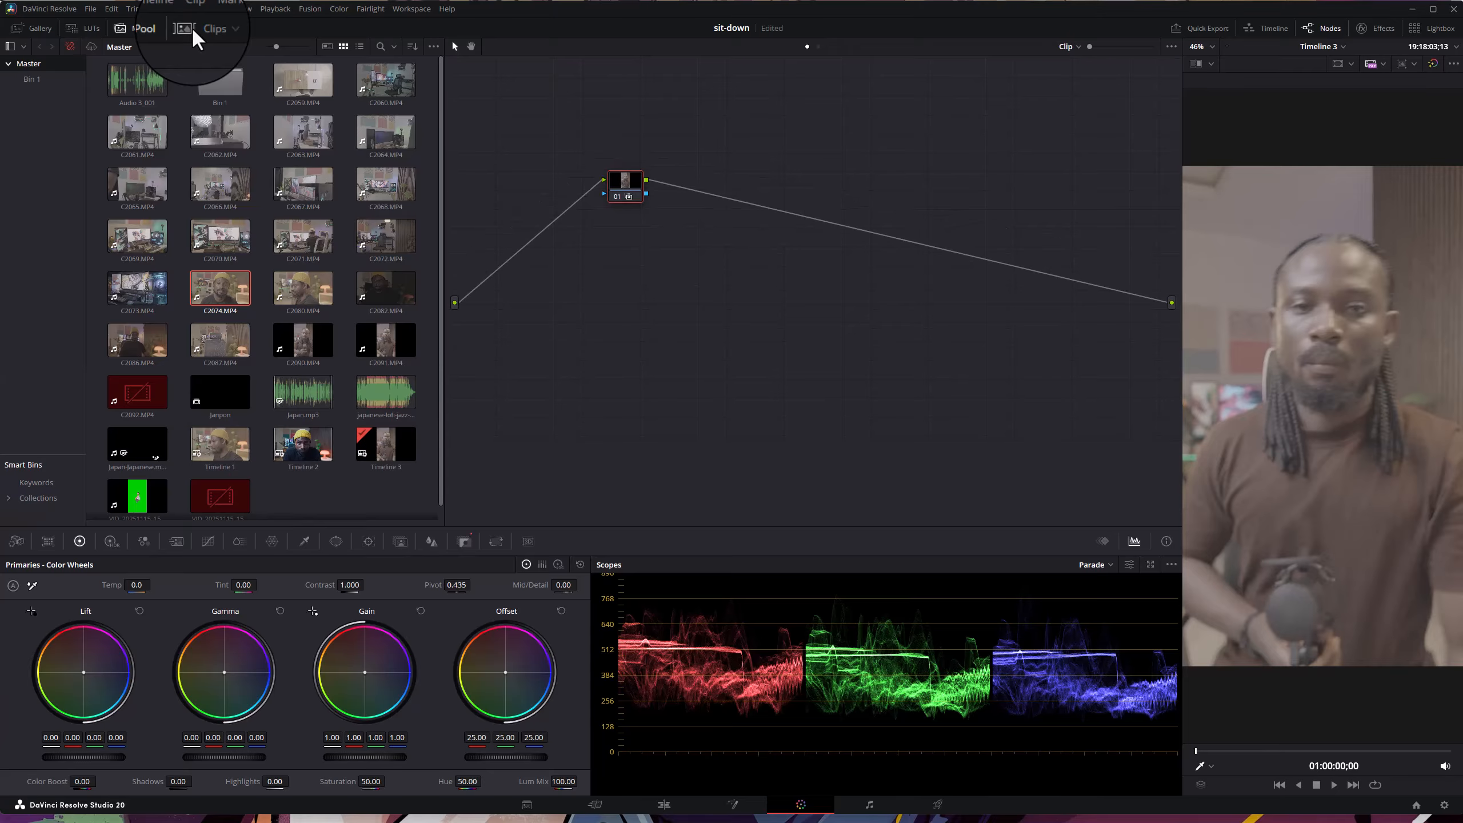
click(192, 28)
click(192, 28)
click(192, 28)
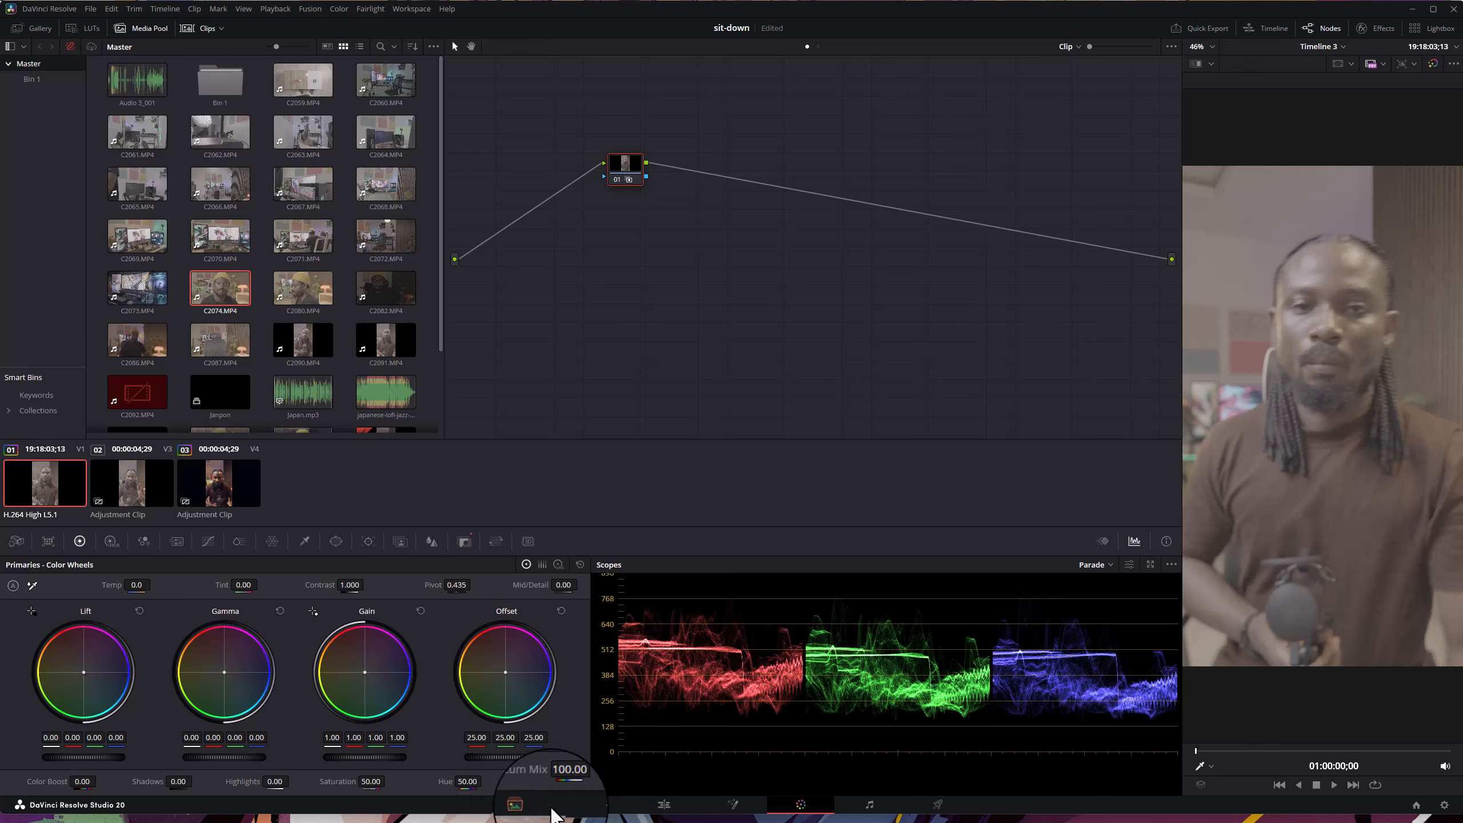
- On the Edit page, add C2074.MP4 to Video 1 directly after C2091.MP4 in Timeline 3, and return to the Color page
click(663, 804)
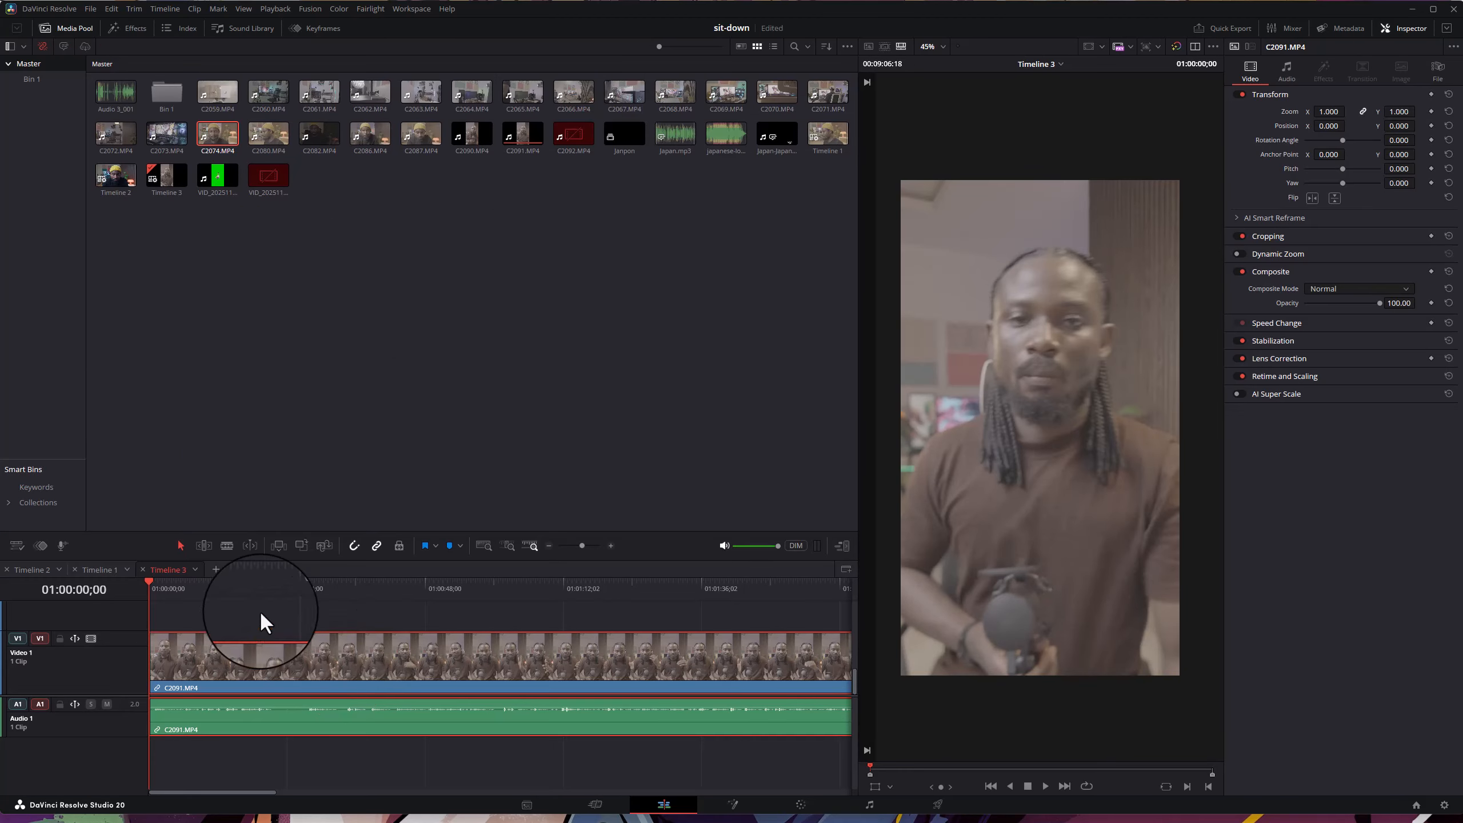
scroll(261, 610, down, 3)
scroll(260, 610, down, 2)
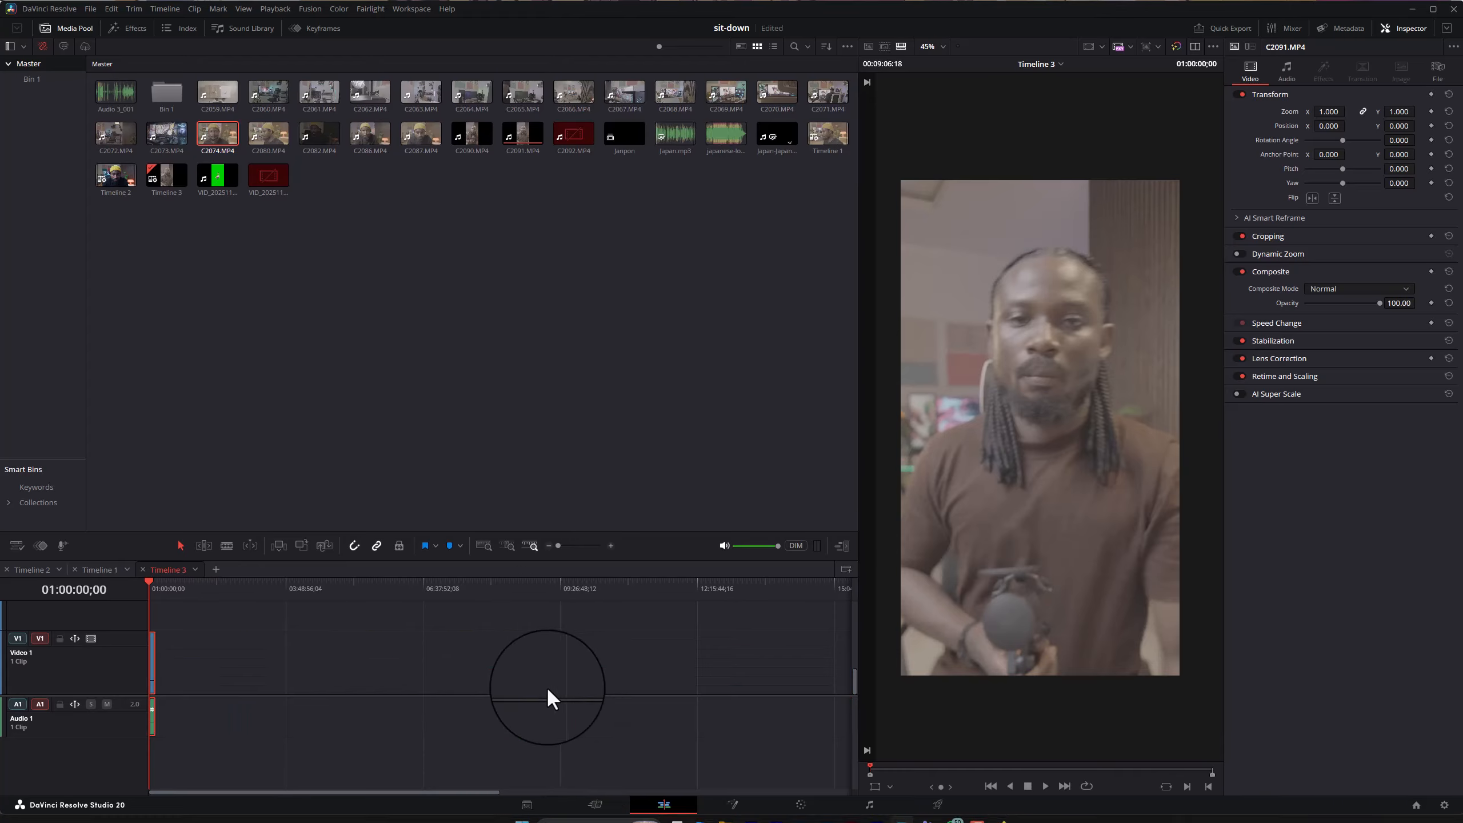
scroll(547, 687, down, 2)
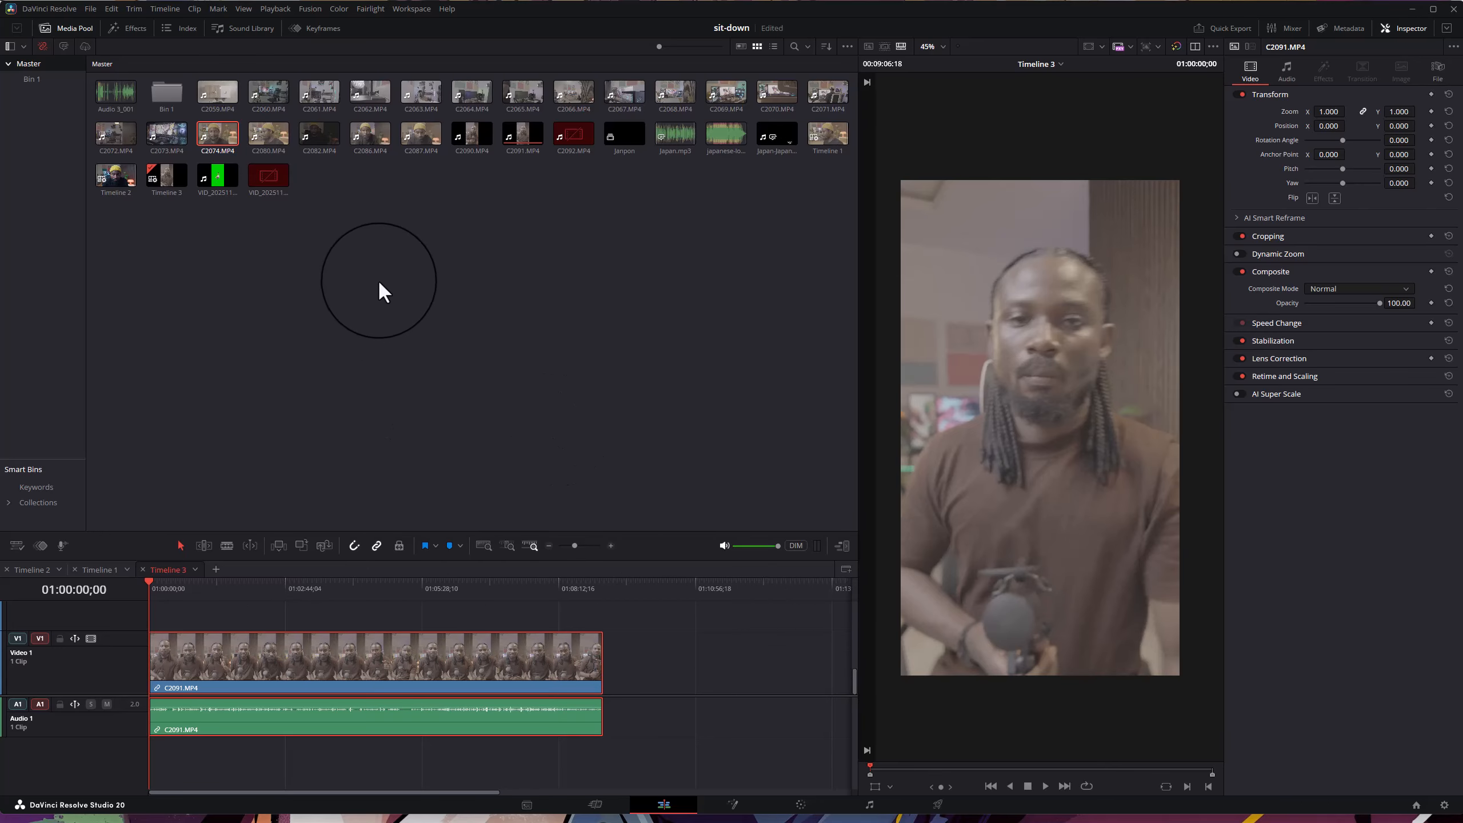
click(269, 136)
drag(431, 389, 658, 672)
drag(232, 147, 609, 650)
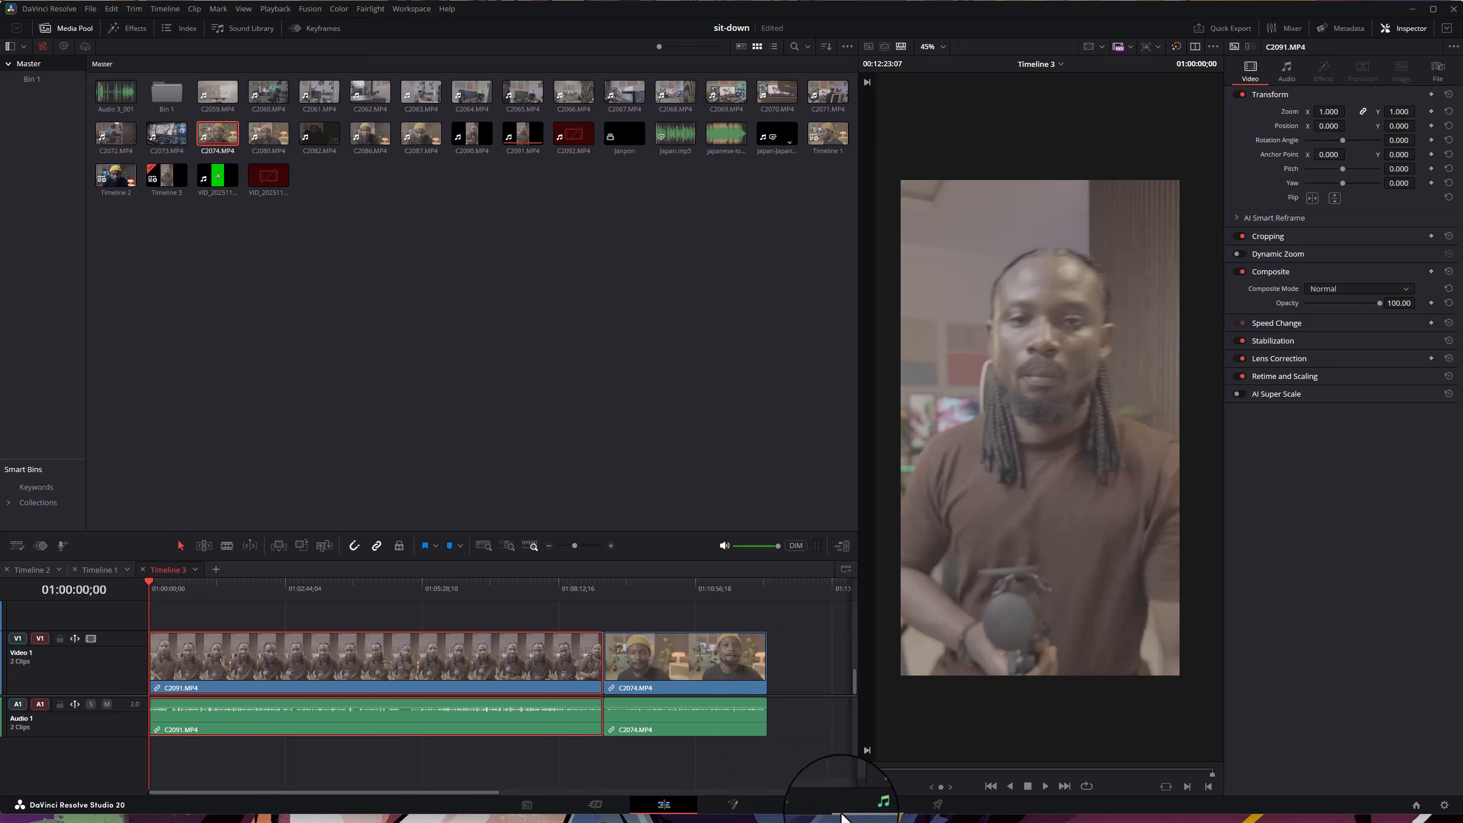
click(789, 813)
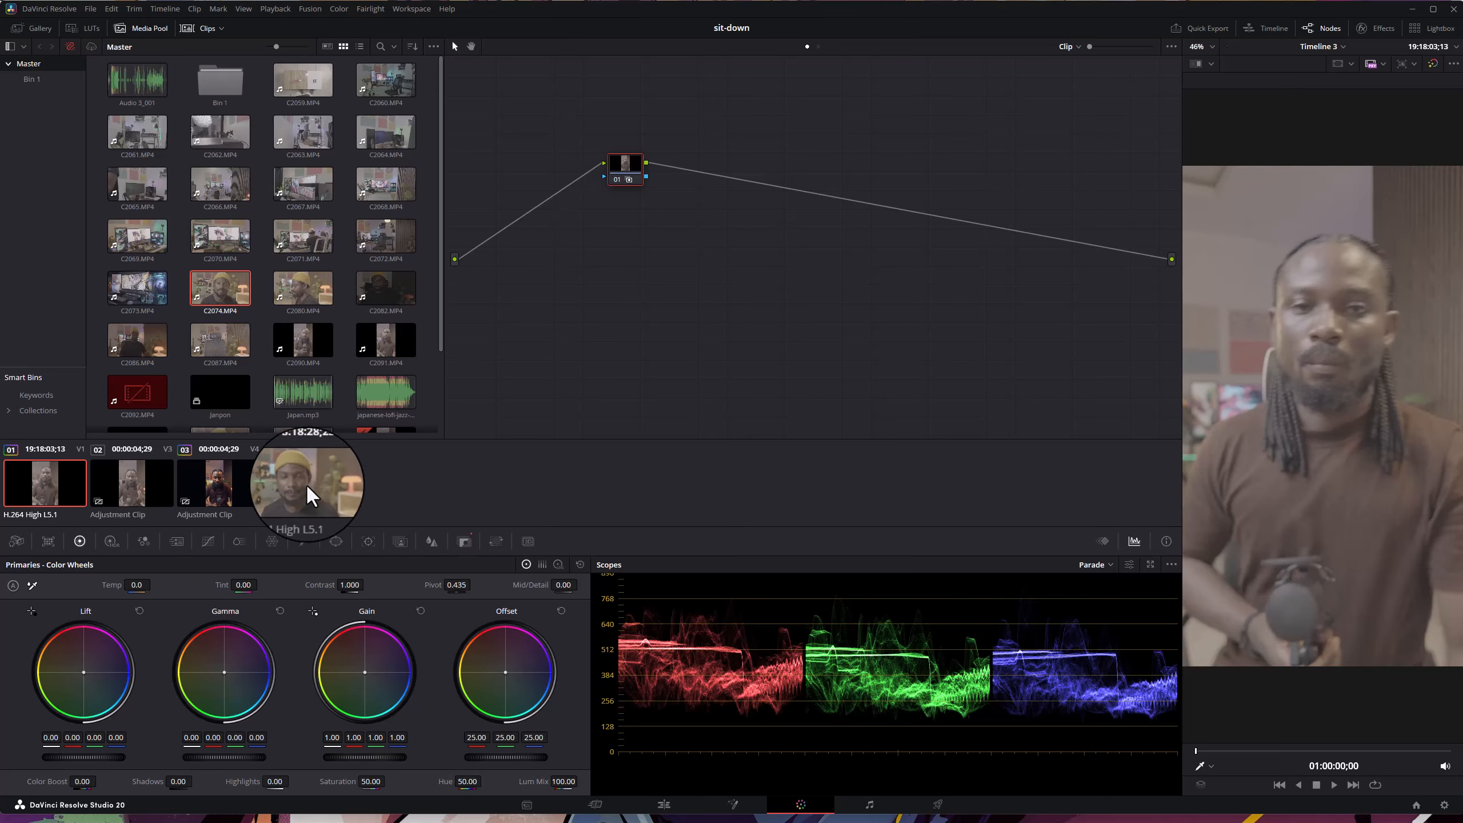
- Go through clip 01 and adjustment clips 02 and 03 to compare their node graphs and images
click(123, 489)
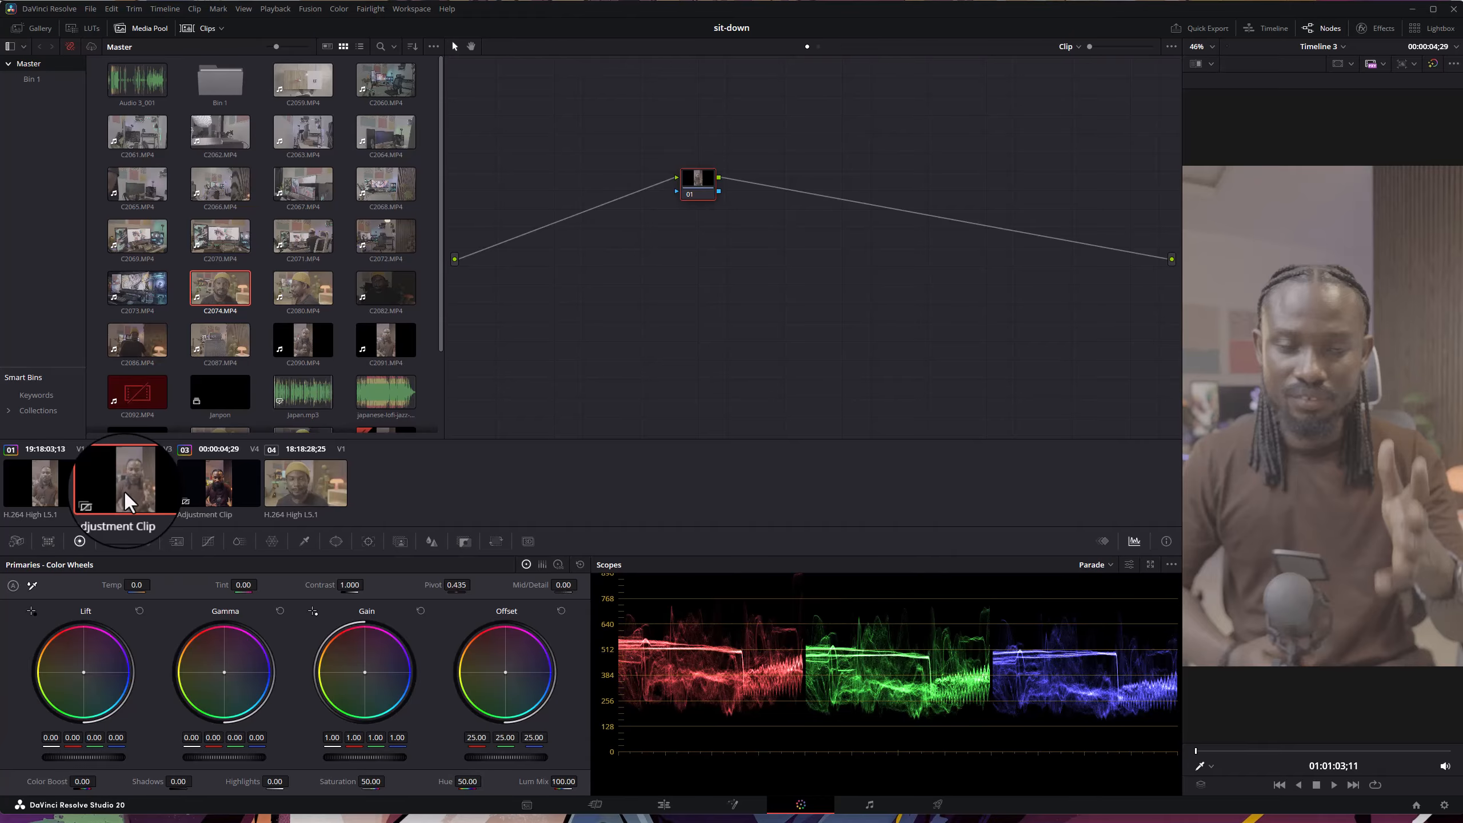
click(212, 480)
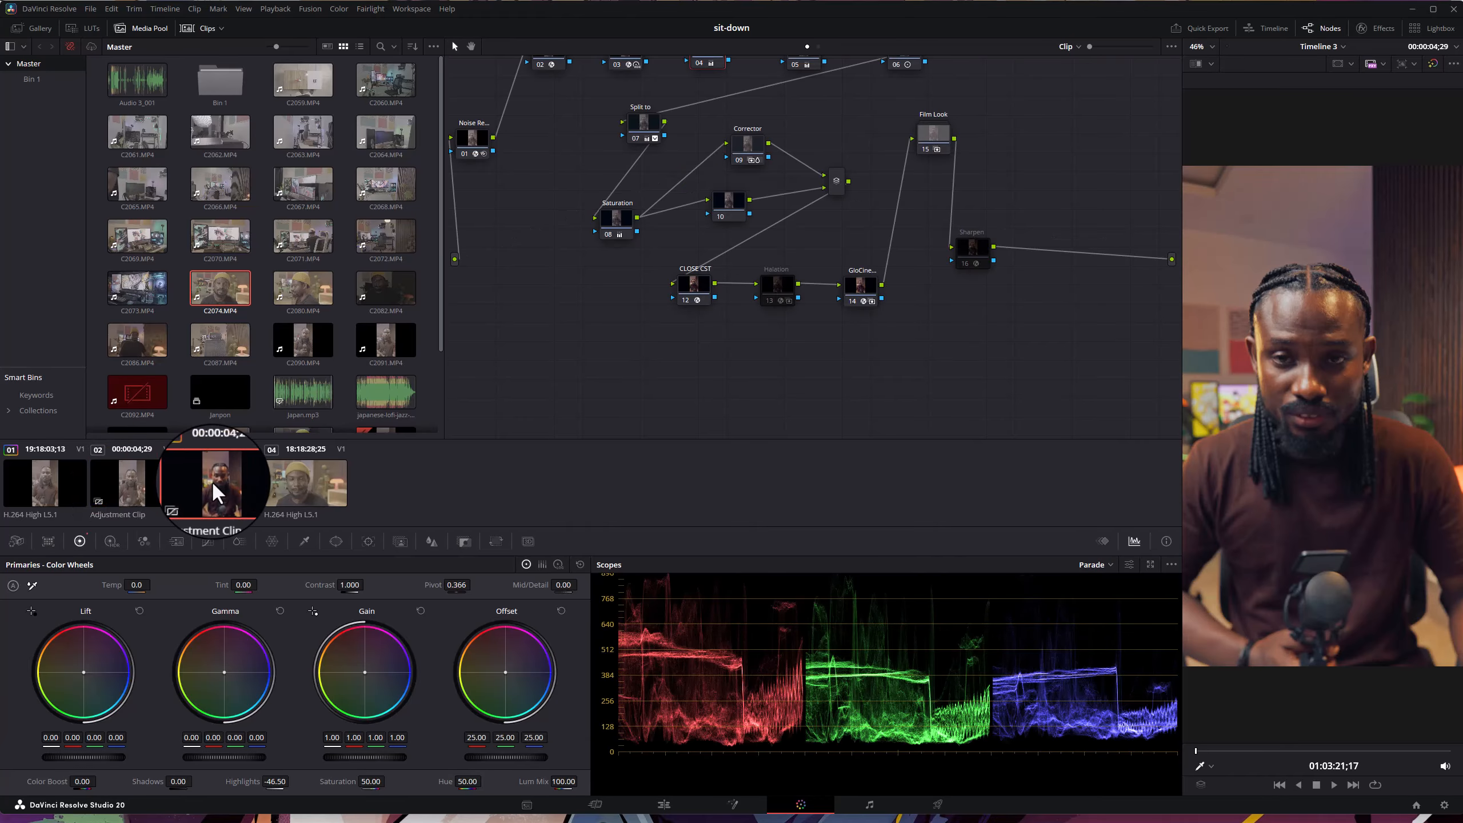
click(52, 493)
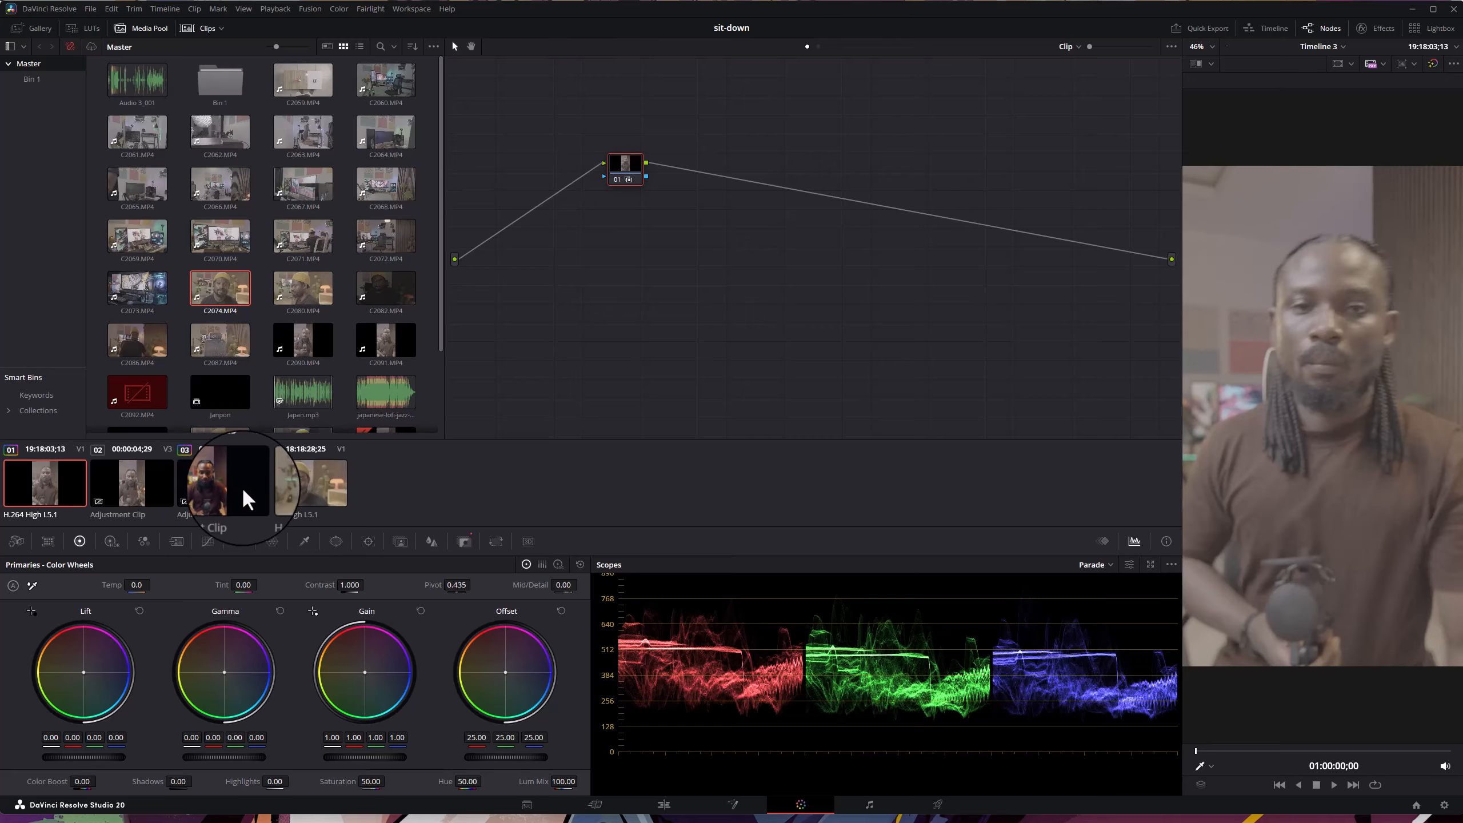
click(128, 486)
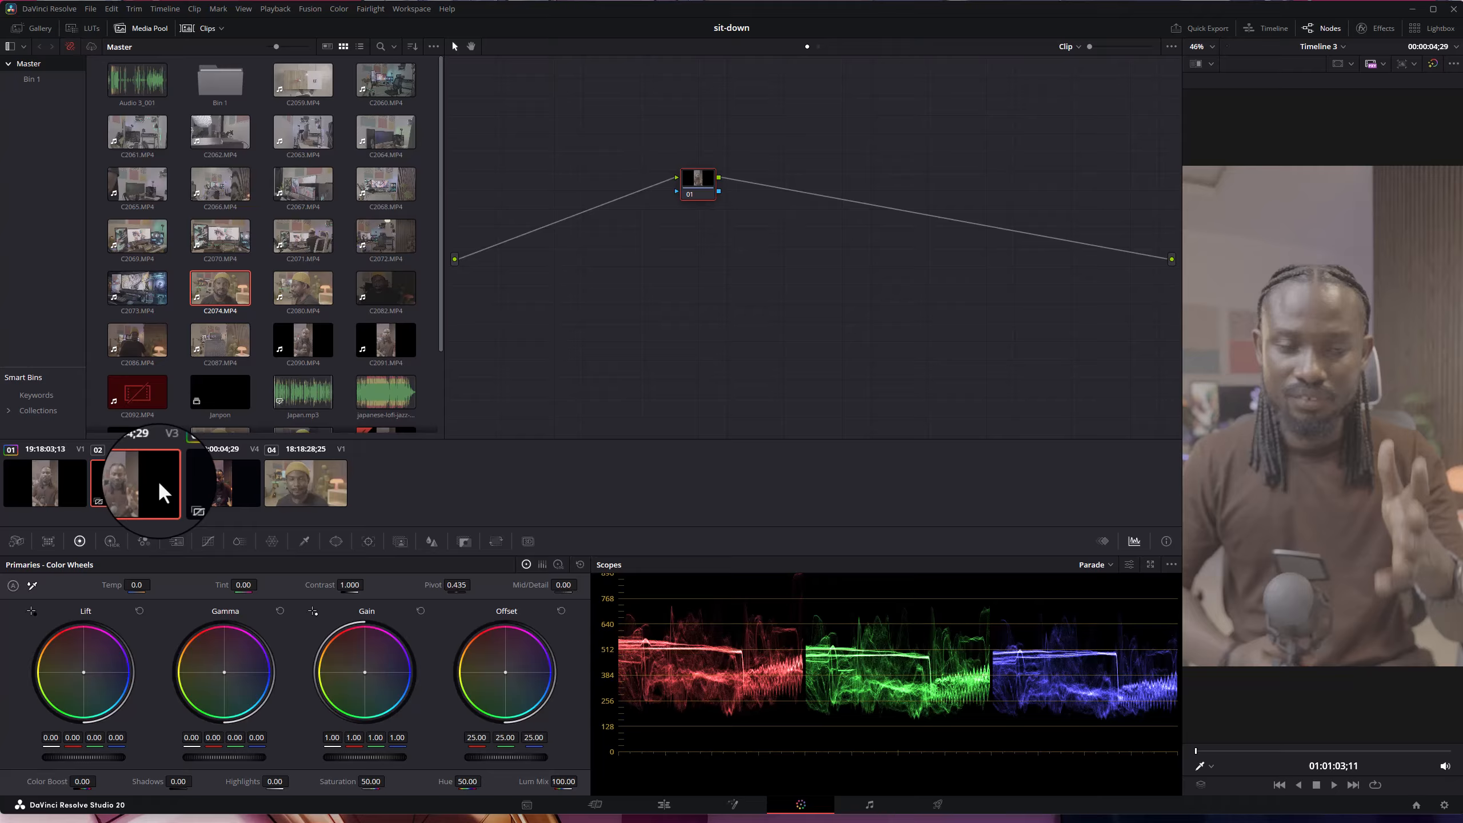
click(68, 491)
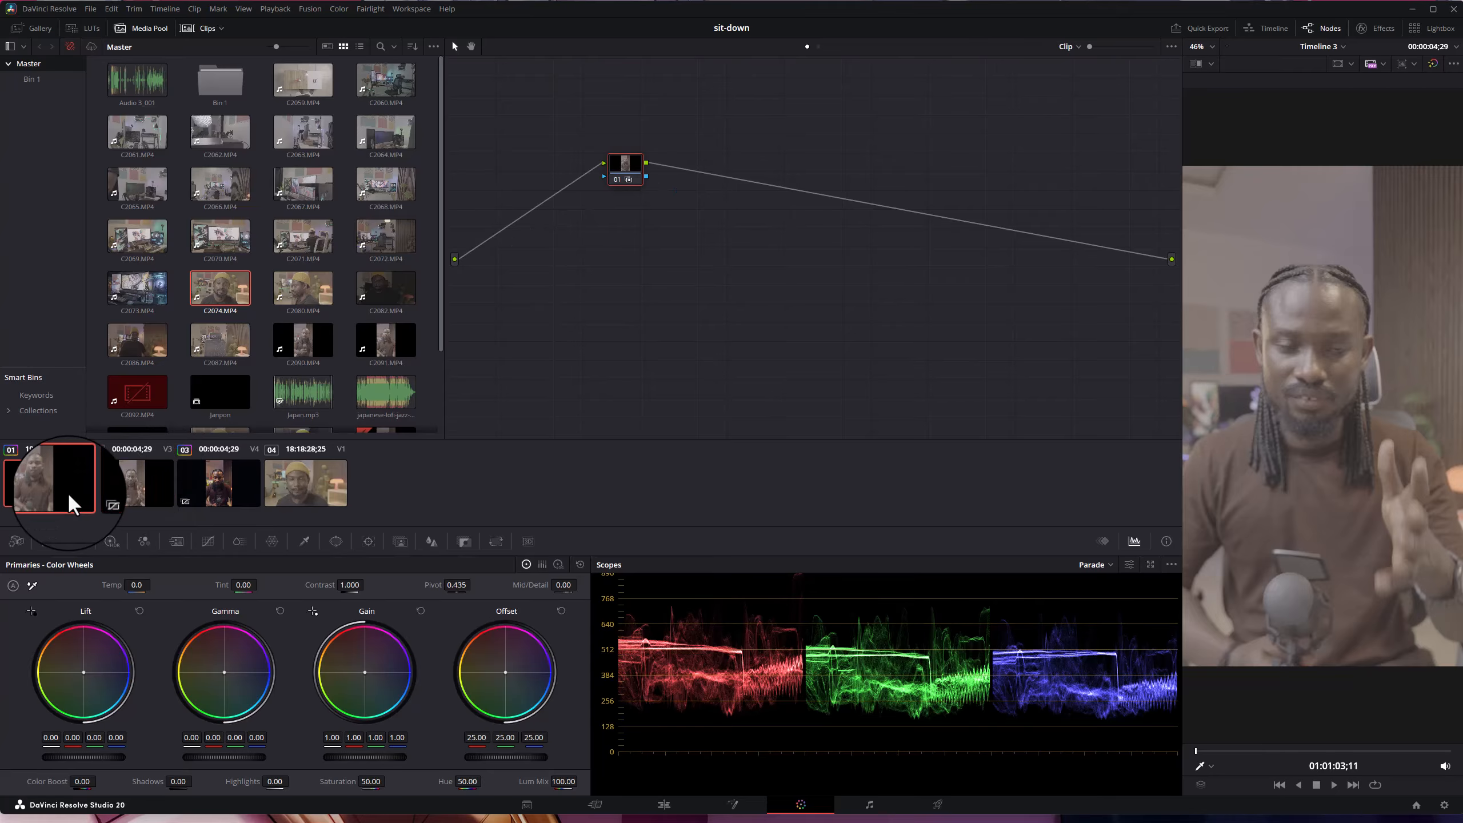
click(108, 501)
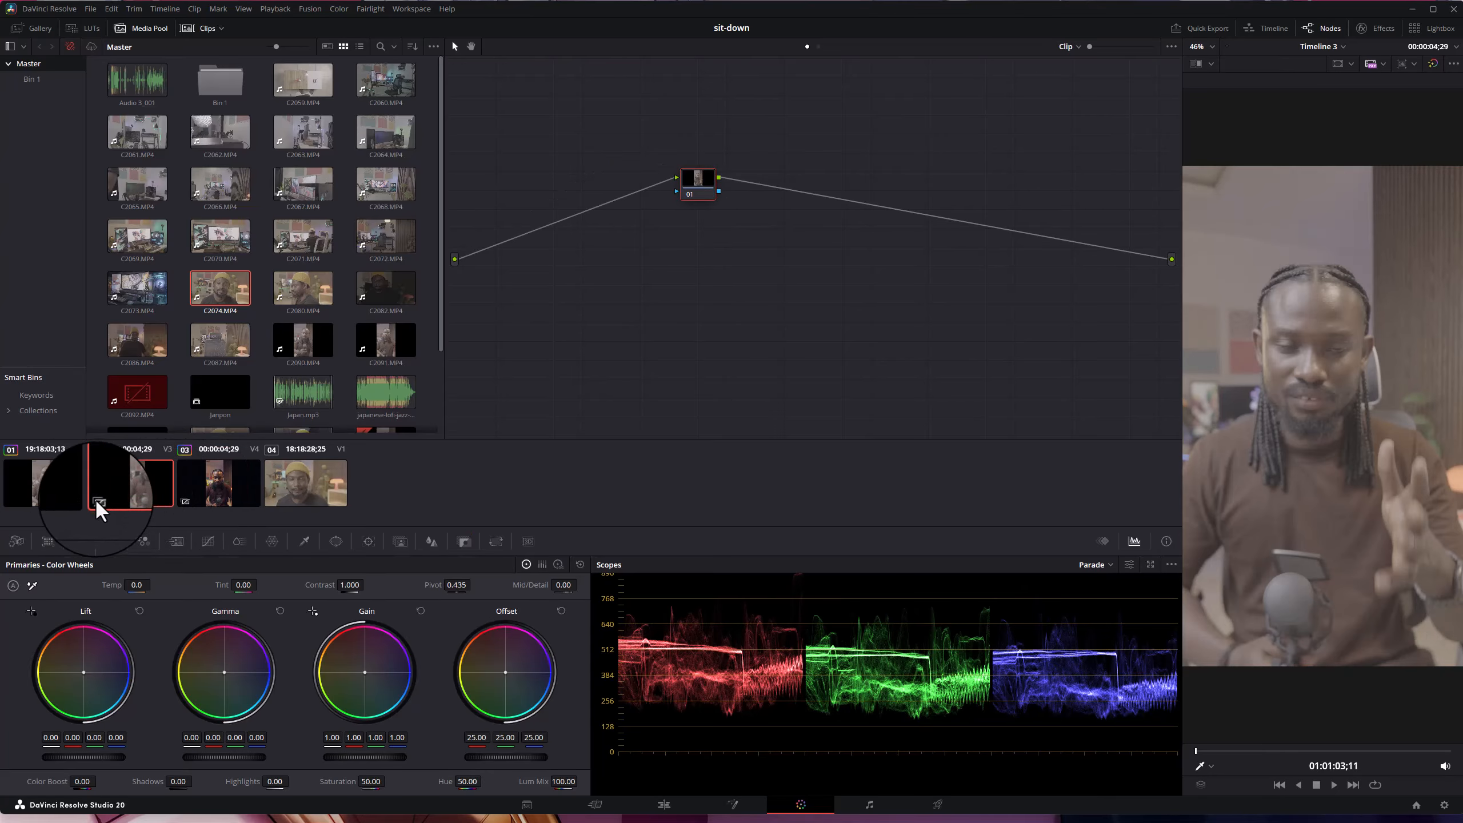
click(199, 504)
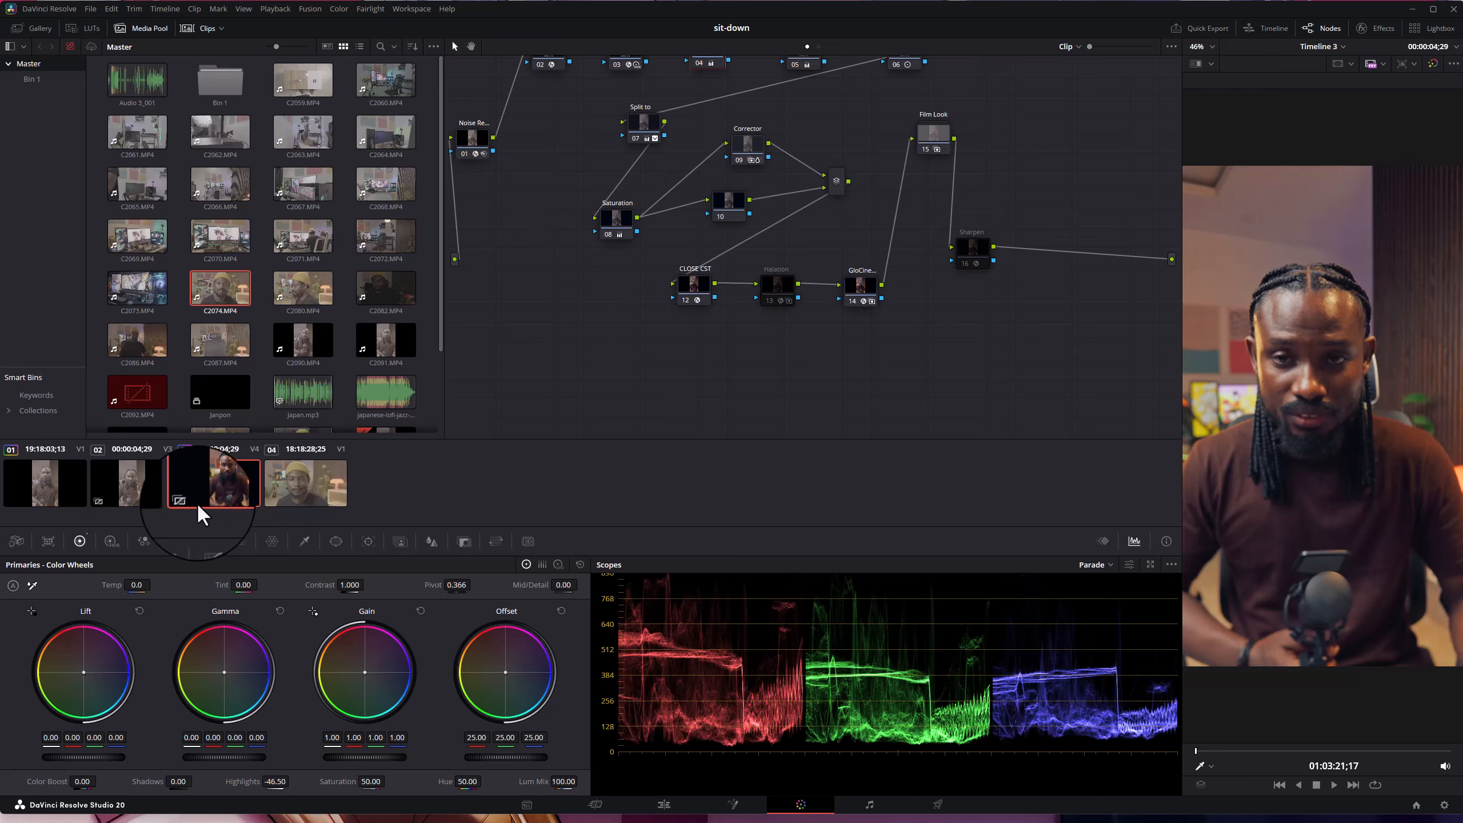
- Select adjustment clip 02 and move its node 01 further toward the middle of the graph
click(130, 495)
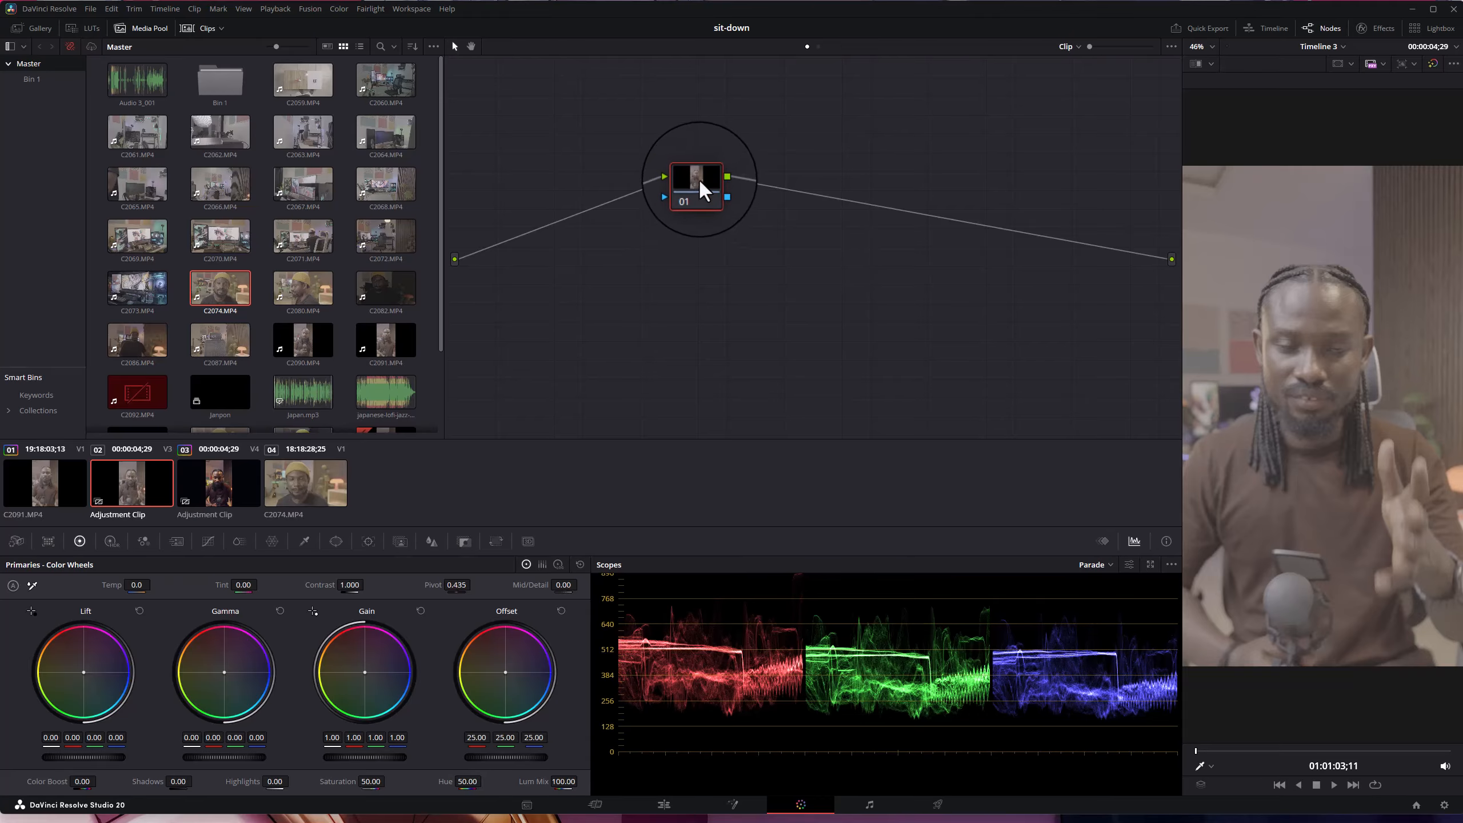
drag(698, 178, 768, 185)
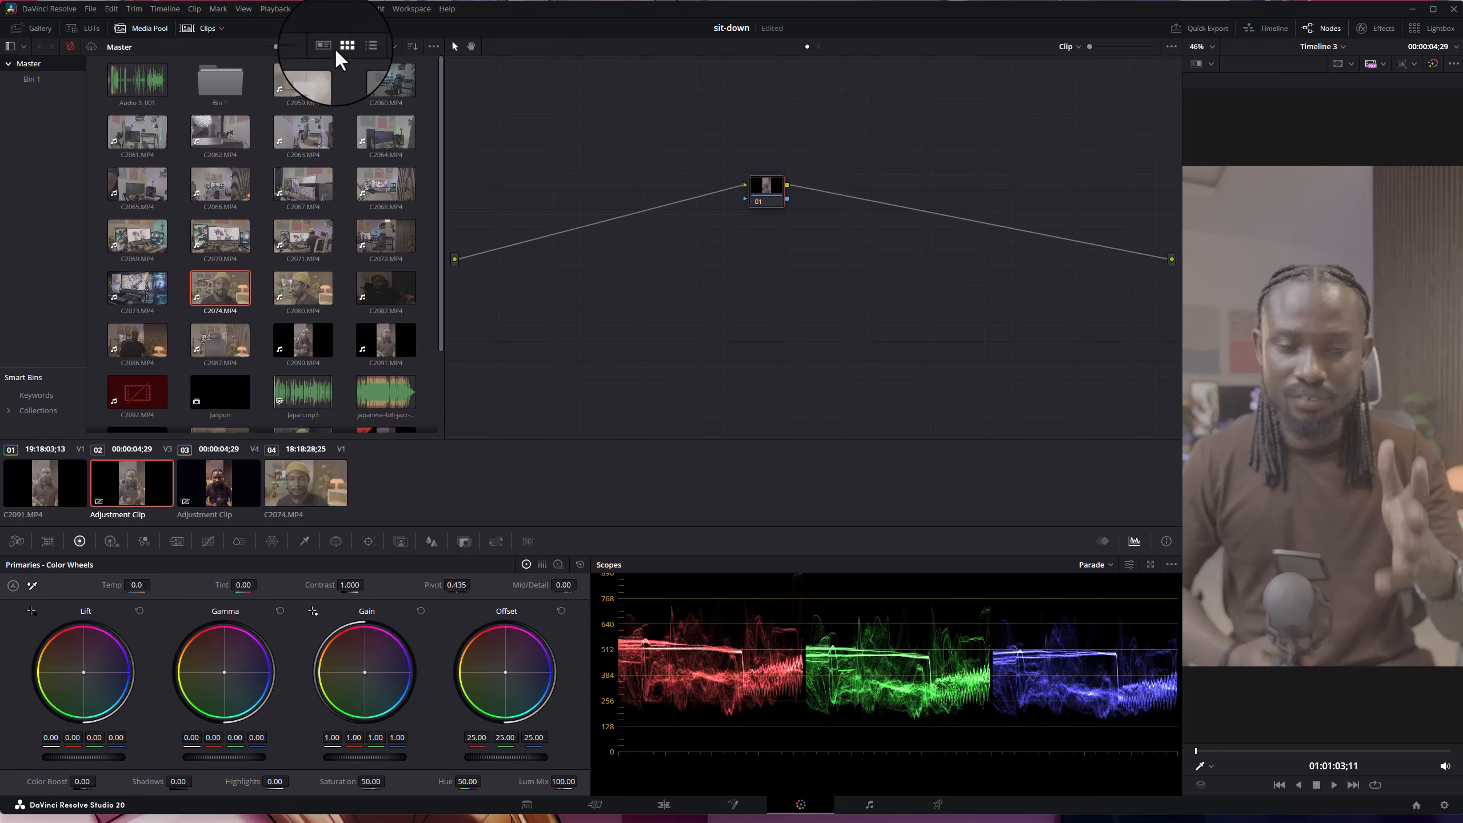
- Filter the Media Pool bin list by the blue color tag, reset the filter, and hide and reshow the Media Pool
click(23, 46)
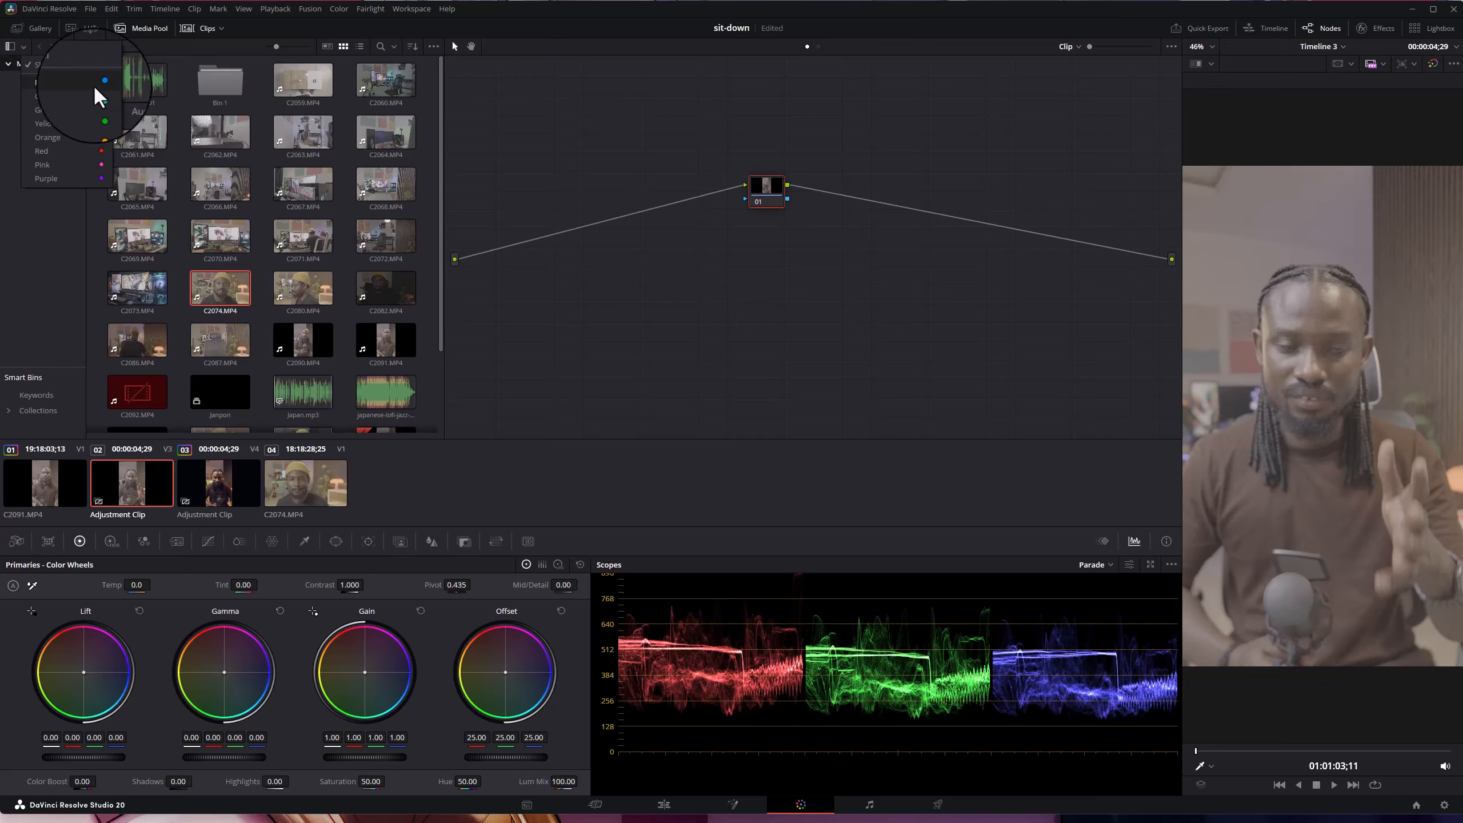
click(94, 84)
click(23, 47)
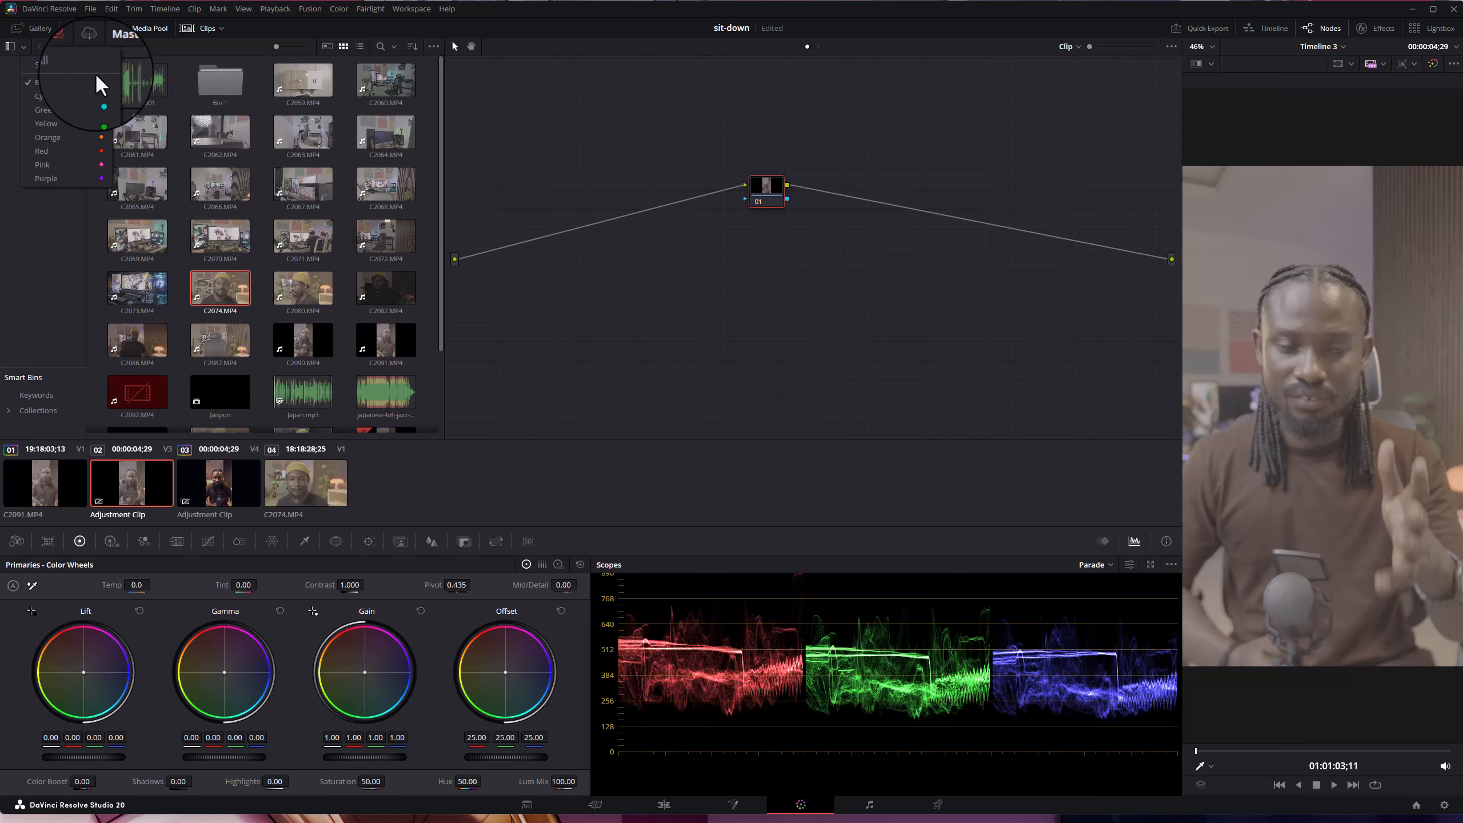
click(42, 59)
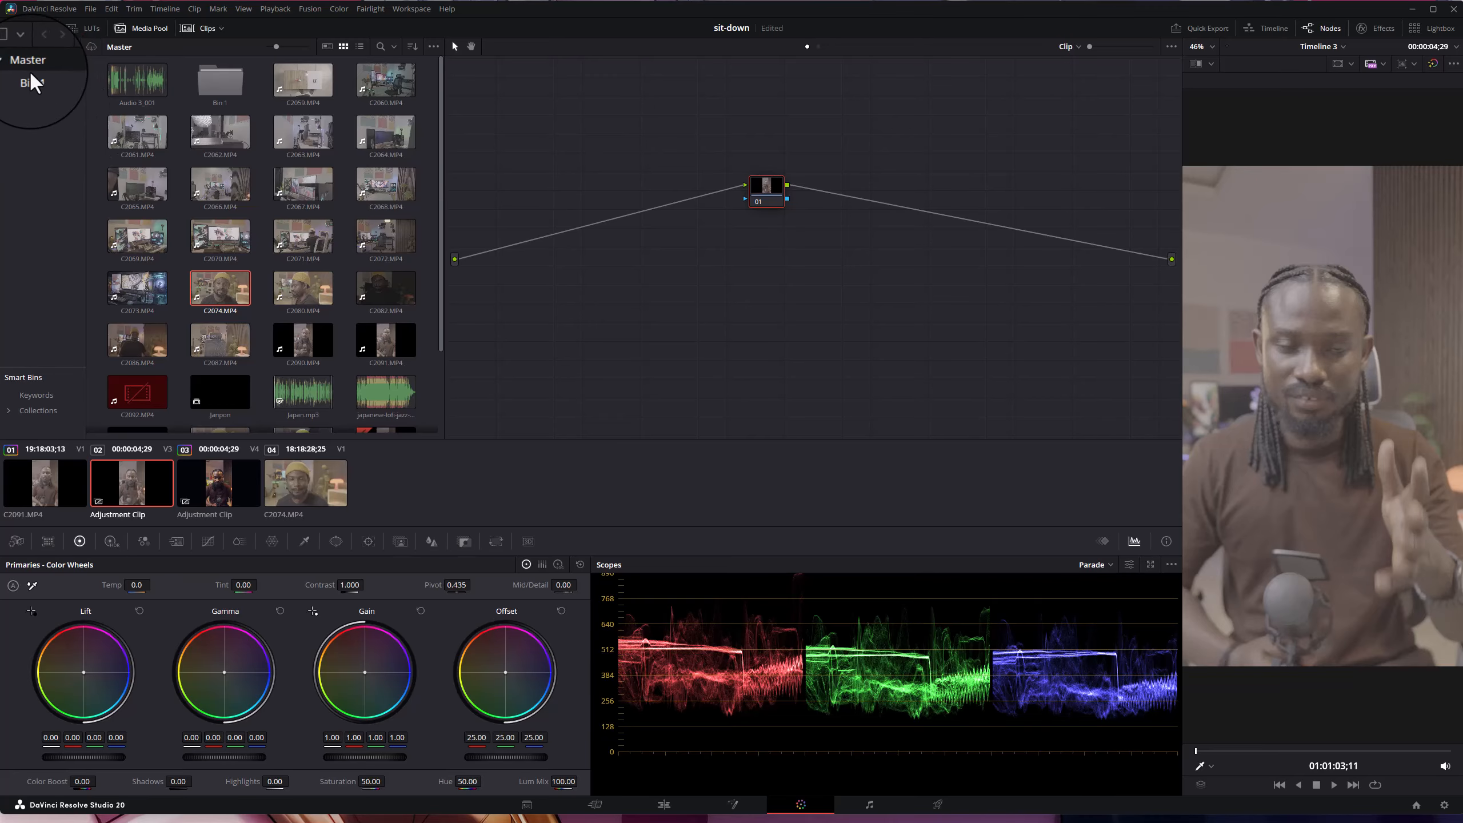
click(137, 24)
click(128, 29)
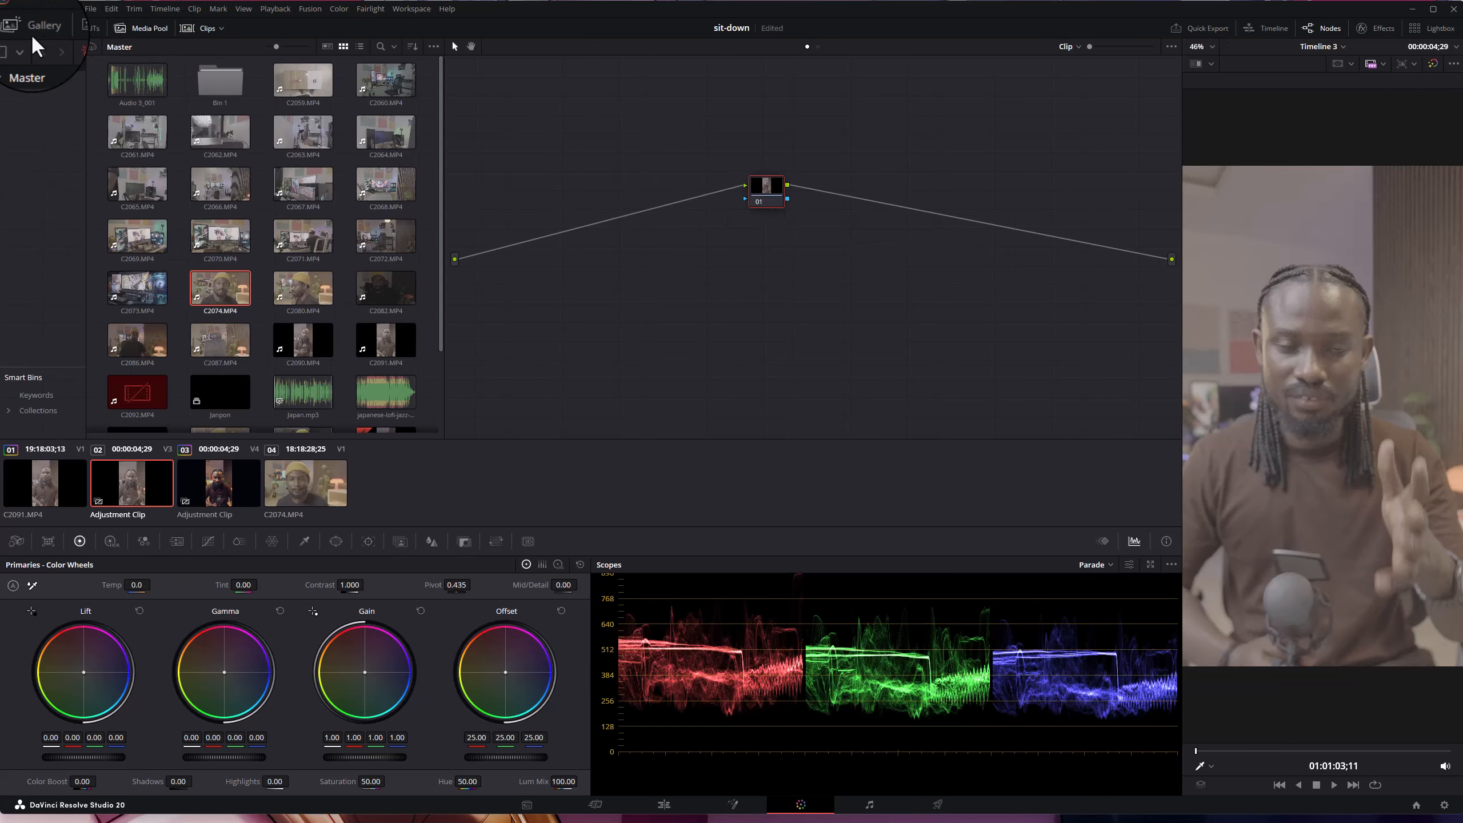
- Show the Gallery, then hide and reshow its album list and display and close the memories strip
click(29, 28)
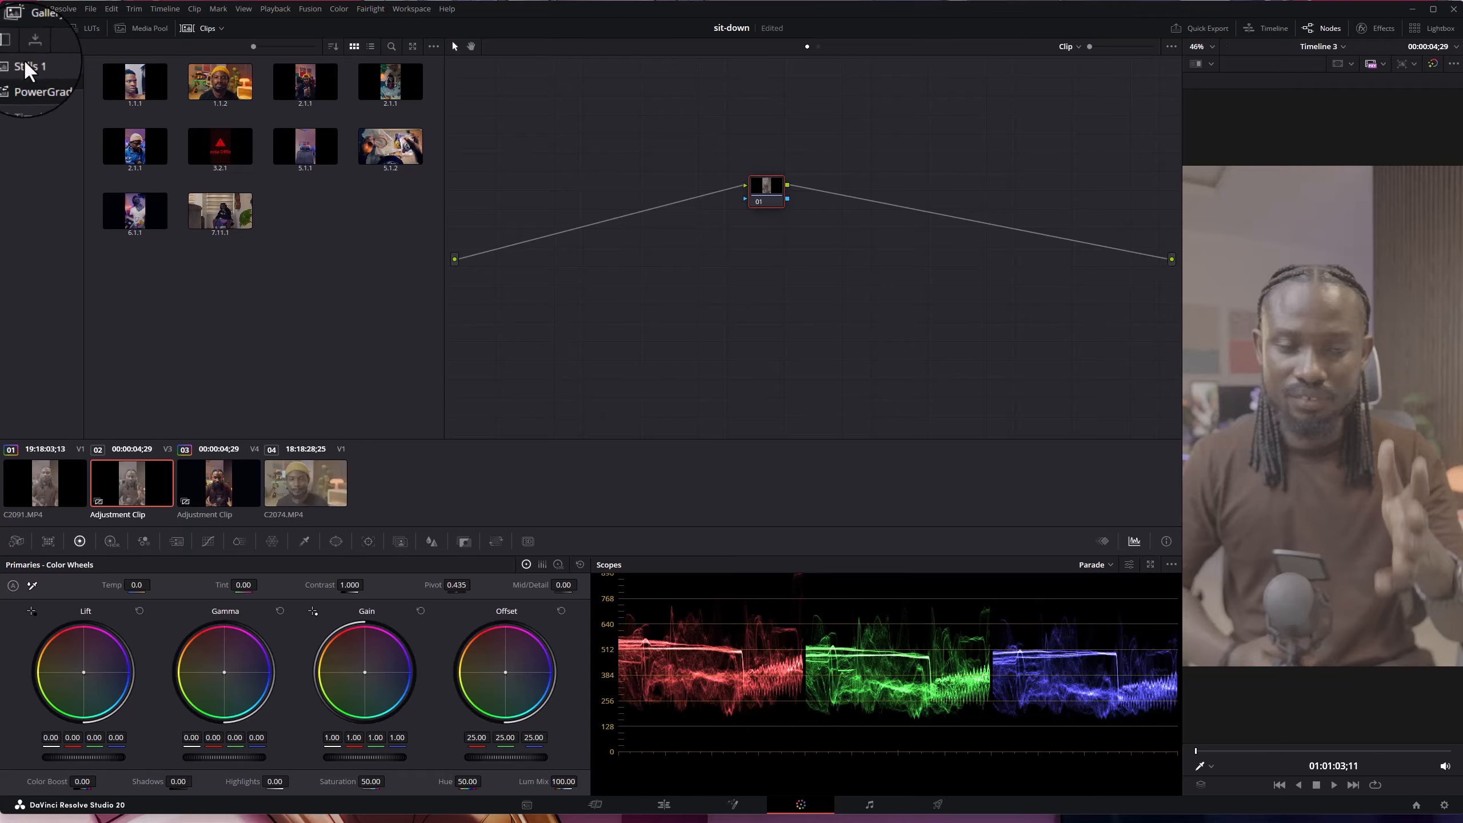
click(11, 43)
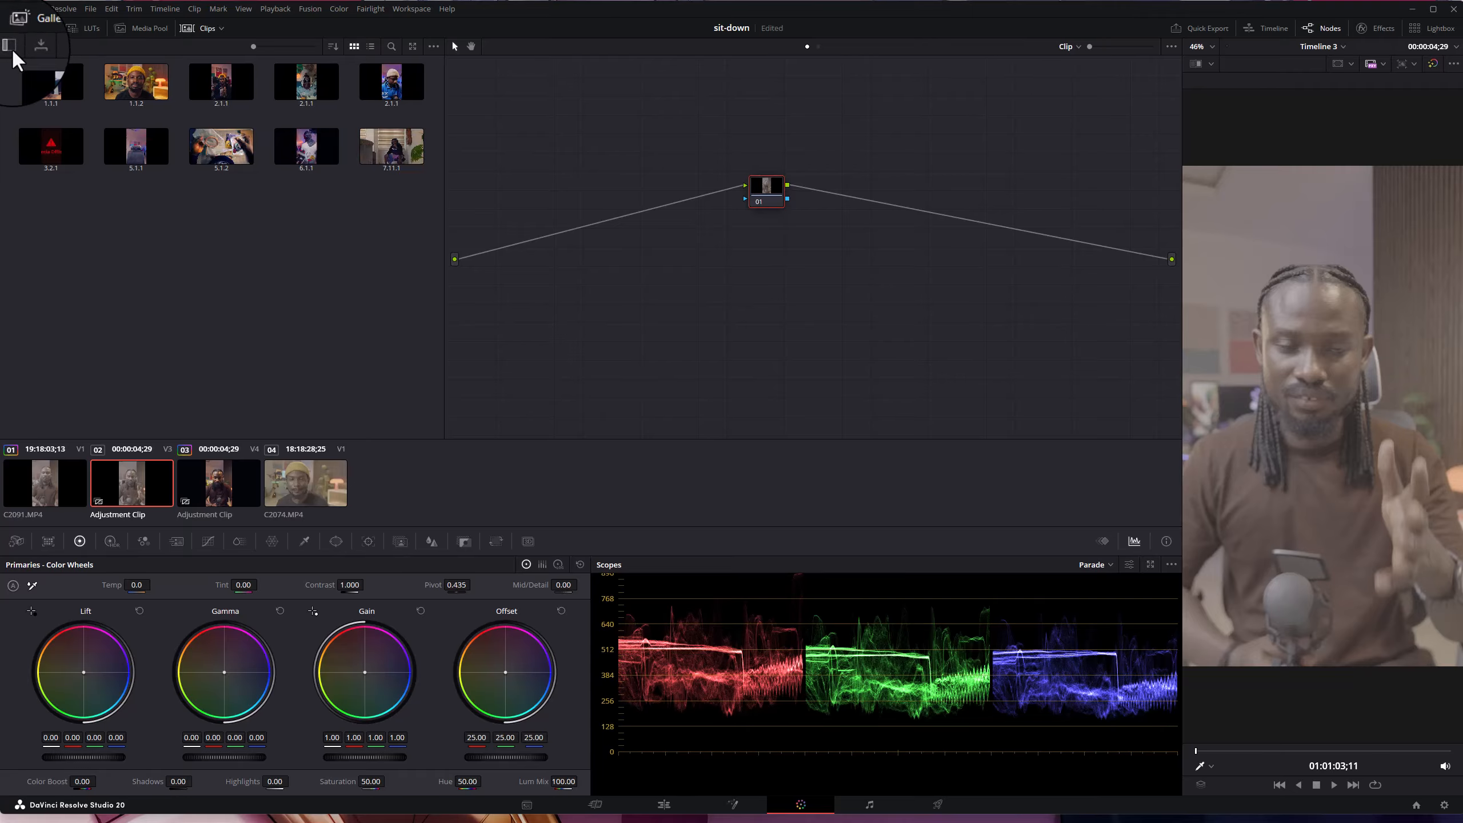
click(11, 48)
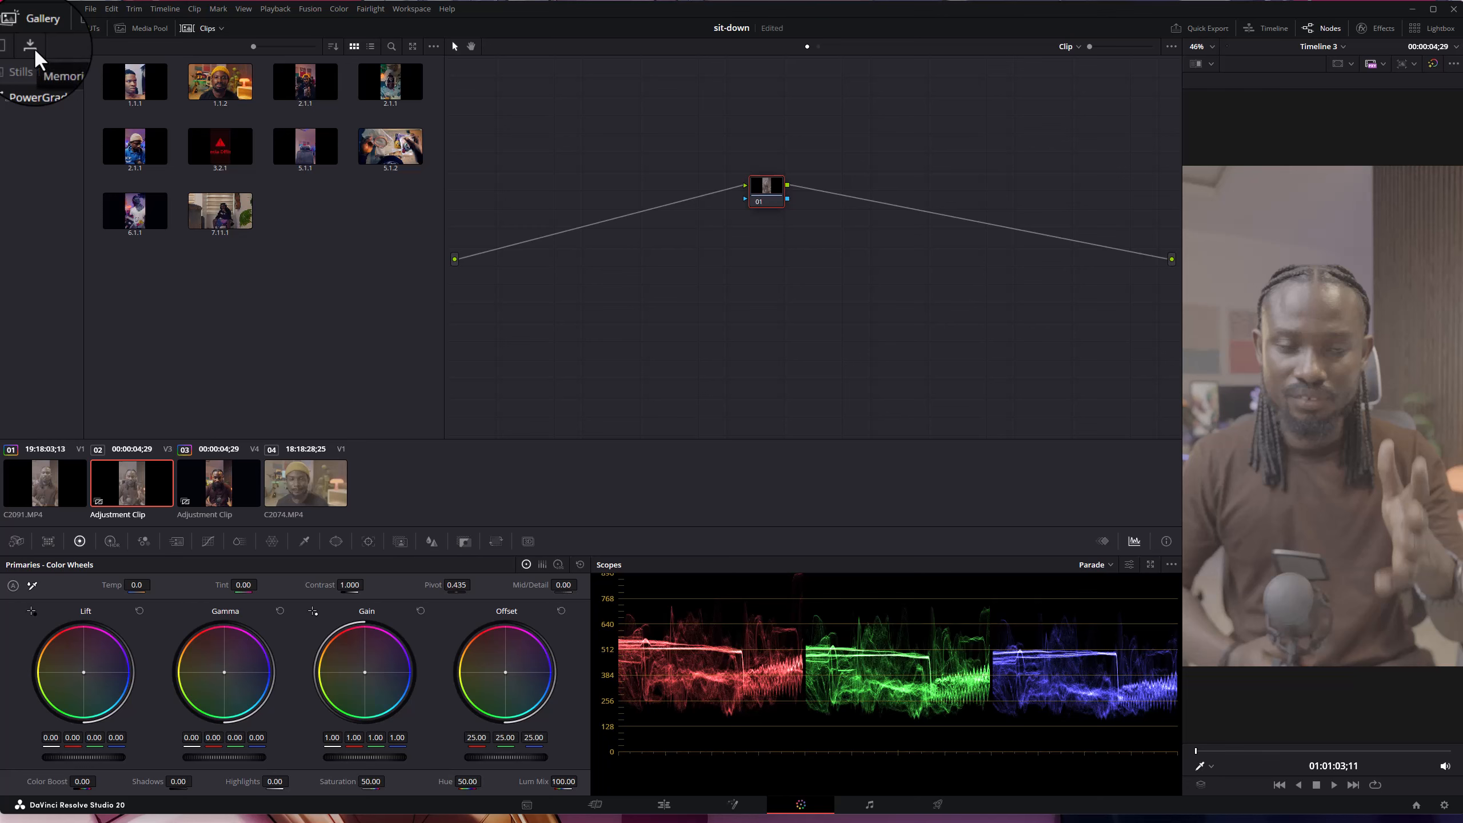
click(35, 47)
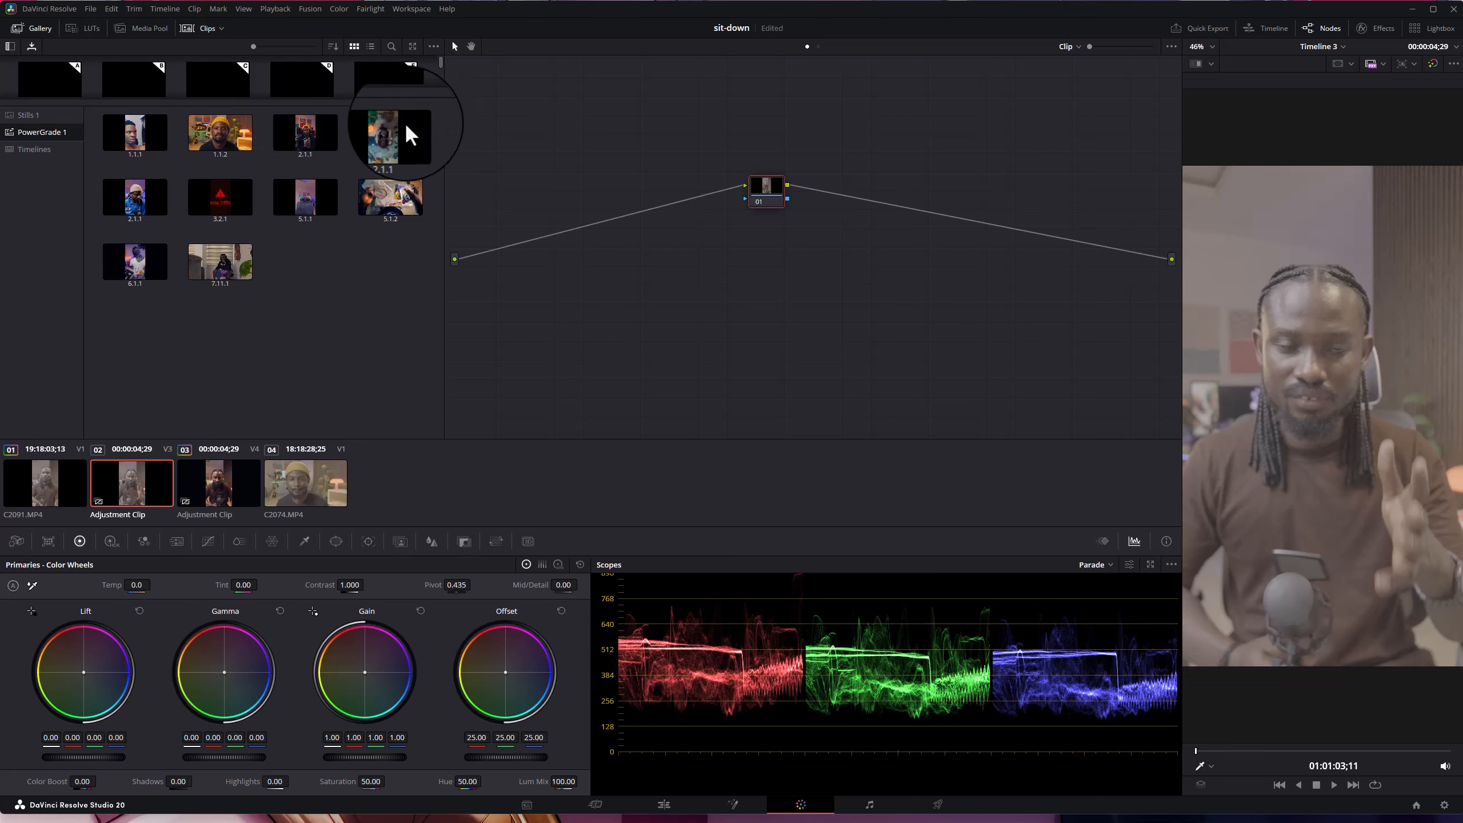
click(31, 46)
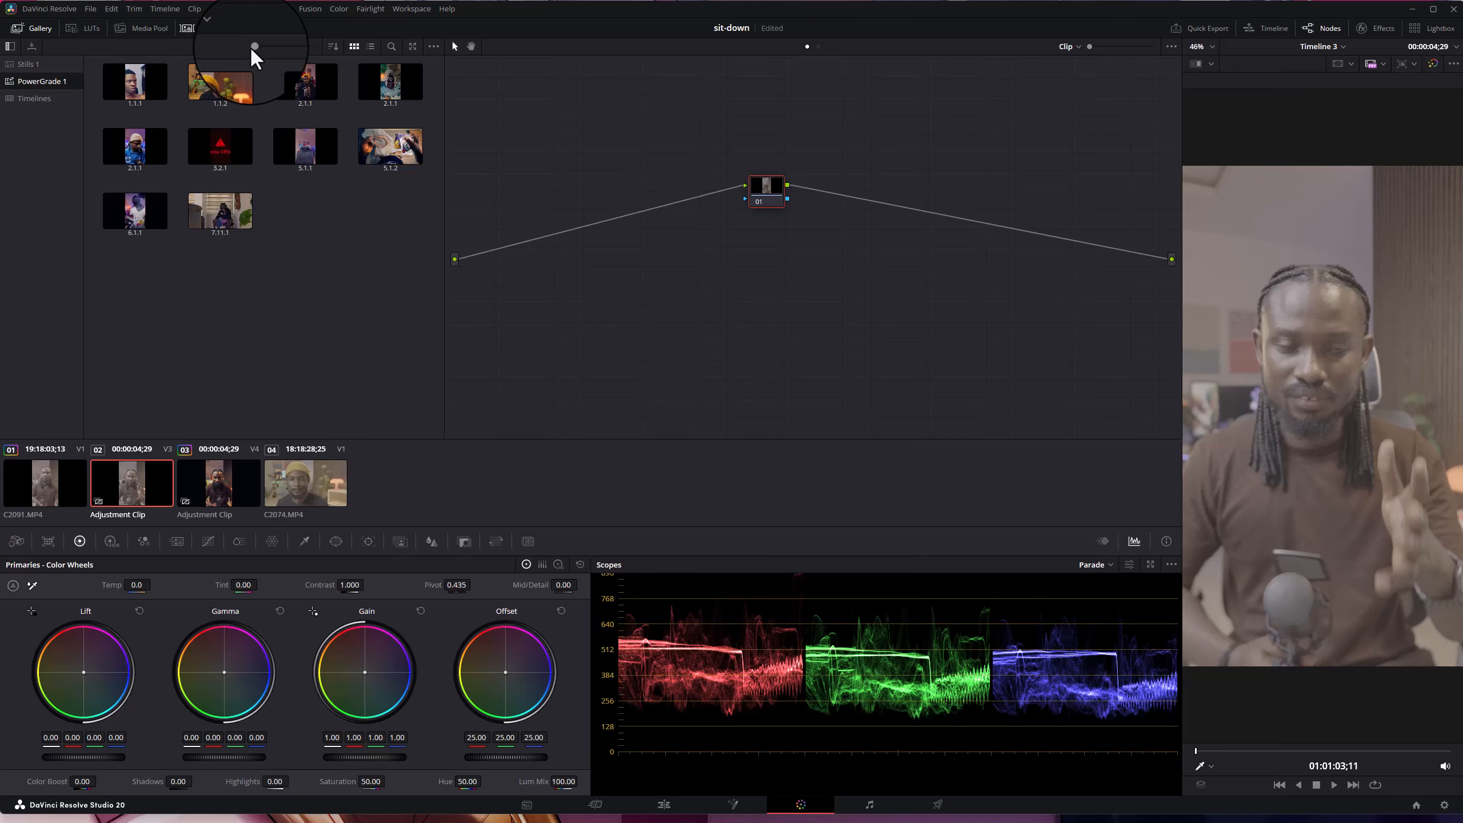
- Enlarge the PowerGrade 1 still thumbnails slightly, and switch the Gallery to list view and back to thumbnail view
mouse_move(250, 47)
mouse_down()
mouse_move(297, 46)
mouse_move(259, 46)
mouse_up()
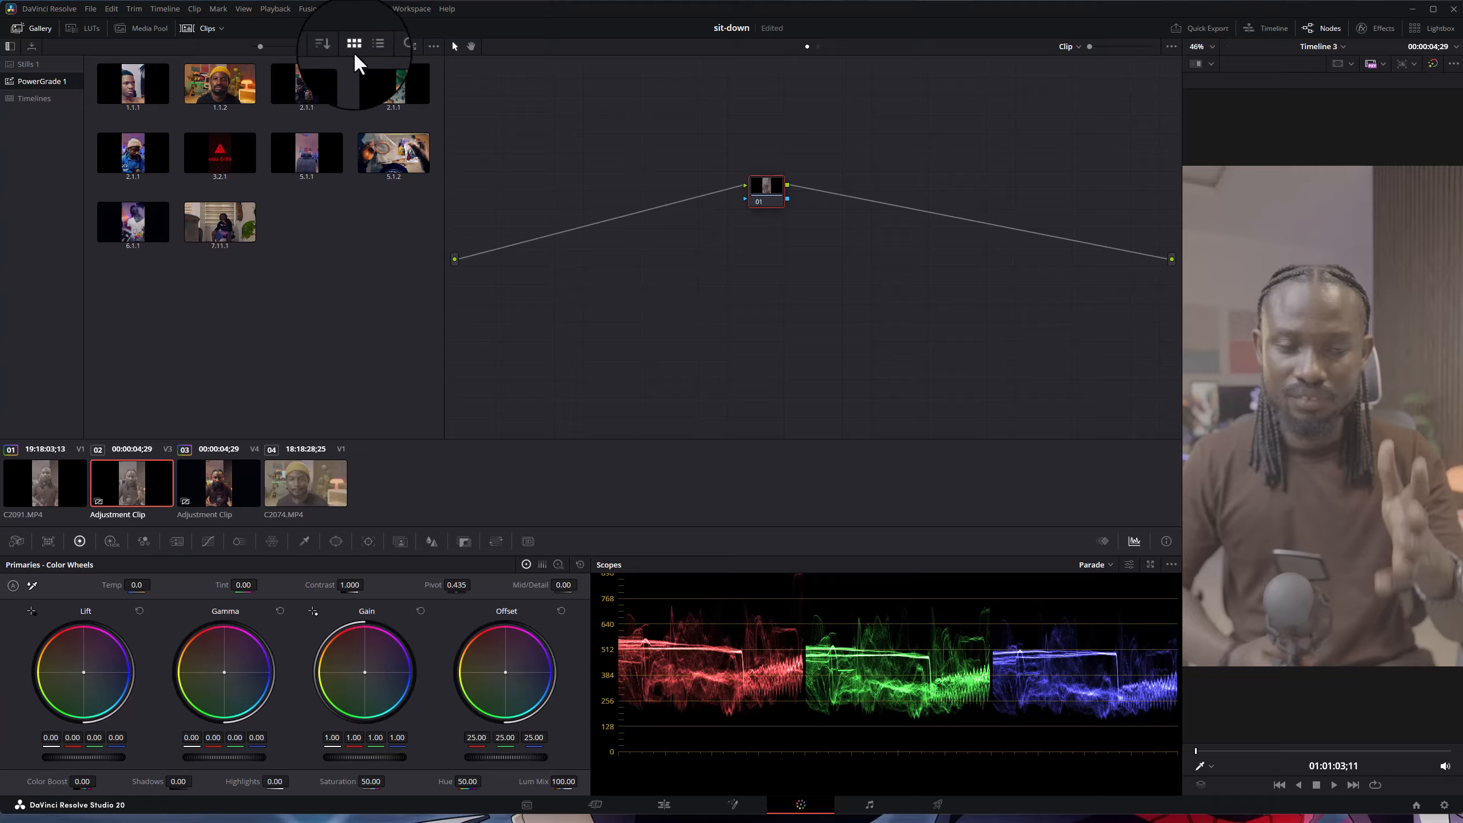
click(371, 47)
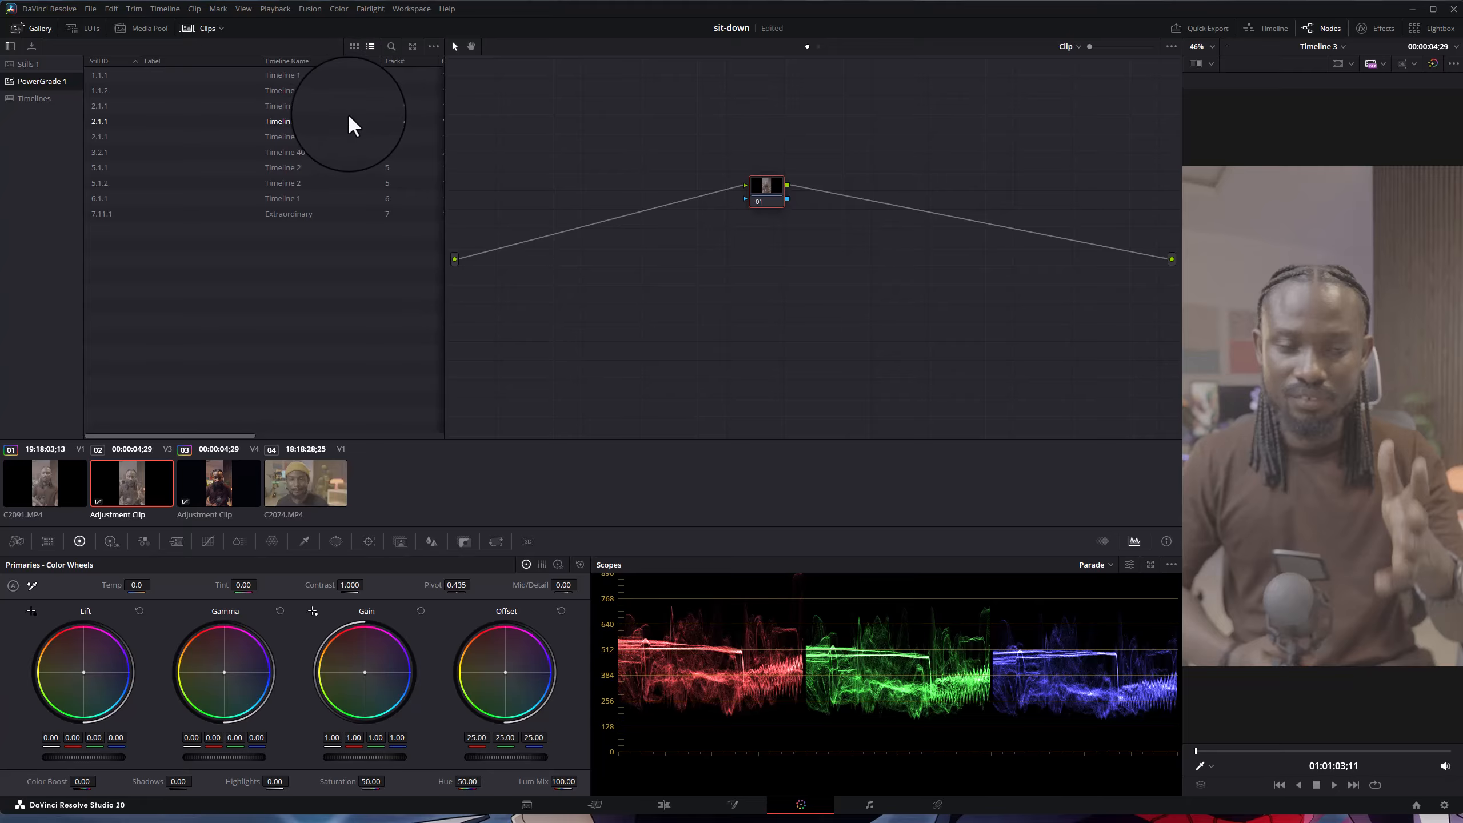
click(353, 47)
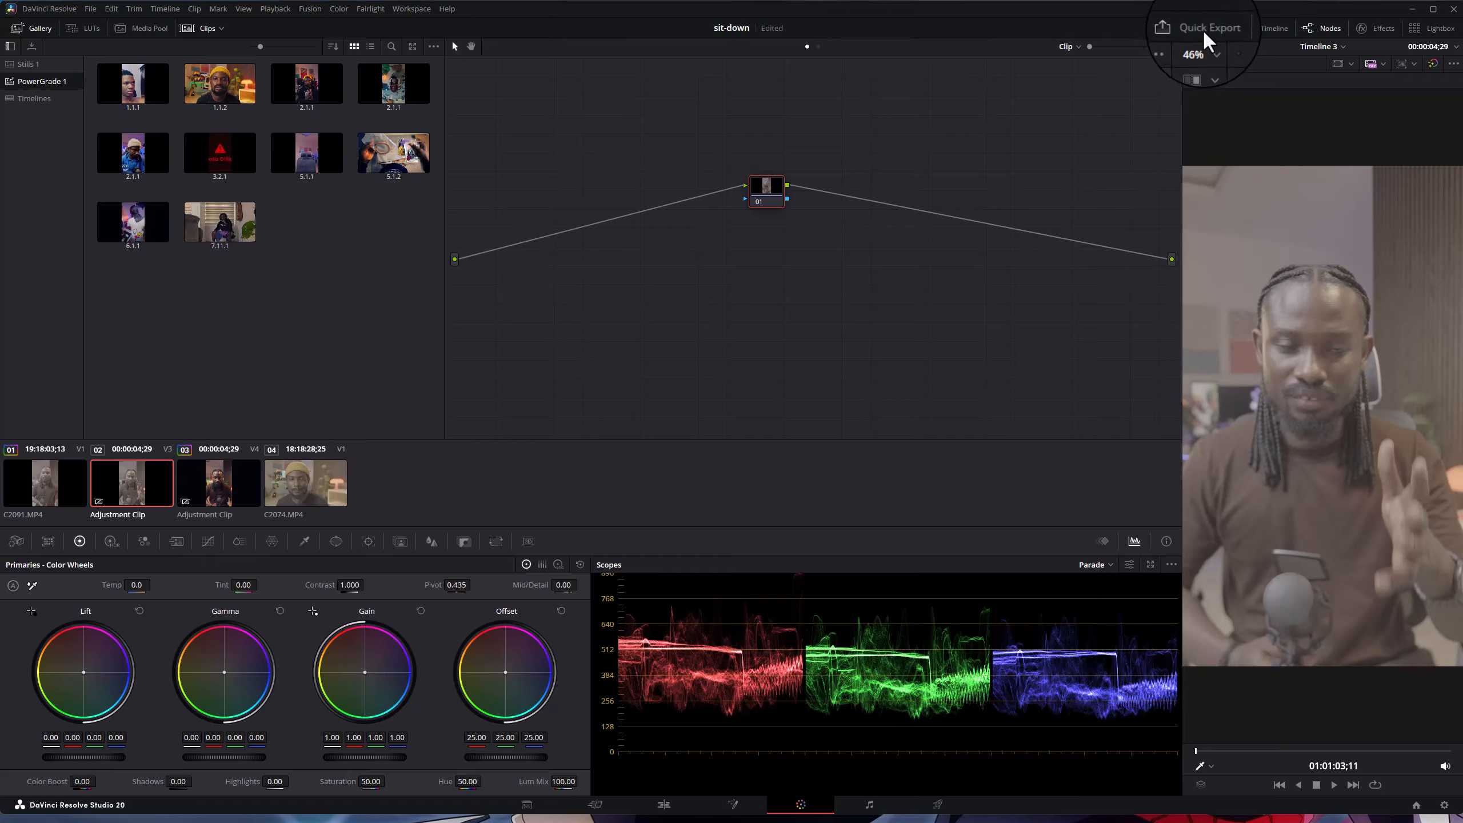
- Toggle the Color page's mini timeline, leave it shown, and select C2091.MP4 on track V1
click(1274, 28)
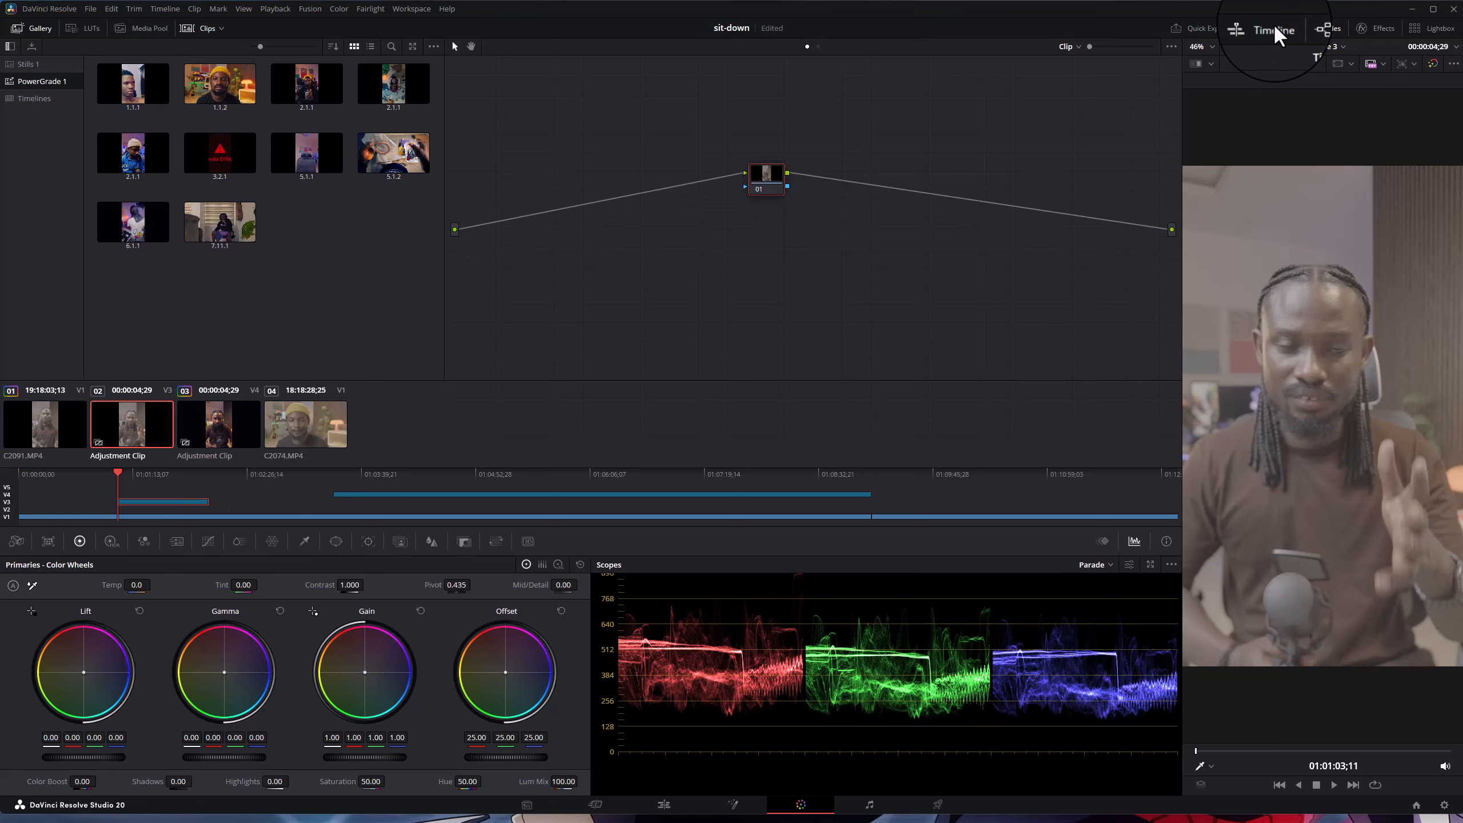
click(1274, 27)
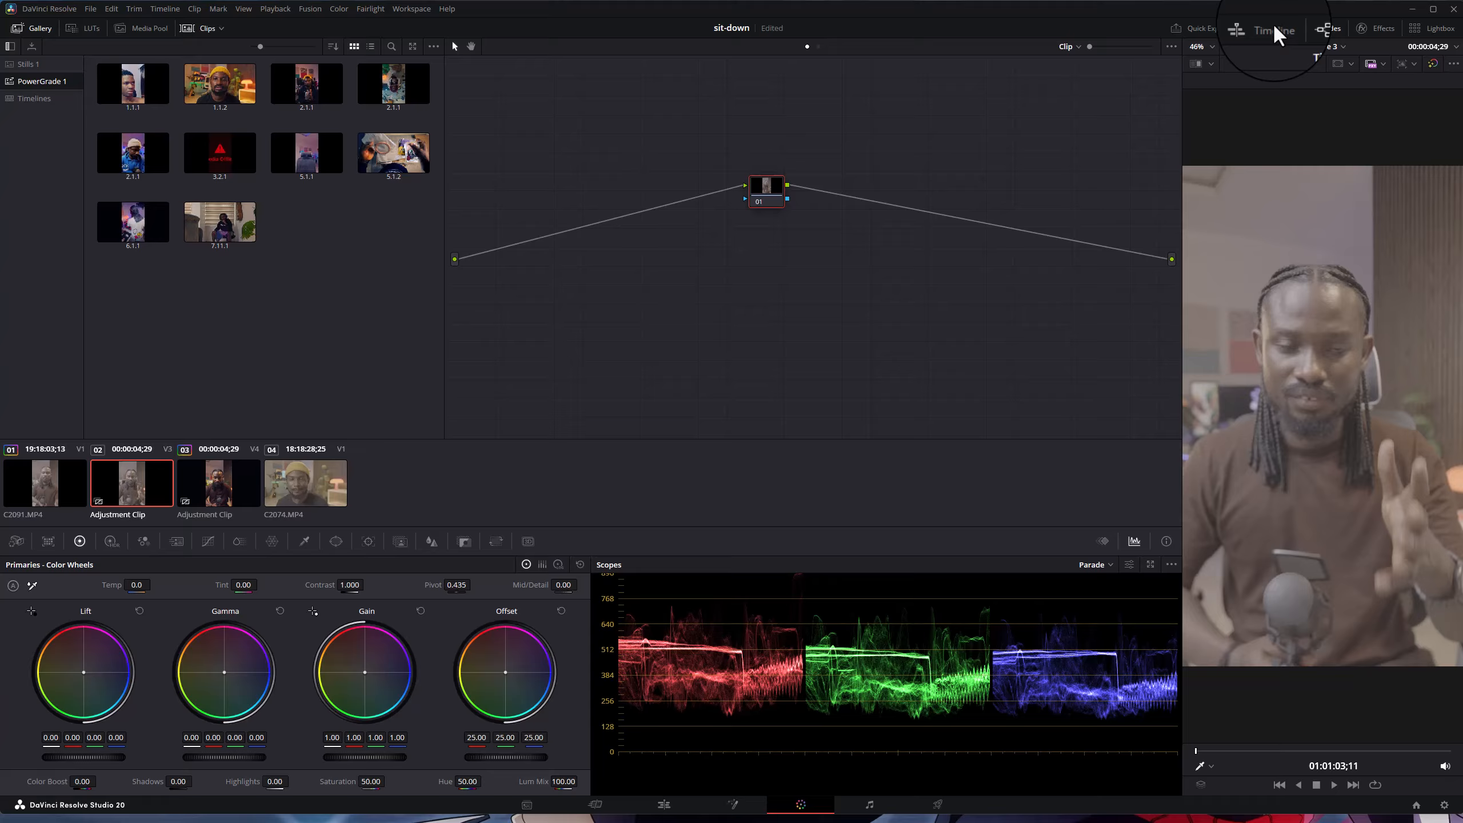
click(1274, 27)
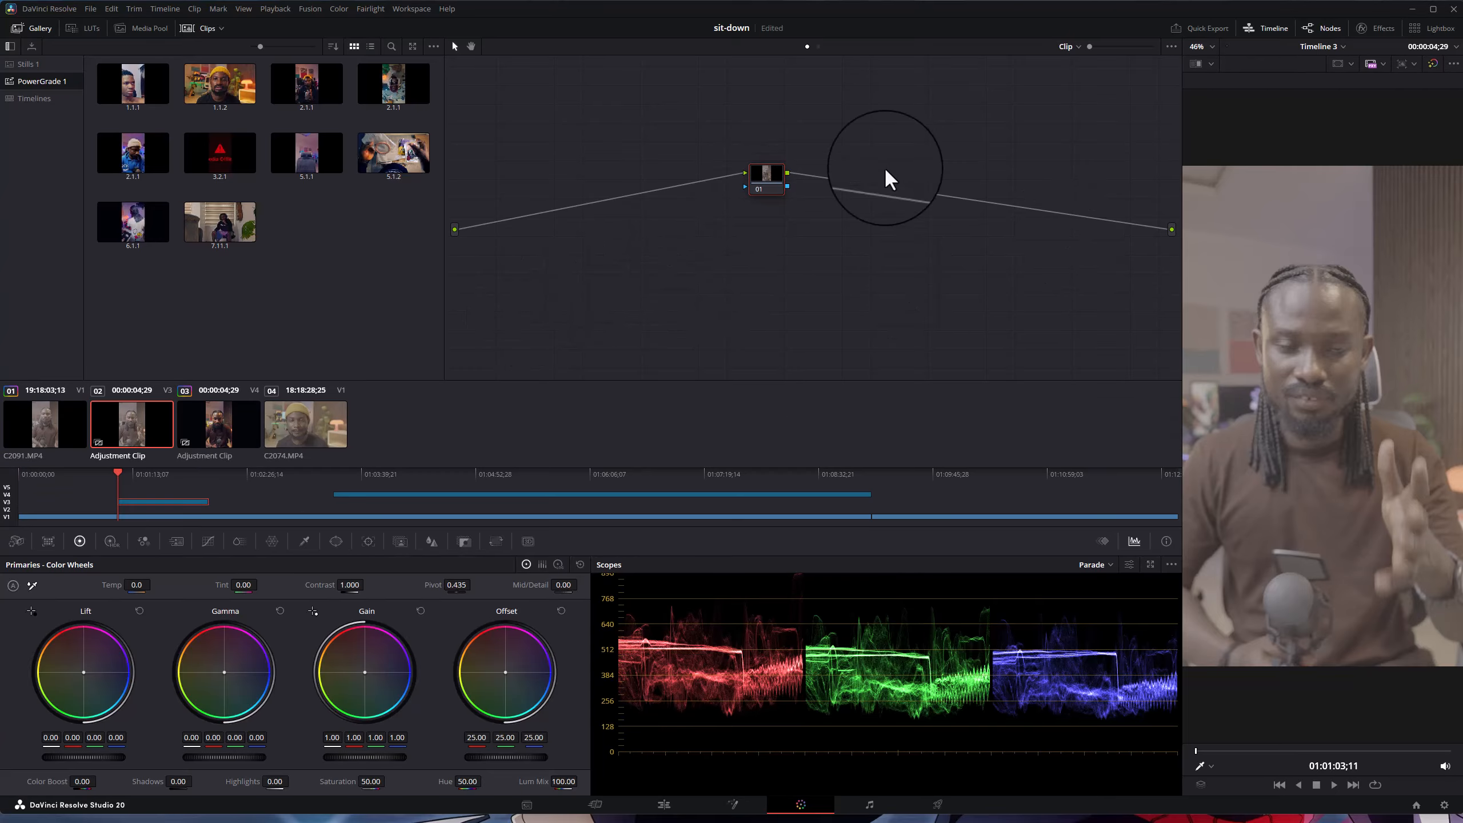
click(1277, 31)
click(1276, 31)
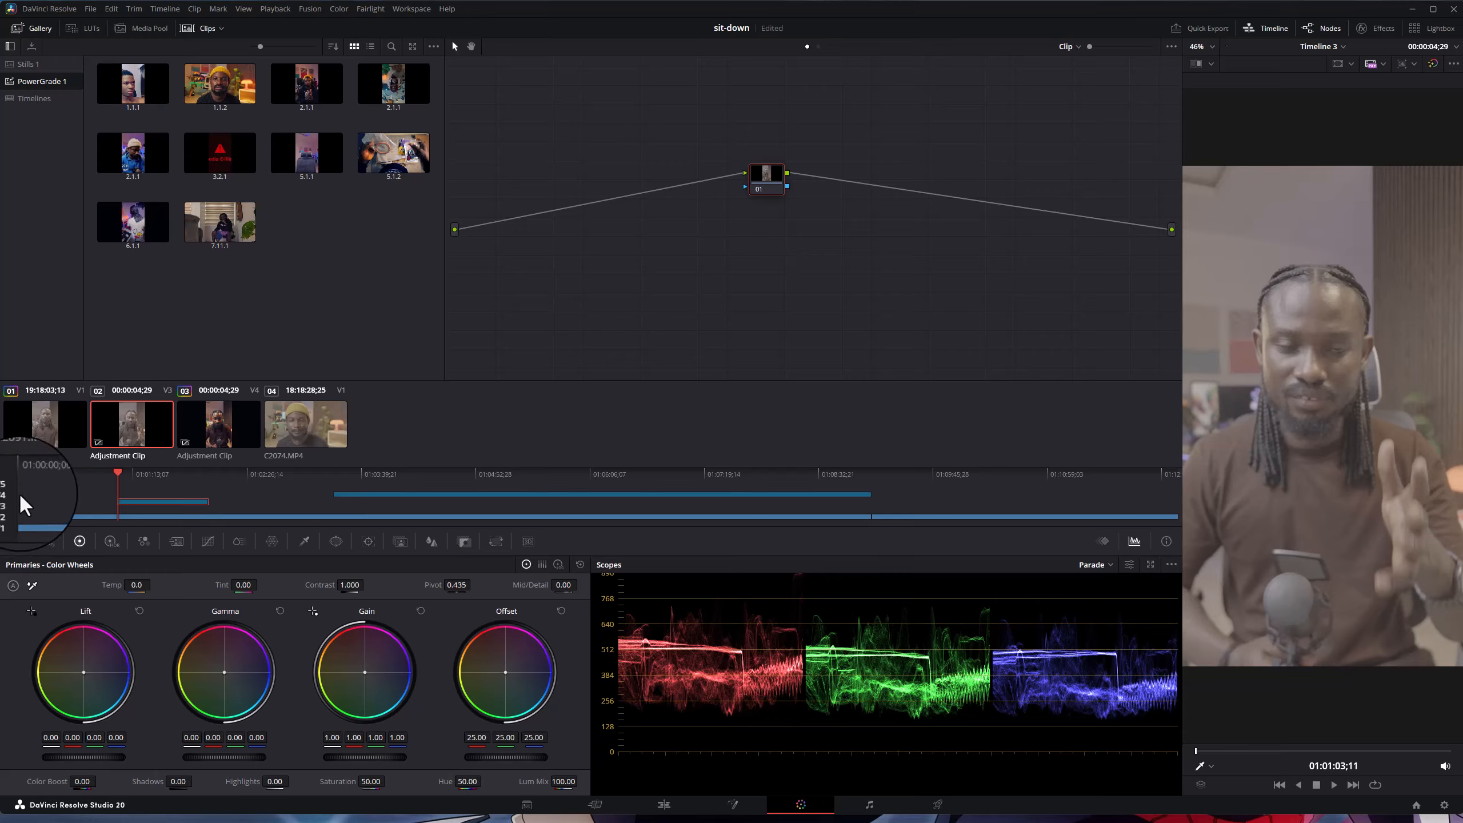
click(219, 517)
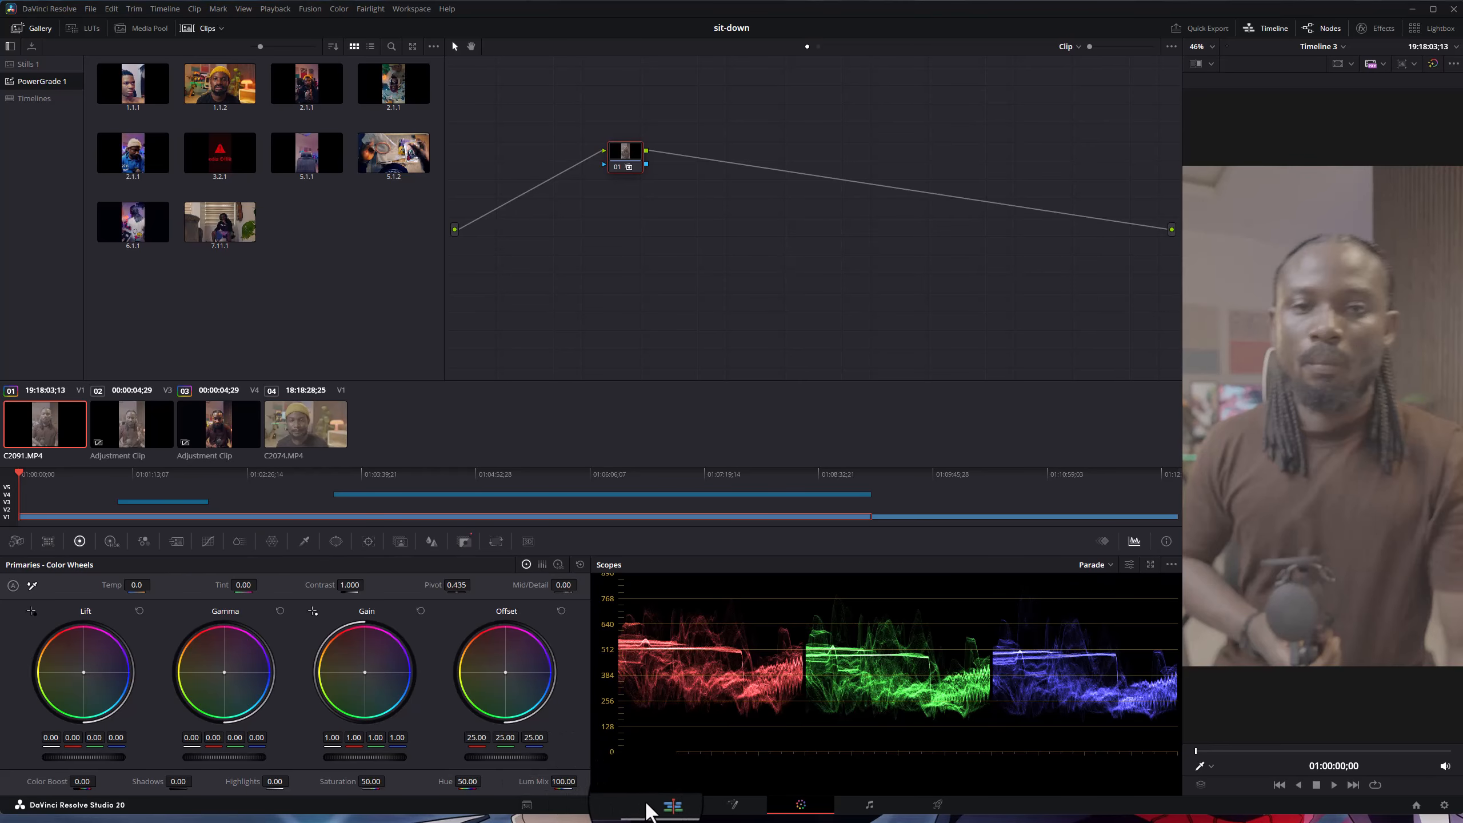
- On the Edit page, set the clip color of C2091.MP4 in Timeline 3 to Apricot
click(663, 806)
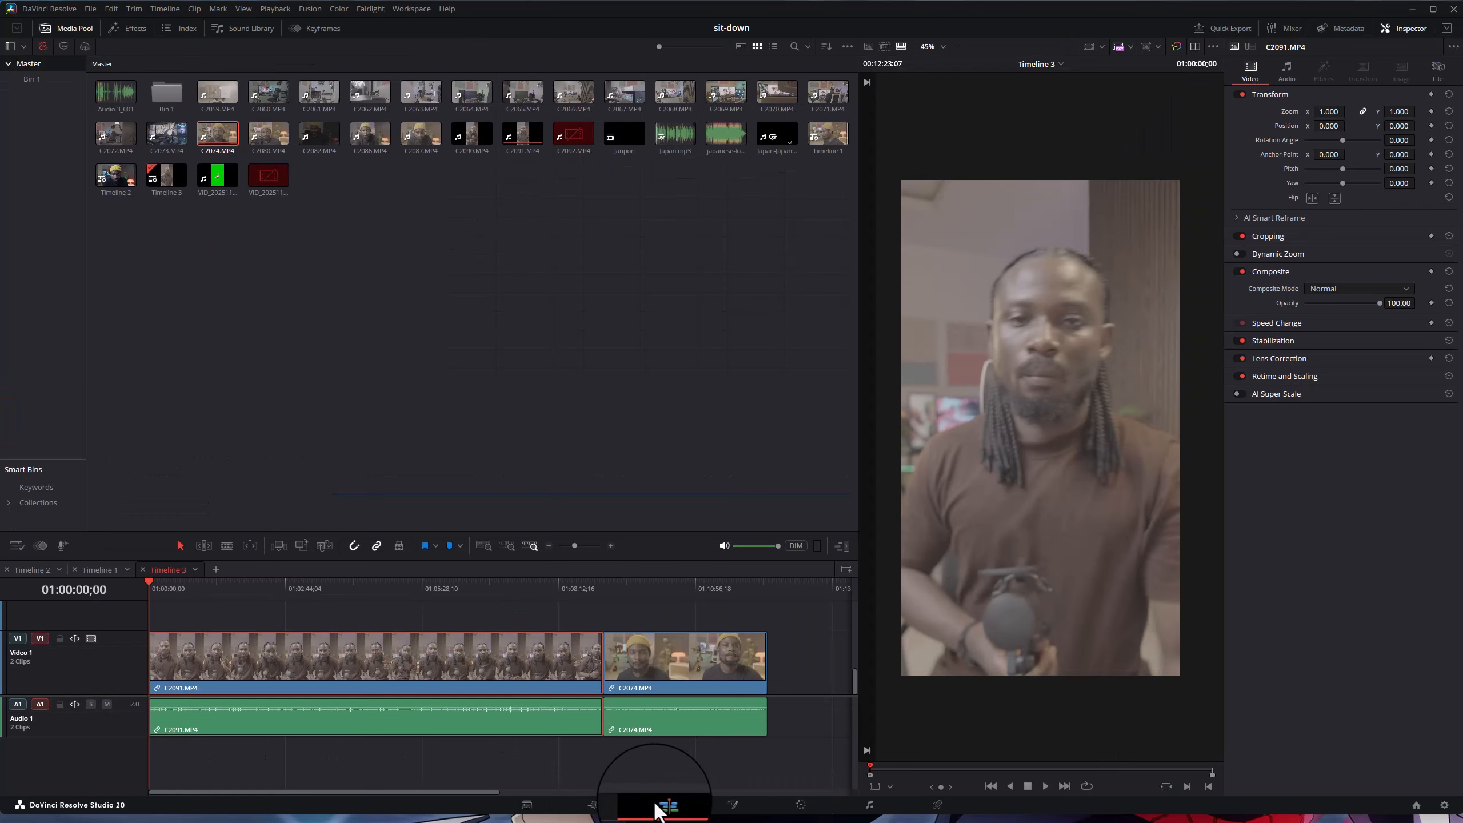
right_click(472, 668)
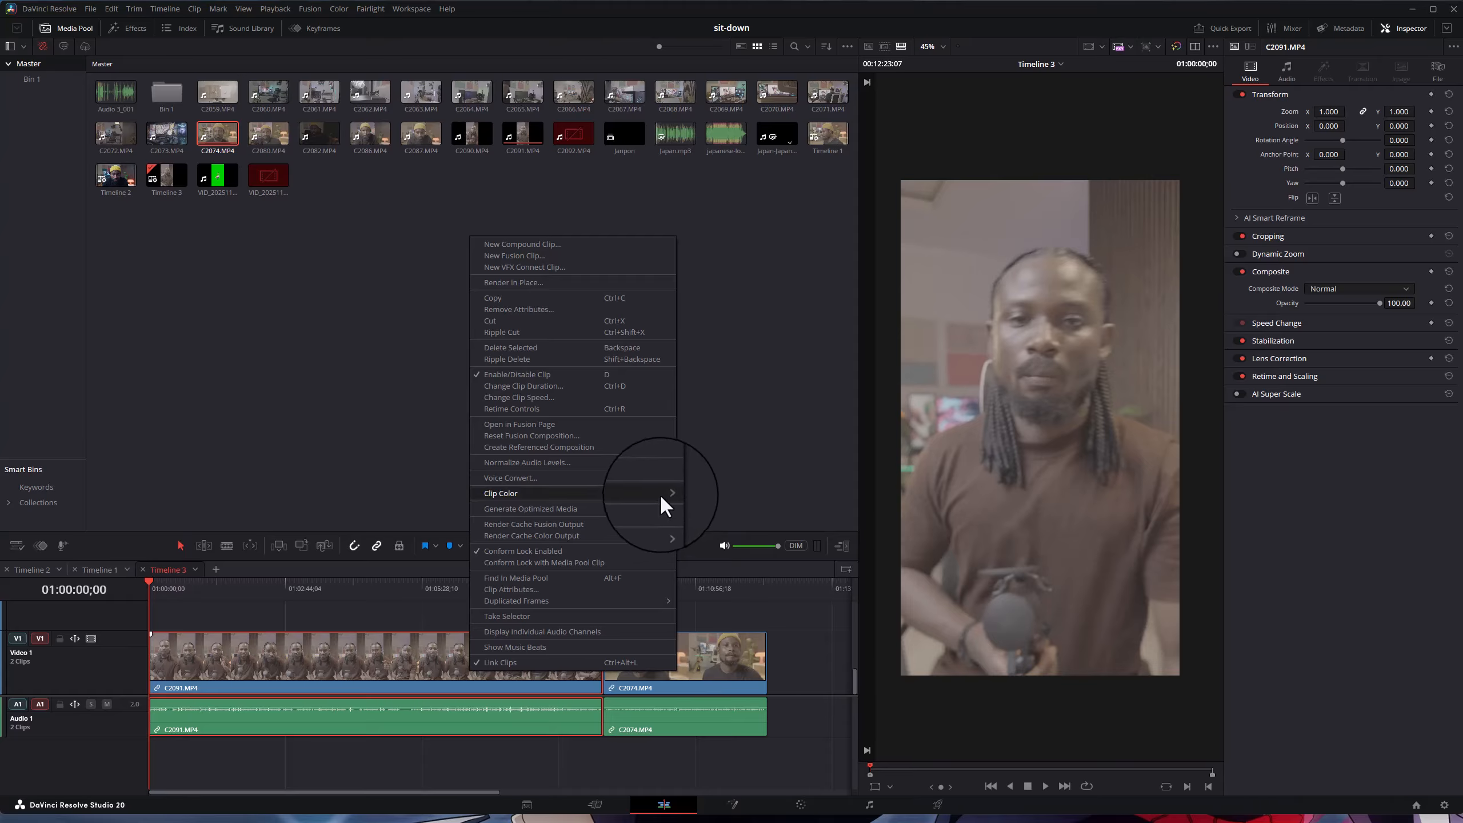
mouse_move(662, 491)
click(734, 517)
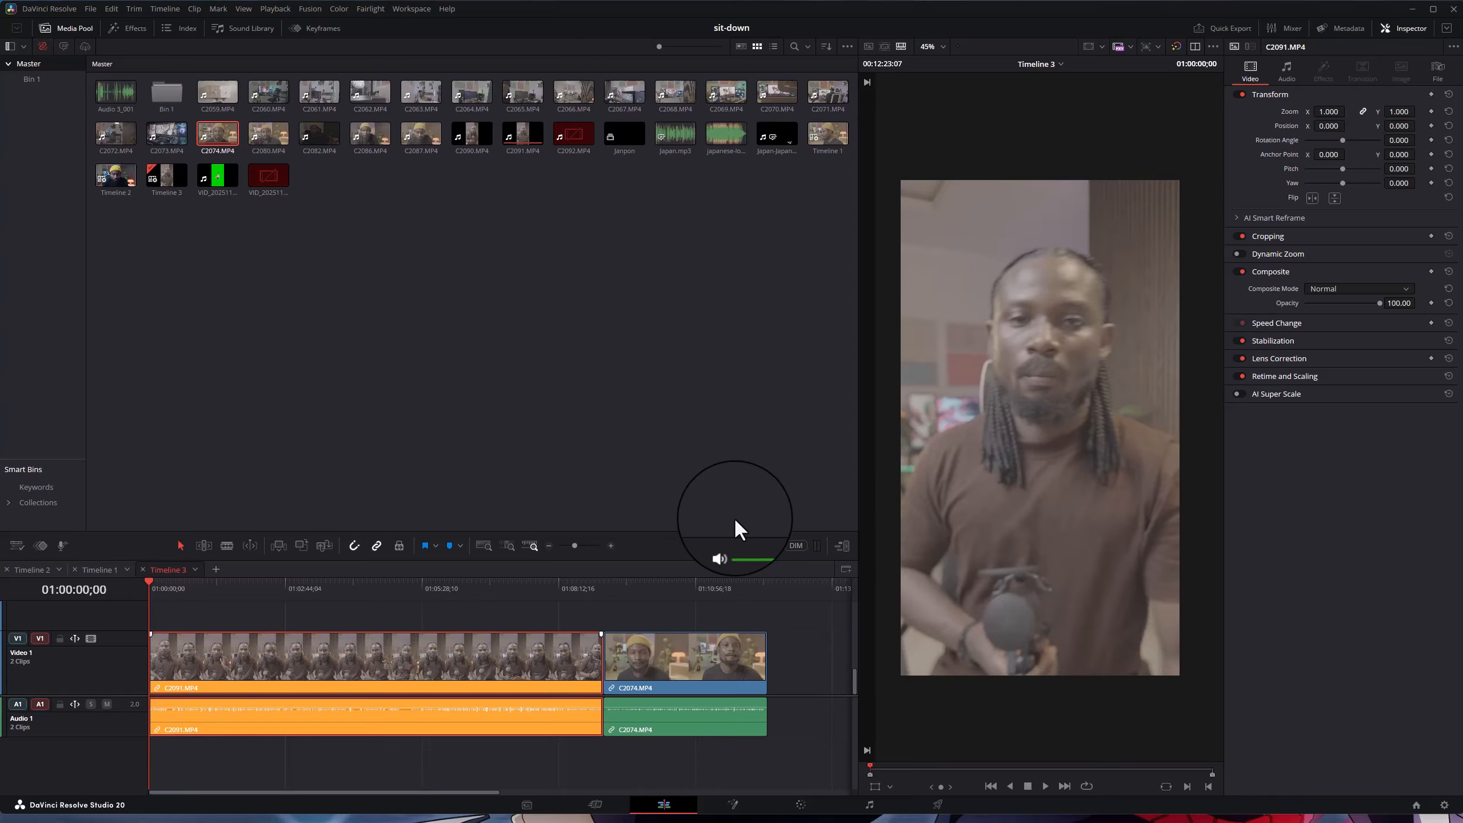
- Move the short adjustment clip from Video 3 down to Video 2 and set its clip color to Violet
click(679, 644)
scroll(348, 604, up, 3)
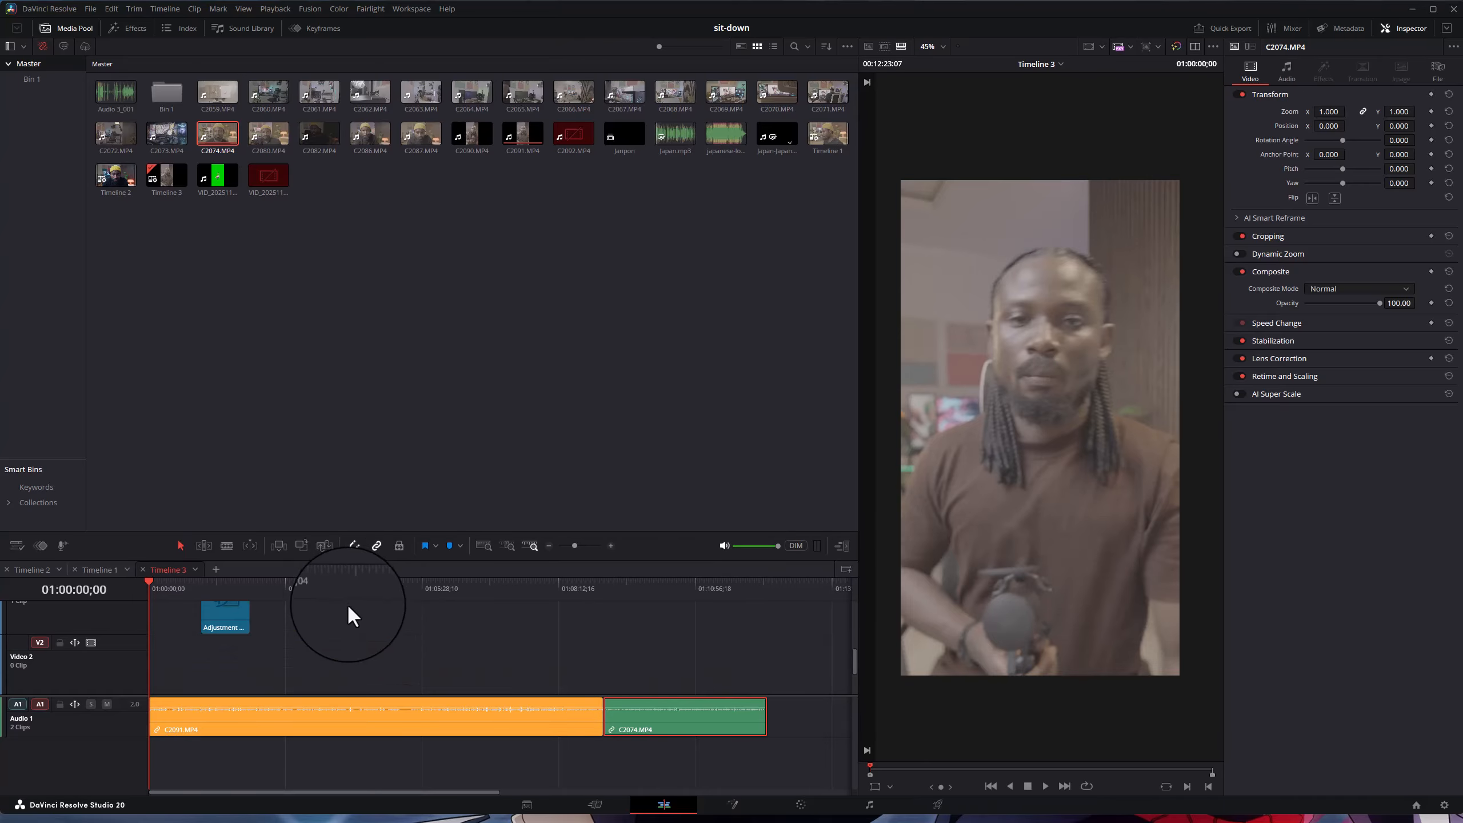
scroll(238, 636, down, 1)
drag(228, 624, 229, 662)
right_click(229, 661)
mouse_move(377, 626)
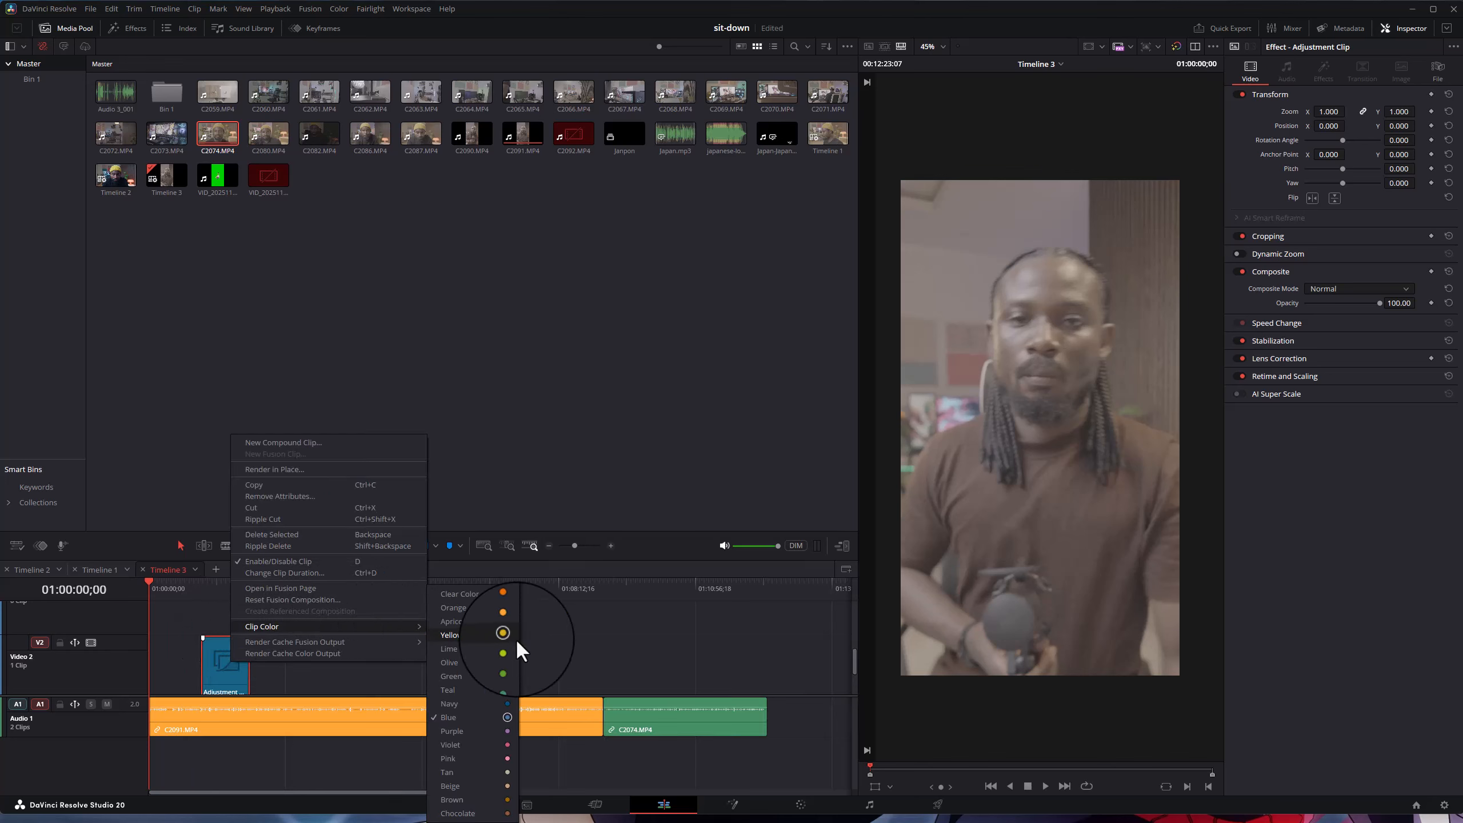
click(503, 743)
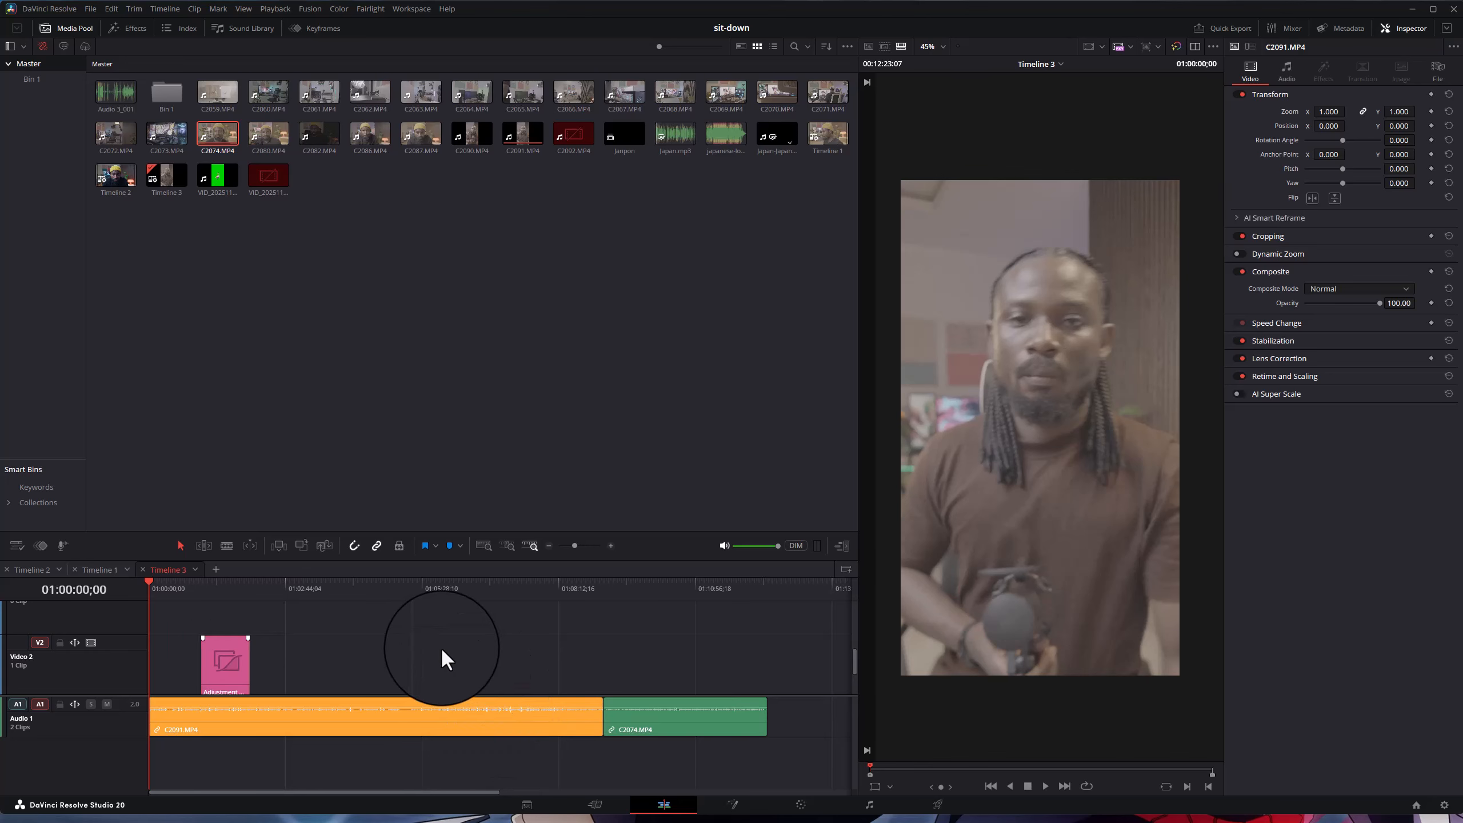
- Set the clip color of C2074.MP4 on Video 1 to Olive and view the colored clips on the Color page
scroll(439, 639, up, 2)
scroll(437, 632, down, 2)
scroll(633, 652, up, 2)
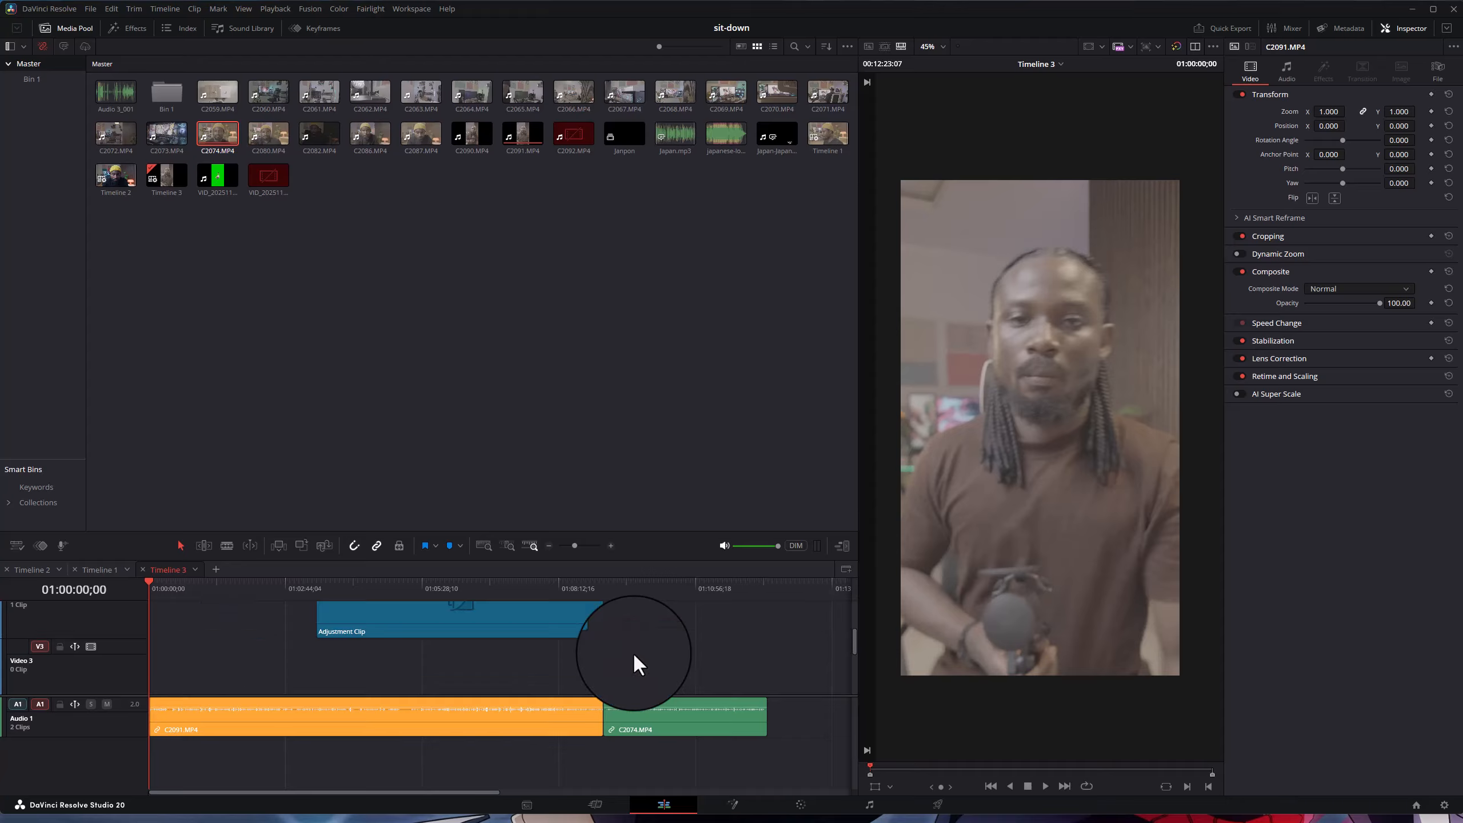
scroll(633, 652, down, 2)
right_click(645, 668)
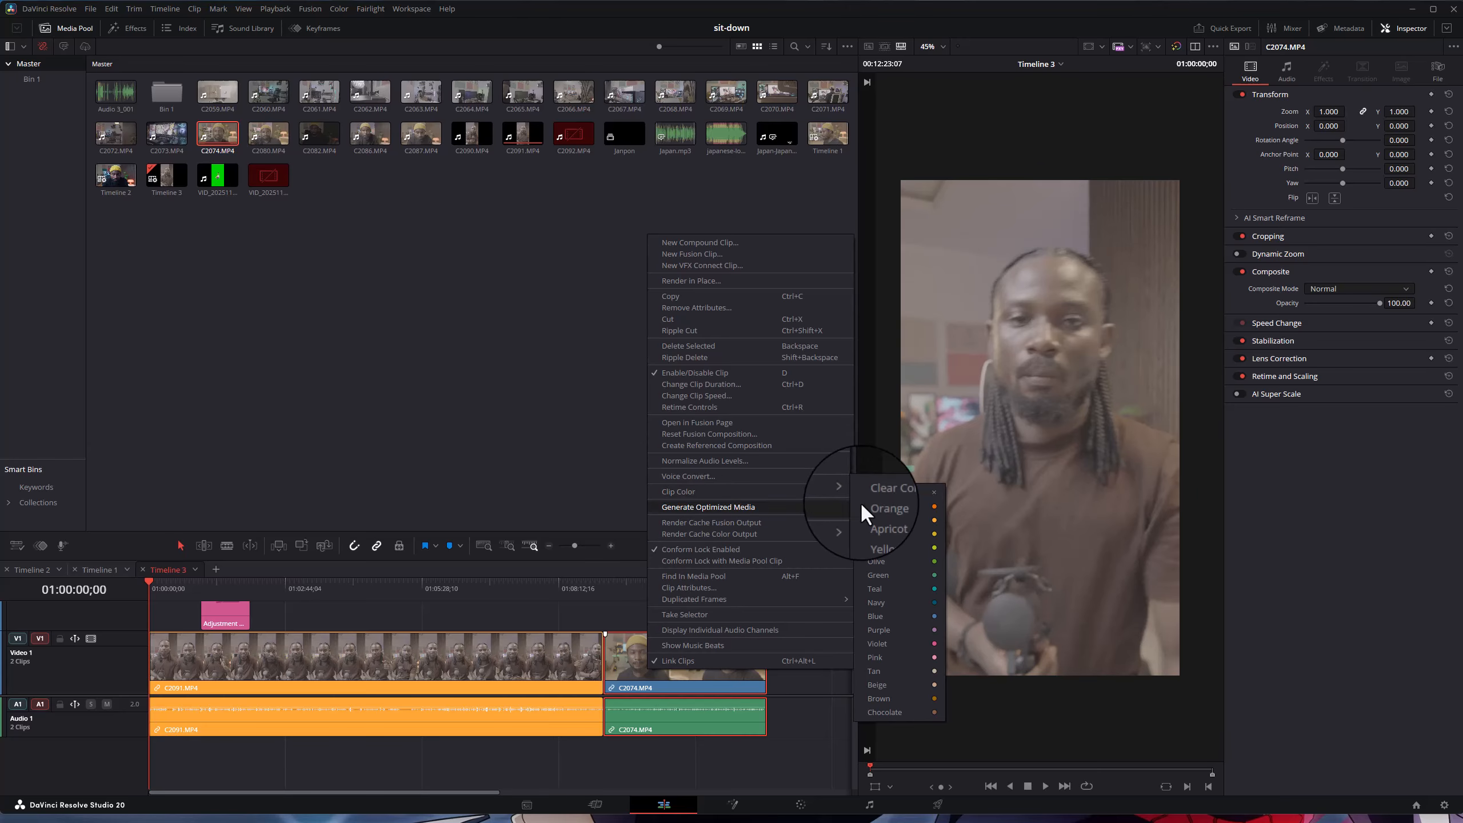
click(923, 561)
click(799, 623)
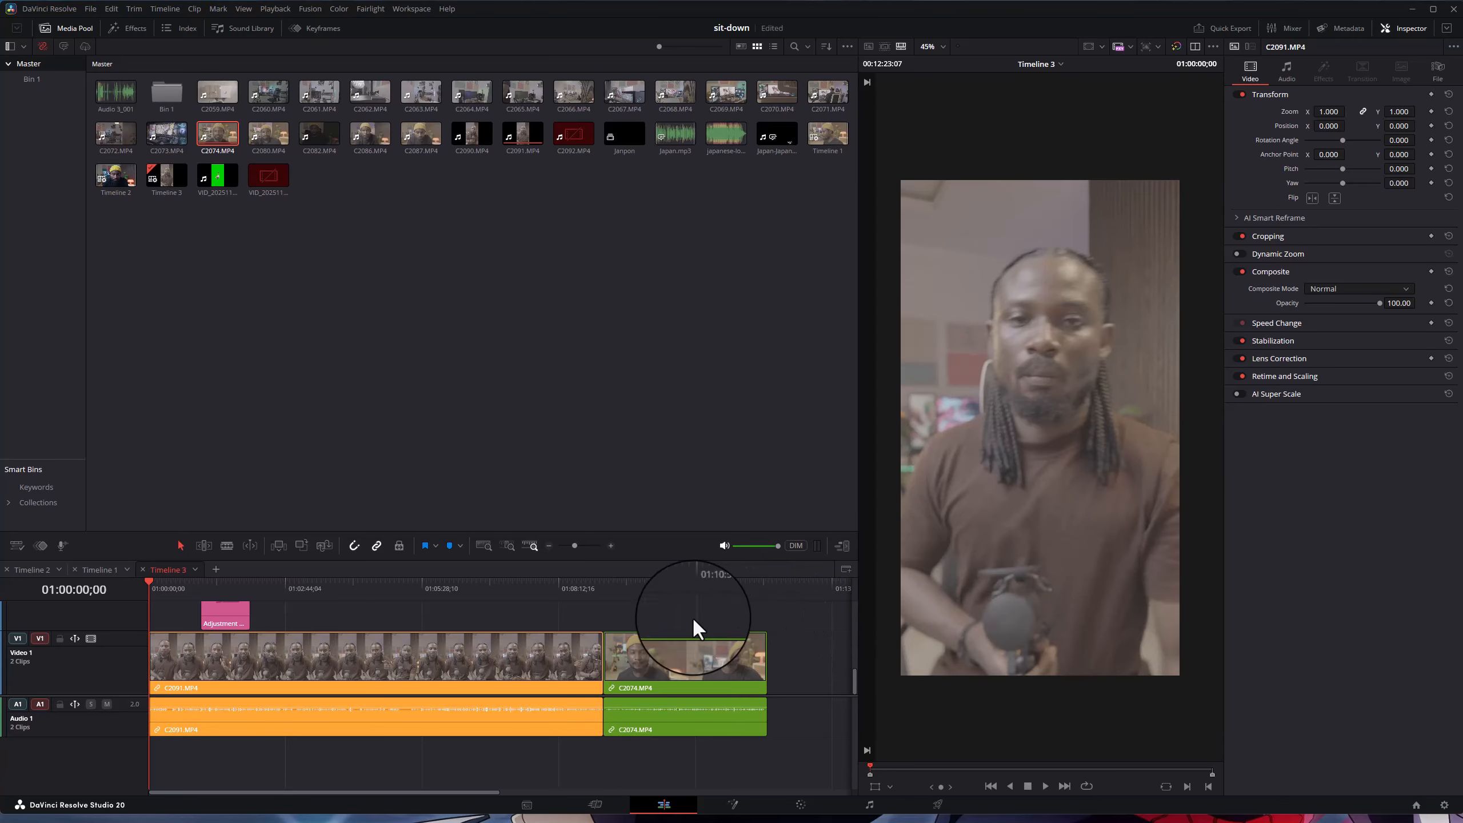
click(800, 805)
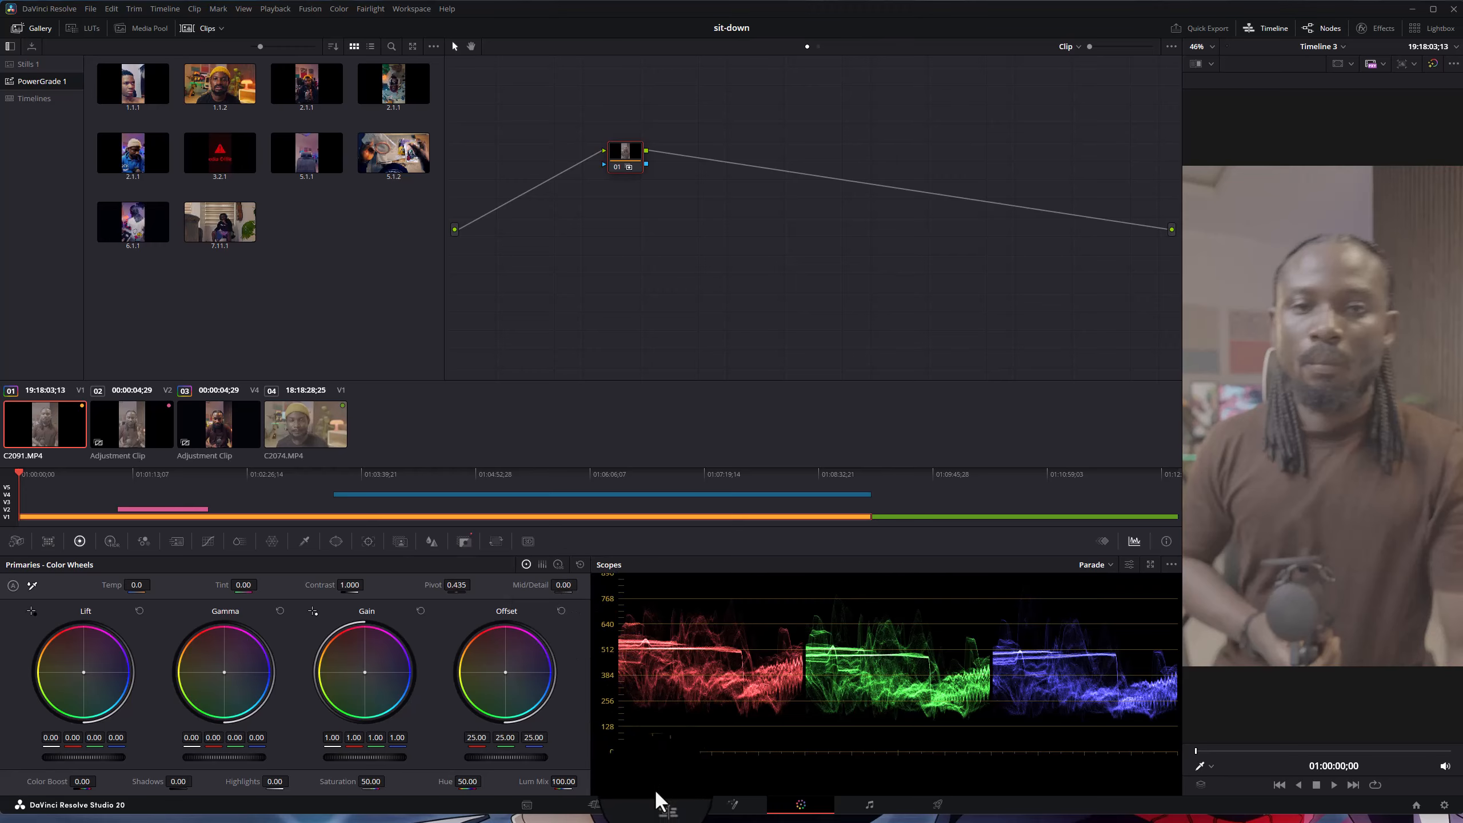
- On the Edit page, extend both ends of the Video 2 adjustment clip to span the full length of C2091.MP4
click(664, 805)
drag(201, 614, 147, 616)
drag(249, 614, 601, 637)
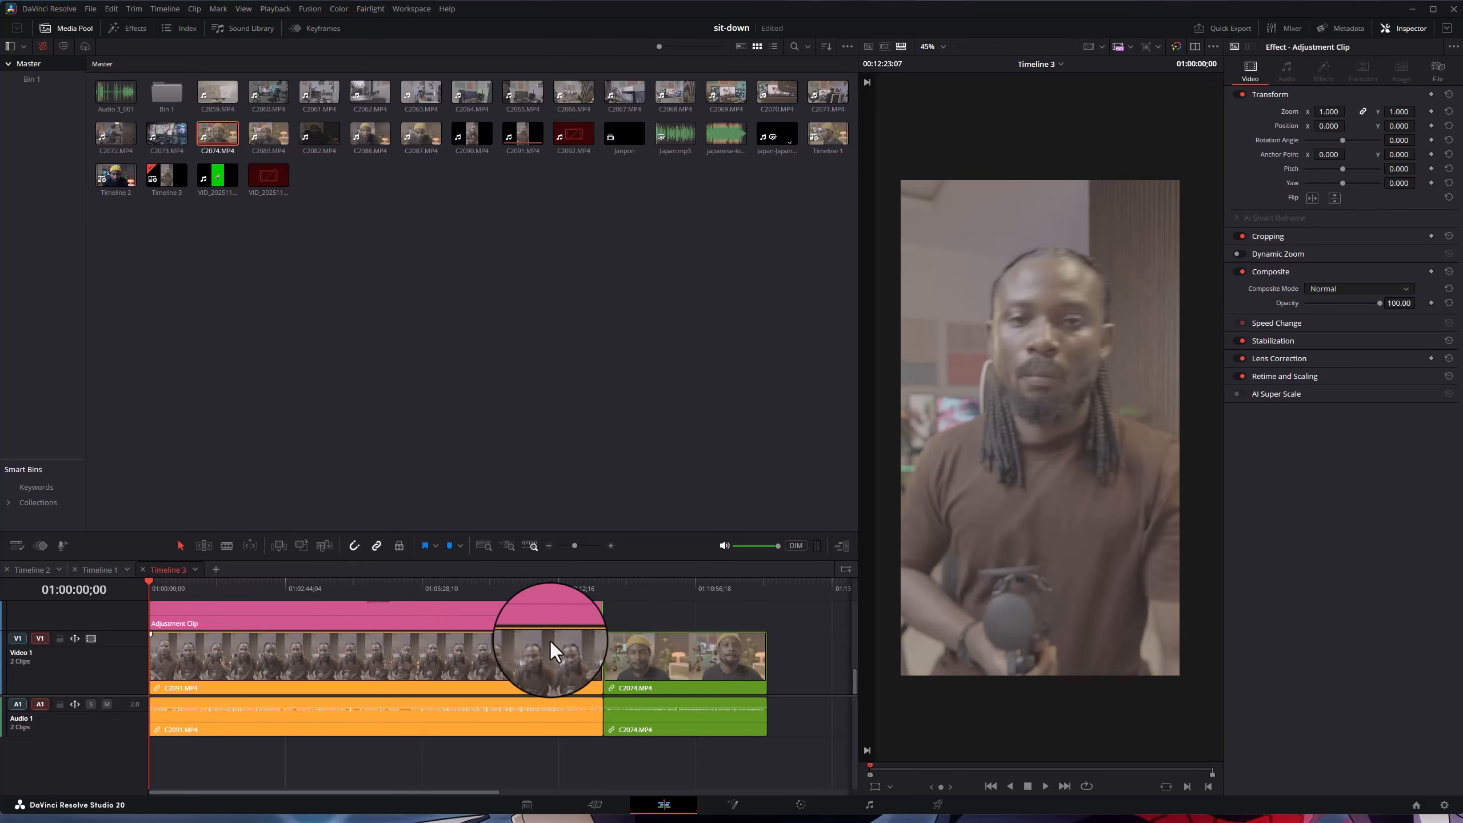
- Set the clip color of the Video 2 adjustment clip to Apricot to match C2091.MP4, and keep it selected
right_click(445, 611)
mouse_move(570, 575)
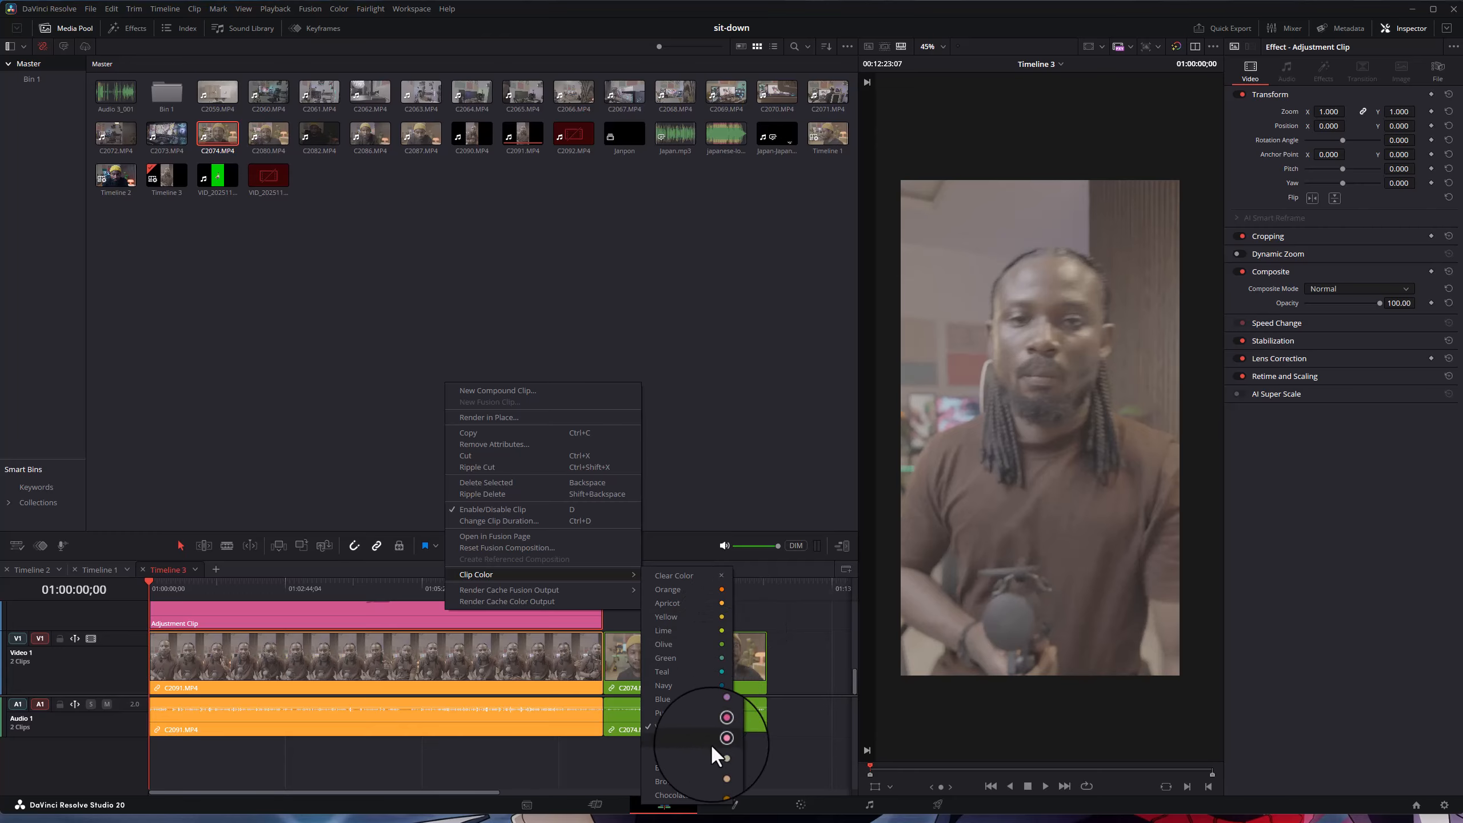
click(713, 604)
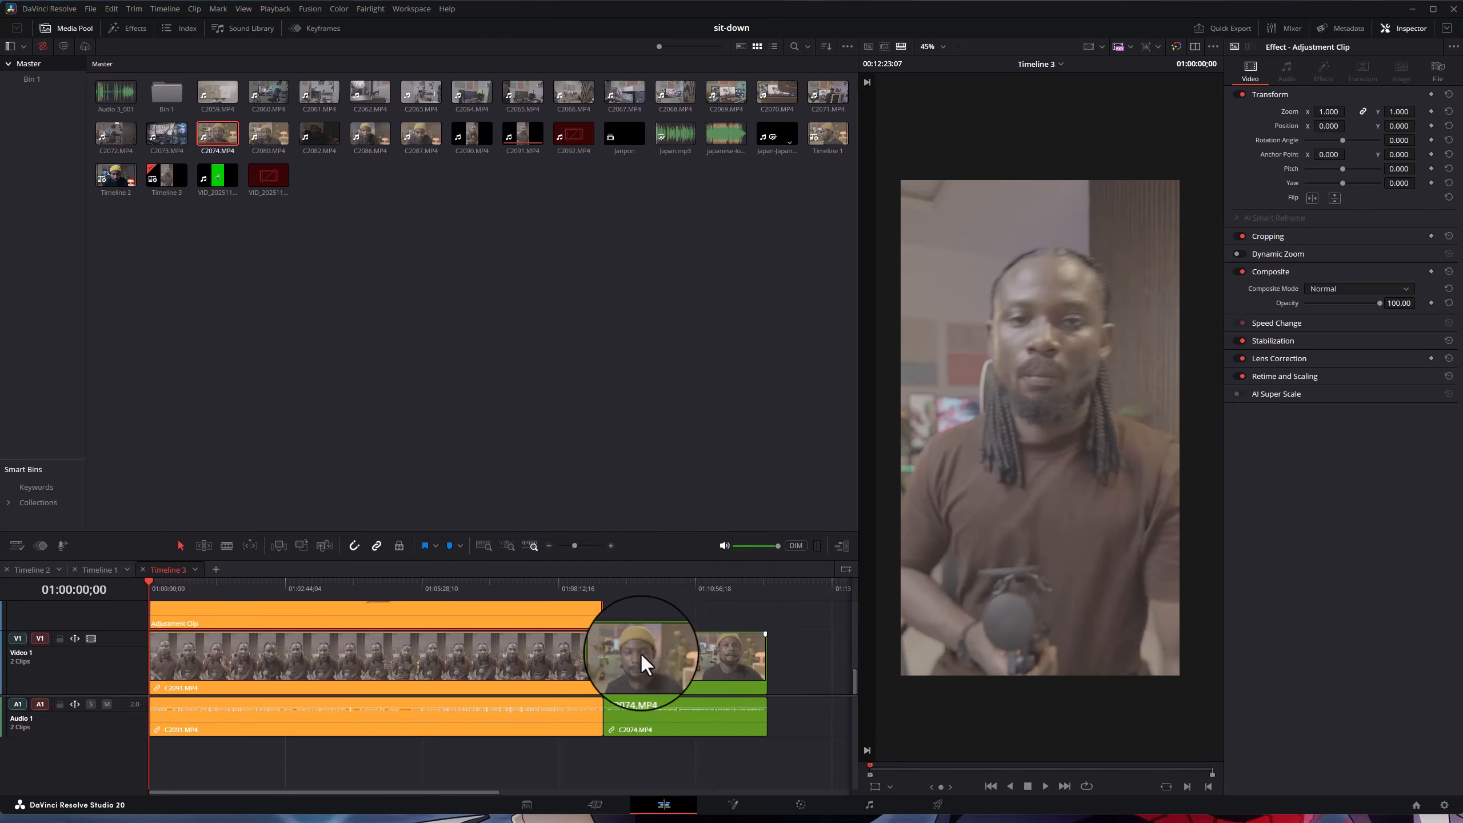
click(548, 684)
click(467, 613)
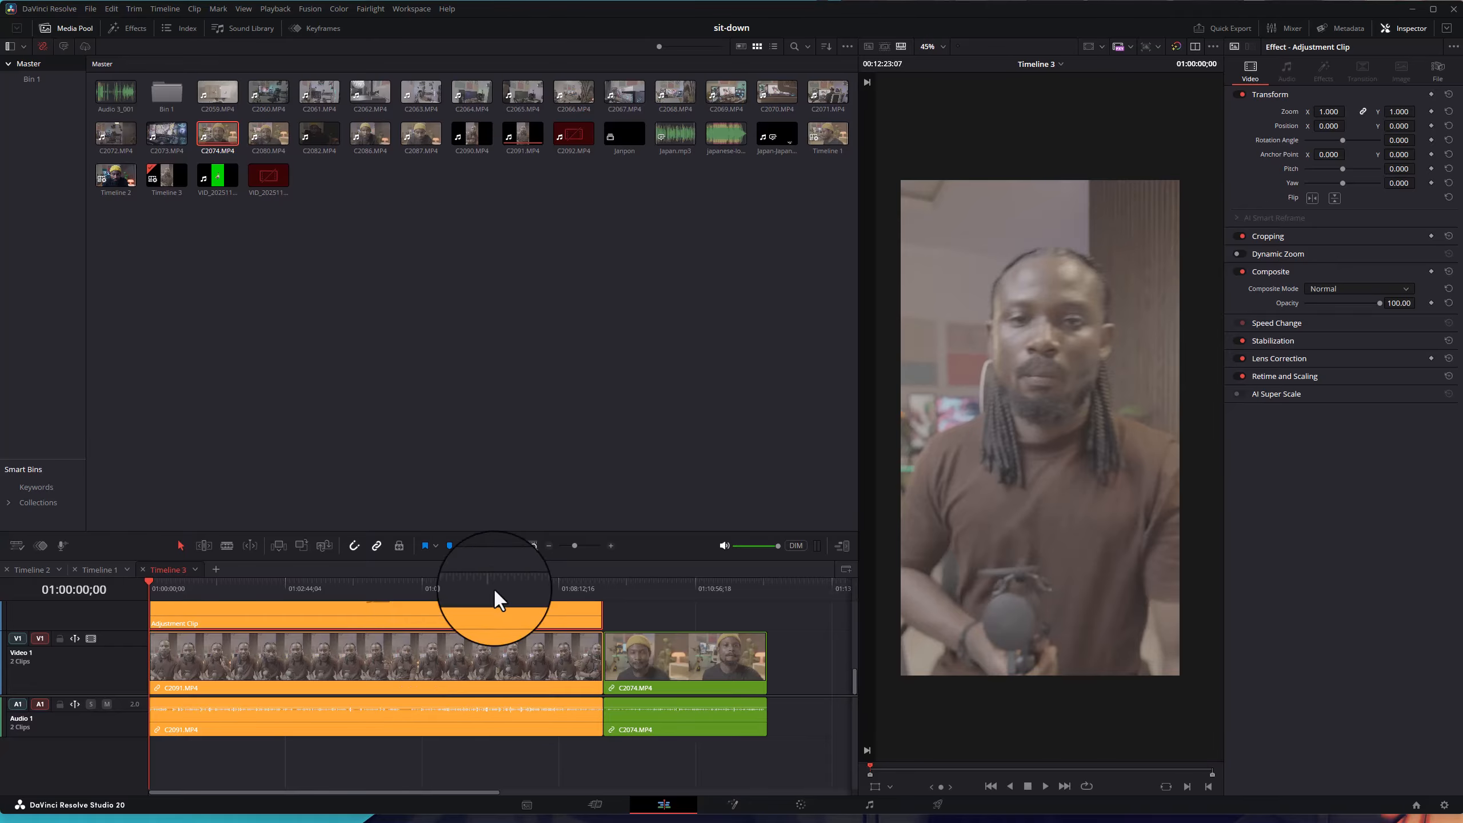
- On the Color page, move the playhead to about 01:00:39;26, and hide and reshow the node graph
click(801, 807)
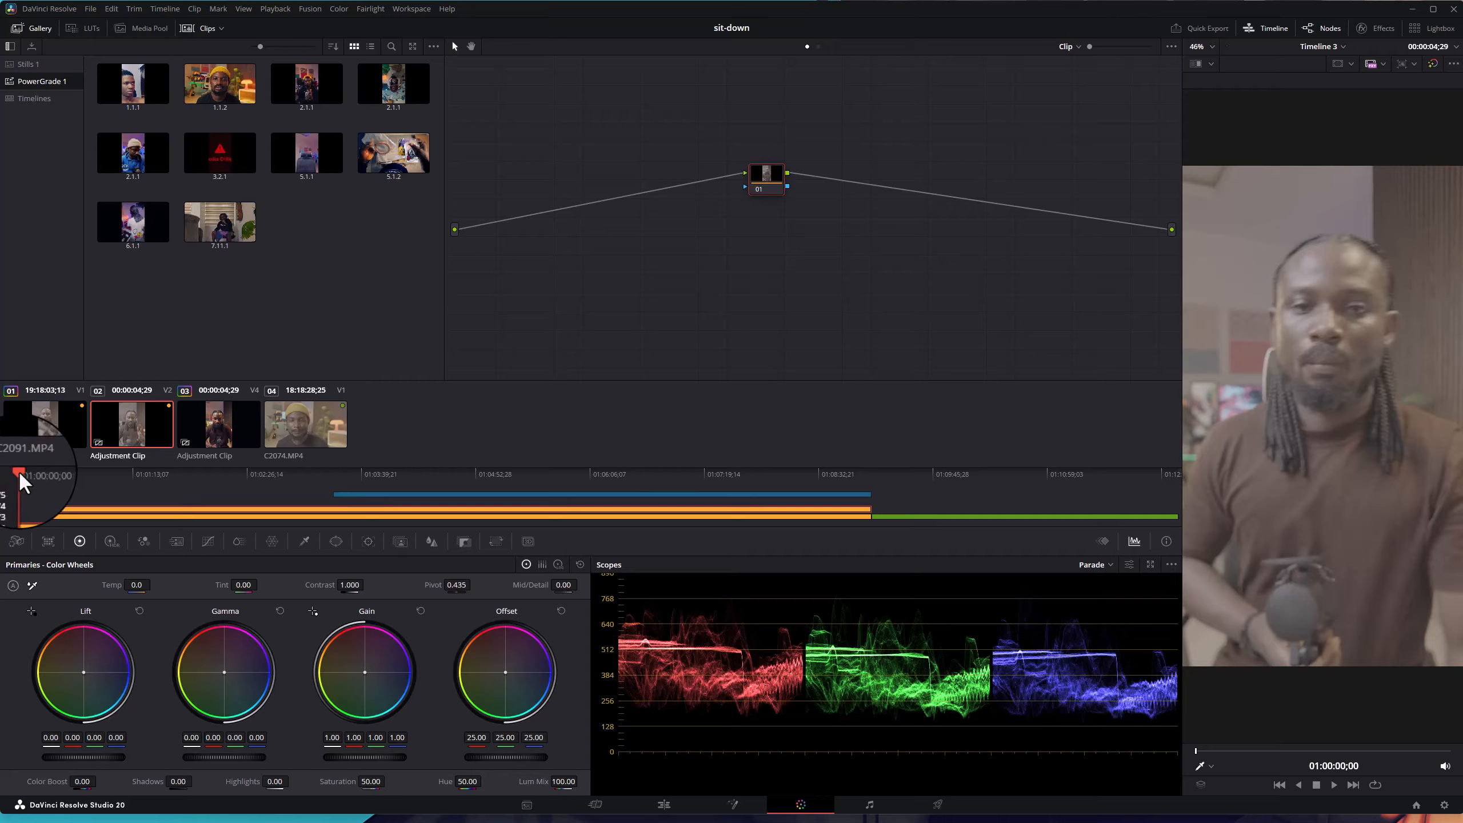
click(80, 474)
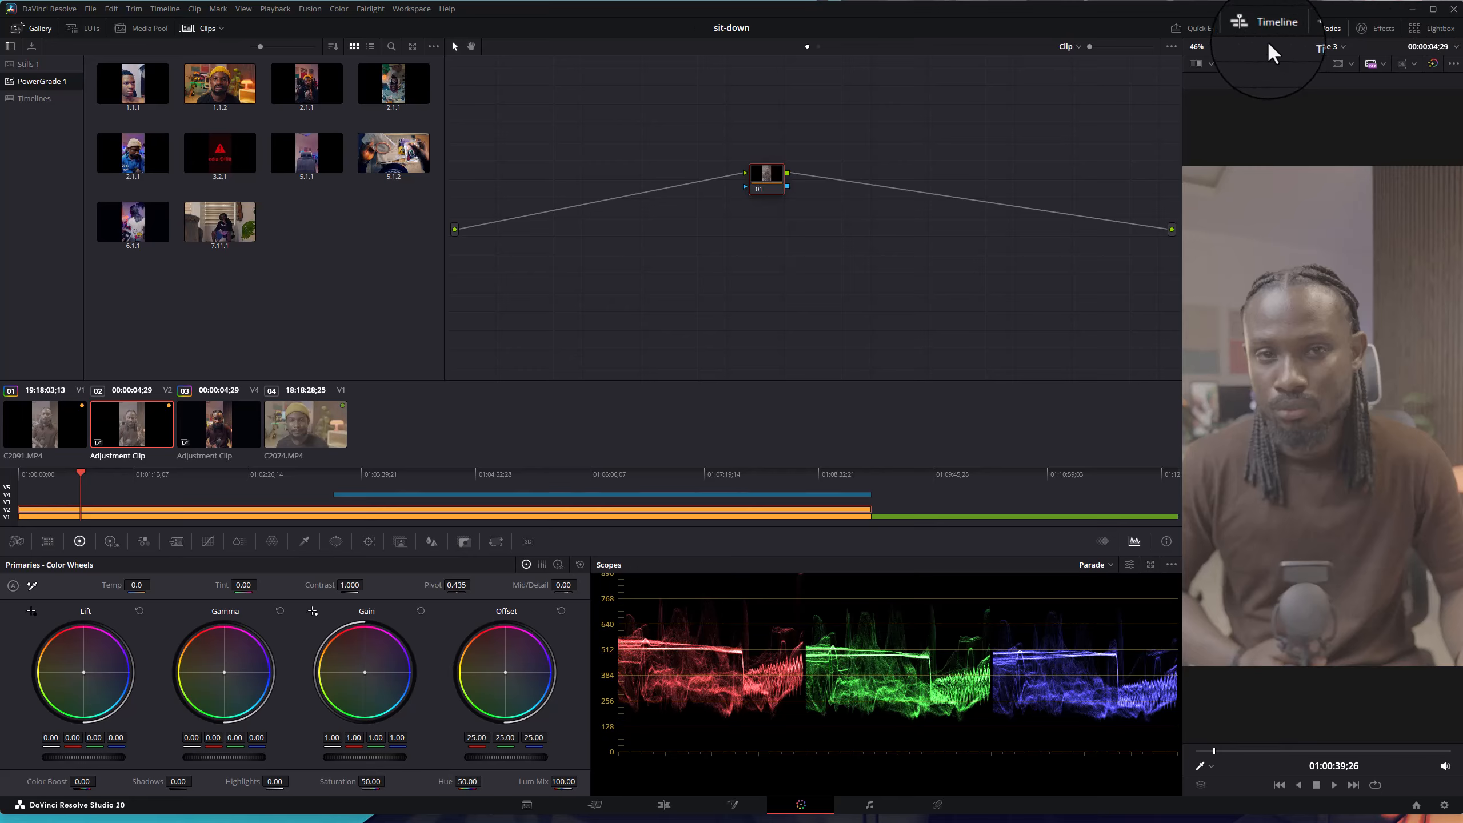
click(1322, 27)
click(1316, 27)
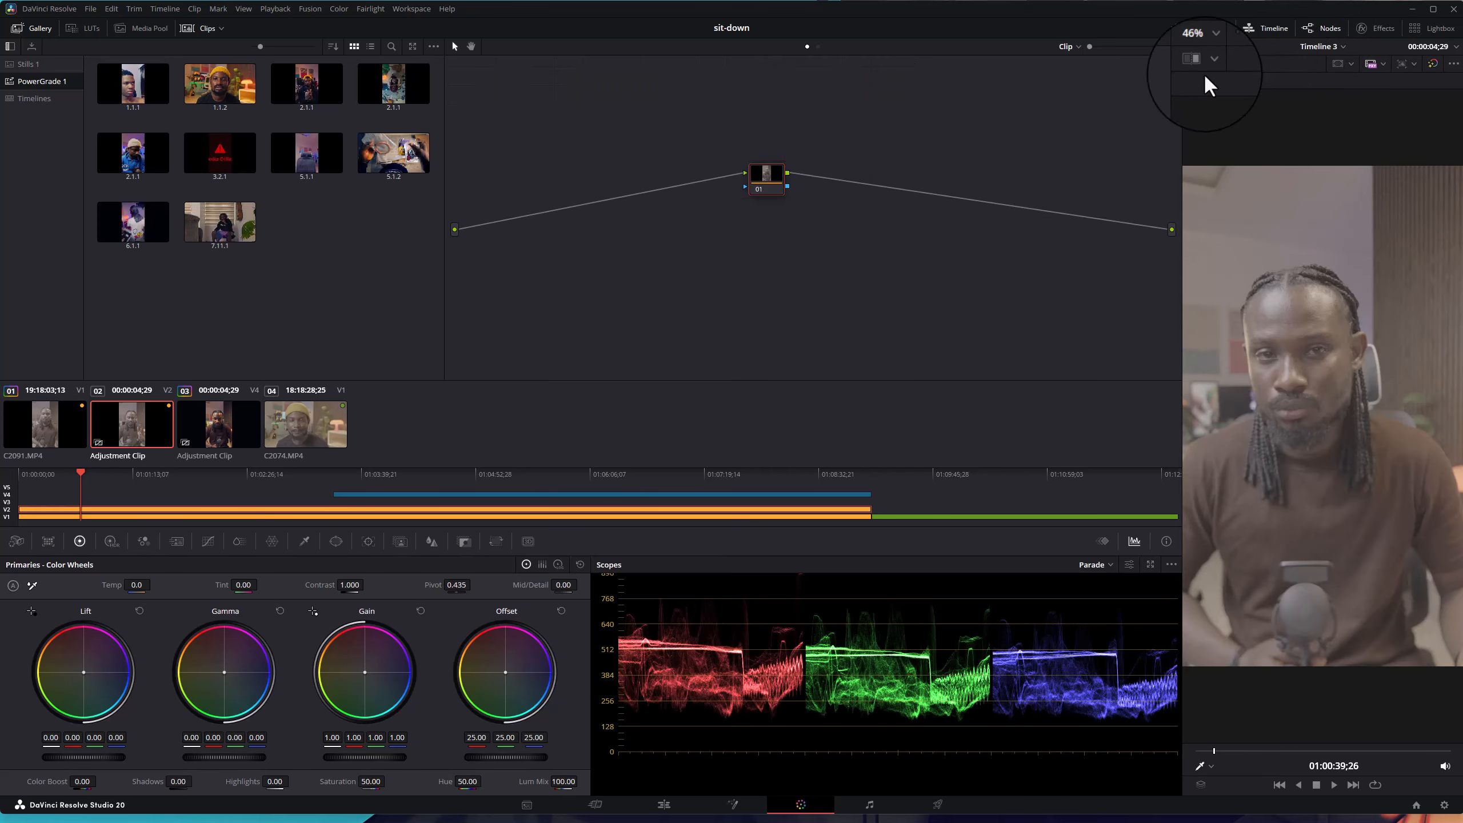
- Move node 01 of adjustment clip 02 toward the graph's source, and toggle the node graph off and on
drag(771, 174, 681, 160)
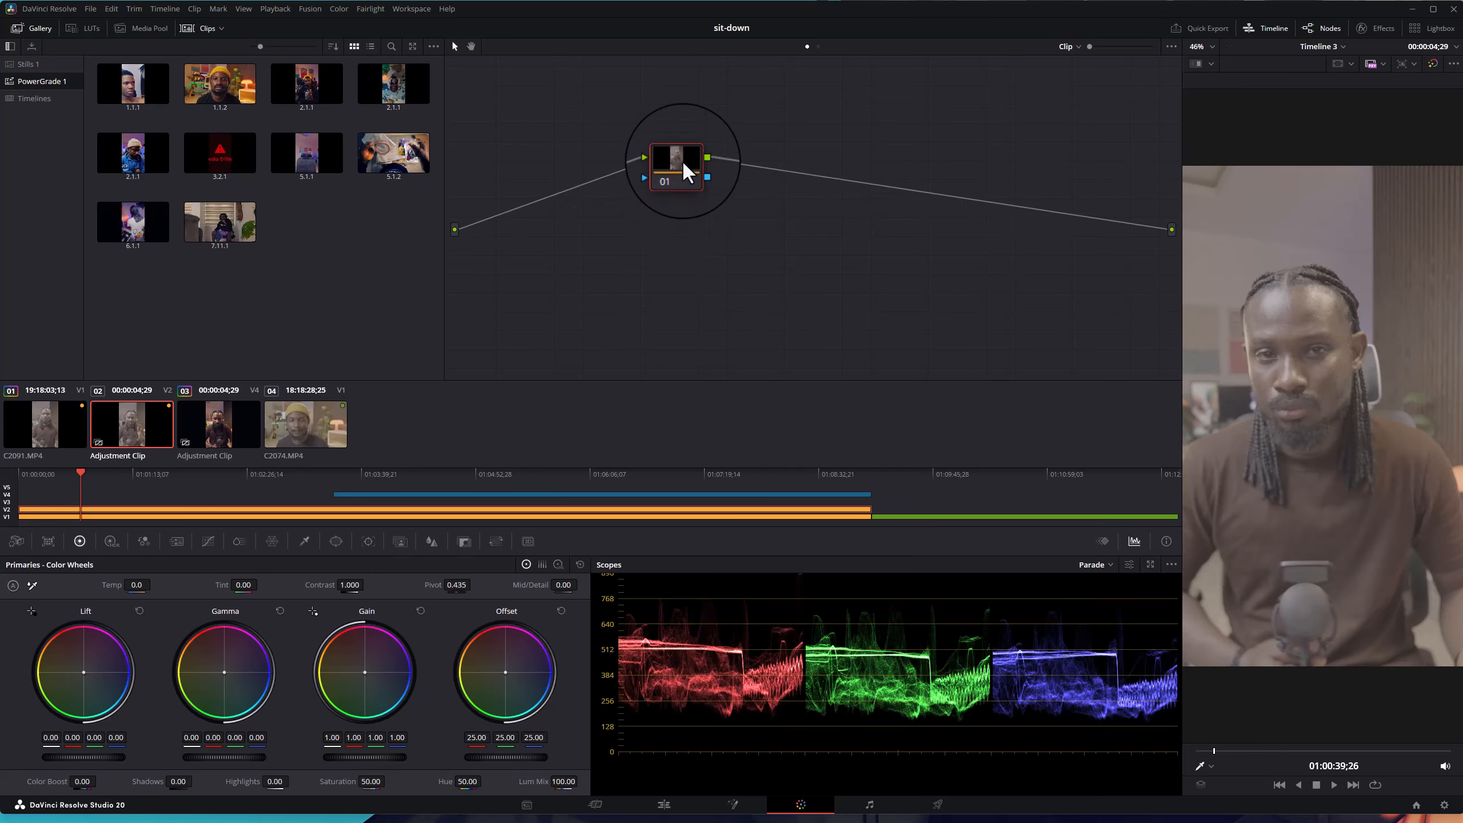
click(1322, 27)
click(1323, 29)
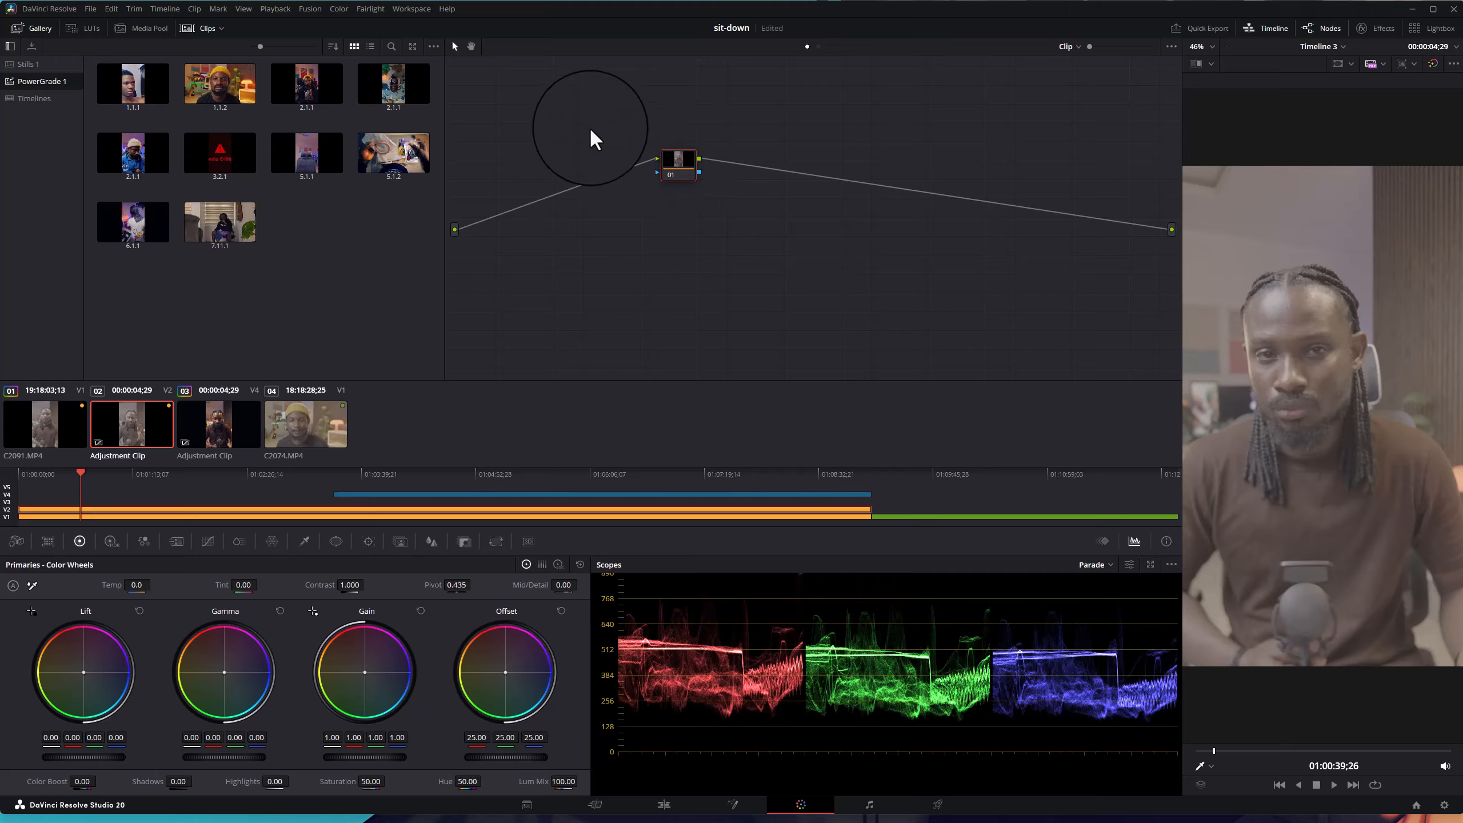
- Shift node 01 closer to the source and delete the connection between node 01 and the graph's output
drag(677, 172, 598, 187)
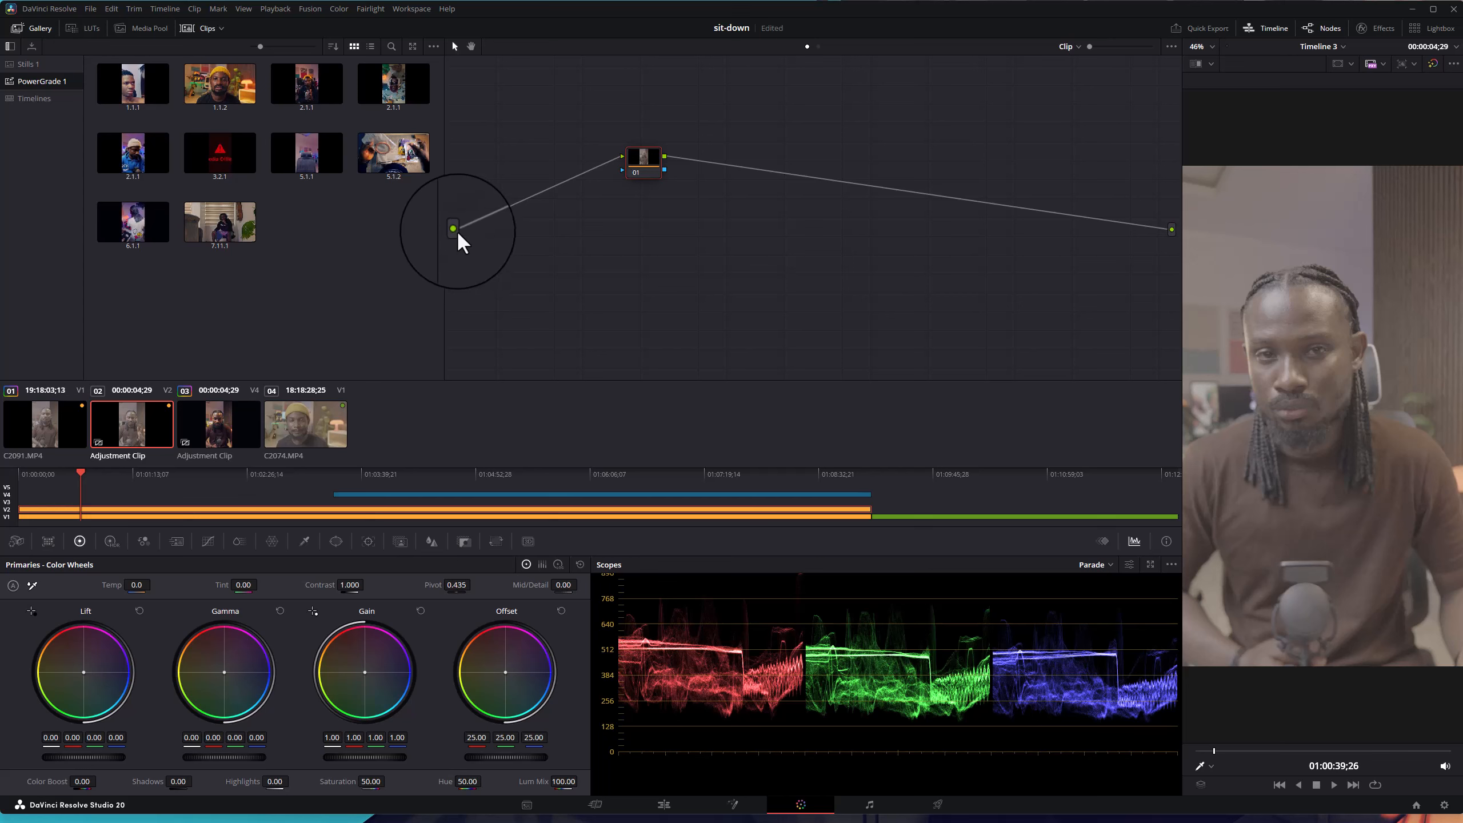
click(718, 164)
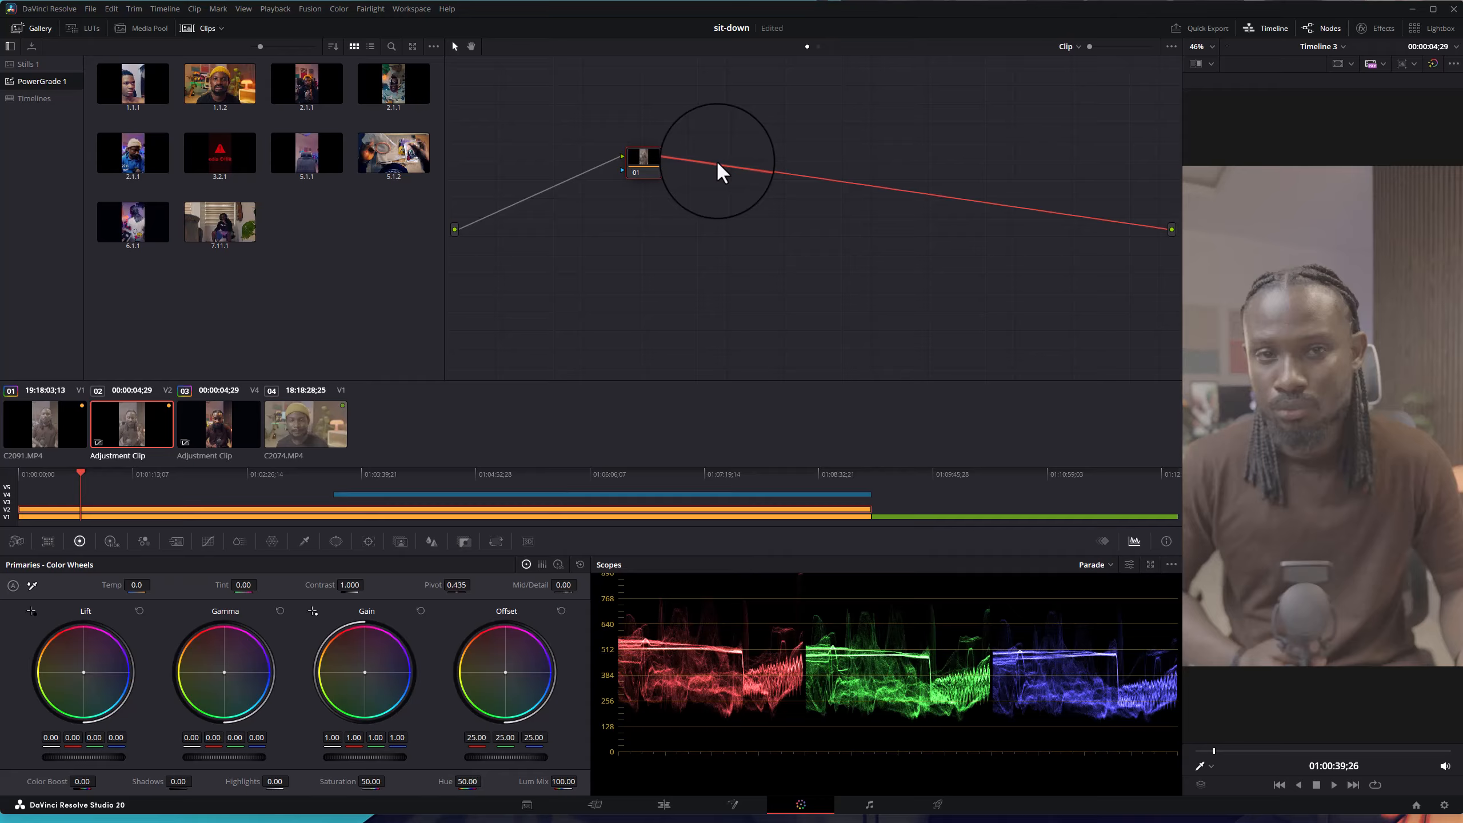
key(Delete)
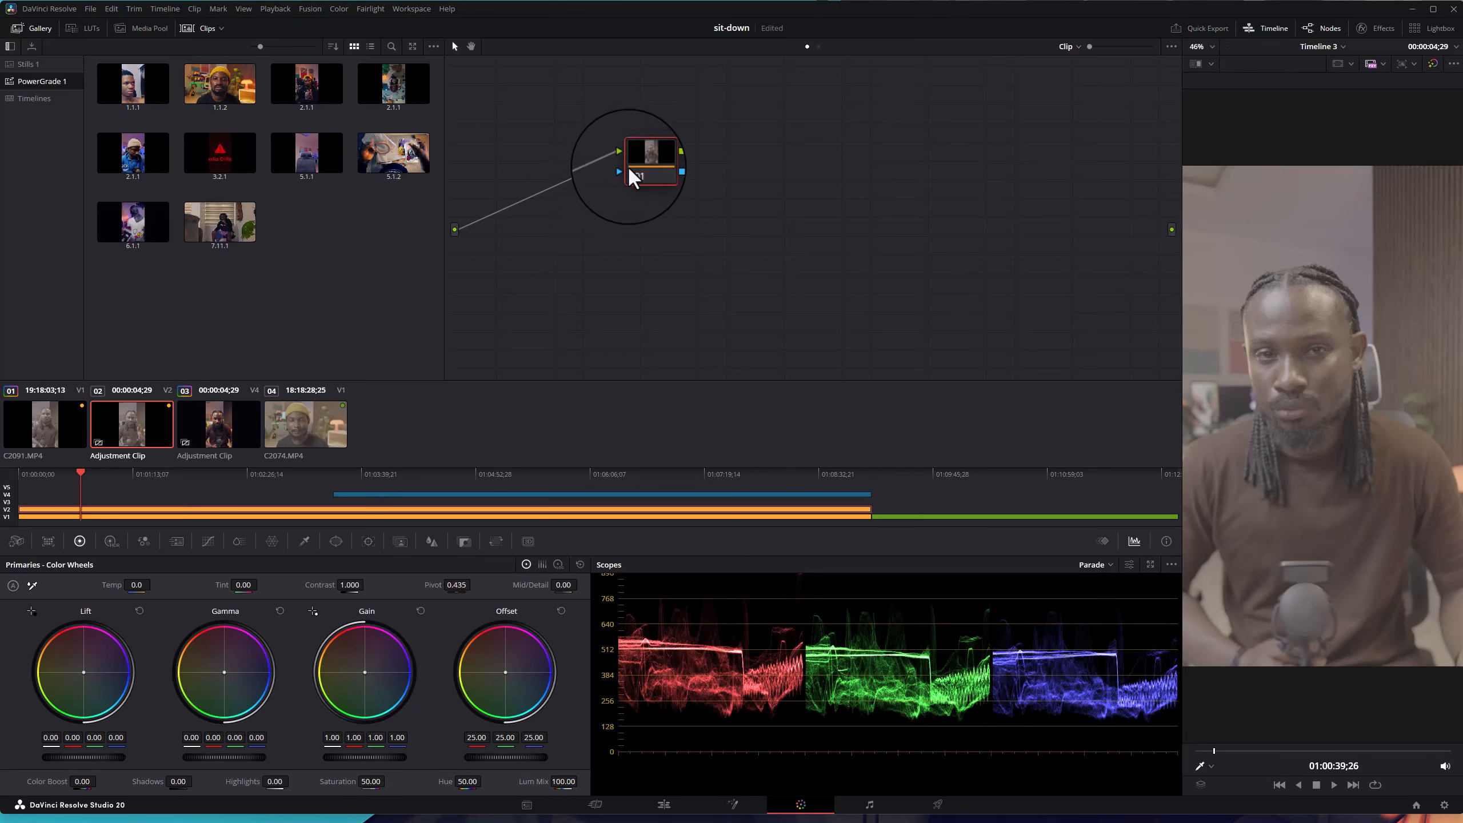
- Place node 01 next to the graph's source and connect its RGB output to the graph's output
drag(629, 166, 512, 175)
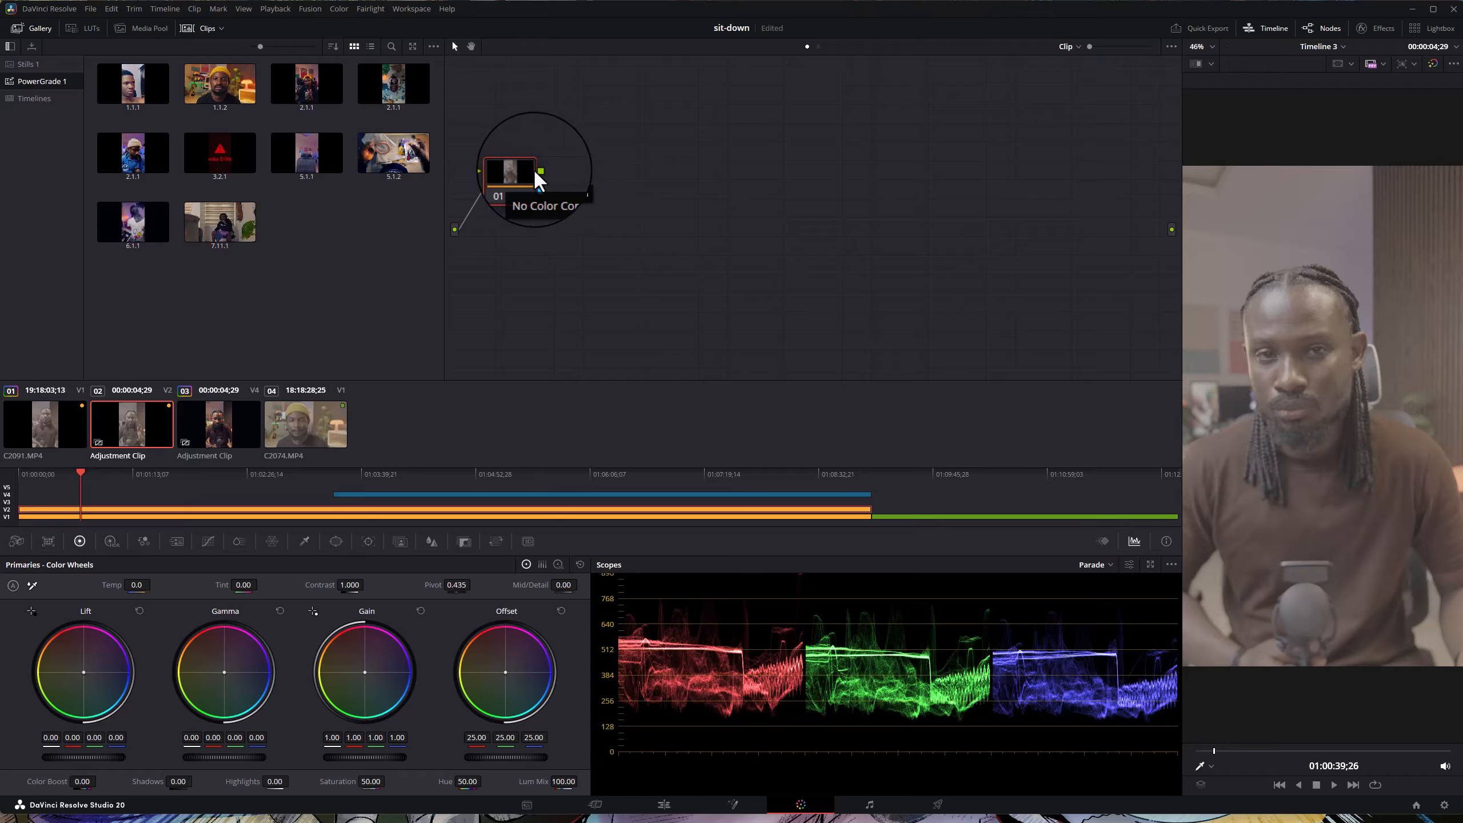
drag(537, 168, 1171, 230)
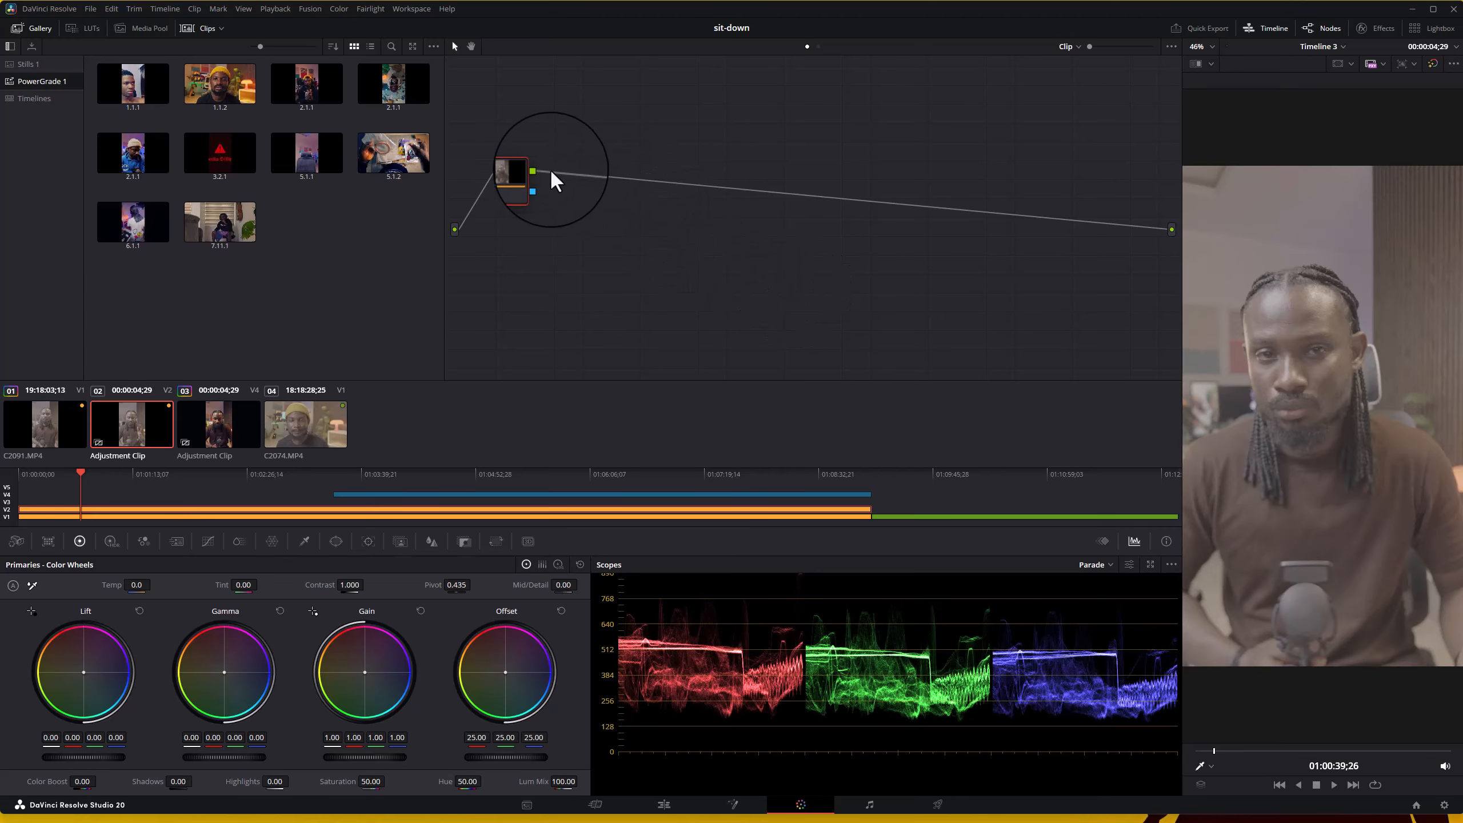
- Add an alpha output to the node graph and connect node 01's key output to it
drag(539, 184, 1156, 252)
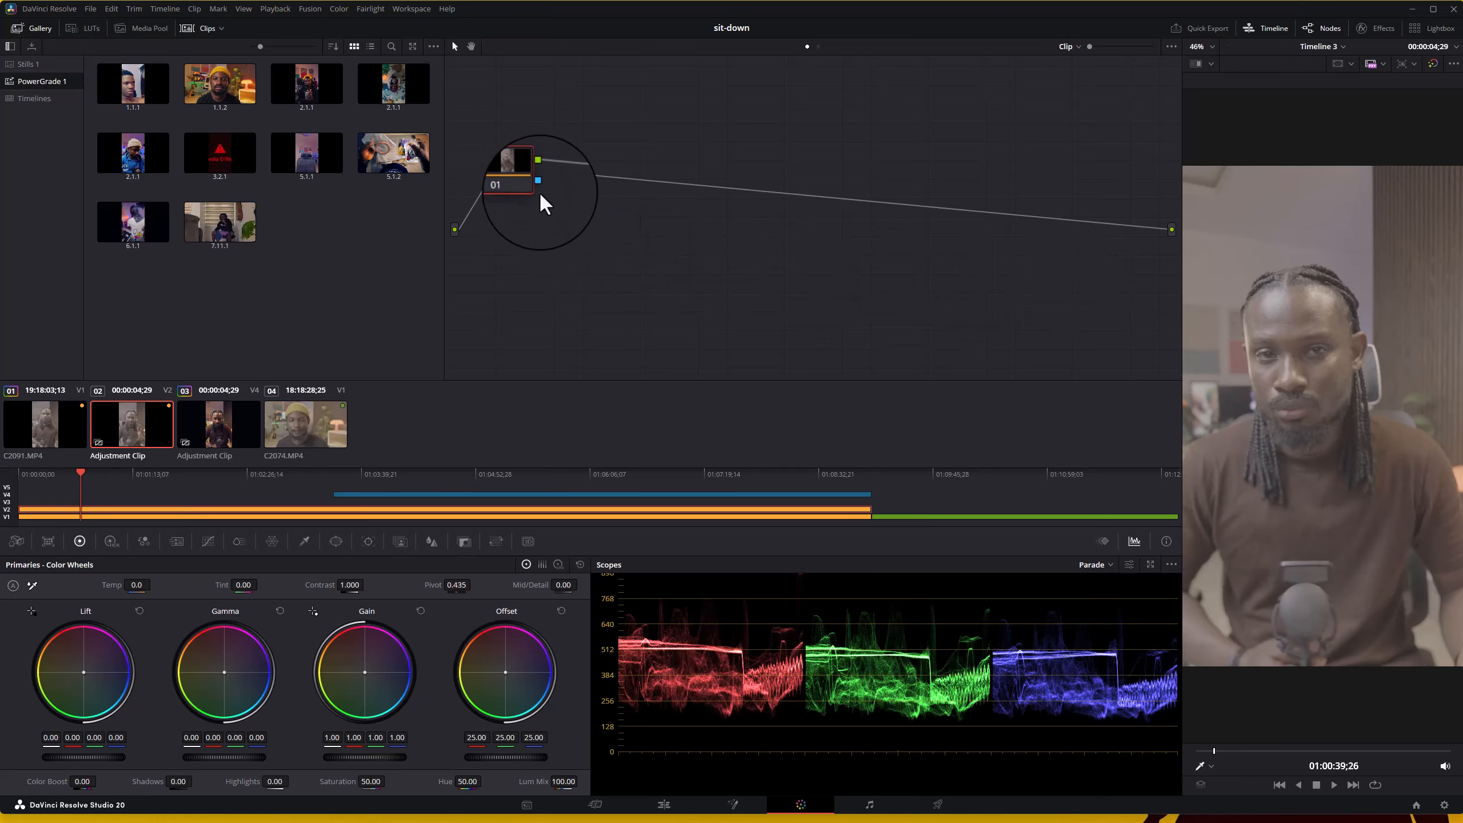
right_click(770, 252)
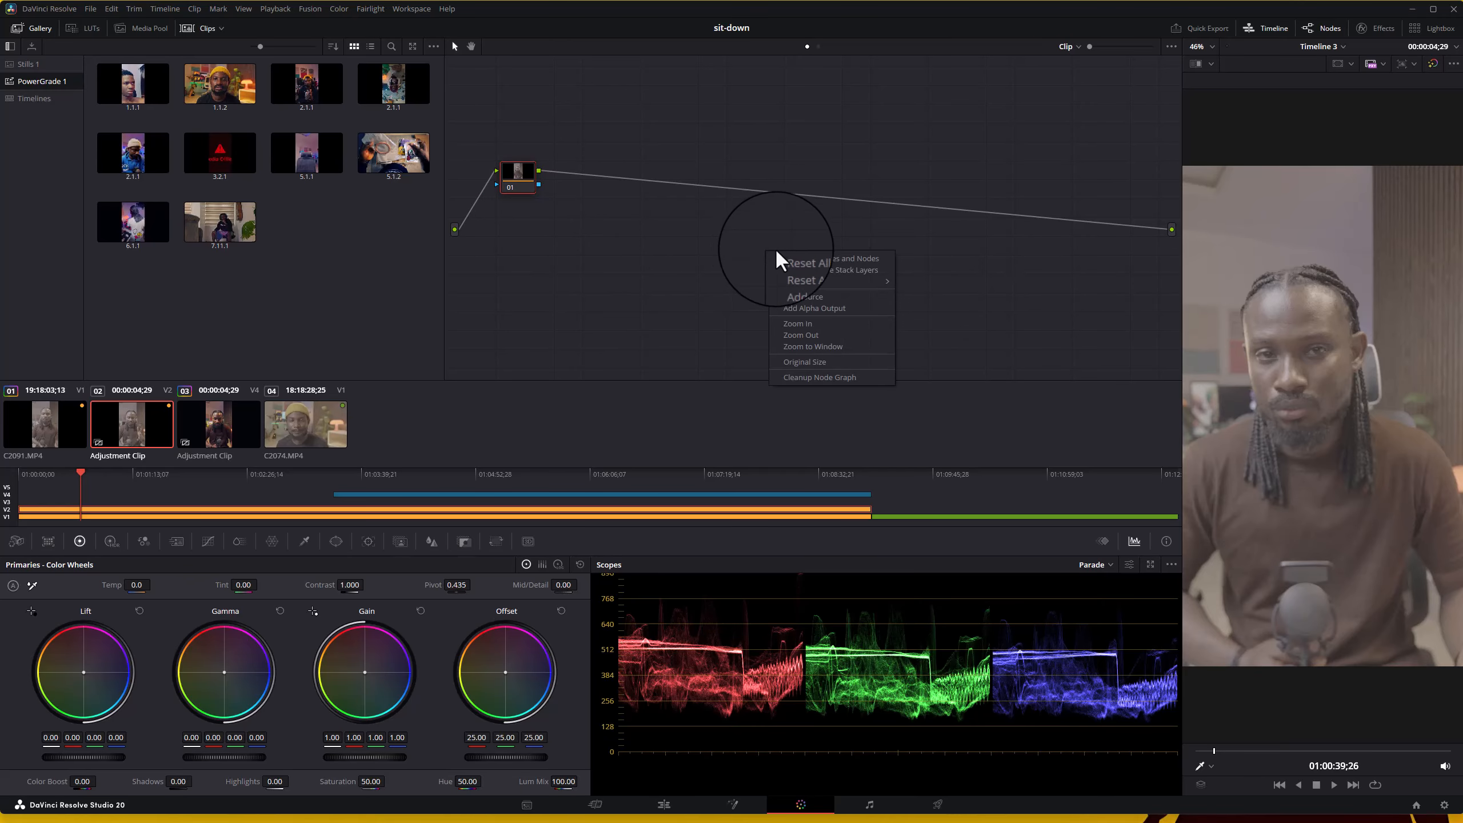
click(858, 309)
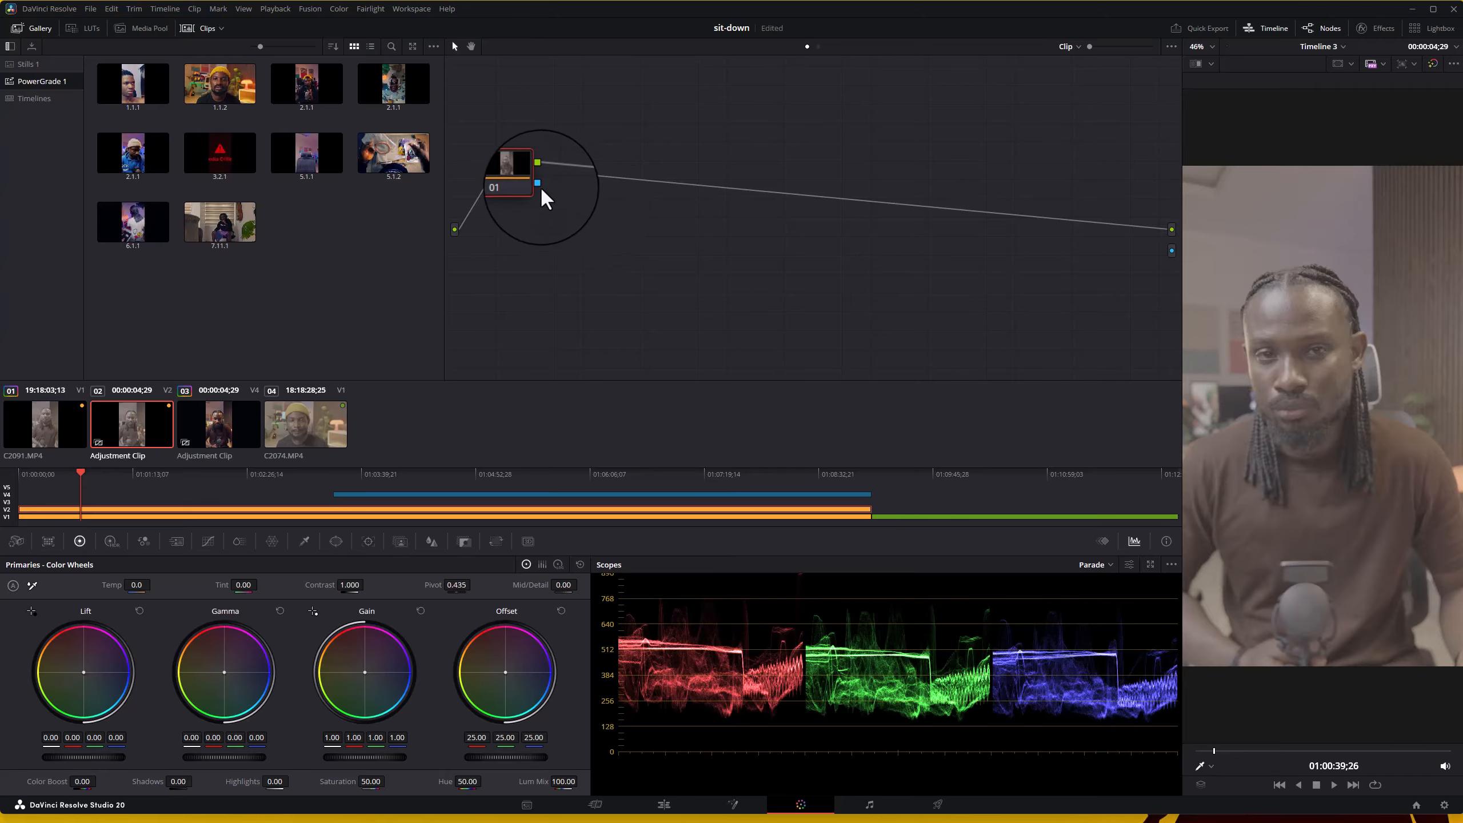
drag(538, 184, 1171, 252)
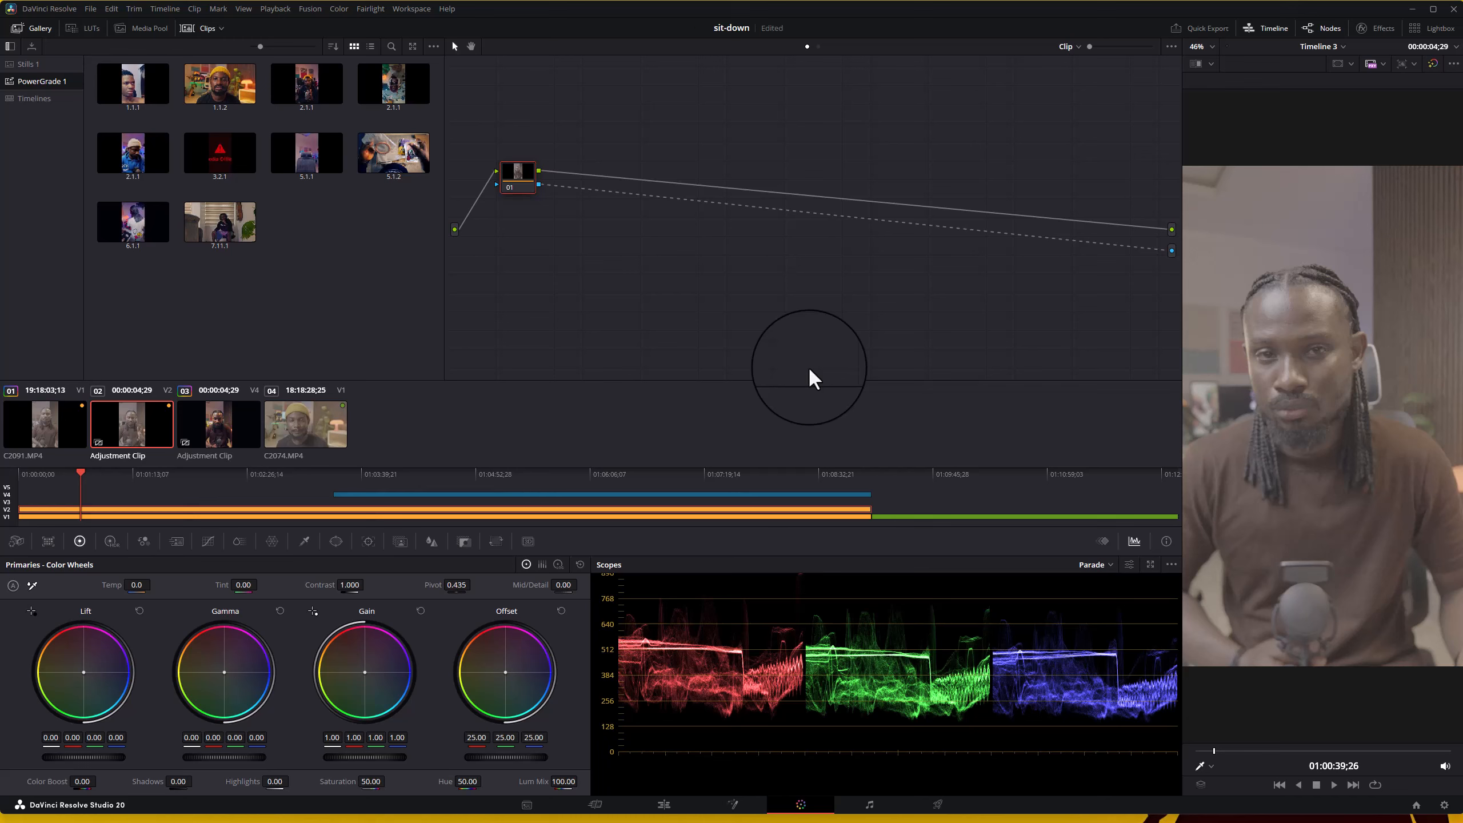
- Delete node 01's alpha connection and undo the recent alpha changes in the node graph
drag(1141, 280, 1081, 239)
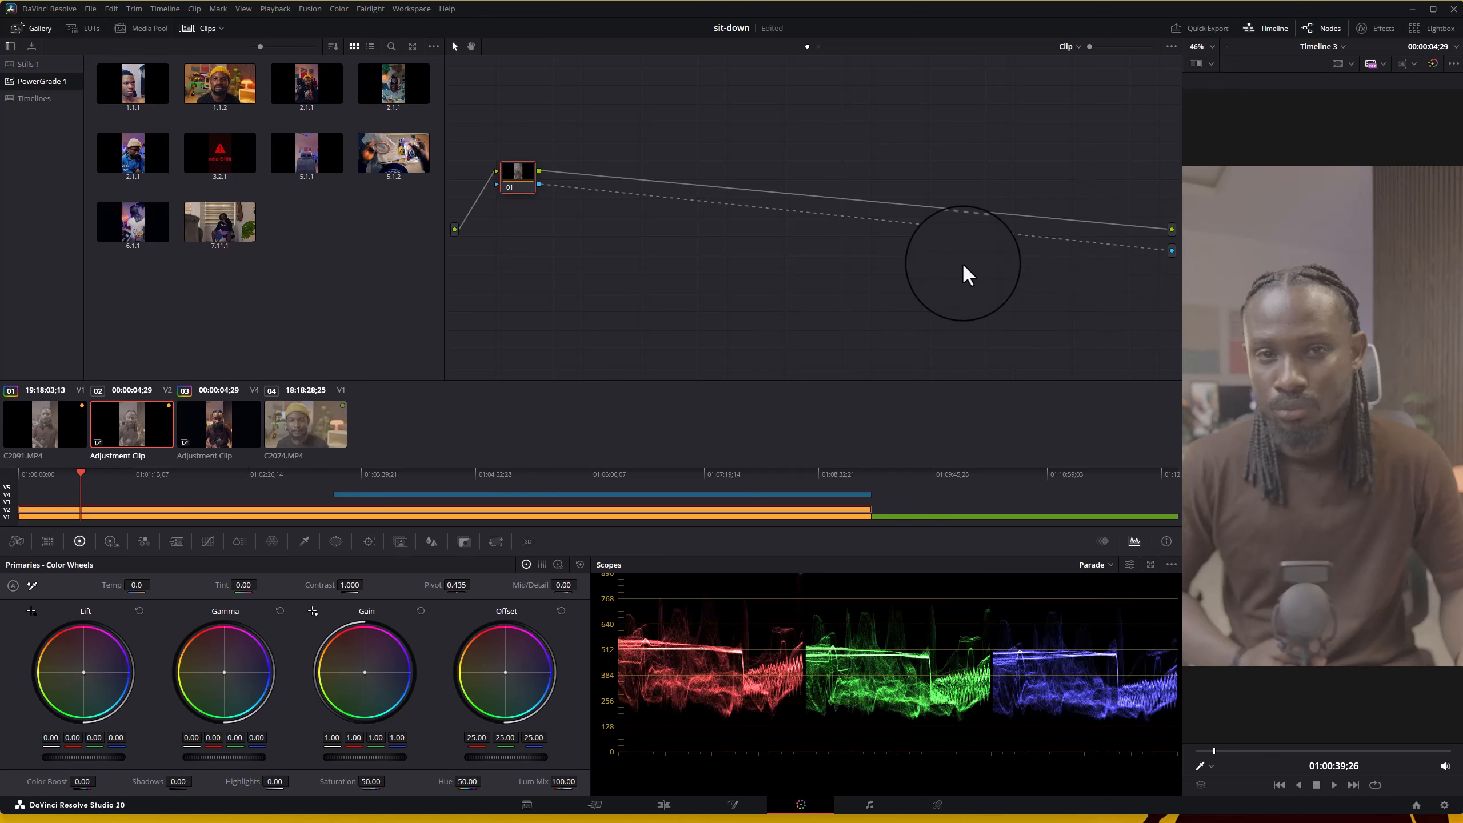
key(Delete)
key(ctrl+z)
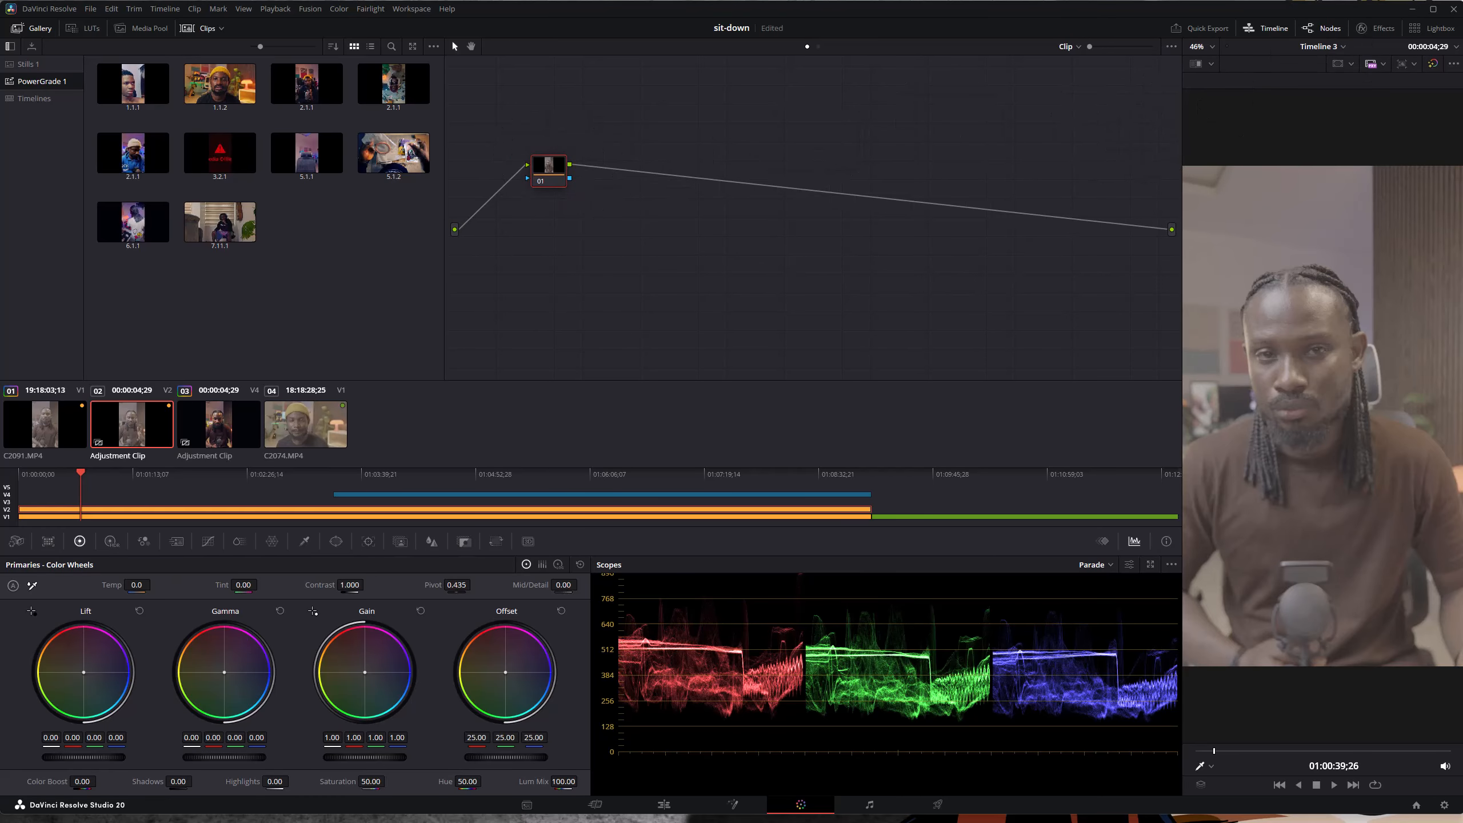
- Open the Effects library and look over the Resolve FX categories, including Blur, Color, Film Emulation, Key and Light
click(1379, 26)
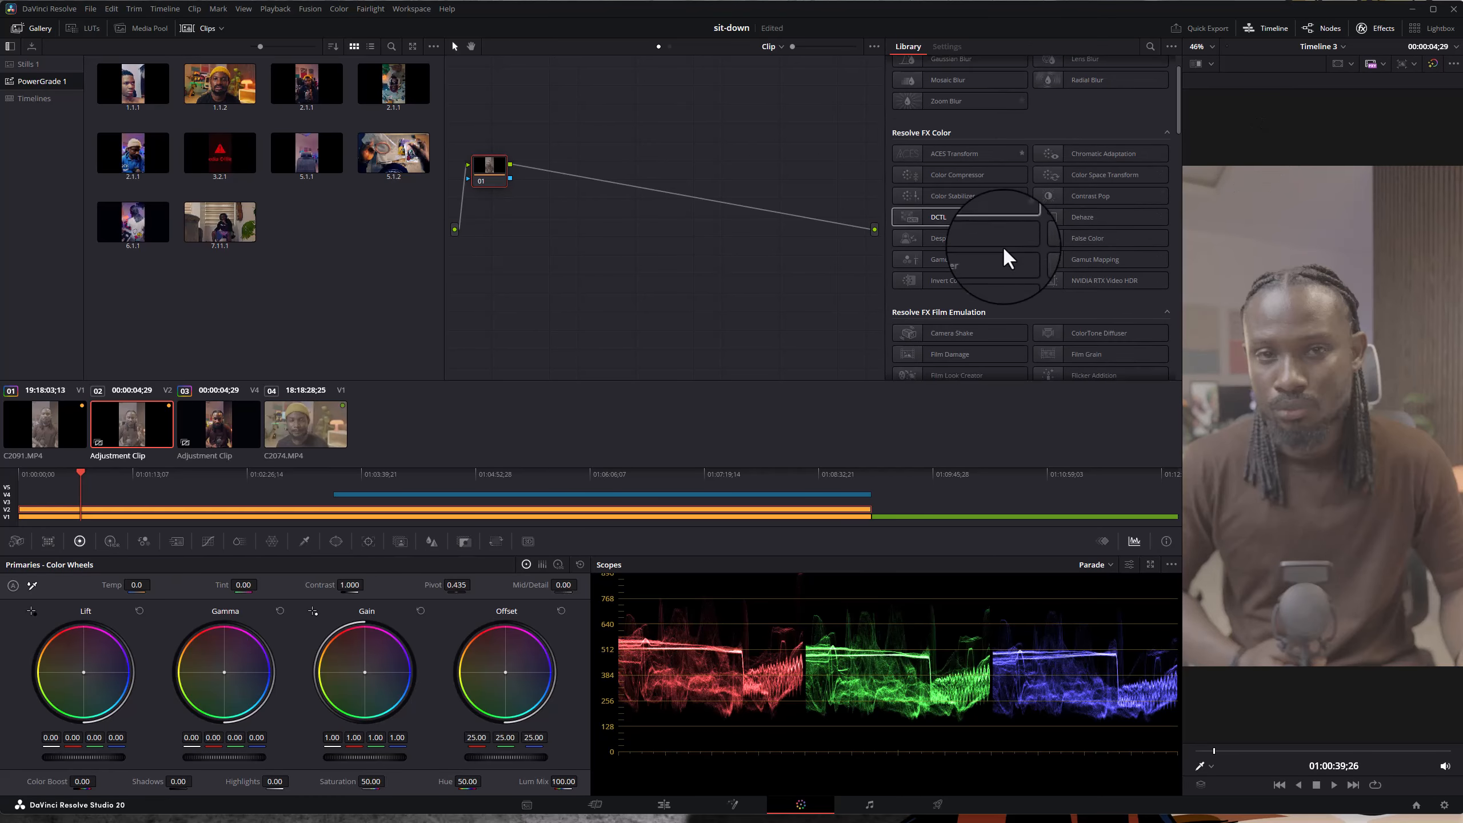
scroll(1005, 239, up, 5)
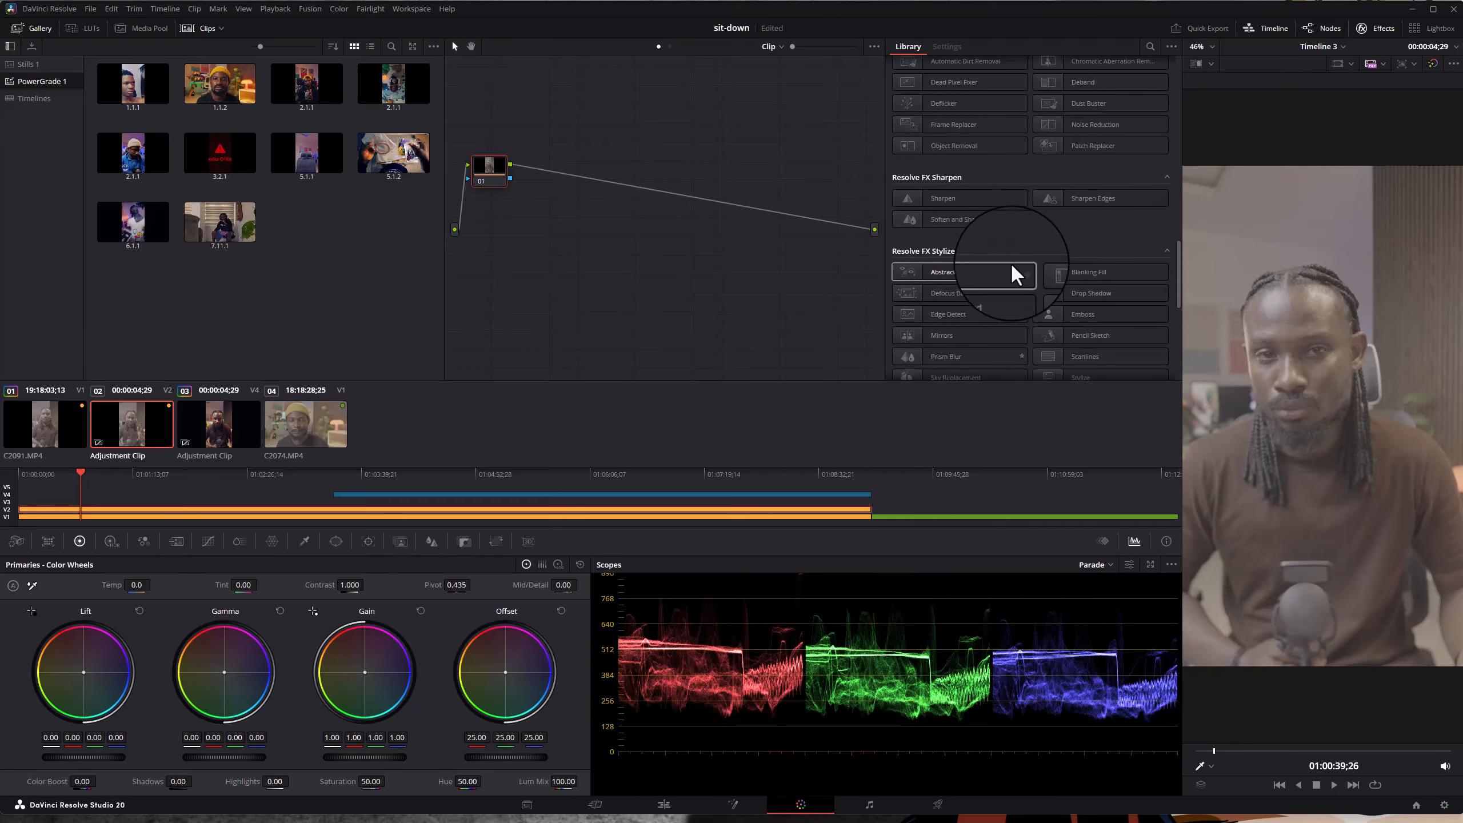
scroll(996, 263, up, 4)
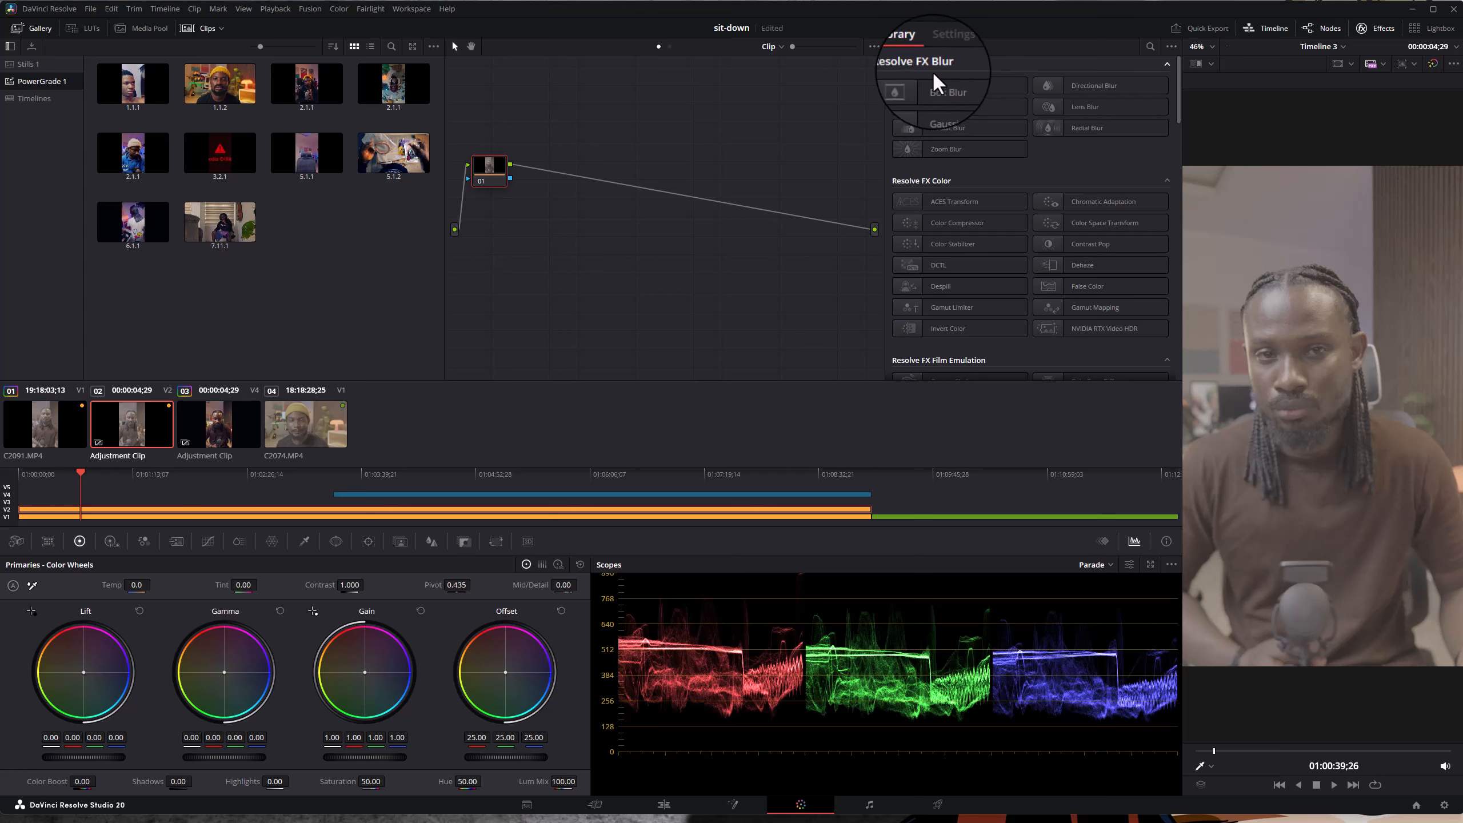
scroll(979, 167, down, 3)
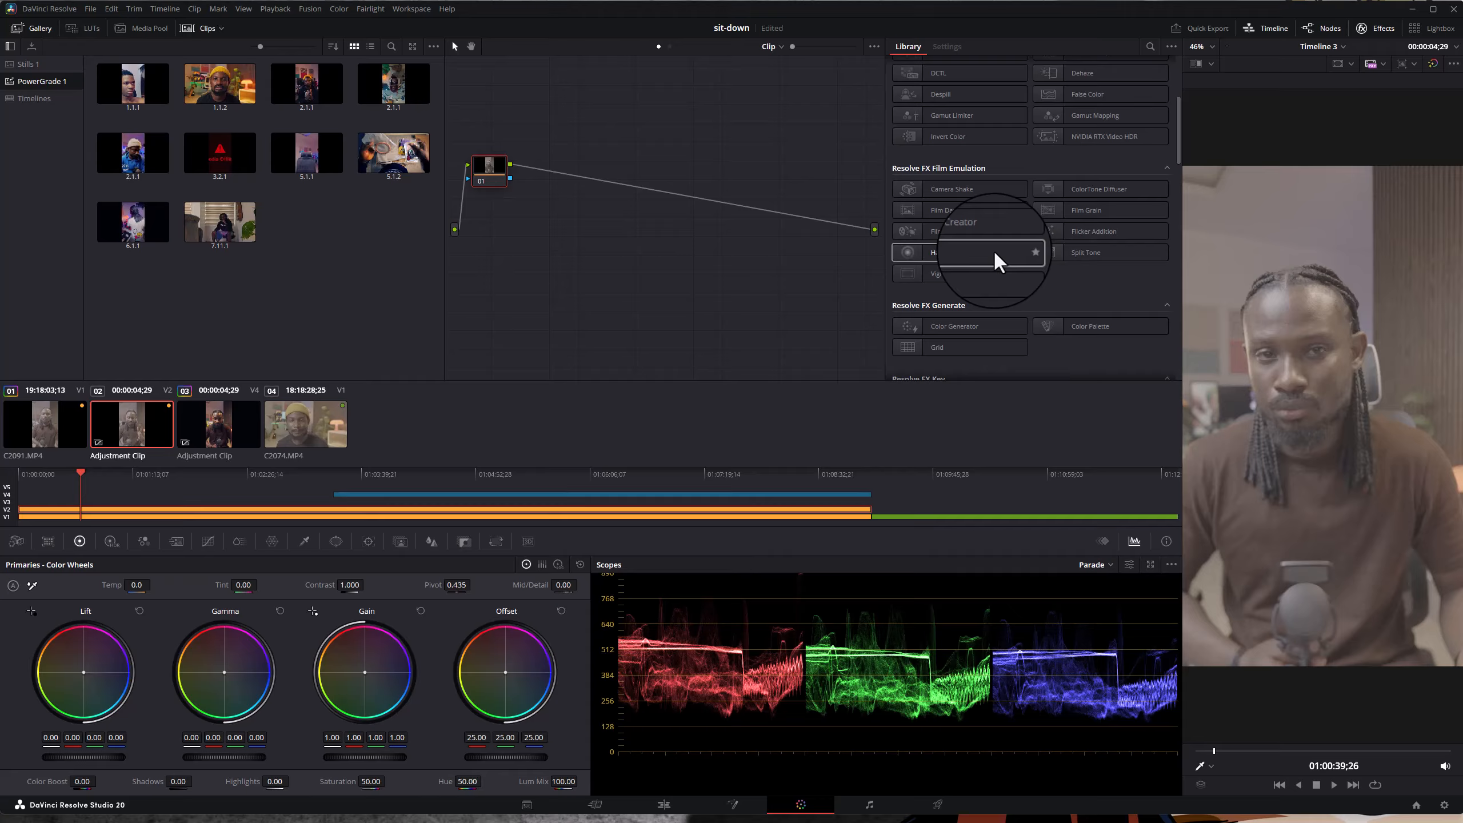
scroll(1082, 279, down, 3)
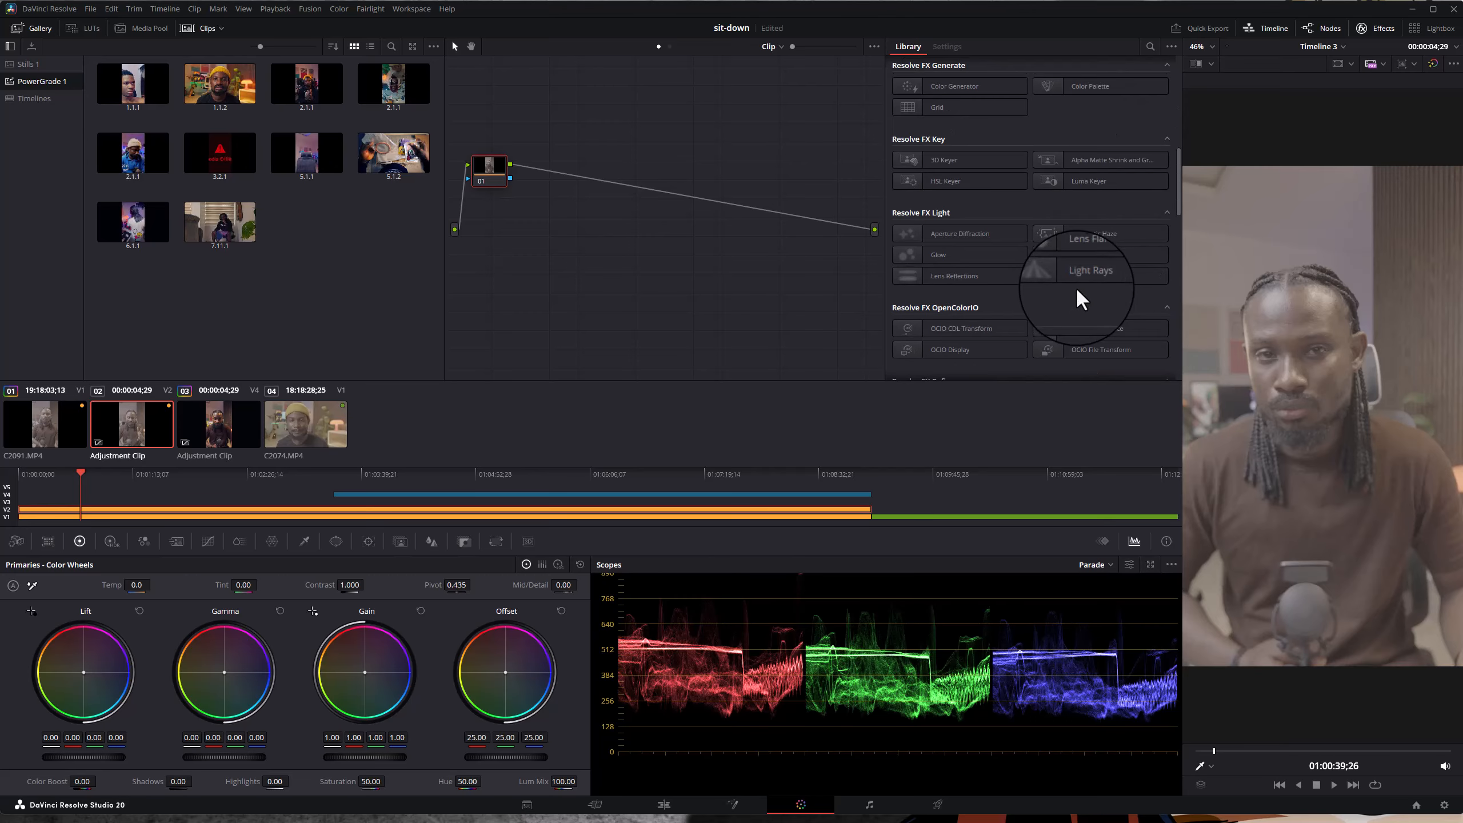
scroll(1075, 259, down, 1)
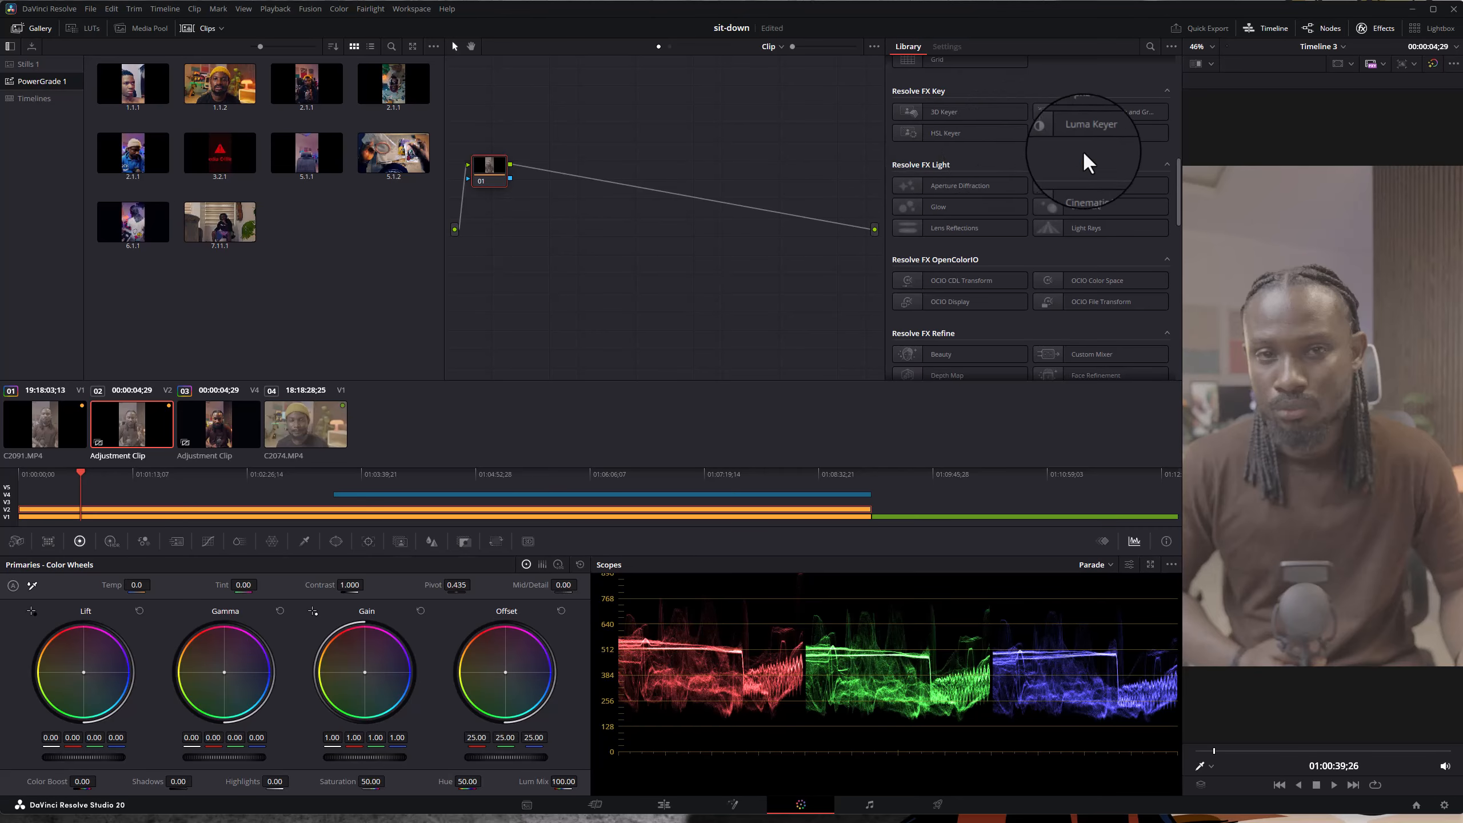
scroll(1082, 150, up, 5)
scroll(1106, 118, up, 3)
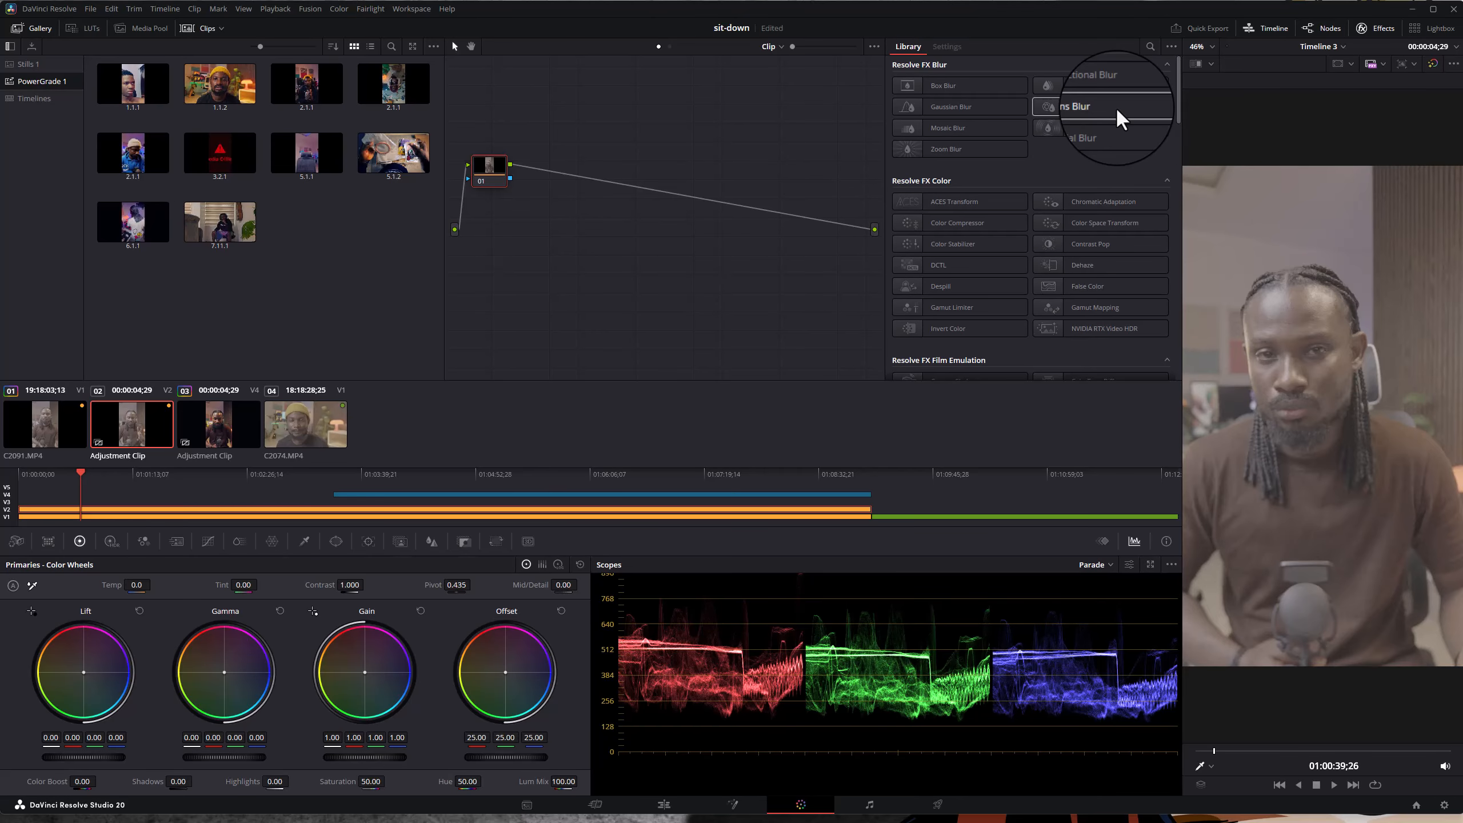
- Switch to the Lightbox to view all clips of the timeline as thumbnails
click(1420, 26)
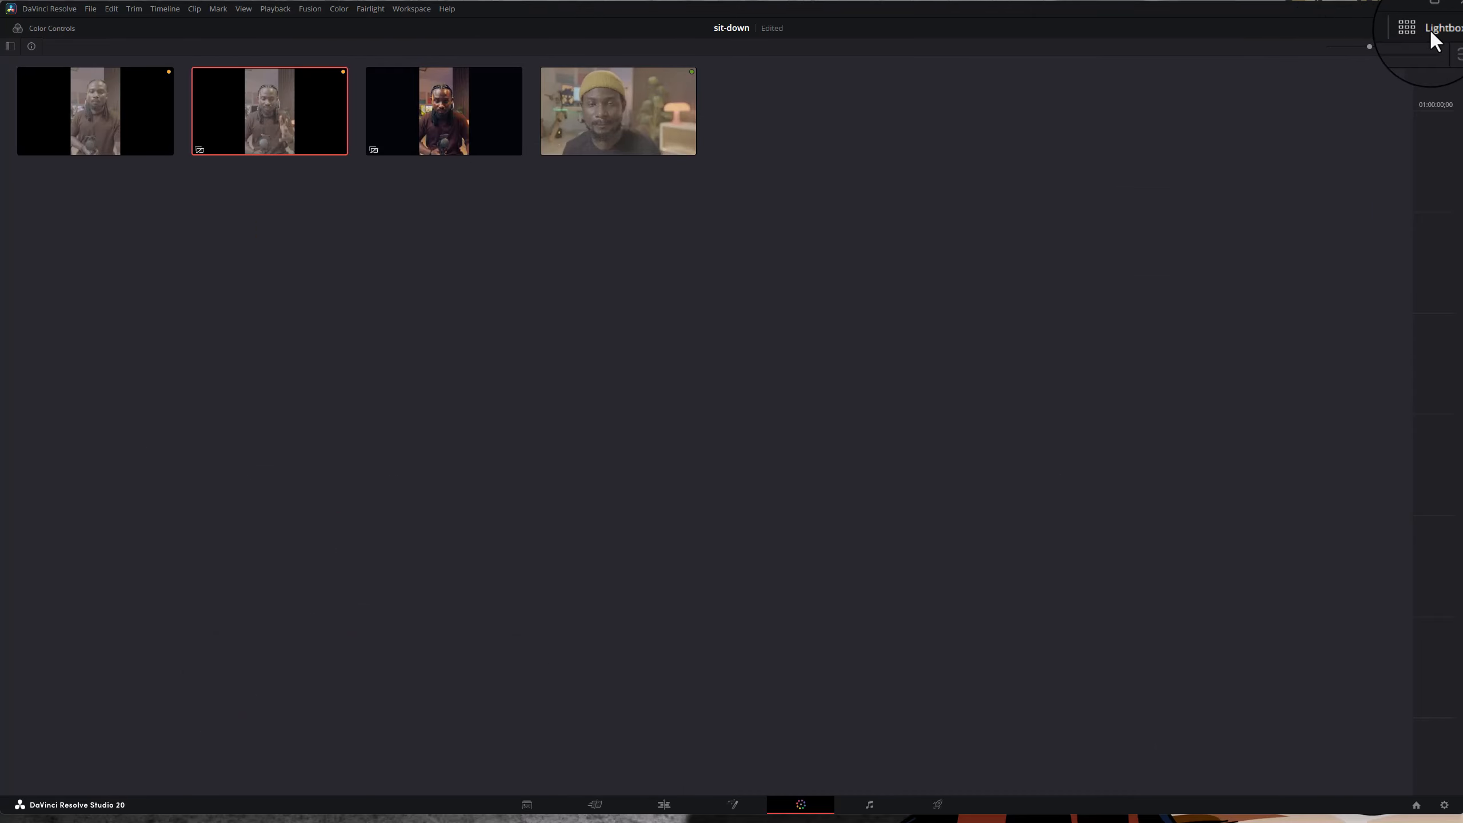
click(1432, 33)
click(1428, 28)
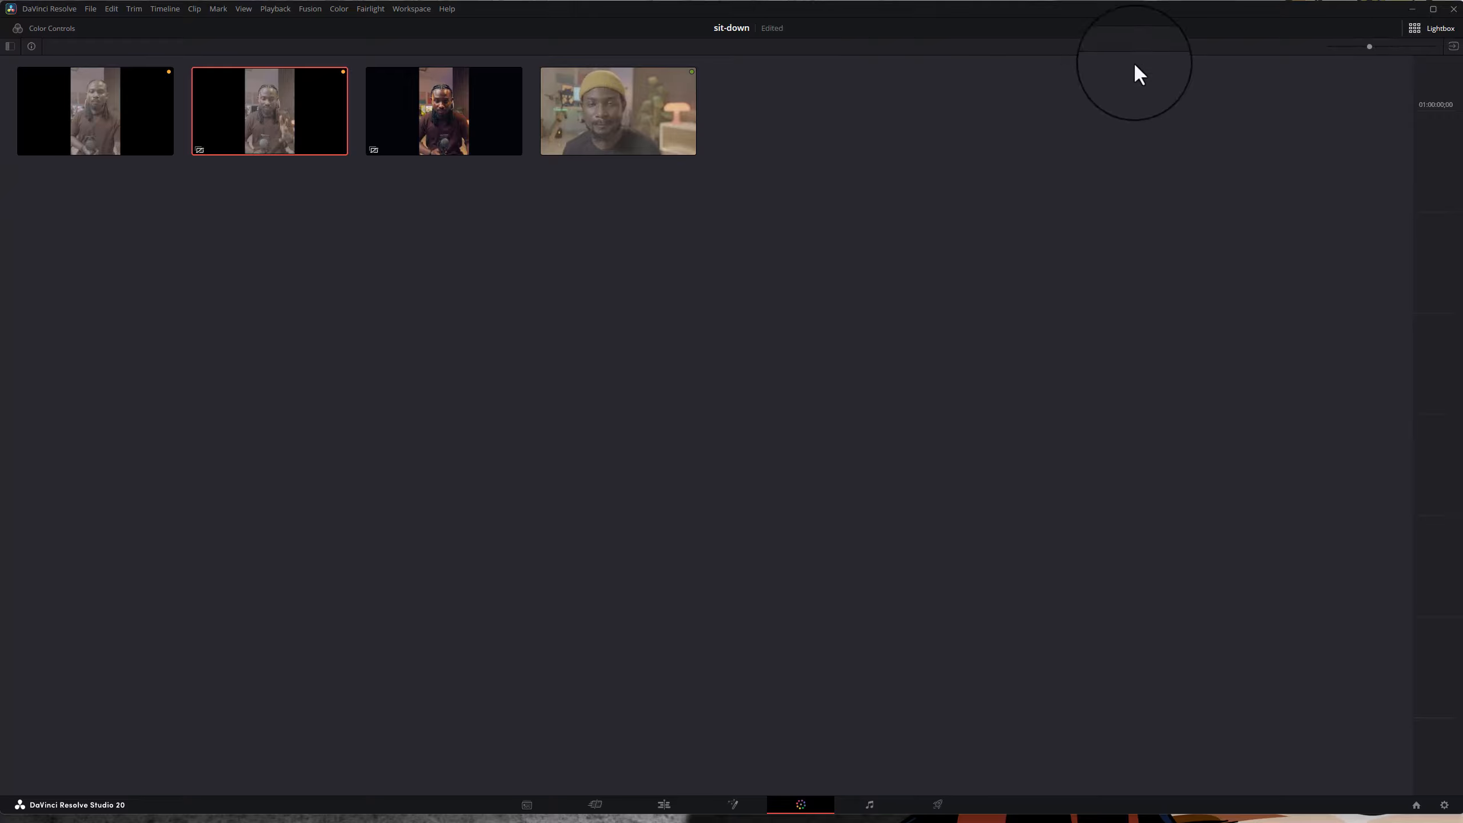
- Go back and forth between the first three Lightbox clips, select C2091.MP4, and close the Lightbox
click(81, 124)
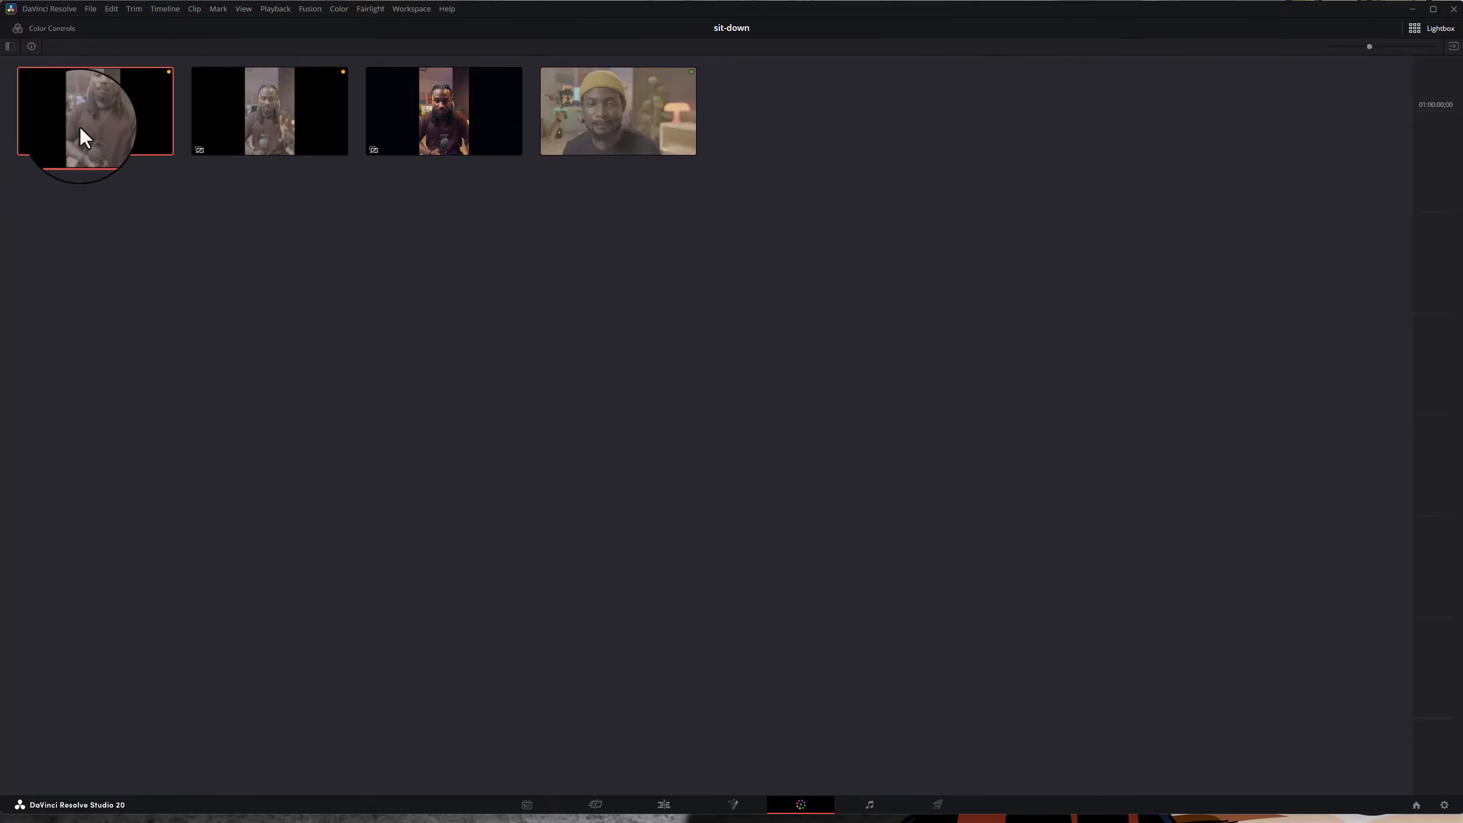
click(276, 132)
click(512, 151)
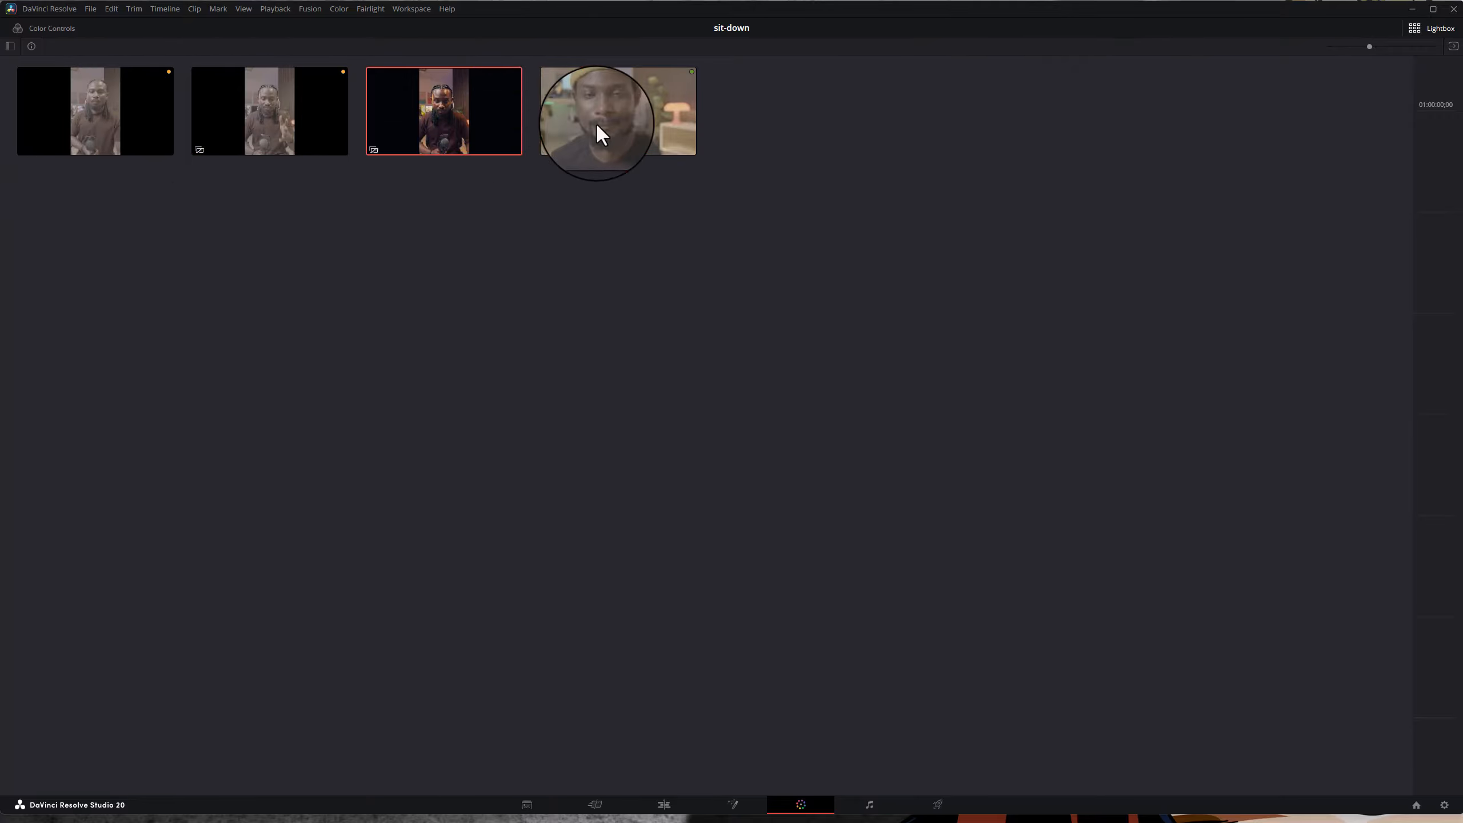
click(243, 138)
click(112, 134)
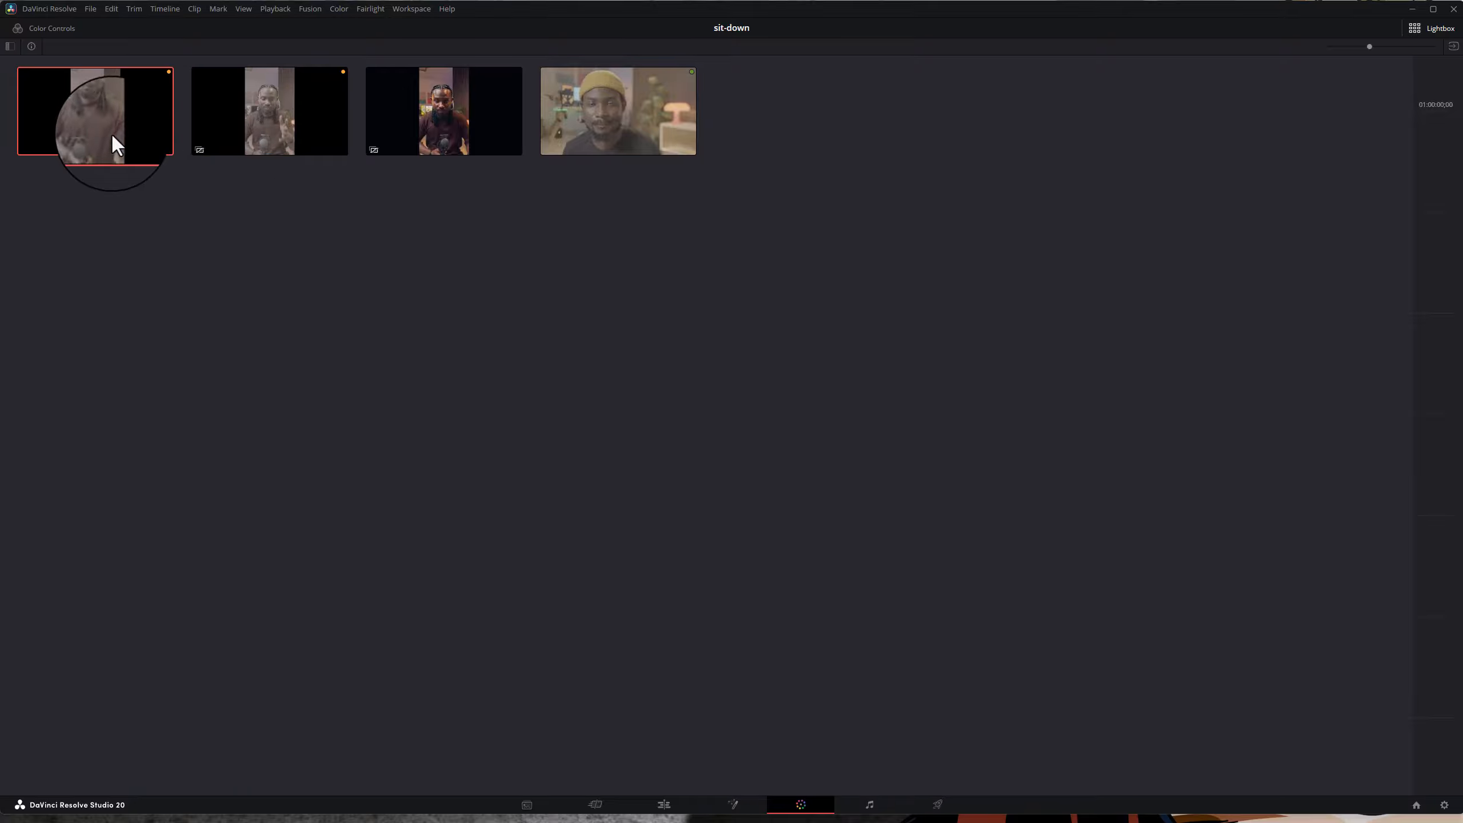
click(254, 137)
click(455, 132)
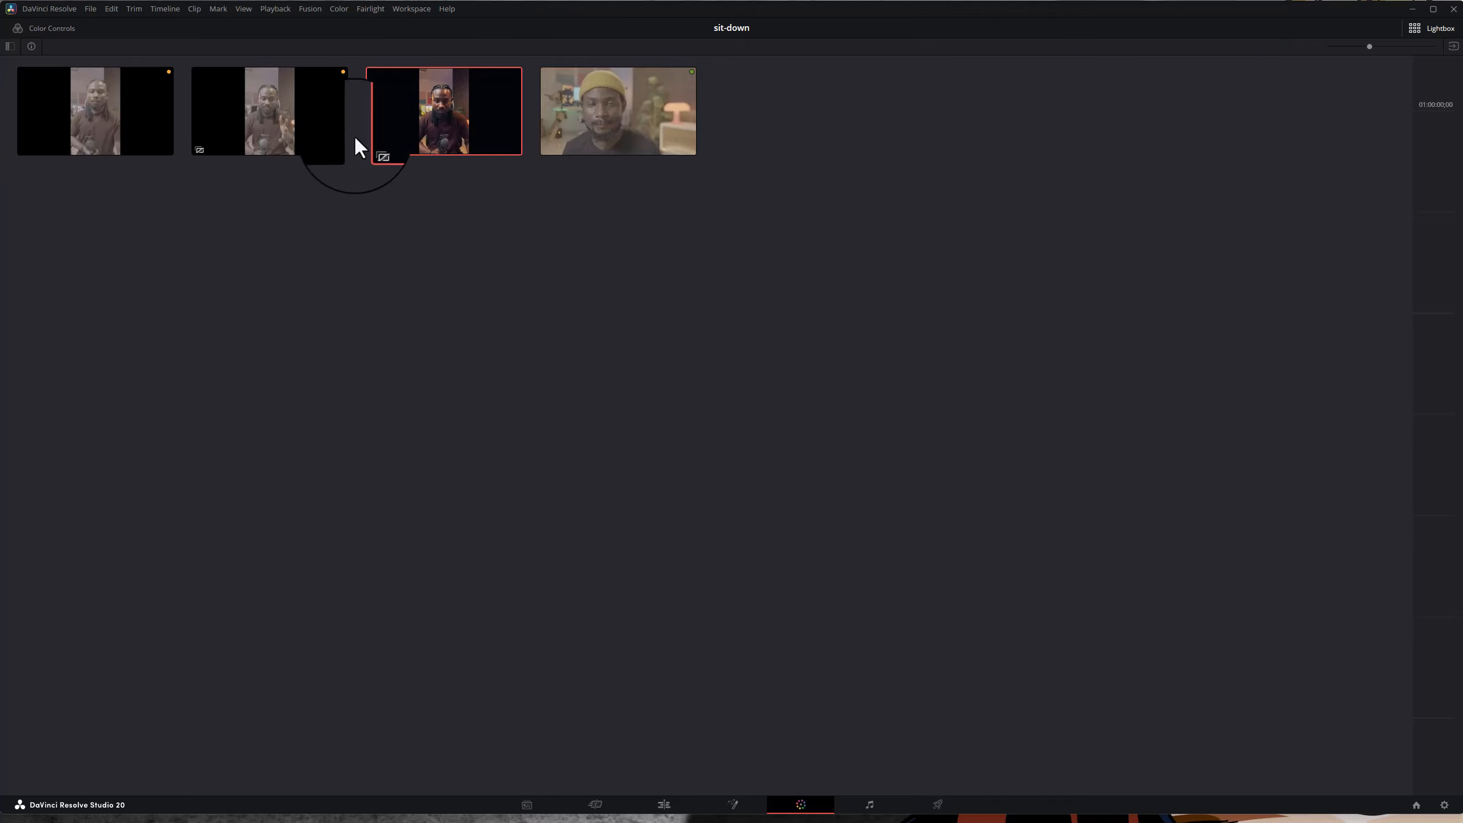
click(271, 134)
click(157, 120)
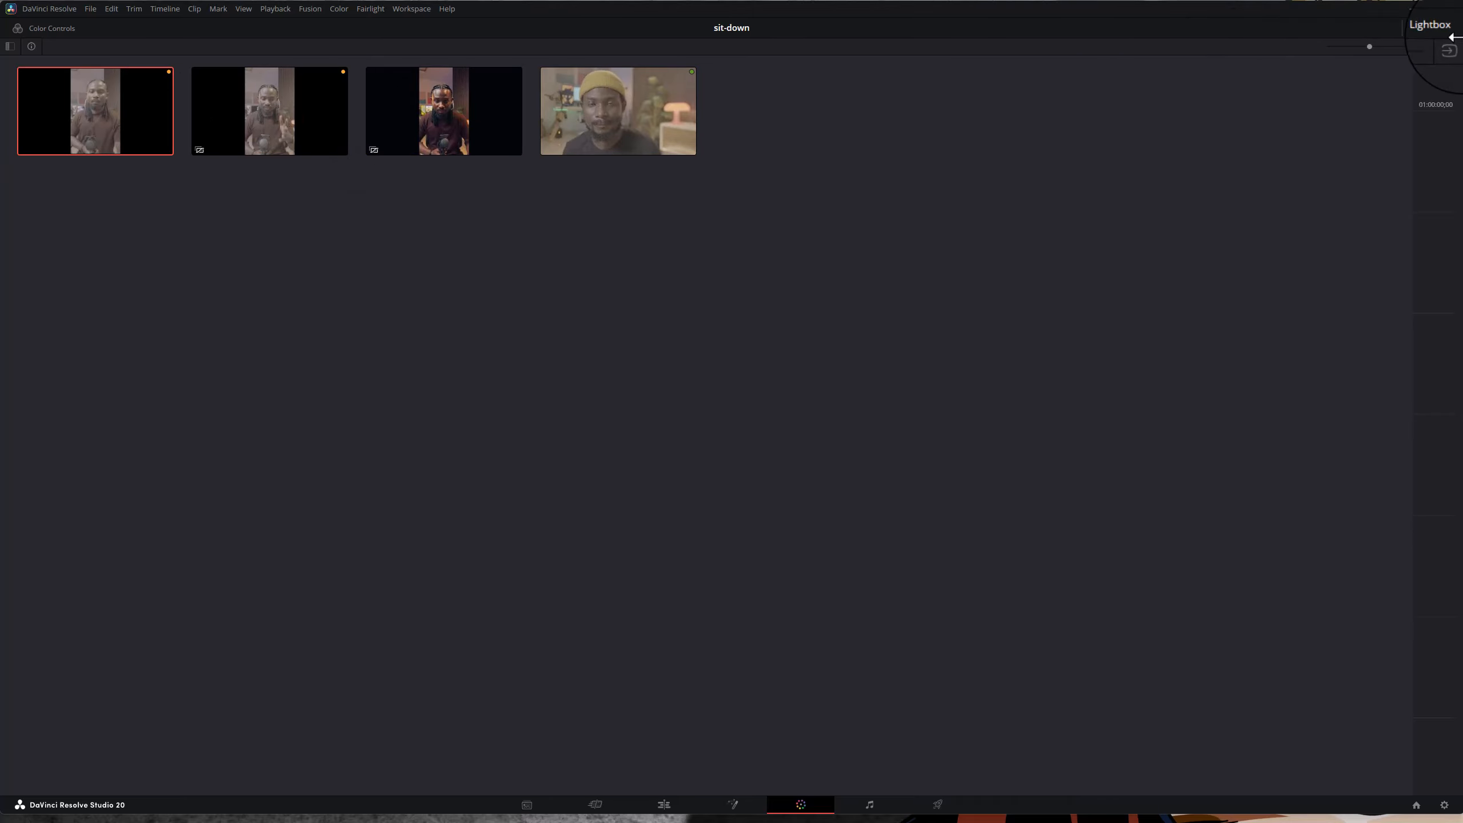
click(1427, 32)
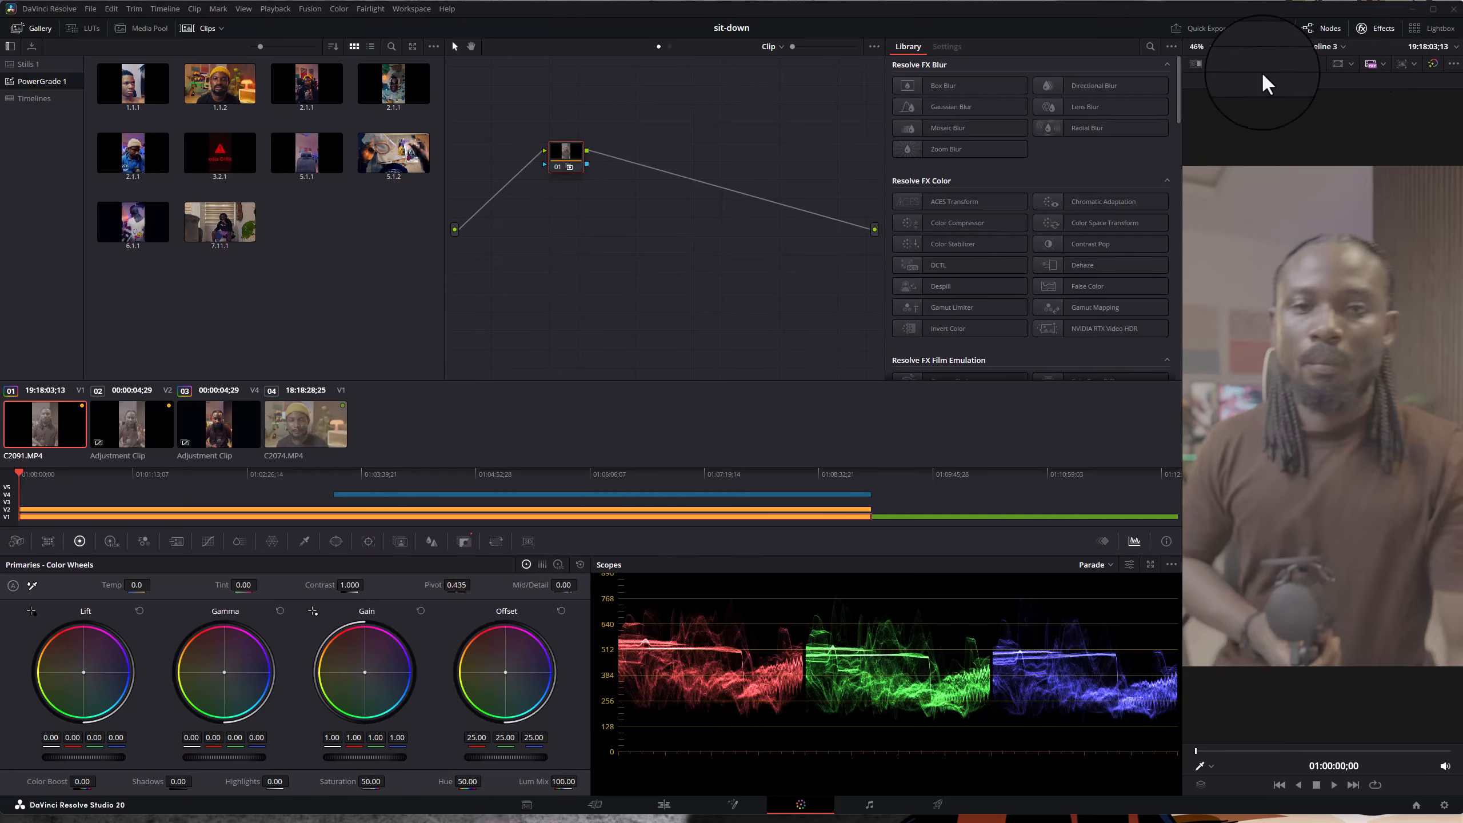
- Look through the Effects library down to Resolve FX Warp and return to the Resolve FX Color effects
scroll(967, 202, down, 15)
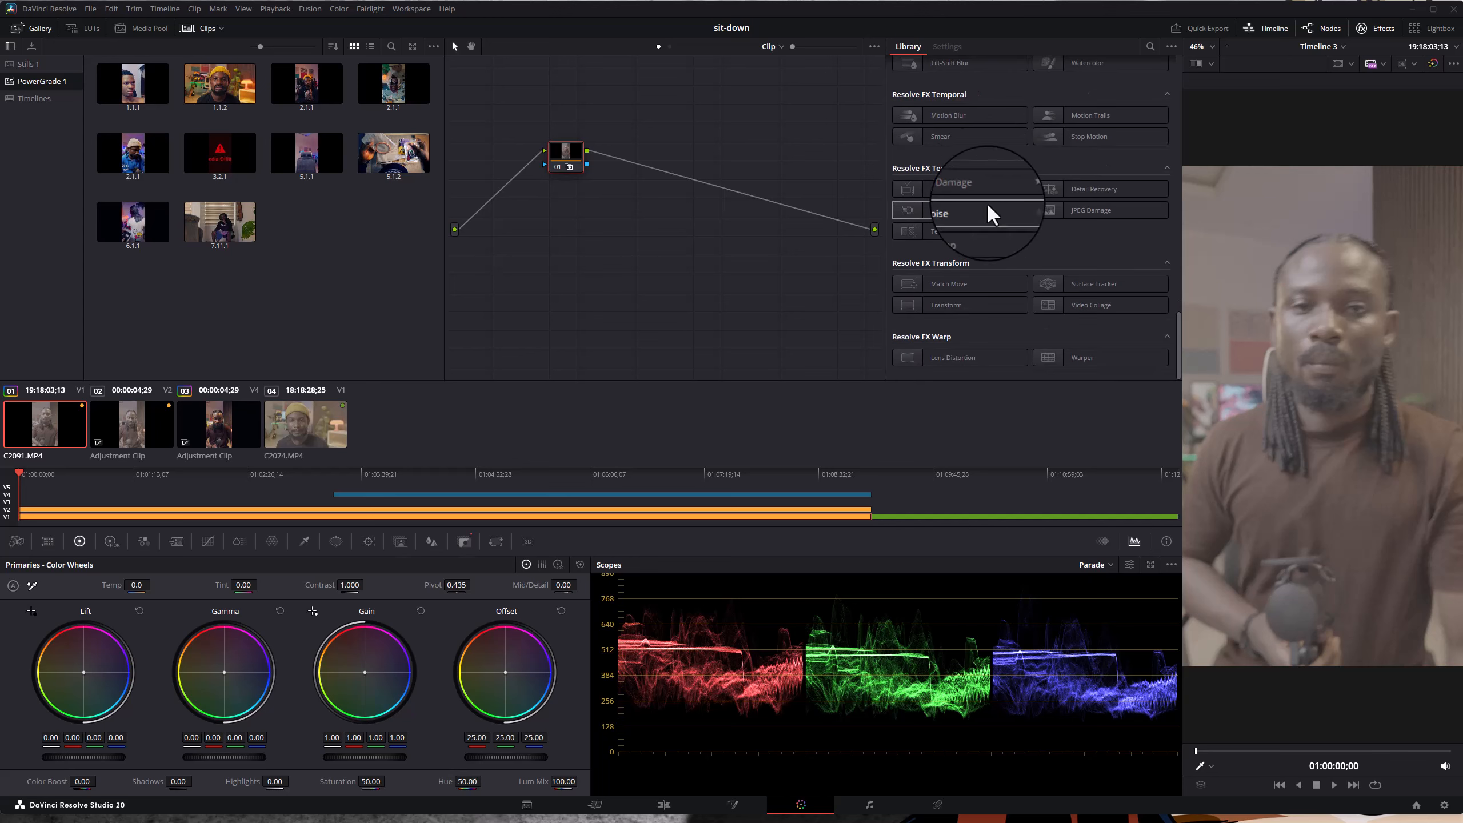
scroll(987, 202, up, 15)
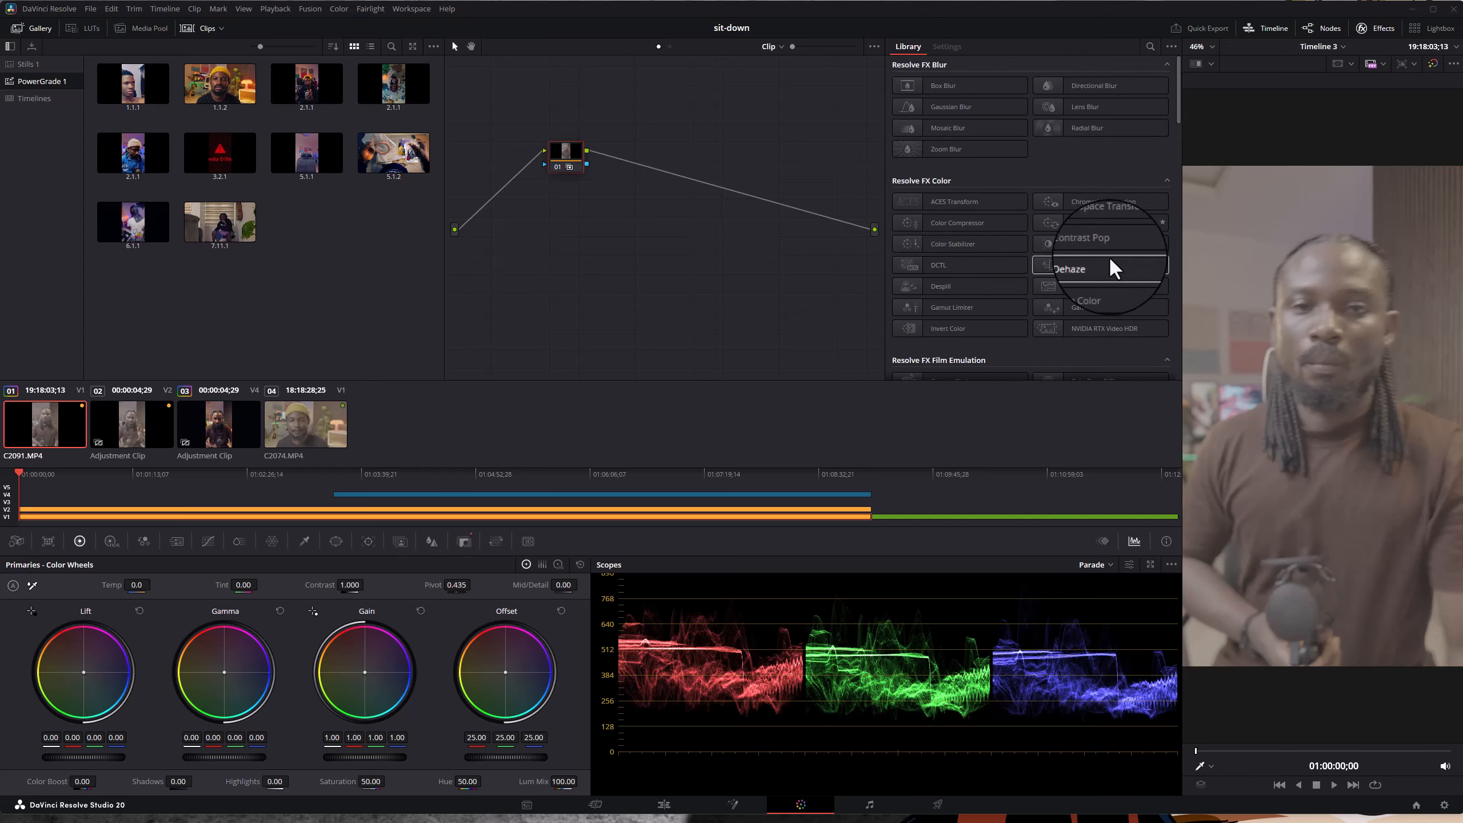
scroll(1100, 276, down, 2)
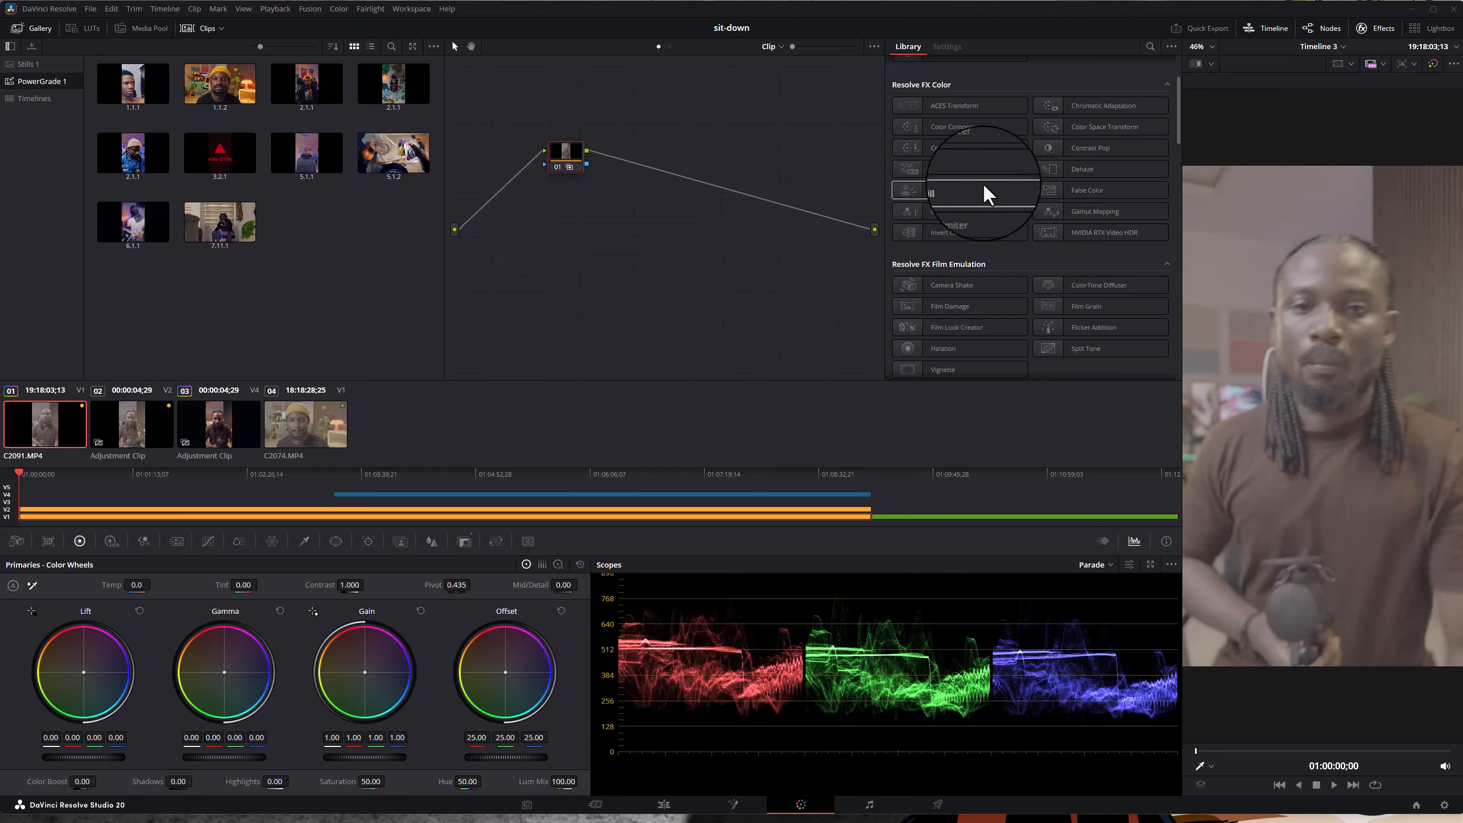
scroll(983, 188, up, 3)
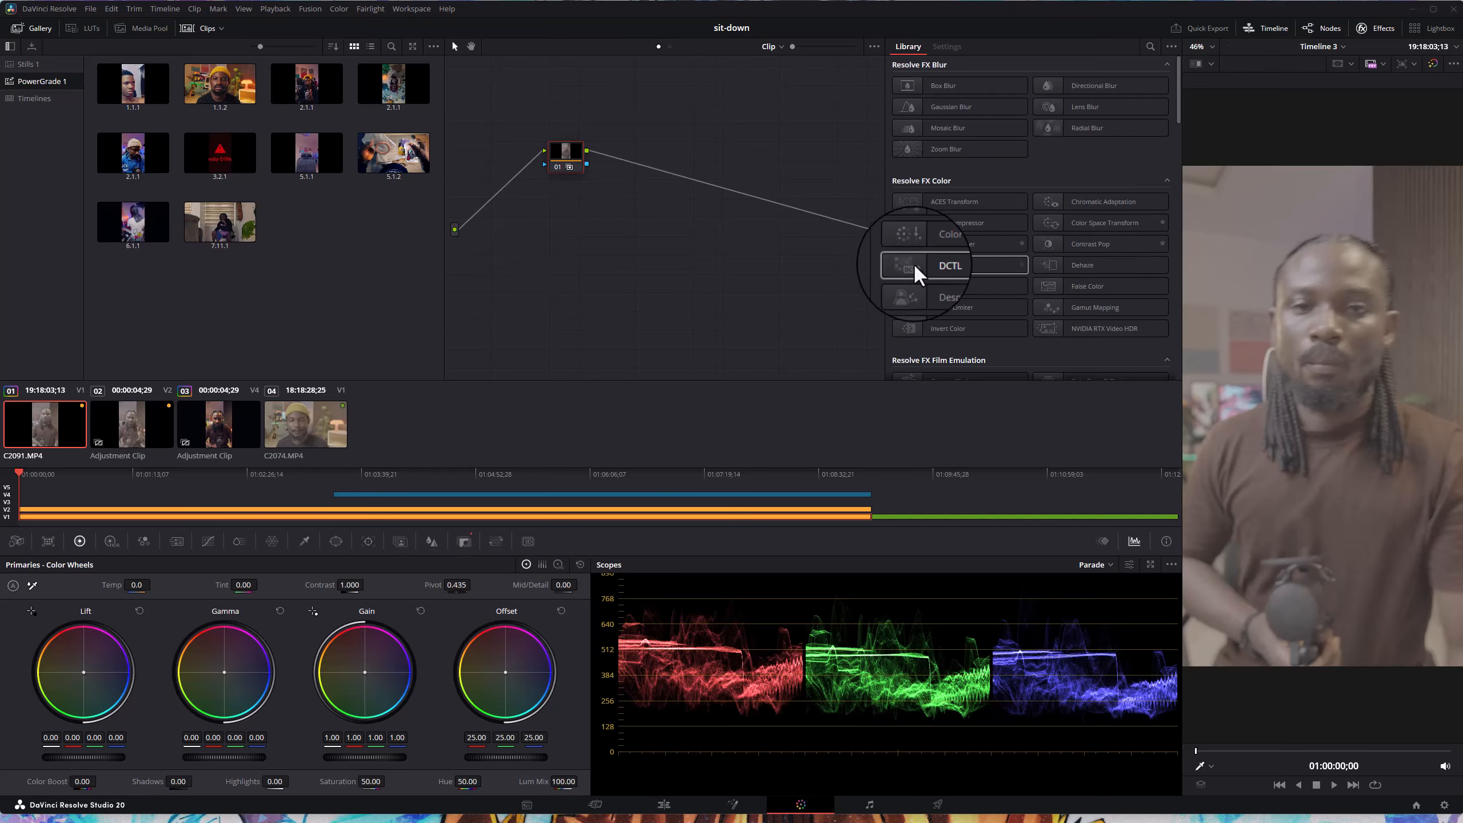
scroll(923, 277, down, 2)
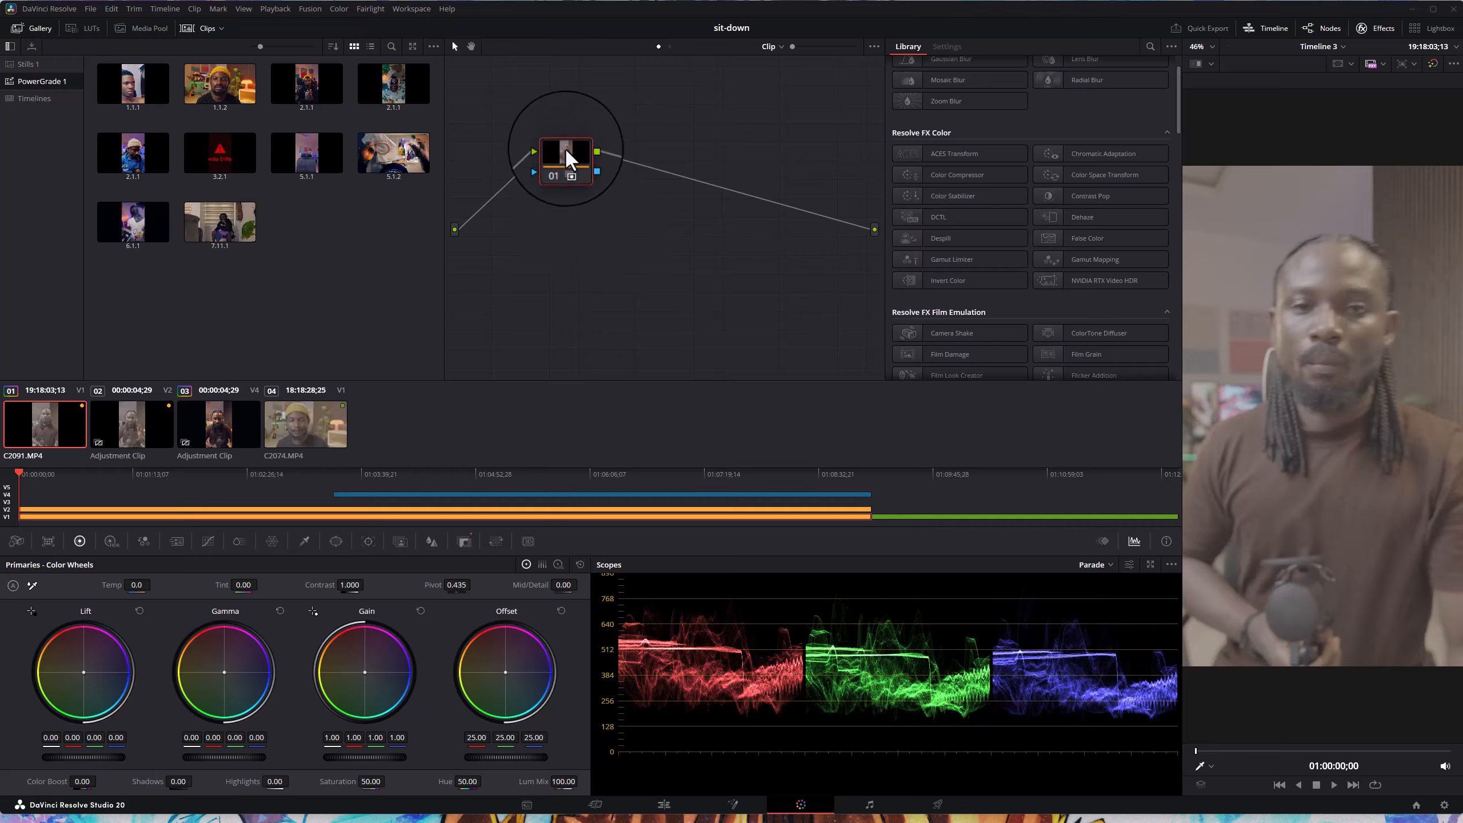
- Reposition node 01 of C2091.MP4 slightly higher in the node graph
drag(565, 146, 508, 119)
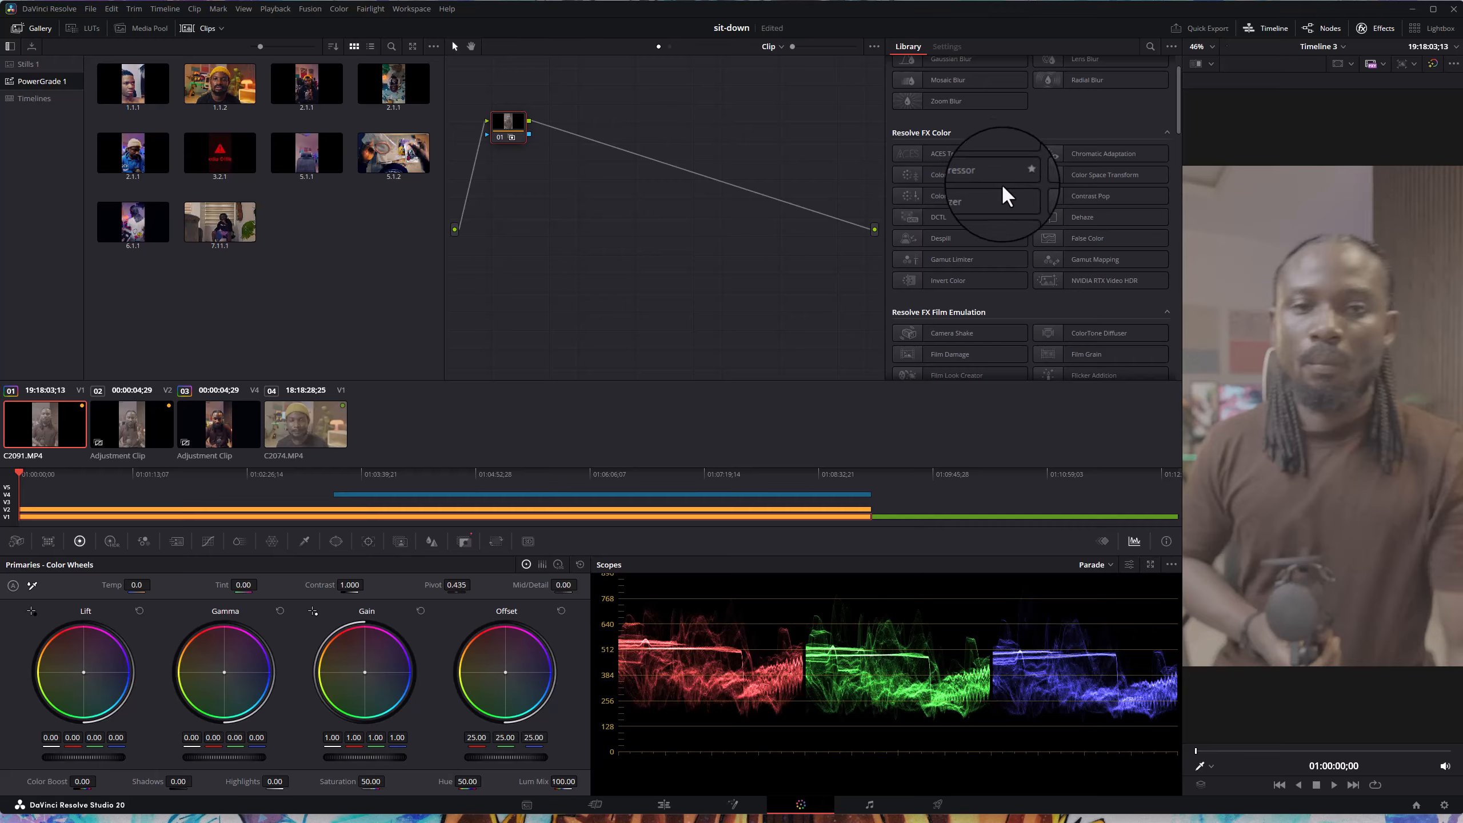
scroll(1027, 218, up, 1)
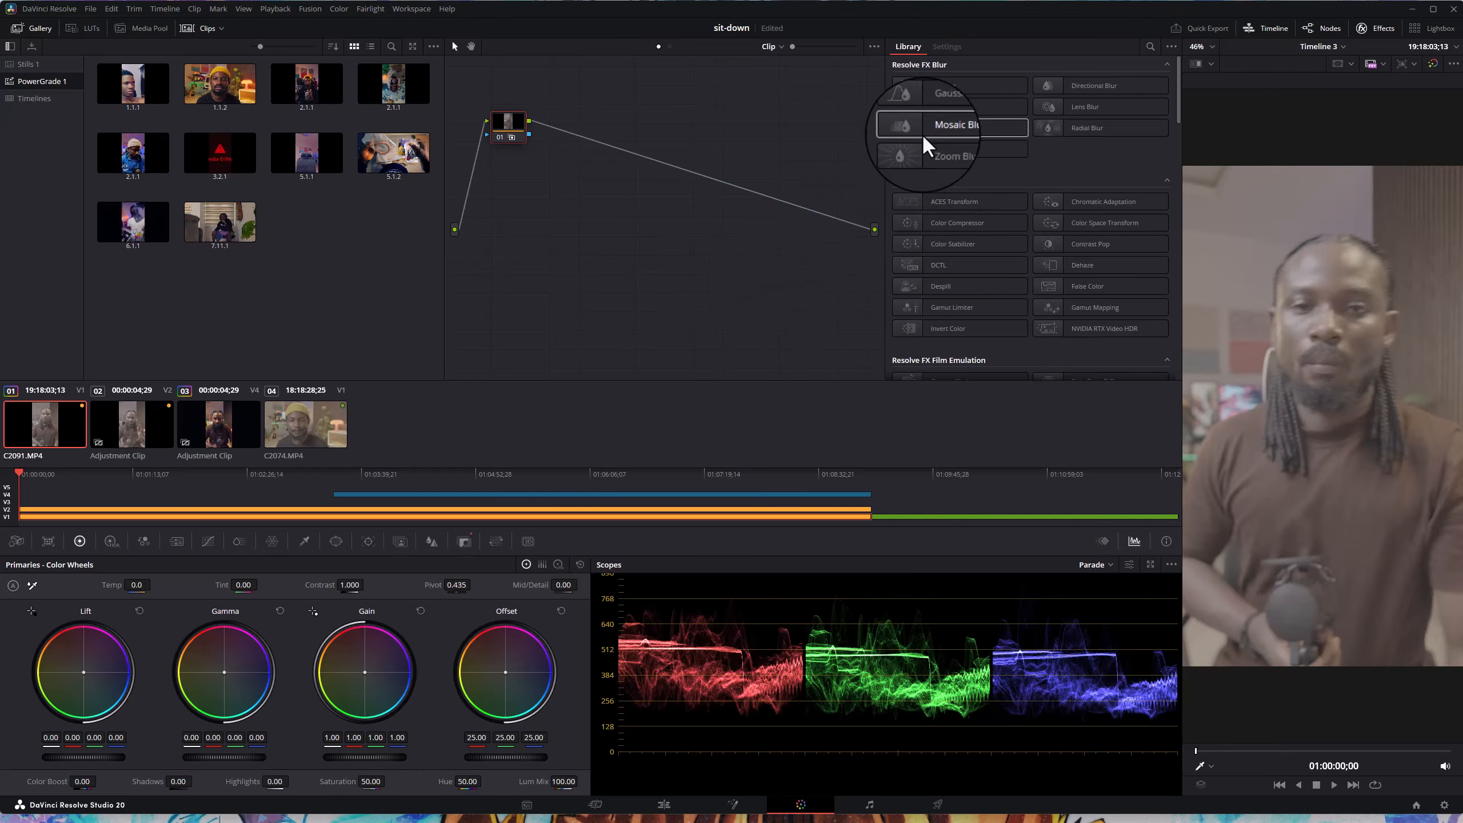
drag(512, 121, 553, 128)
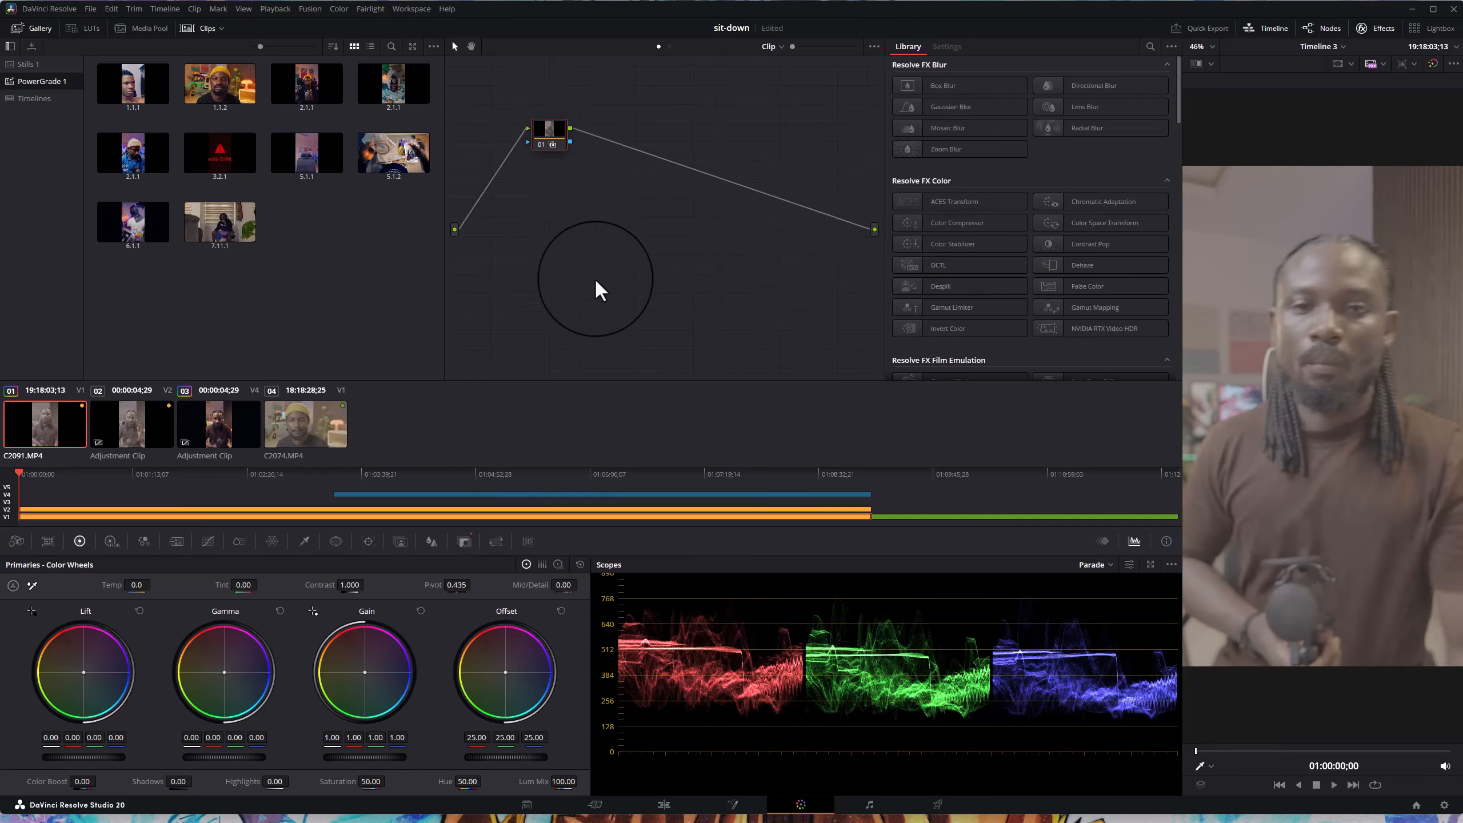
- Review the Refine, Revival, Stylize, Temporal, Texture, Transform and Warp categories in the Effects library
scroll(991, 260, down, 10)
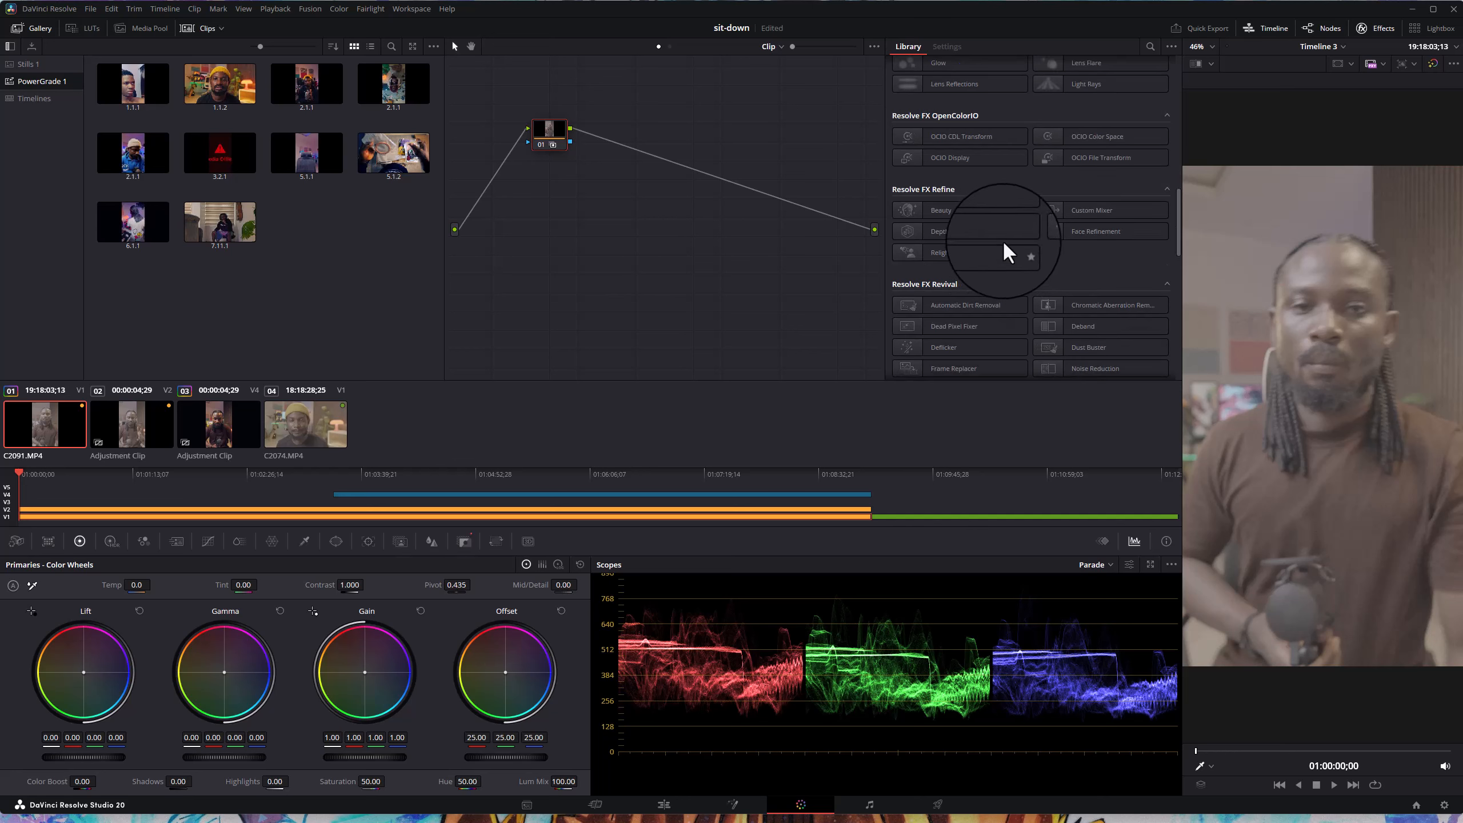
scroll(984, 213, down, 8)
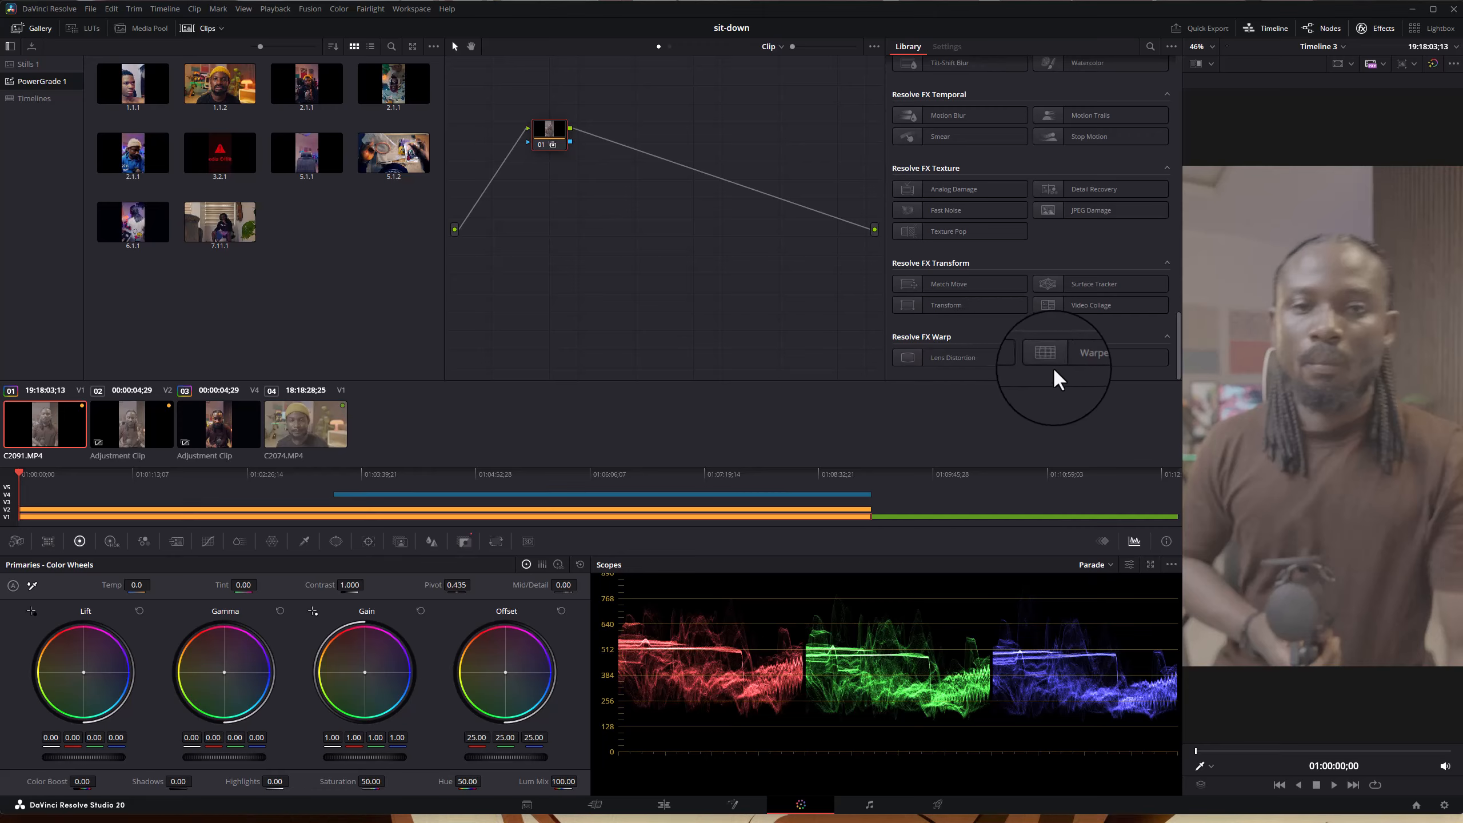
scroll(991, 336, up, 4)
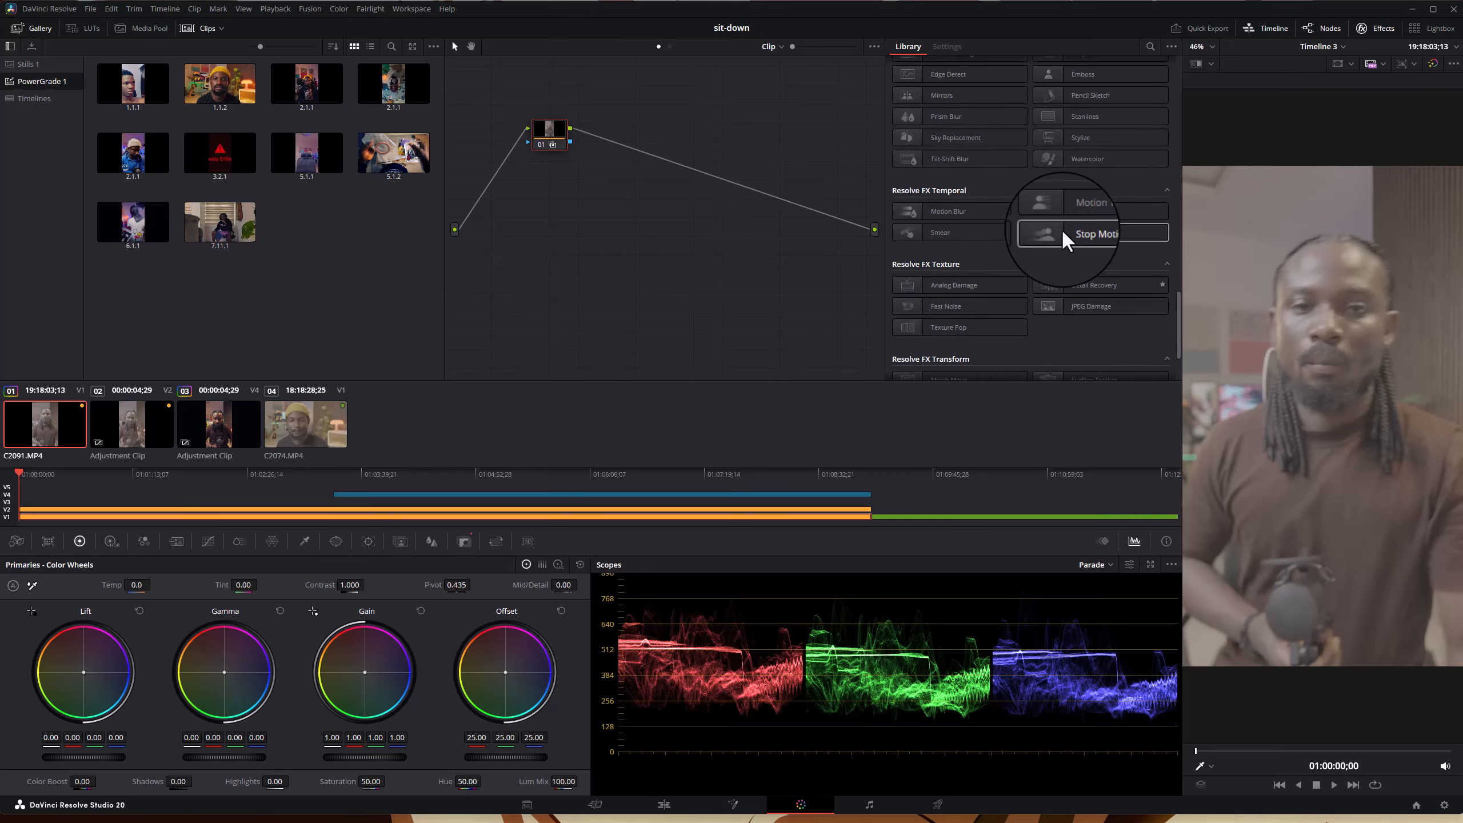
scroll(1062, 237, up, 4)
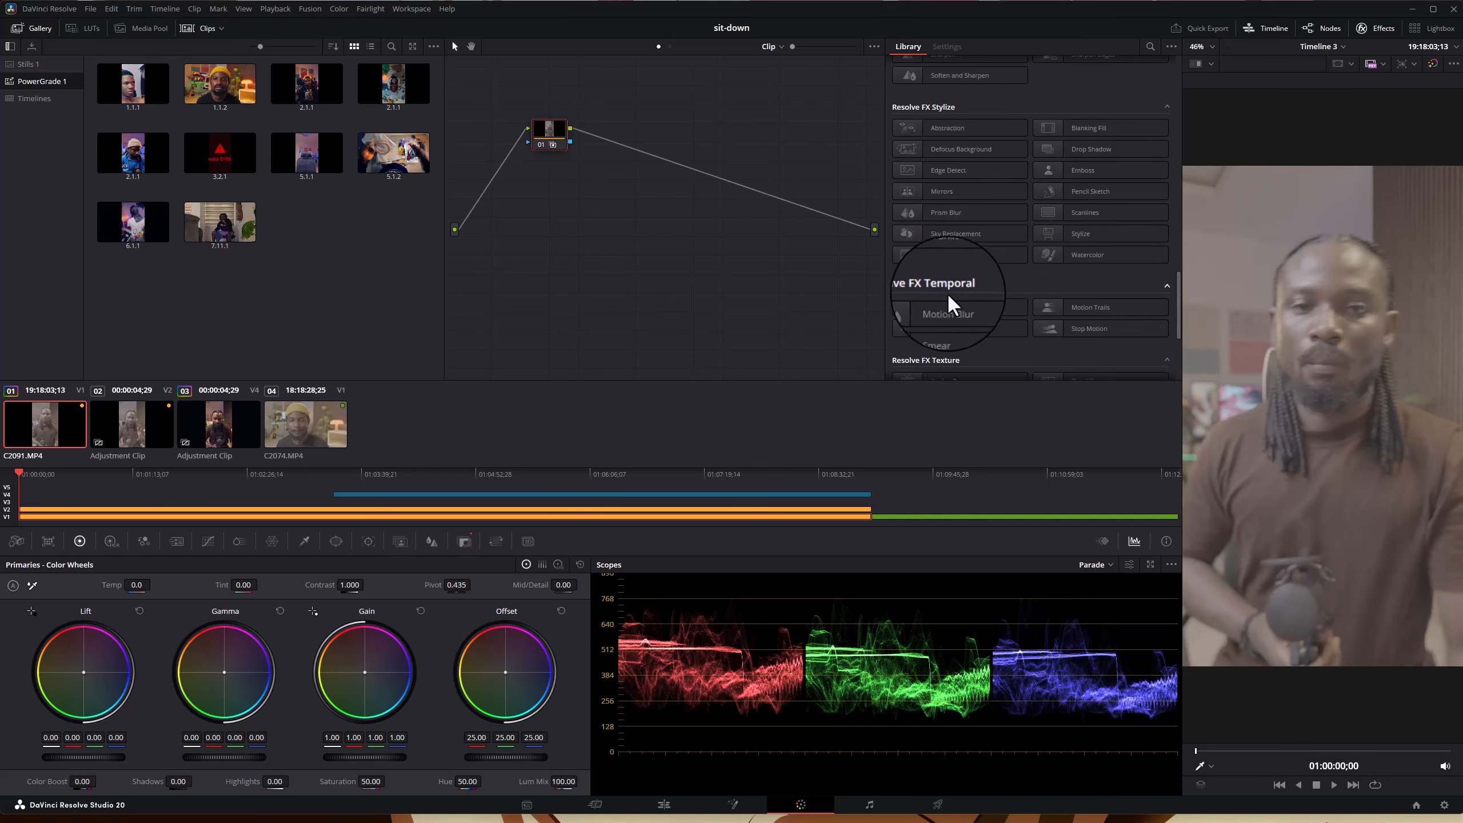
- Look through the remaining Effects library categories, highlight Detail Recovery under Resolve FX Texture, and return to Resolve FX Blur
scroll(979, 320, down, 6)
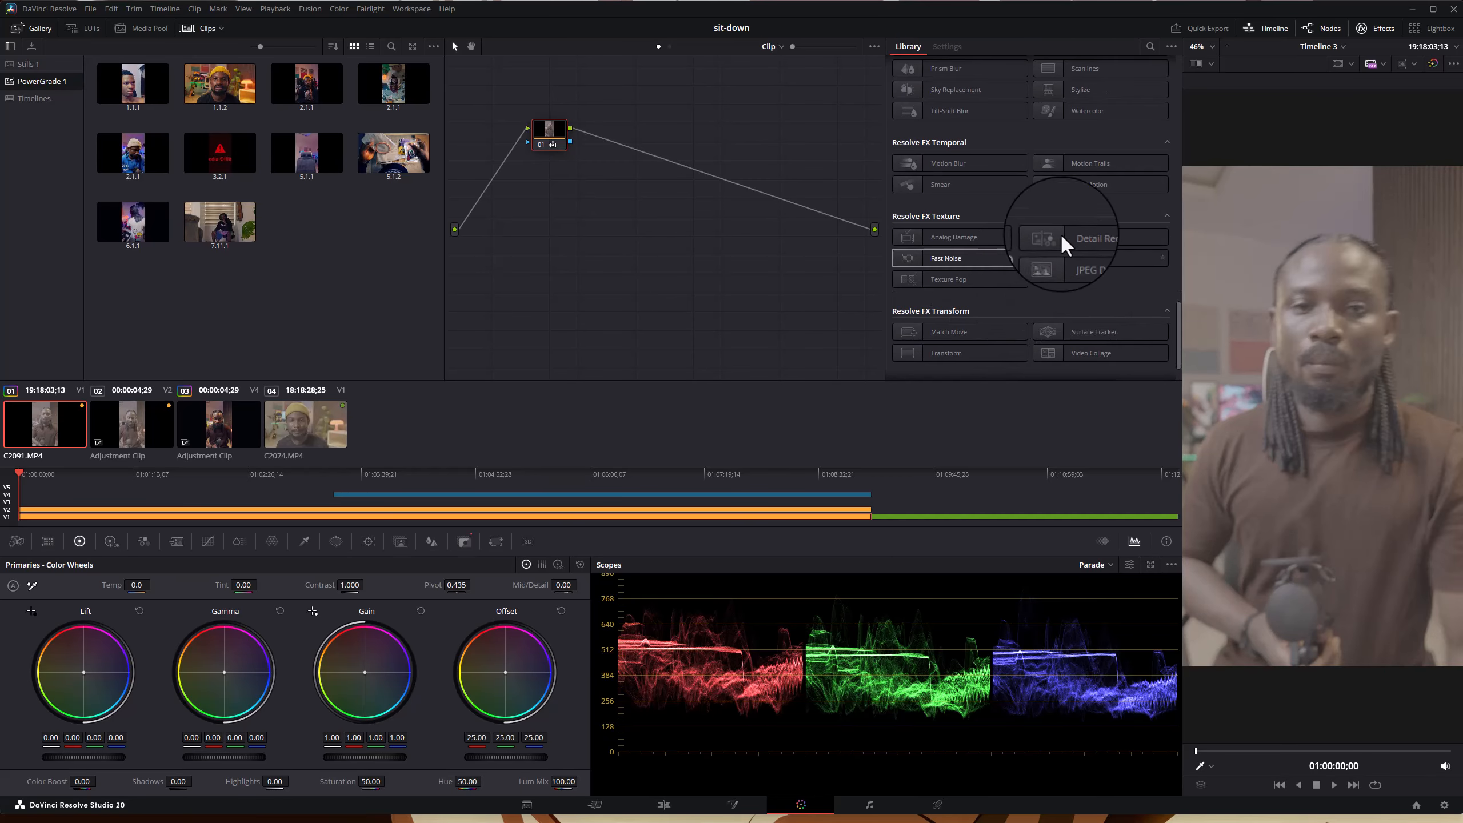
scroll(1048, 246, down, 2)
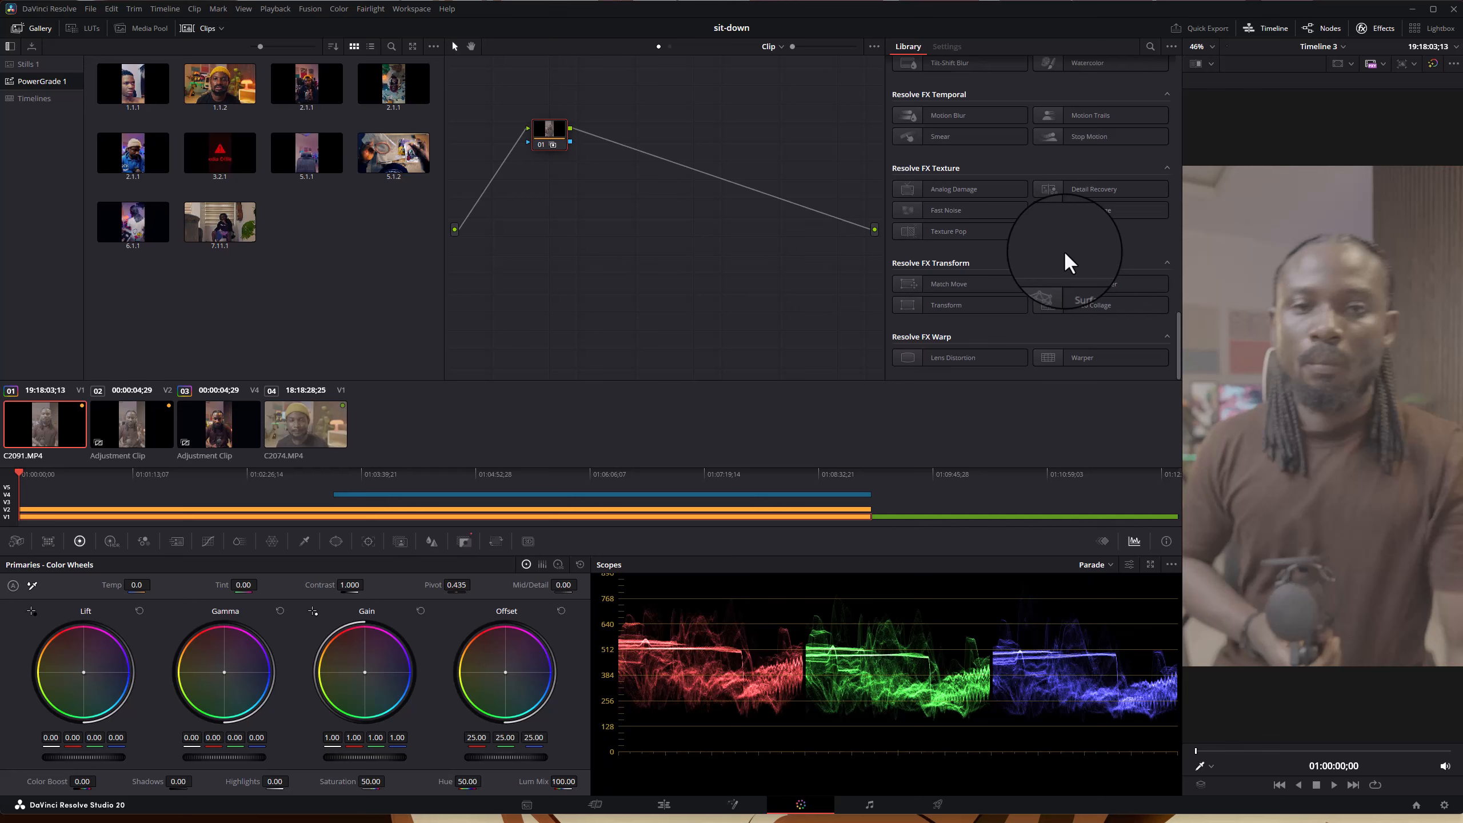
click(1094, 188)
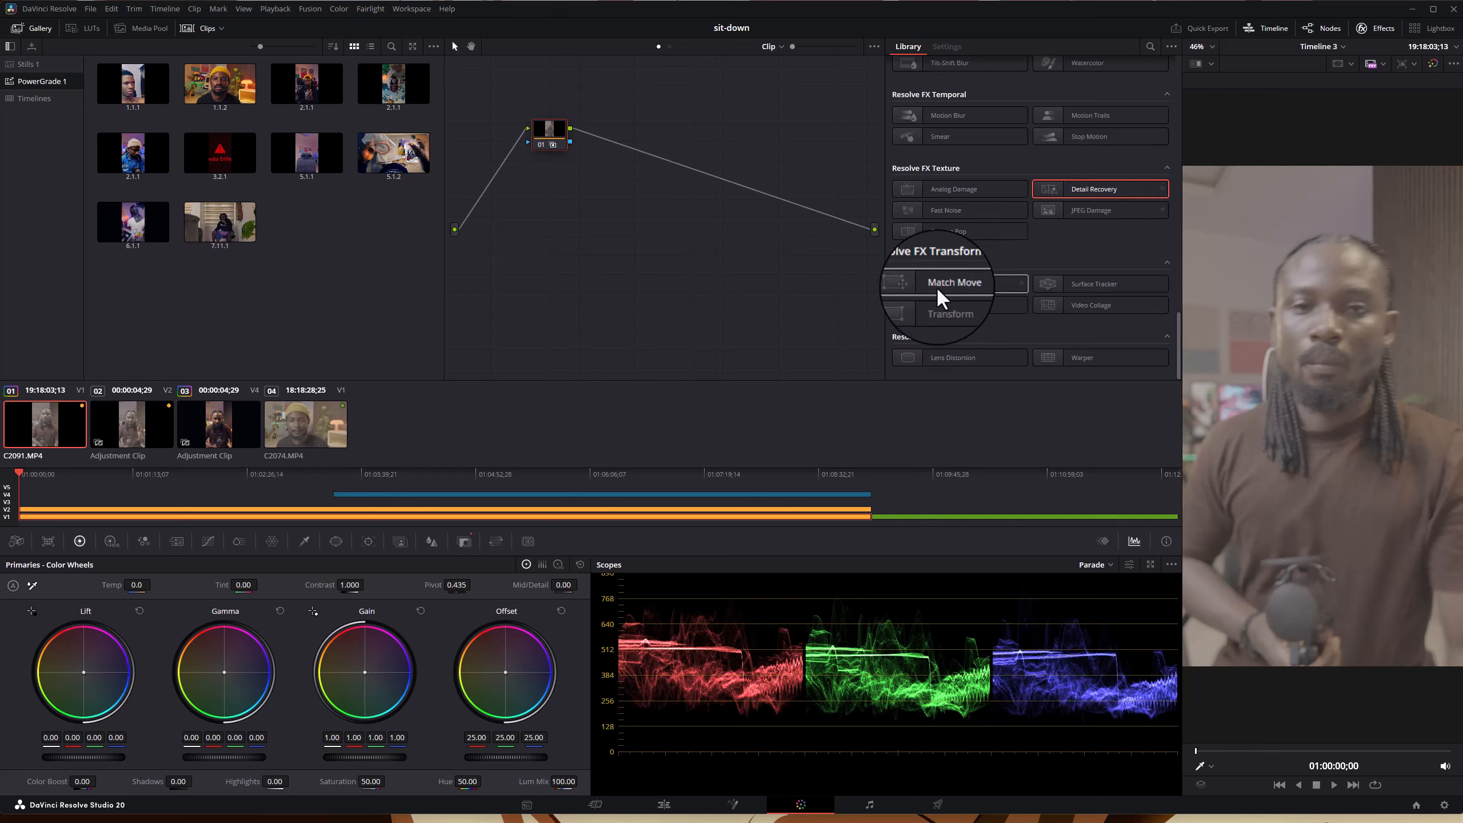
scroll(1031, 194, up, 15)
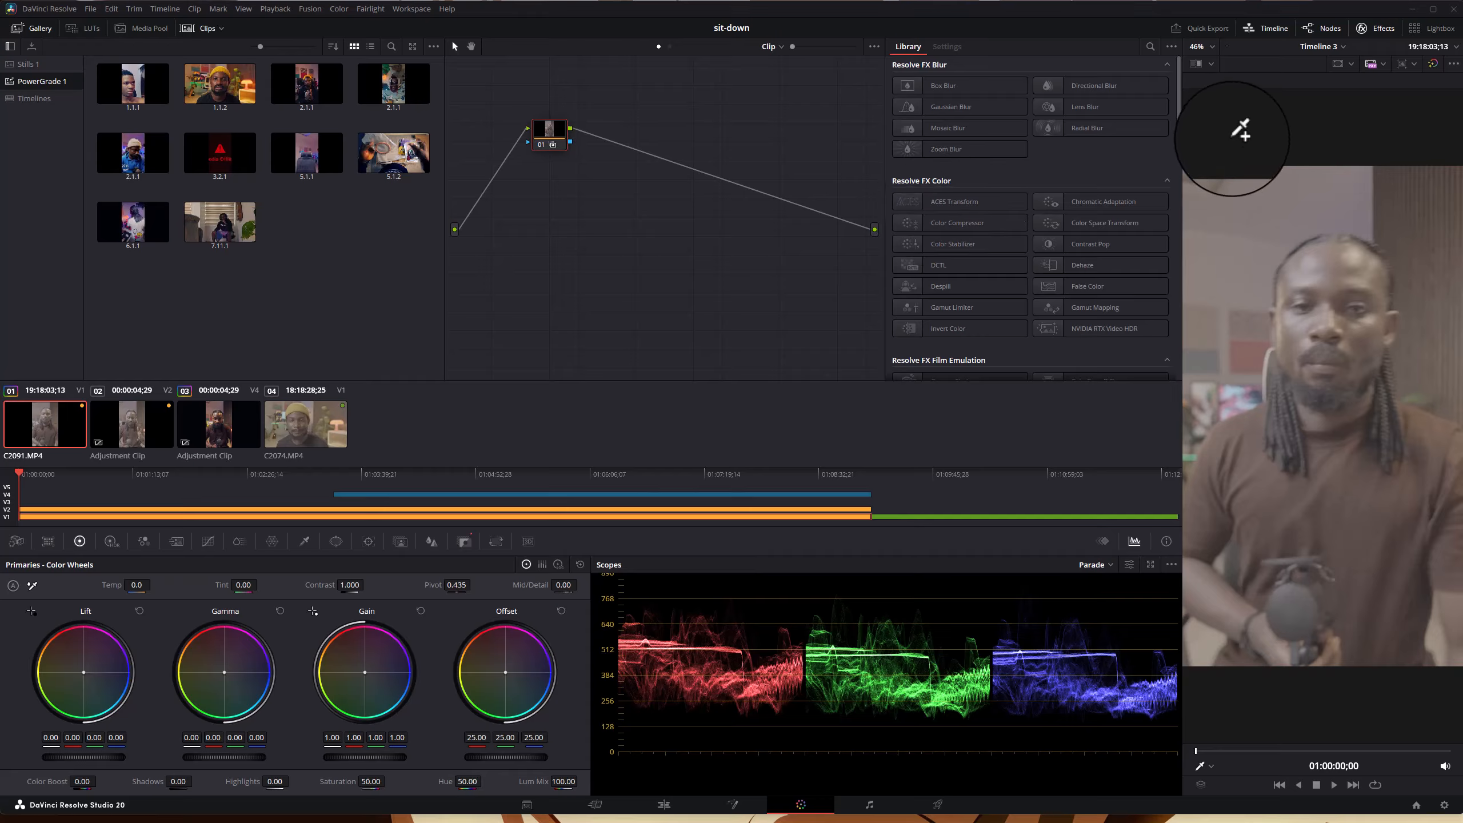
- Turn on Image Wipe in the viewer and check the list of available timelines, keeping Timeline 3 displayed
click(1197, 66)
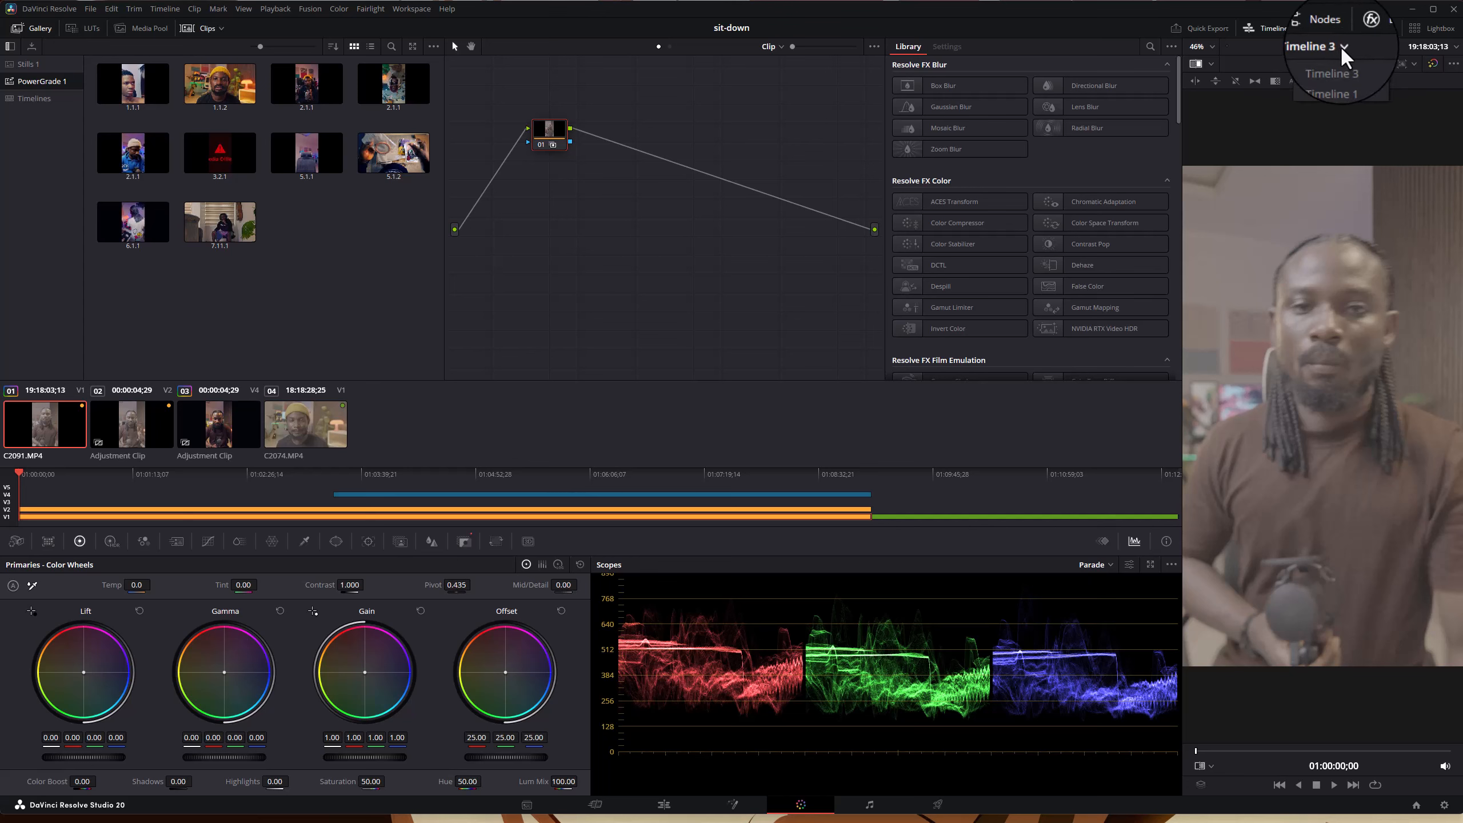
click(1325, 47)
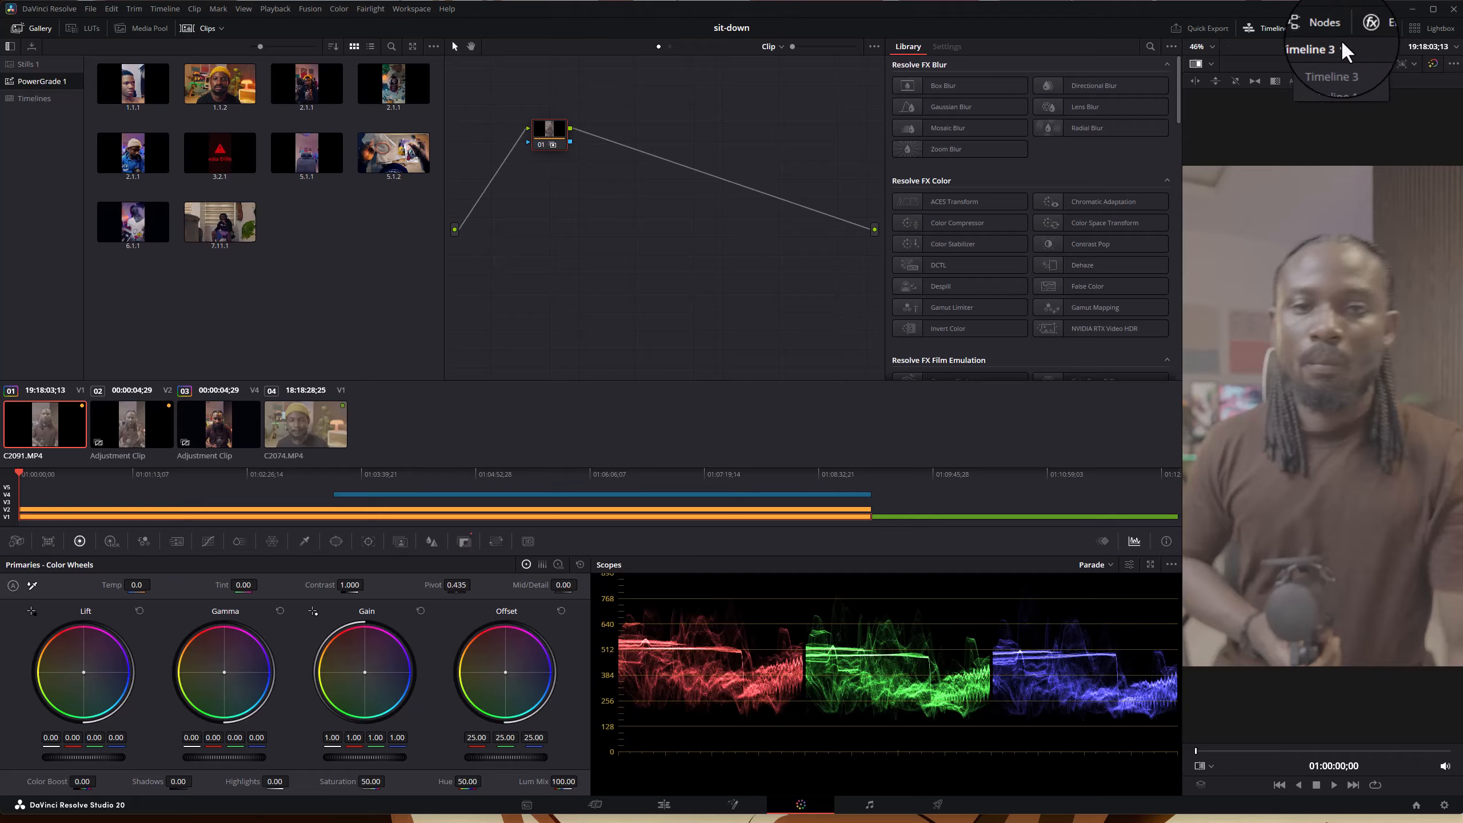
click(1359, 52)
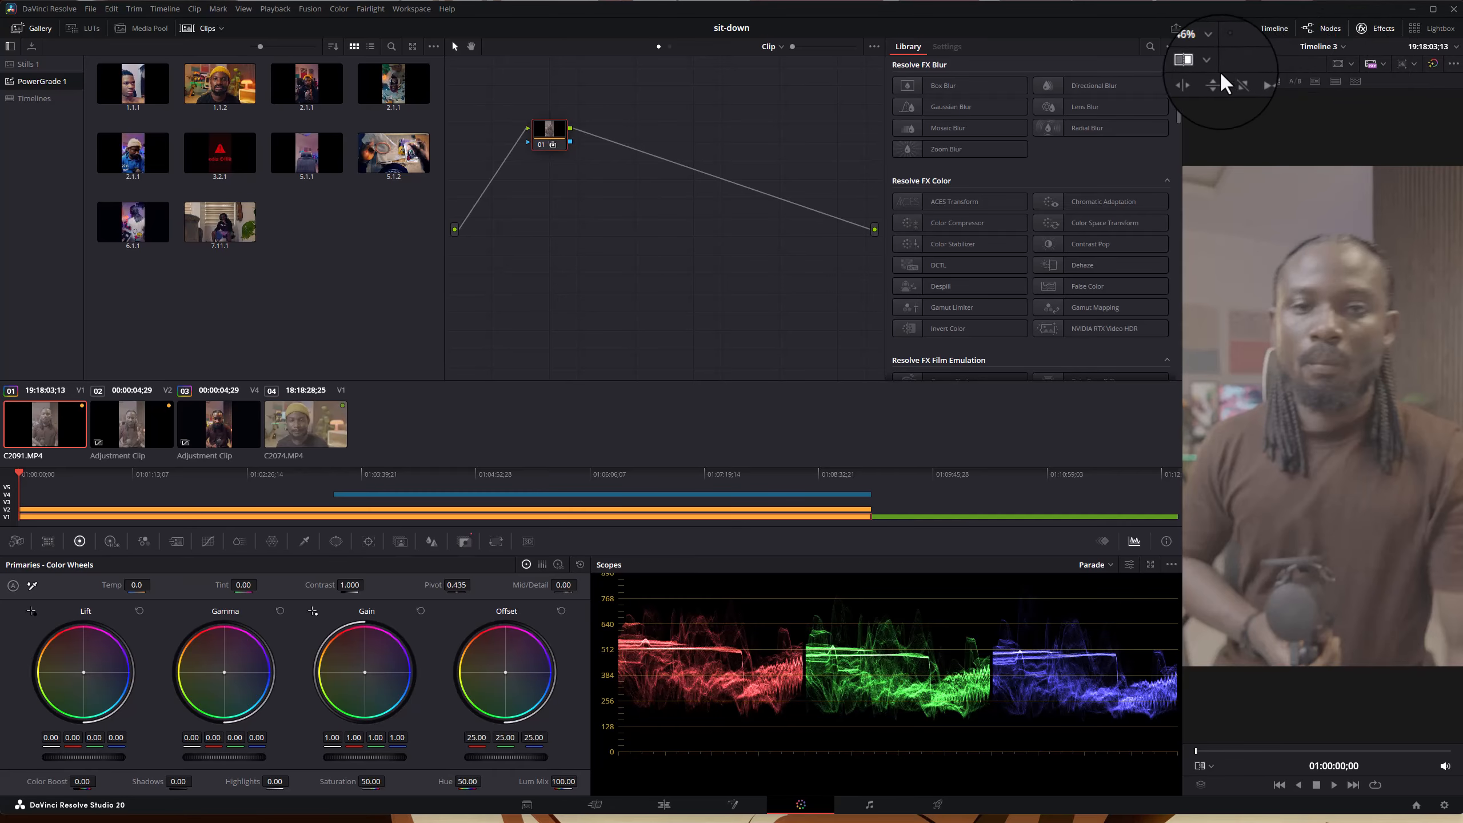
- Try the 50% viewer zoom, widen the viewer and narrow the Gallery, and zoom the picture to 53%
click(1203, 47)
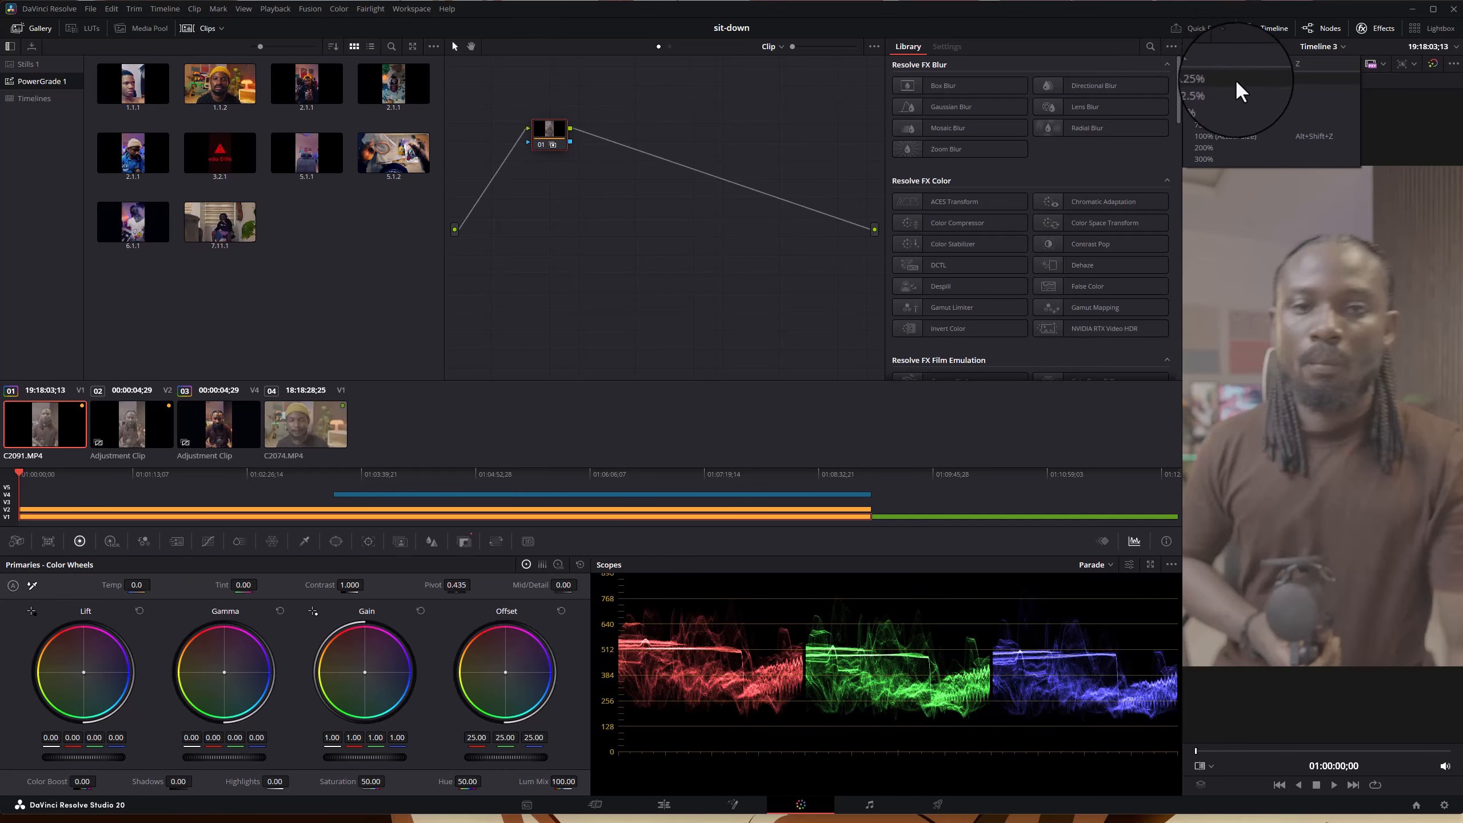
click(1252, 121)
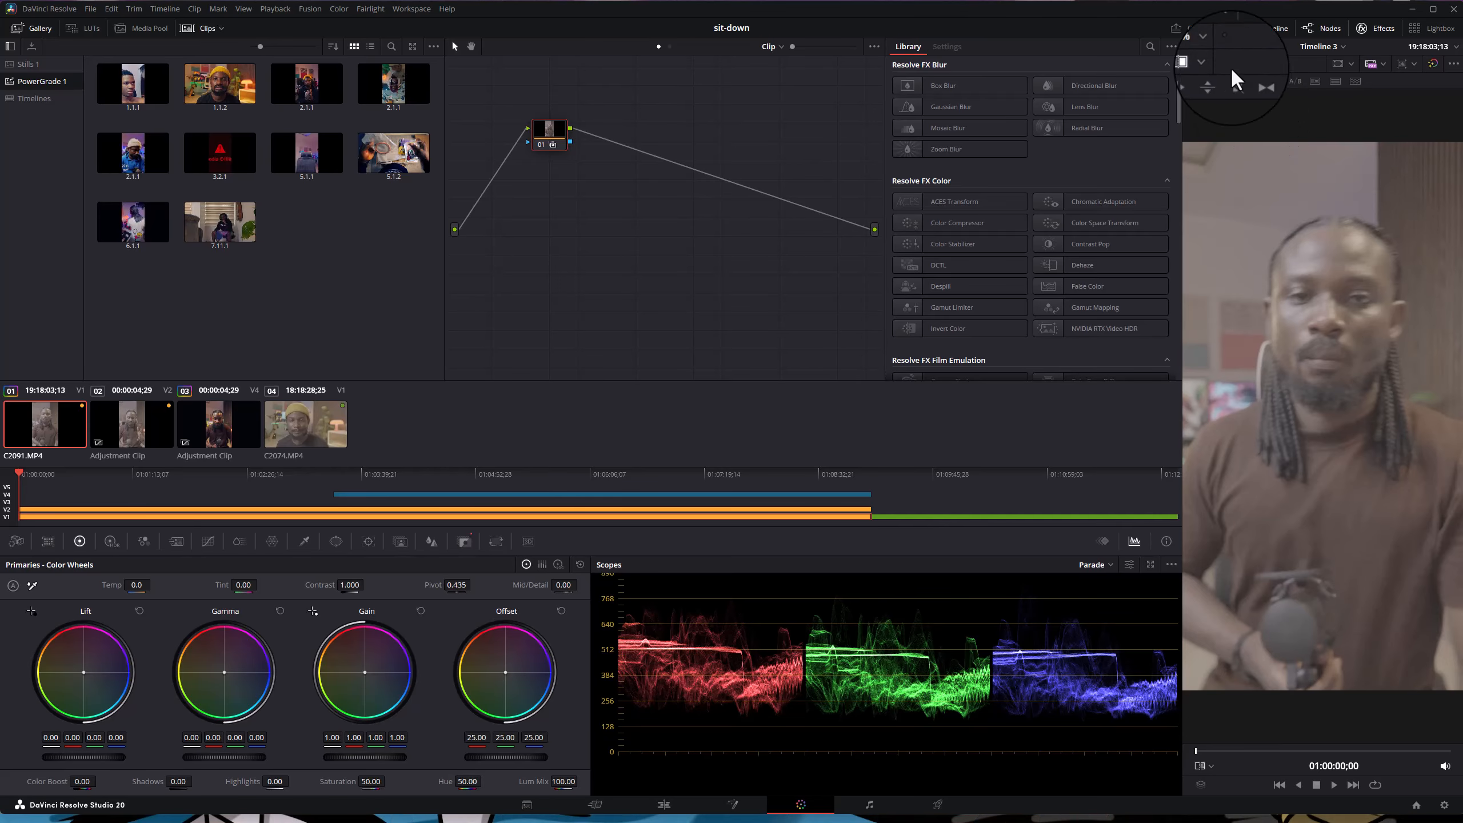
scroll(1336, 462, down, 2)
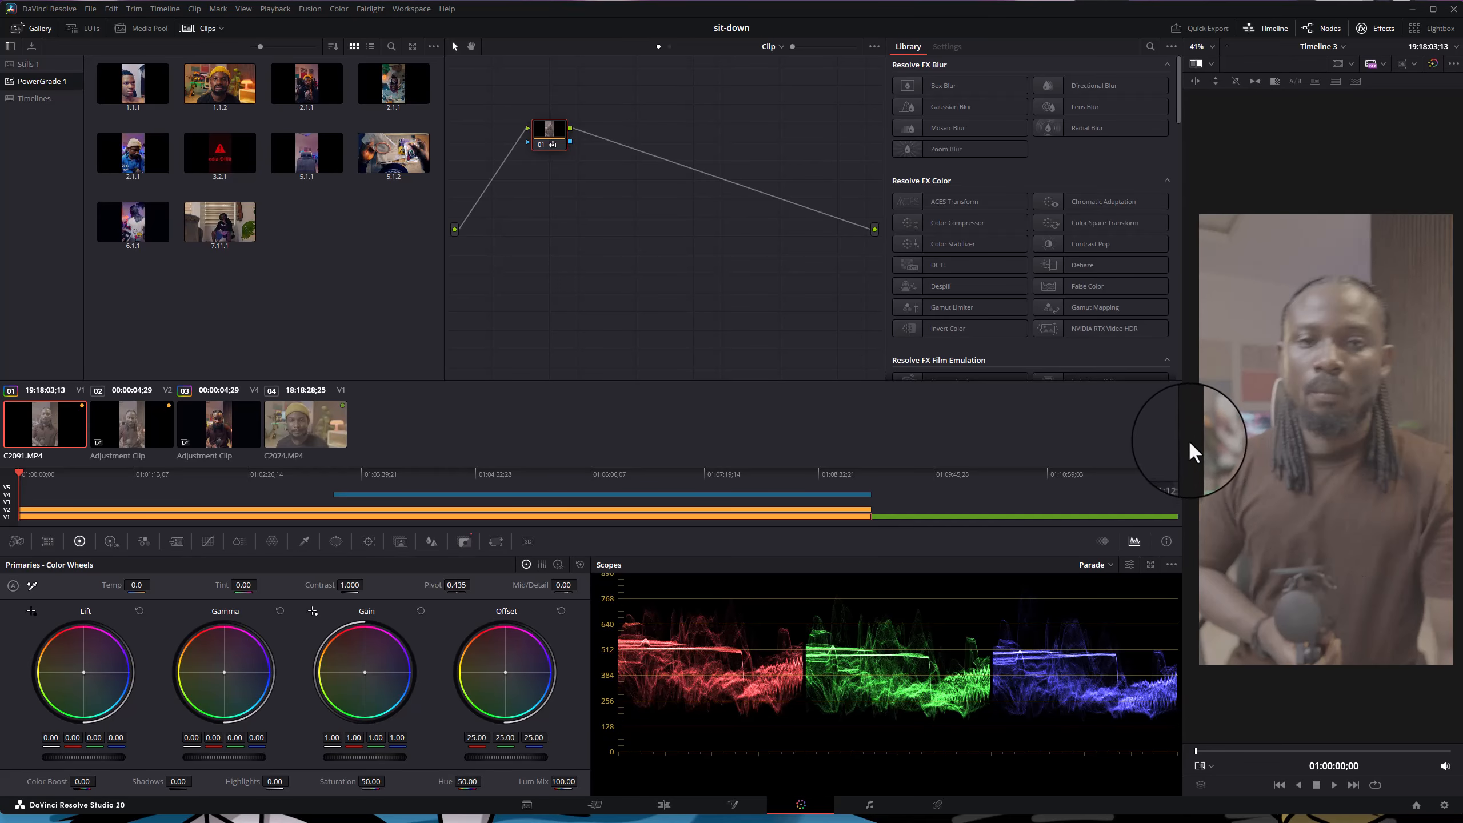
drag(1179, 428, 1007, 428)
scroll(1300, 323, up, 2)
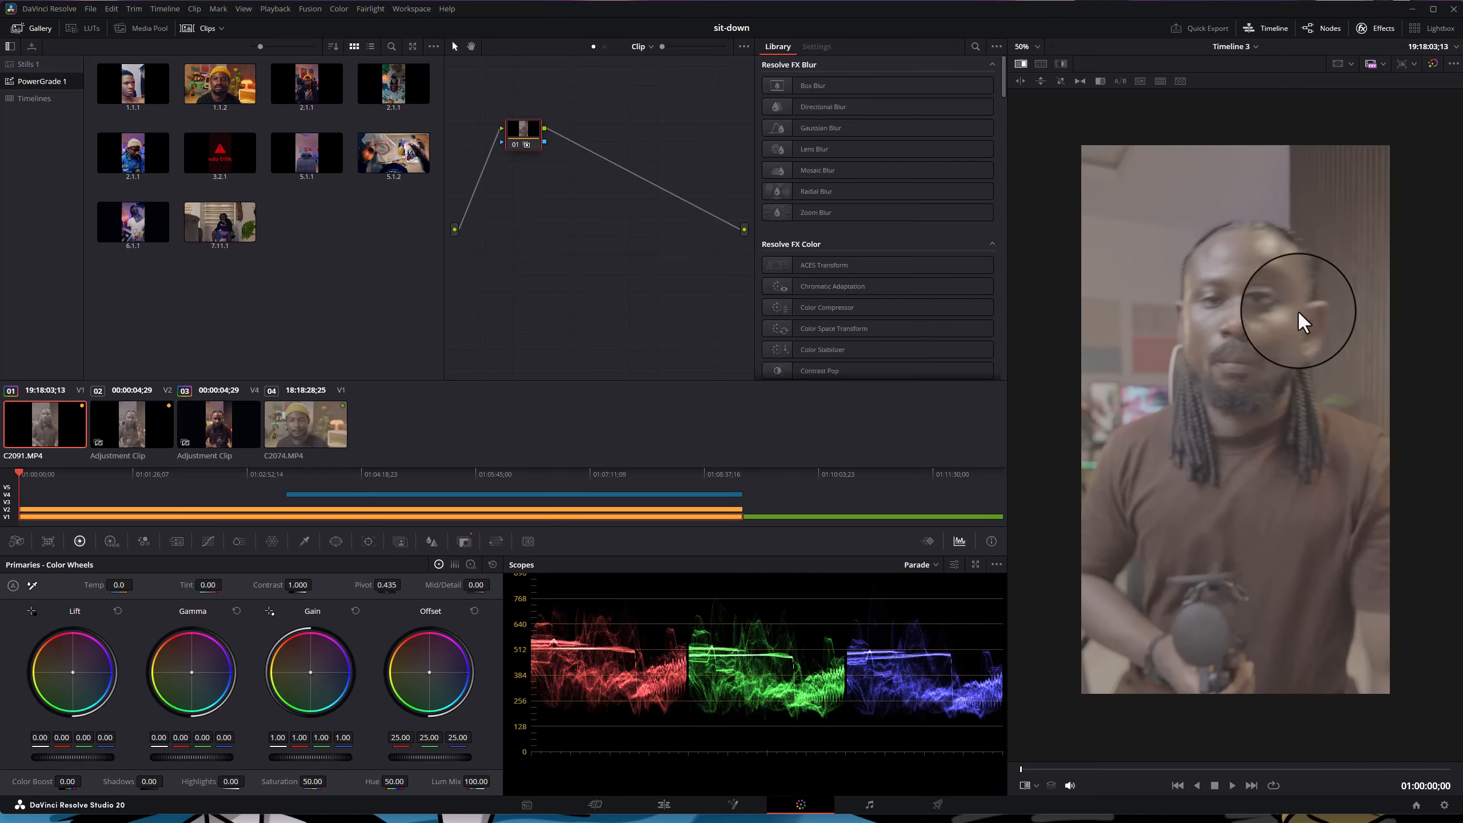
scroll(1284, 363, up, 1)
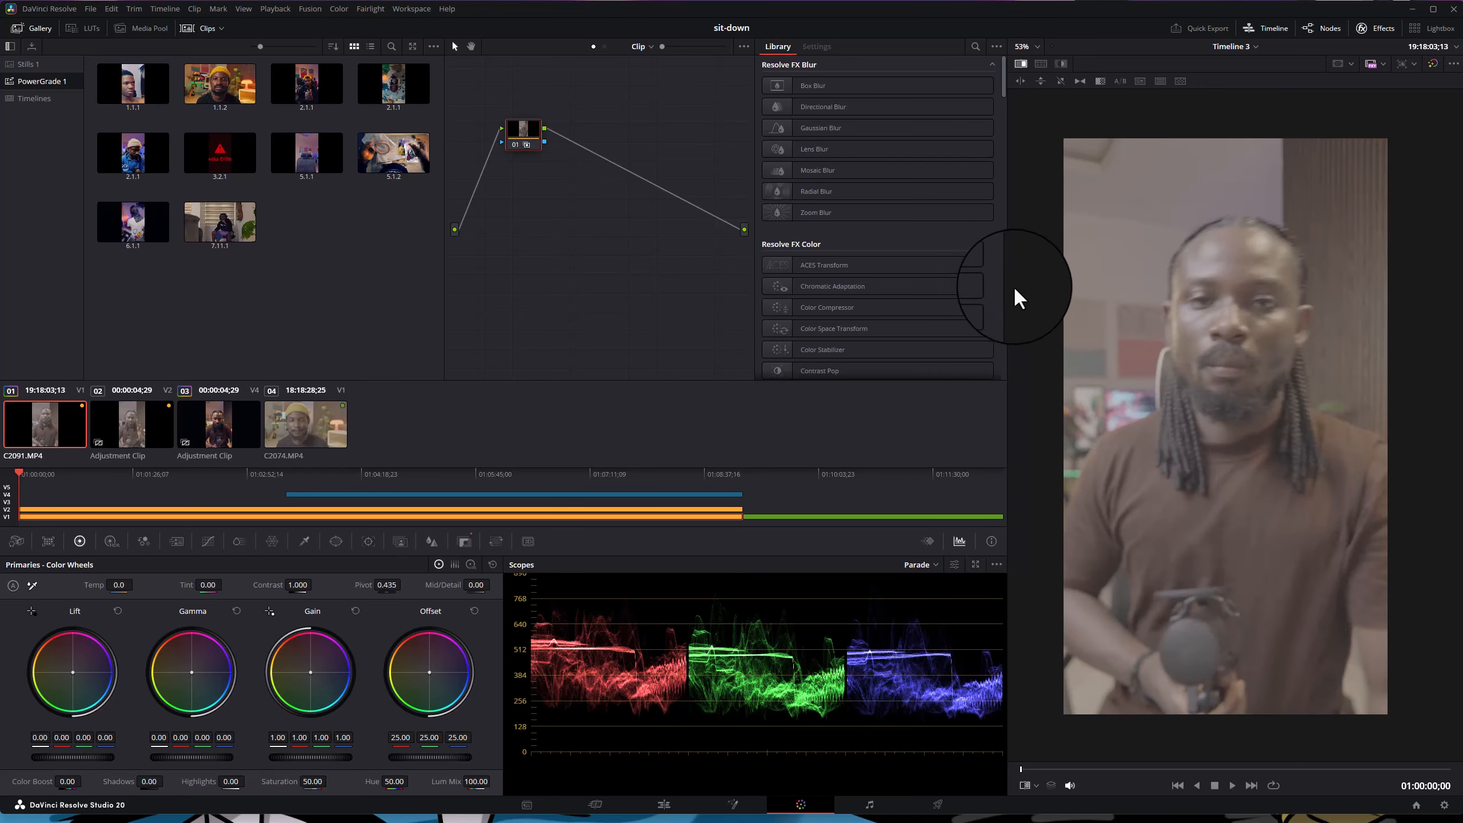
drag(1005, 288, 1007, 340)
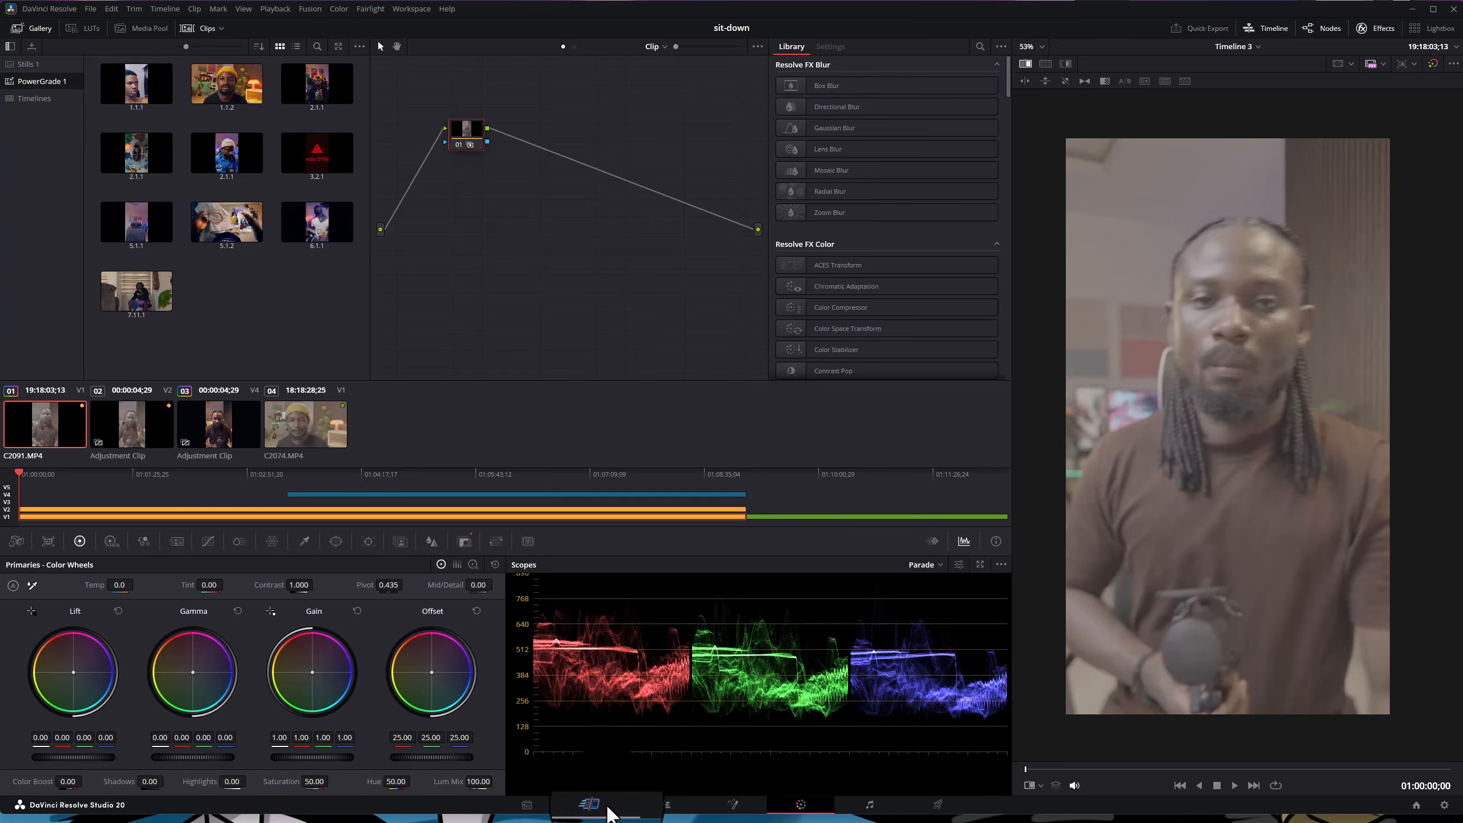
- Switch to the Edit page and turn on the Transform overlay for the adjustment clip
click(663, 804)
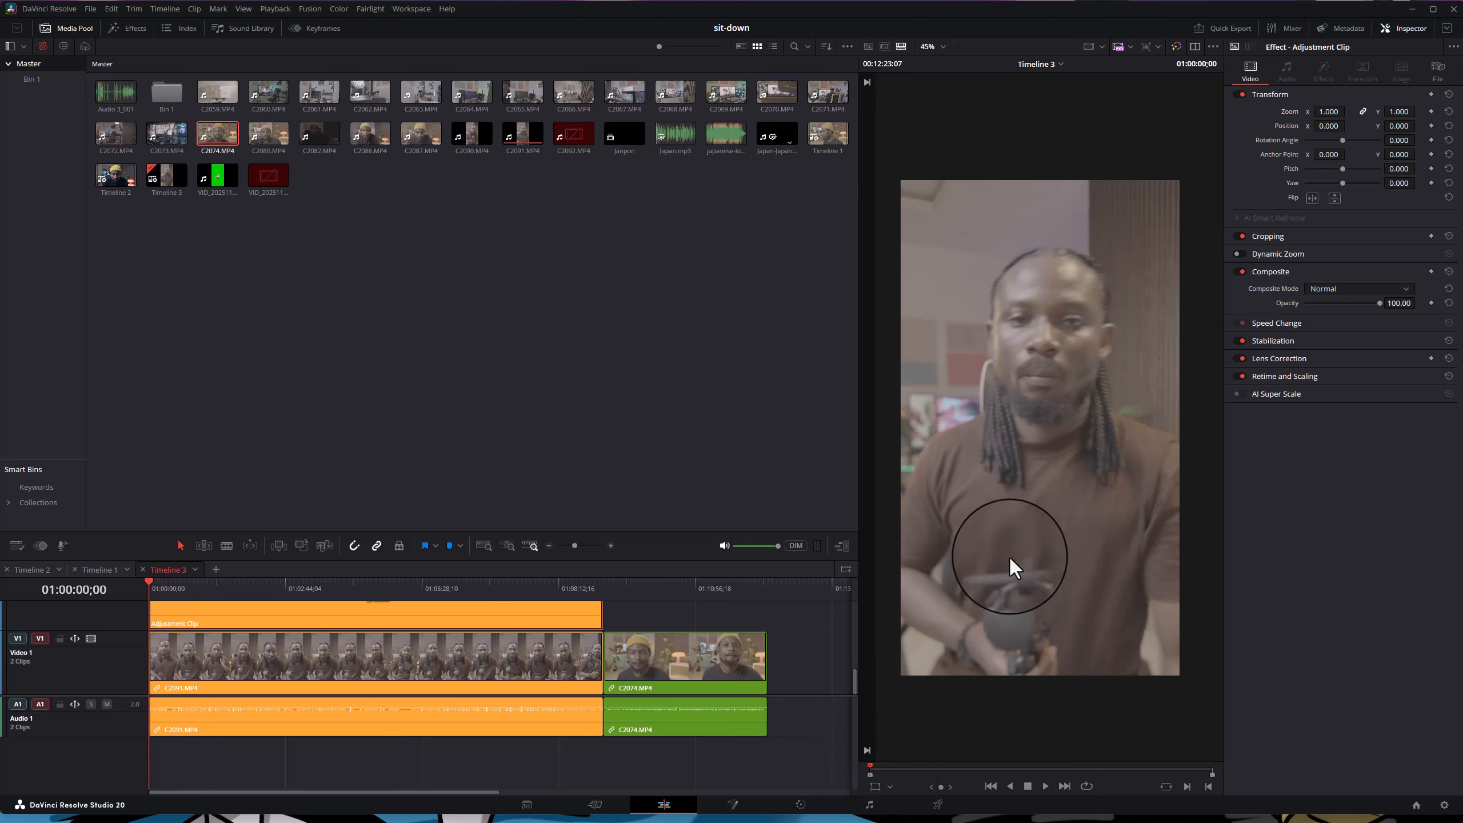
click(890, 787)
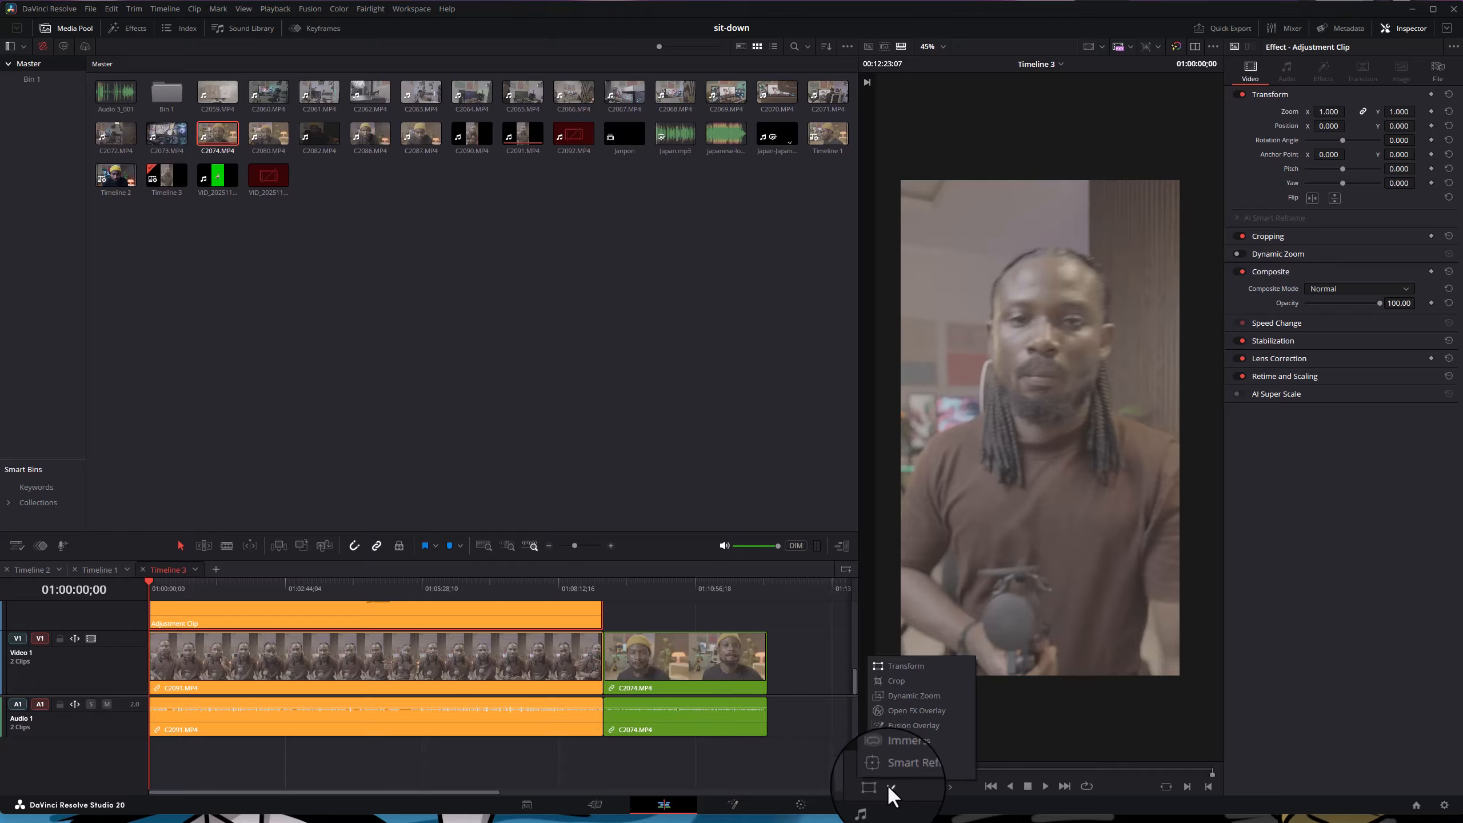
click(909, 666)
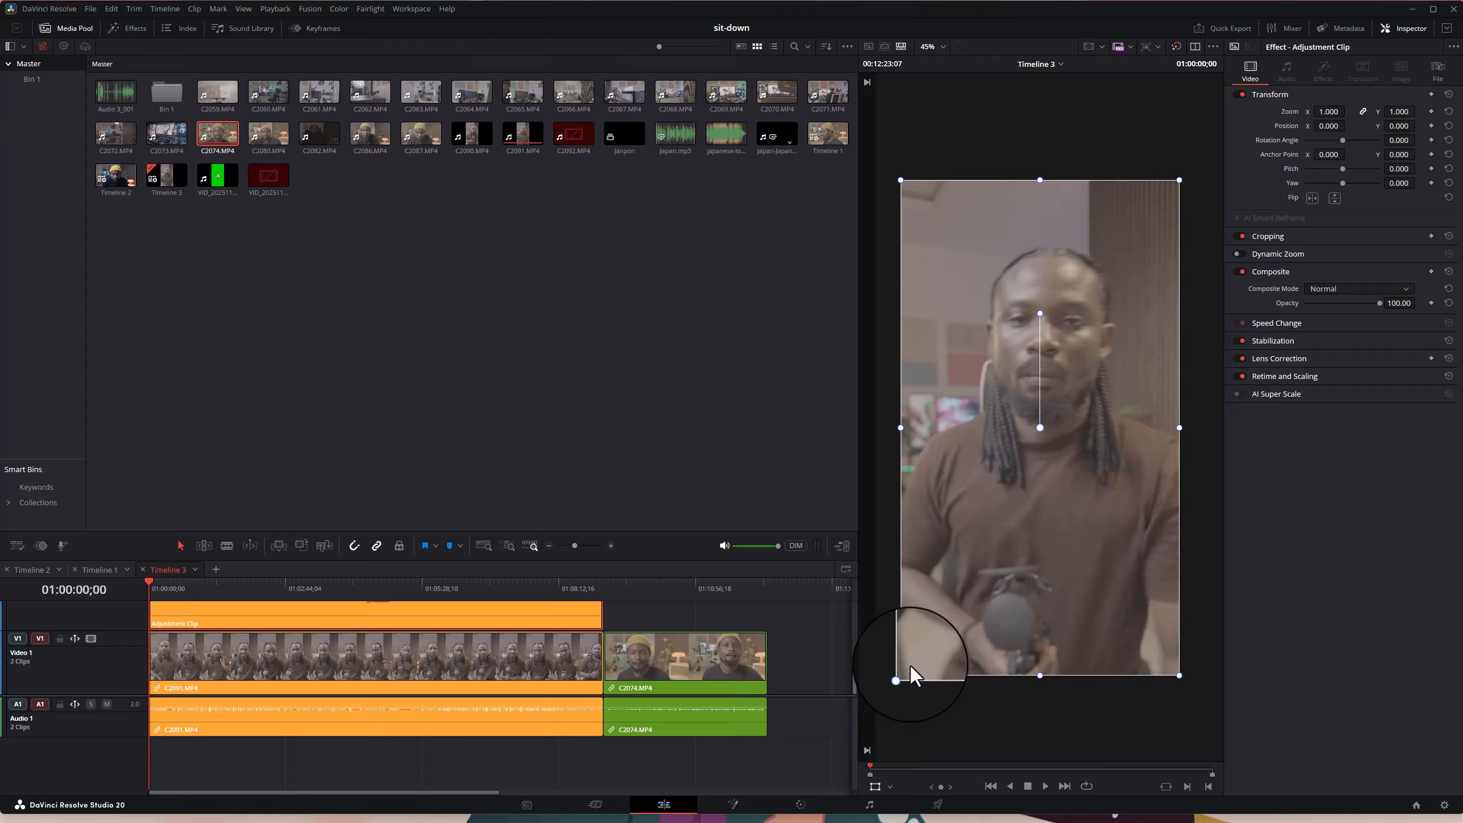
- Try moving the adjustment clip in the viewer to about X 307, Y -238 and about X 181, Y -2, undoing each move
mouse_move(1069, 490)
mouse_down()
mouse_move(959, 488)
mouse_move(1203, 509)
mouse_move(1157, 437)
mouse_move(973, 580)
mouse_move(874, 531)
mouse_move(983, 452)
mouse_move(1145, 533)
mouse_move(1129, 602)
mouse_move(1121, 473)
mouse_move(1080, 492)
mouse_up()
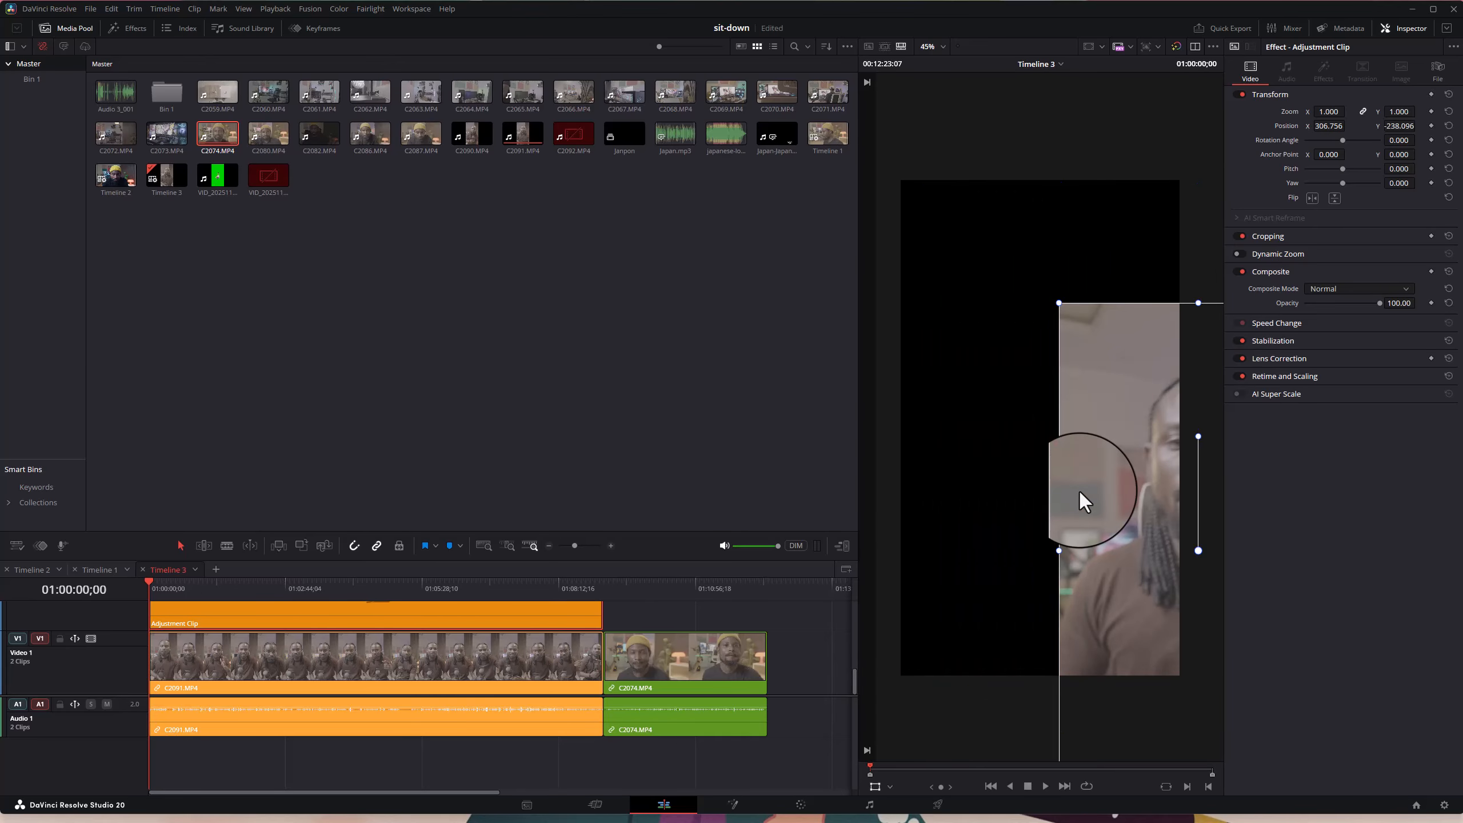
key(ctrl+z)
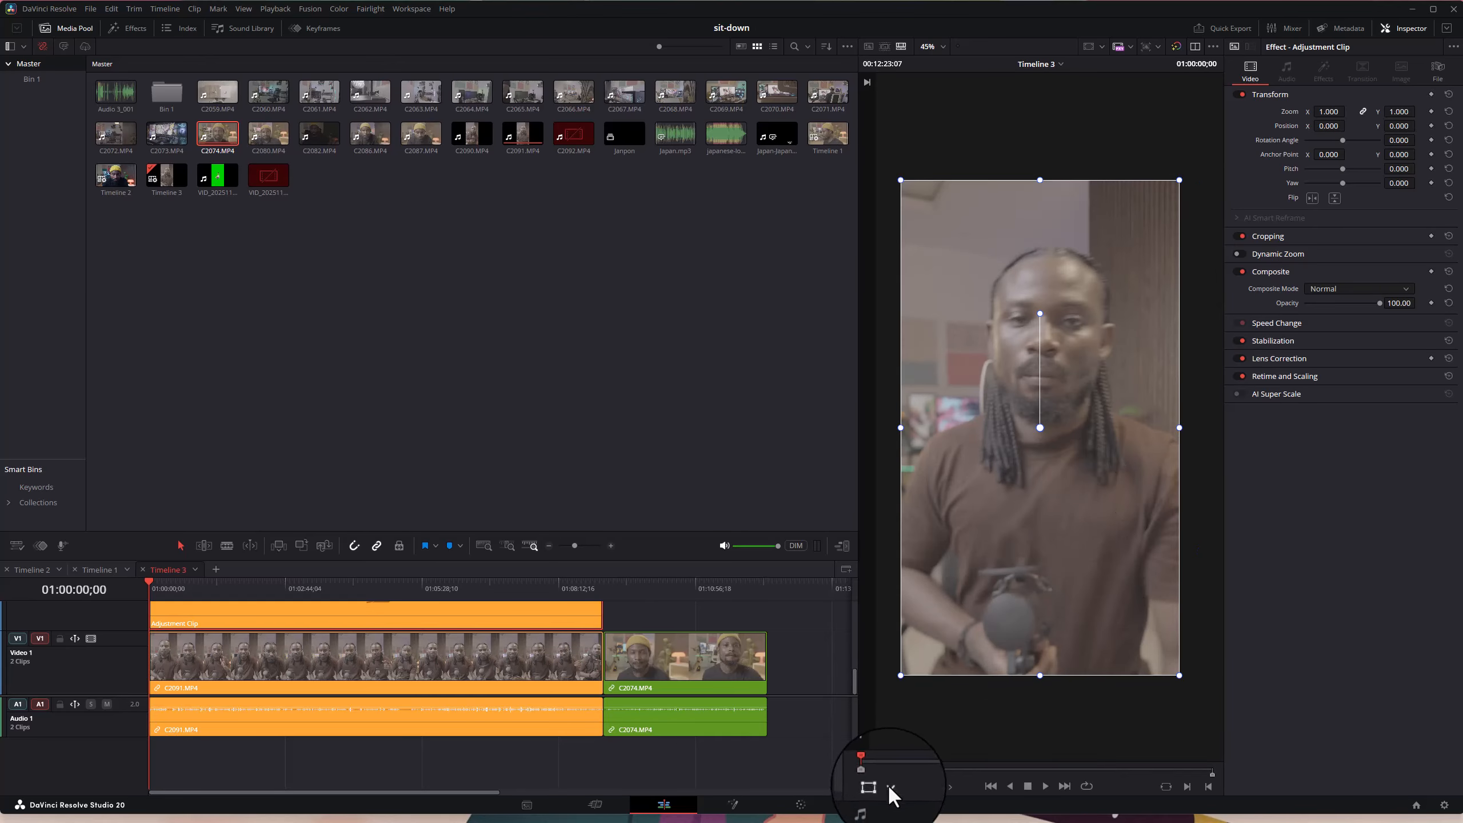
click(891, 787)
click(904, 663)
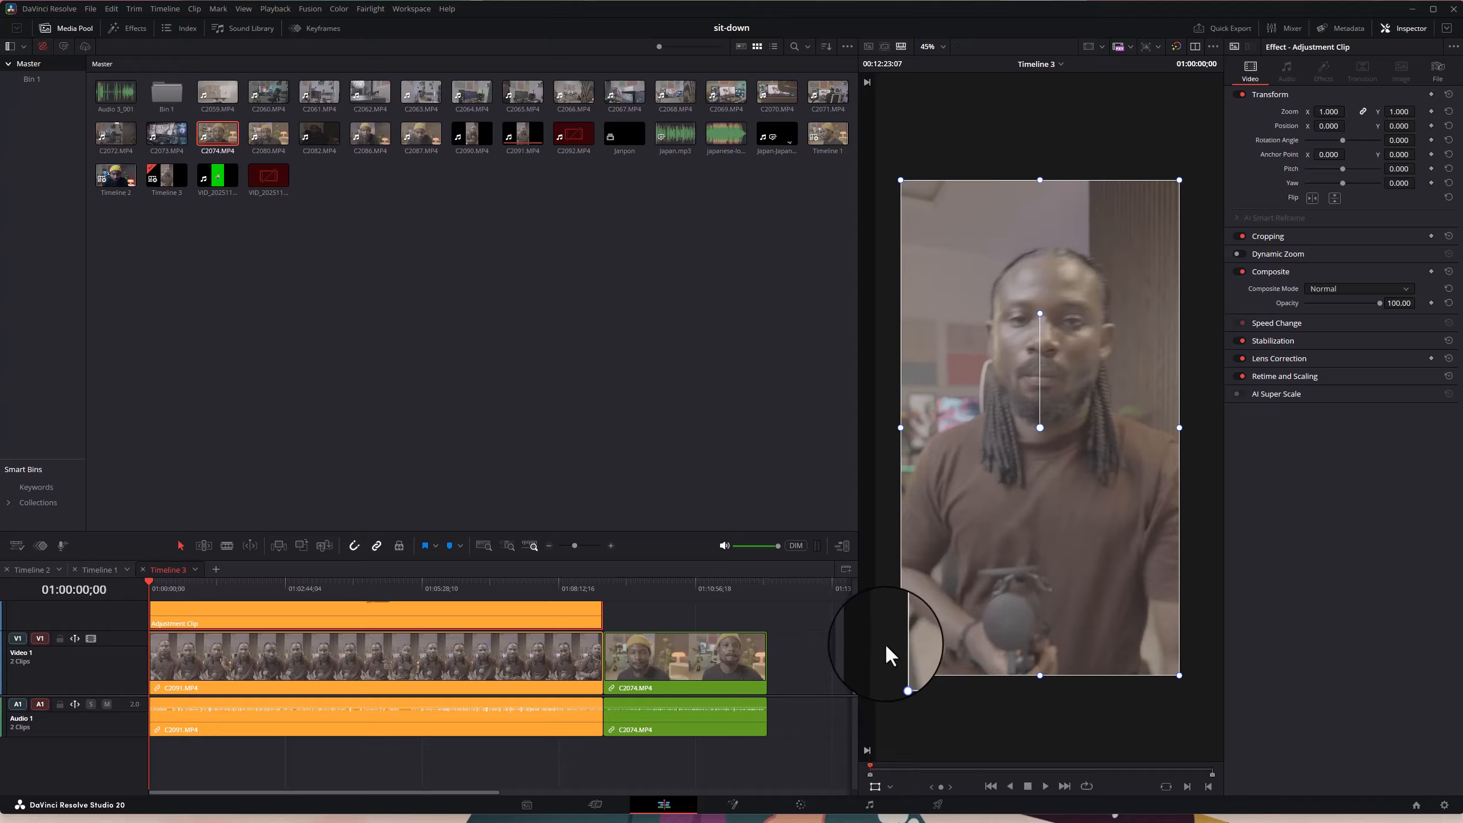
drag(1022, 529, 1126, 513)
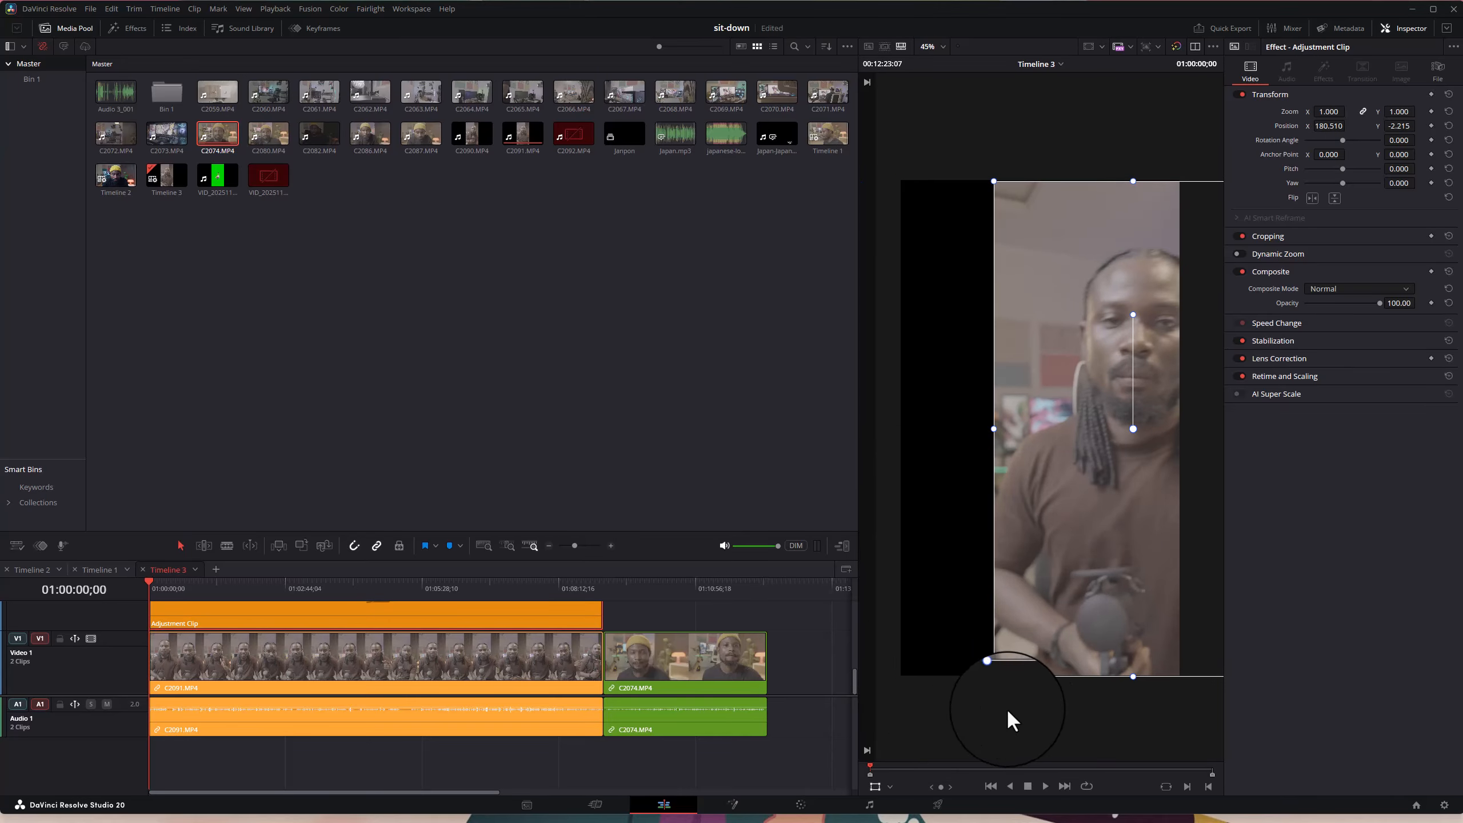
key(ctrl+z)
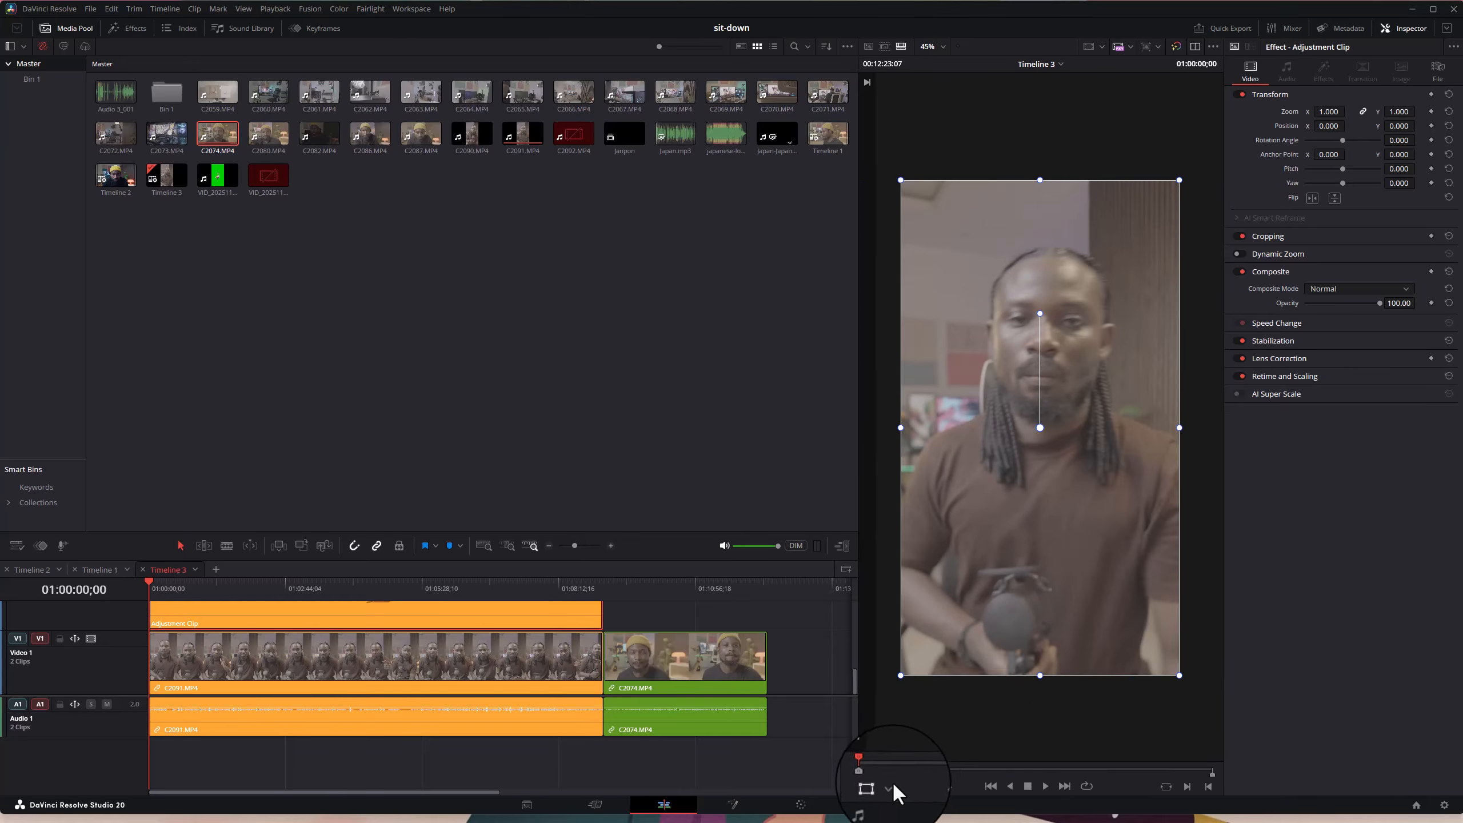
click(892, 784)
click(892, 663)
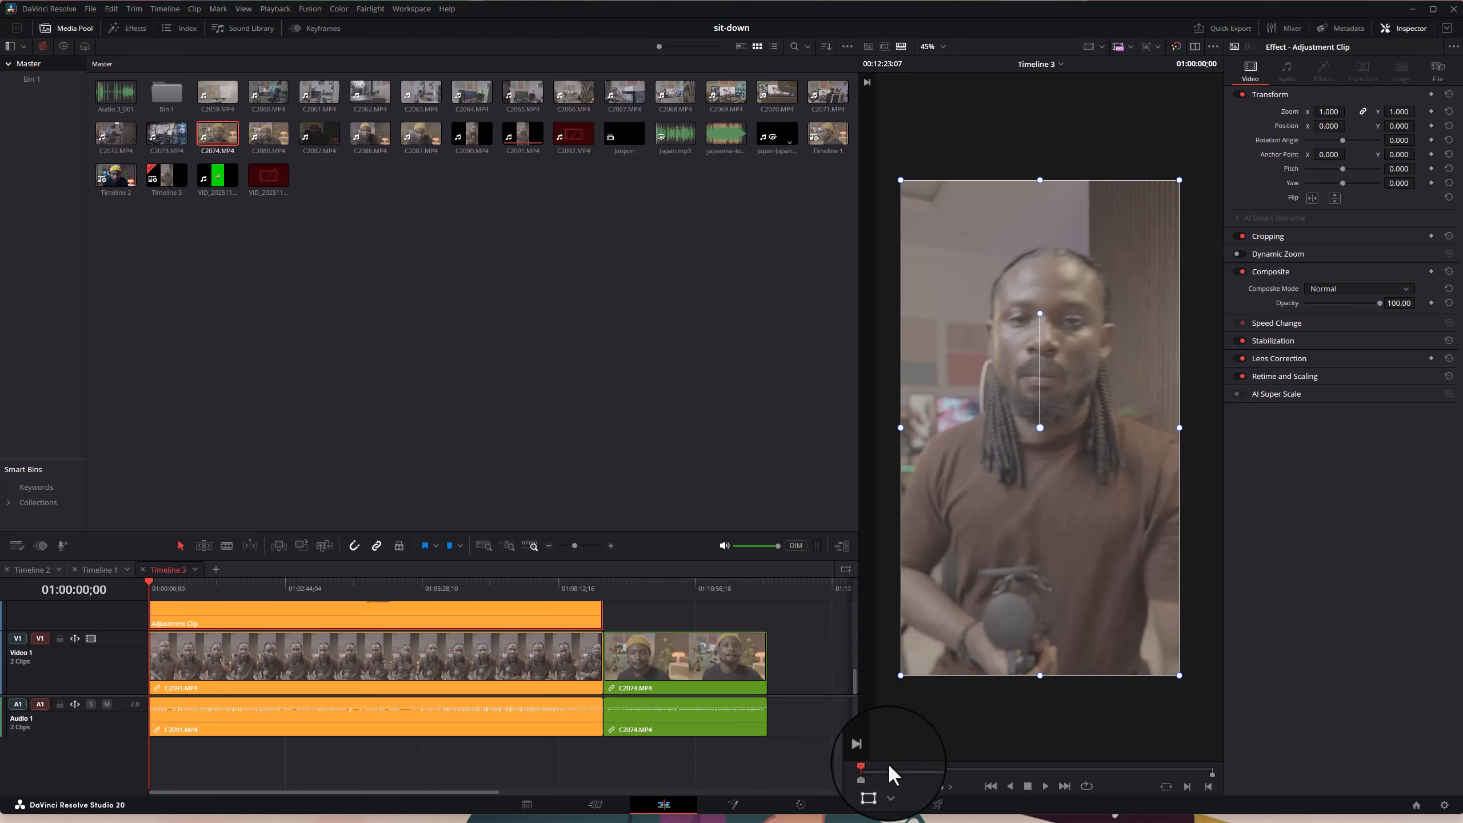
- Review the viewer's on-screen control modes and switch from Transform to Open FX Overlay
click(891, 797)
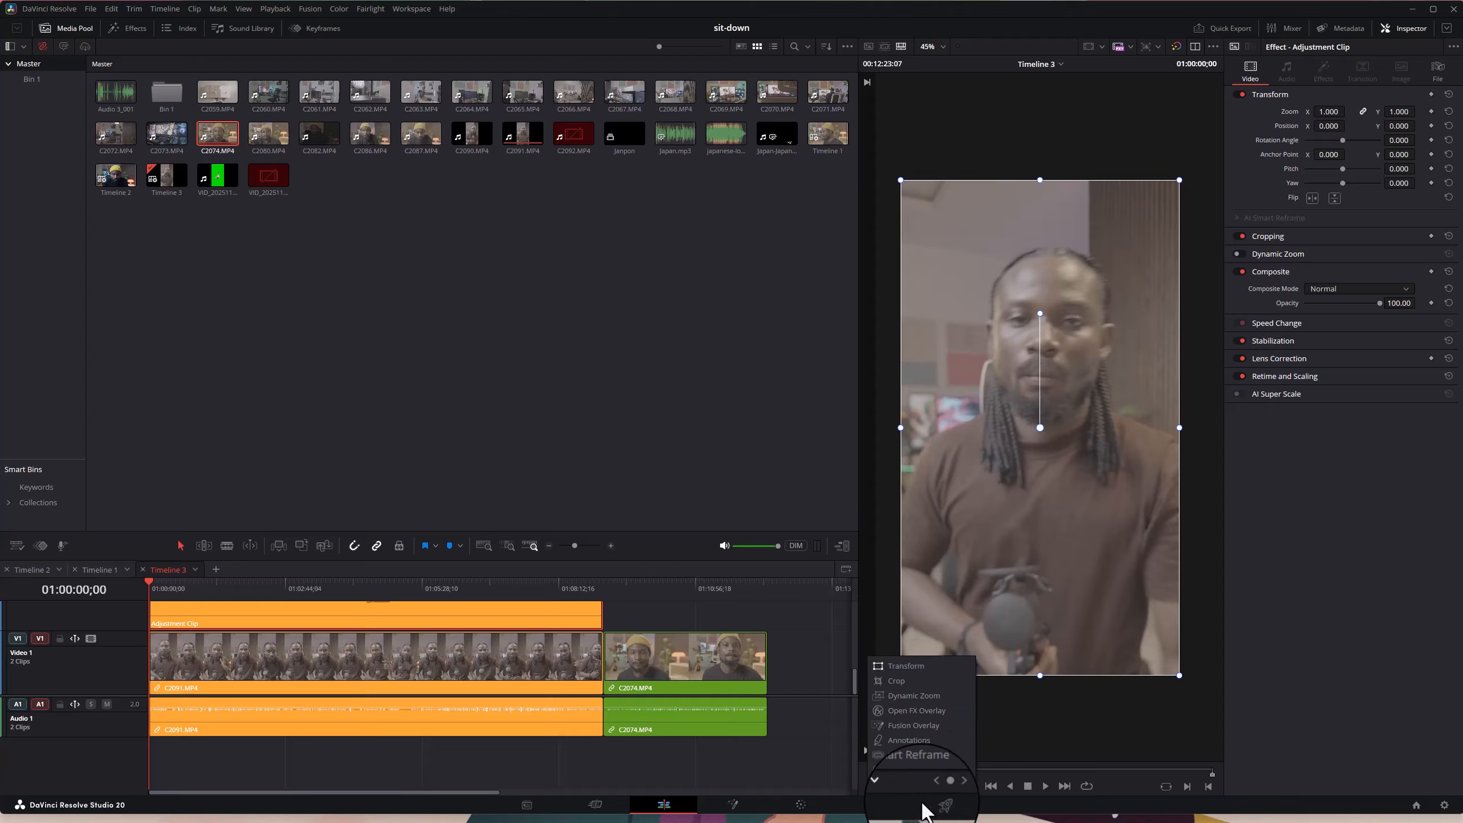
click(890, 784)
click(887, 784)
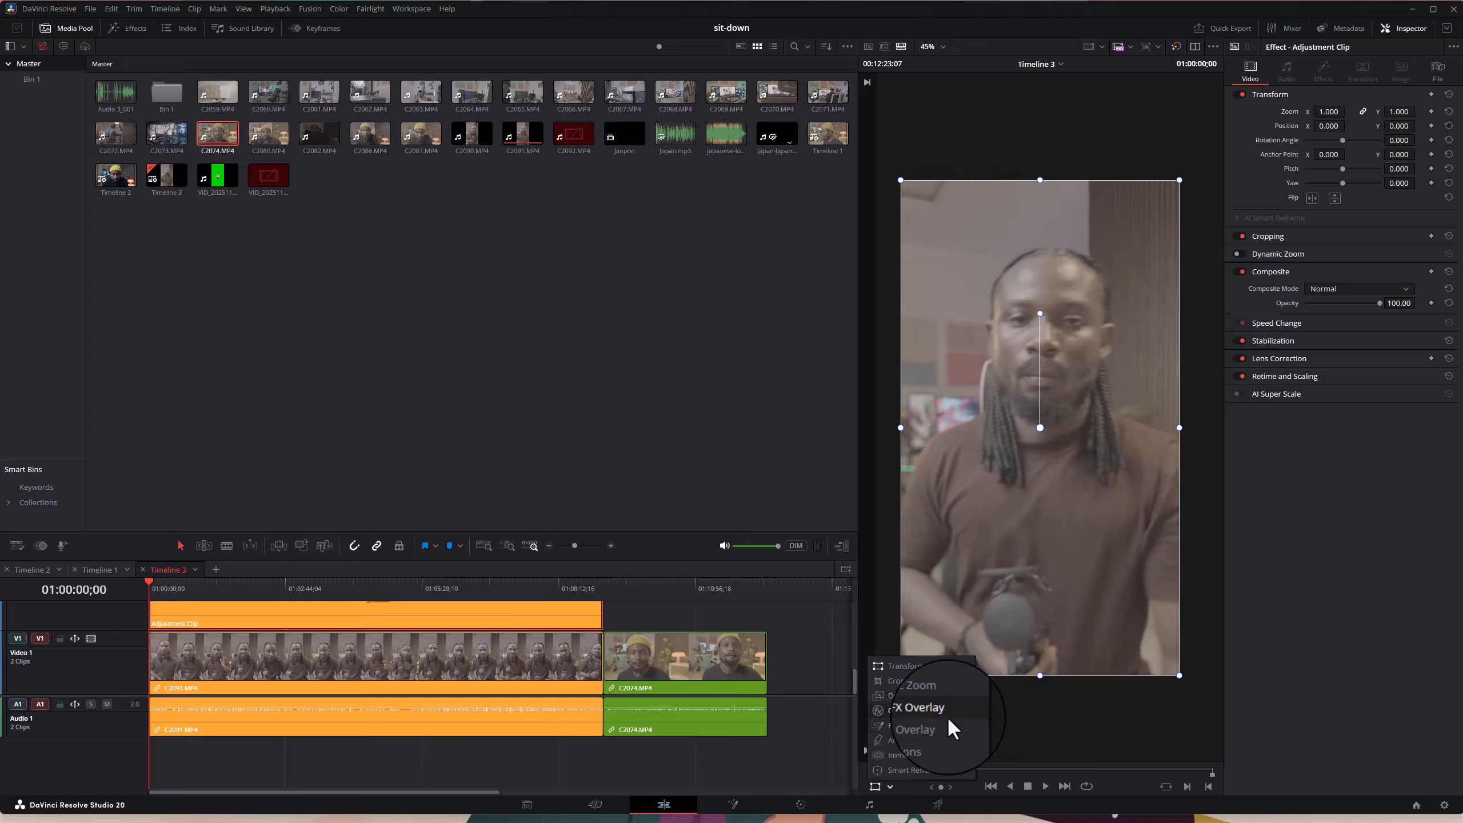
click(948, 714)
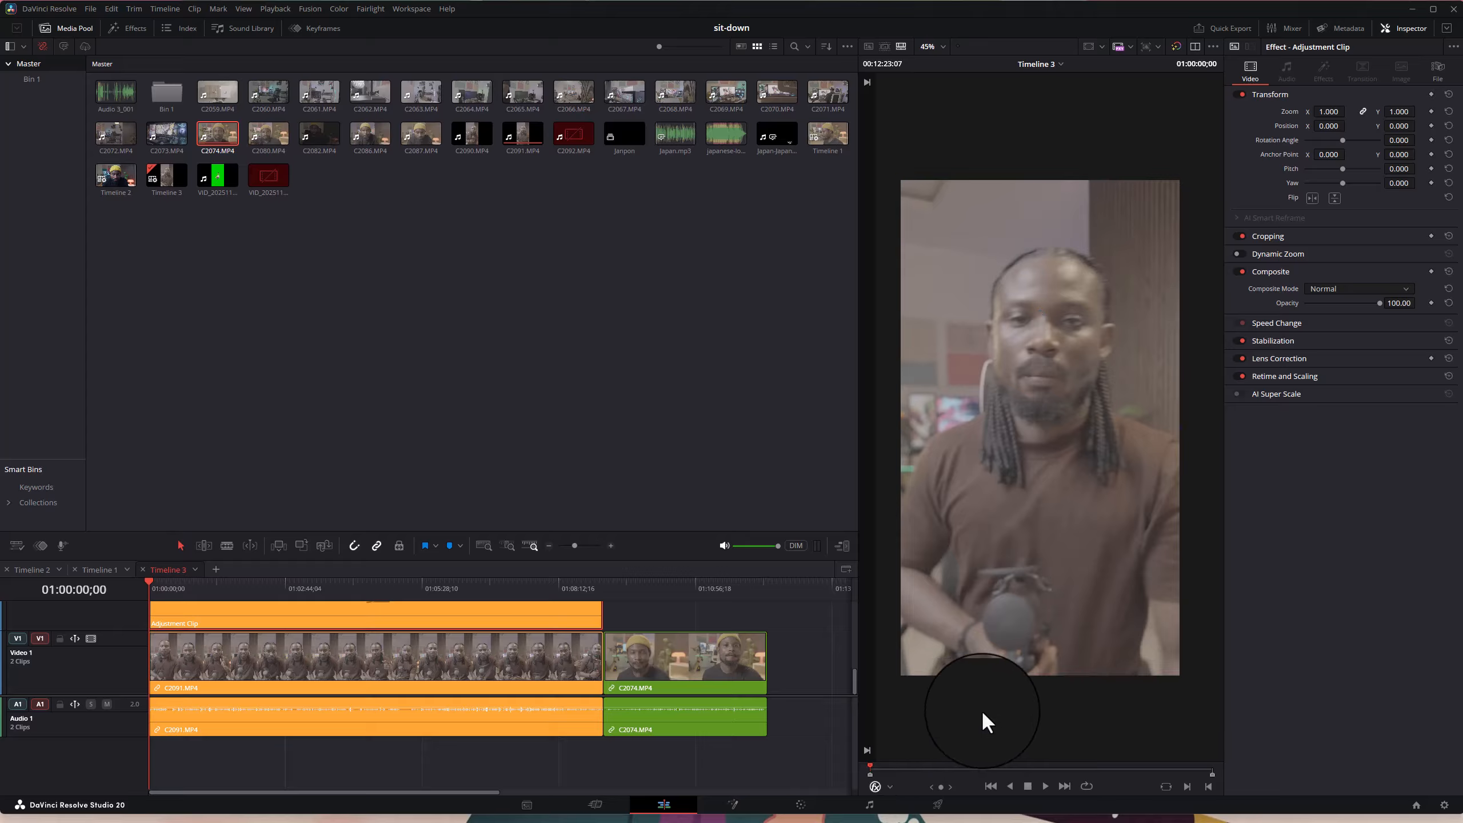
click(890, 787)
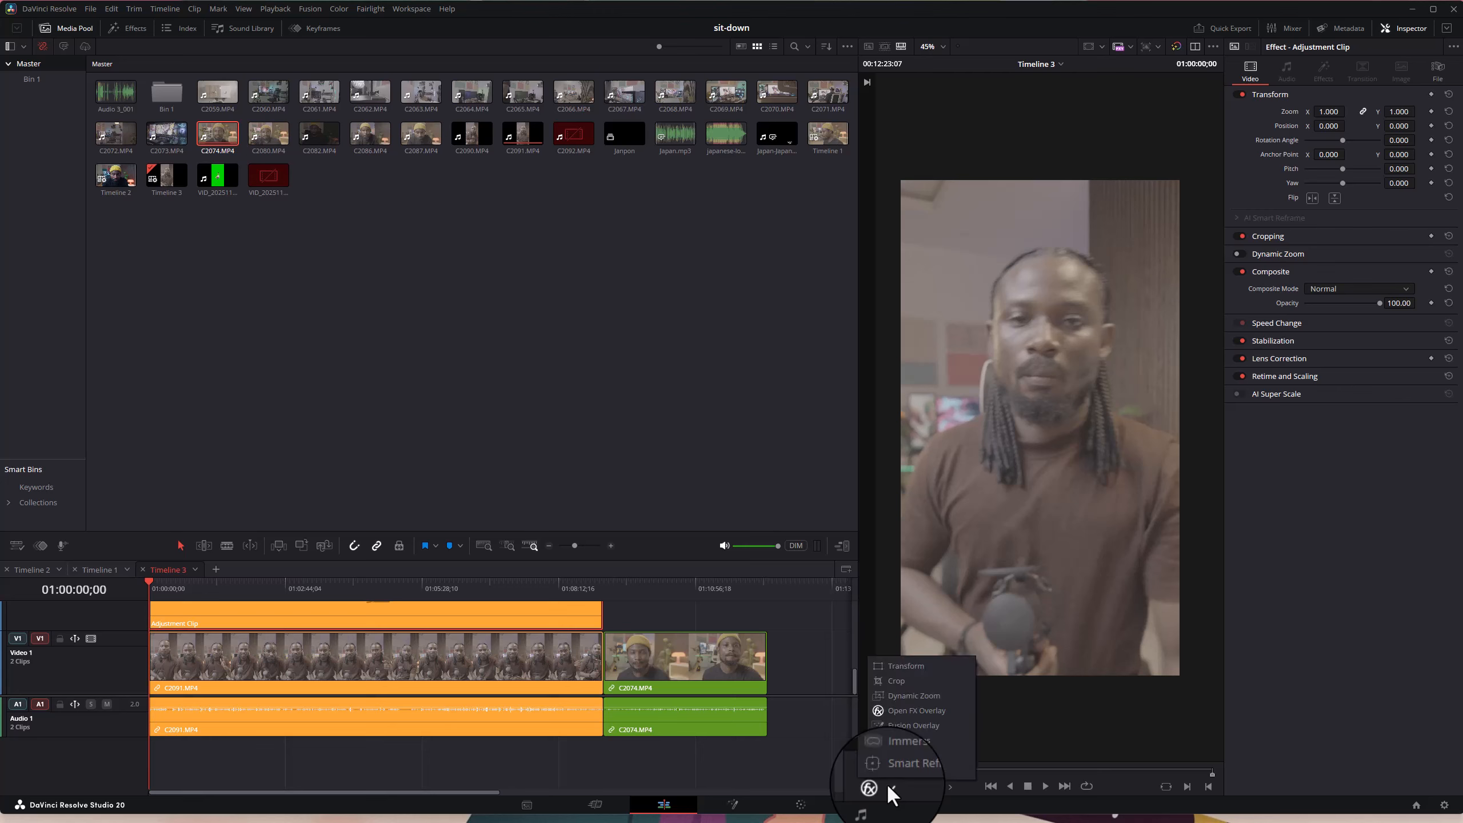
click(925, 723)
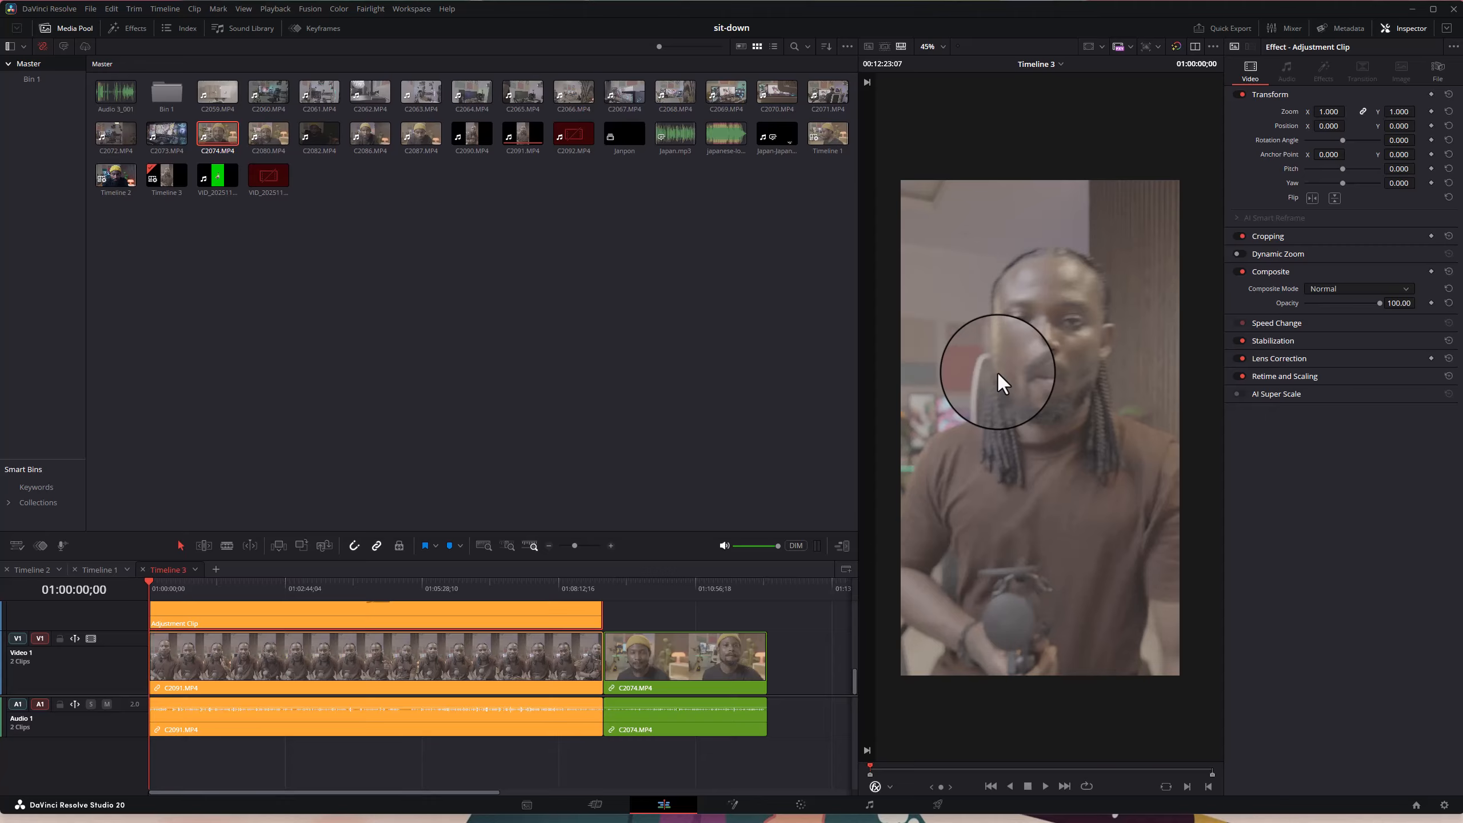
- Pan the picture around in the viewer and enlarge it to 52%
mouse_move(1000, 316)
mouse_down()
mouse_move(947, 314)
mouse_move(1061, 300)
mouse_move(1017, 318)
mouse_up()
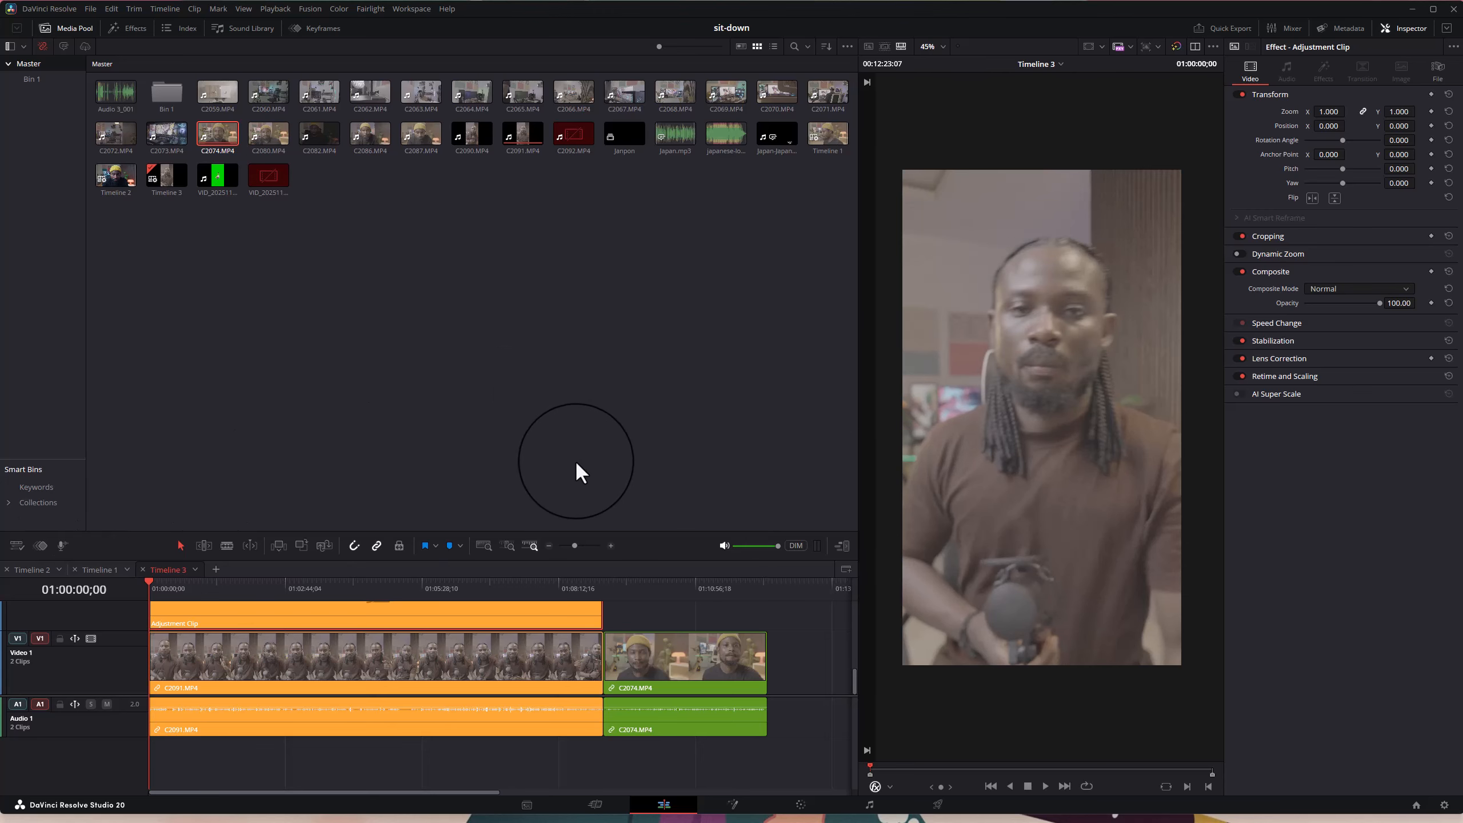
drag(1045, 429, 1053, 459)
scroll(1066, 458, up, 1)
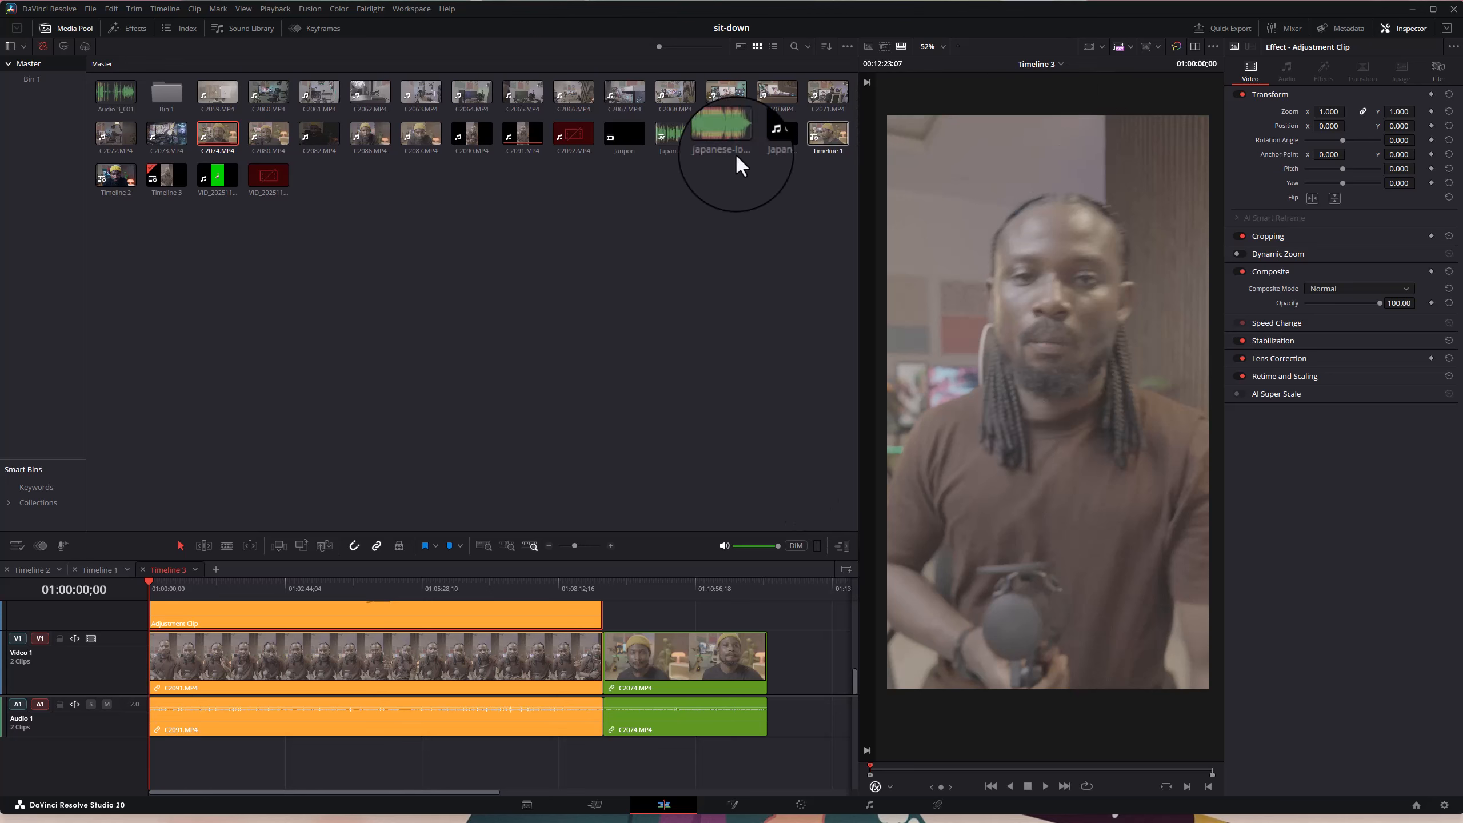
- Clear the Media Pool selection, select C2074.MP4 in the timeline, and zoom the viewer to 50%
click(962, 706)
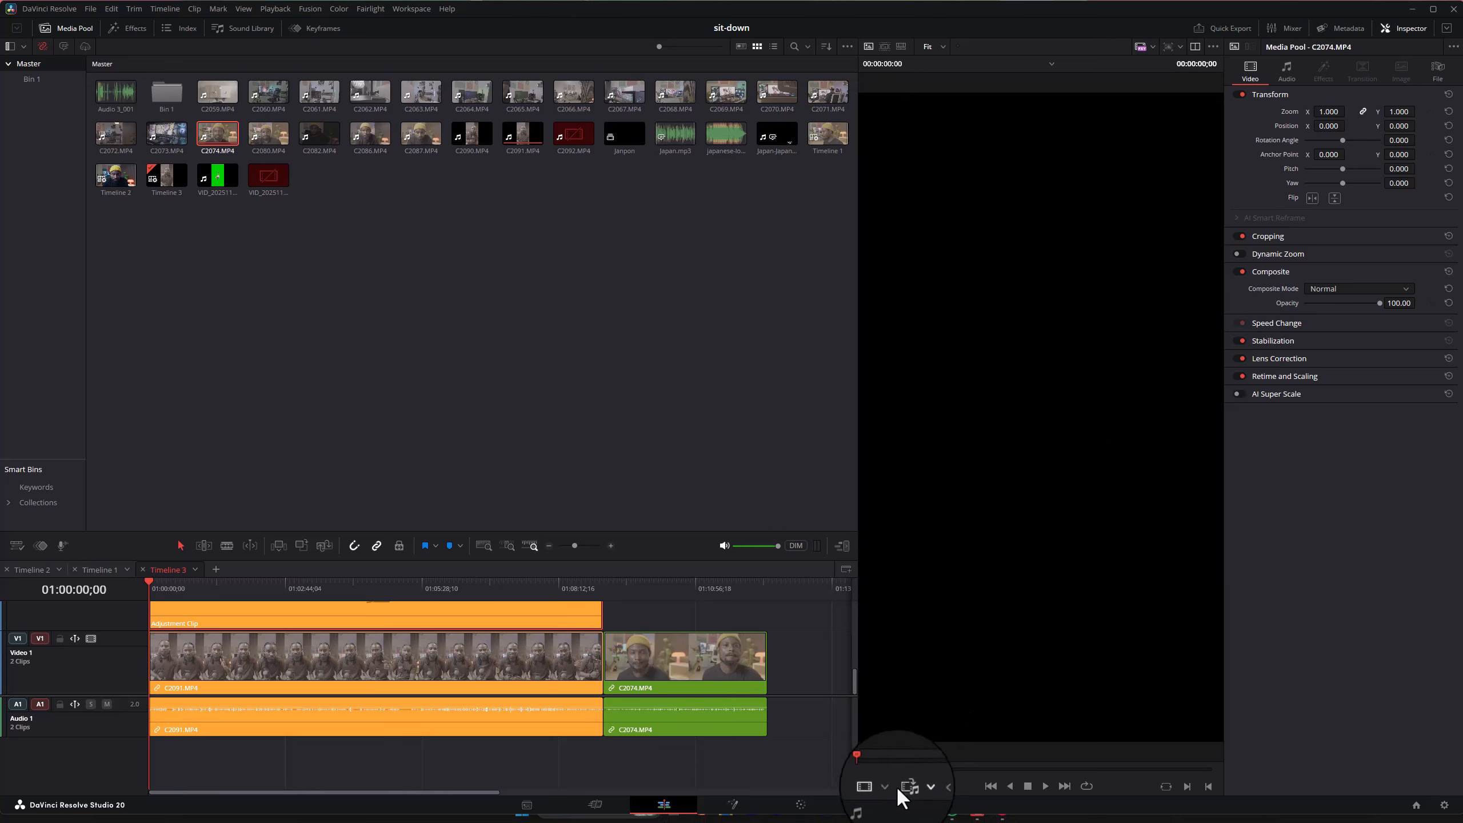
click(608, 190)
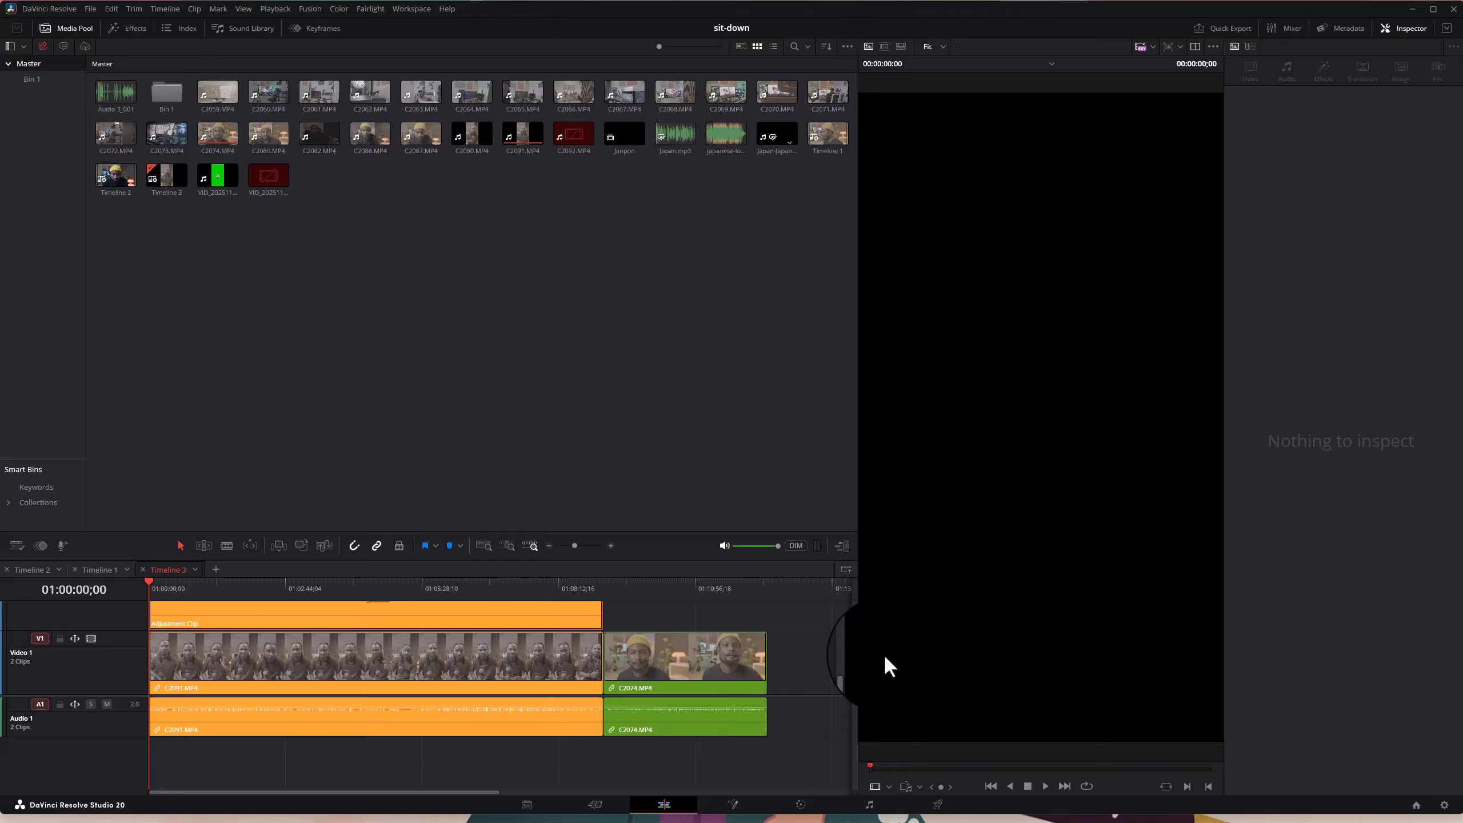
click(720, 677)
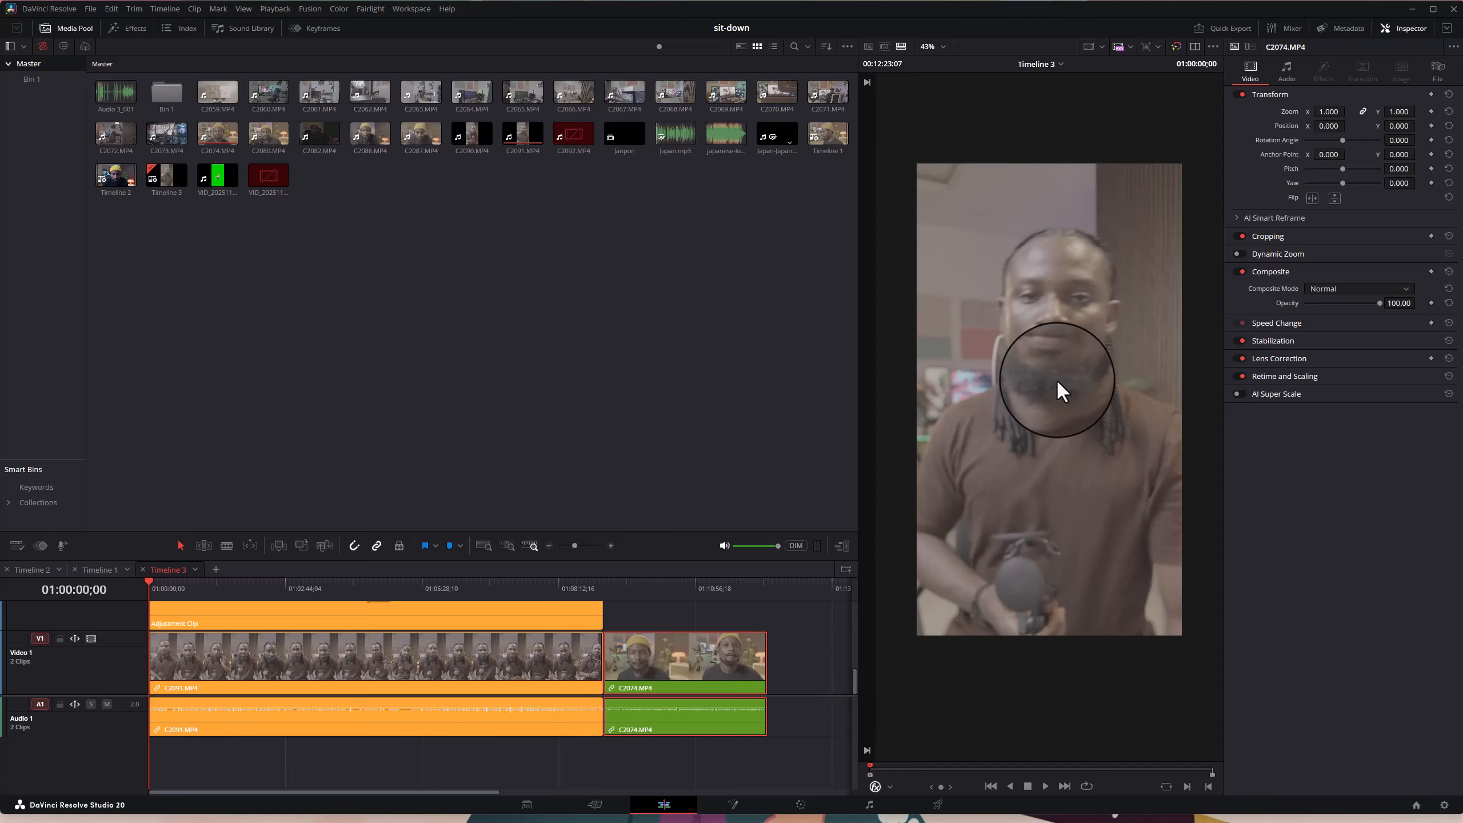
scroll(1056, 379, up, 2)
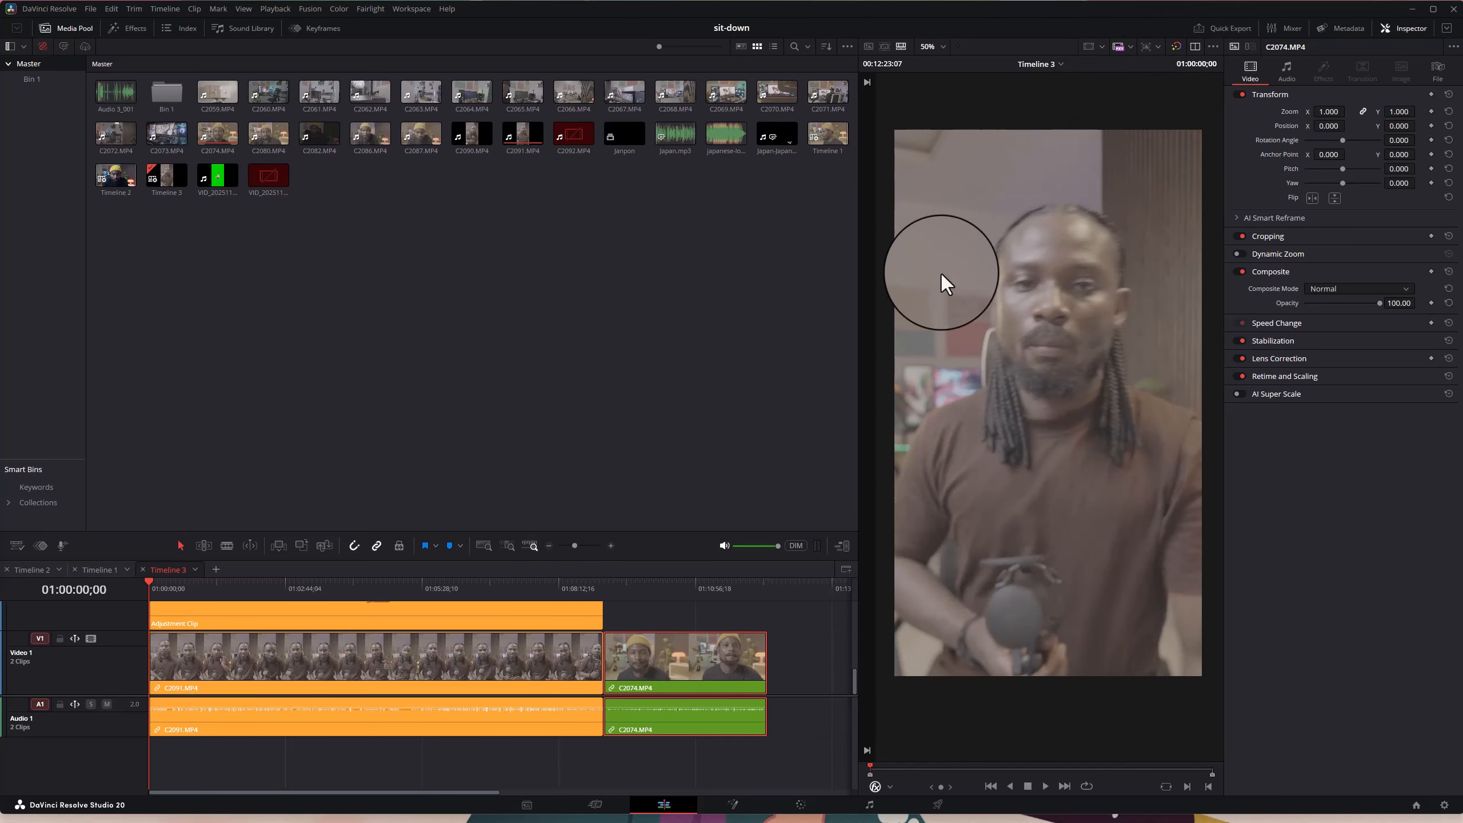
- Return to the Color page and move the adjustment clip's node 01 slightly higher and farther from the source input
click(801, 806)
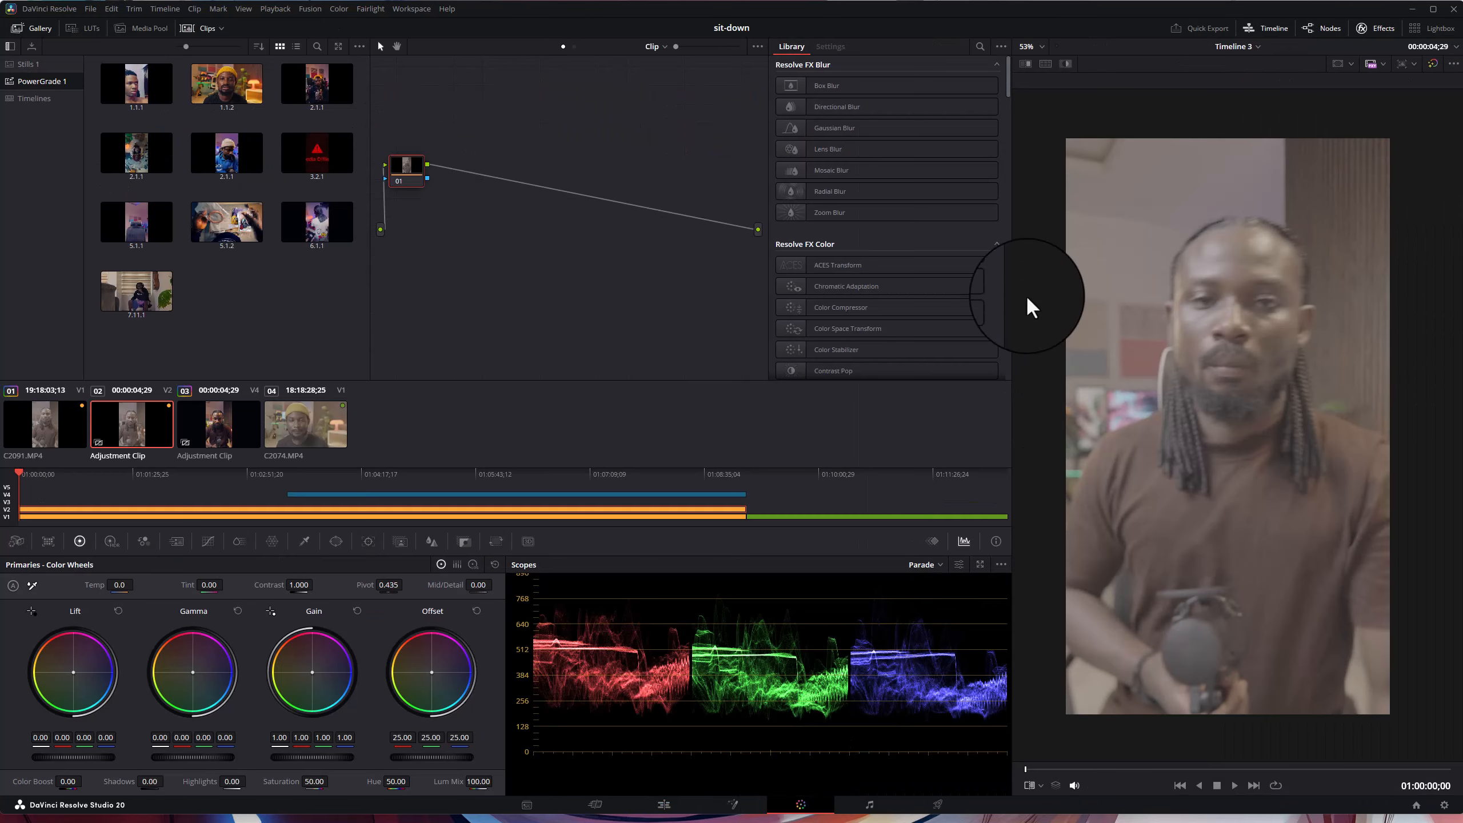
drag(404, 176, 445, 153)
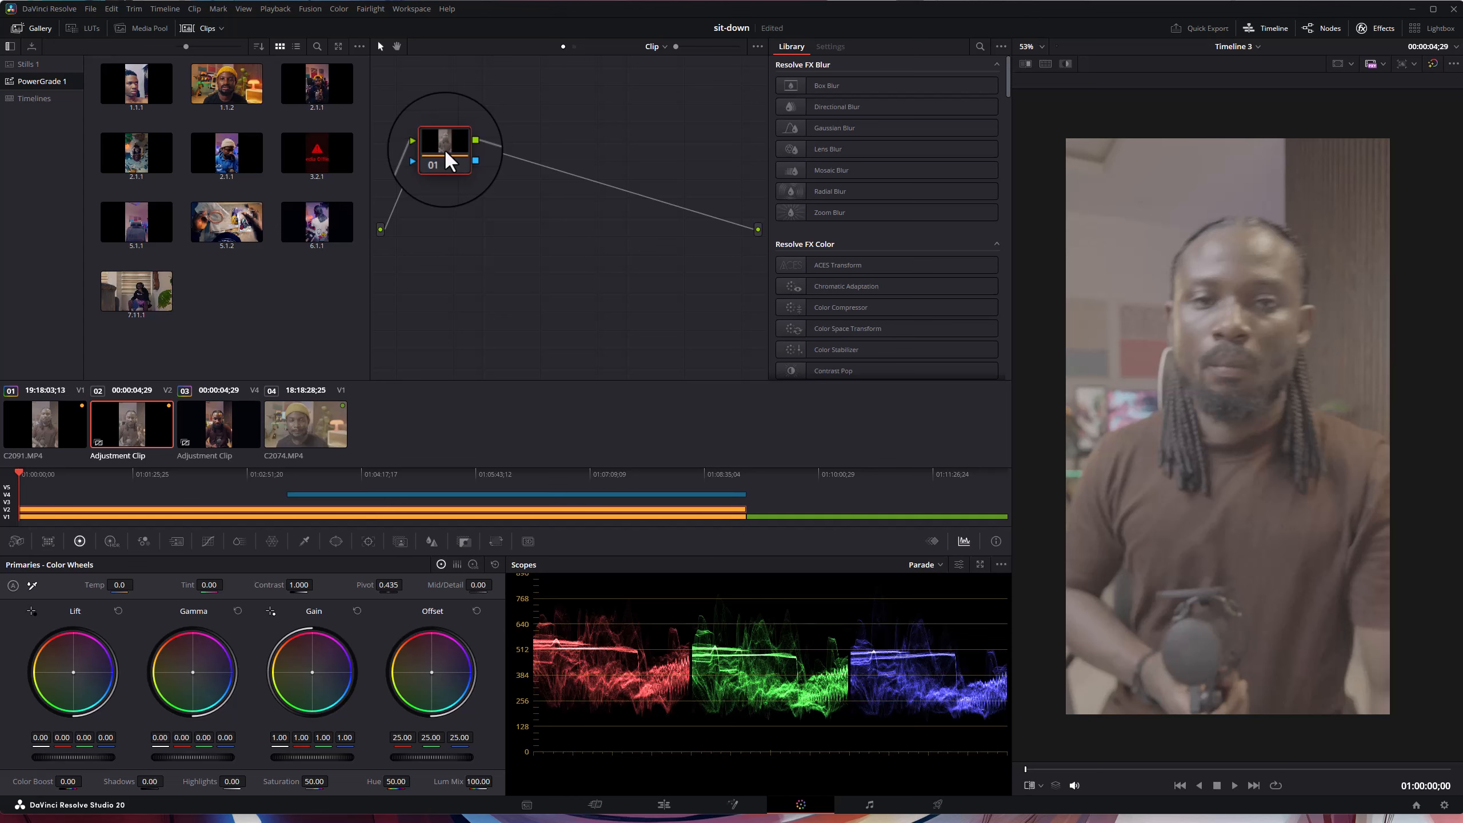
- Save the project and select the C2091.MP4 clip on the timeline
key(ctrl+s)
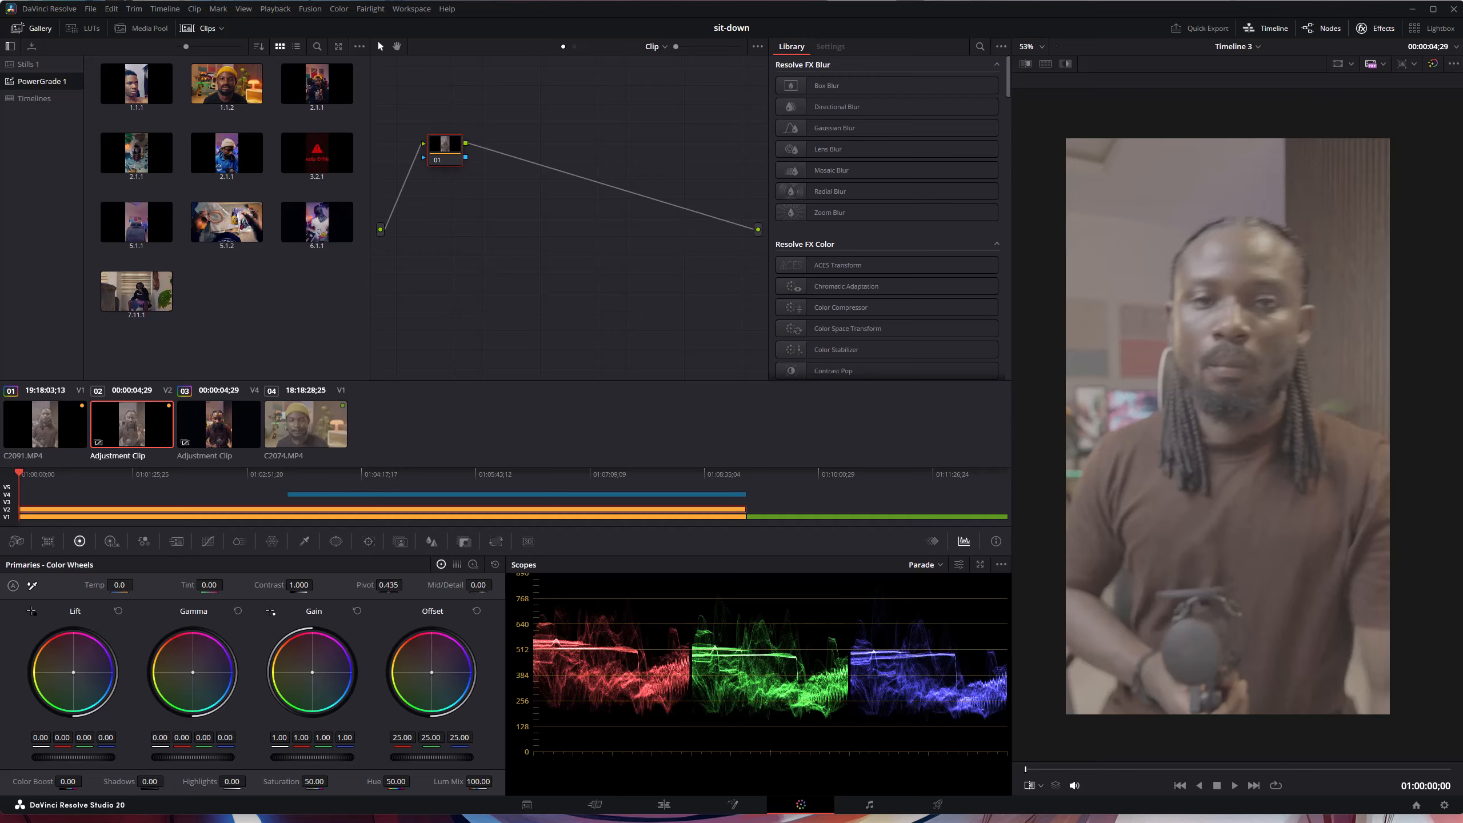
click(52, 515)
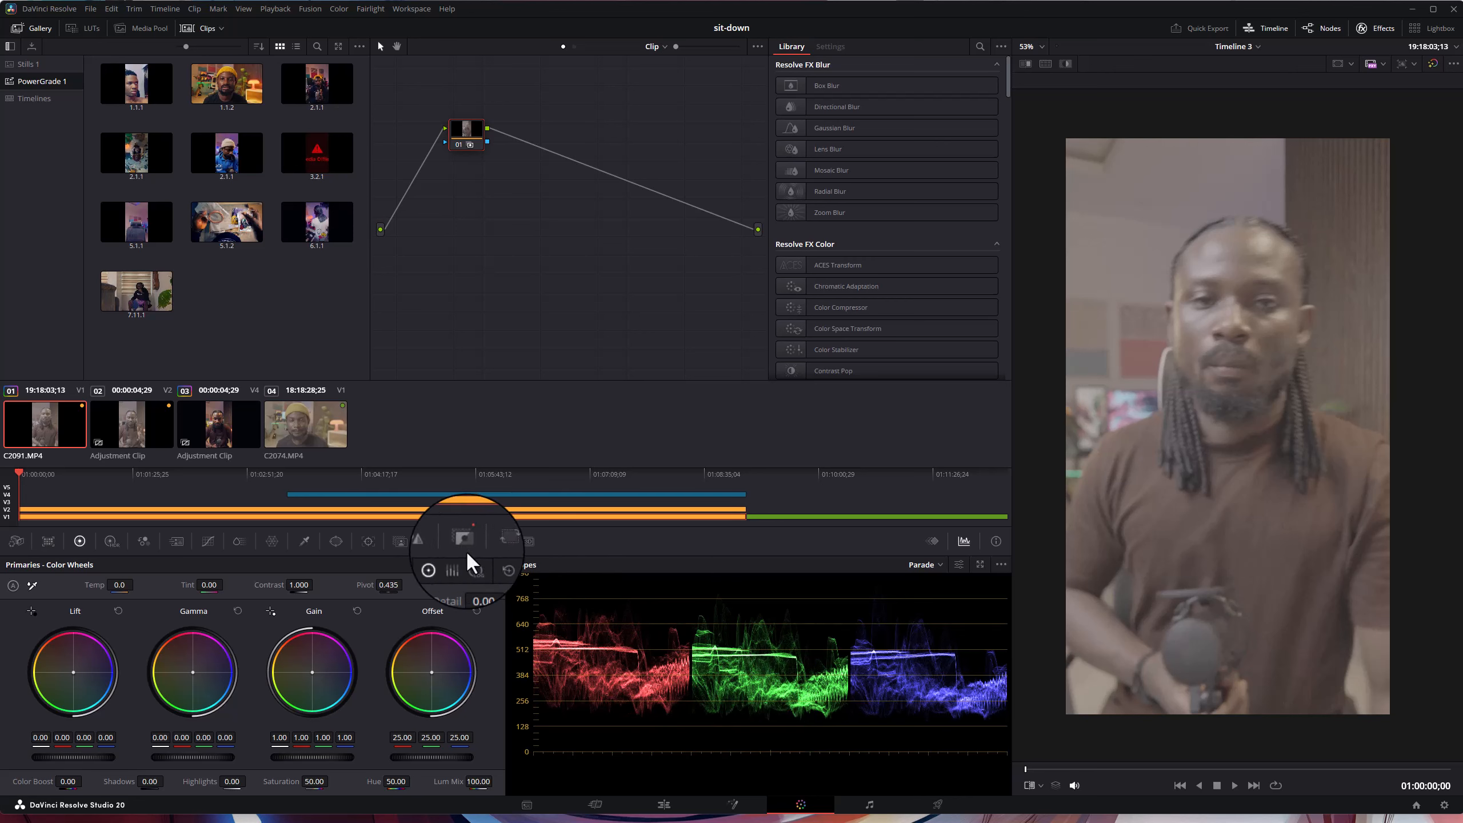
- Toggle the viewer's Split Screen and Highlight modes on and off to compare them with the normal picture
click(1050, 62)
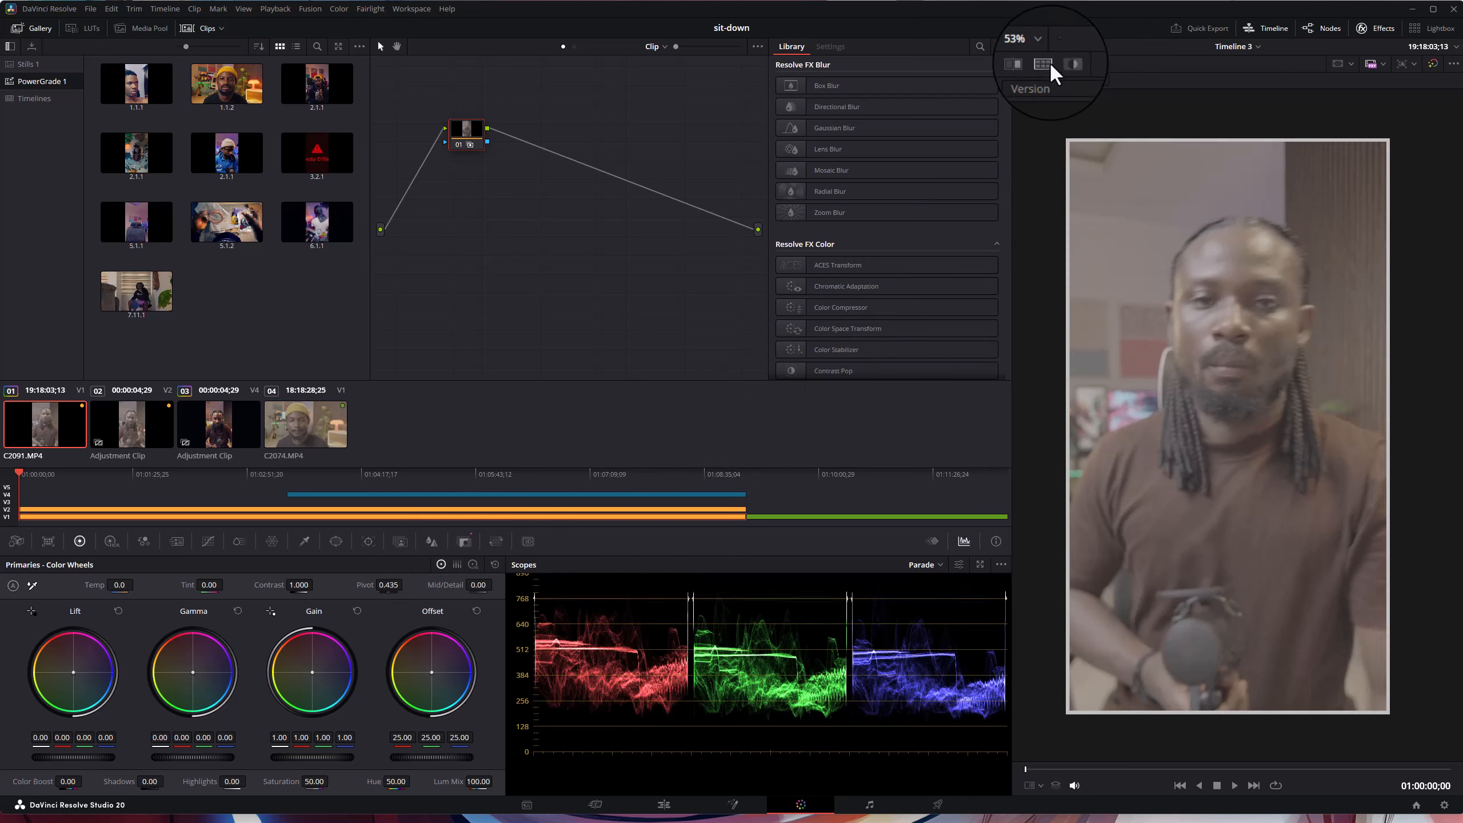
click(1050, 62)
click(1049, 62)
click(1049, 62)
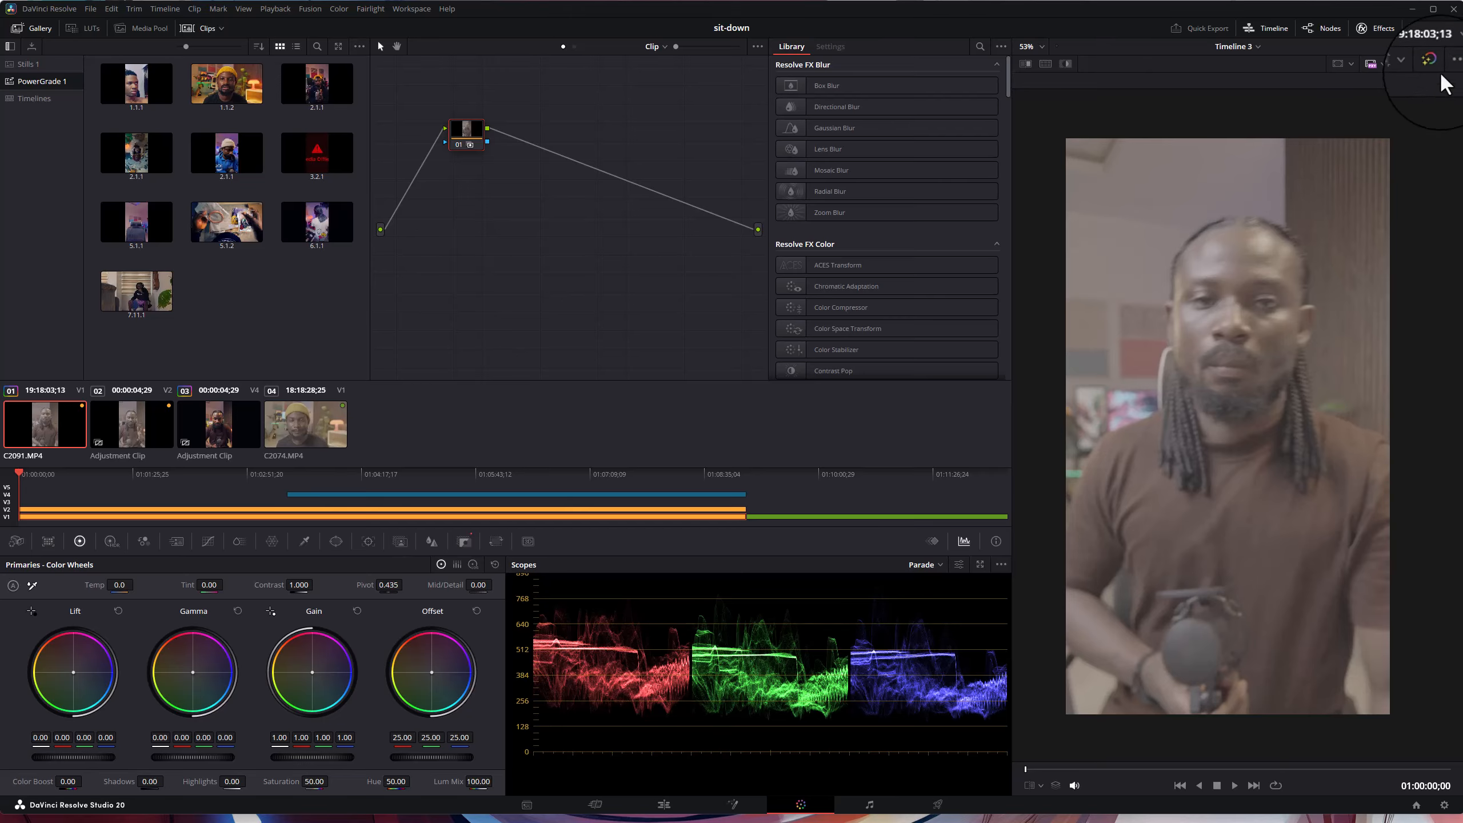
- Try the 1:1 and 4:5 social media guides in the viewer and leave only the 9:16 guide enabled
click(1351, 63)
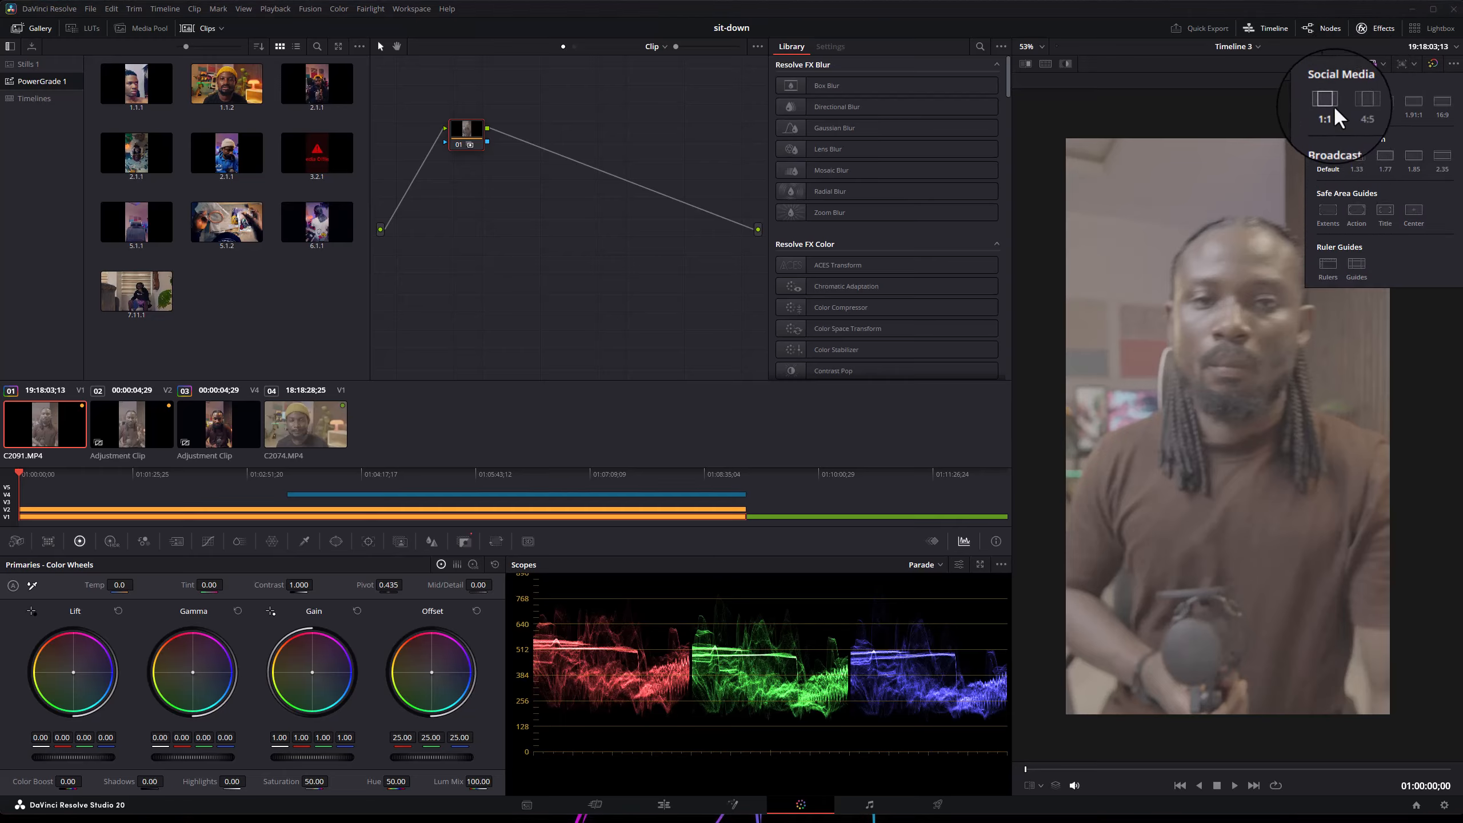
click(1328, 102)
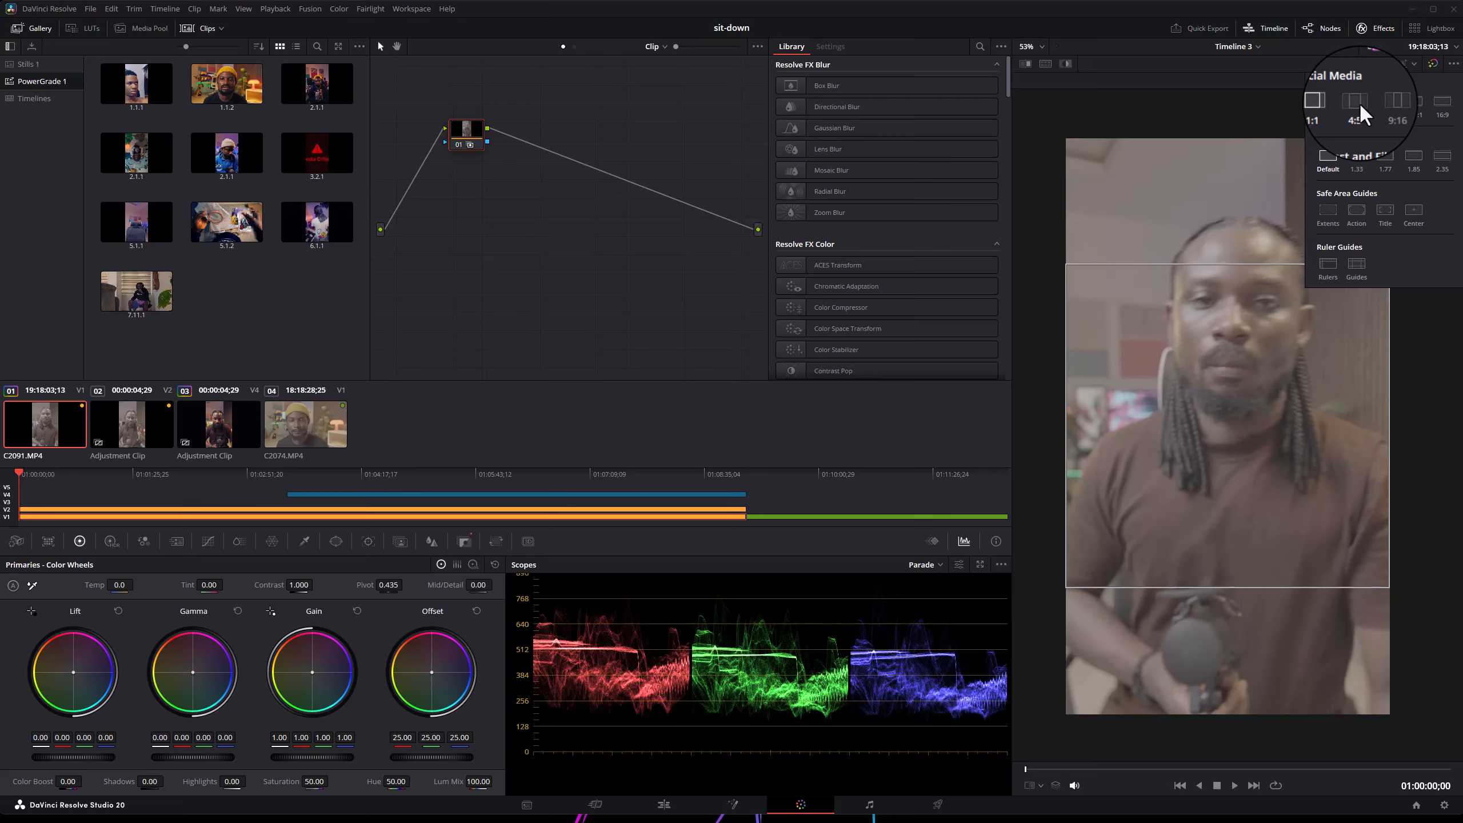
click(1359, 102)
click(1330, 101)
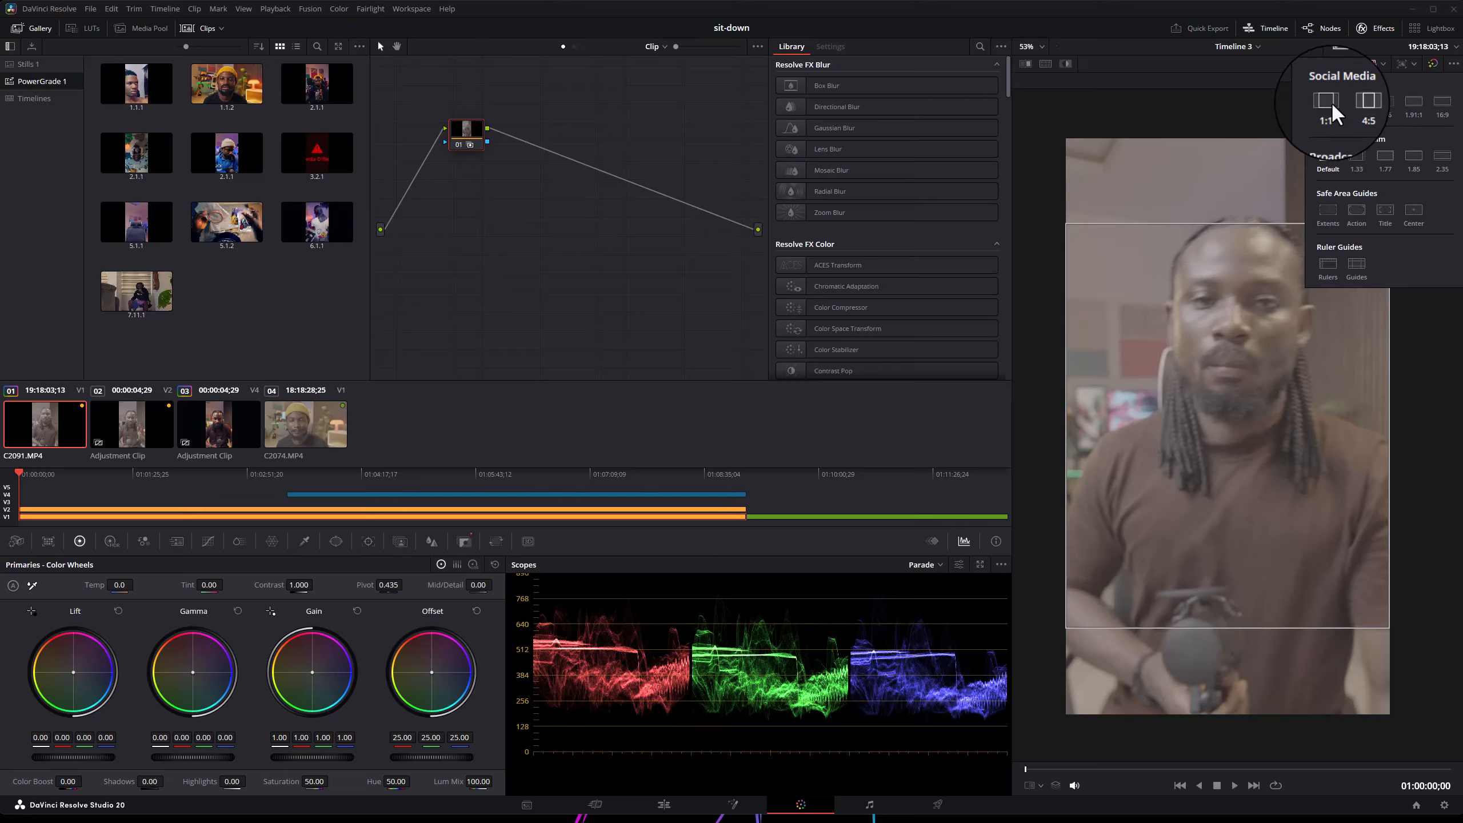
click(1356, 105)
click(1358, 106)
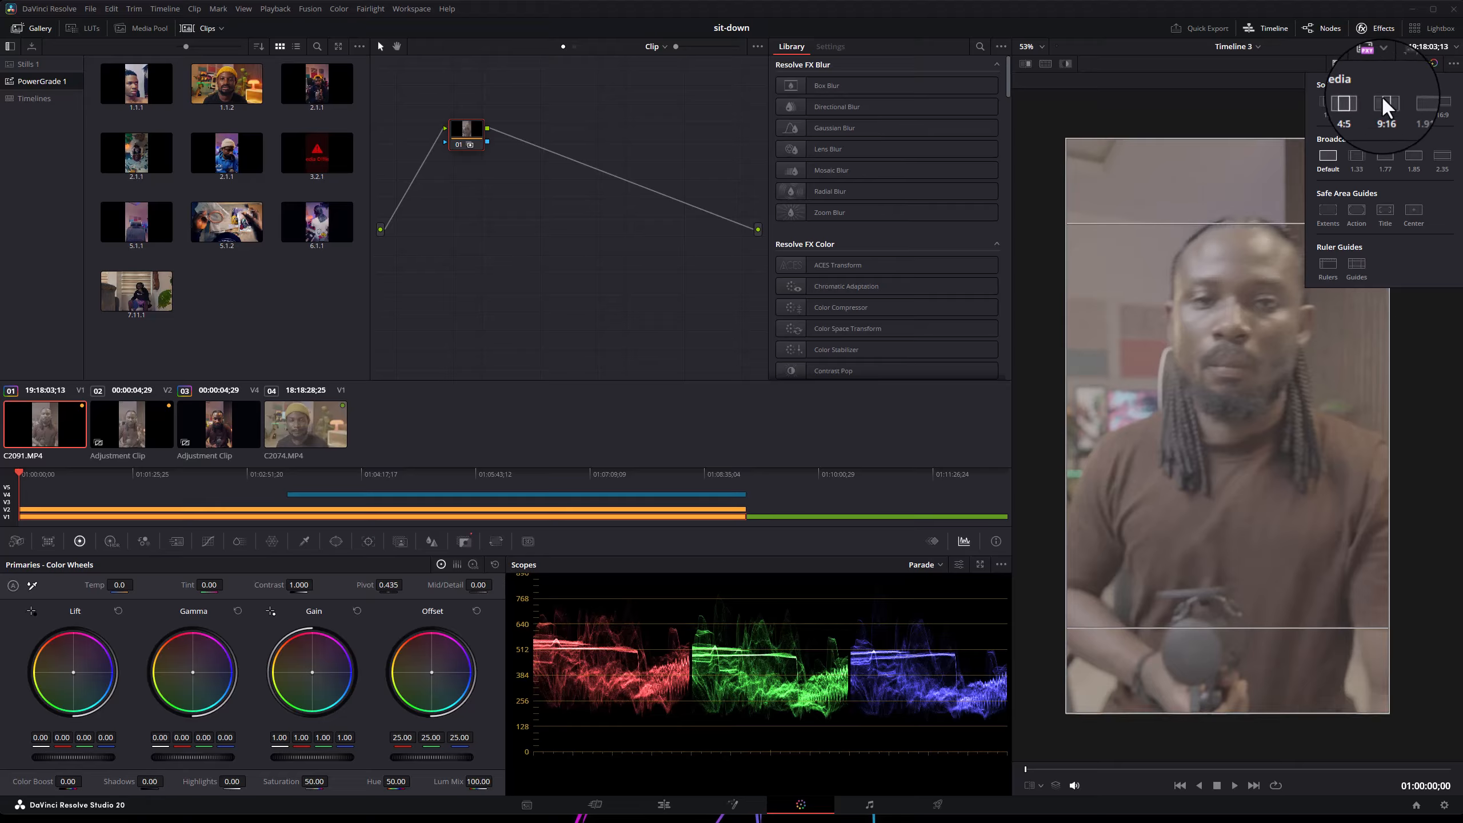
click(1354, 101)
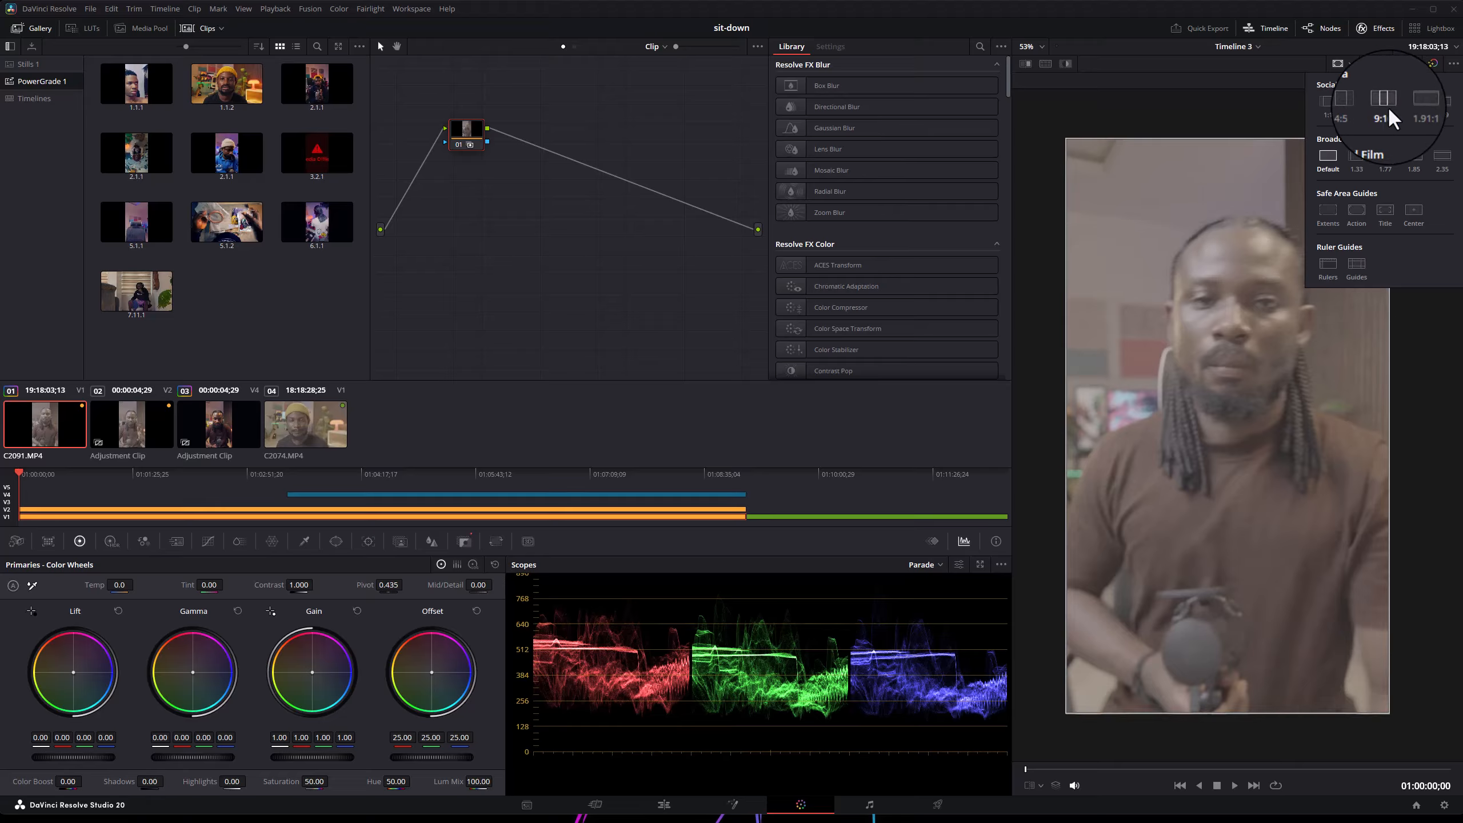
- Preview the 1.91:1 social media guide and keep the 16:9 guide enabled together with 9:16
click(1412, 100)
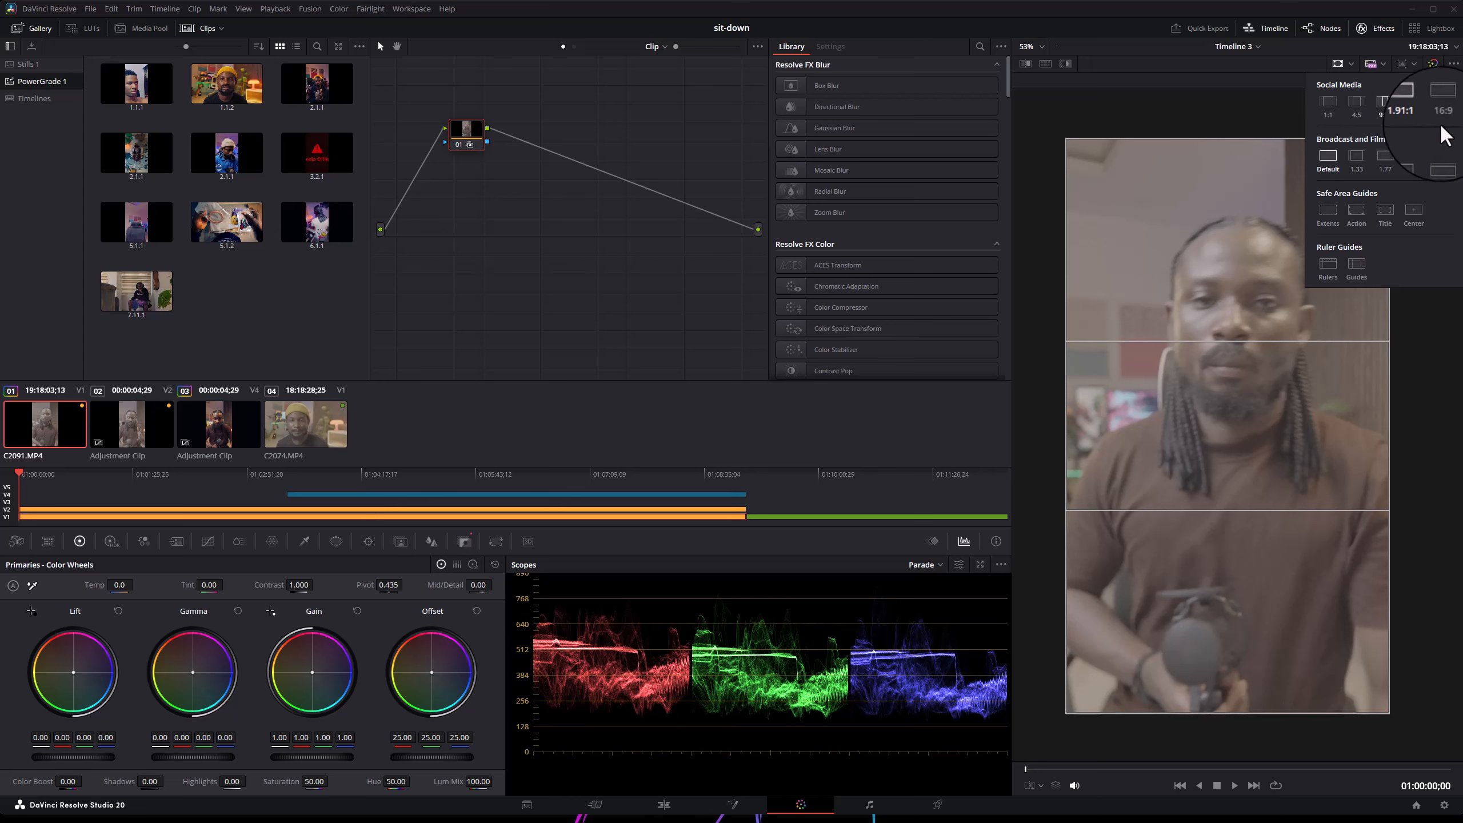
click(1440, 107)
click(1414, 100)
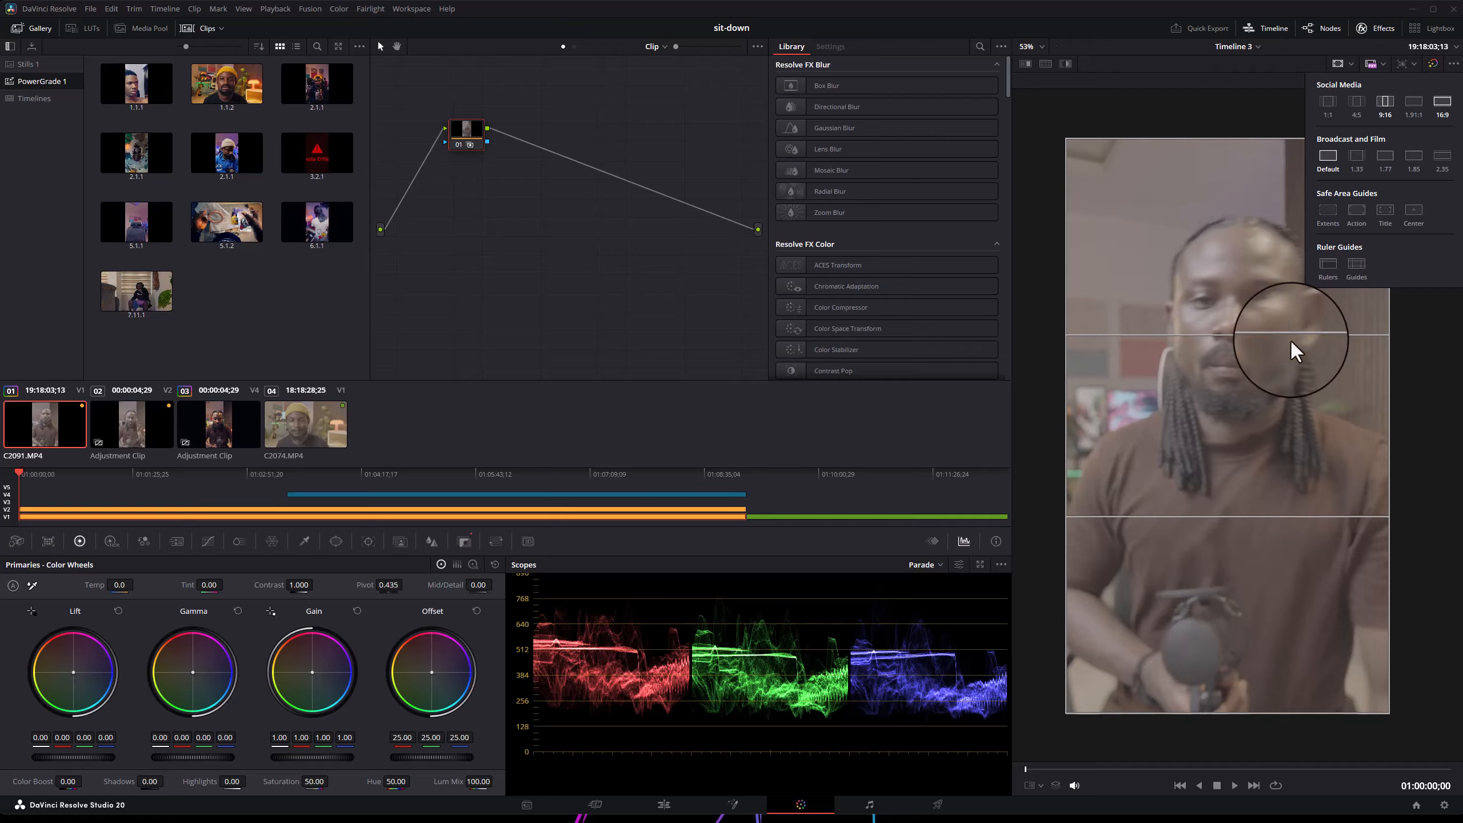
click(1264, 502)
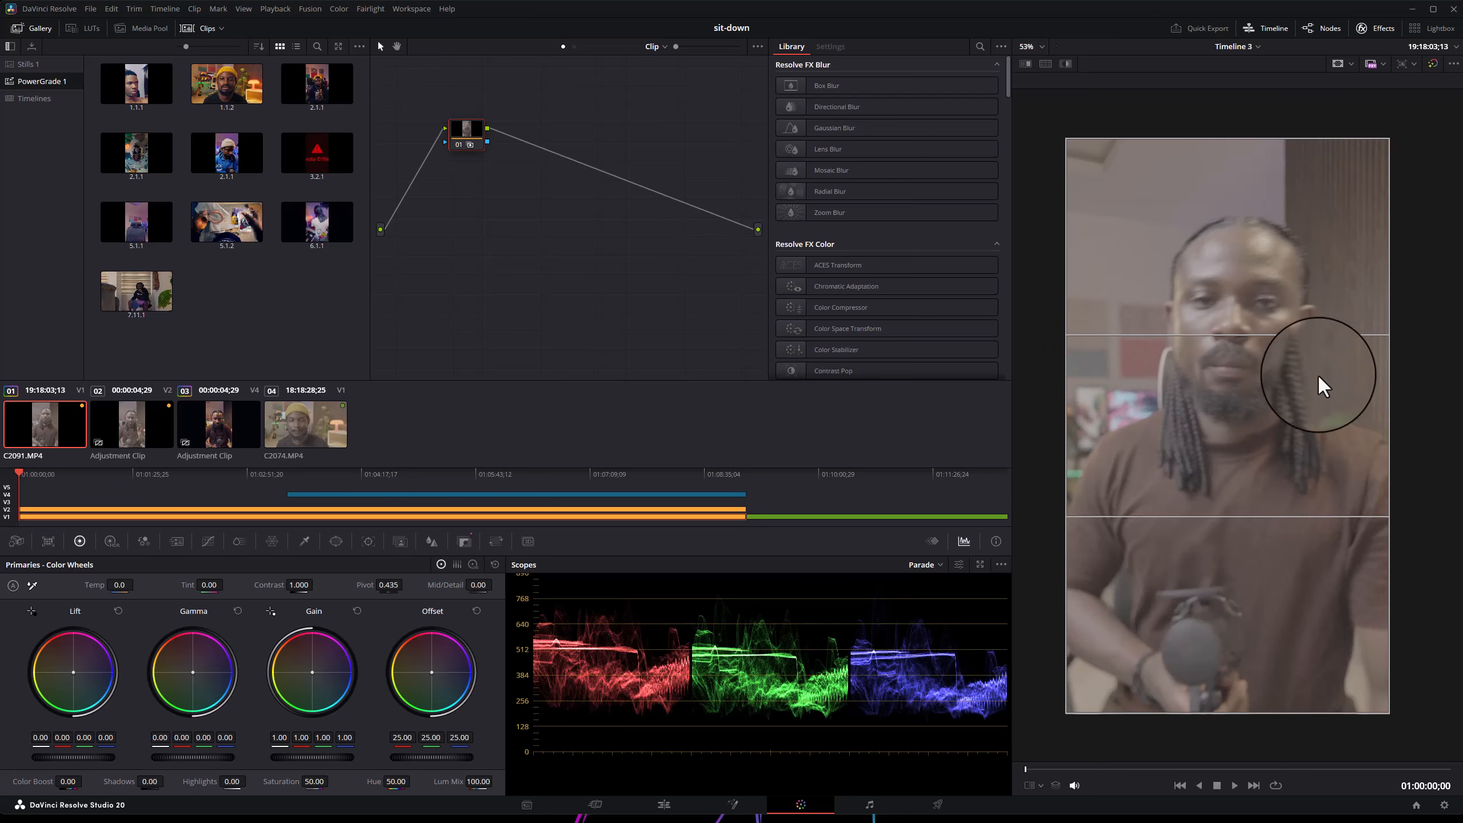
- Try the Extents, Action and Title safe area guides and leave only the Center guide enabled
click(1349, 63)
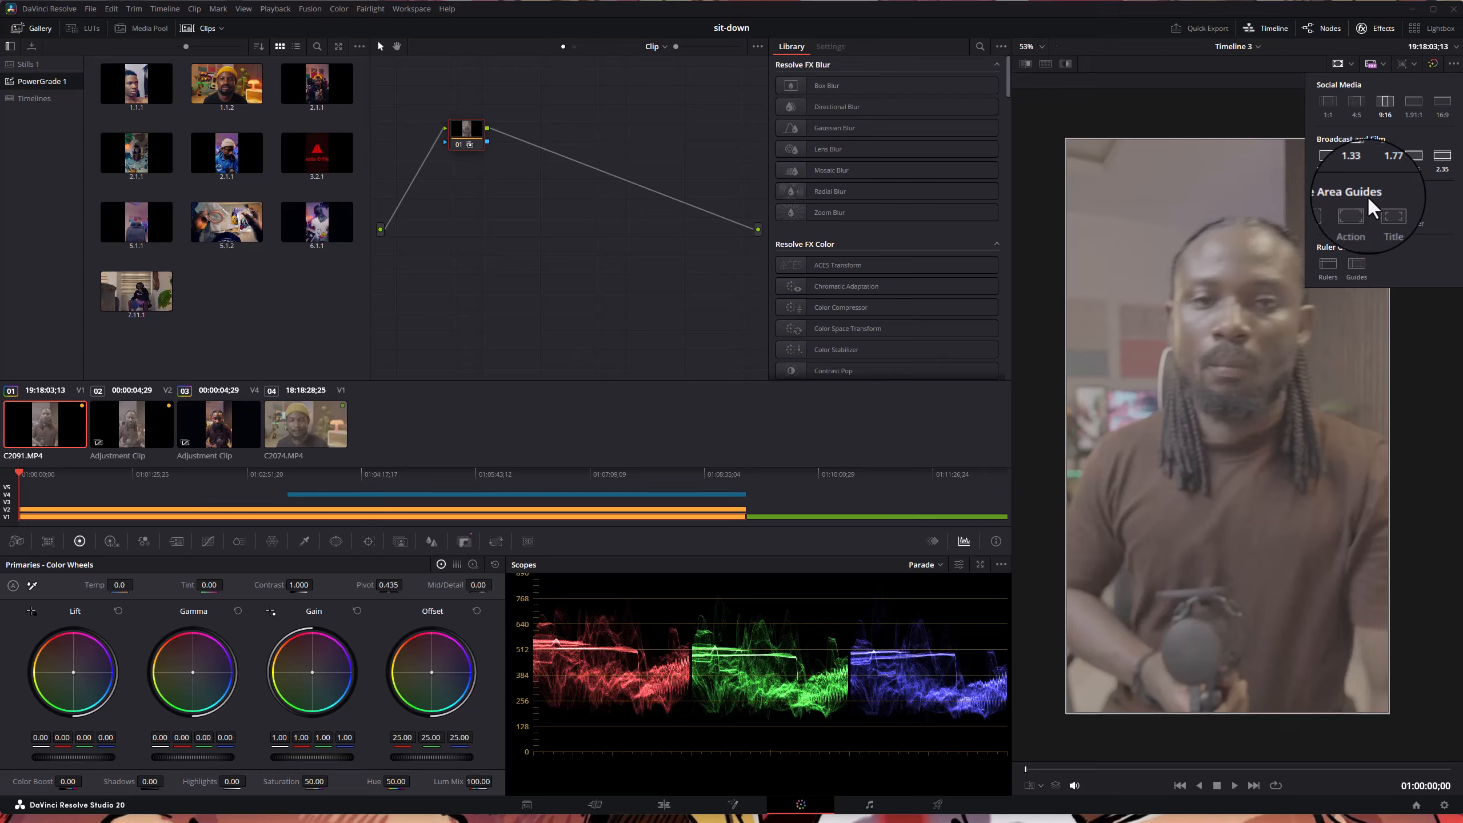
click(1328, 209)
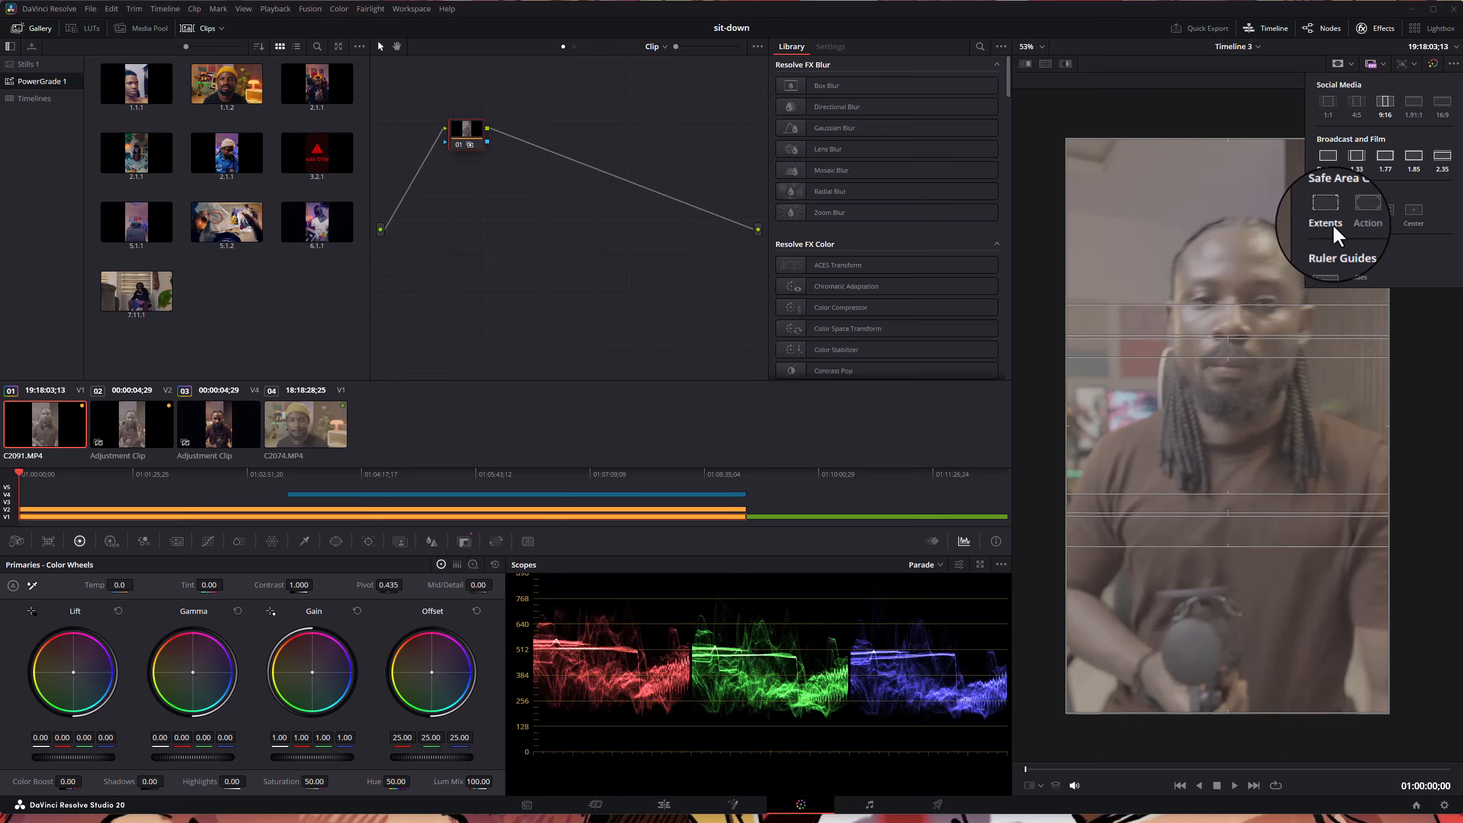
click(1353, 212)
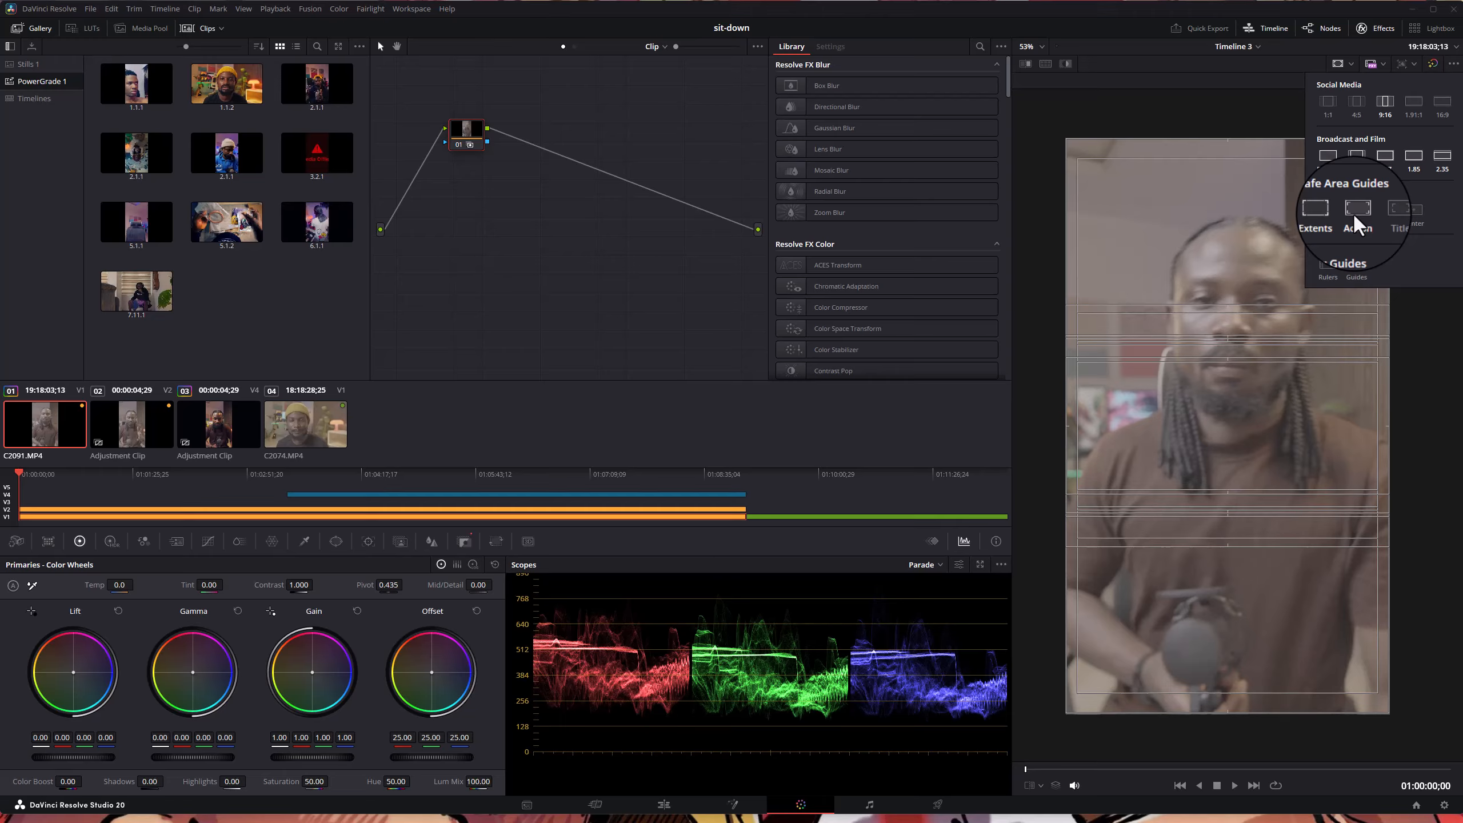
click(1332, 217)
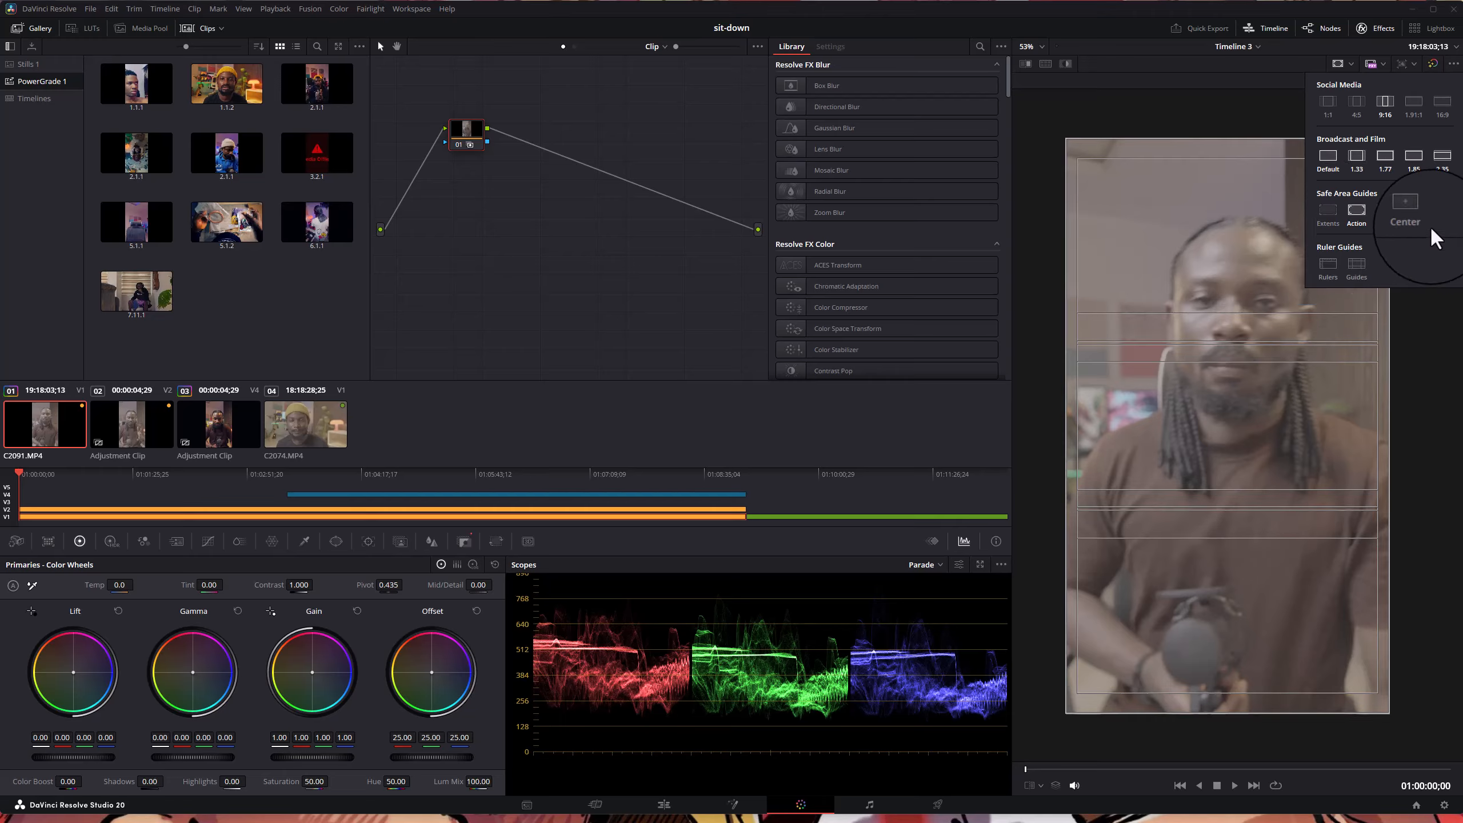
click(1385, 213)
click(1342, 211)
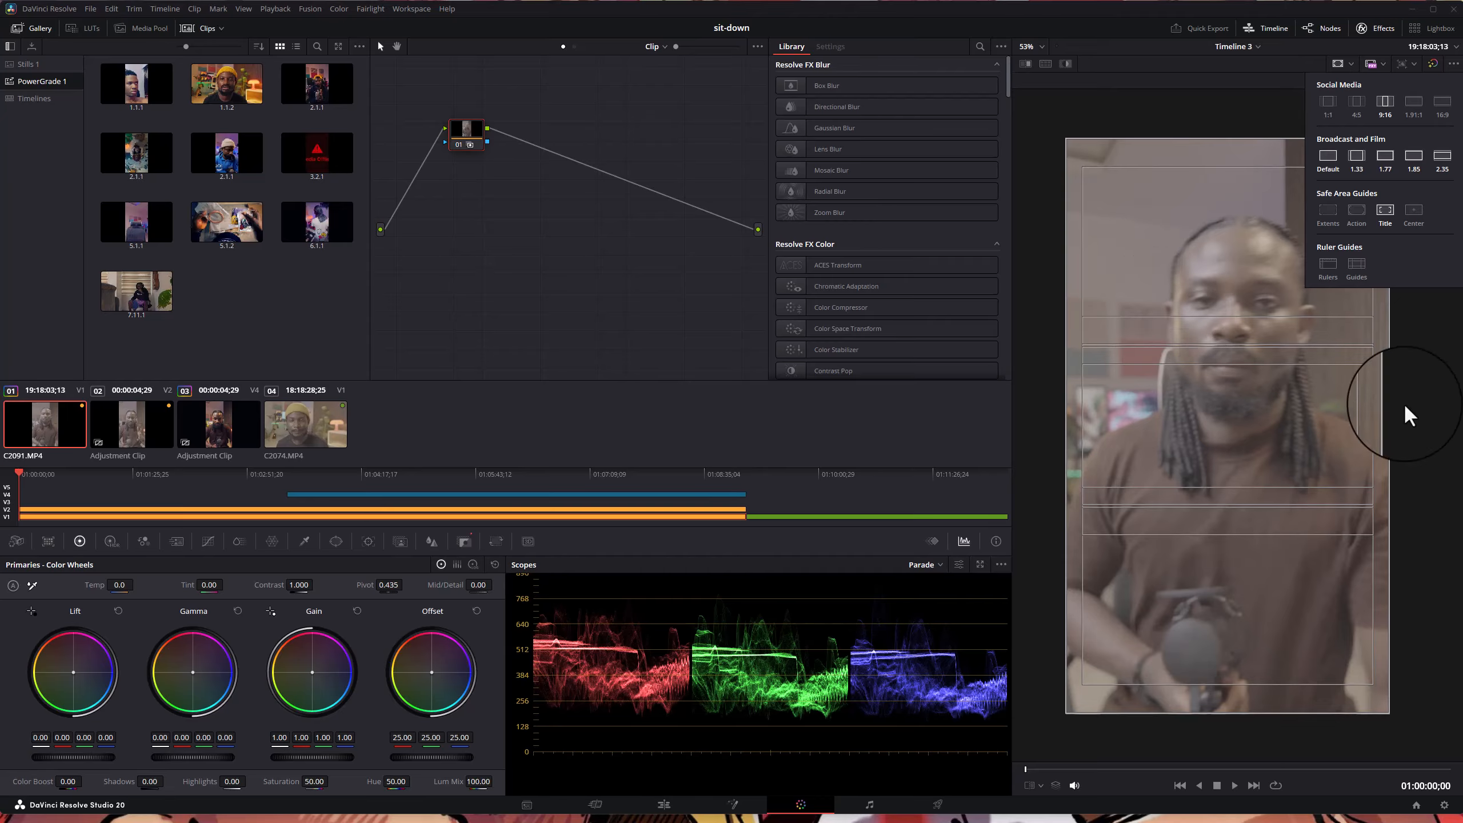
click(1414, 208)
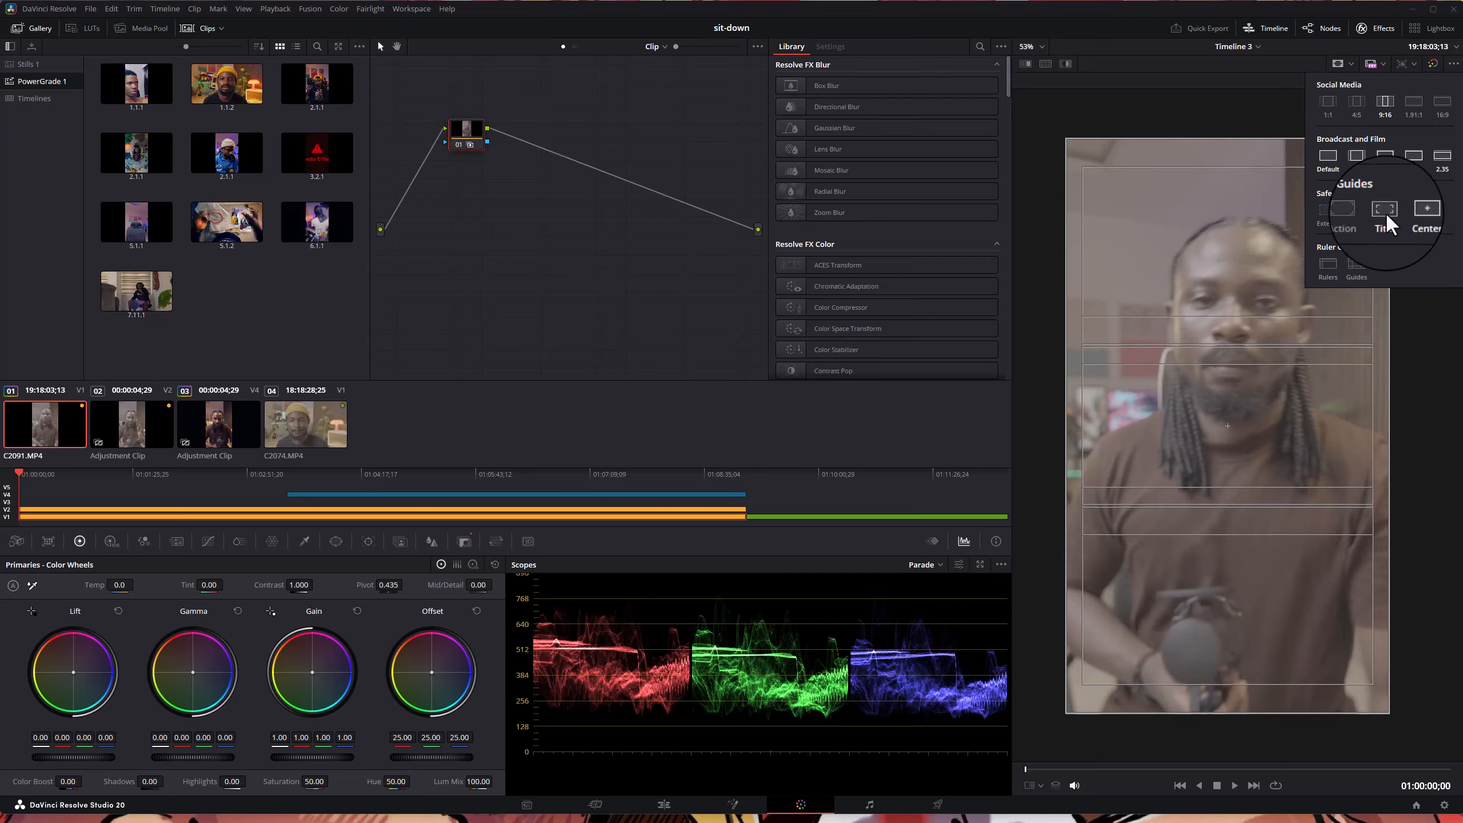
click(1386, 211)
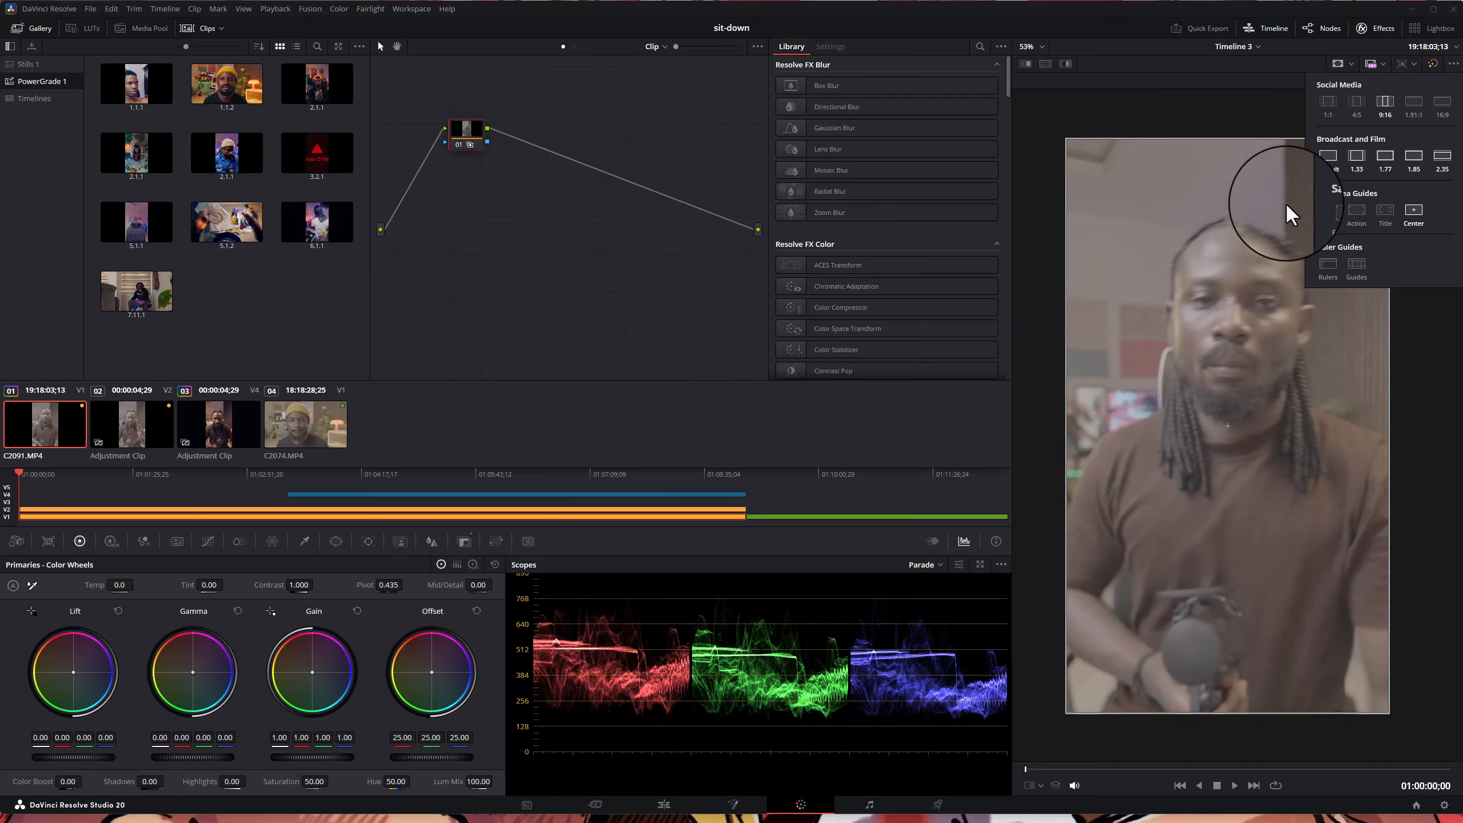
- Show the viewer's rulers and guides, and place two vertical guides, the right one at about 216, and two horizontal guides inside the picture's edges
click(1328, 271)
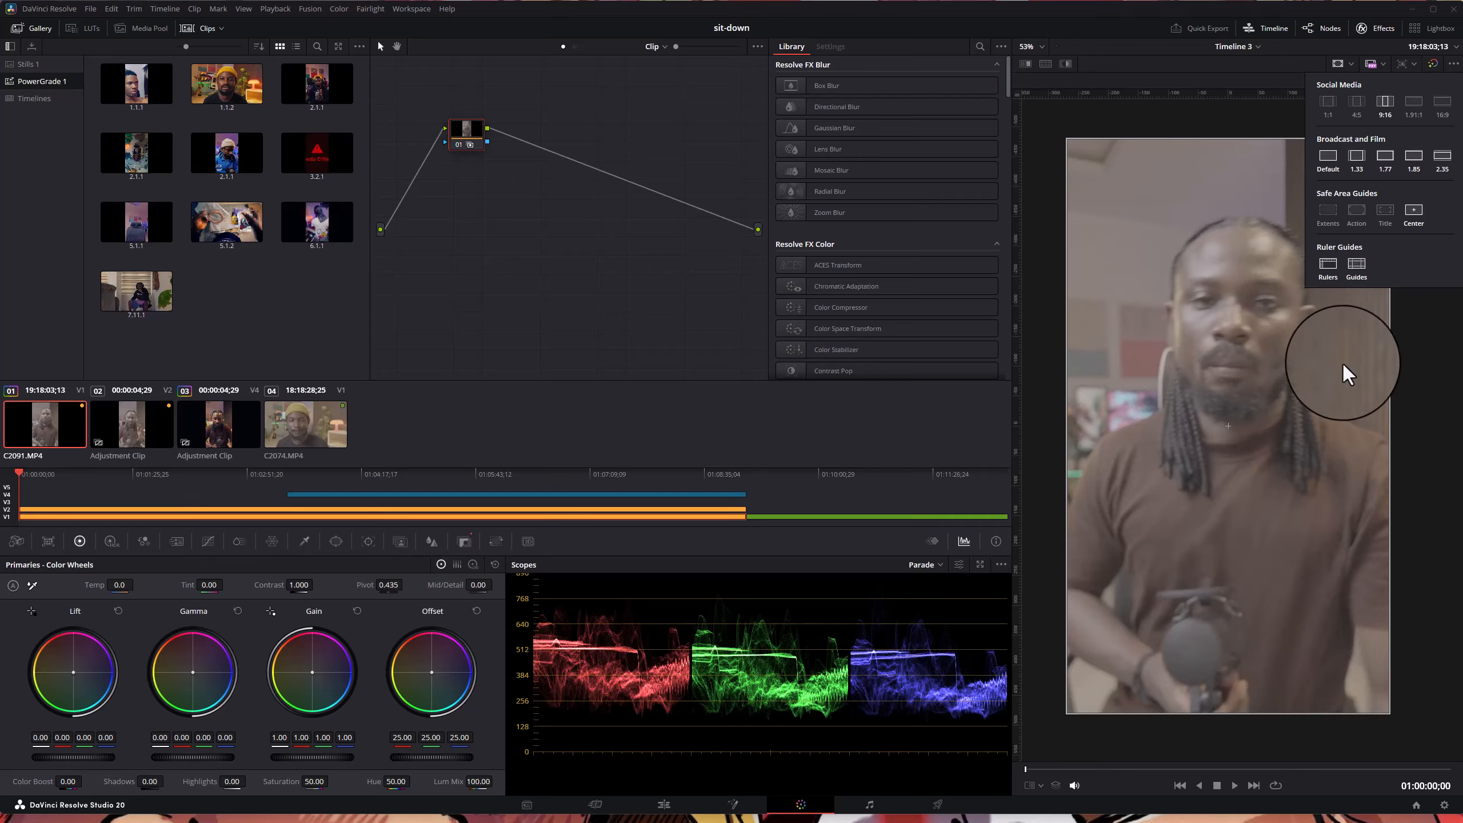
drag(1018, 344, 1091, 353)
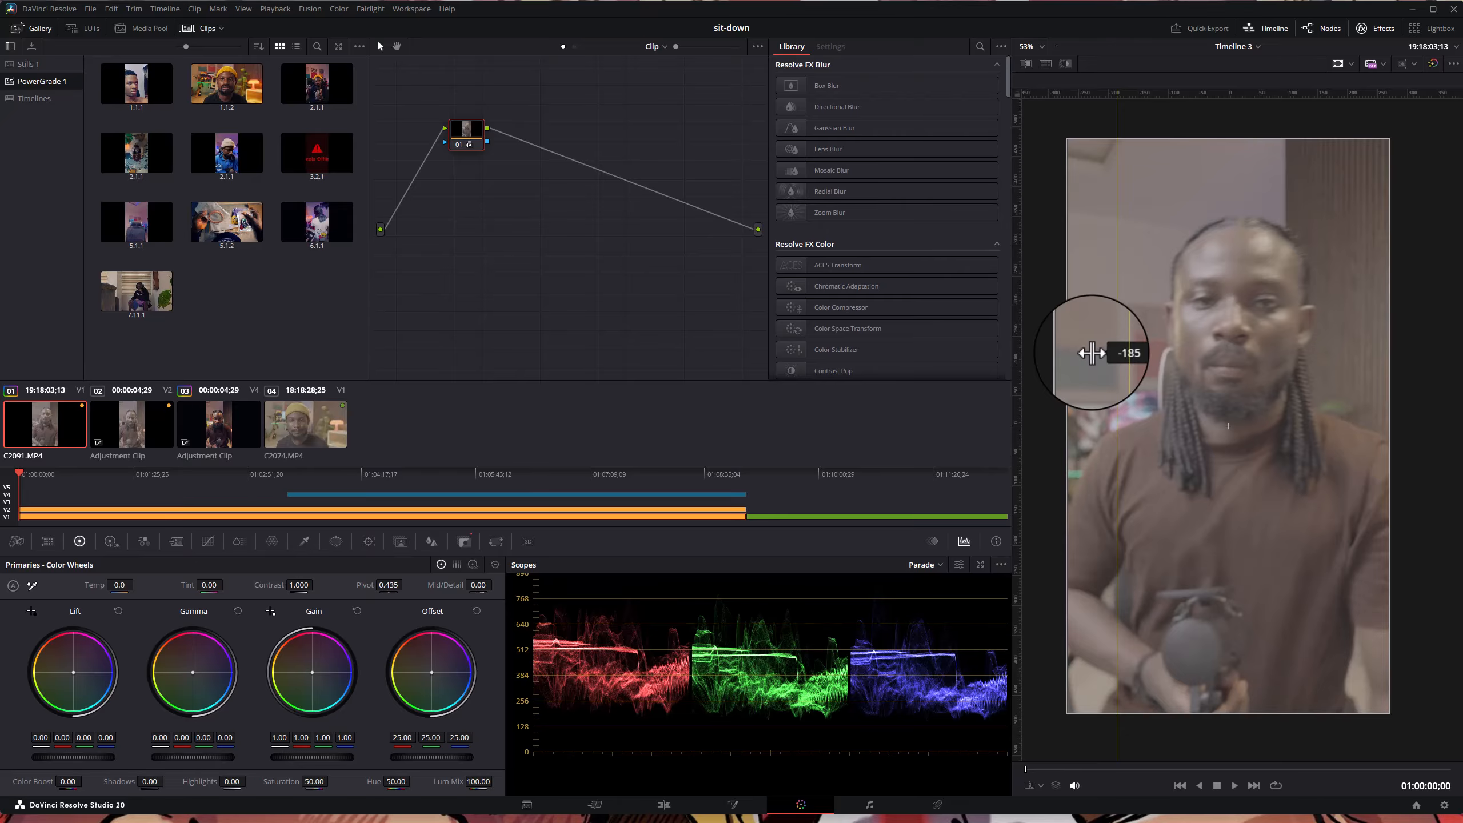
drag(1091, 353, 1206, 375)
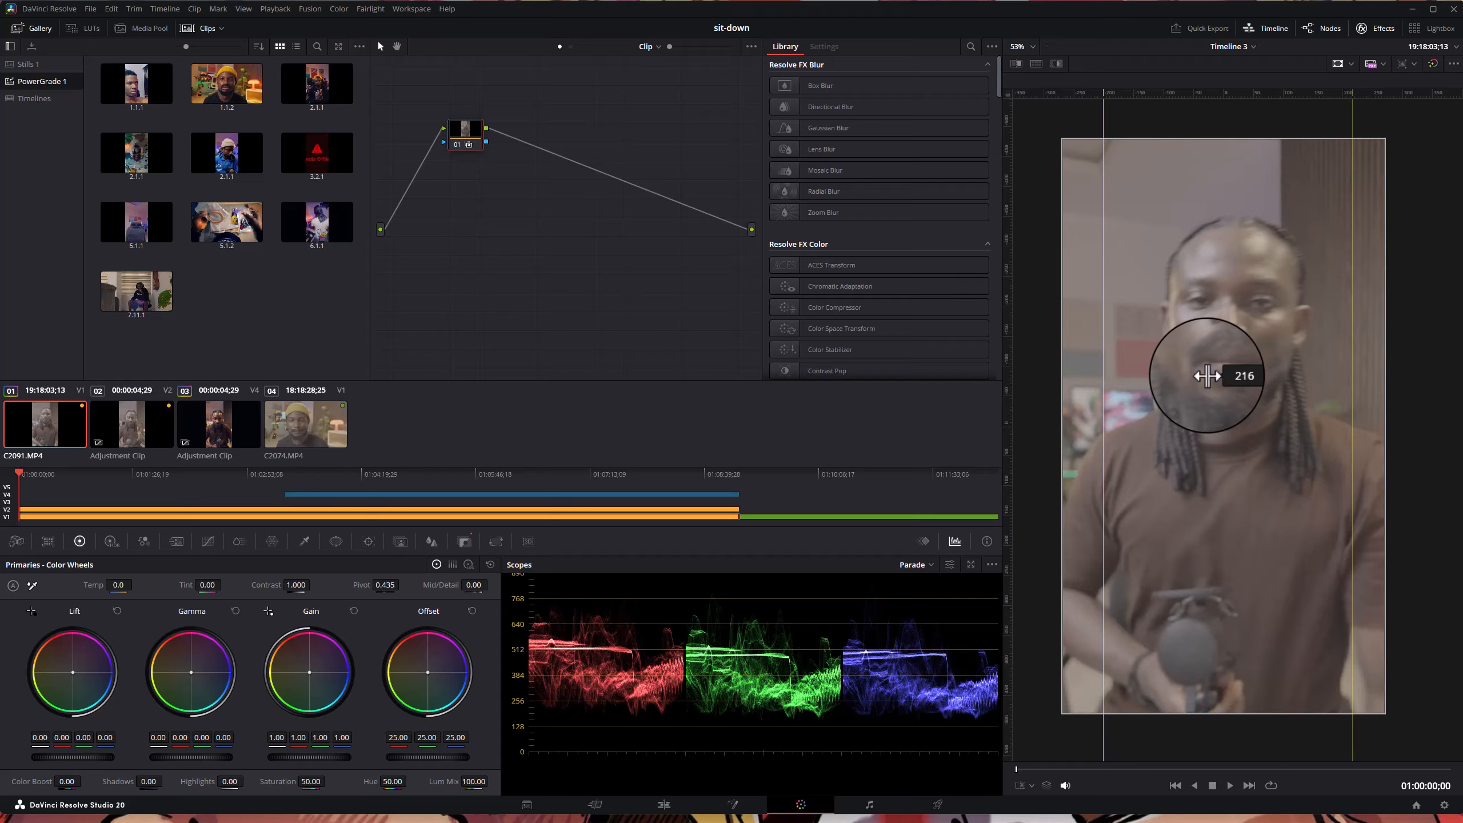
drag(1206, 375, 1206, 375)
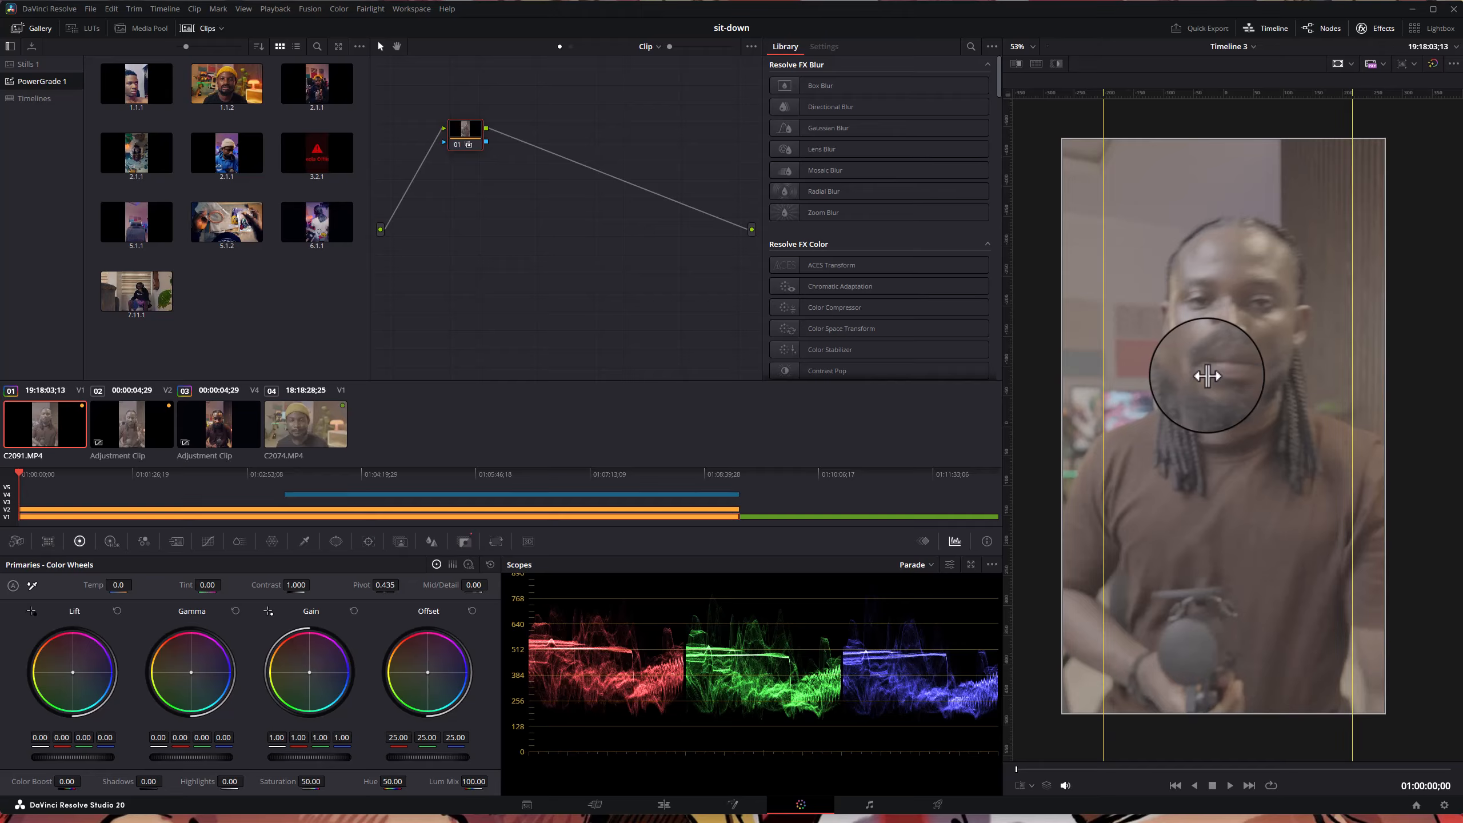
drag(1244, 105, 1244, 157)
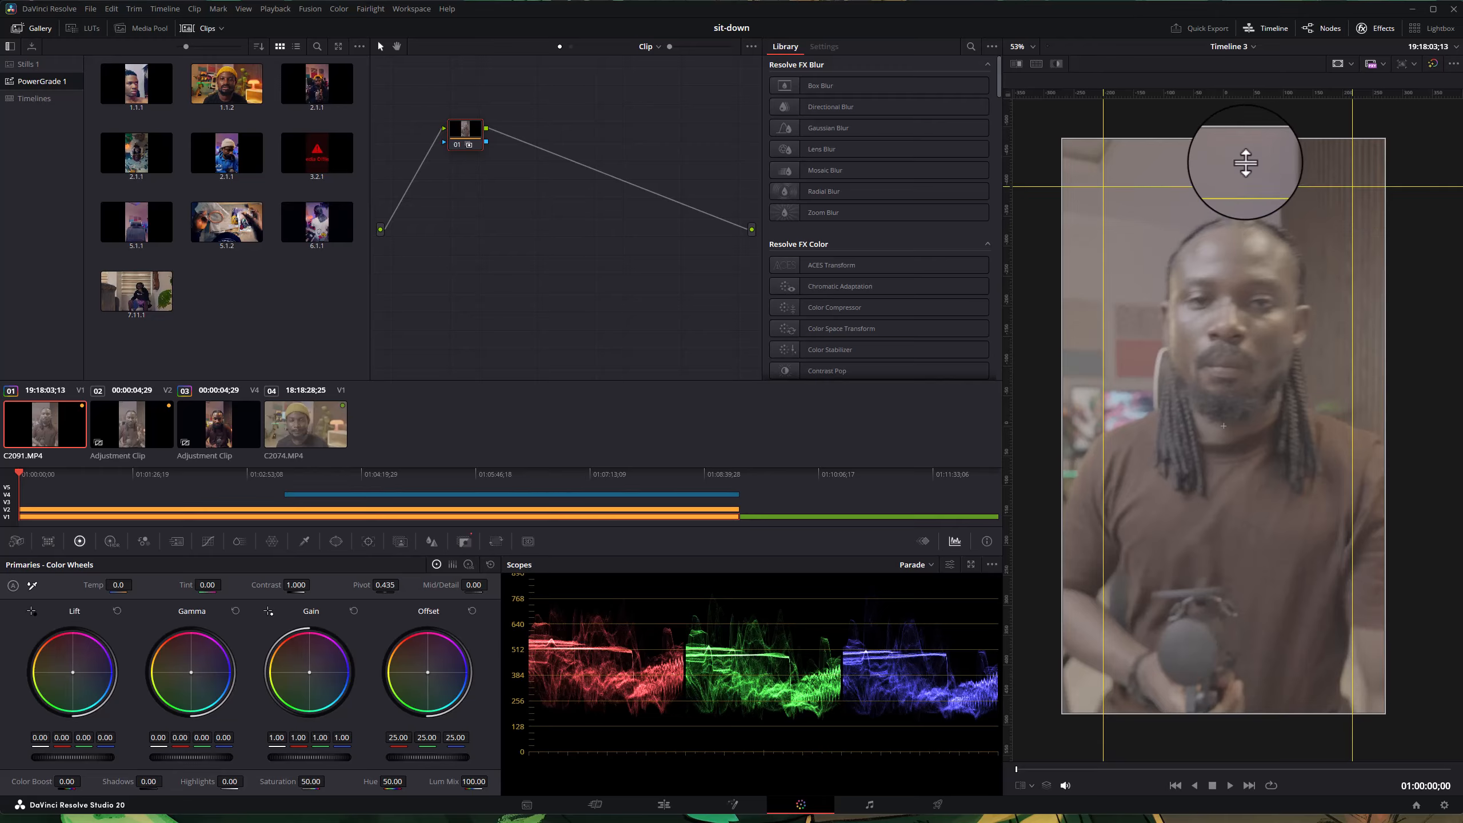
drag(1261, 98, 1241, 417)
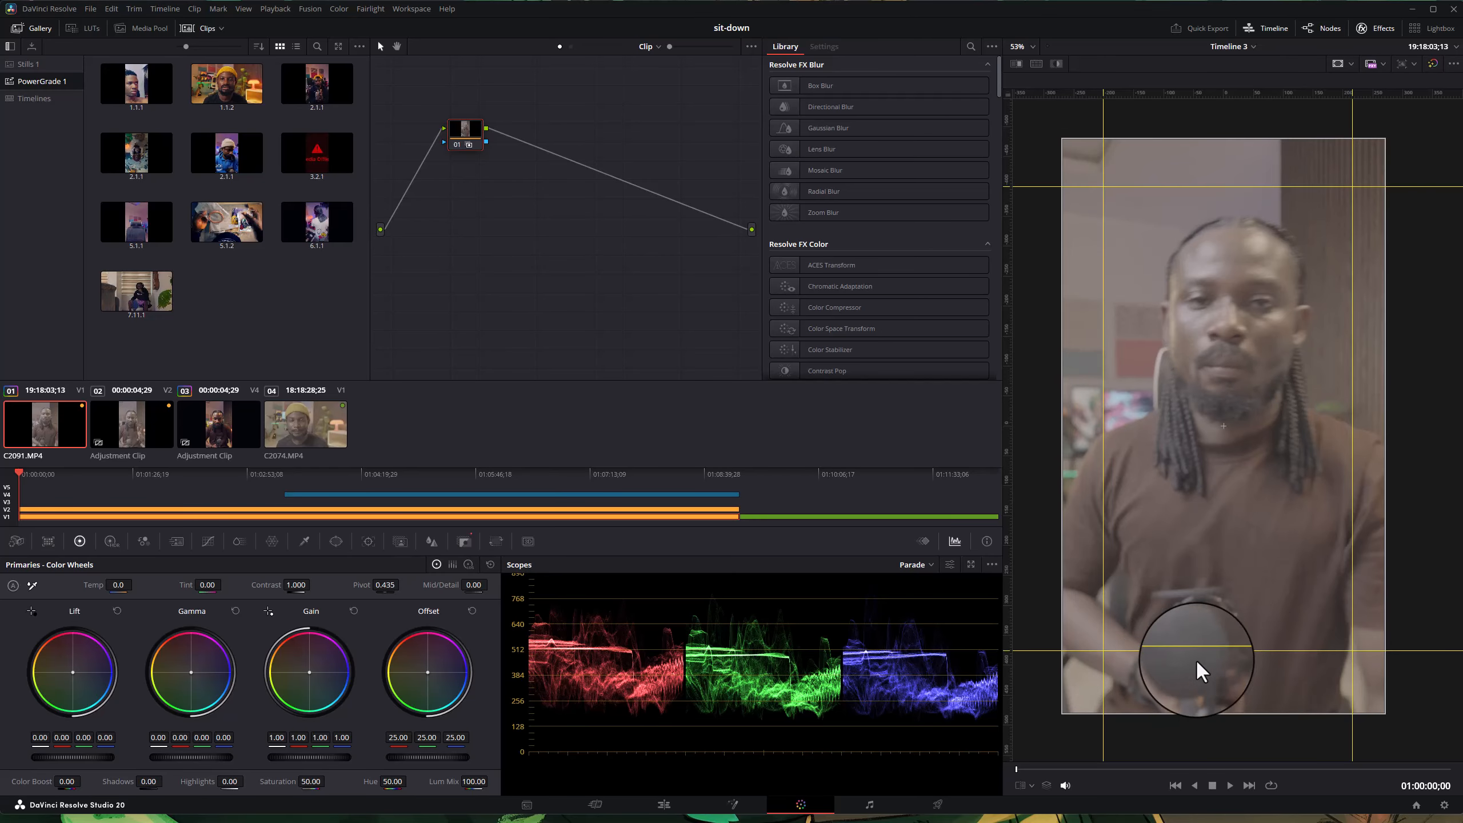
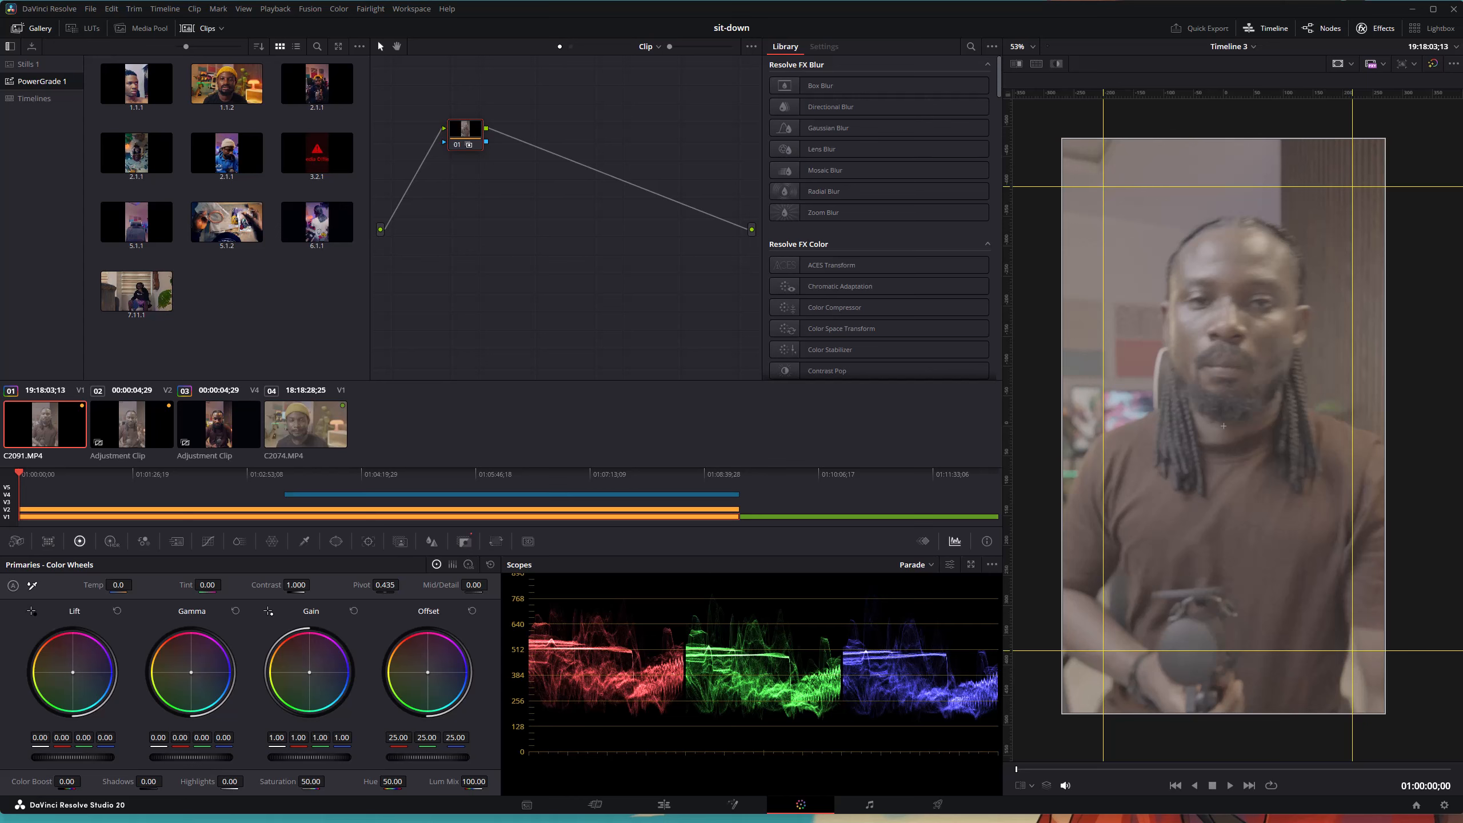
- Set the viewer's proxy handling to Prefer Camera Originals, and toggle the bypass of color grades on and off
click(1383, 62)
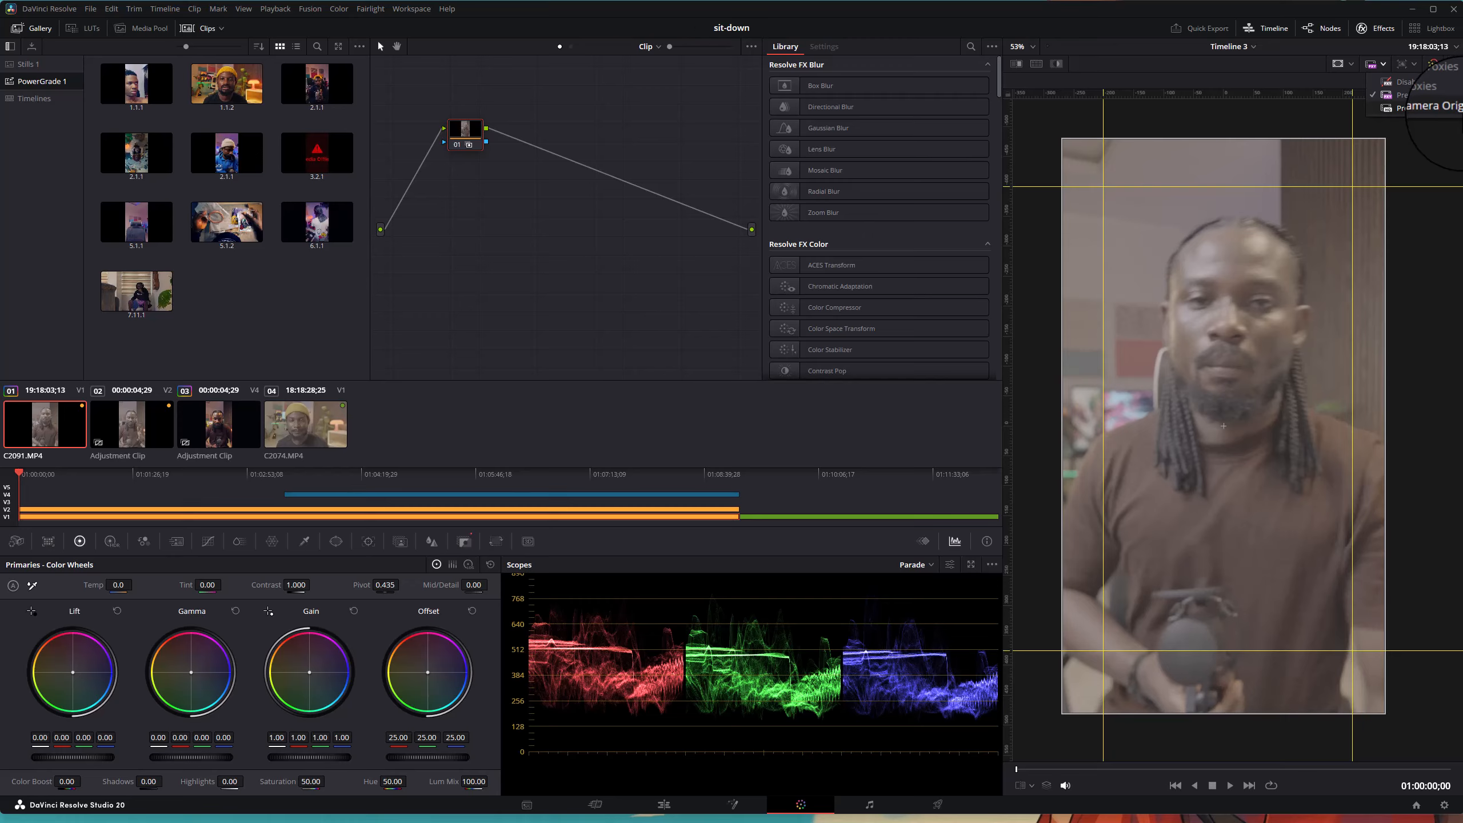
click(1410, 108)
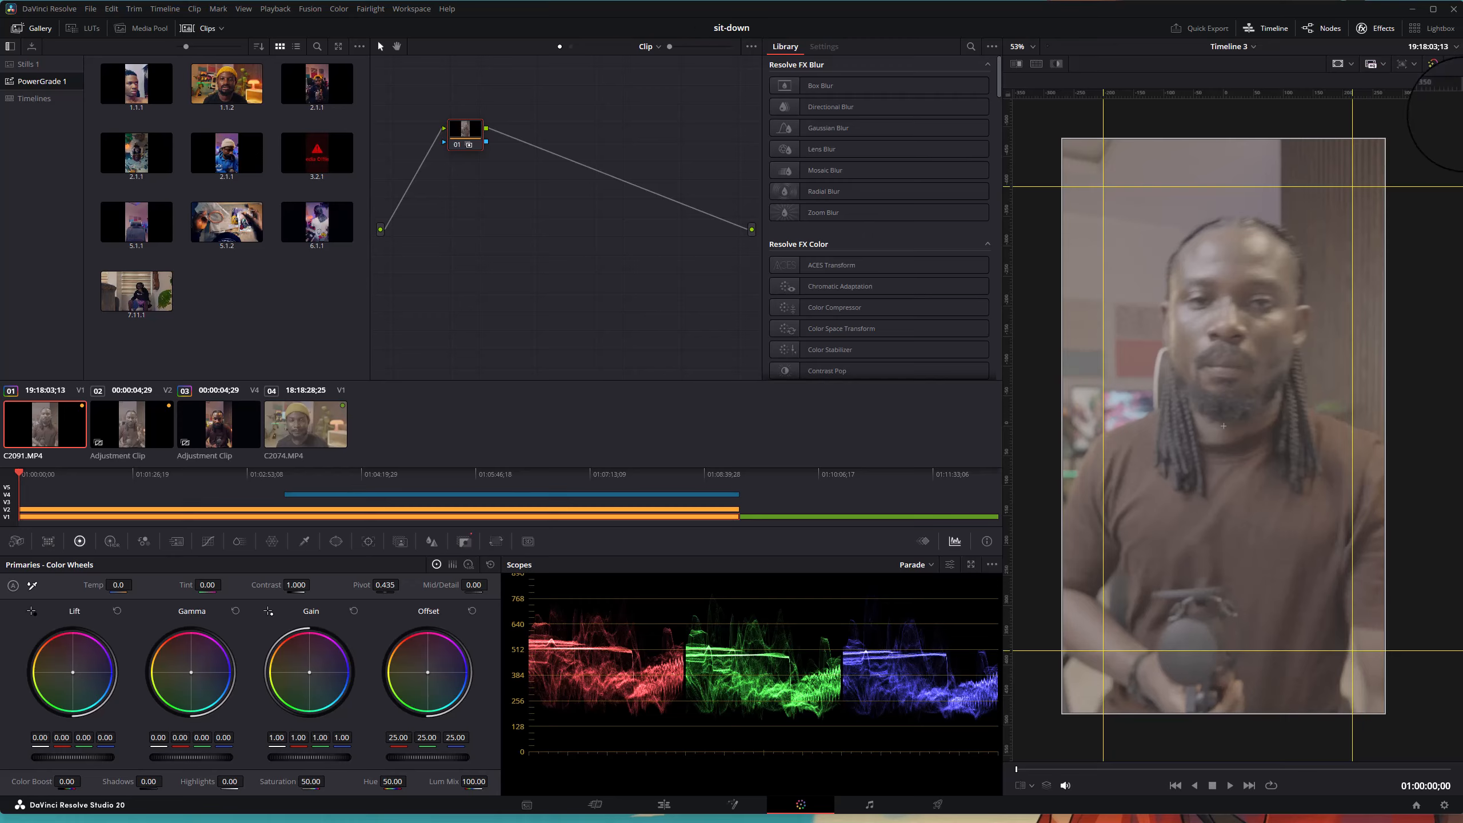
click(1383, 64)
click(1400, 108)
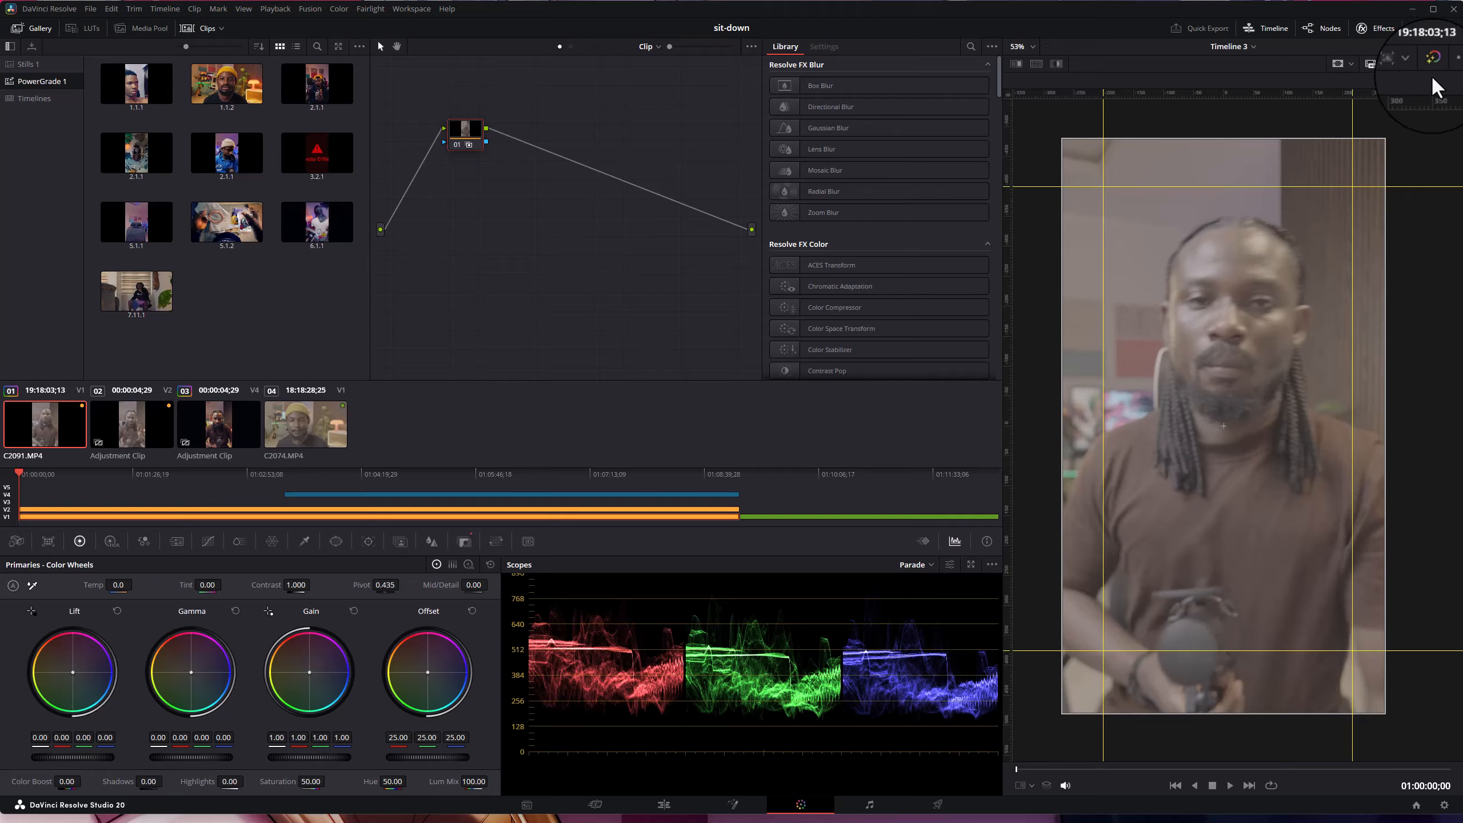
click(1435, 64)
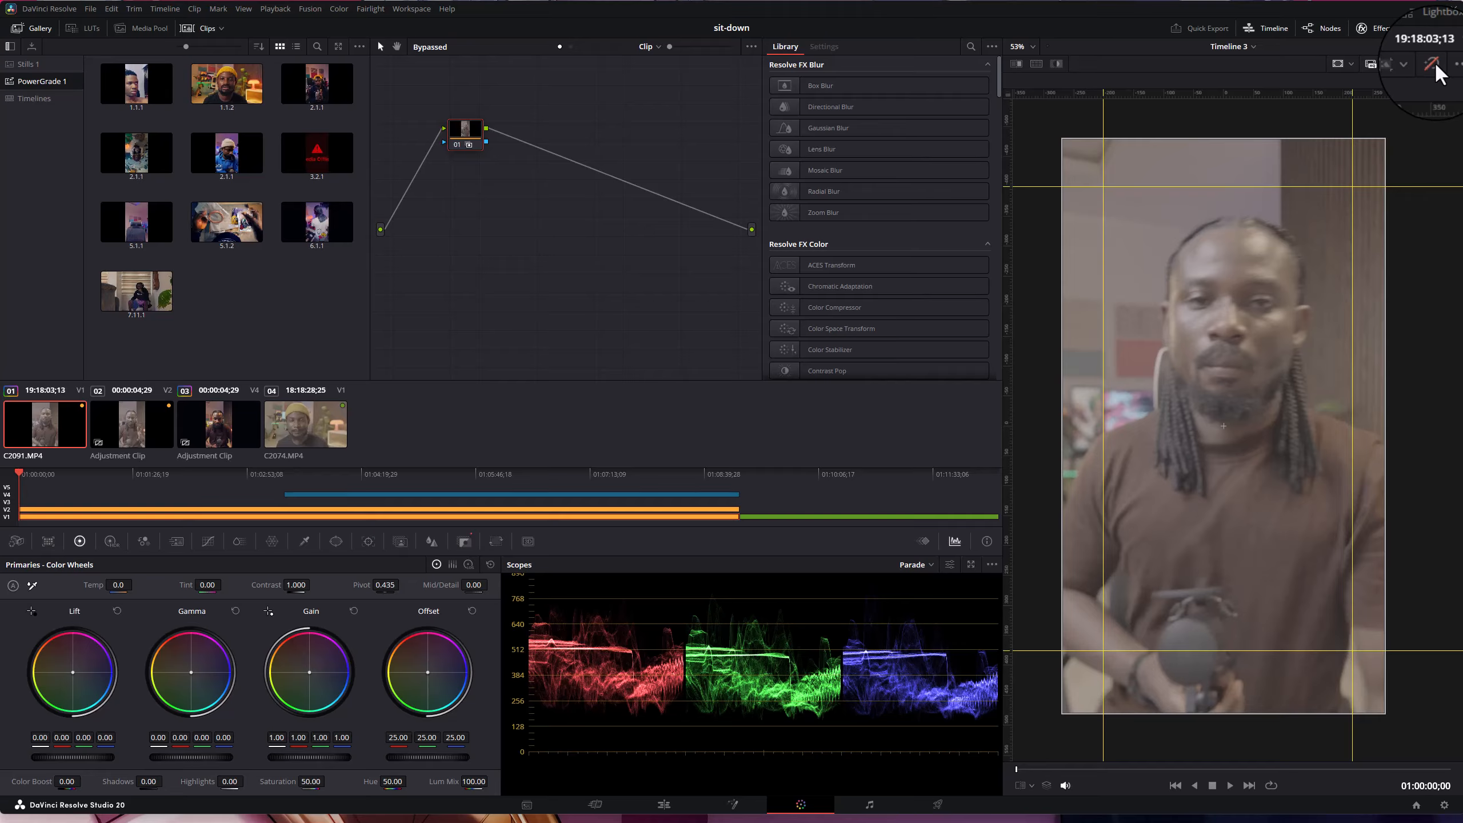
click(1435, 63)
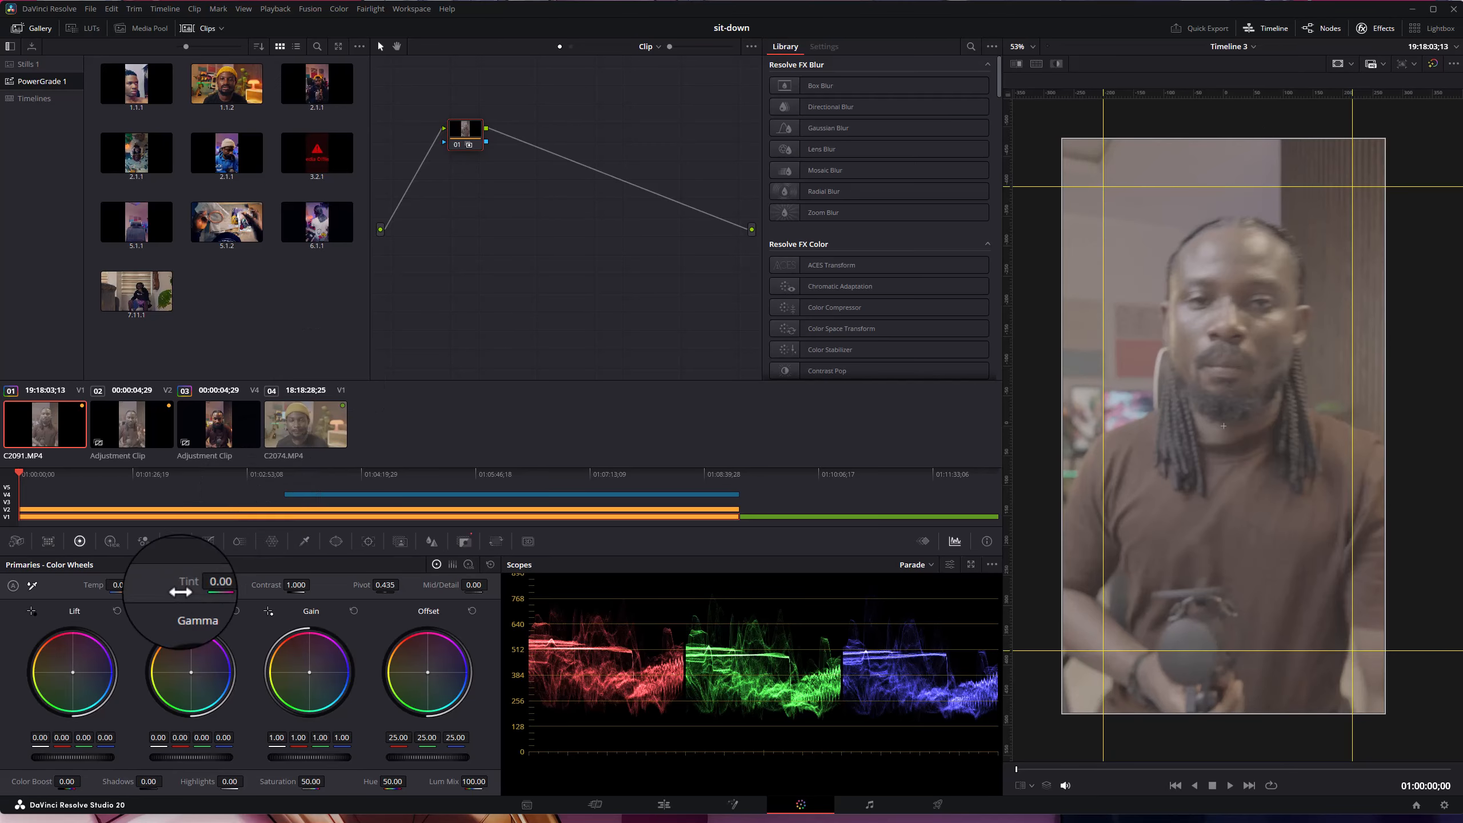
- Look at the Camera Raw and Color Match palettes and return to the Primaries Color Wheels
click(16, 545)
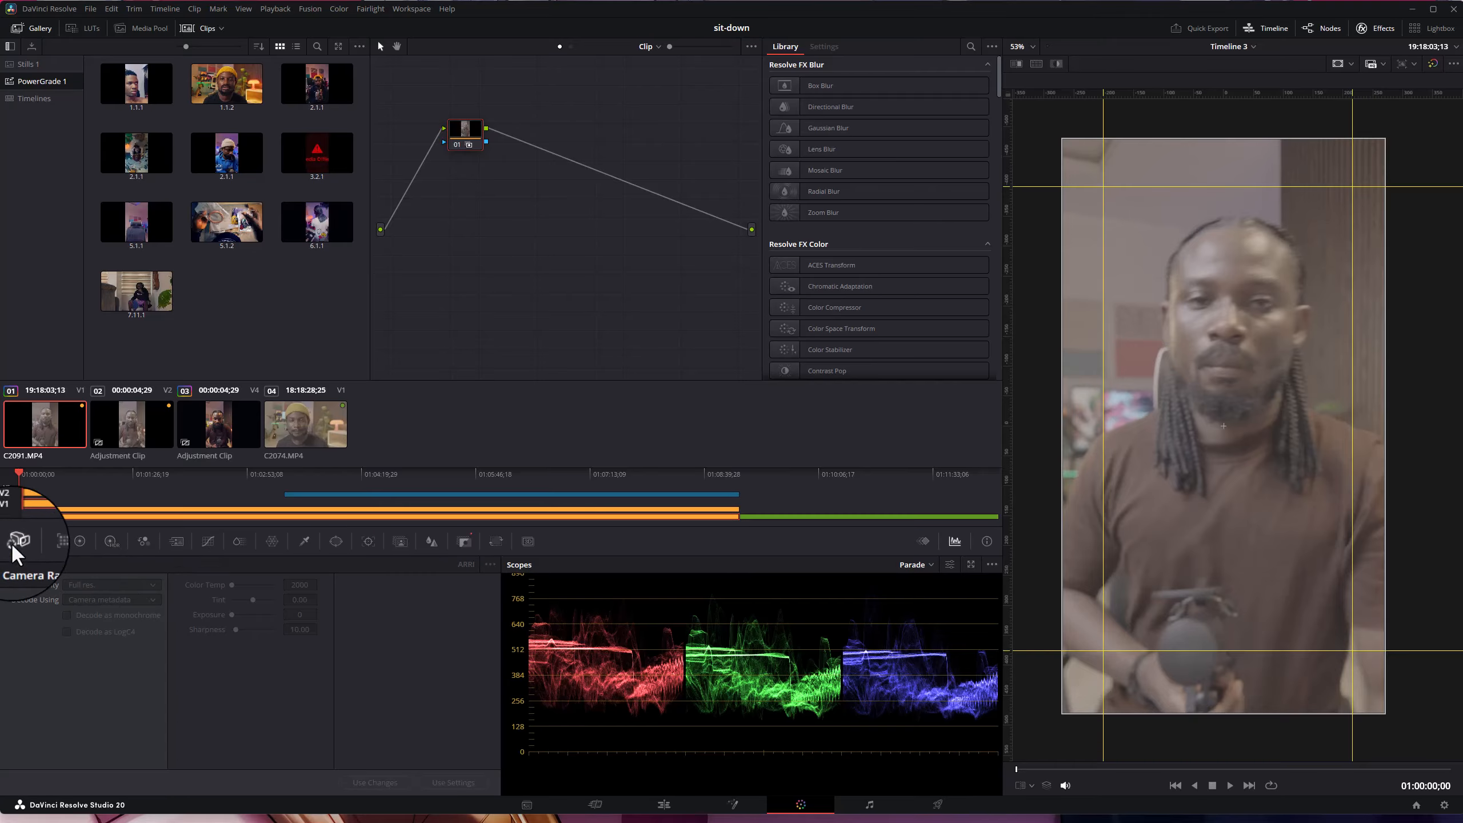
click(48, 540)
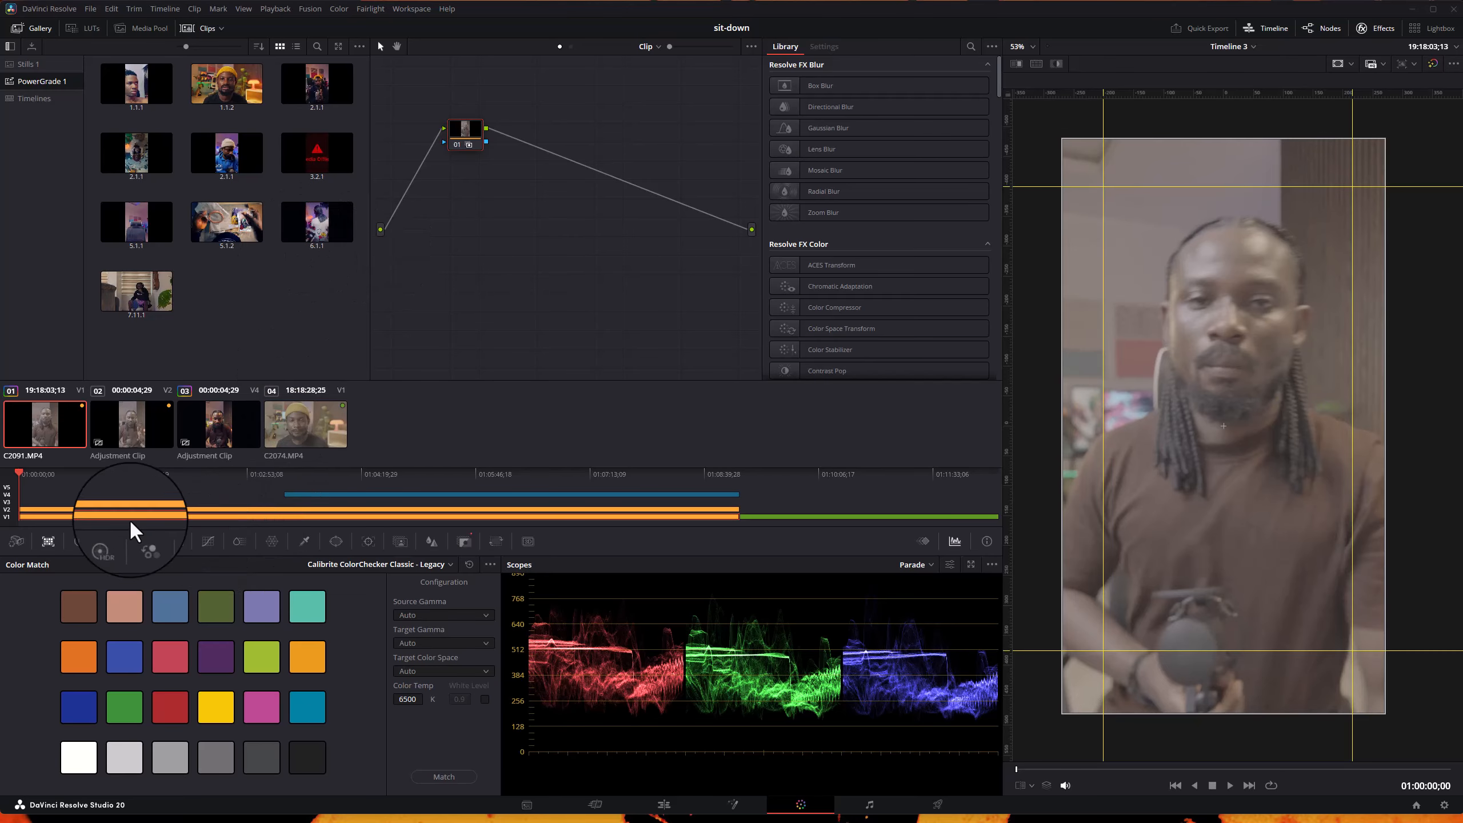
click(81, 542)
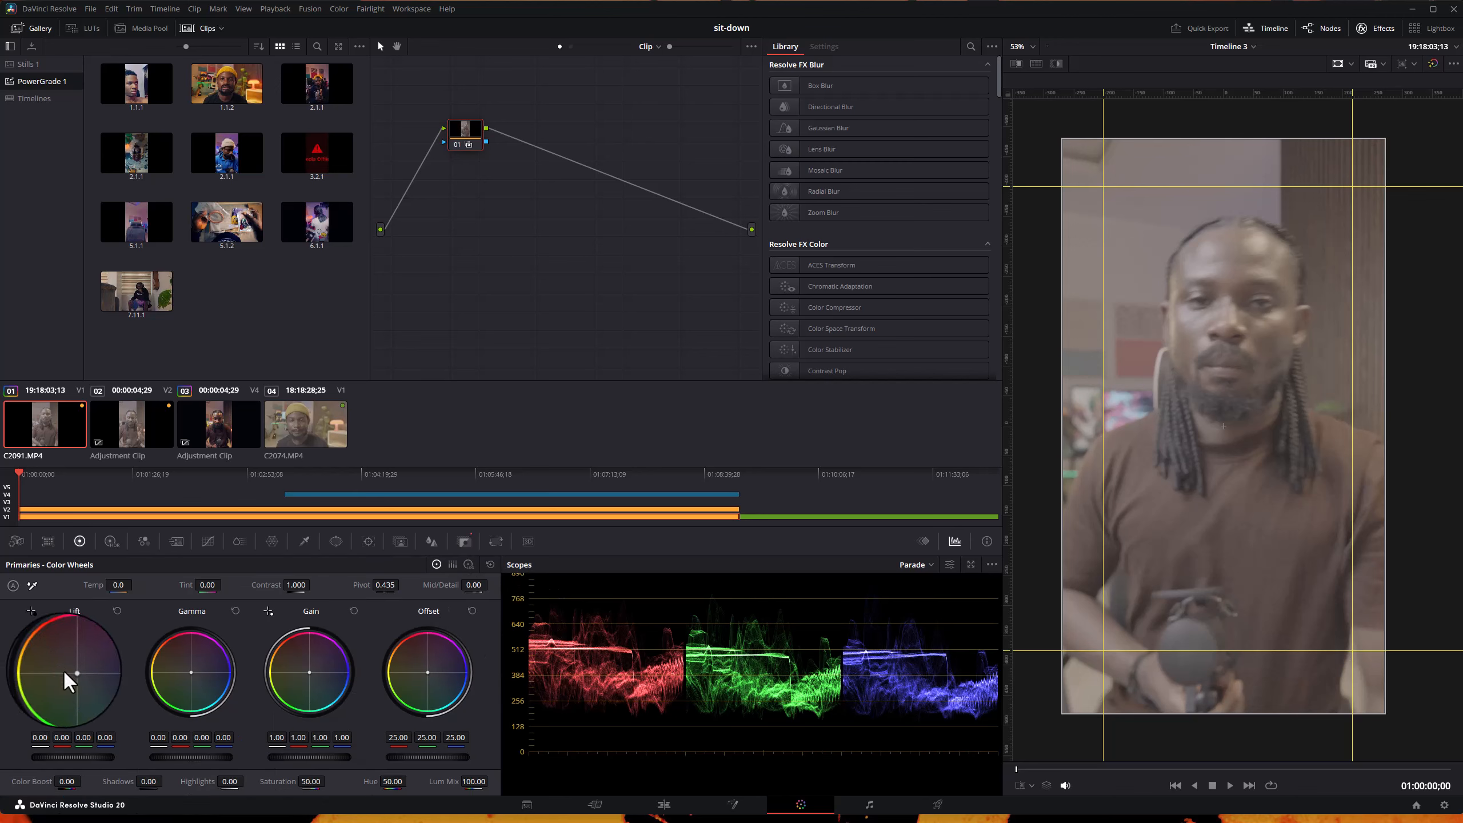
- Try shifting the Lift wheel's color balance strongly toward blue, and undo the last Lift adjustment
drag(71, 671, 0, 438)
drag(54, 643, 404, 334)
key(ctrl+z)
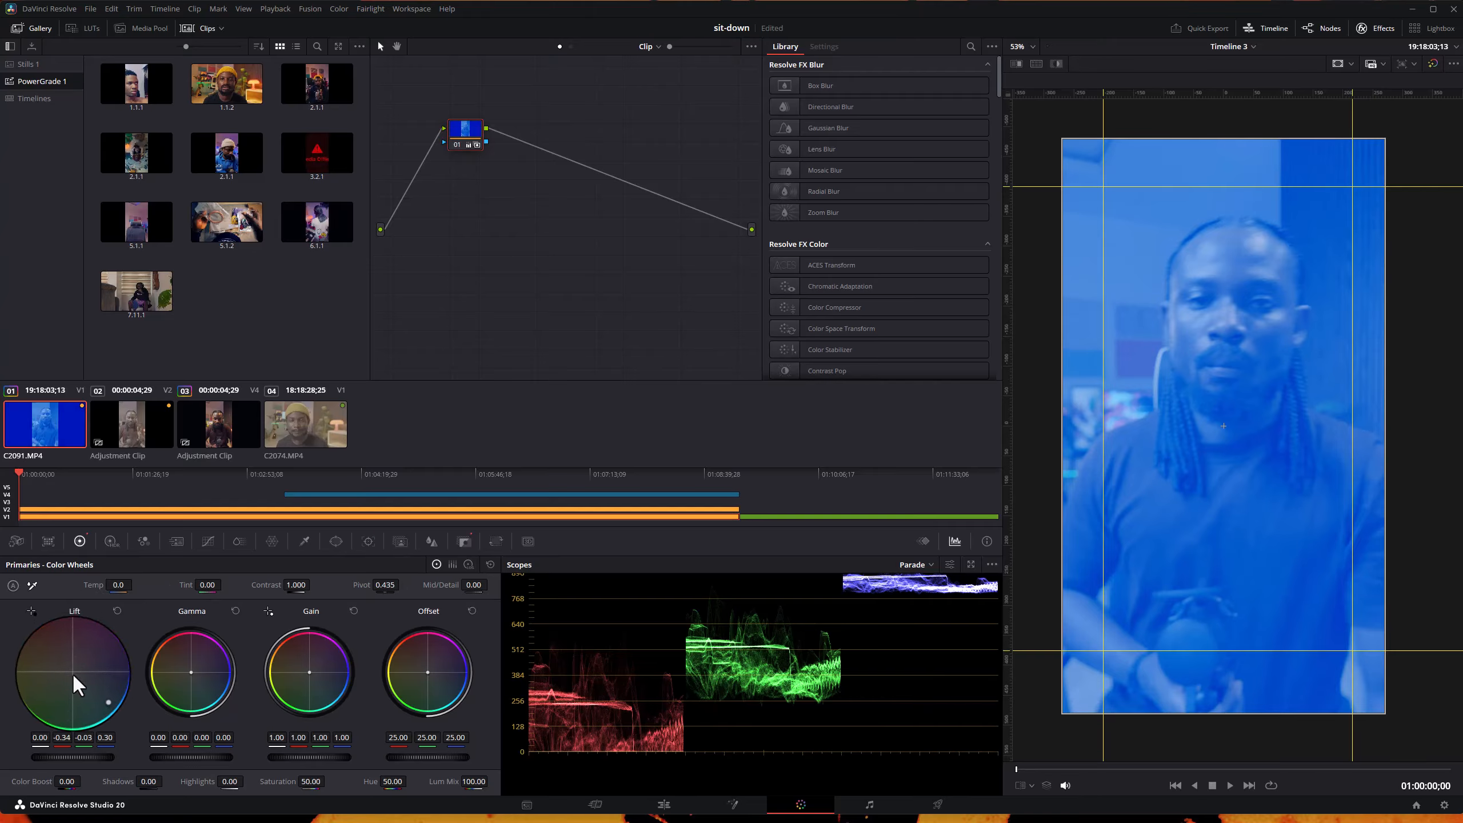
- Reset the Lift wheel, then try slightly shifting the Gamma wheel's color balance and reset it as well
click(118, 611)
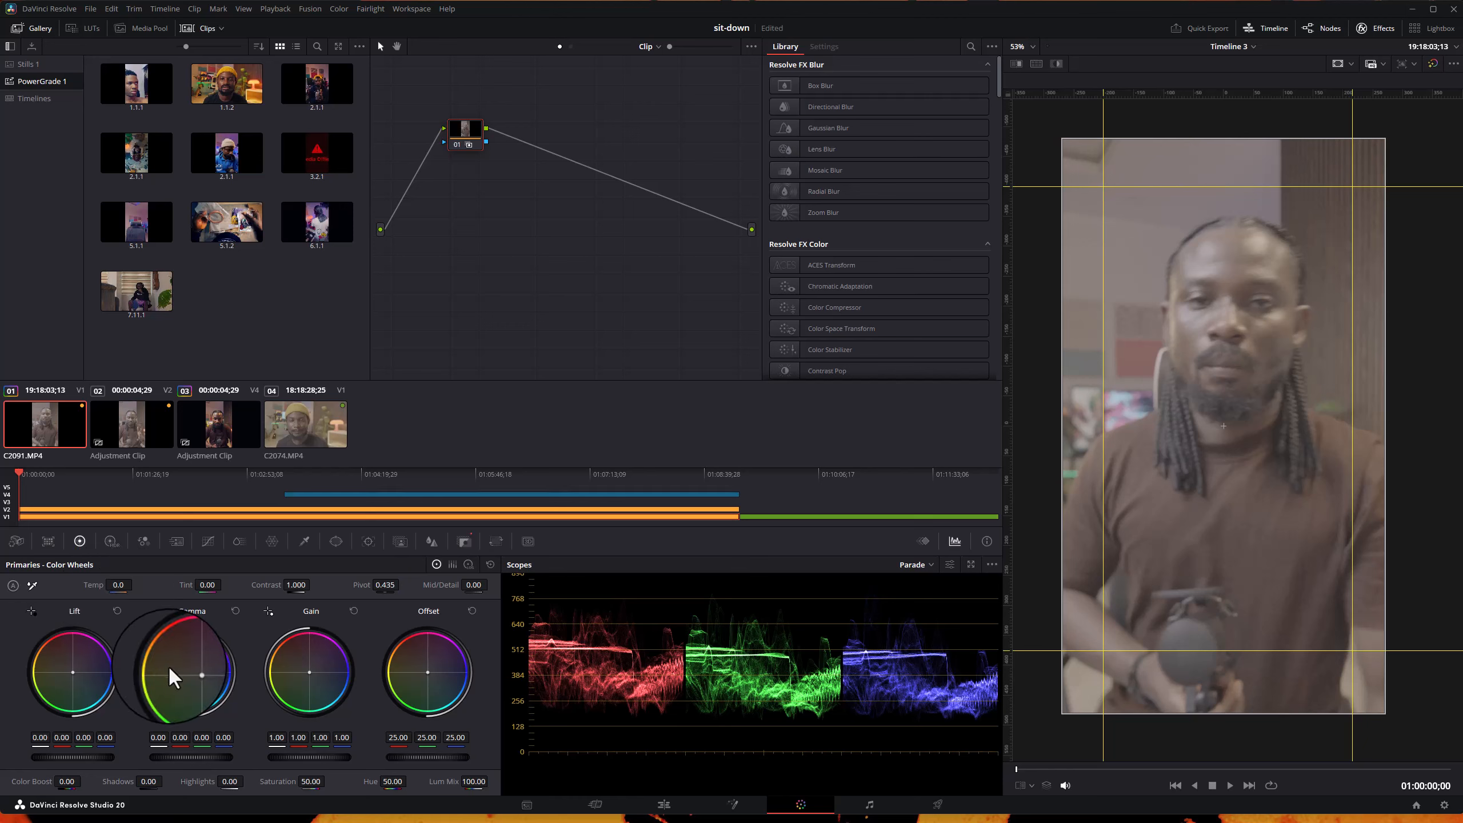
drag(187, 669, 845, 275)
click(236, 611)
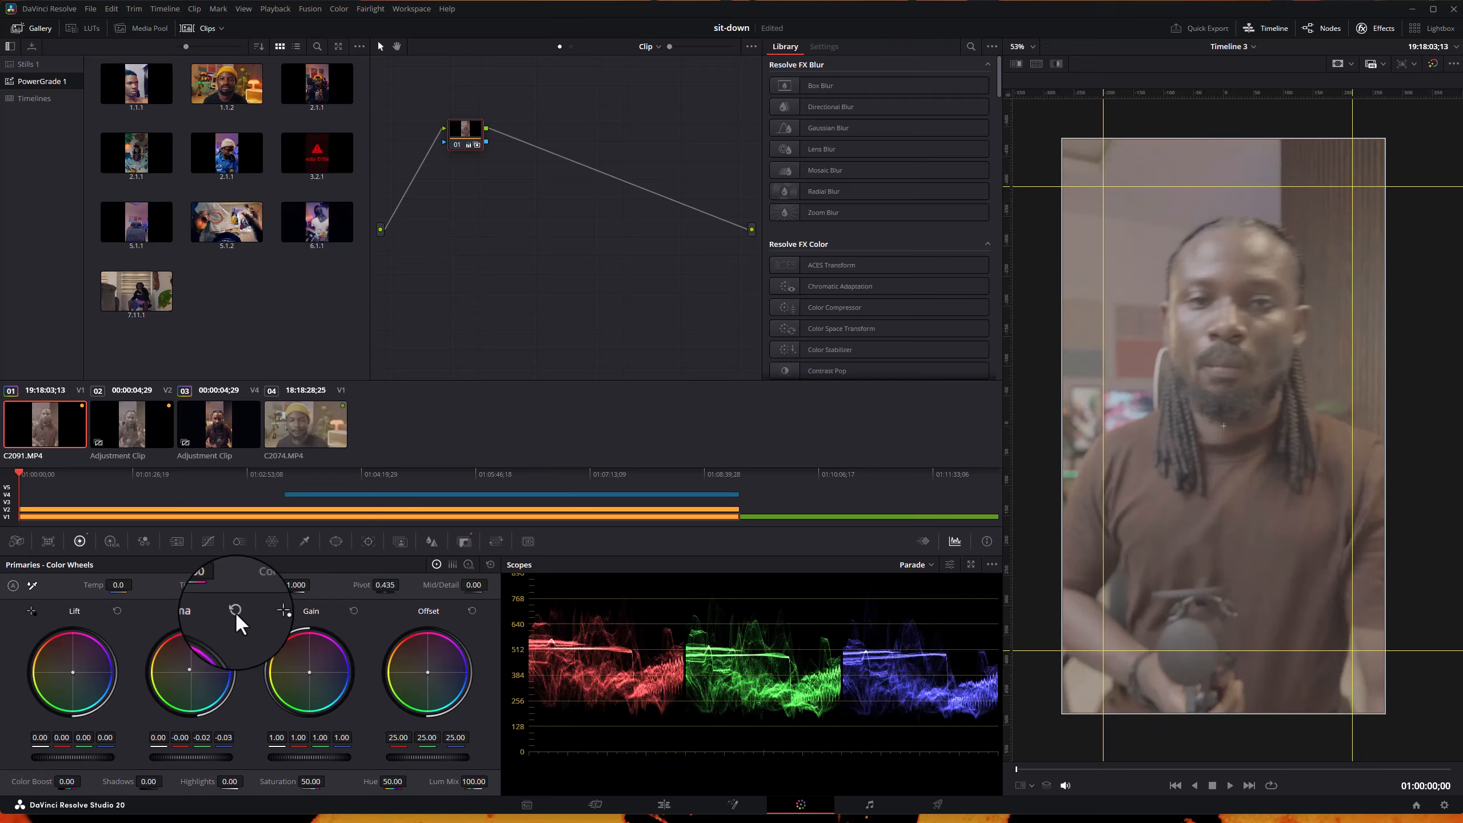
click(236, 611)
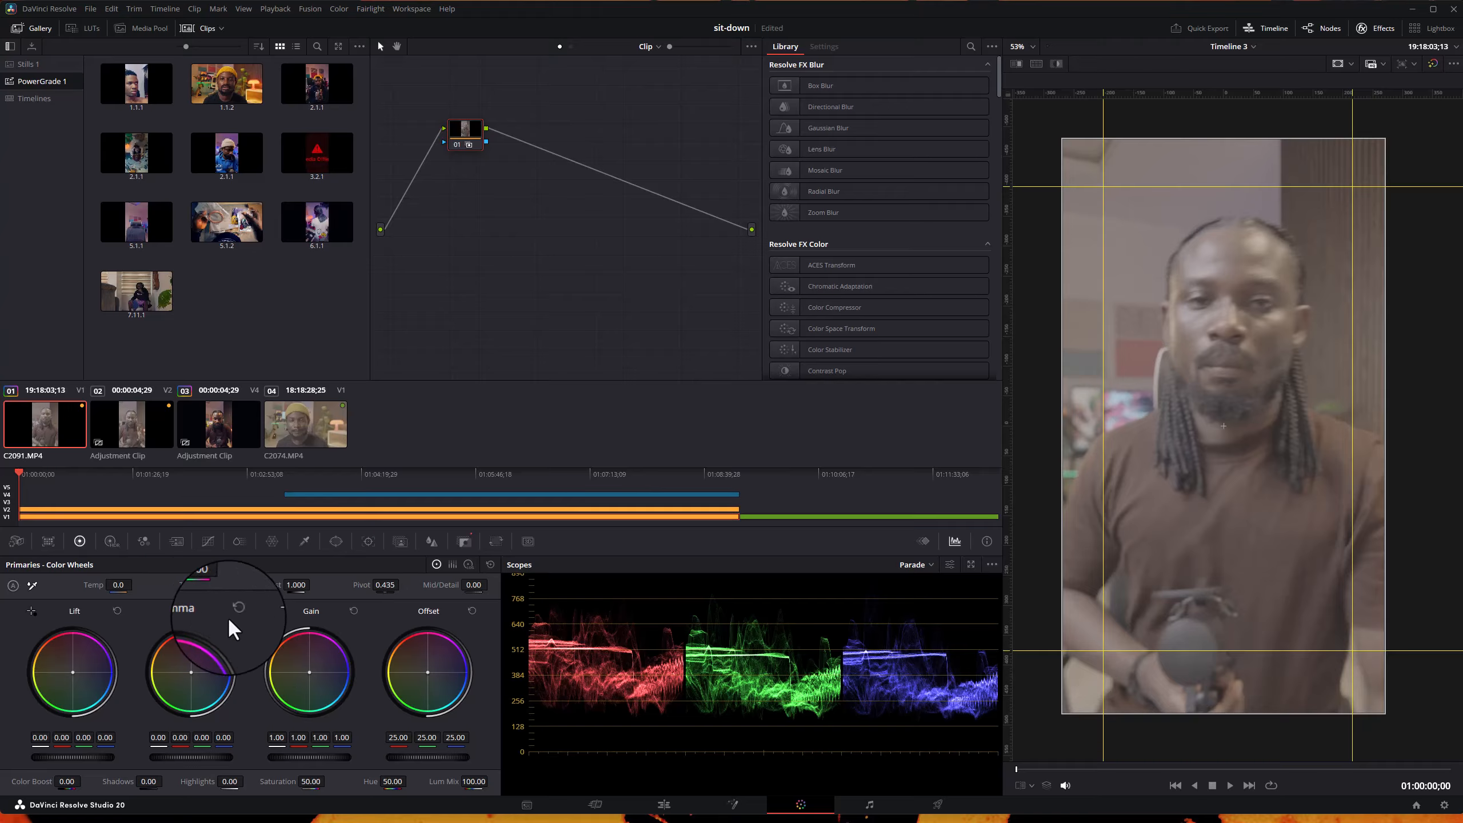
- Try warming the Gain balance to 1.02 red and 0.95 blue, lowering Offset to about 24, and shifting the Lift balance slightly
drag(304, 673, 266, 641)
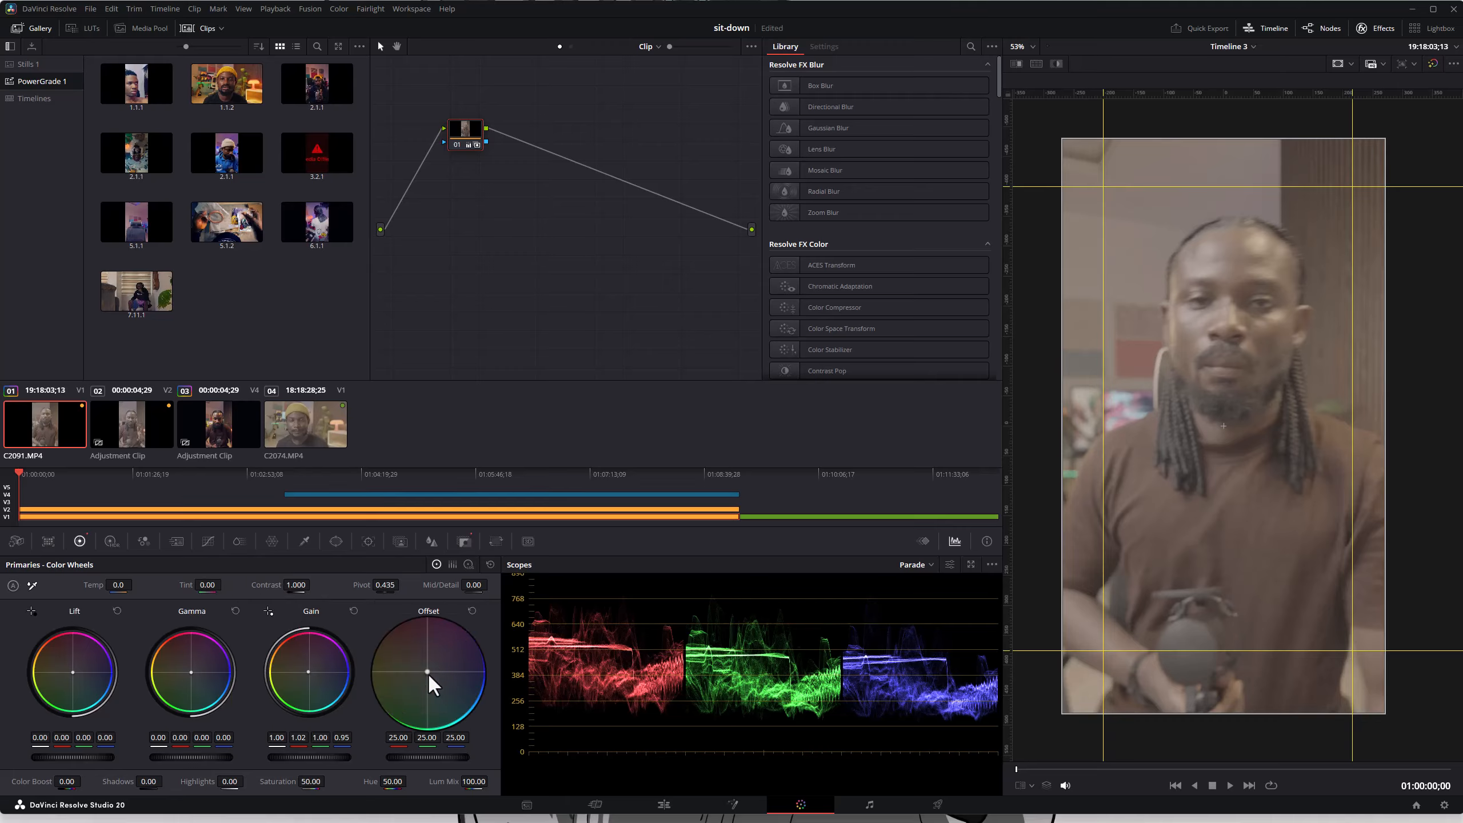
drag(425, 668, 460, 704)
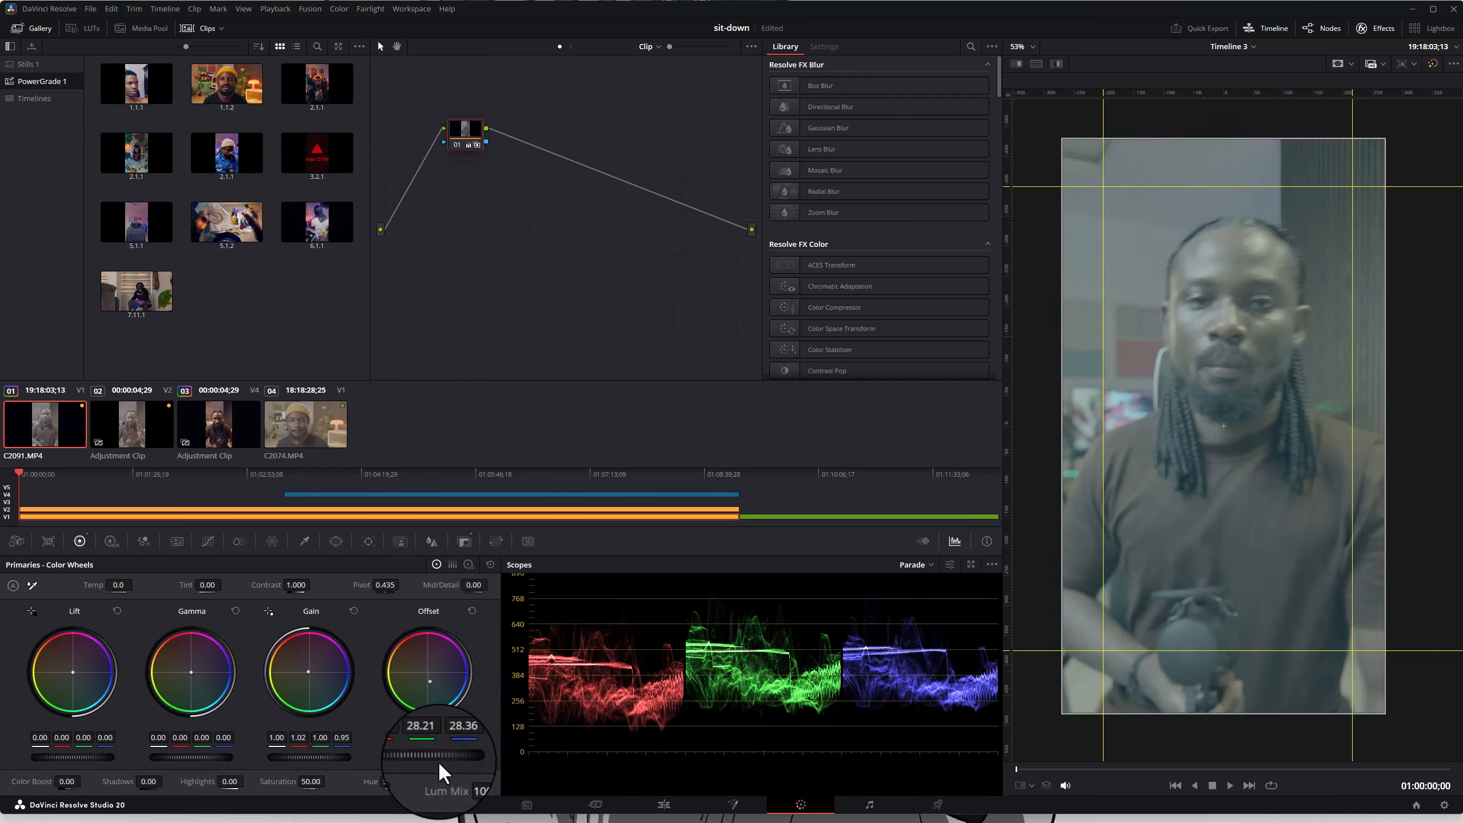
drag(438, 761, 614, 272)
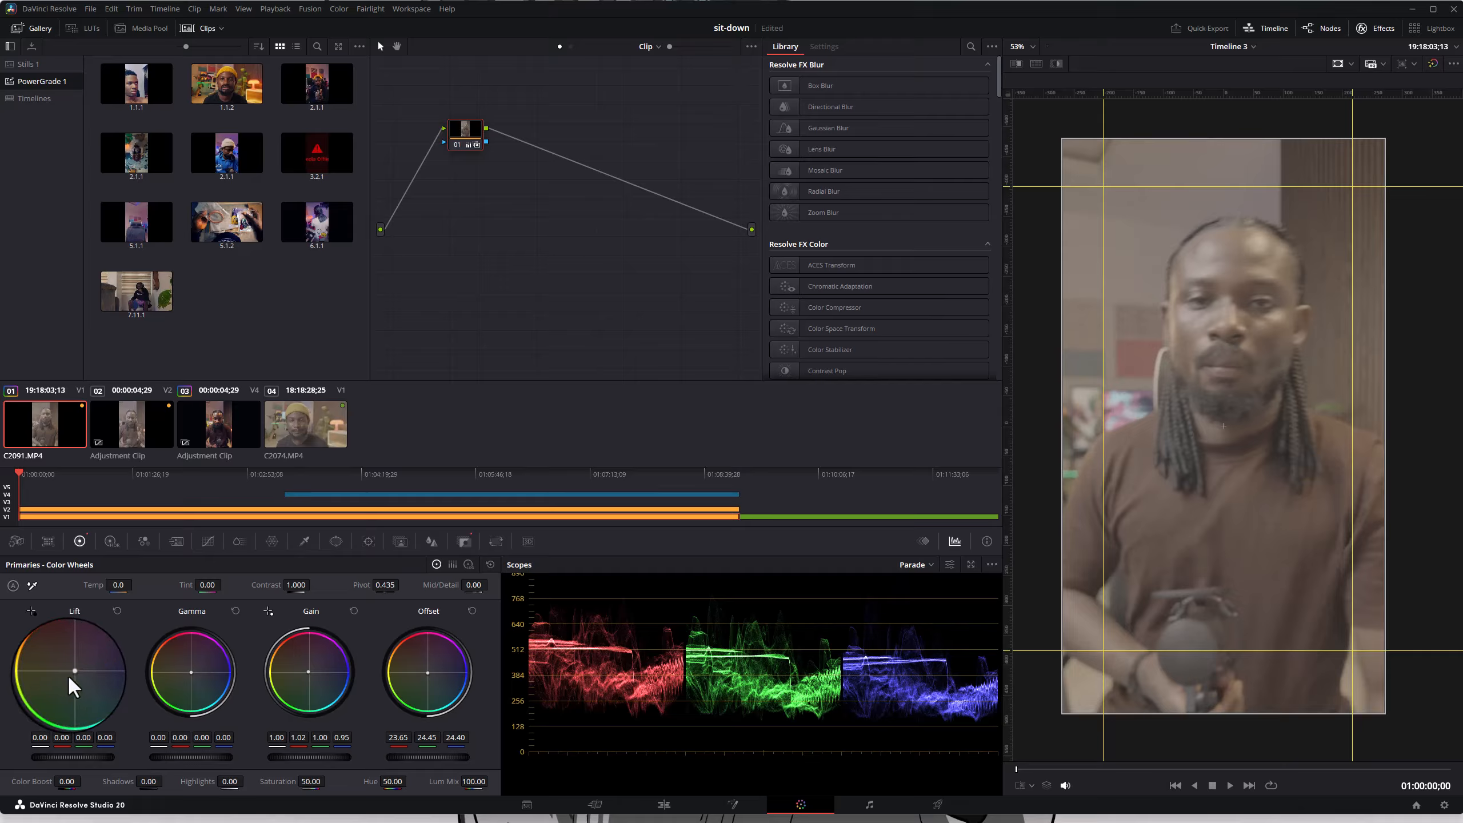
drag(72, 671, 958, 311)
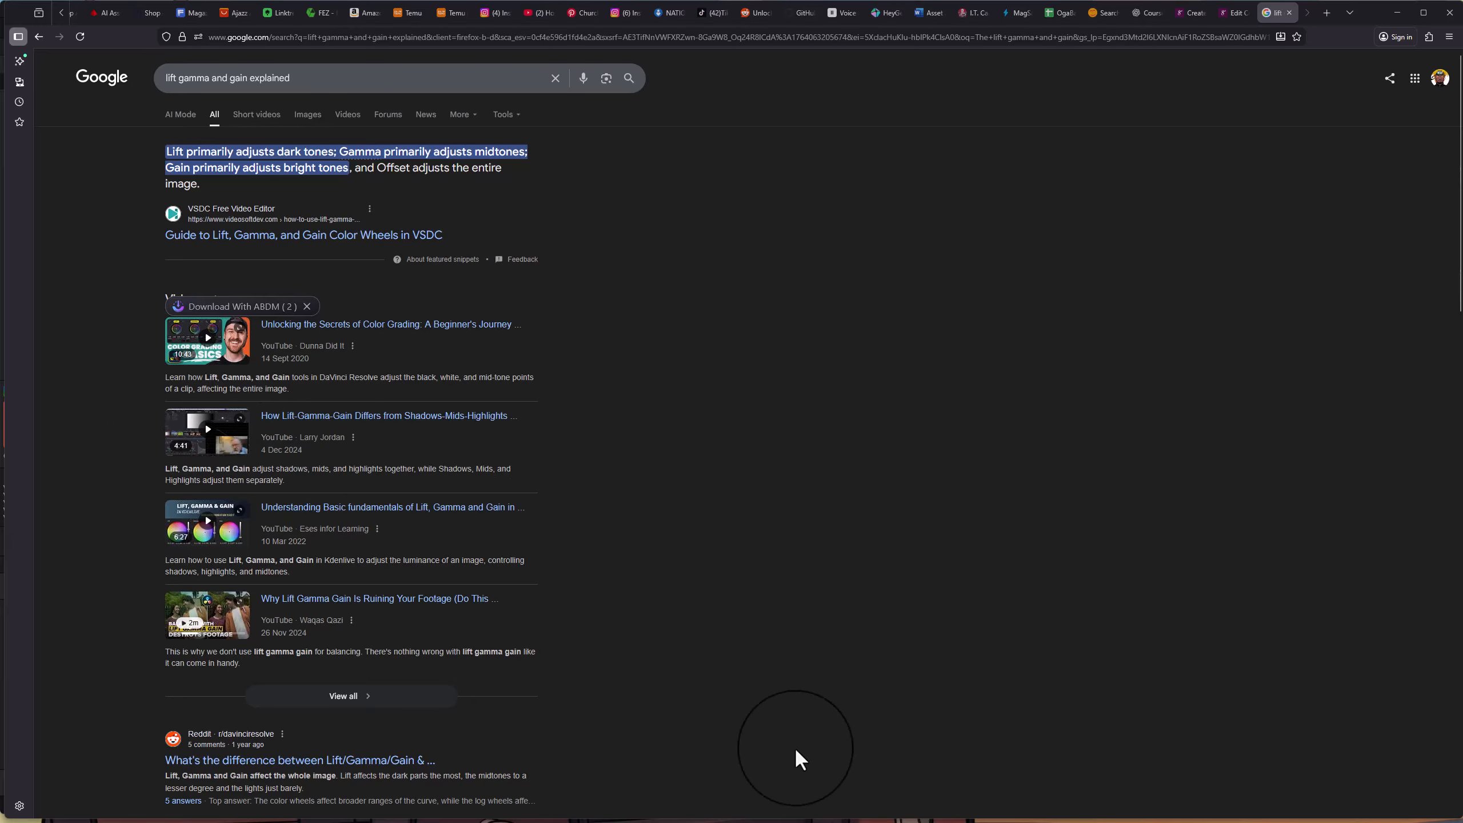
- Return from the browser to DaVinci Resolve, and try shifting Lift toward yellow-green, Gamma slightly, and Gain toward cyan-blue with an Offset adjustment
click(1396, 12)
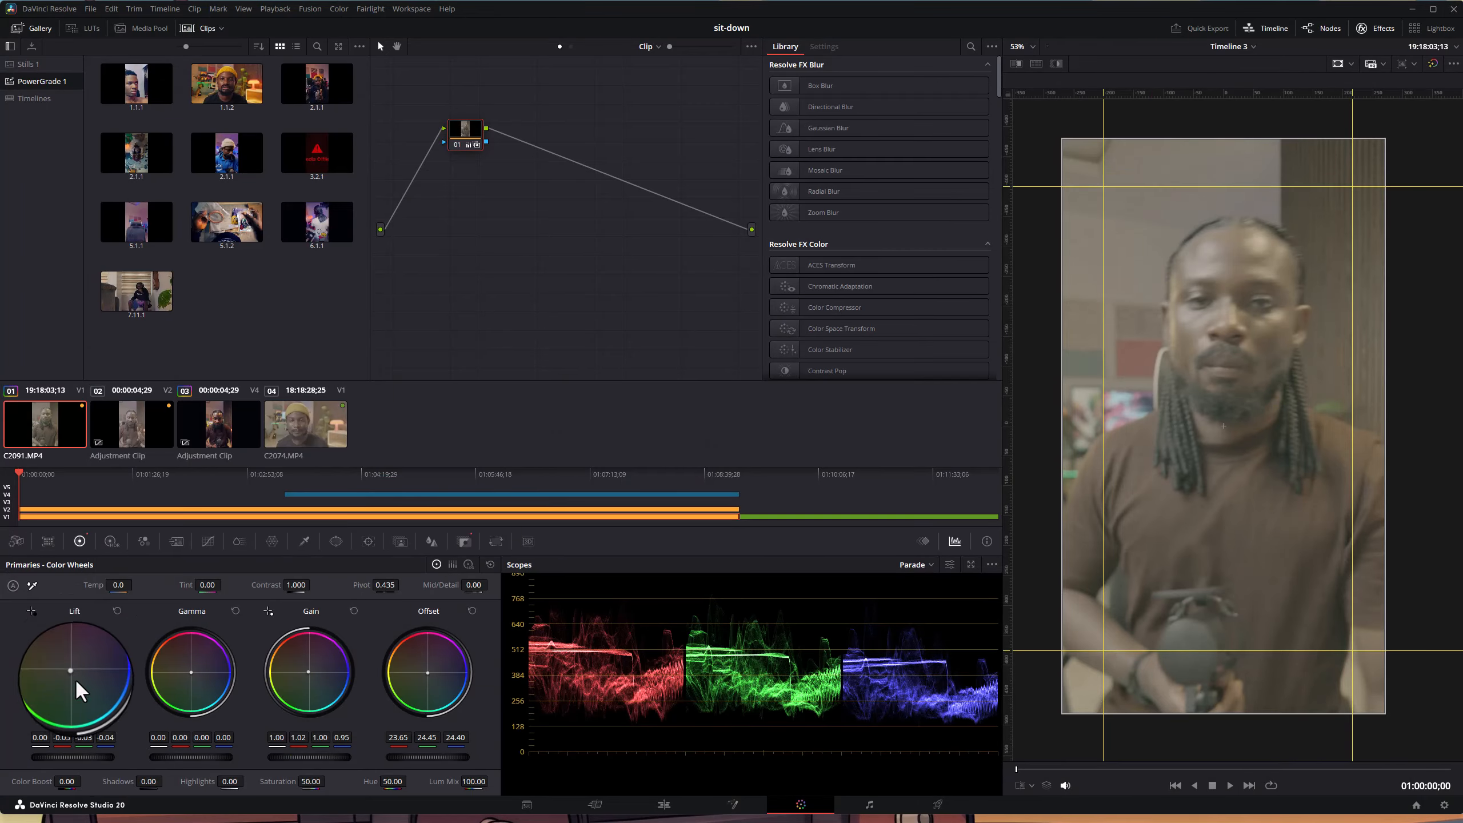
mouse_move(76, 678)
mouse_down()
mouse_move(89, 693)
mouse_move(51, 666)
mouse_up()
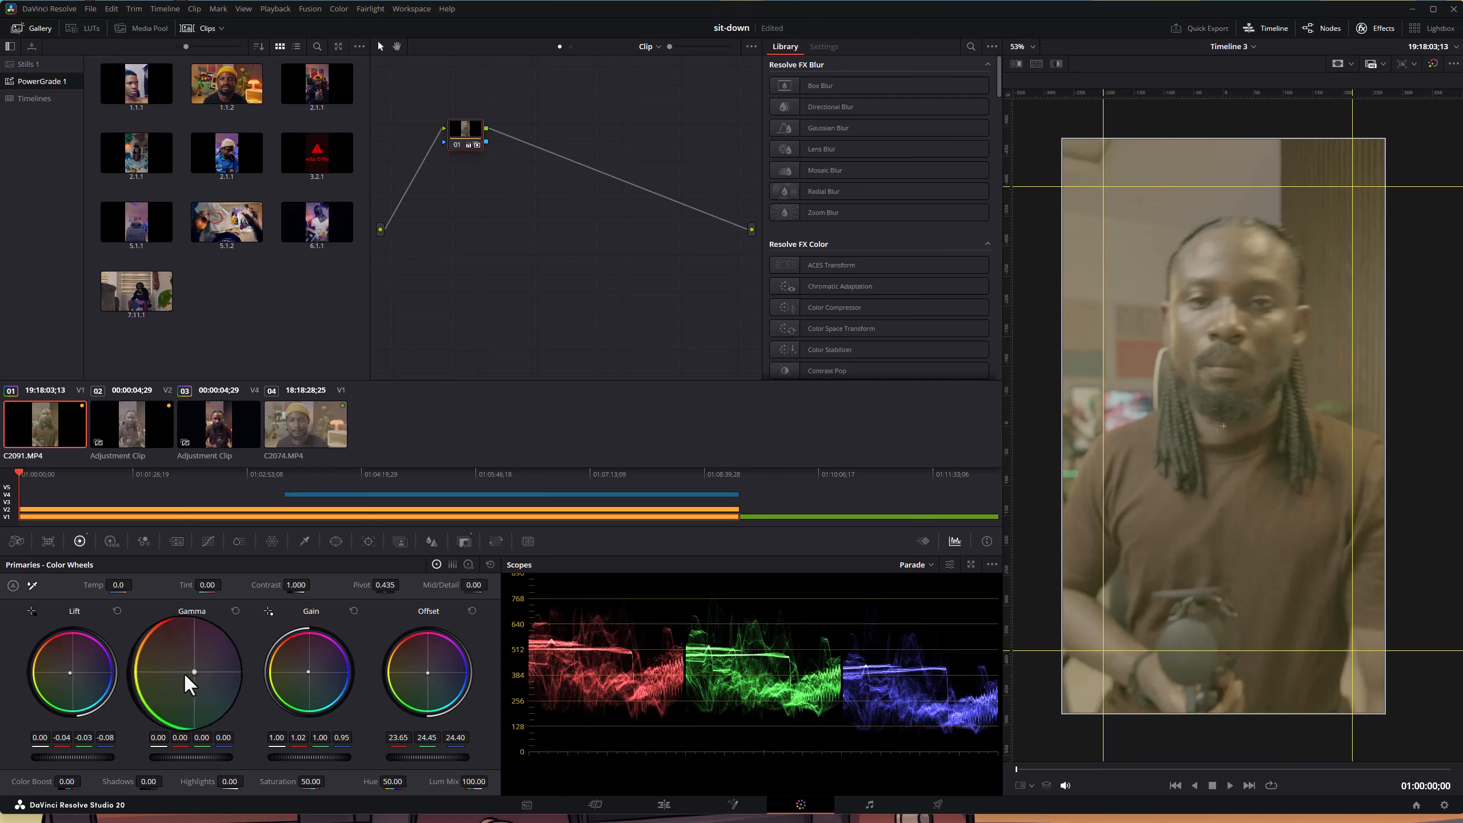
drag(188, 671, 208, 694)
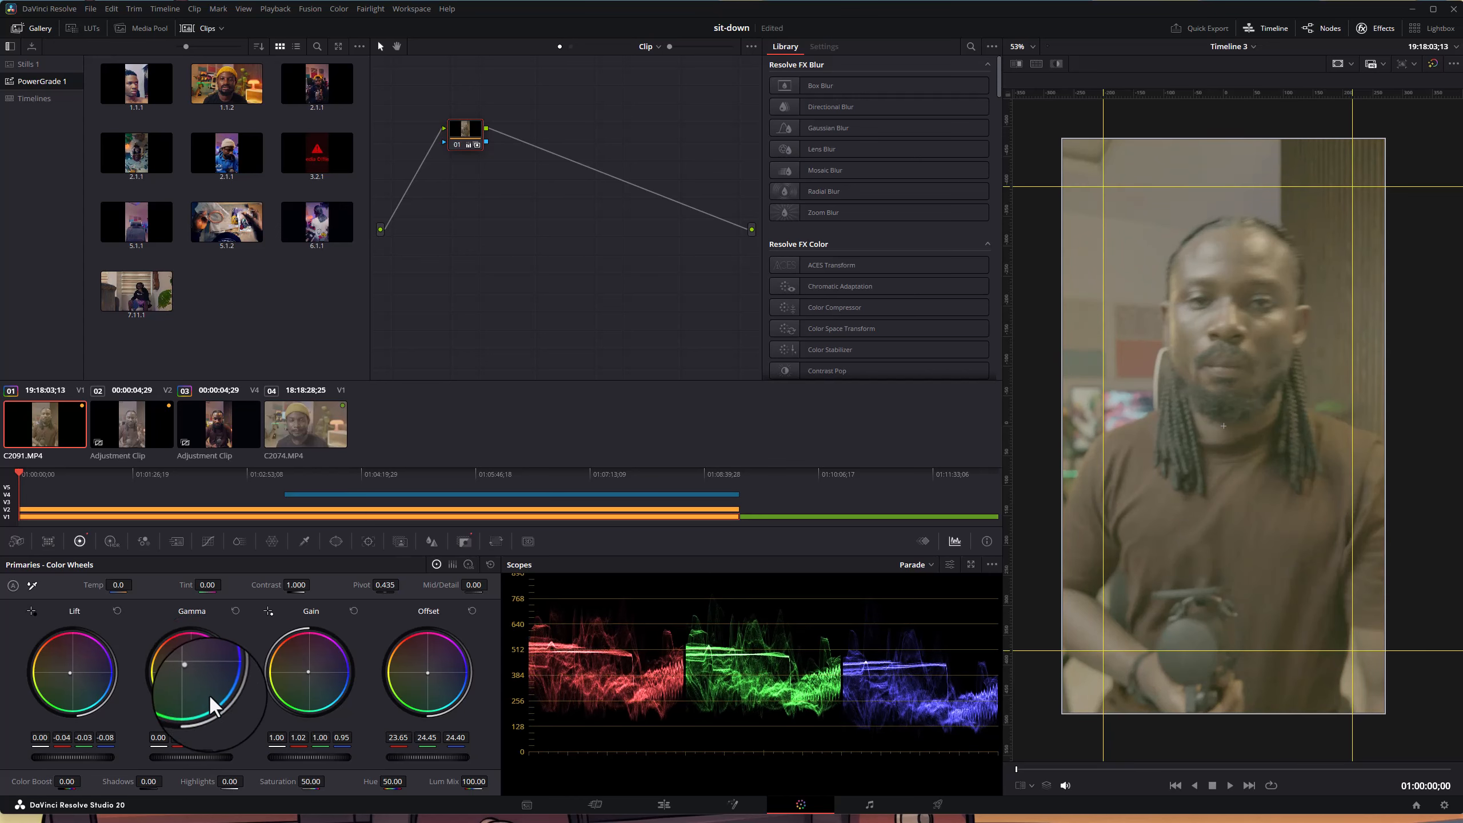
drag(317, 673, 346, 694)
drag(454, 661, 422, 659)
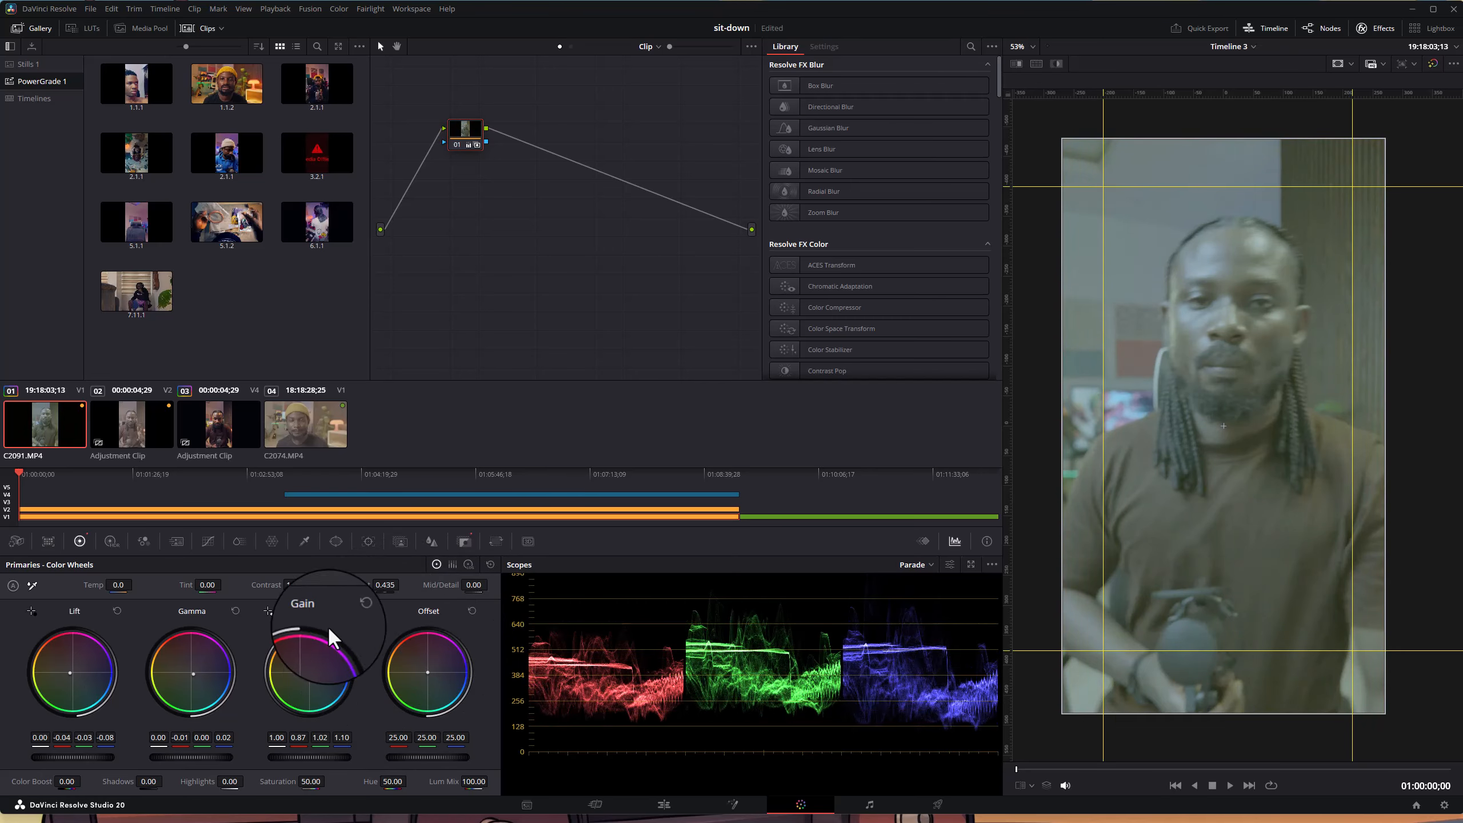
- Reset the Gain, Gamma and Lift wheels to their defaults
click(353, 610)
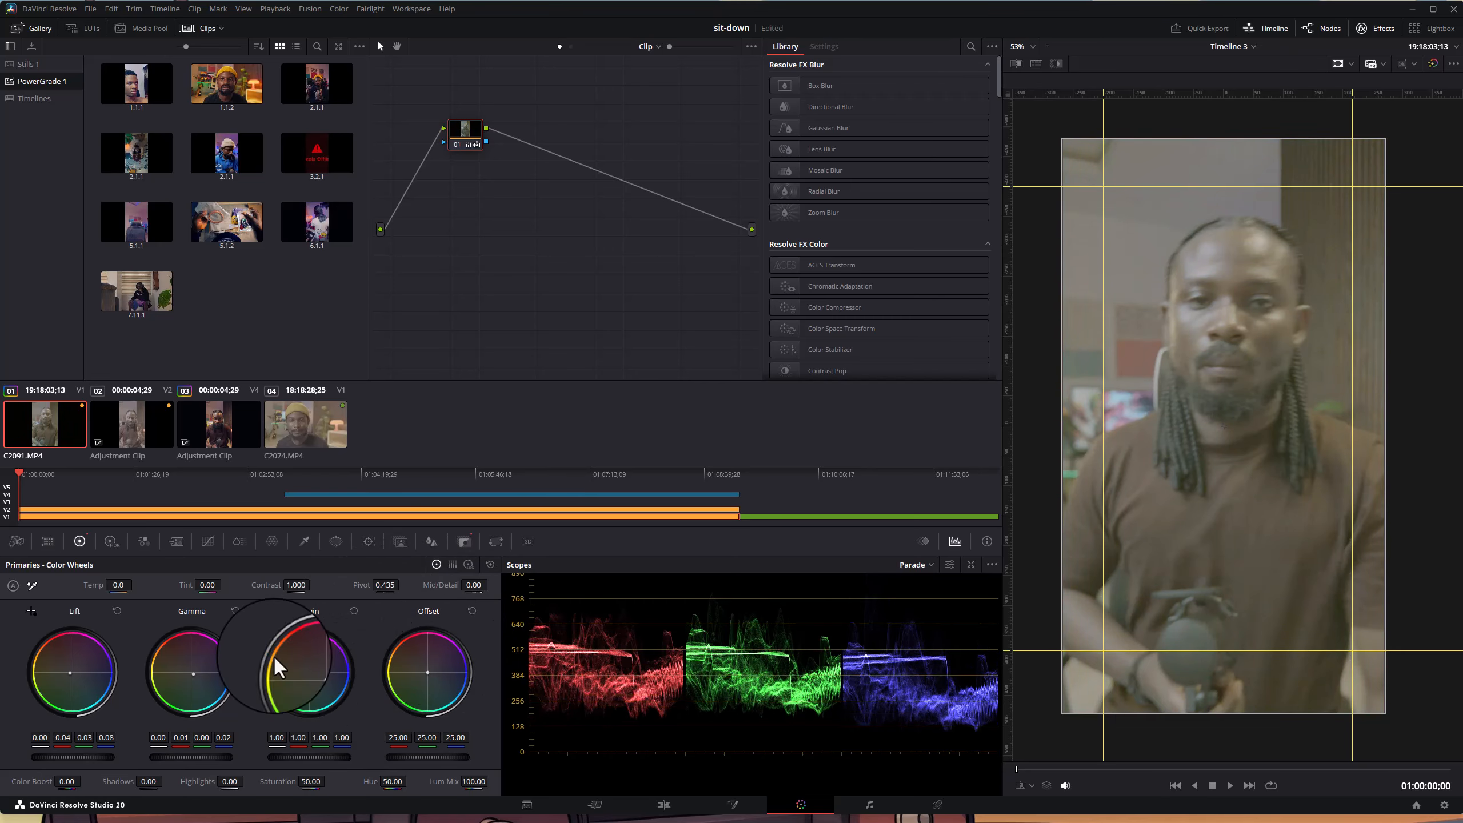
click(234, 611)
click(116, 611)
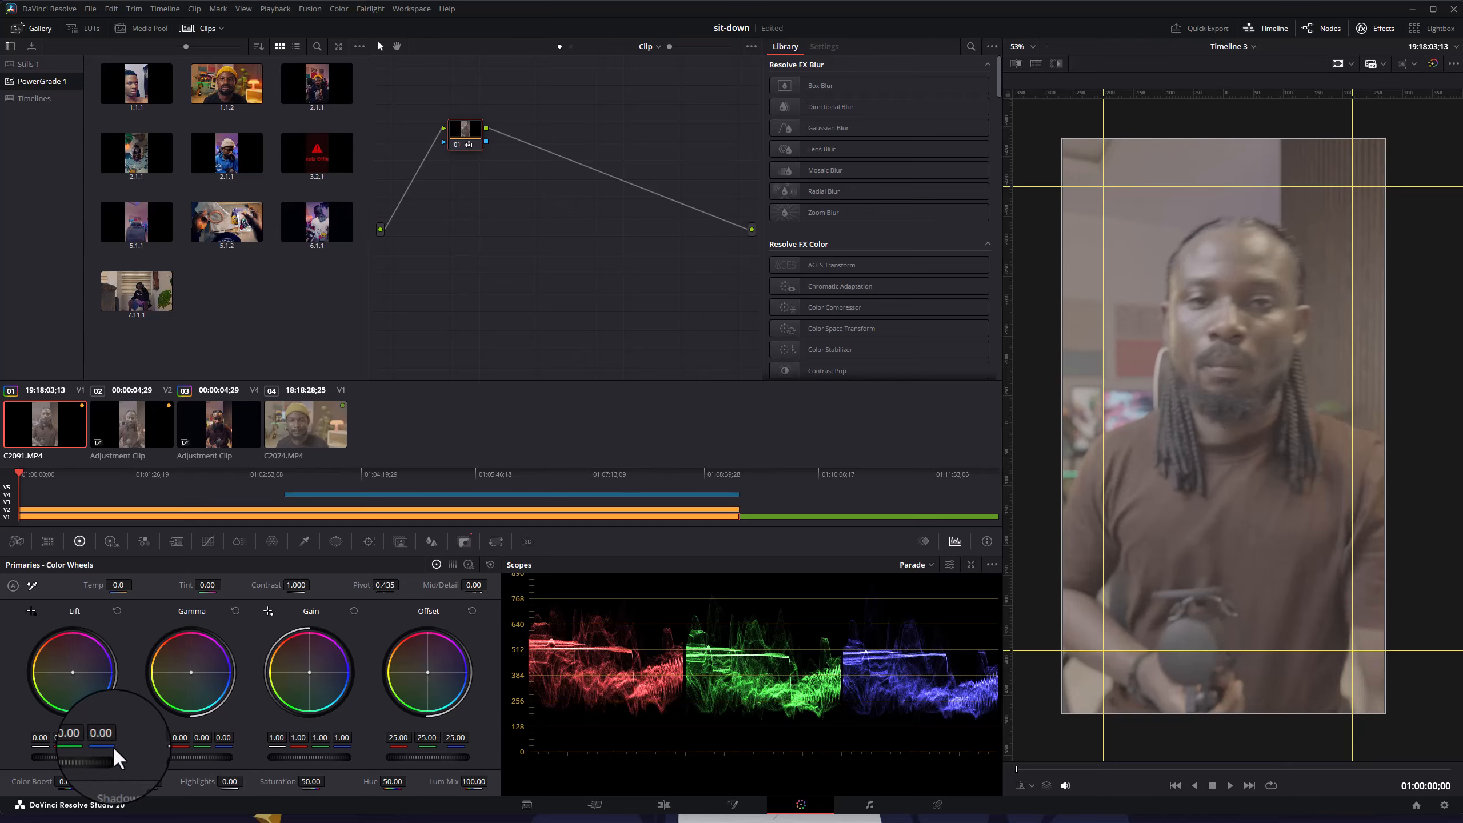
- Try lowering the luminance values of Lift to -0.09, Gamma to -0.05 and Gain to 0.73, and undo these changes
drag(41, 739, 11, 759)
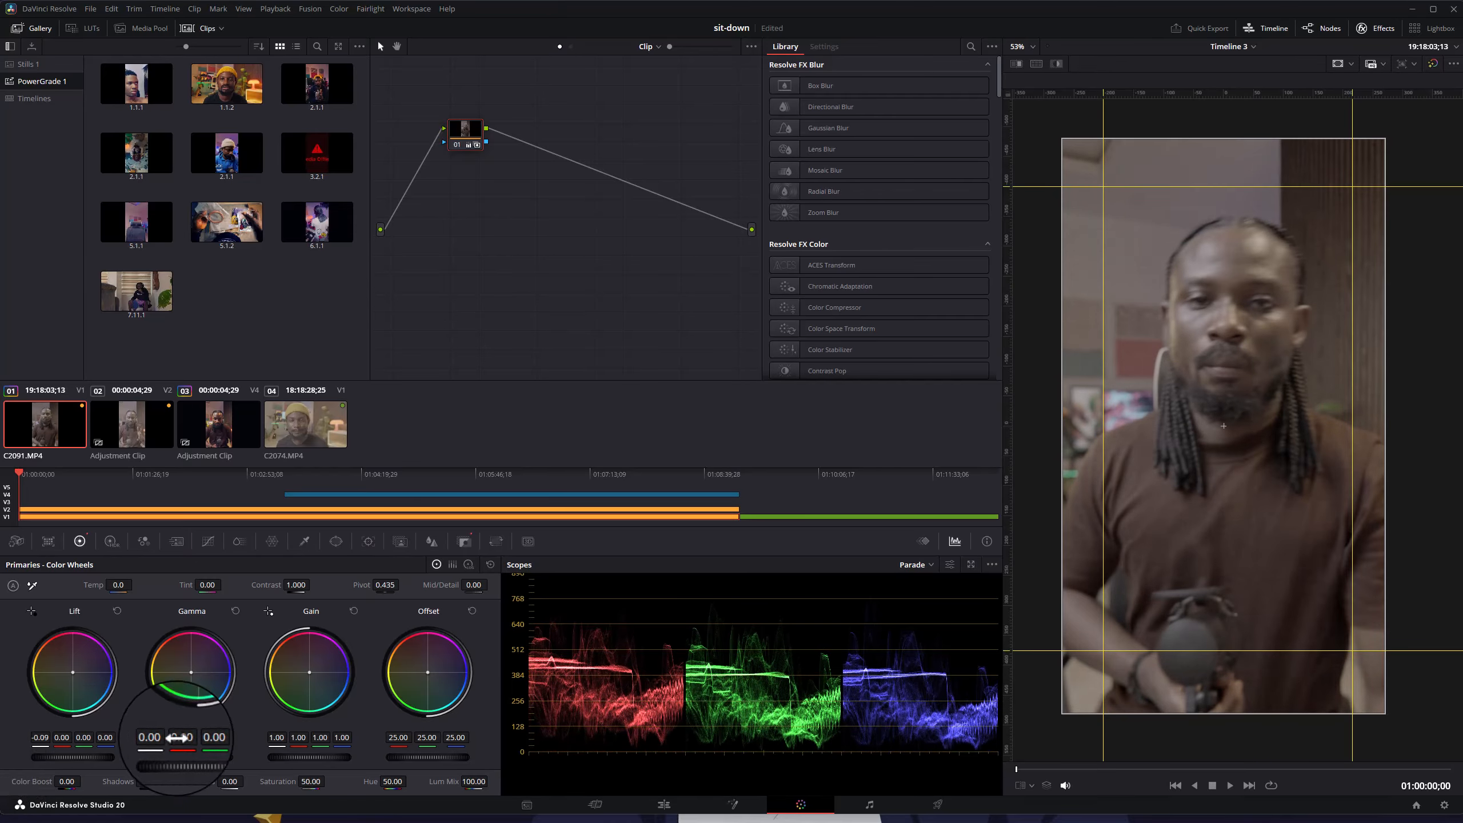
drag(156, 738, 85, 738)
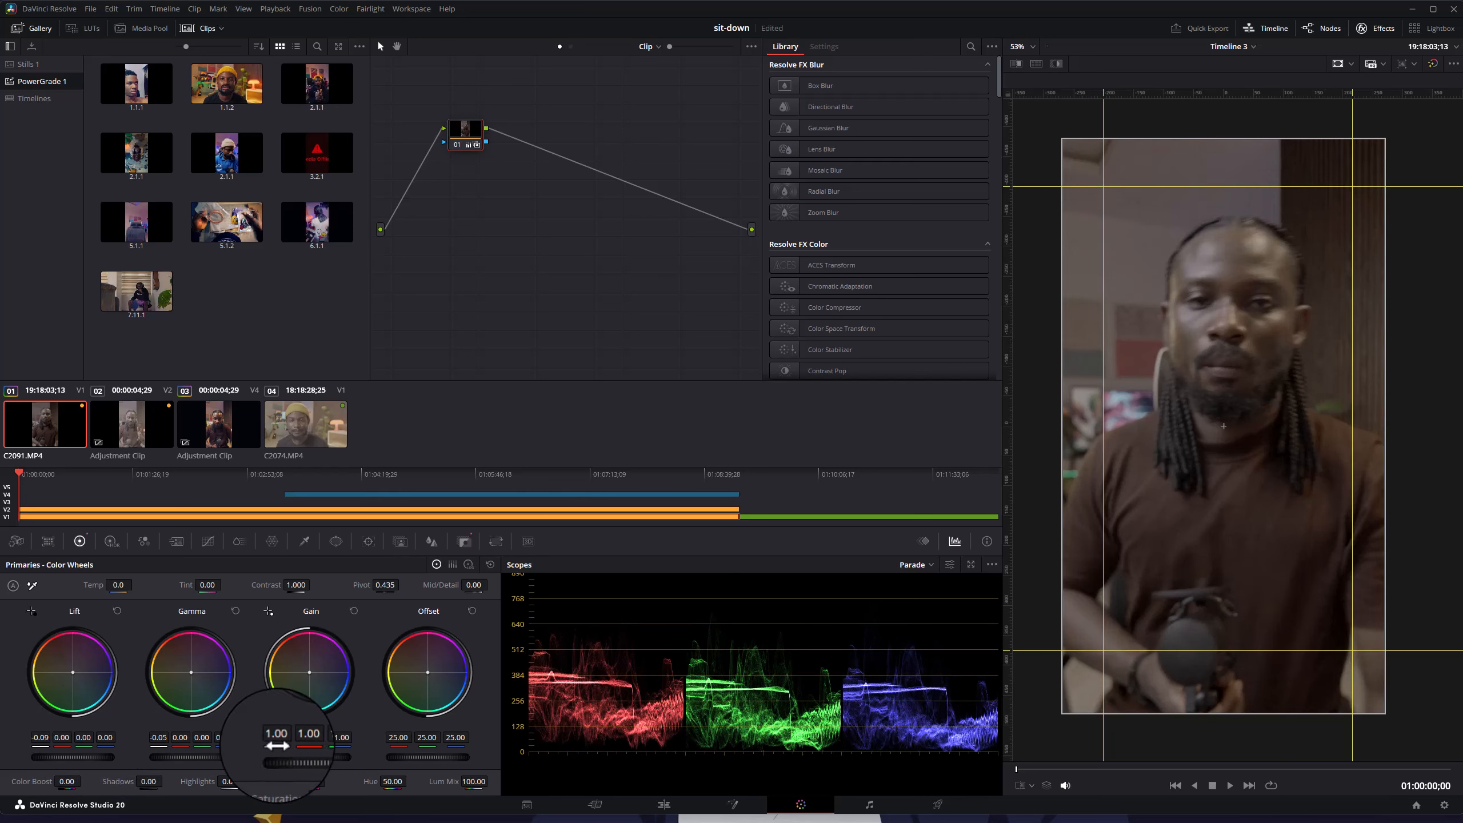
drag(280, 737, 209, 738)
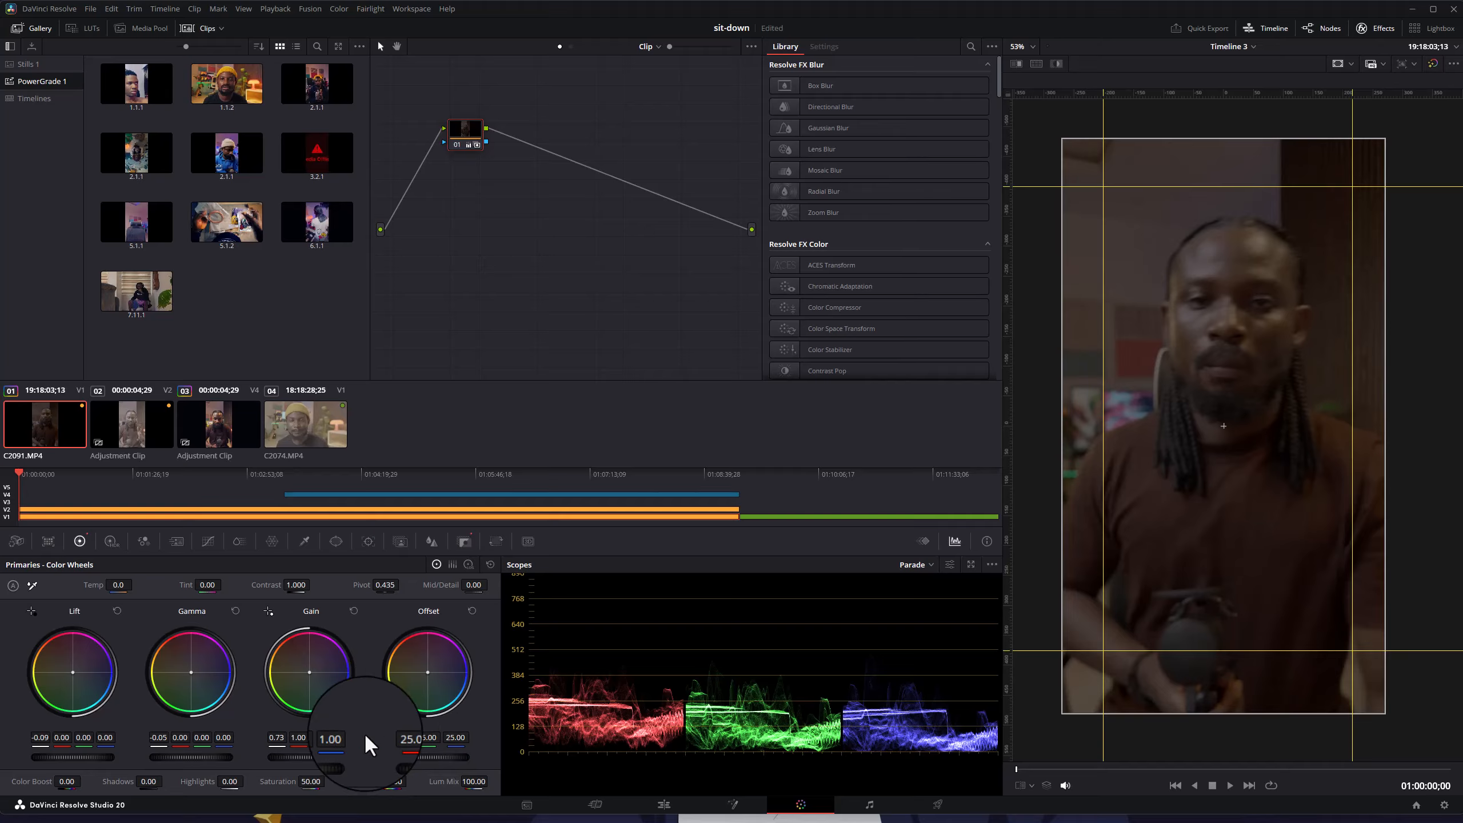
key(ctrl+z)
key(ctrl+z)
key(ctrl+z)
key(ctrl+z)
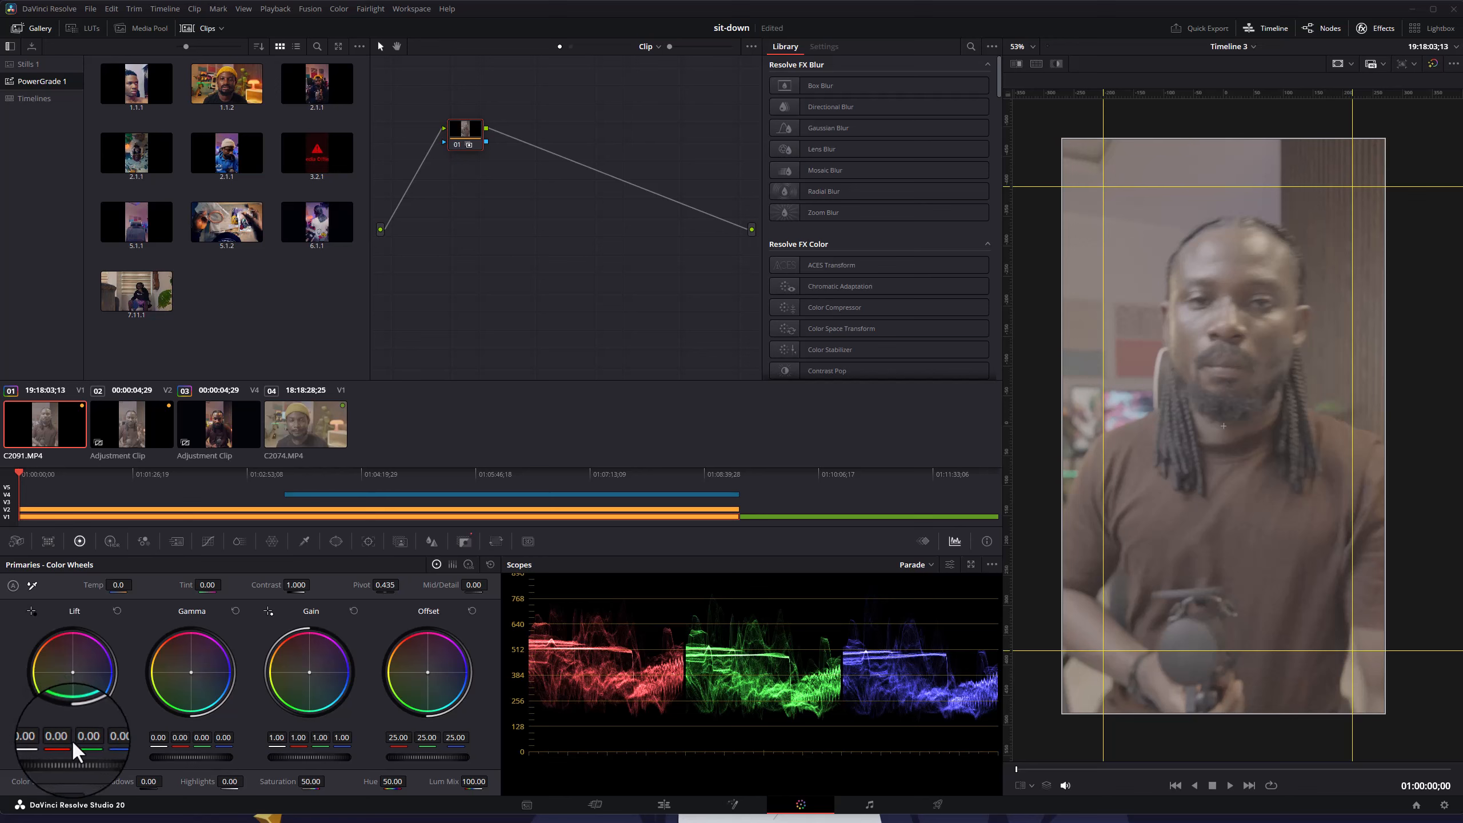
- Try lowering Lift's red to -0.11 and green to -0.06 while strongly raising its blue, and reset the Lift wheel
drag(66, 743, 1, 741)
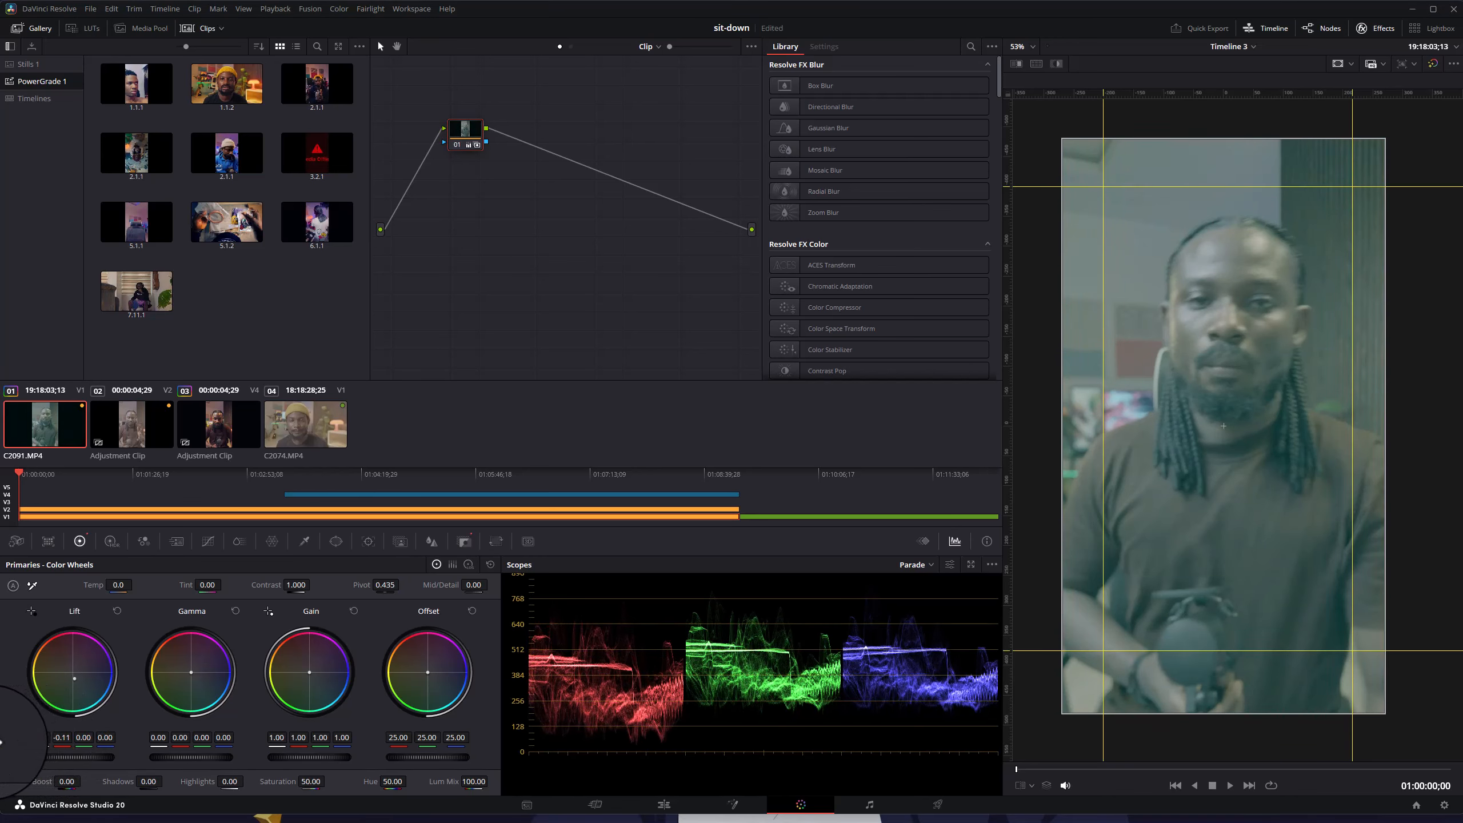
drag(88, 741, 897, 516)
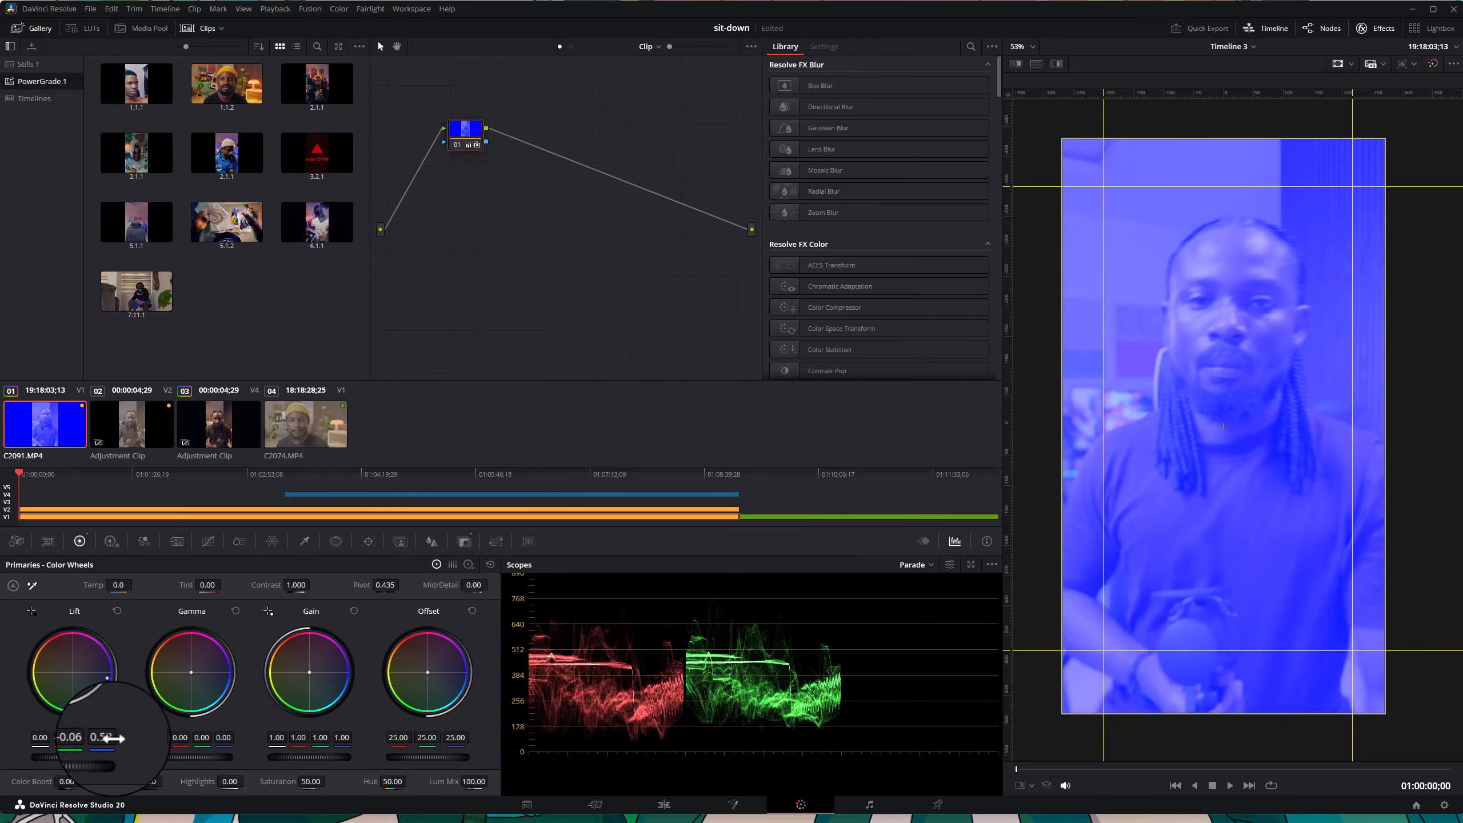
click(116, 613)
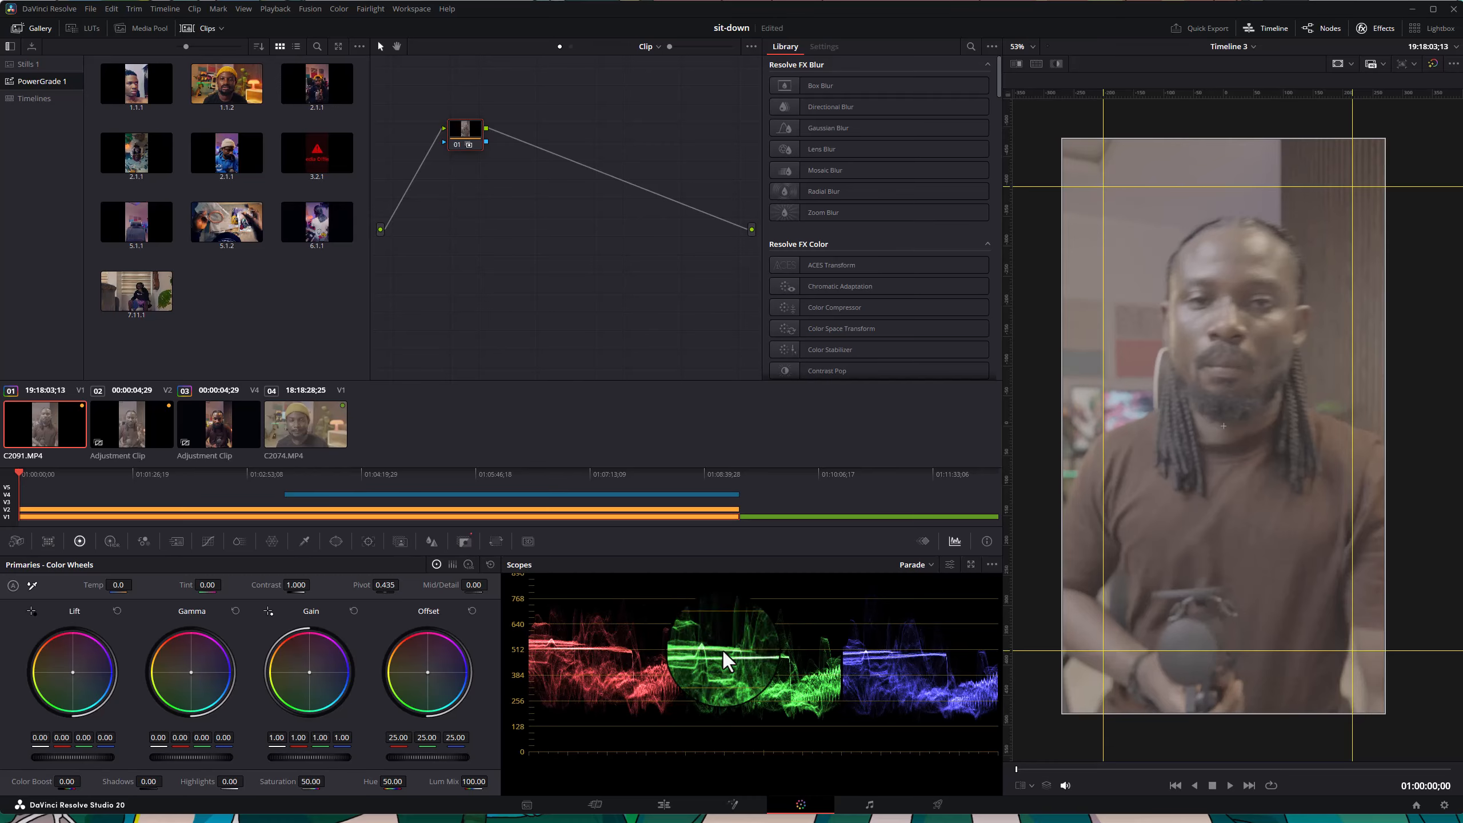
- View the clip in the Waveform, Histogram and CIE Chromaticity scopes, and return to the Parade scope
click(930, 567)
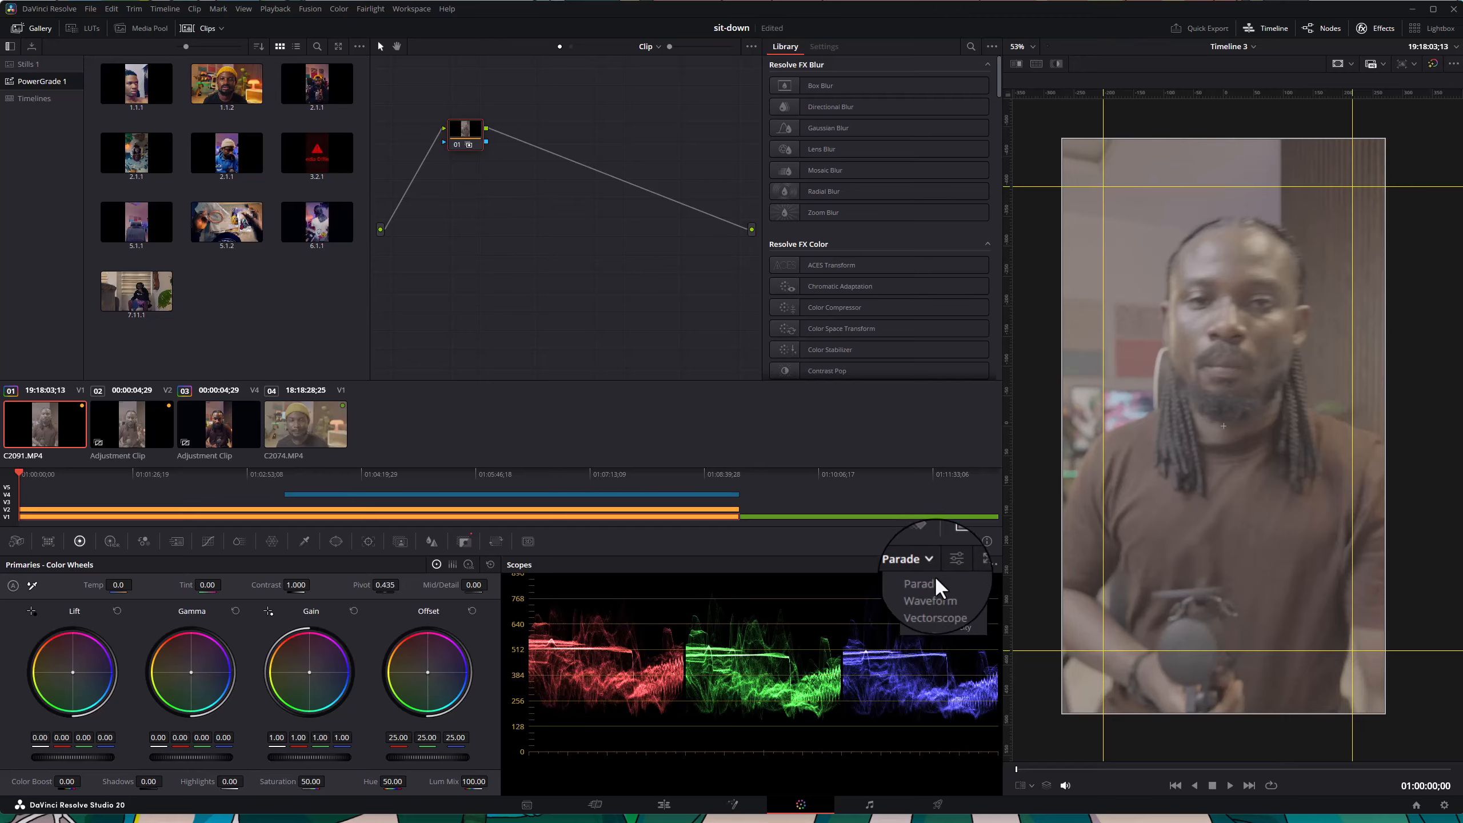
click(944, 595)
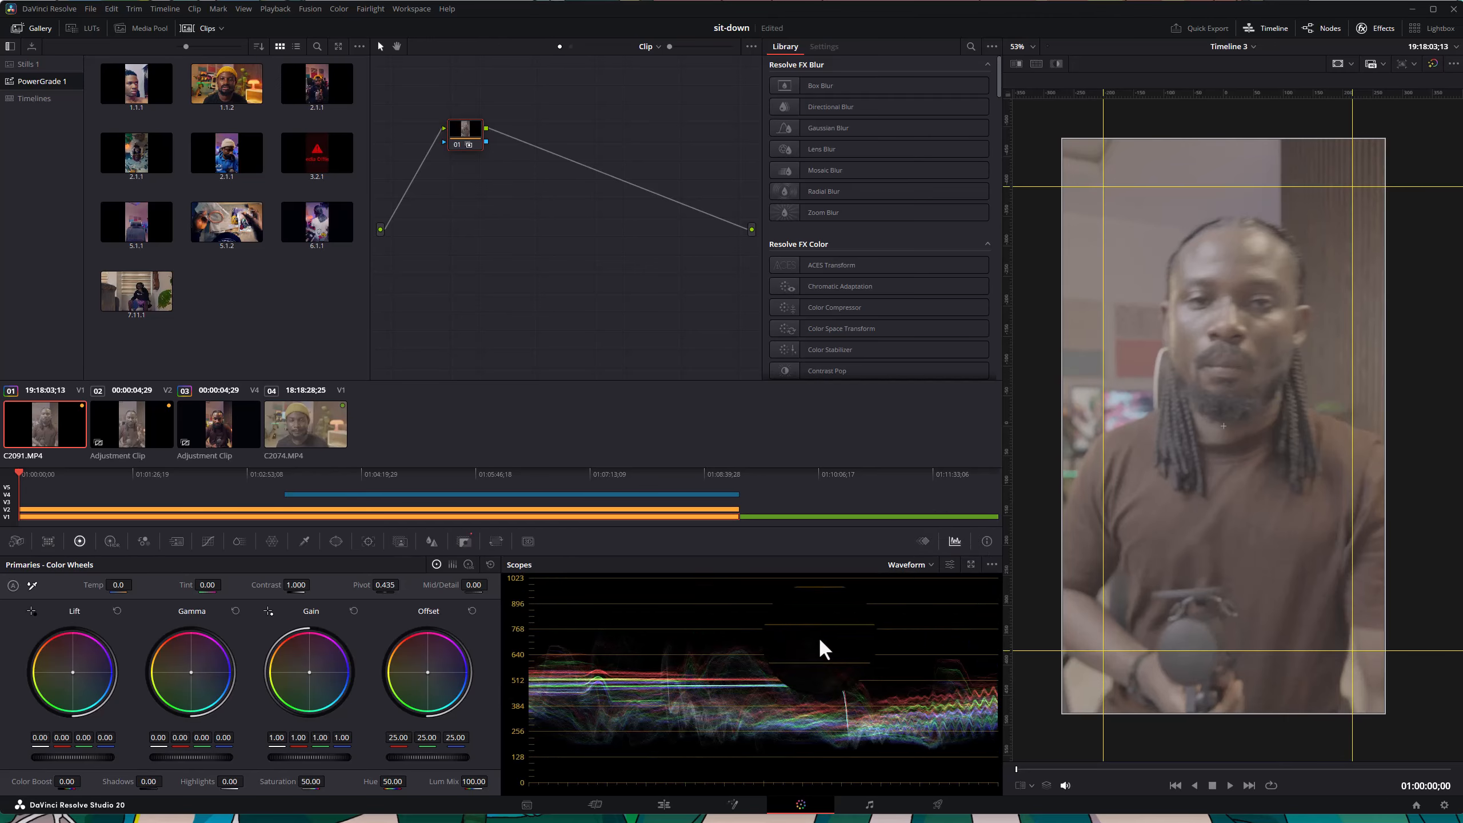
click(929, 571)
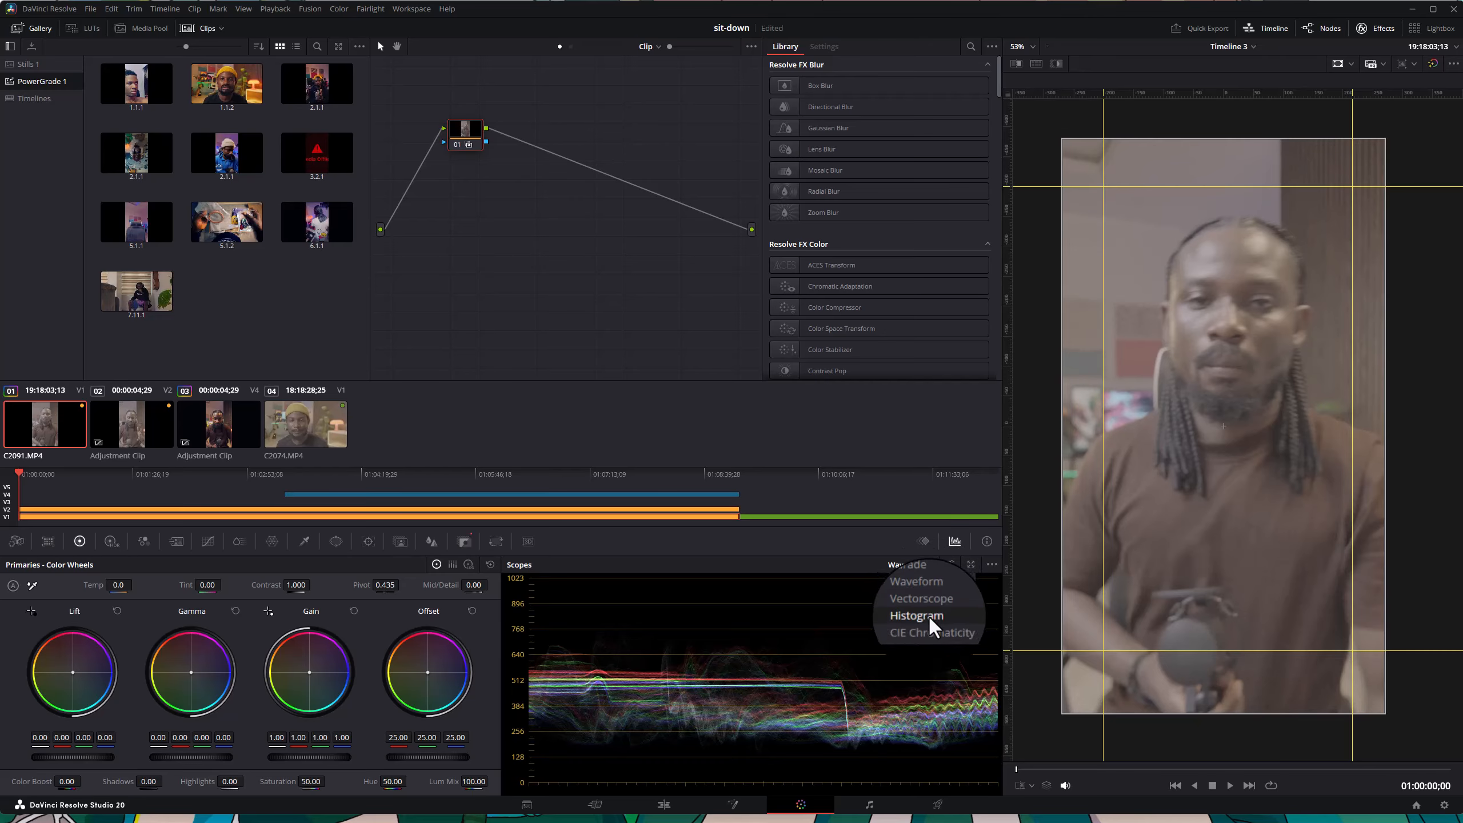
click(928, 615)
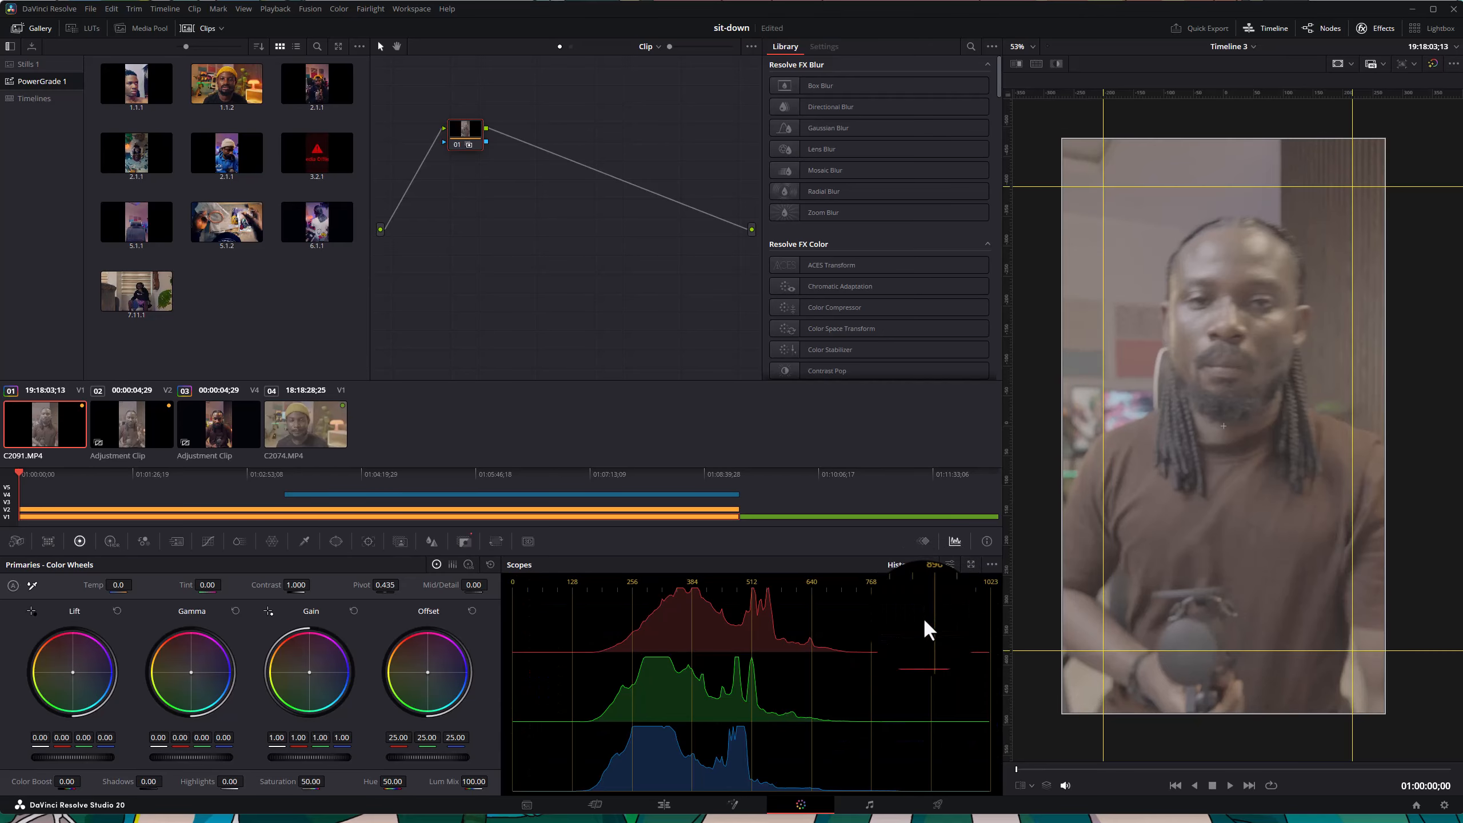
click(933, 566)
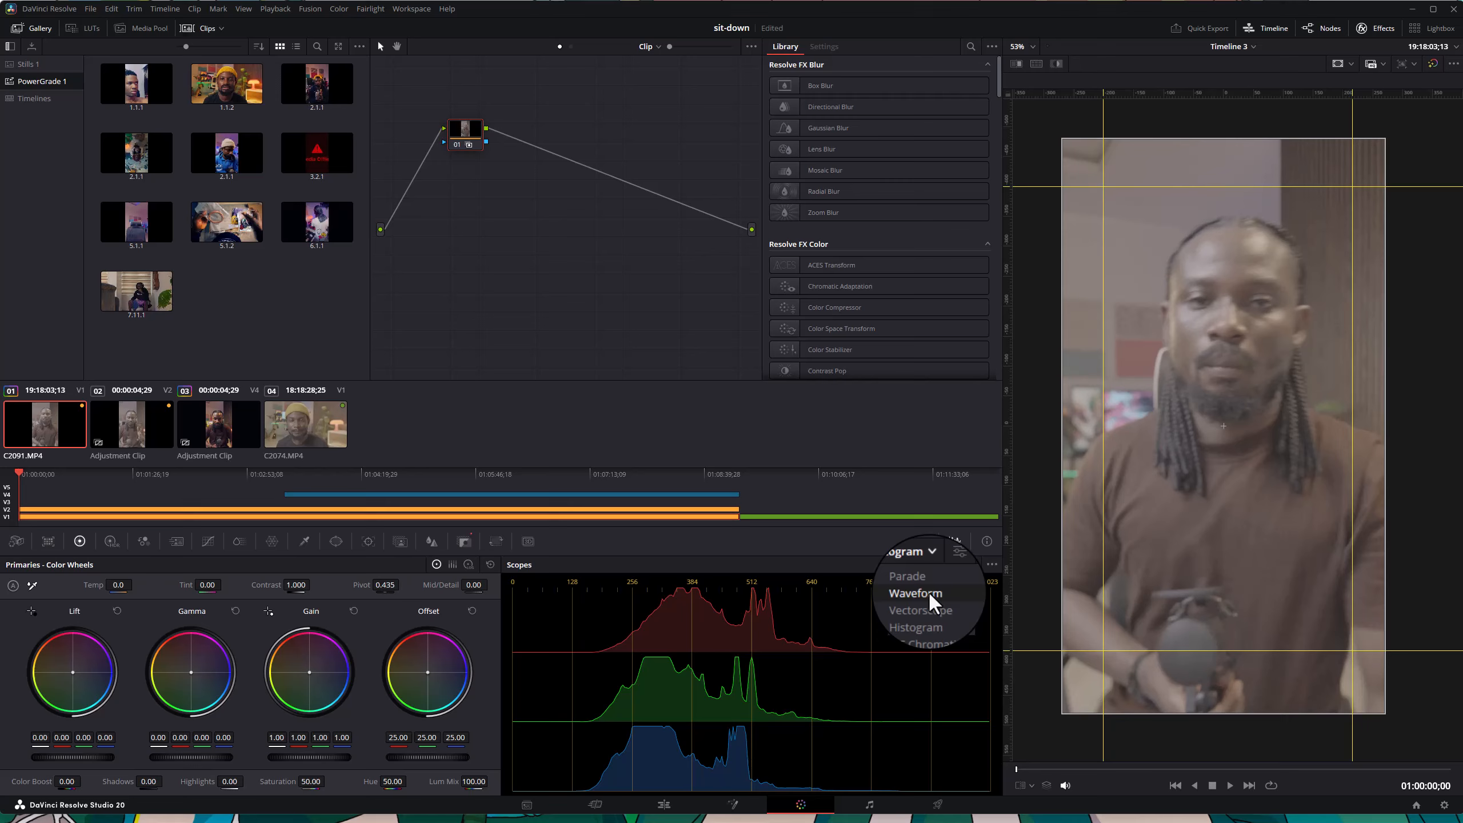
click(946, 624)
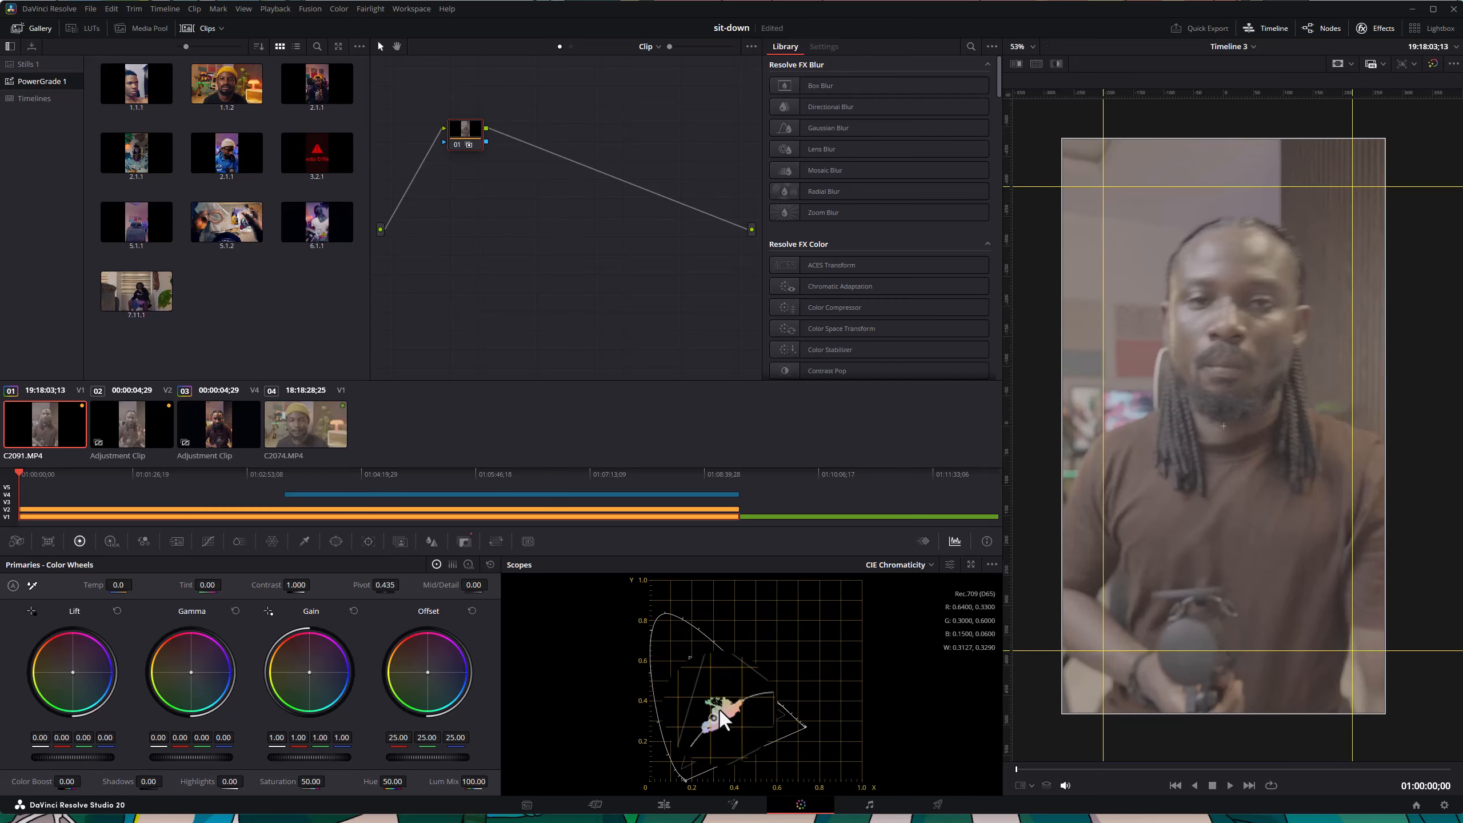
click(925, 565)
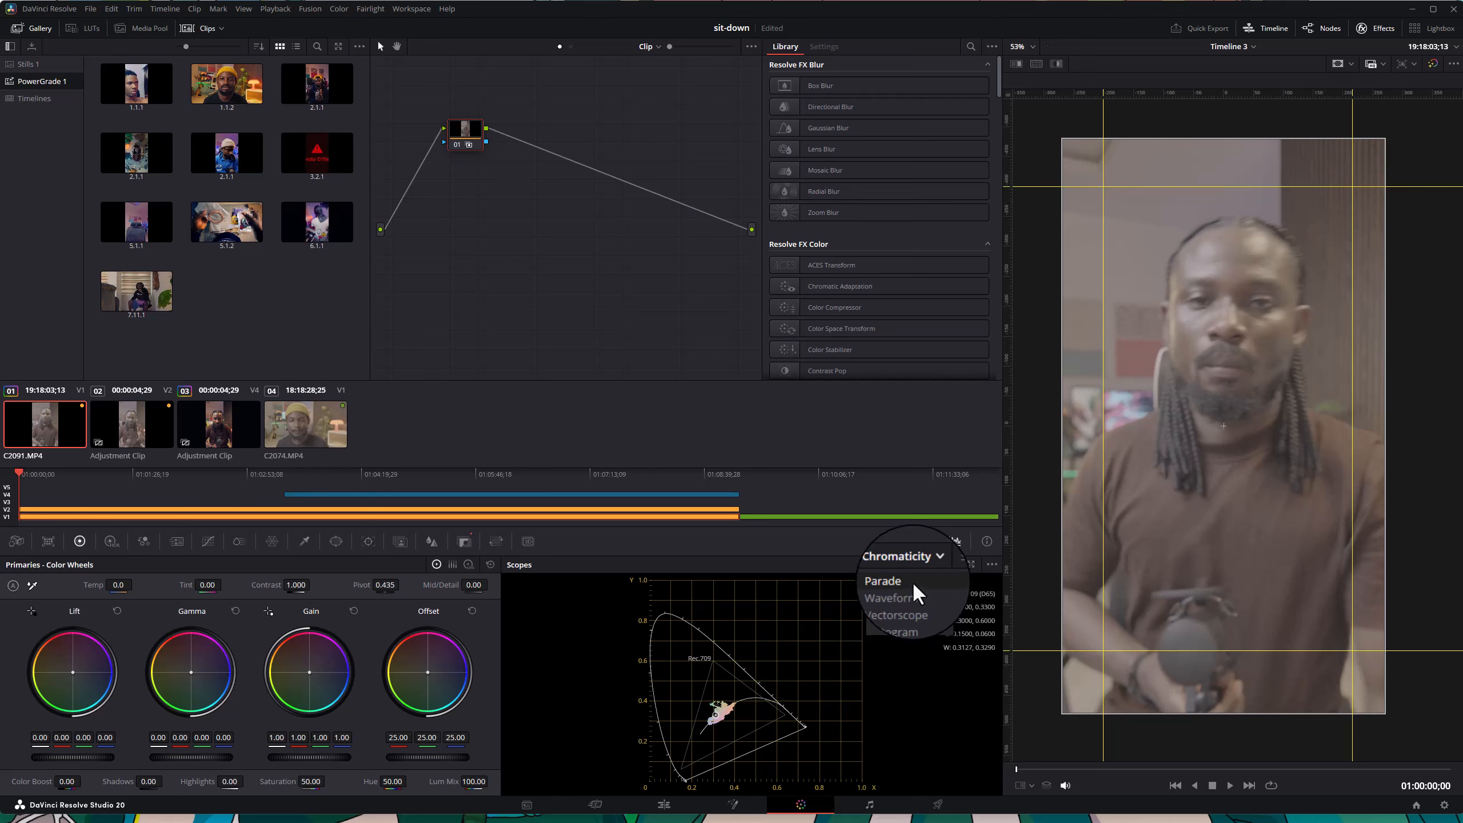
click(912, 580)
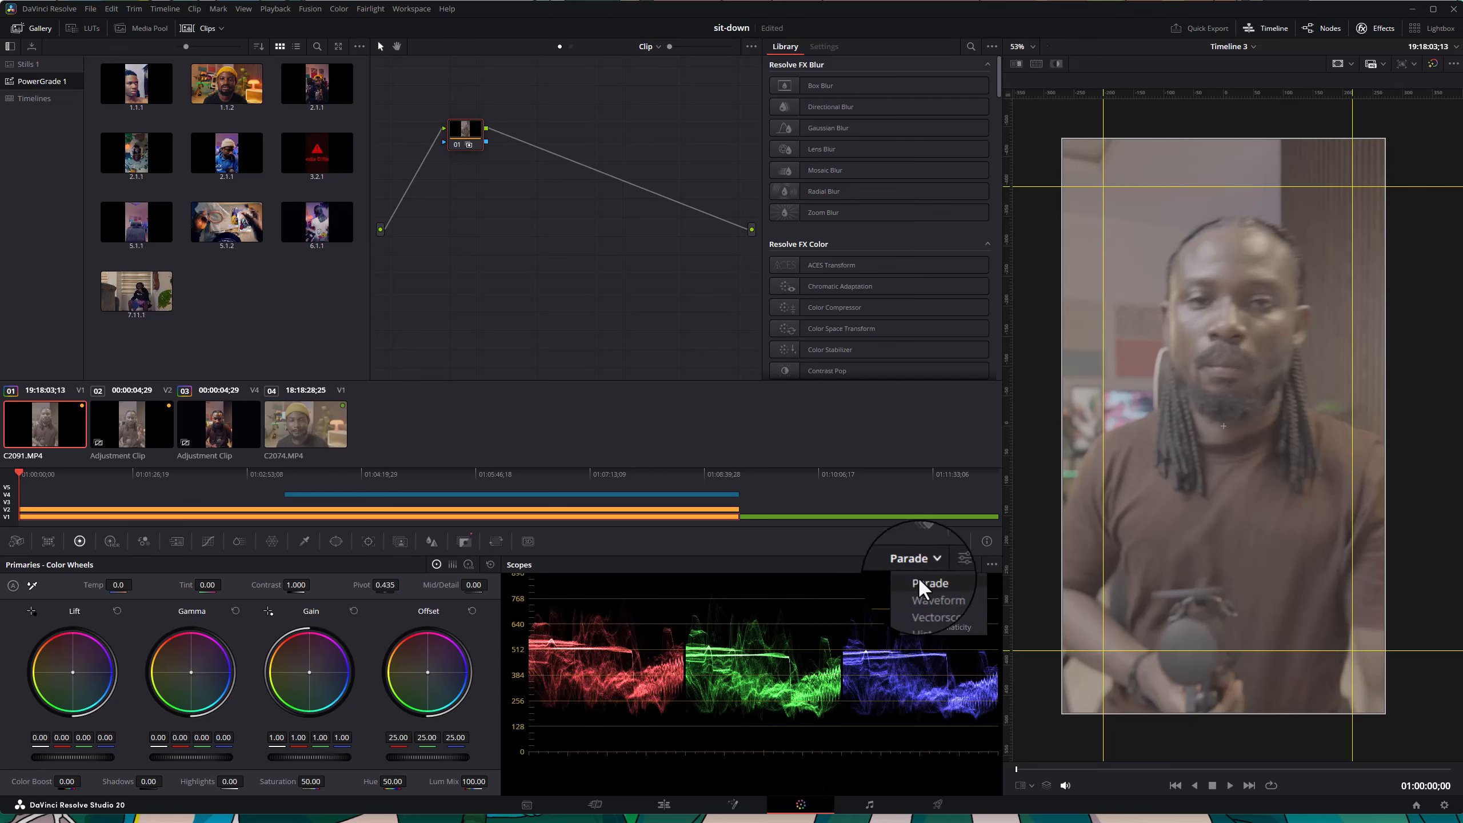
- Compare the Waveform and Vectorscope displays of the clip, and switch the scope back to Parade
click(922, 567)
click(931, 599)
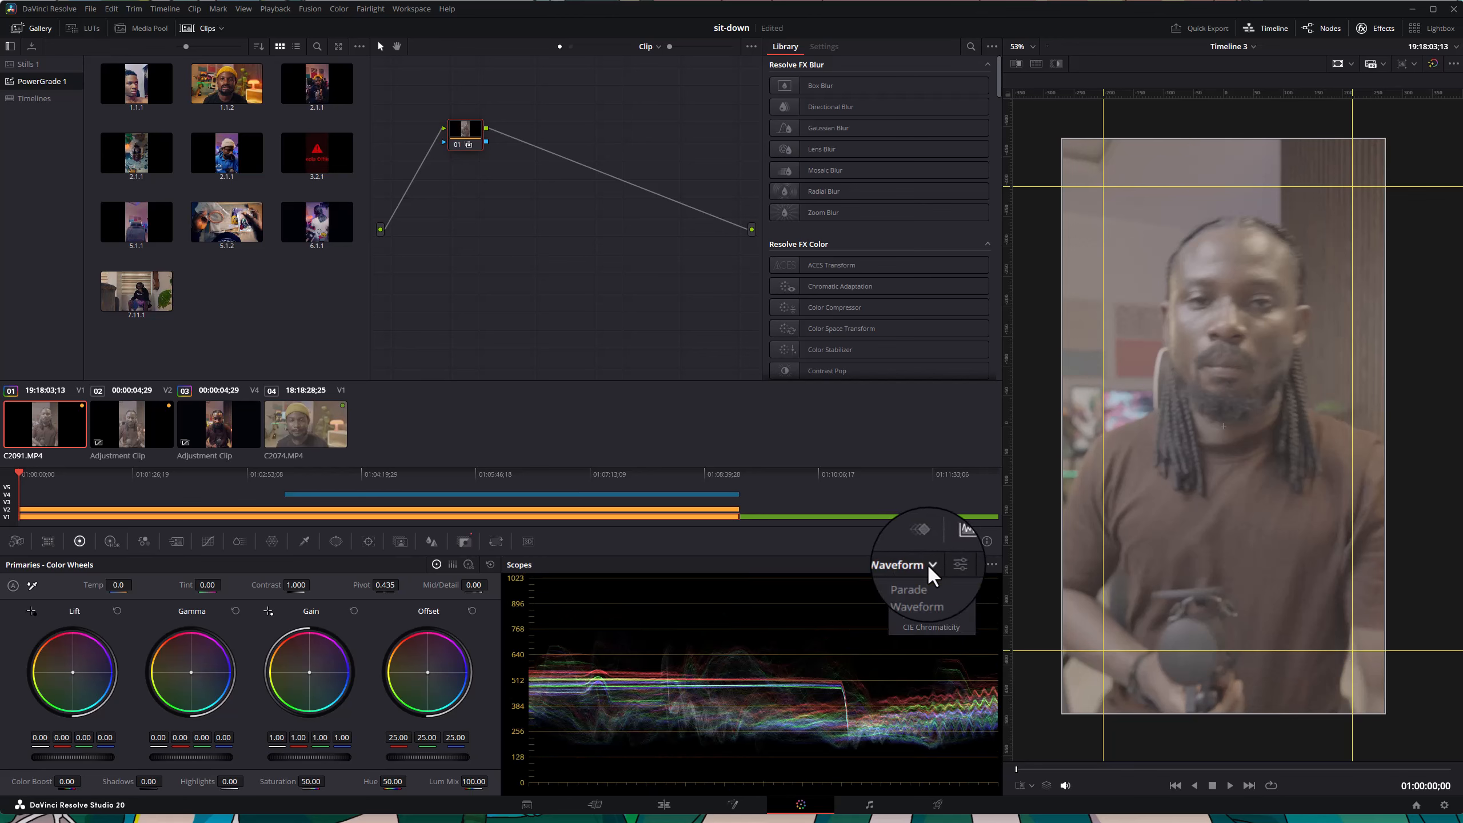
click(927, 562)
click(937, 597)
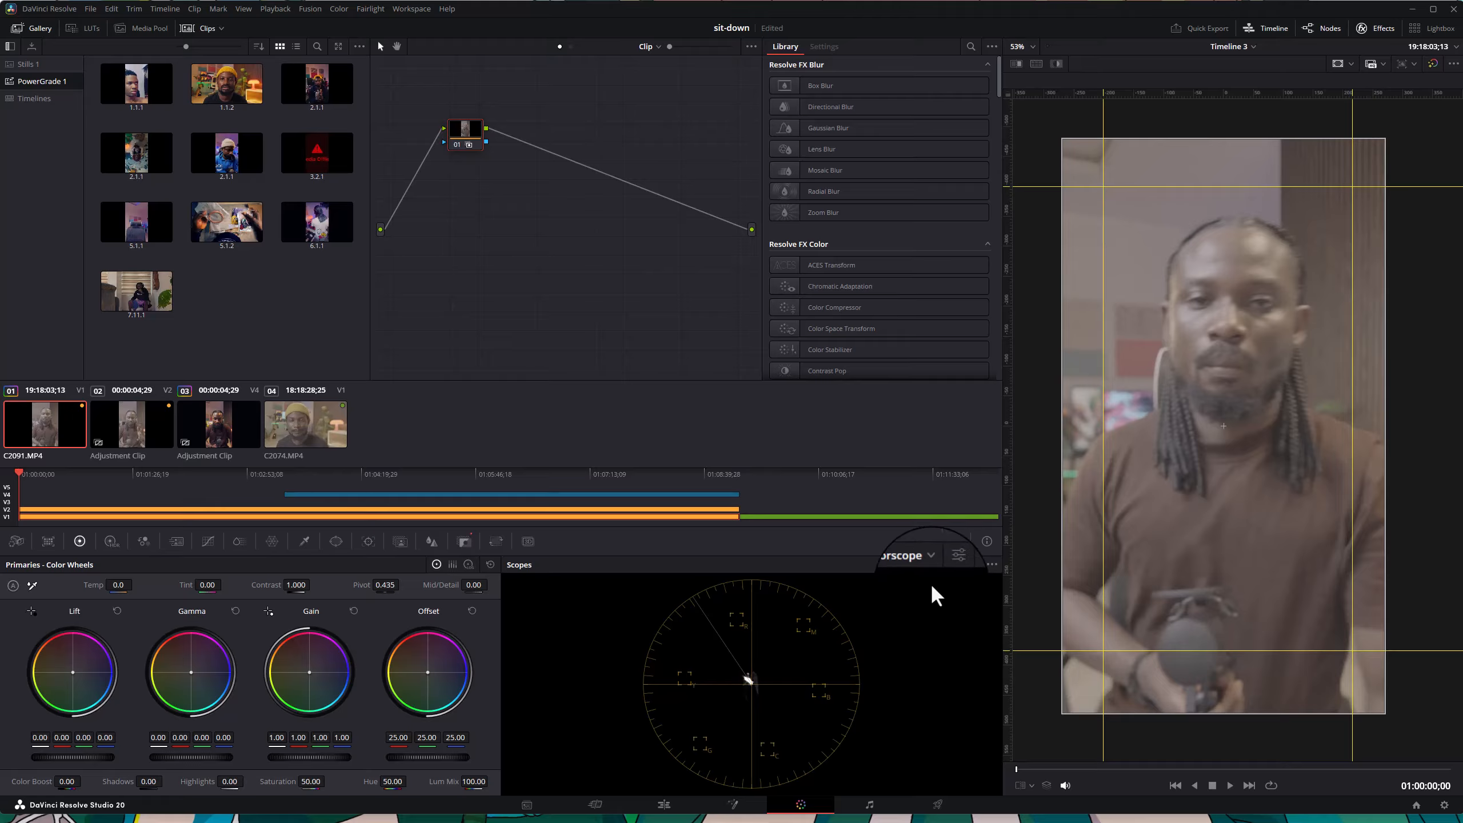
click(927, 563)
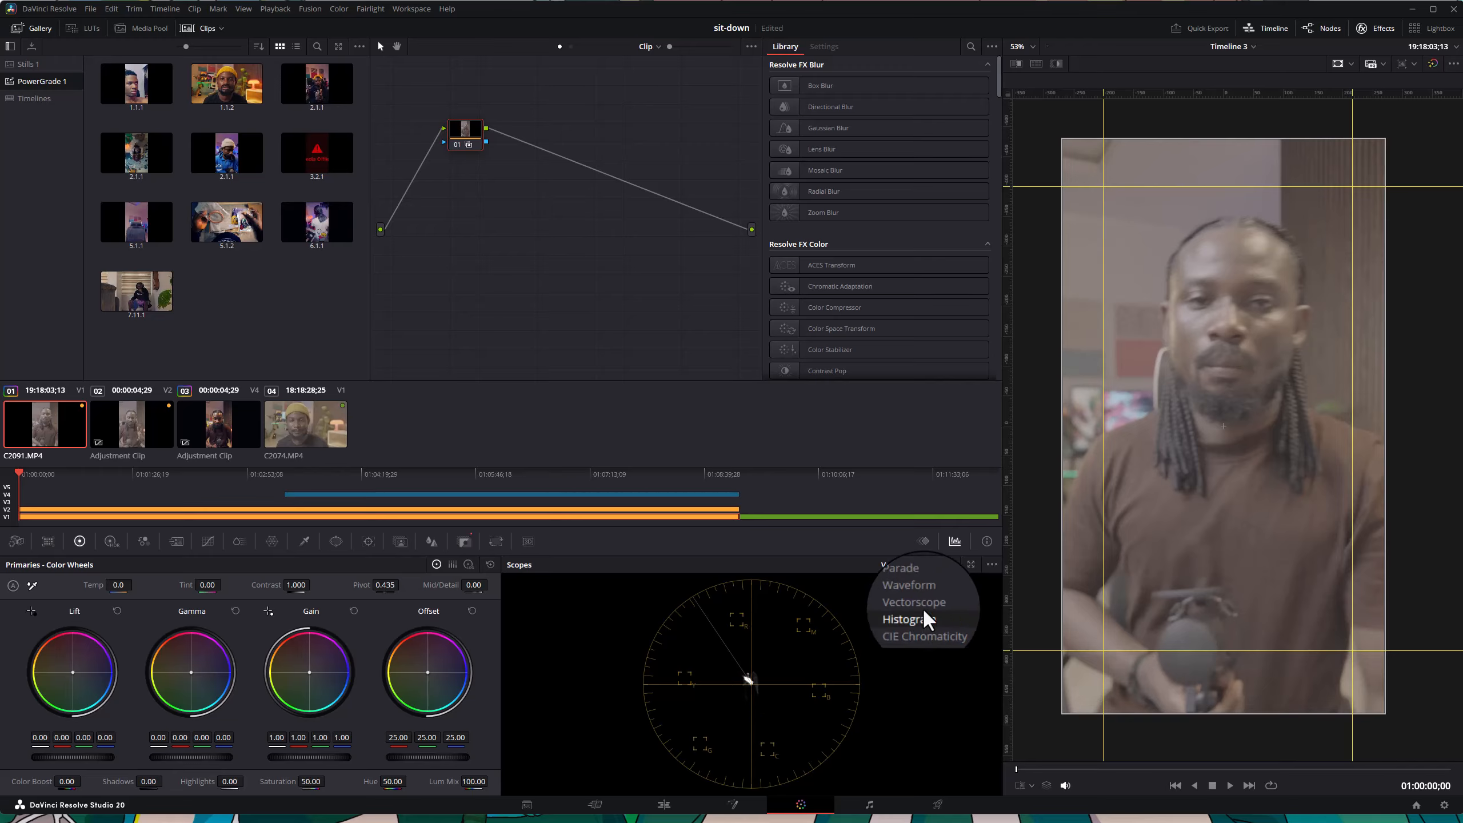
click(929, 589)
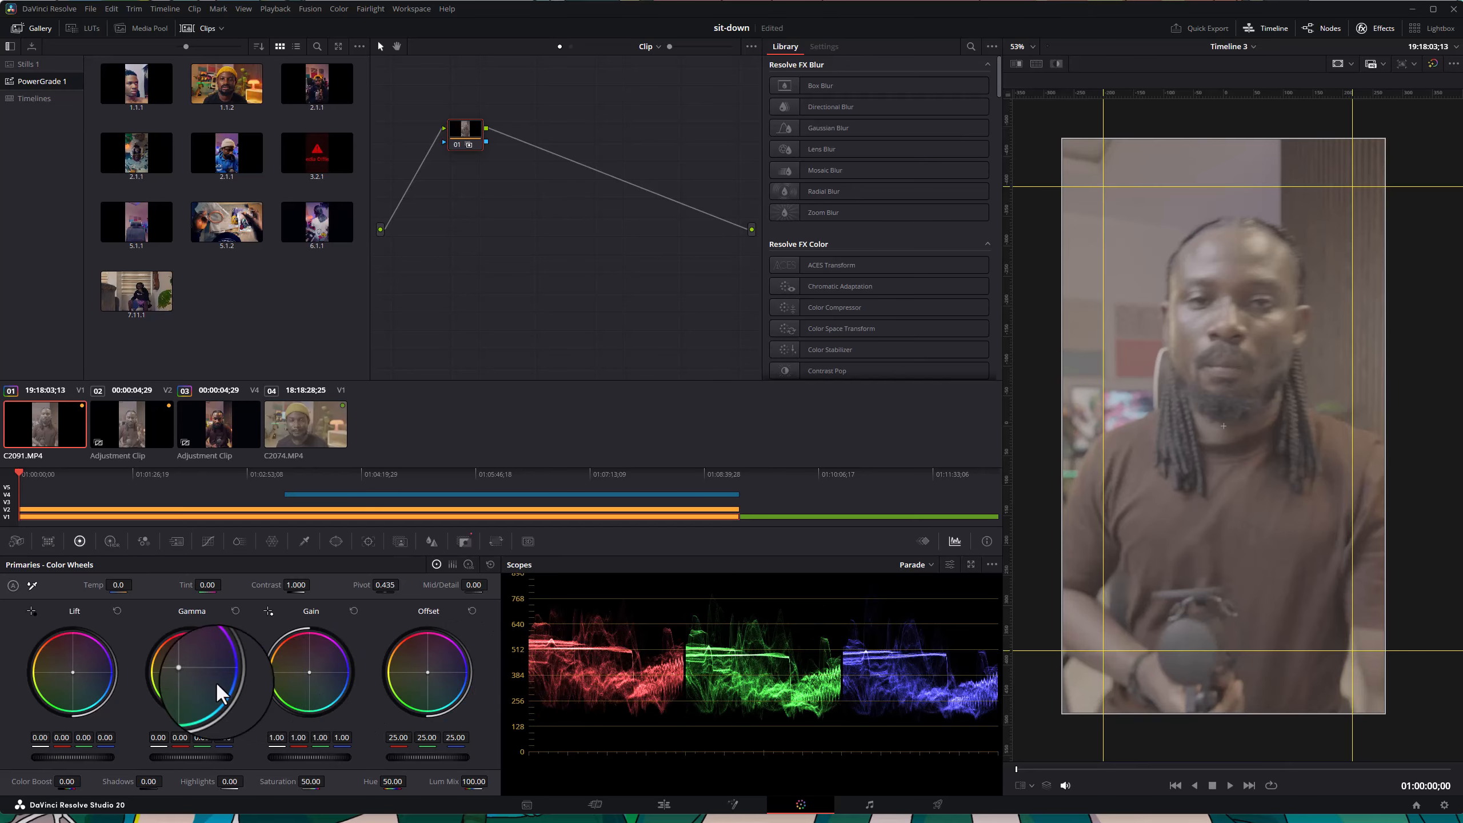
- Try lowering the Gamma master level to -0.05 and further to -0.14, and reset the Gamma wheel
drag(187, 760, 94, 759)
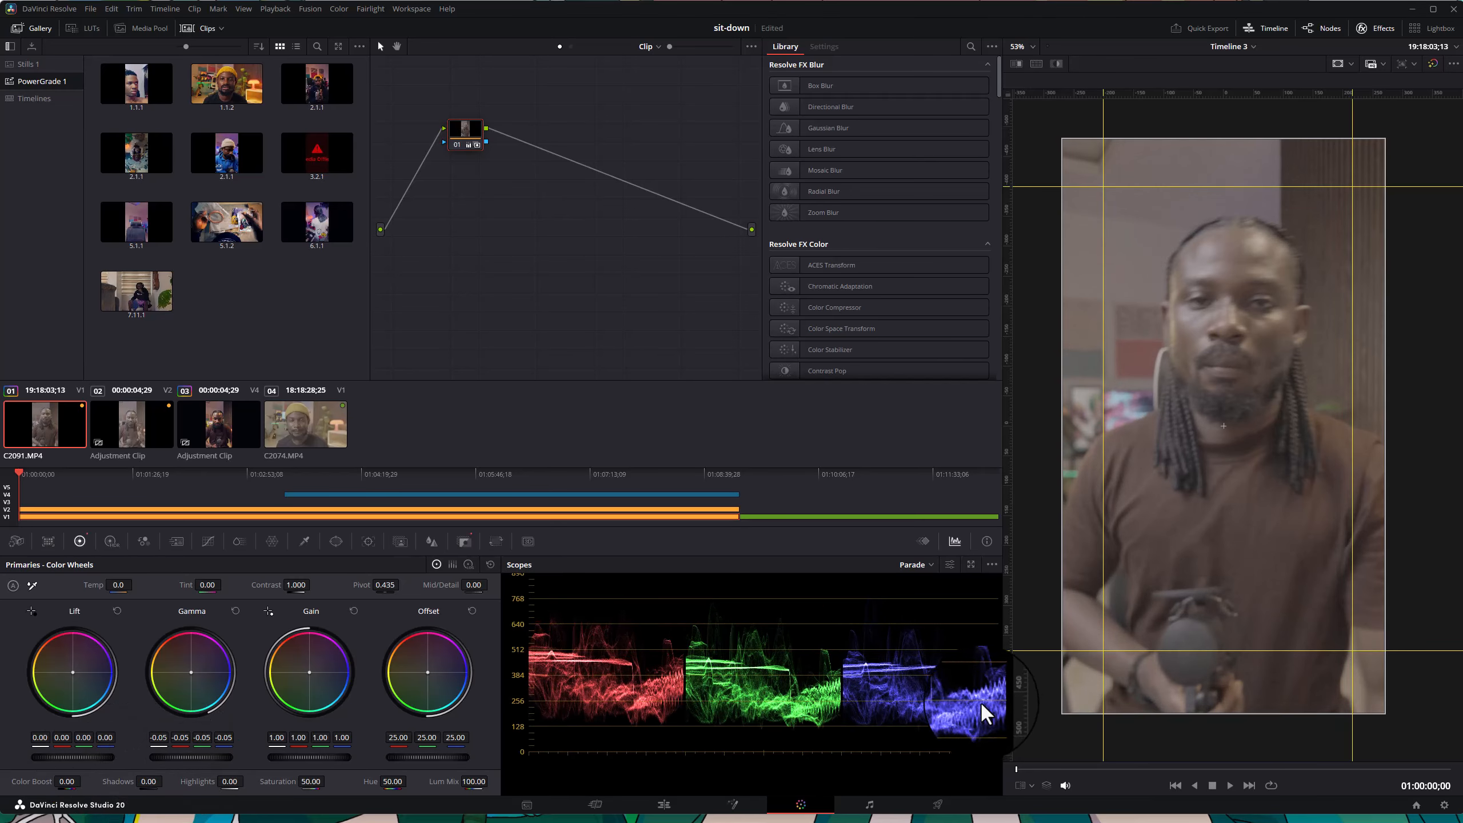
drag(188, 759, 9, 757)
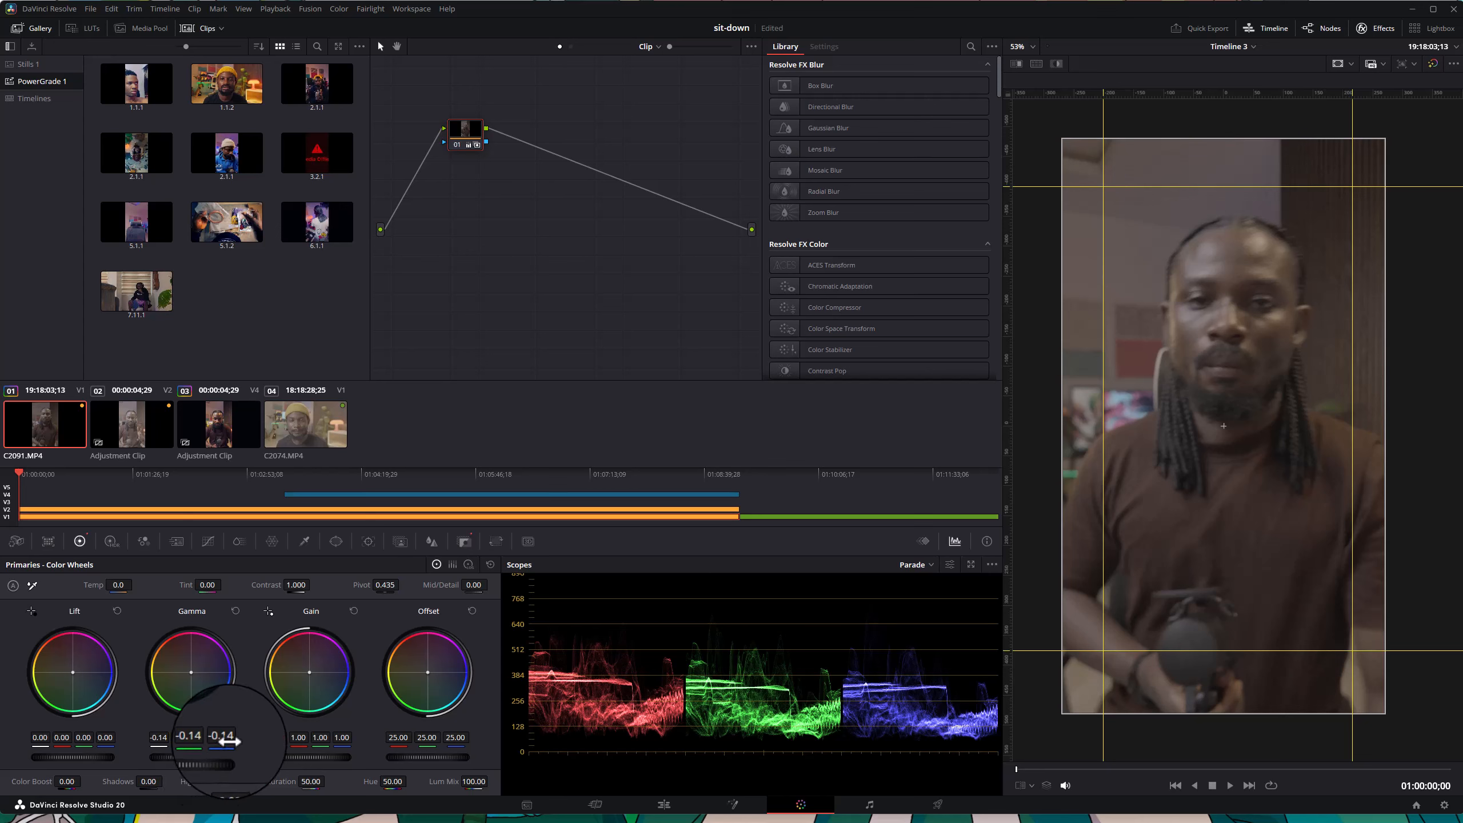
click(232, 612)
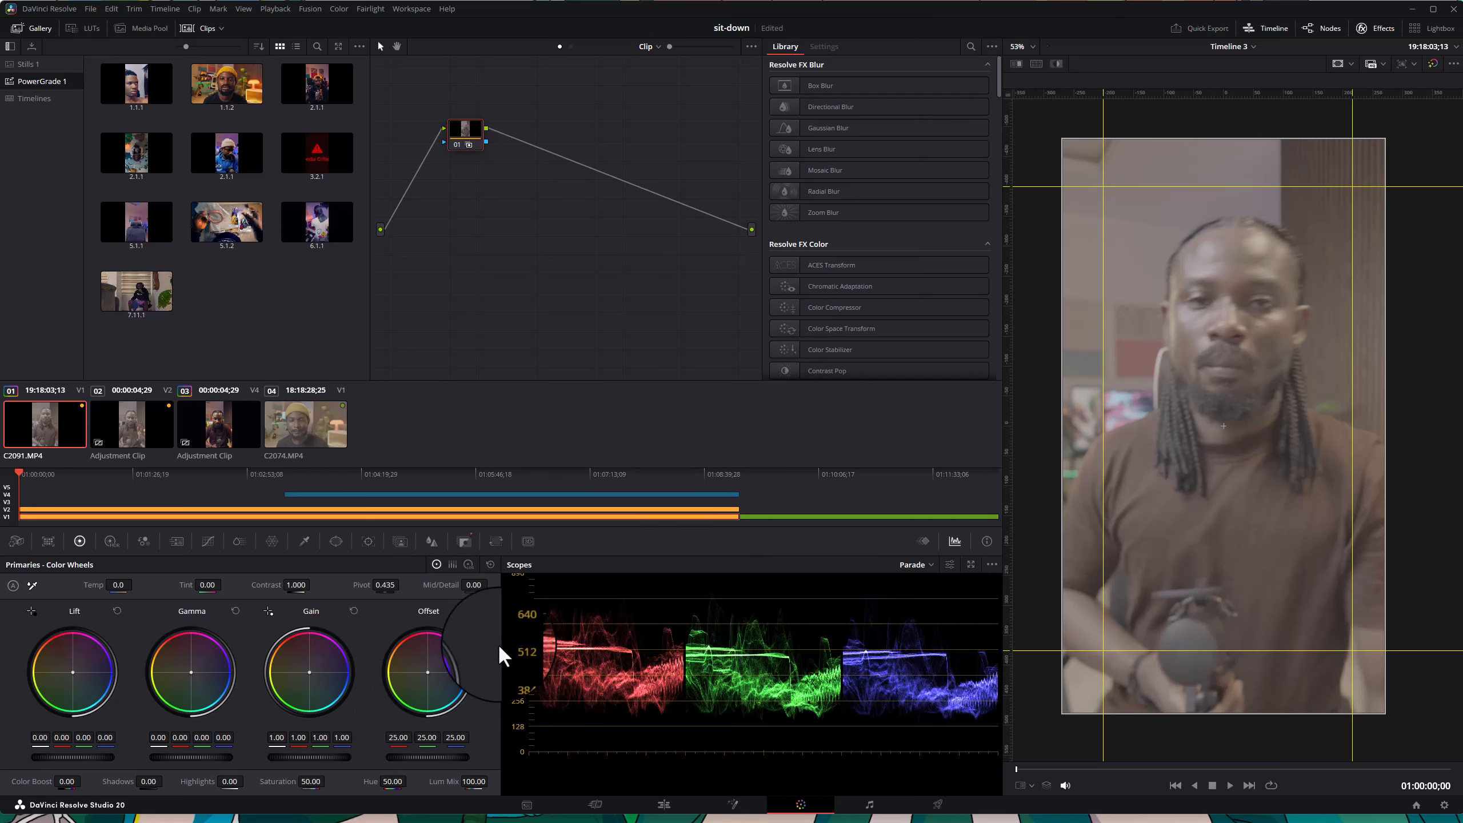
- Raise the Offset master level to 41.85, and lower Gain to 0.85, Gamma to -0.08 and Lift to -0.14
drag(448, 757, 574, 424)
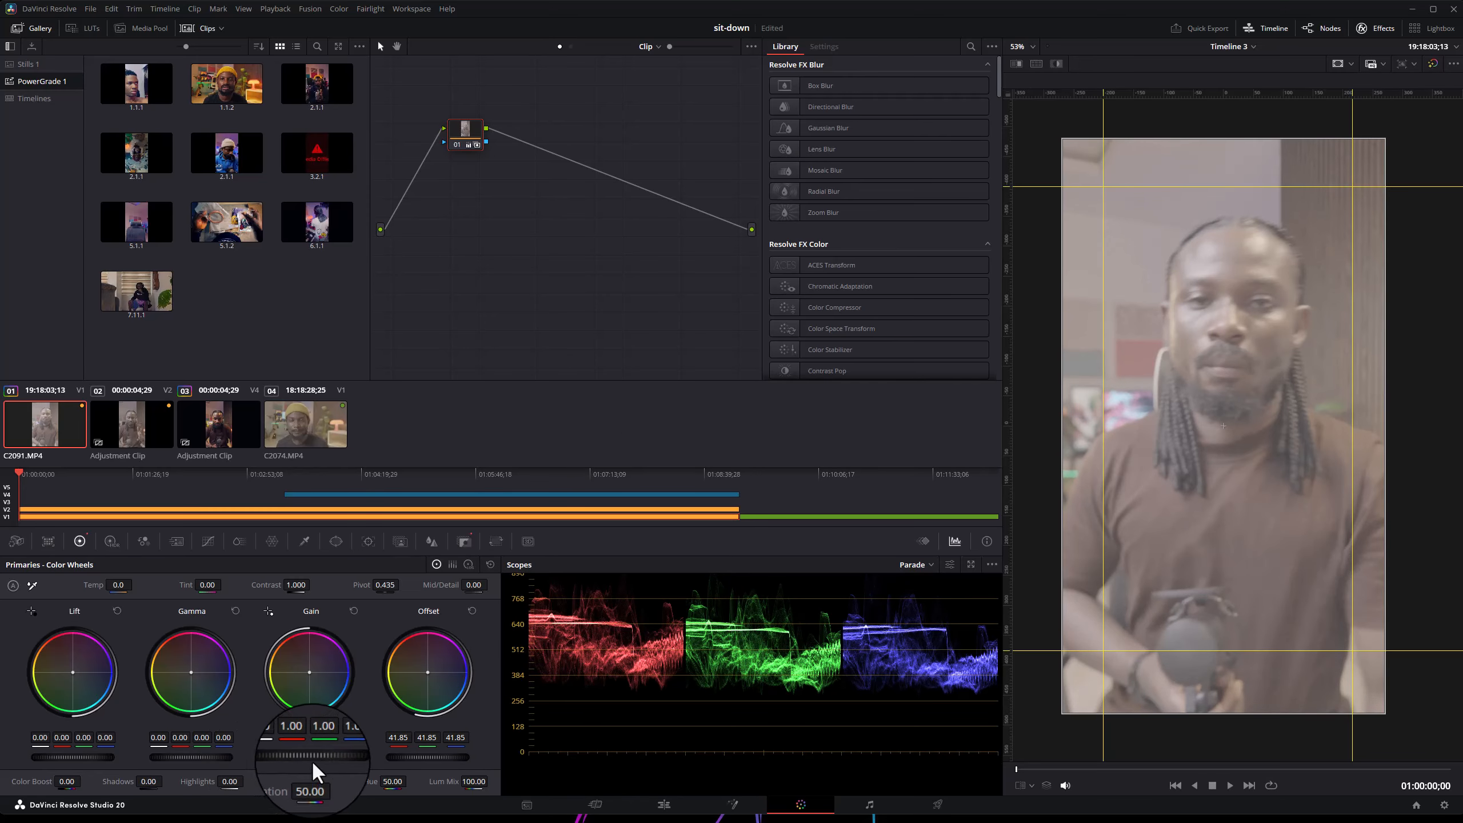
drag(311, 760, 78, 756)
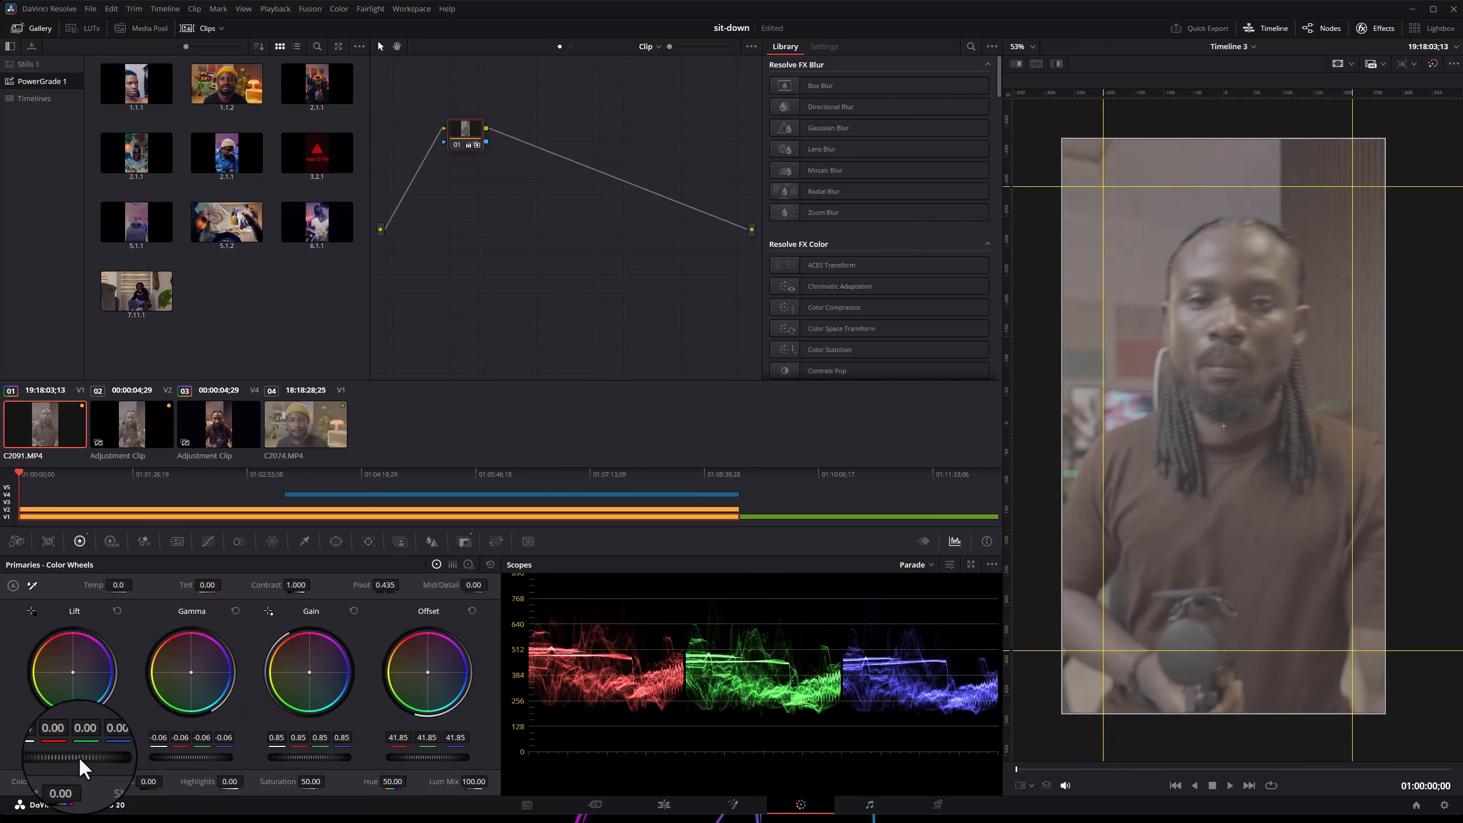
drag(25, 754, 11, 754)
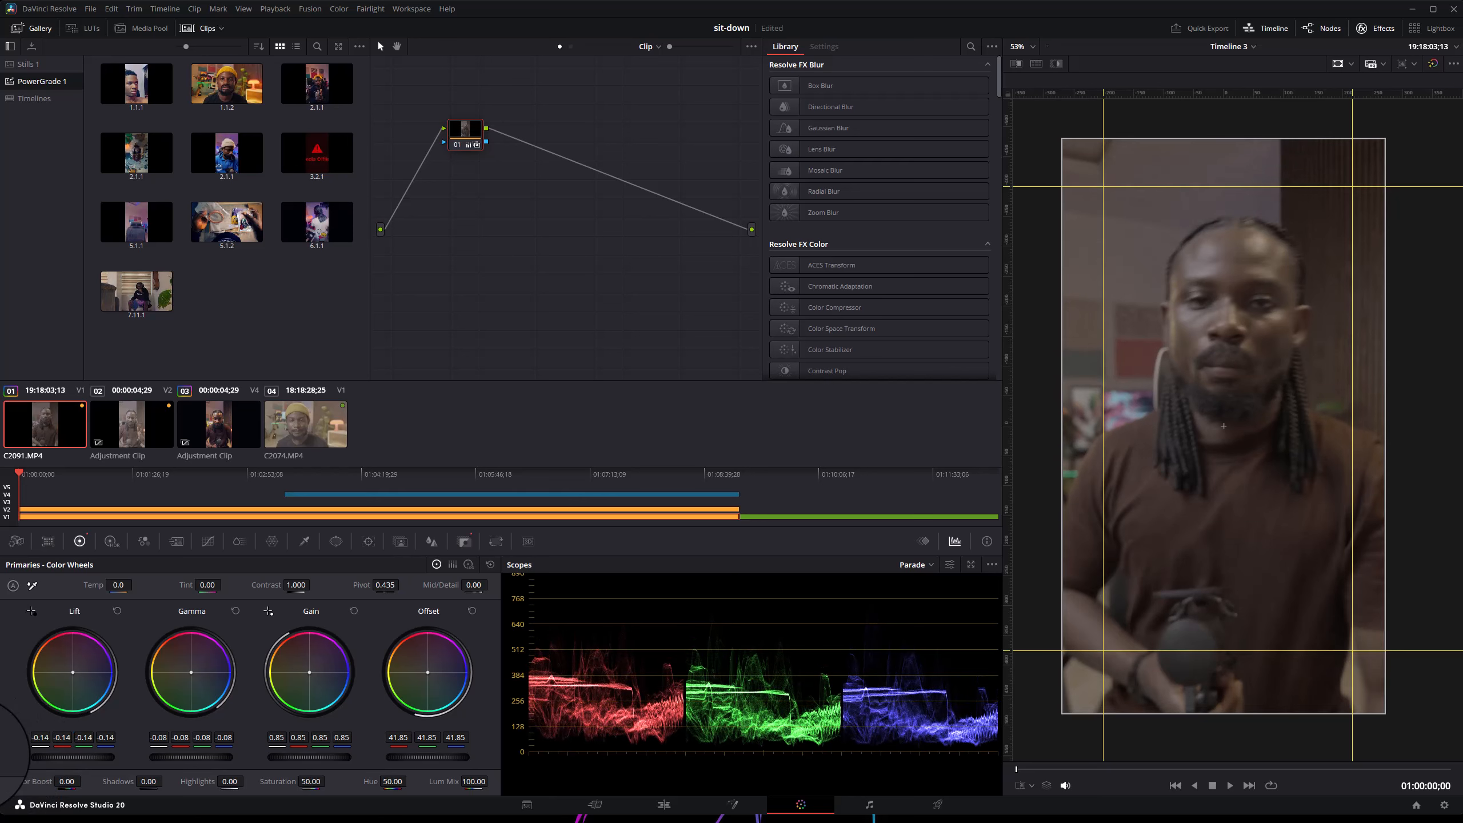
- Reset the Offset, Gain, Lift and Gamma wheels to their defaults
click(471, 610)
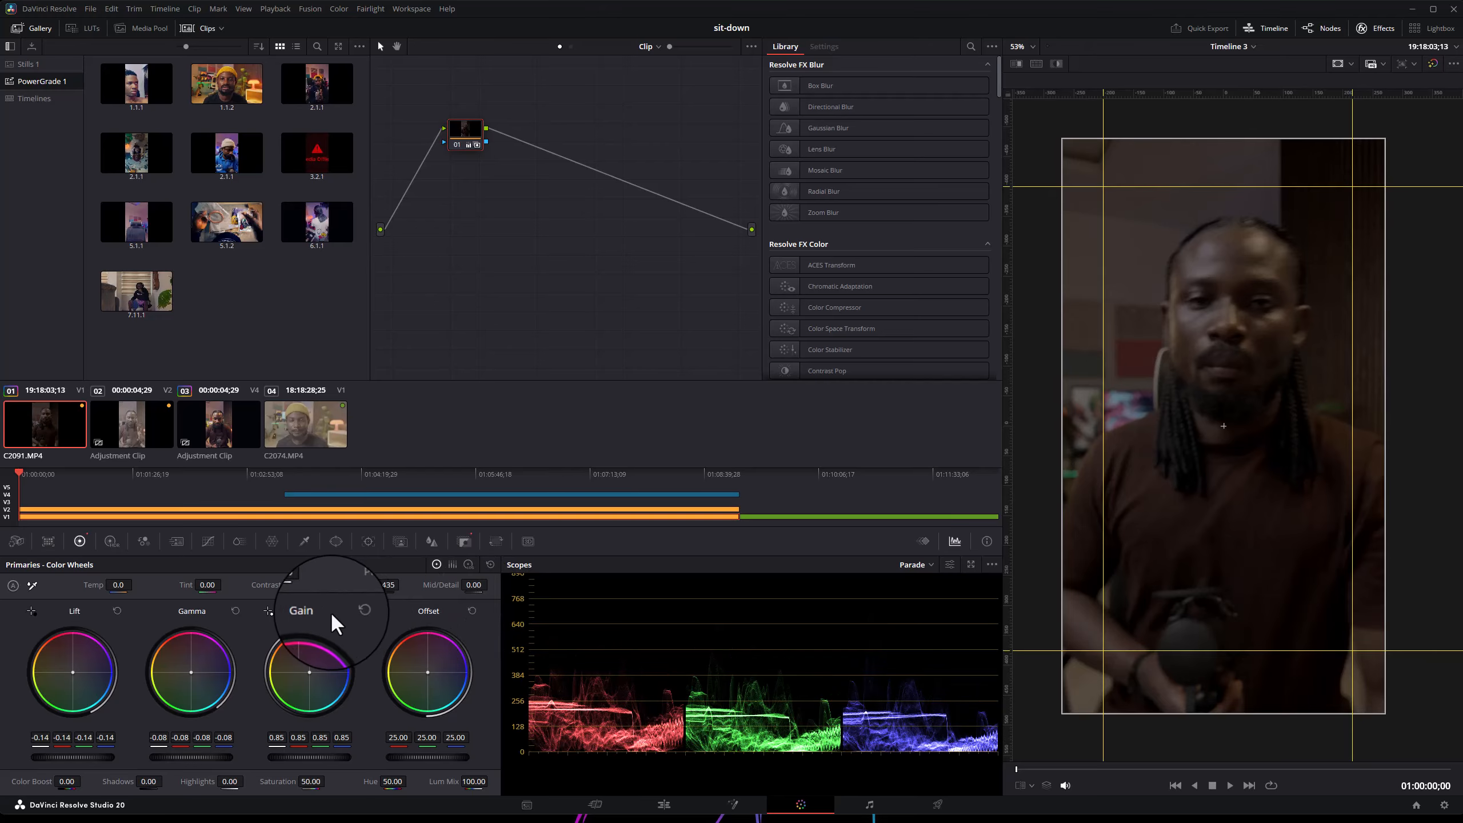
click(352, 610)
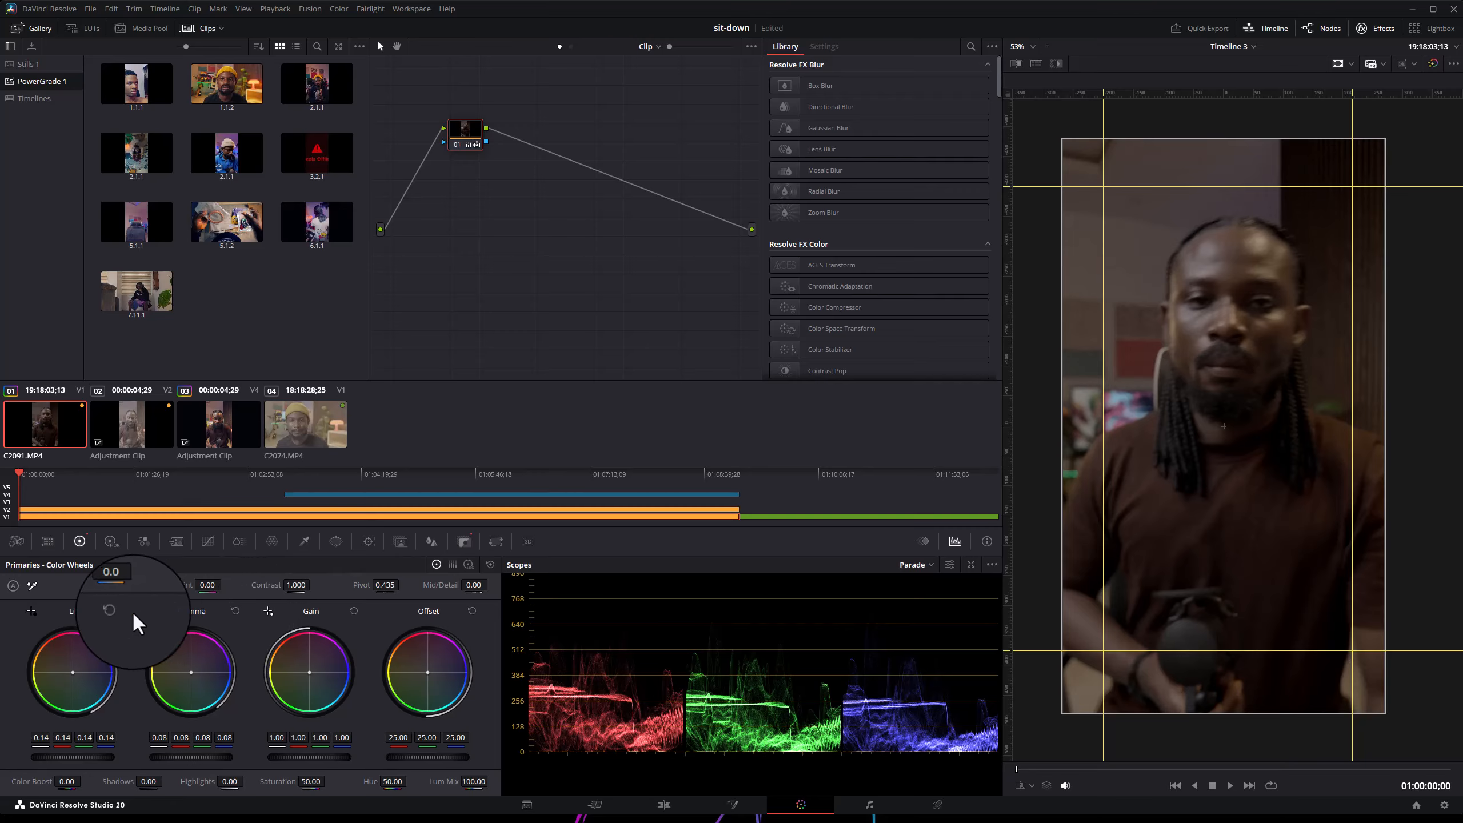
click(117, 610)
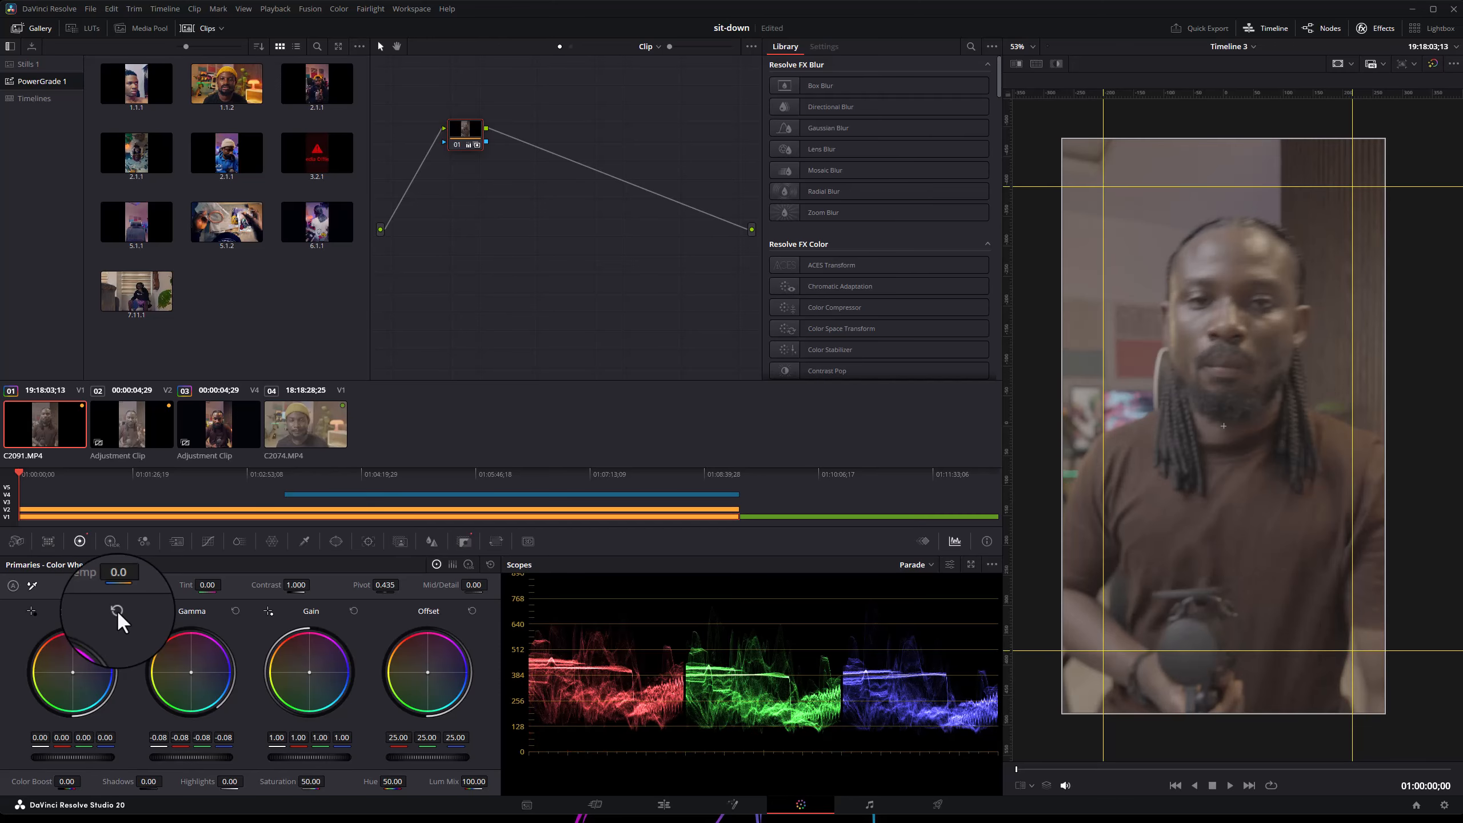
click(236, 611)
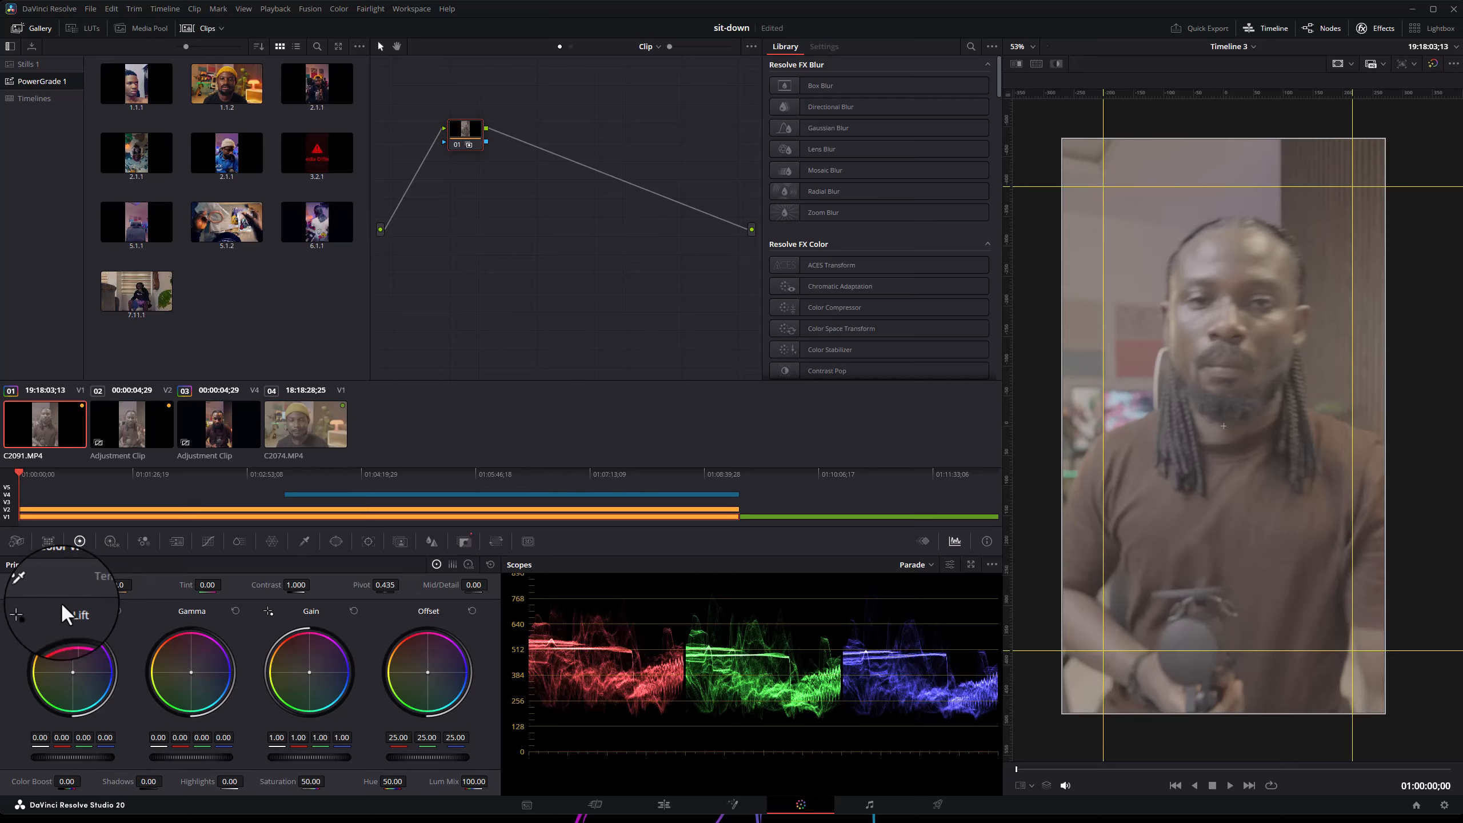
- Try sampling the white balance from the man's face in the viewer, and undo the correction
click(32, 586)
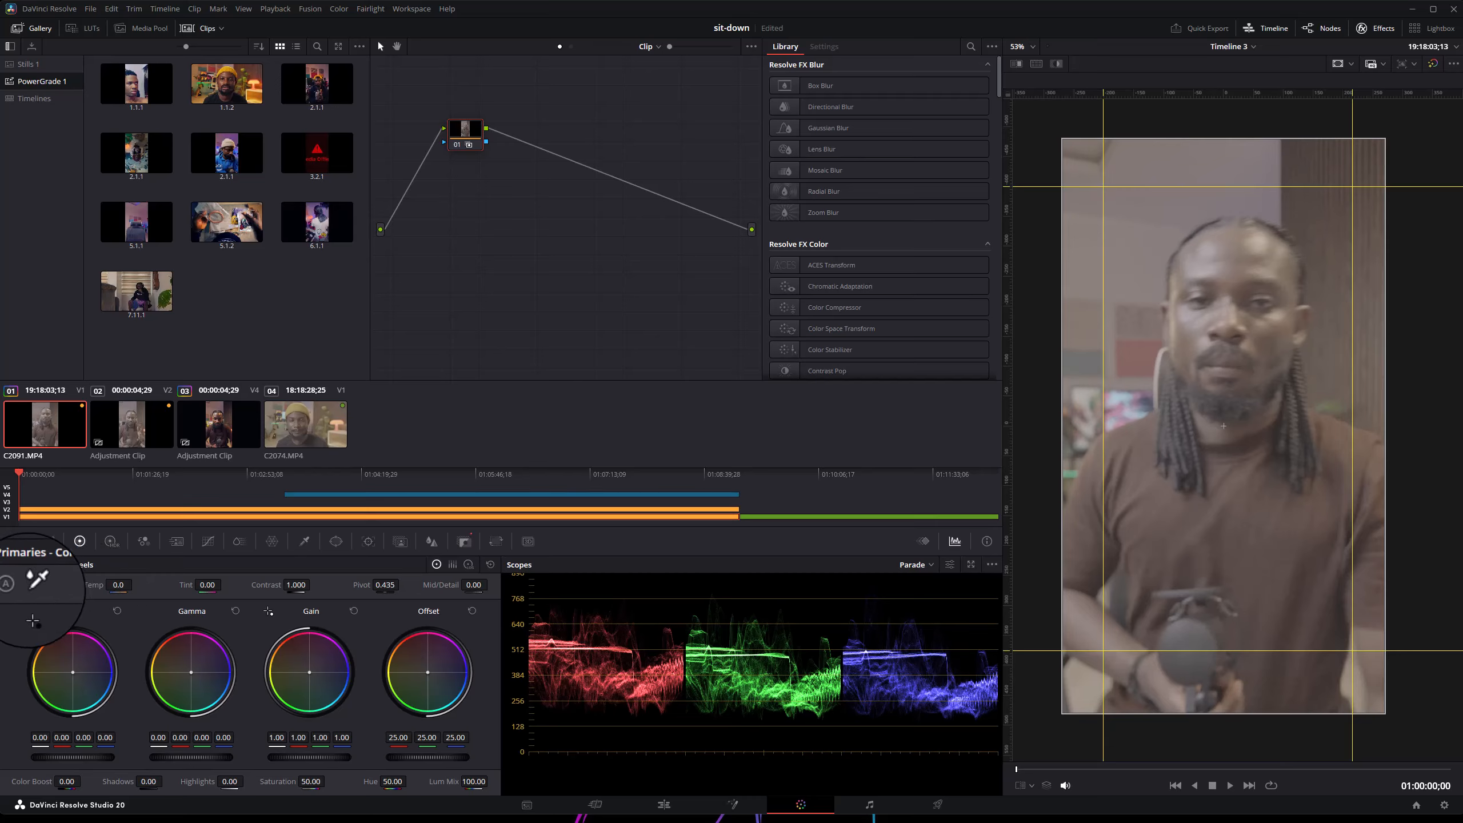
click(1237, 337)
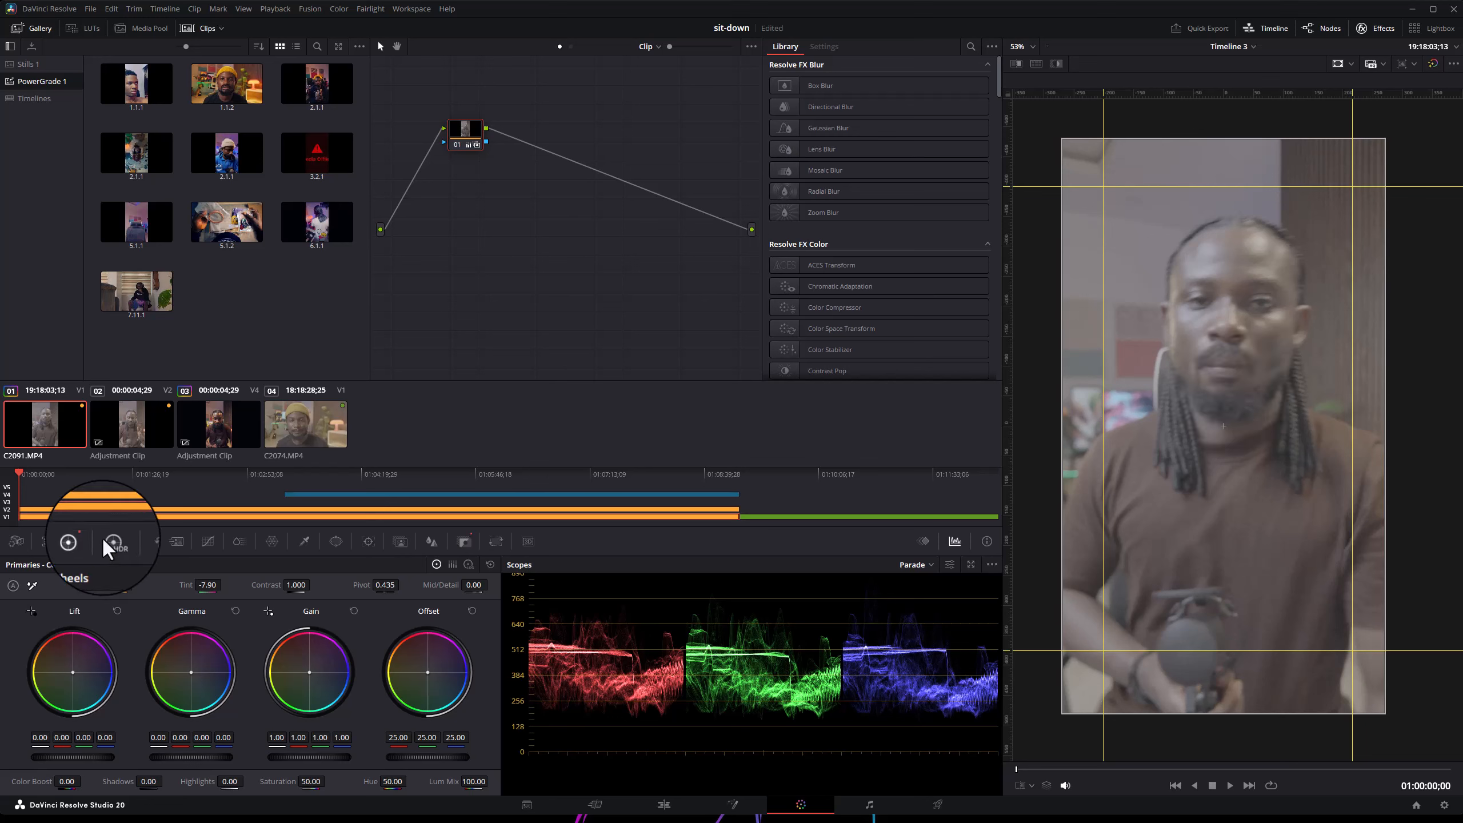
key(ctrl+z)
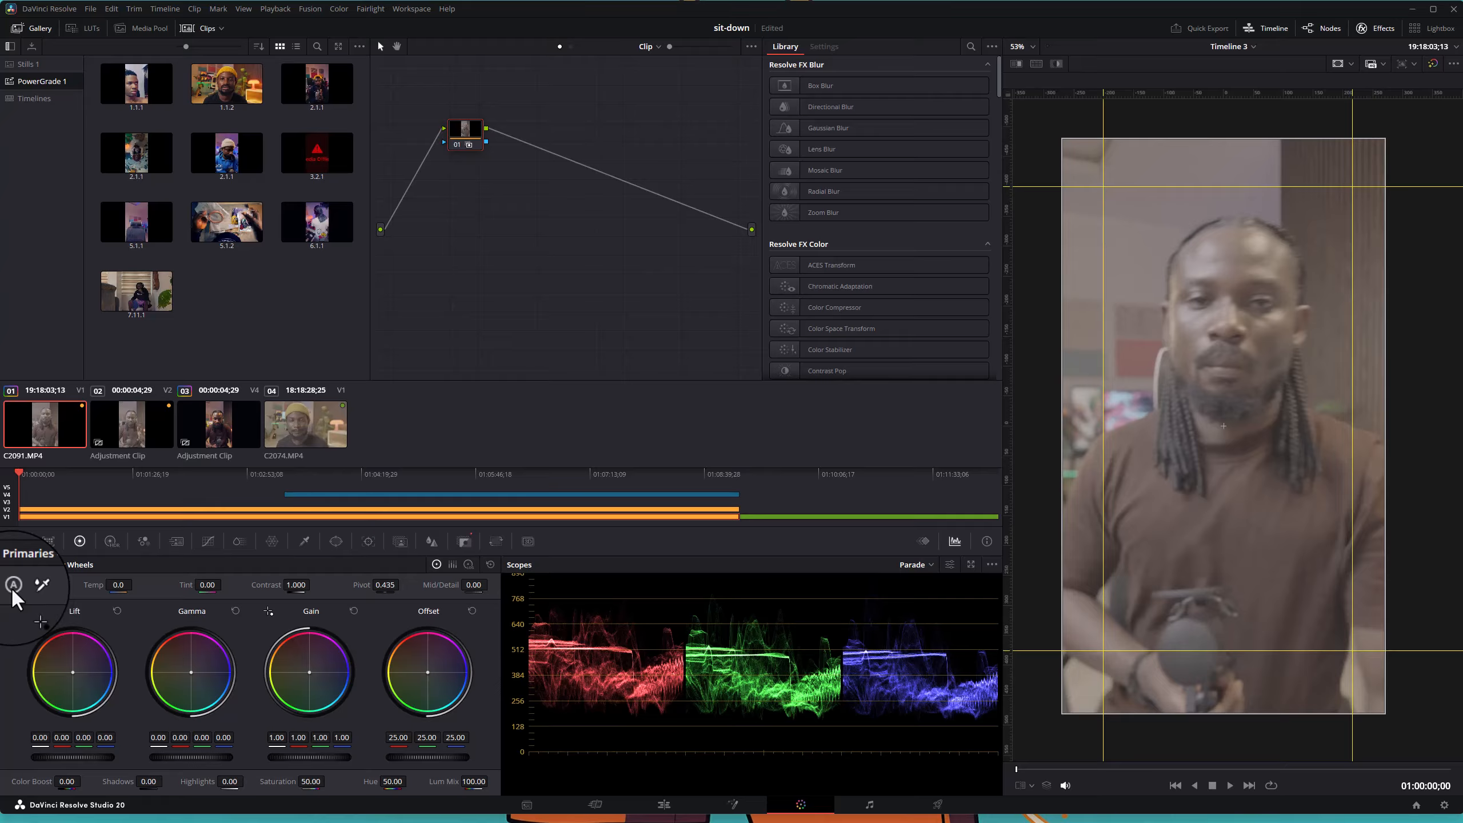
- Try the automatic color balance on the clip, and undo it along with the preceding wheel resets
click(13, 586)
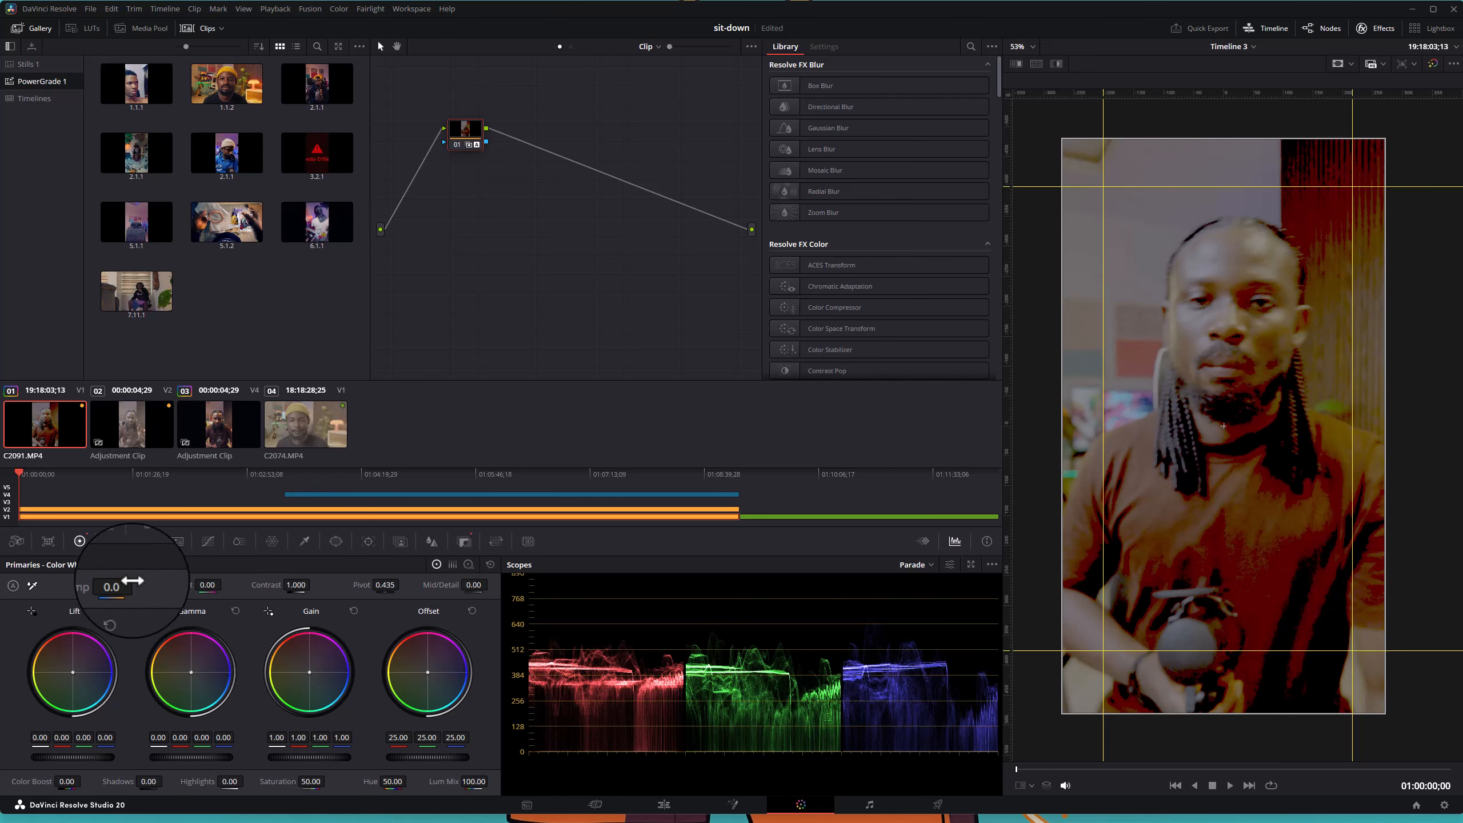
key(ctrl+z)
key(ctrl+z)
key(ctrl+z)
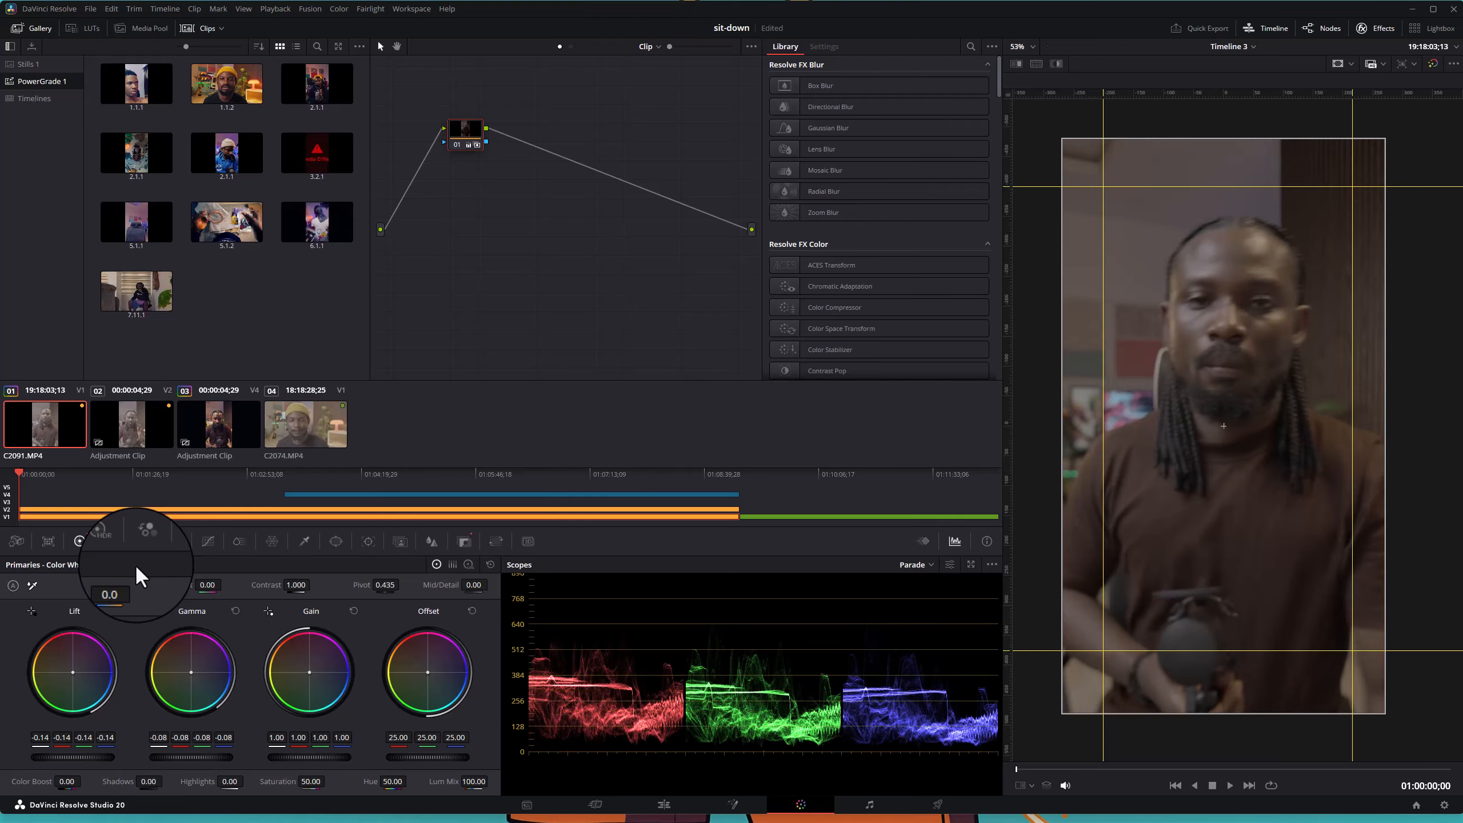
- Reset the Lift and Gamma wheels to 0.00
click(117, 610)
click(233, 612)
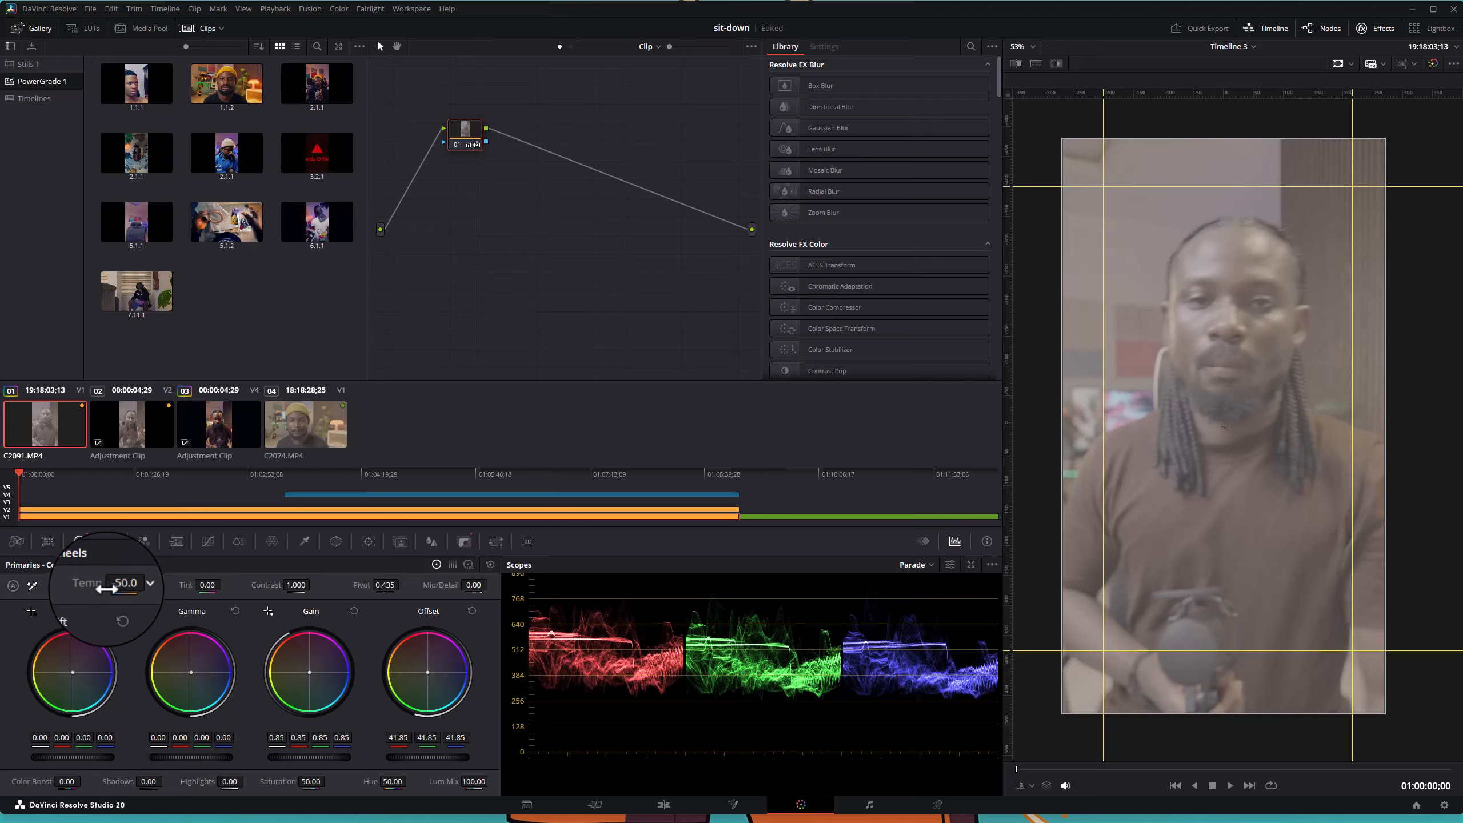
- Try warming and strongly cooling the clip's color temperature, and set Temp back to 0
drag(118, 585, 682, 408)
drag(544, 403, 115, 573)
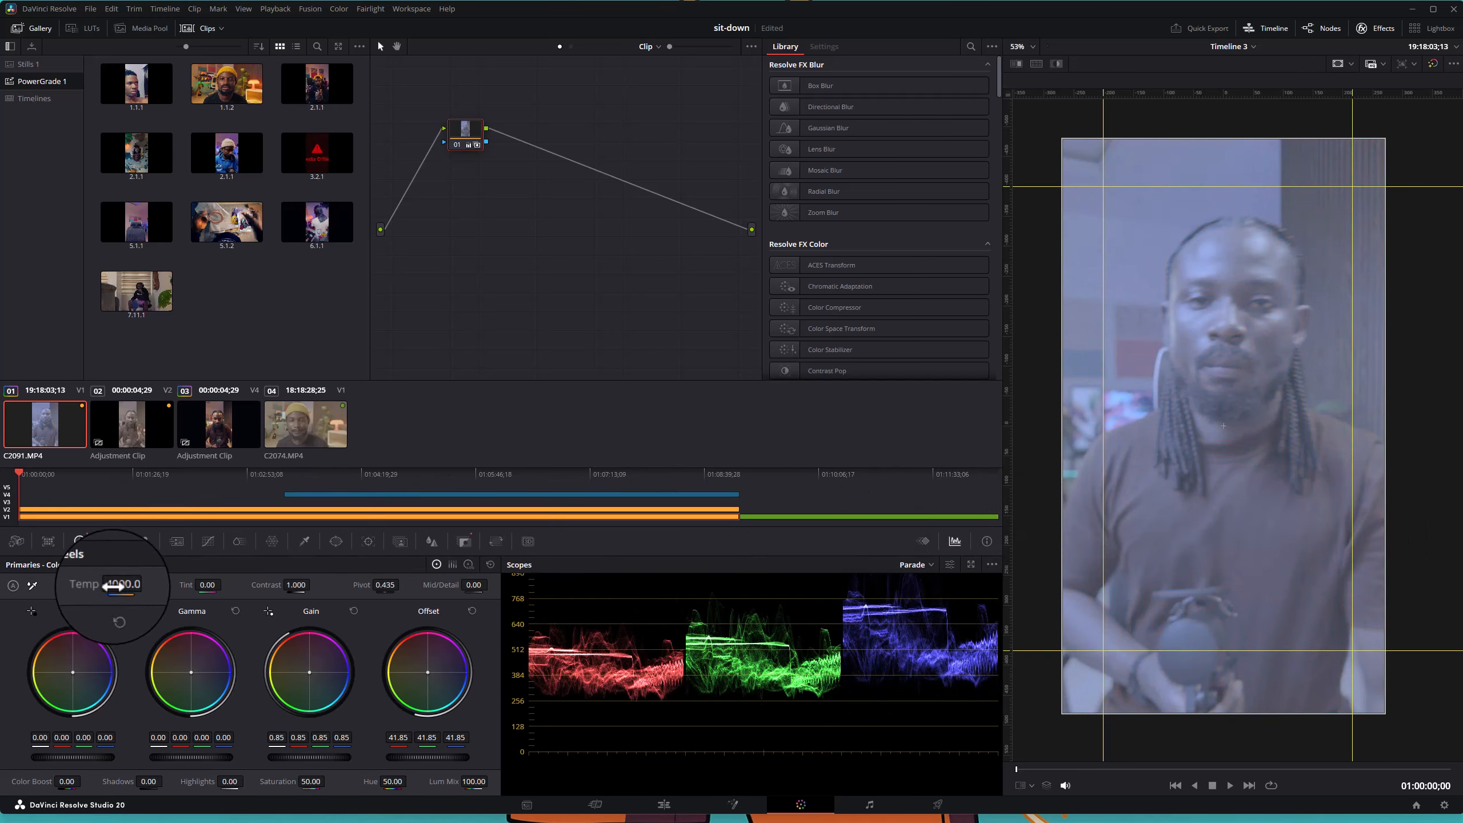
double_click(113, 586)
text(0)
key(Return)
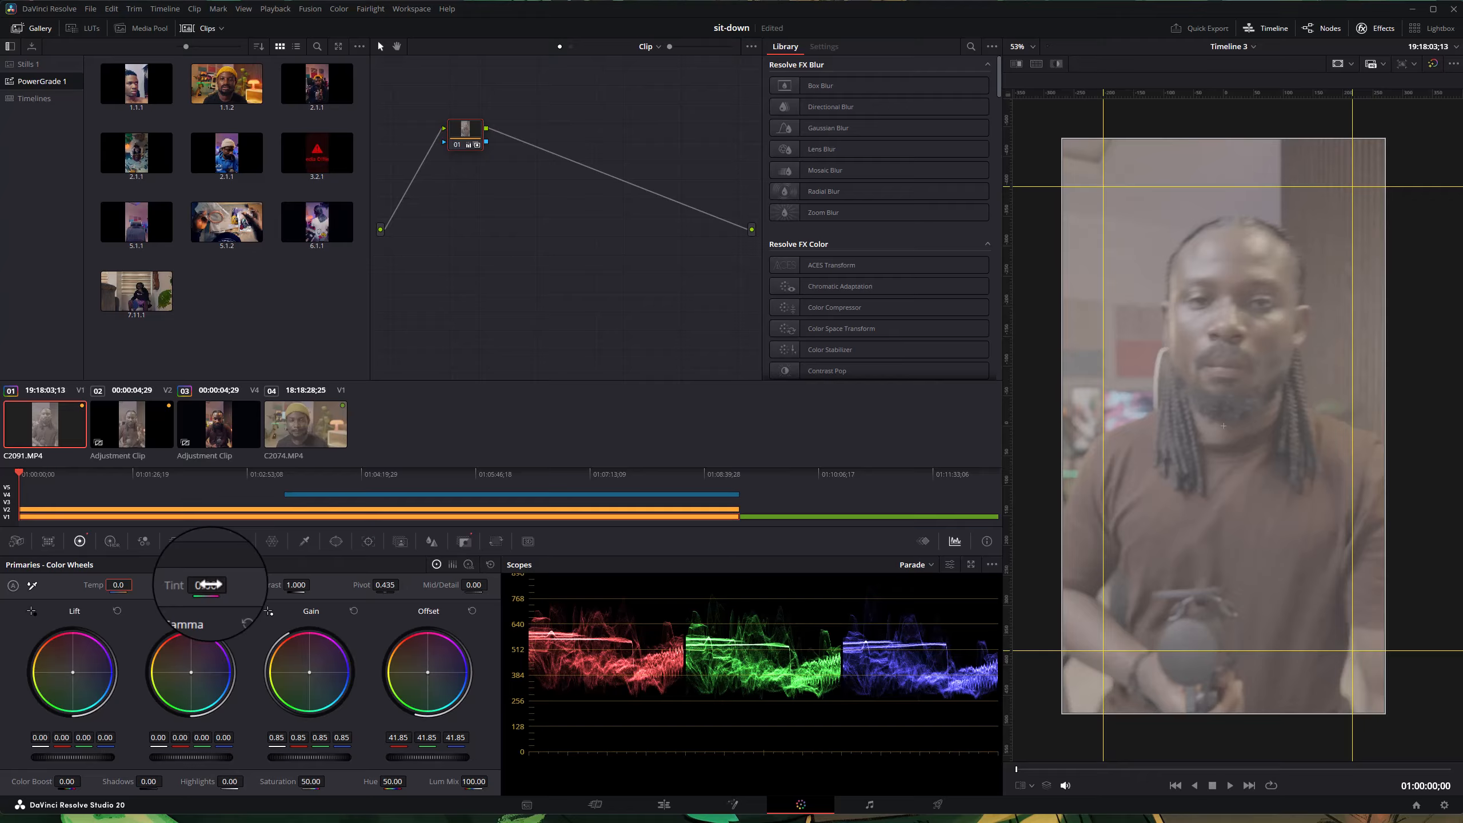
- Shift the clip fully toward green by lowering Tint to -100.00
mouse_move(208, 585)
mouse_down()
mouse_move(67, 582)
mouse_move(571, 409)
mouse_move(1303, 402)
mouse_move(868, 411)
mouse_move(915, 425)
mouse_move(418, 415)
mouse_move(1398, 399)
mouse_move(552, 408)
mouse_move(908, 399)
mouse_move(620, 418)
mouse_move(1293, 361)
mouse_move(724, 407)
mouse_move(210, 579)
mouse_up()
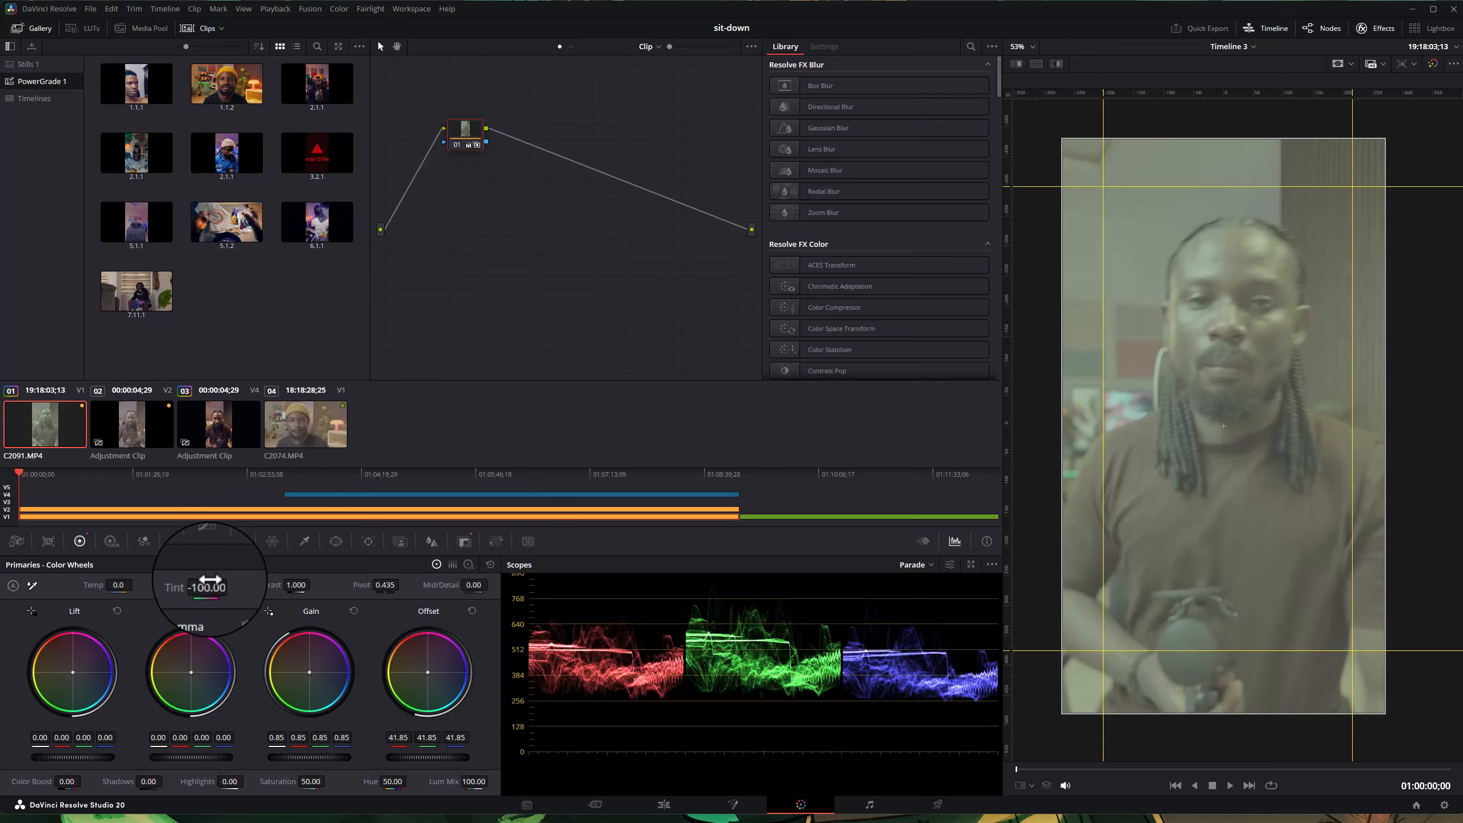
- Try a tint of -100 on the node and undo the tint change
double_click(208, 585)
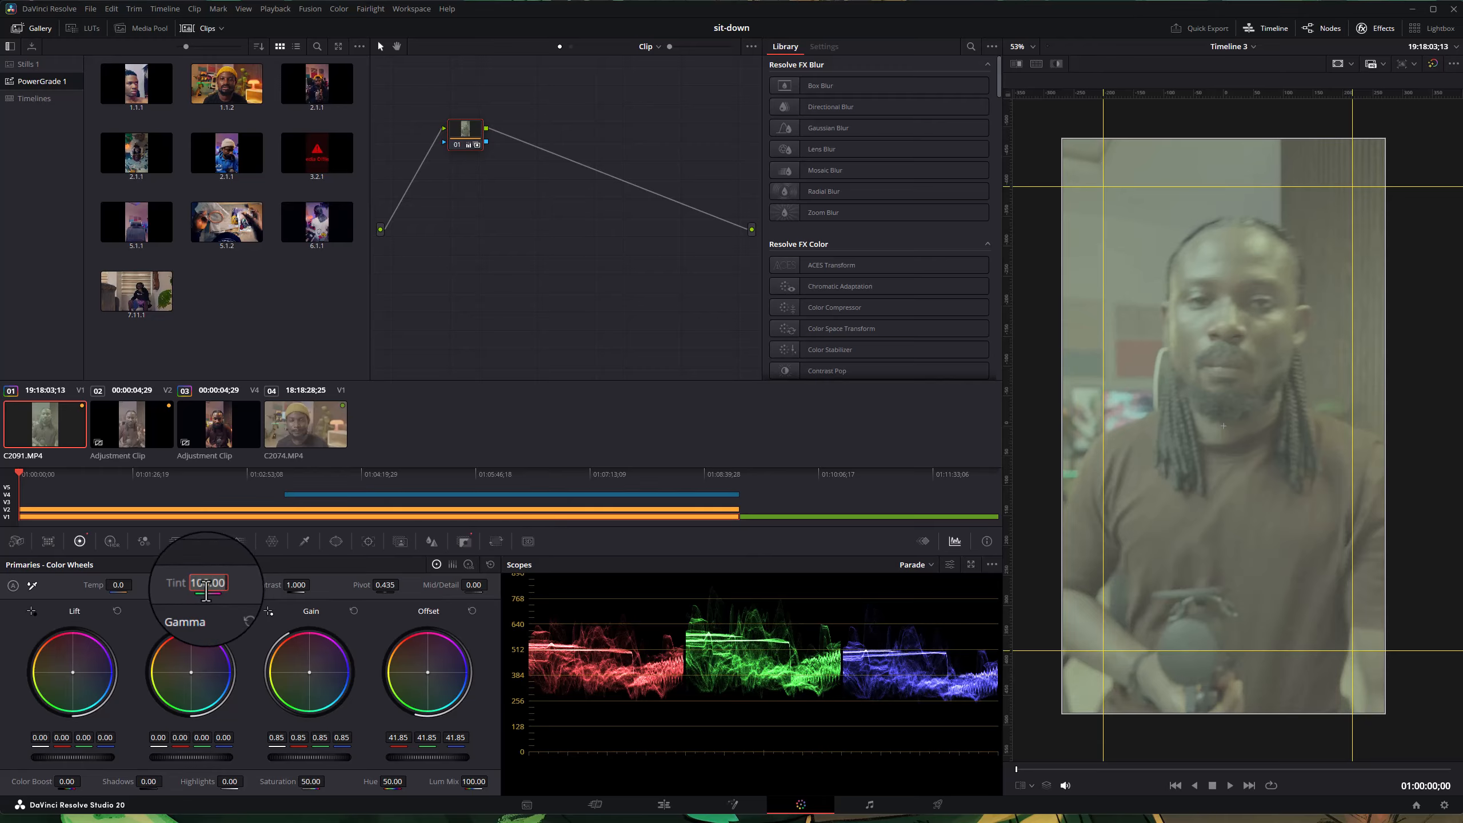
text(-100)
key(Return)
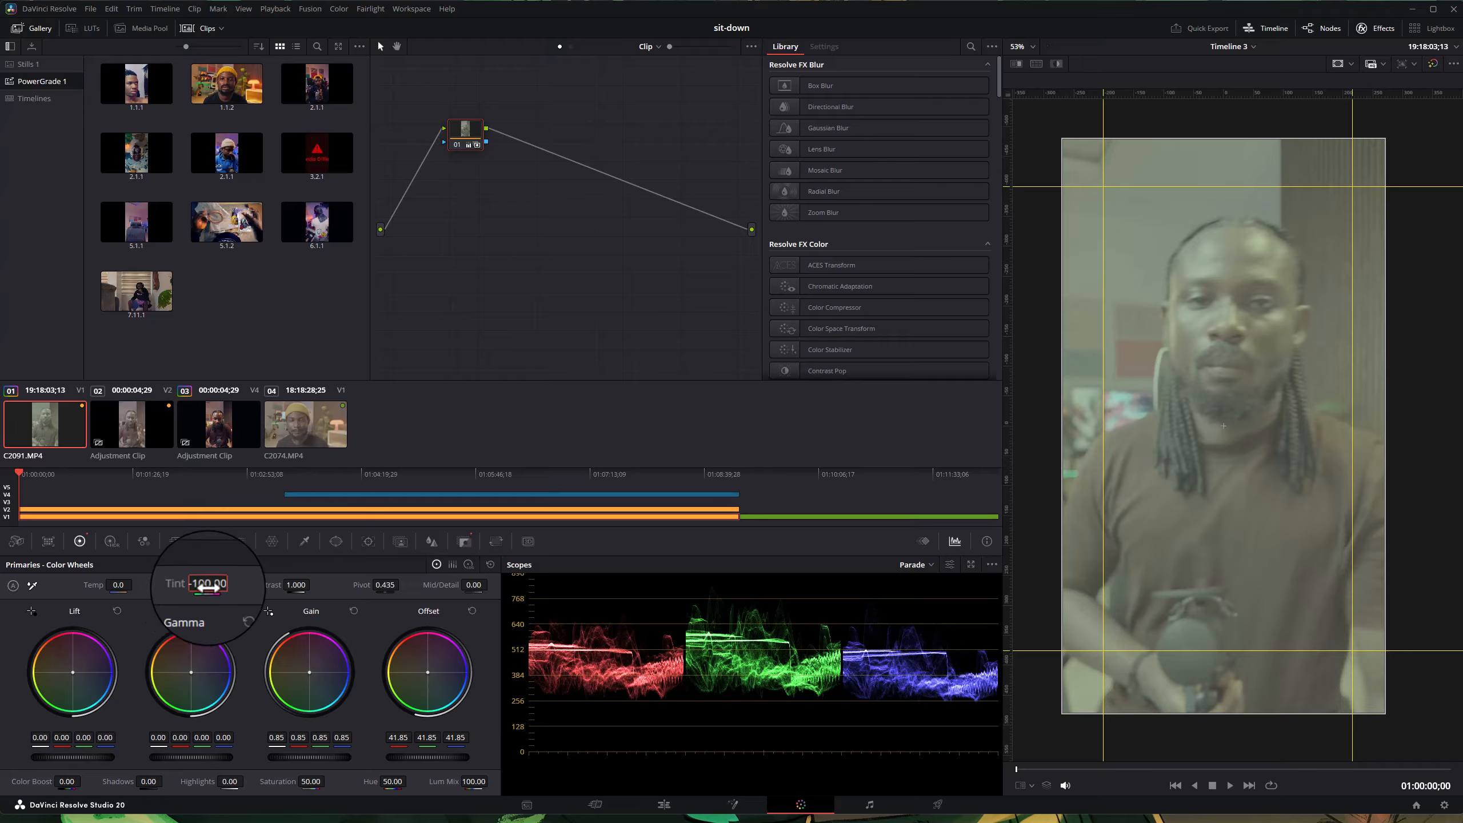
key(ctrl+z)
key(ctrl+z)
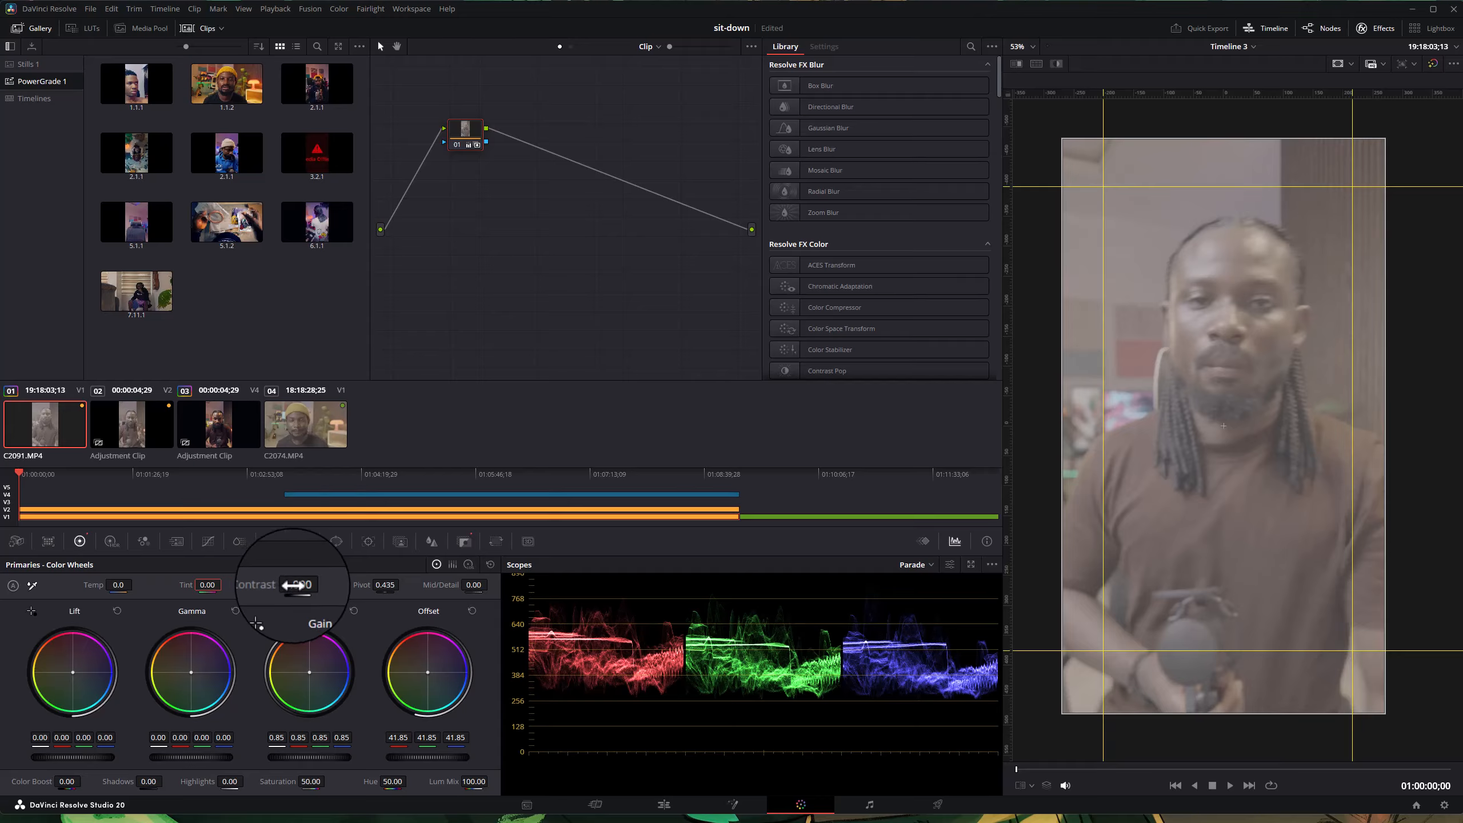
- Raise the node's contrast to 1.424 and set its pivot to 0.366
drag(301, 585, 335, 645)
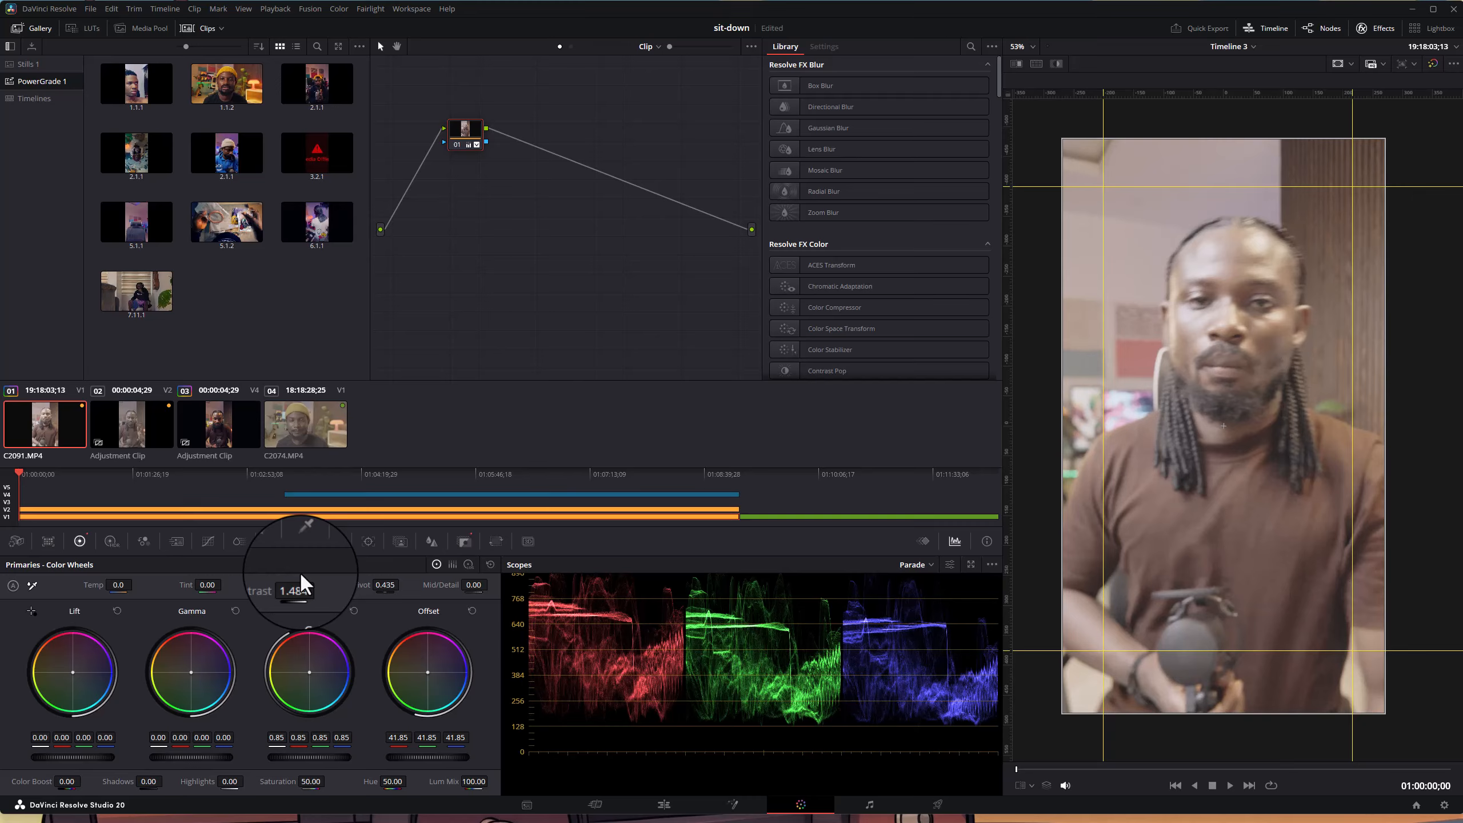
drag(300, 575, 408, 589)
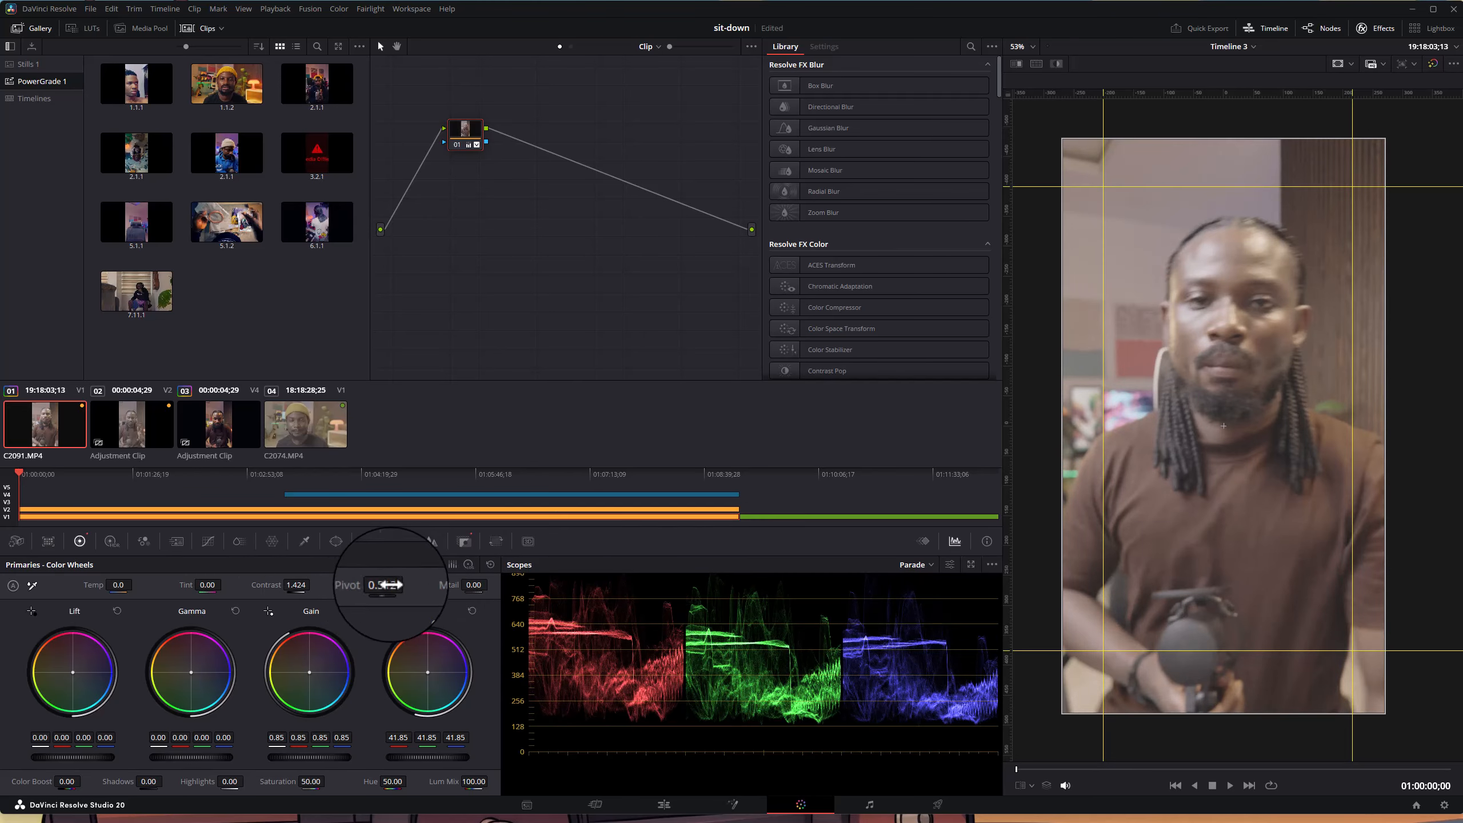
click(384, 585)
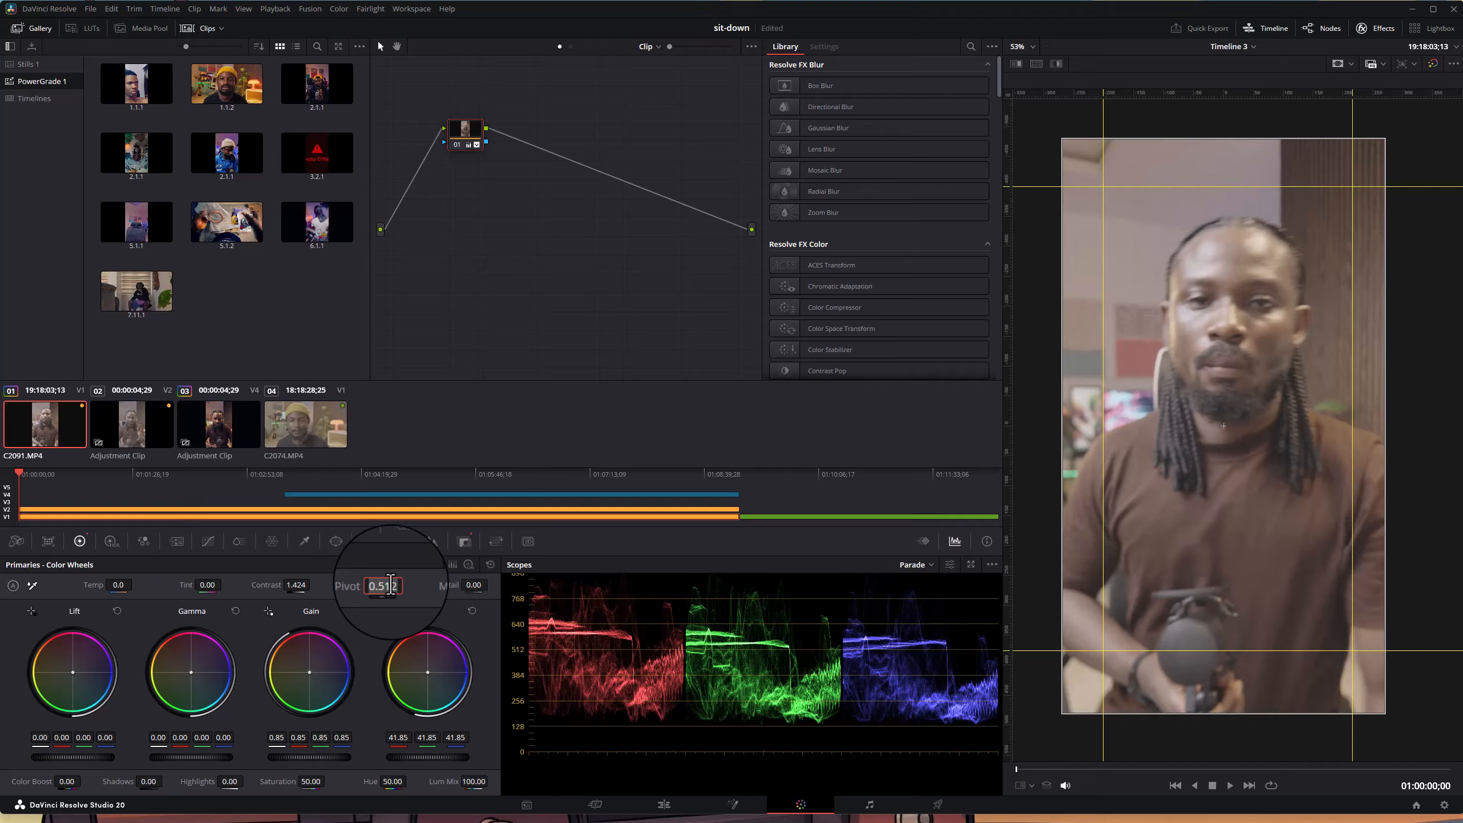
text(0)
text(.366)
key(Return)
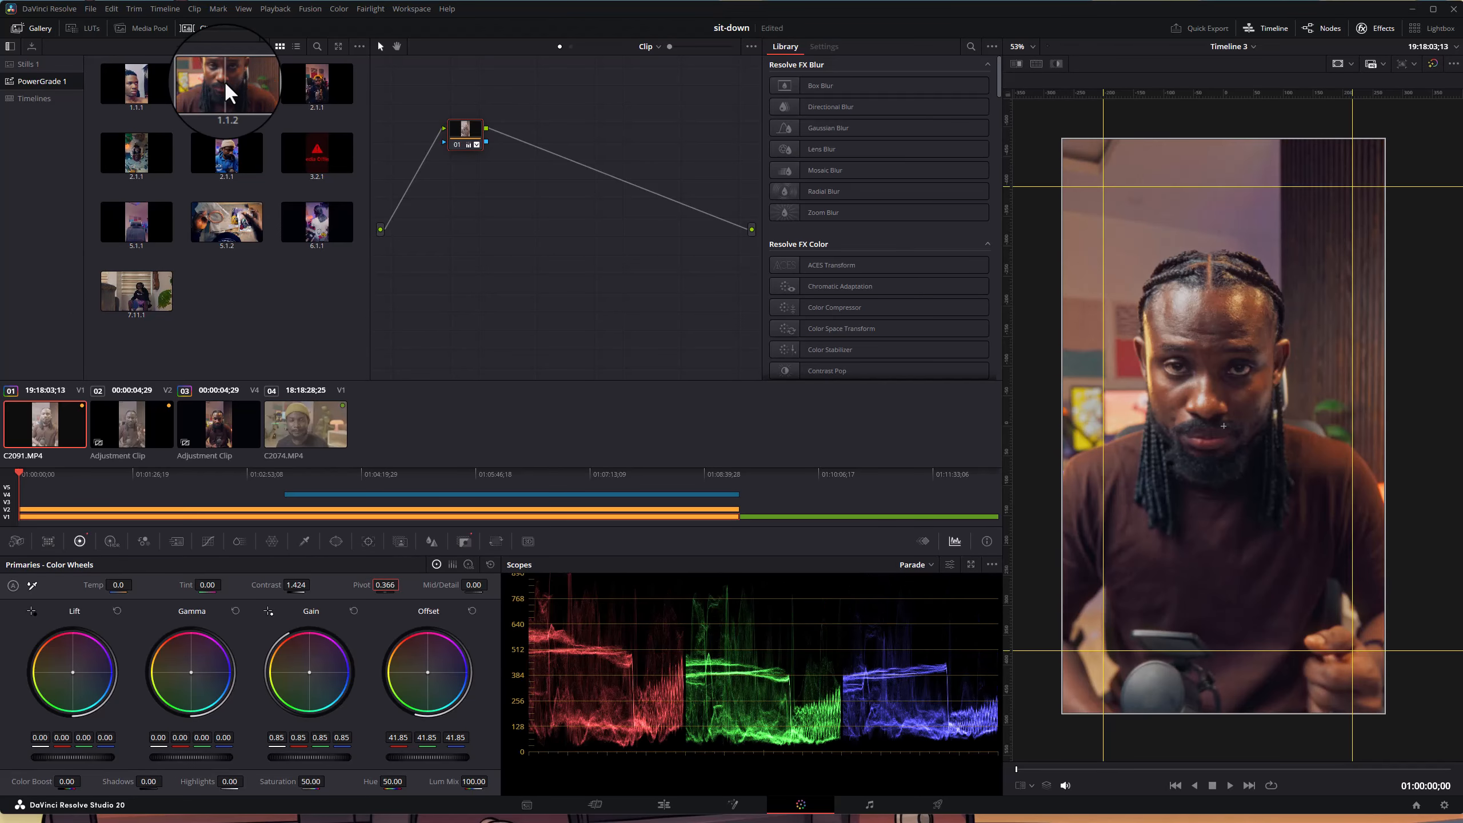
- Apply the node graph of PowerGrade still 1.1.2 to clip C2091.MP4 and check its Contrast node
middle_click(224, 80)
drag(531, 262, 622, 310)
drag(642, 188, 577, 218)
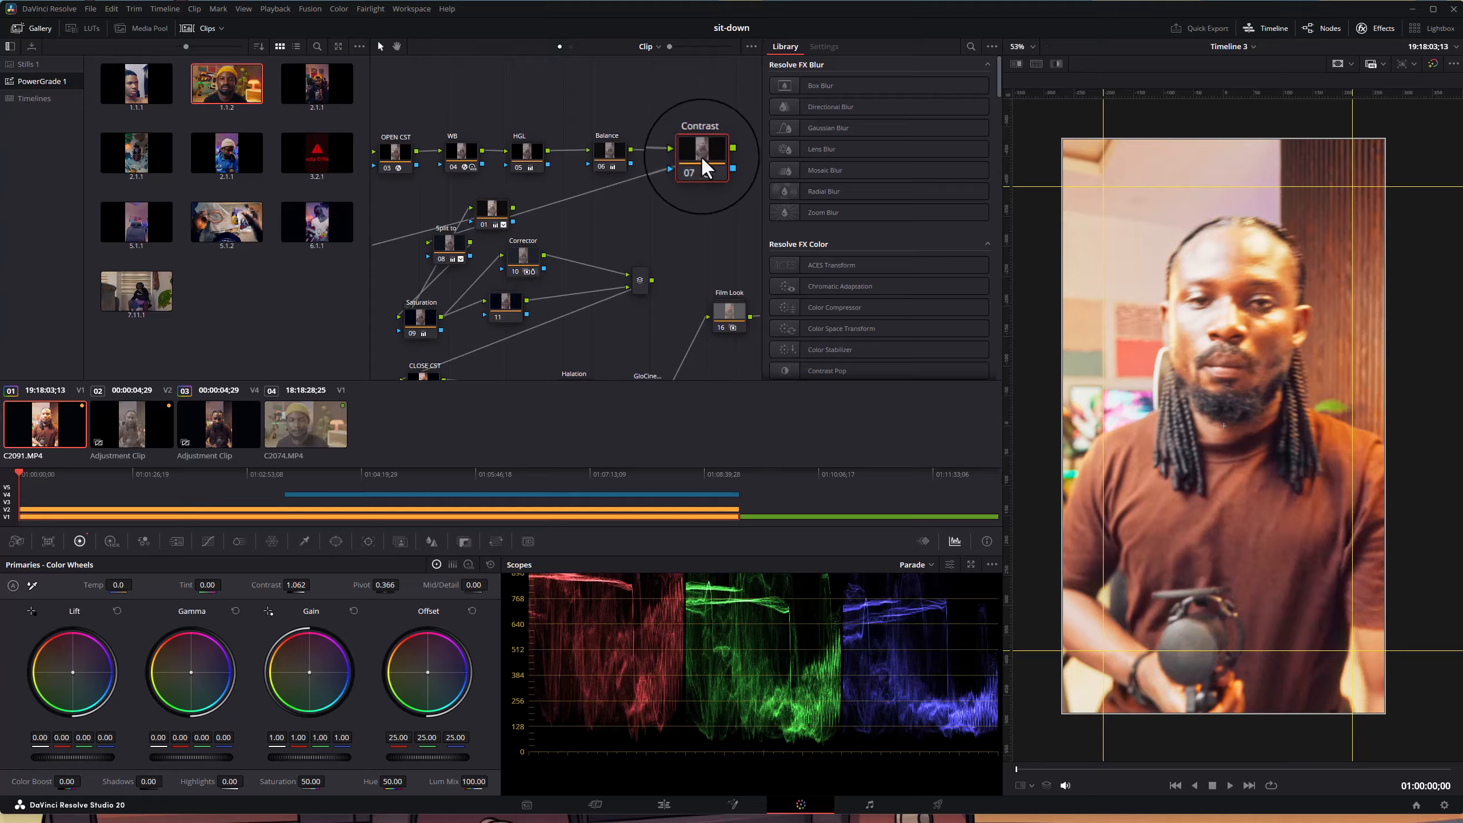
mouse_move(704, 160)
mouse_down()
mouse_move(674, 159)
mouse_move(698, 160)
mouse_up()
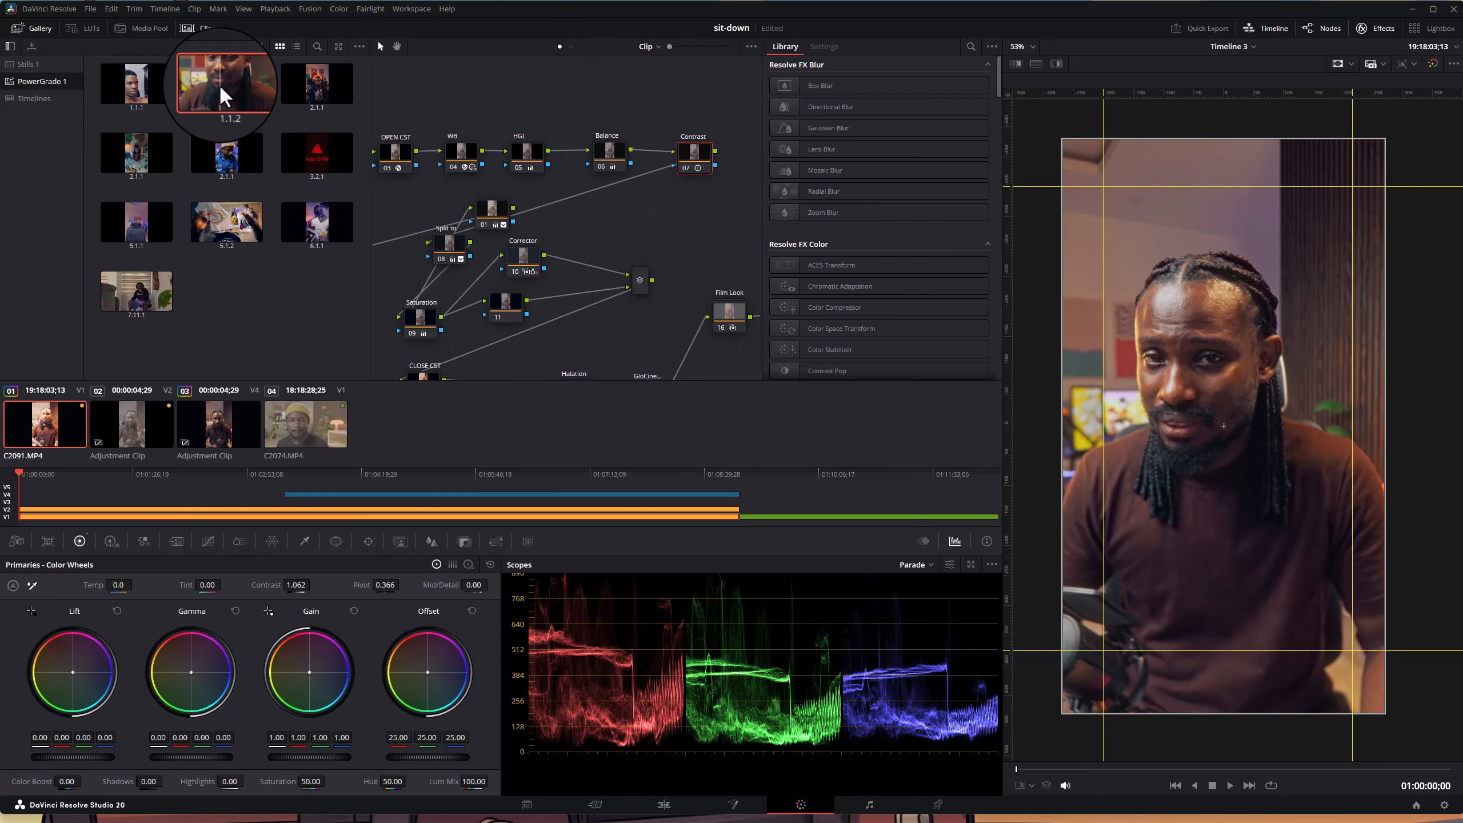
double_click(219, 83)
drag(724, 100, 679, 100)
- Delete the unlabelled node 01 near the Split to node from the graph and review the whole image
drag(530, 122, 636, 167)
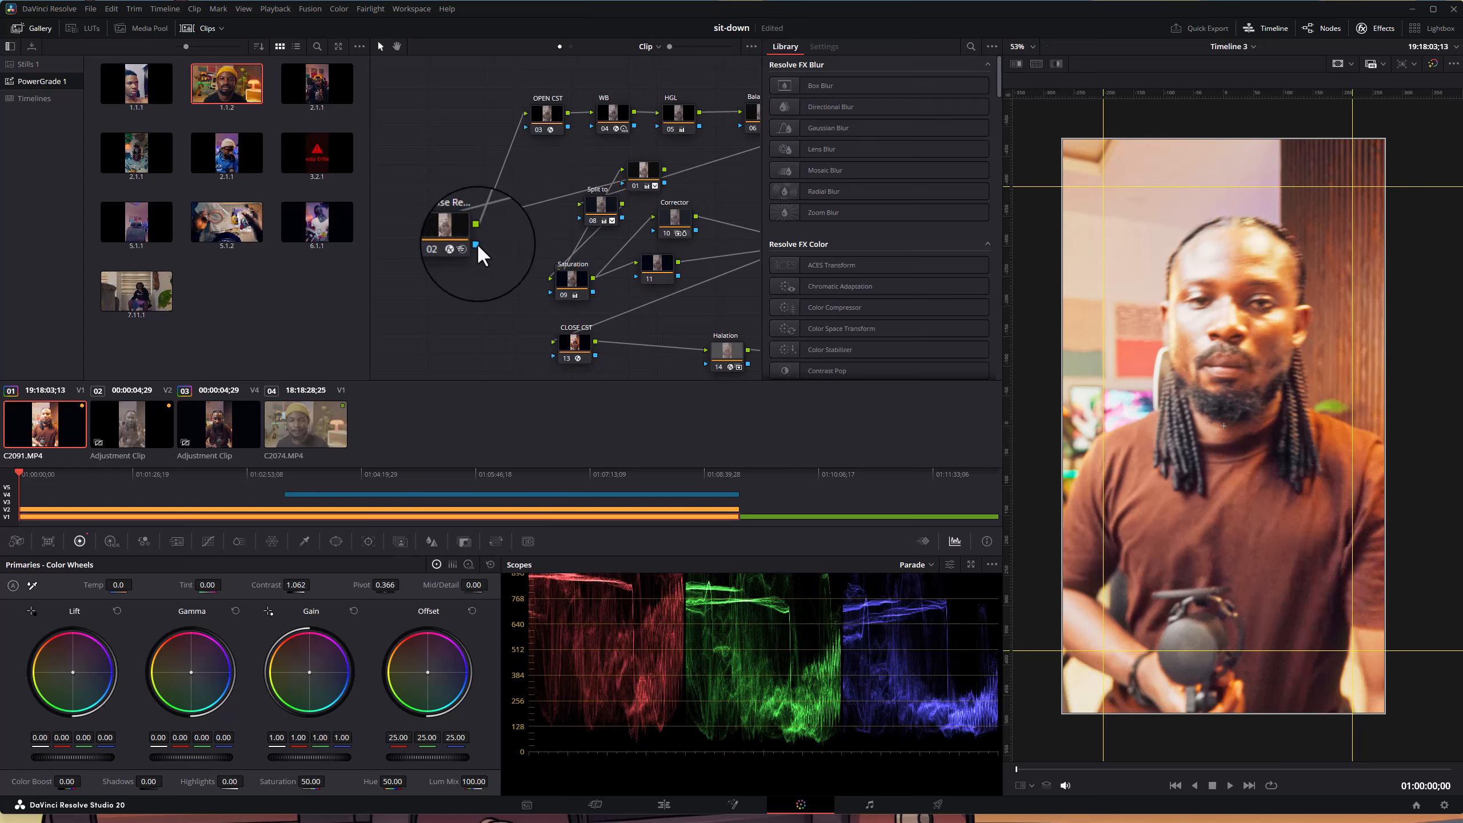
scroll(668, 300, down, 2)
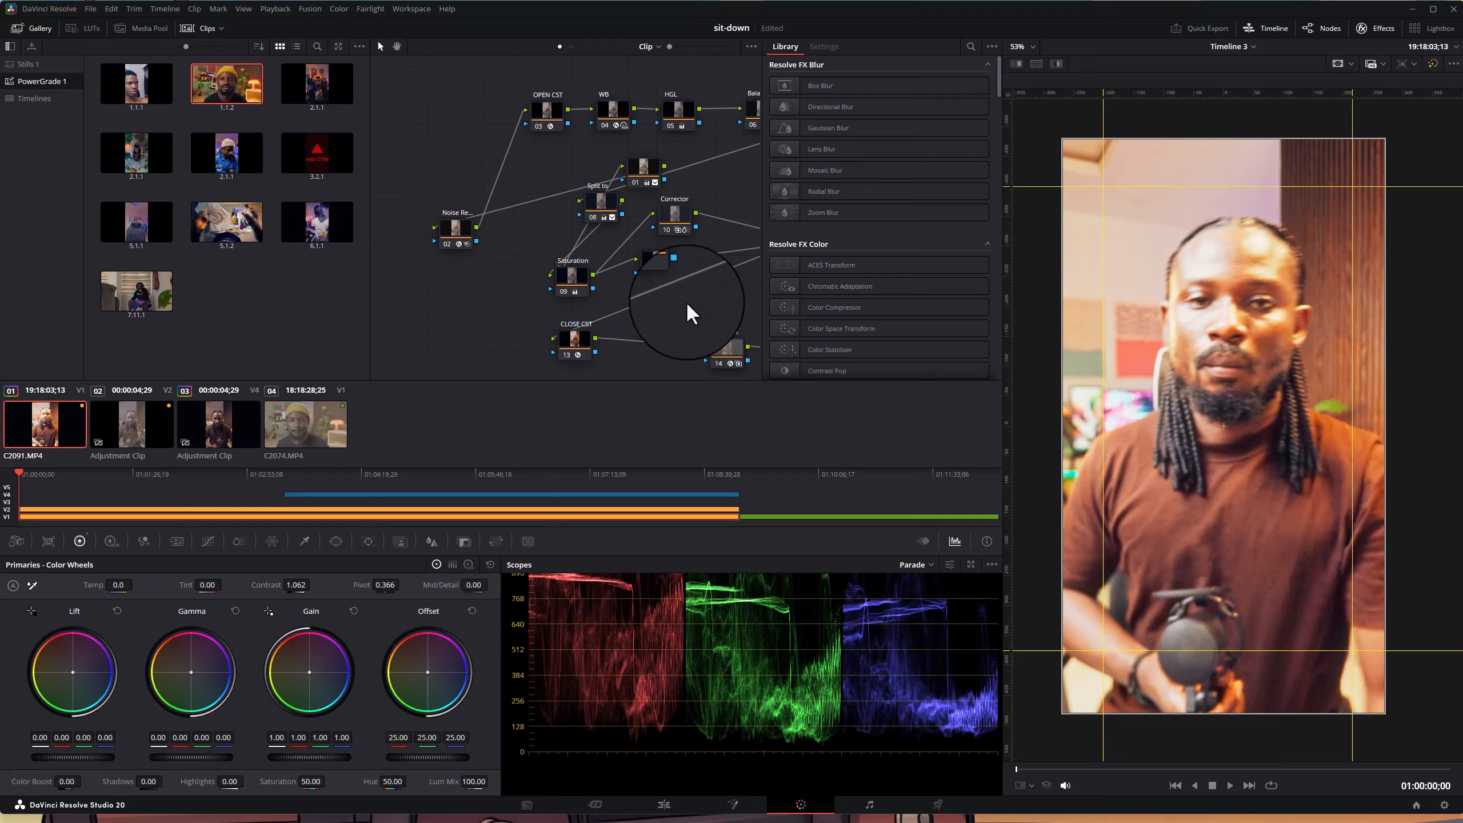
scroll(686, 297, down, 1)
click(639, 168)
drag(638, 165, 528, 200)
key(Delete)
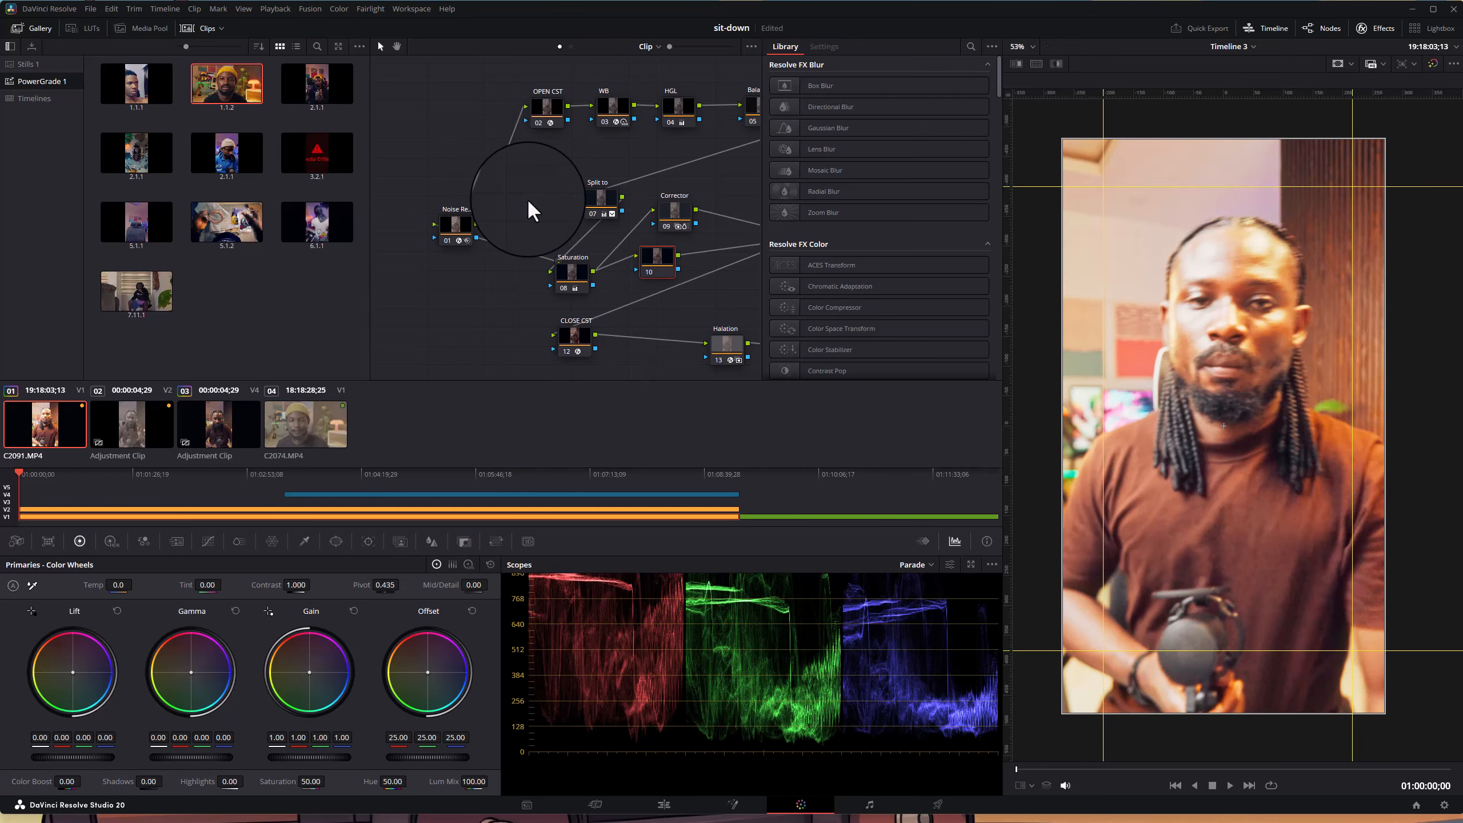
scroll(1225, 416, down, 2)
scroll(1225, 416, up, 1)
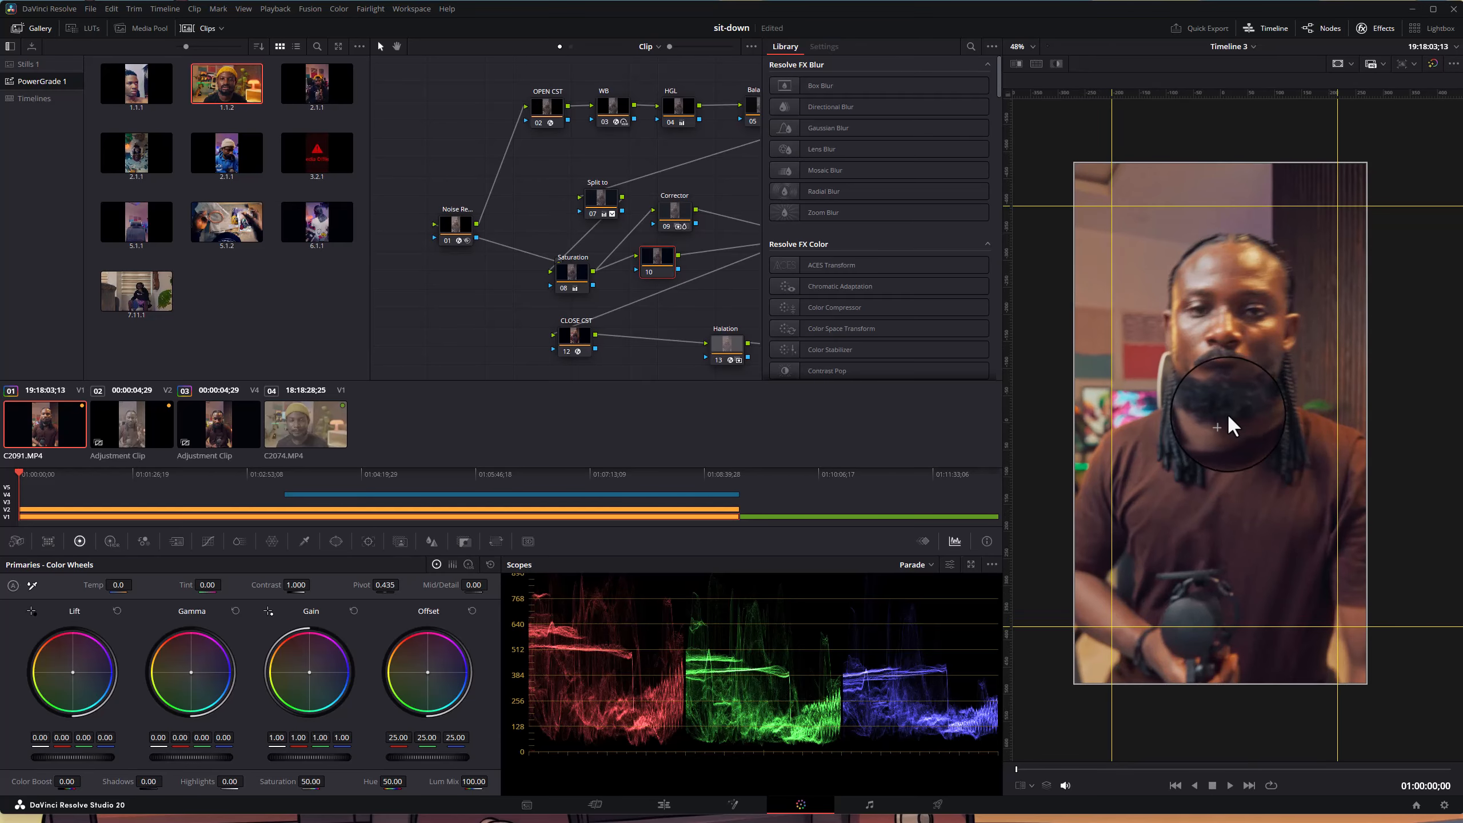
scroll(487, 135, up, 3)
scroll(480, 151, down, 3)
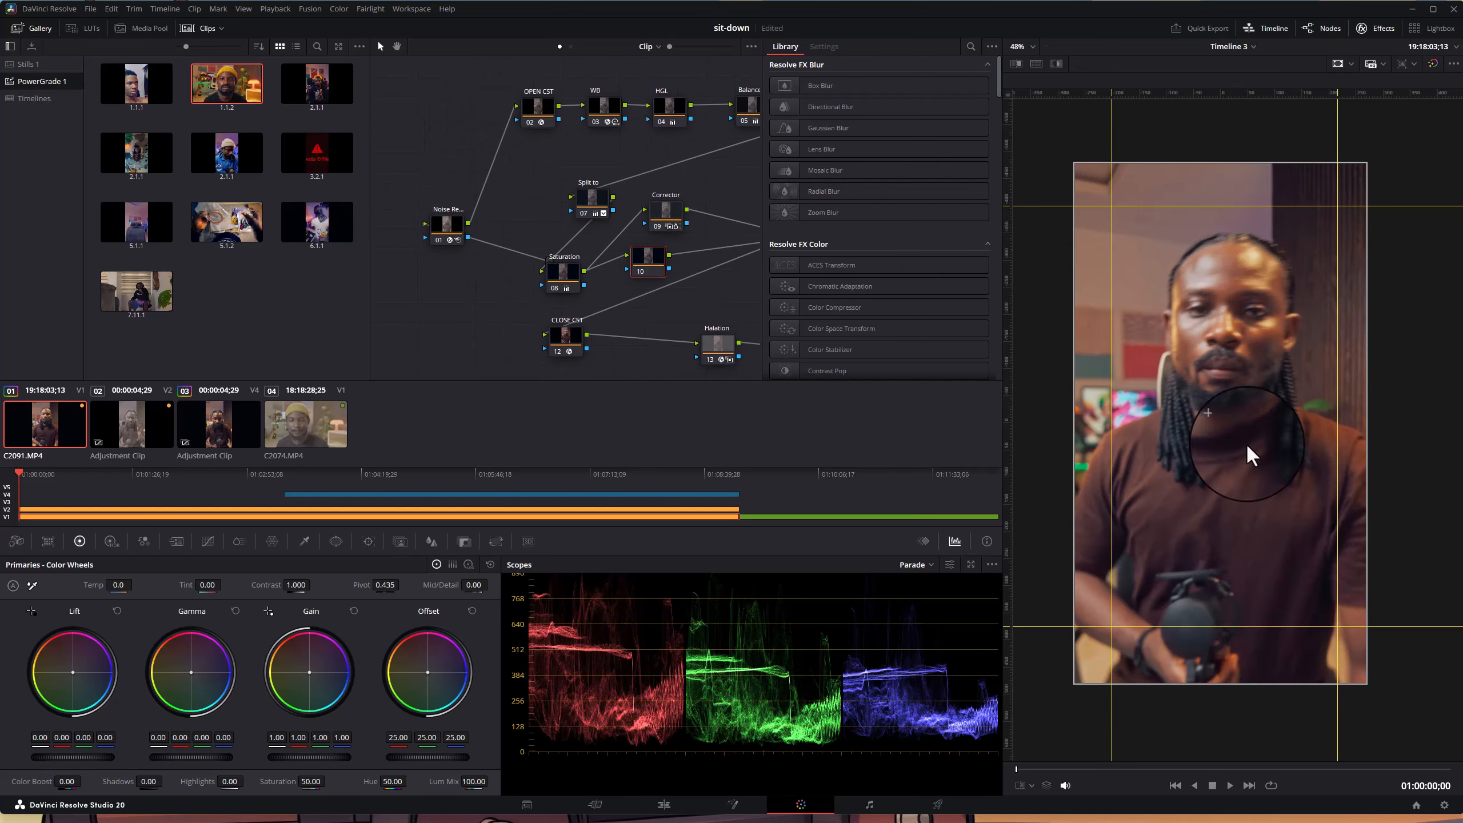
- Toggle the Balance node off and on to compare its effect on the image
drag(576, 151, 543, 156)
click(695, 137)
drag(713, 182, 629, 165)
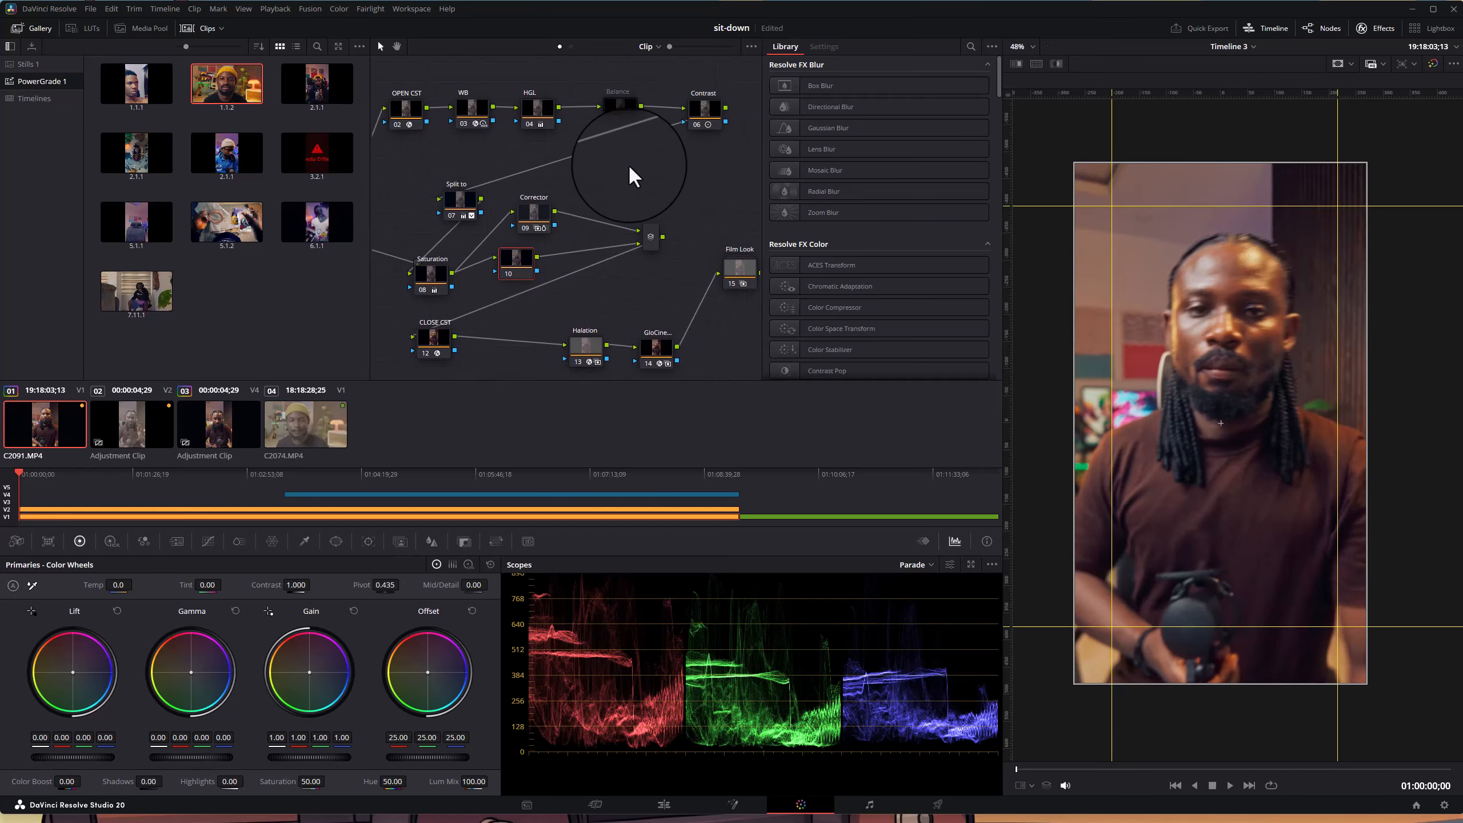
click(613, 103)
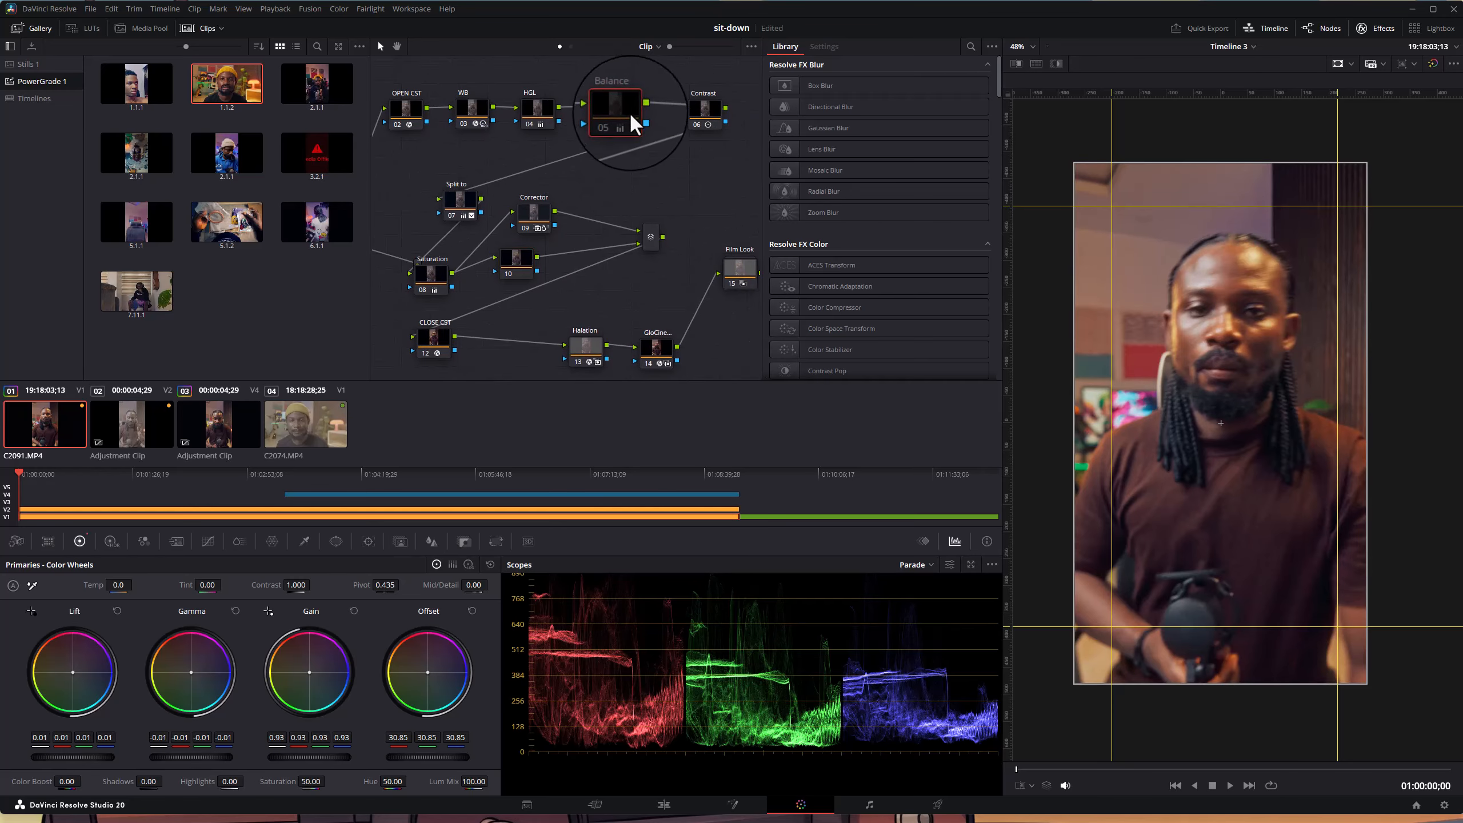
right_click(625, 114)
click(621, 113)
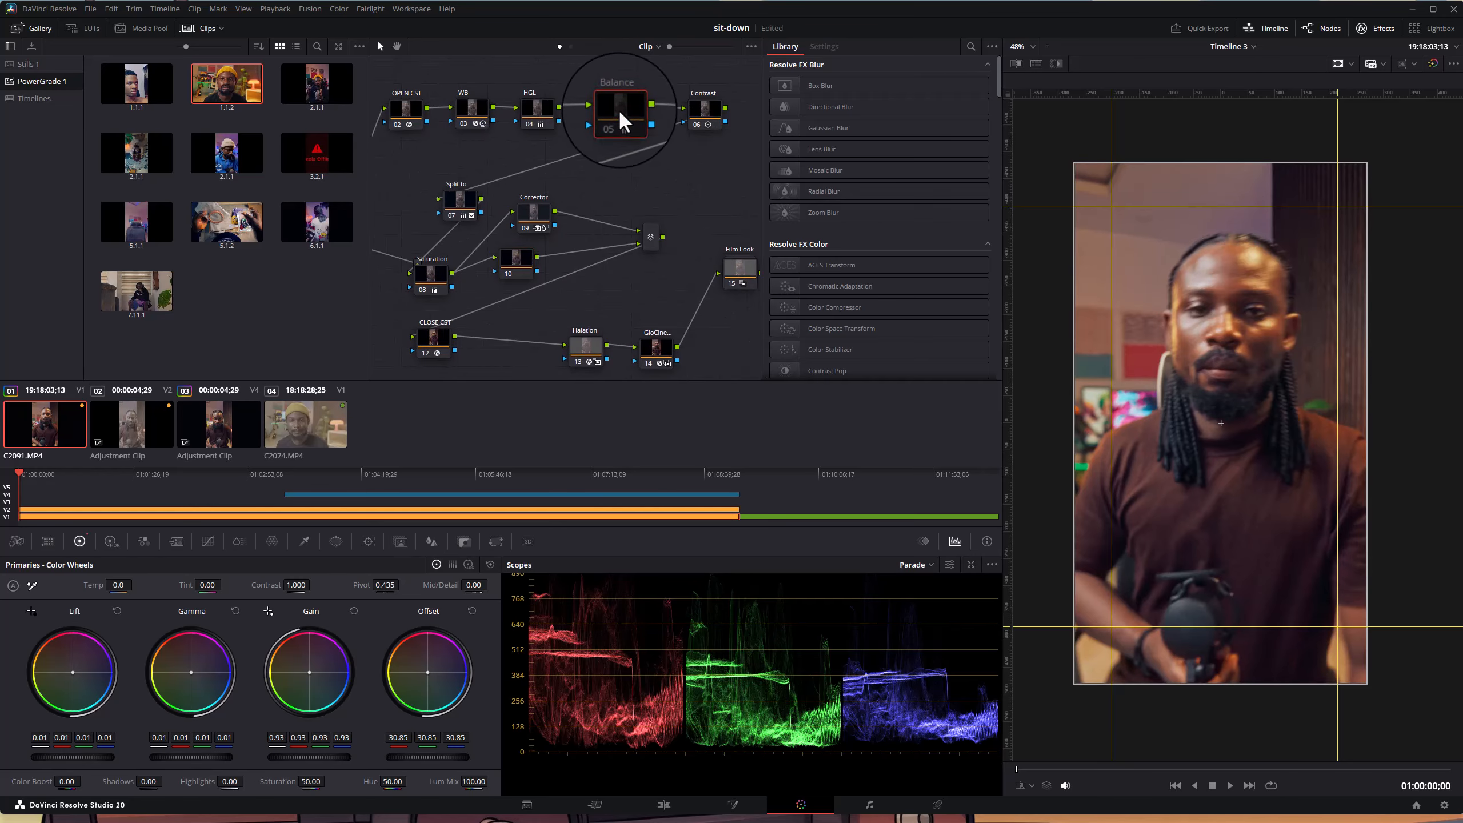
- Rearrange the node graph by repositioning the Contrast, Saturation and Noise Reduction nodes
click(706, 109)
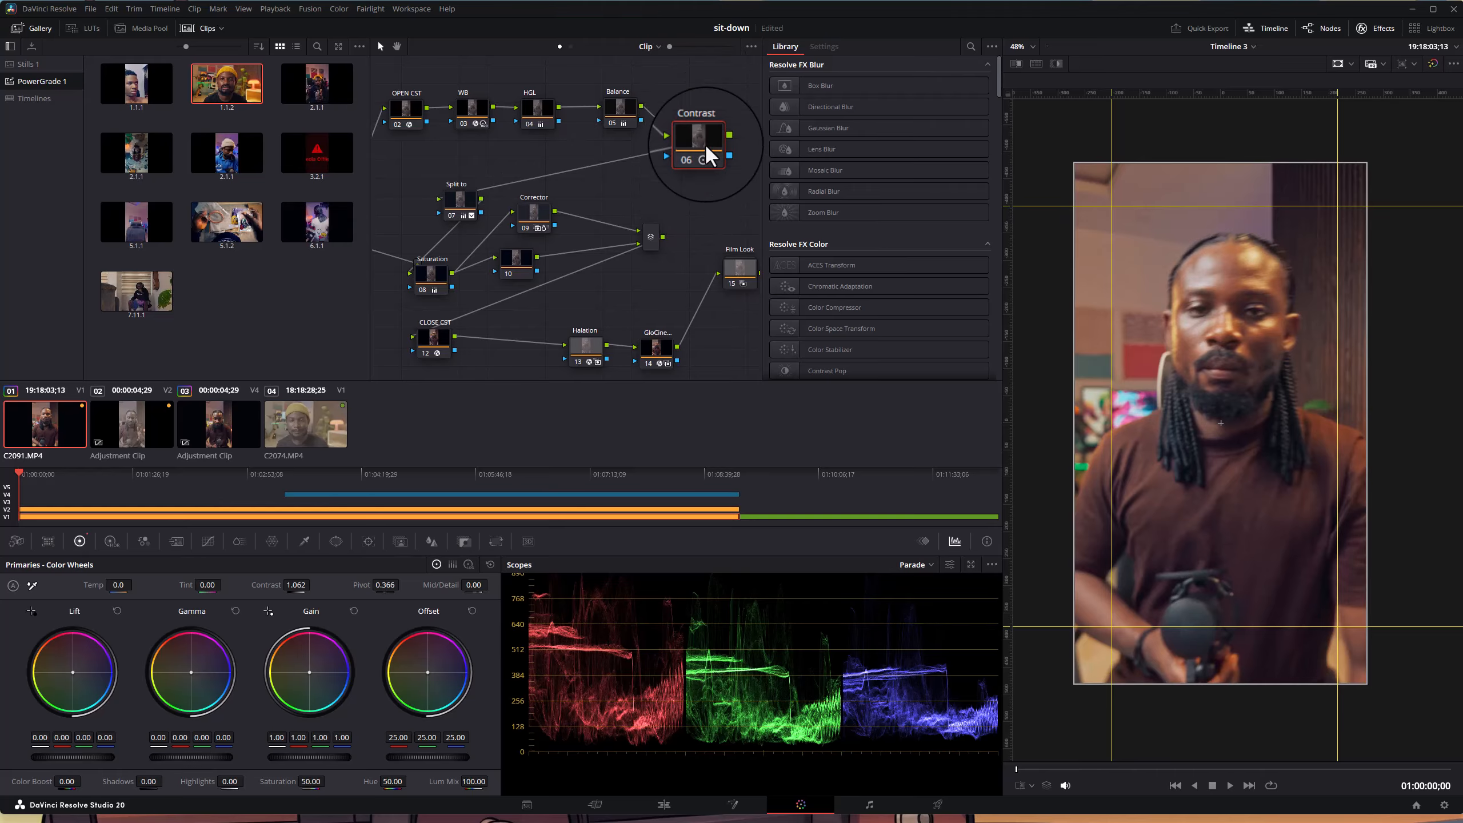
drag(526, 191, 582, 176)
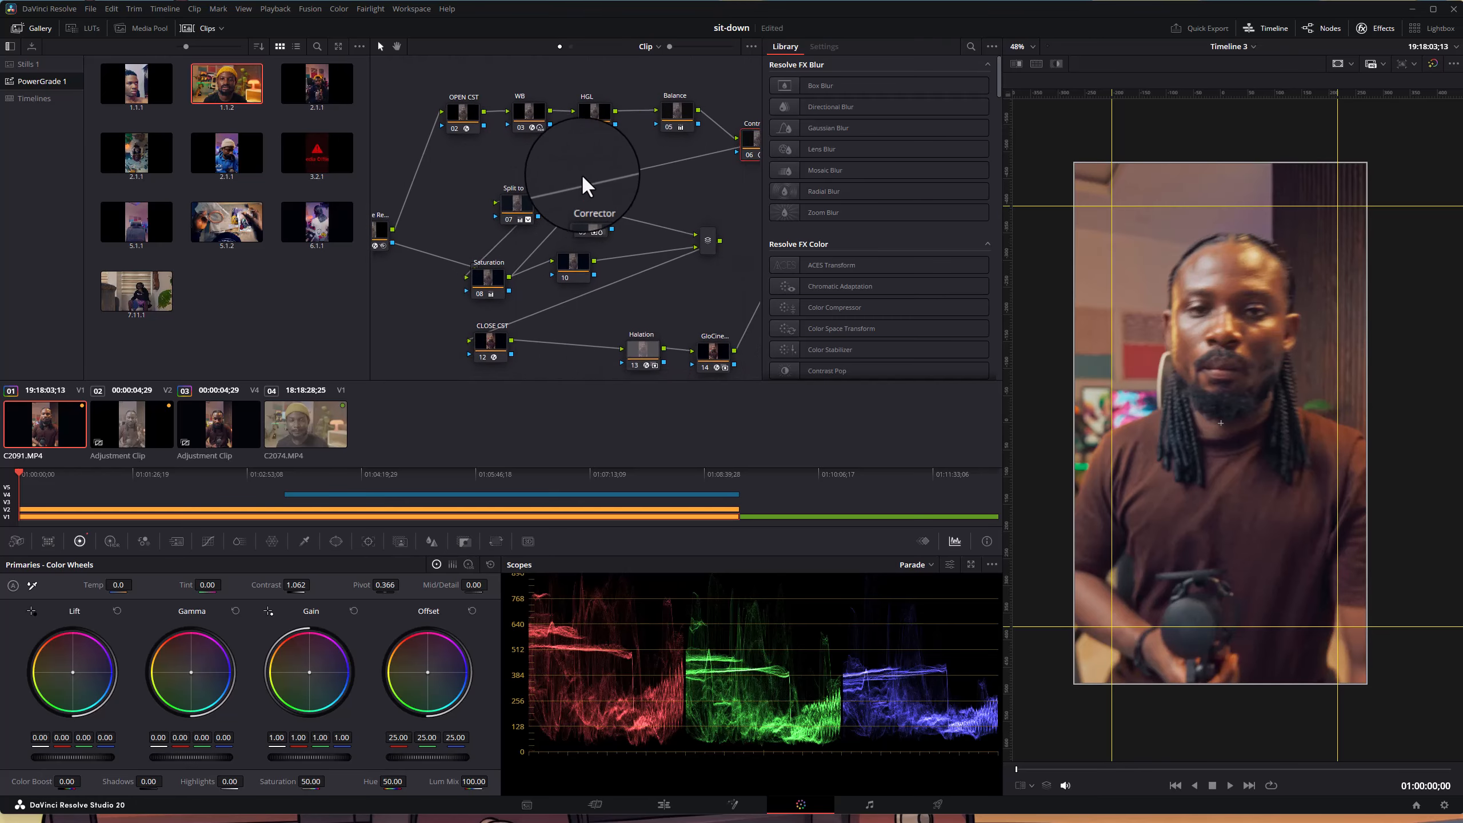
drag(407, 215, 405, 266)
click(550, 281)
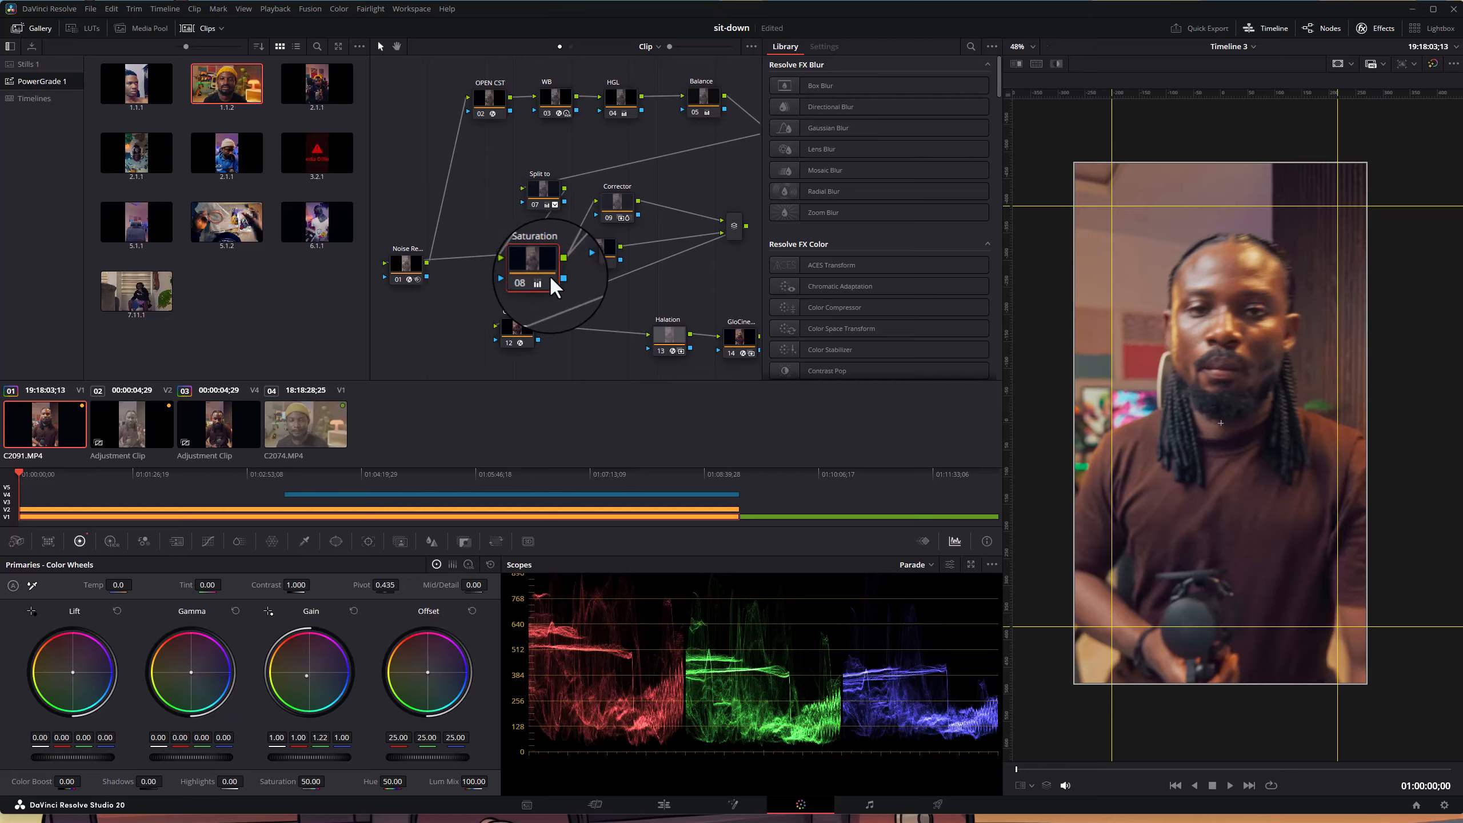
drag(551, 276, 563, 254)
drag(406, 274, 480, 199)
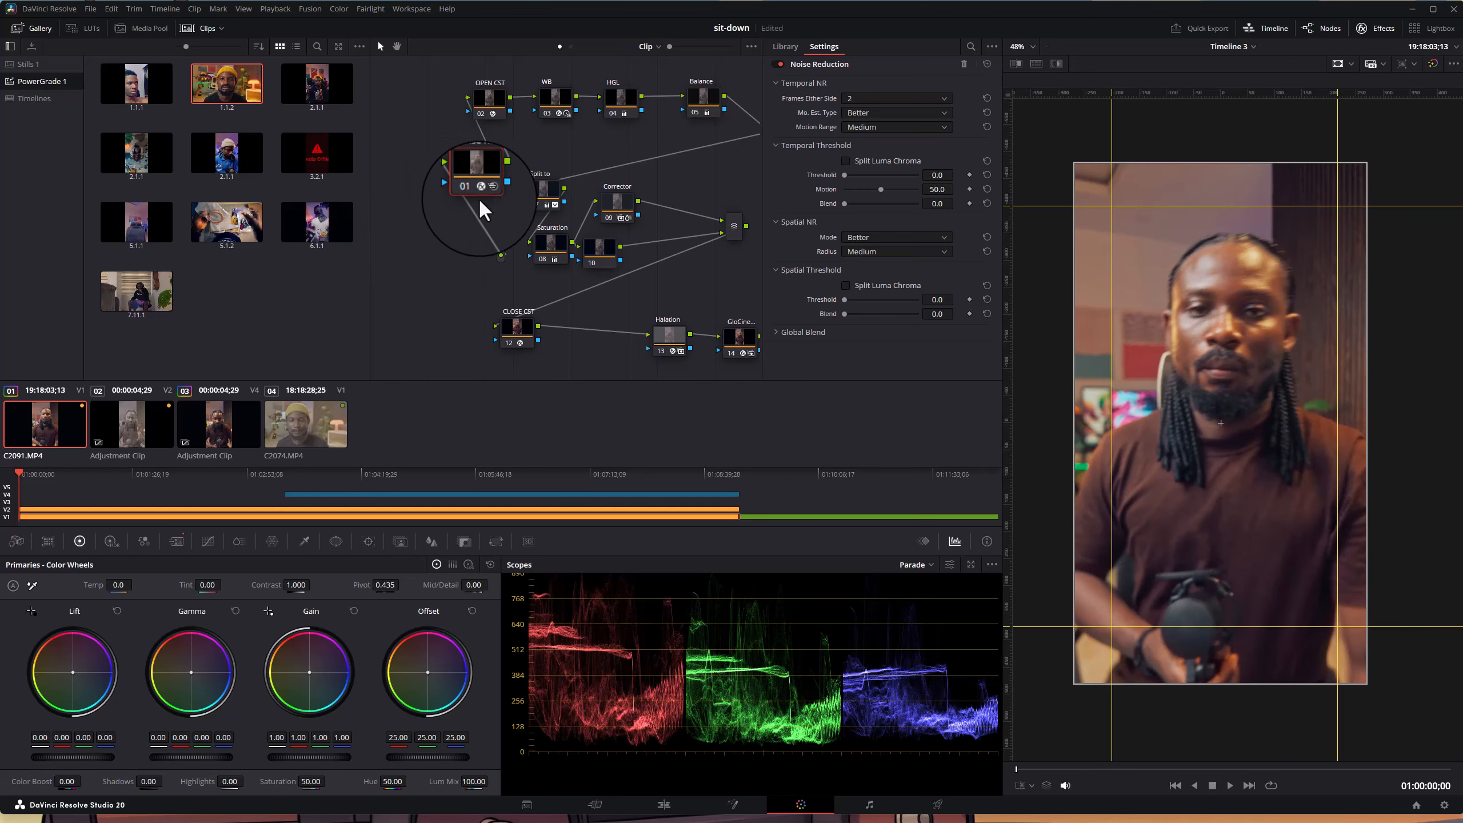
drag(500, 255, 422, 196)
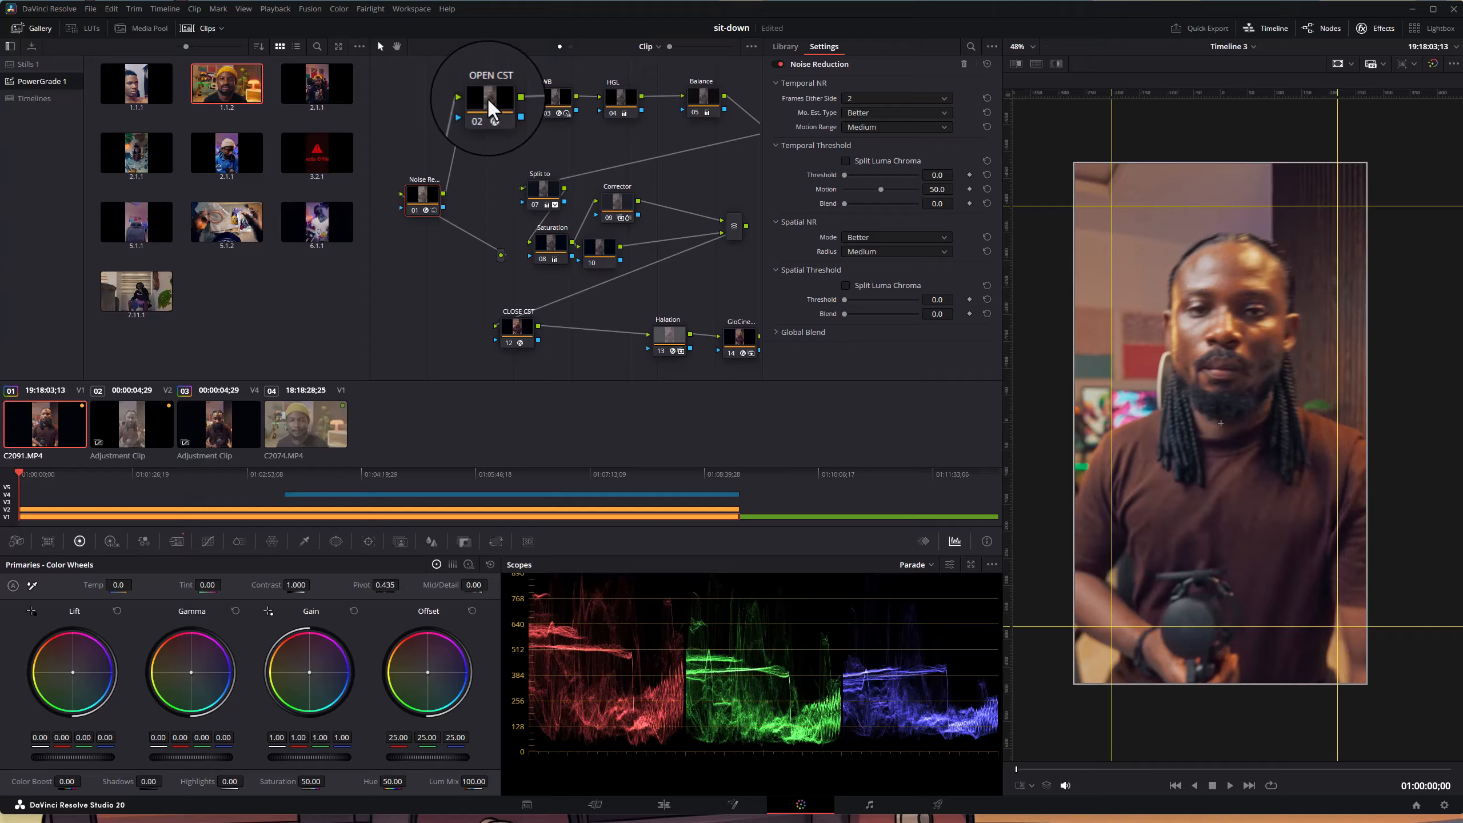
- Examine the Split to and Contrast nodes and the OPEN CST node's Color Space Transform settings
mouse_move(490, 110)
mouse_down()
mouse_move(452, 113)
mouse_move(496, 101)
mouse_move(488, 116)
mouse_move(471, 105)
mouse_move(489, 102)
mouse_move(458, 136)
mouse_move(501, 98)
mouse_move(509, 124)
mouse_up()
click(534, 184)
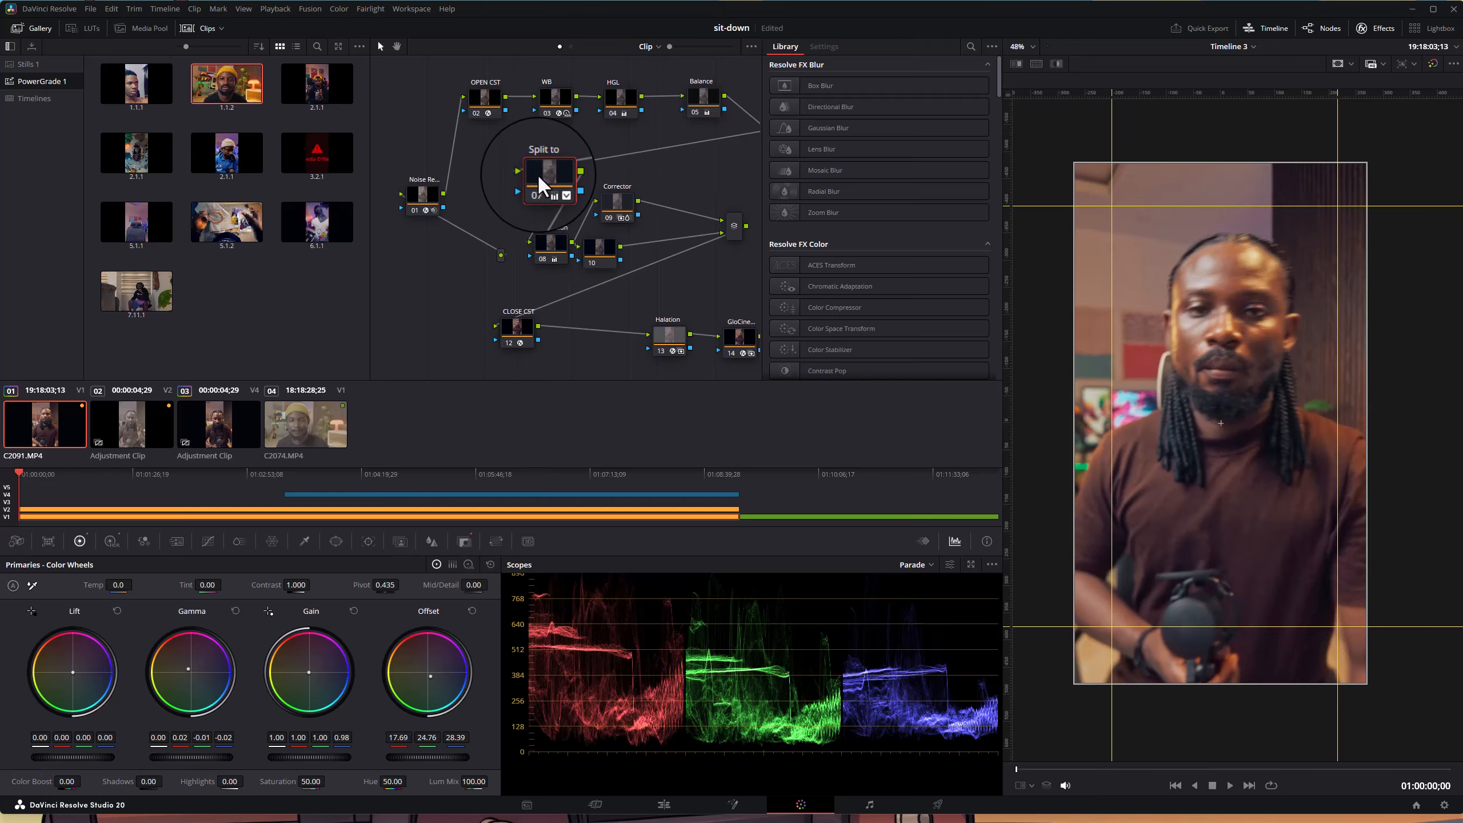
click(492, 107)
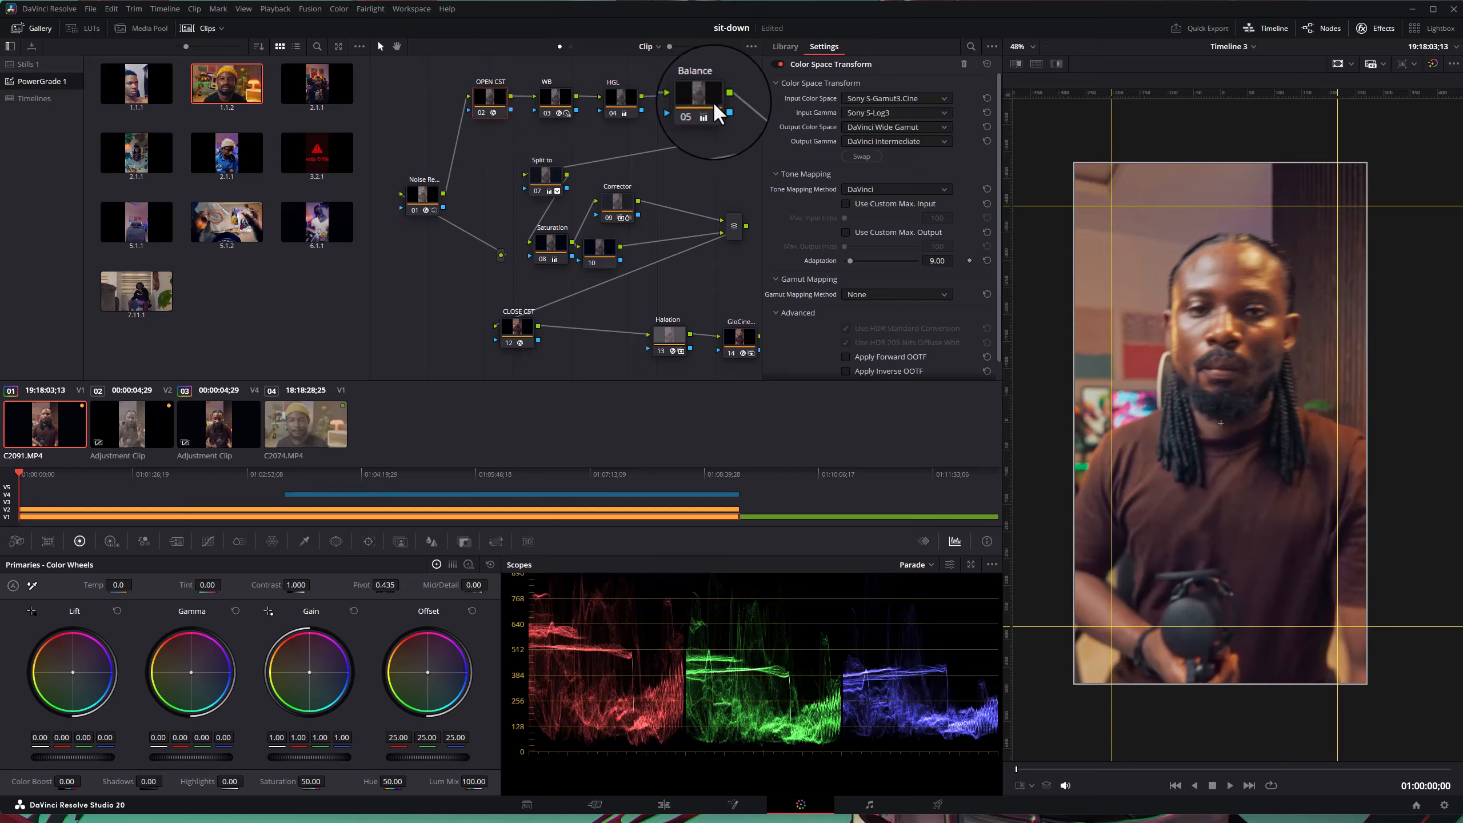
drag(641, 202, 585, 206)
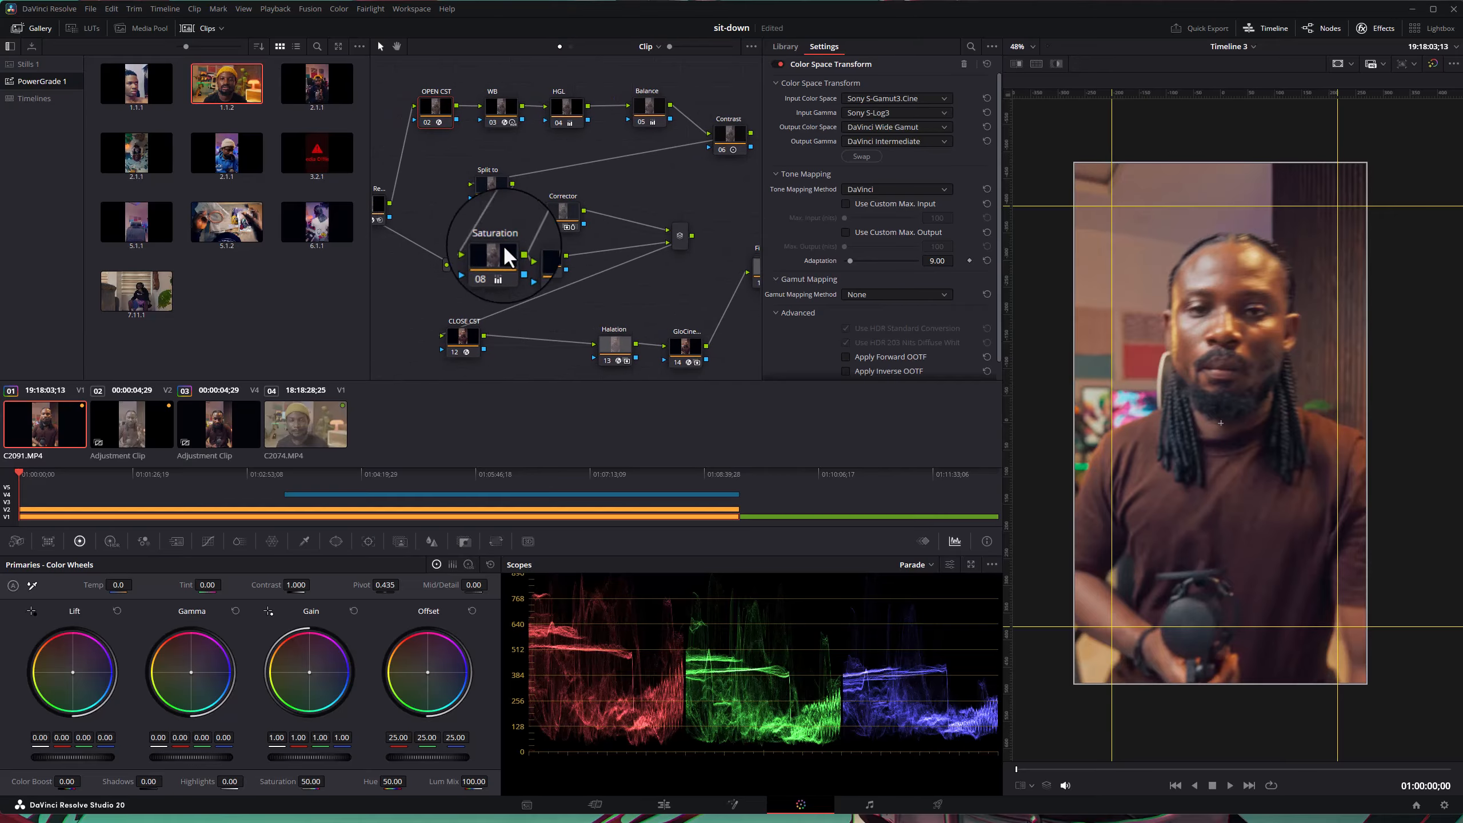
click(727, 134)
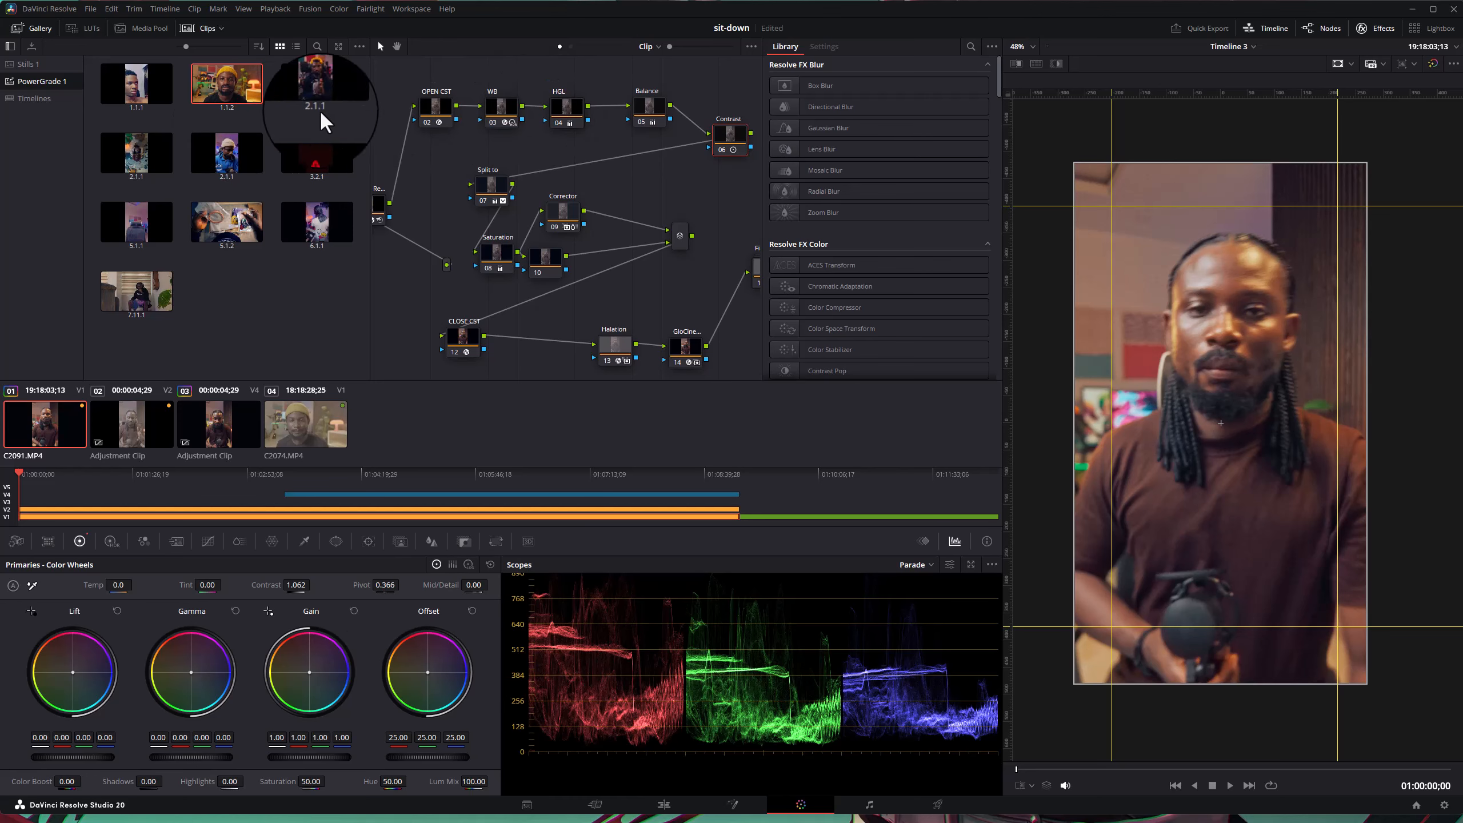
double_click(269, 110)
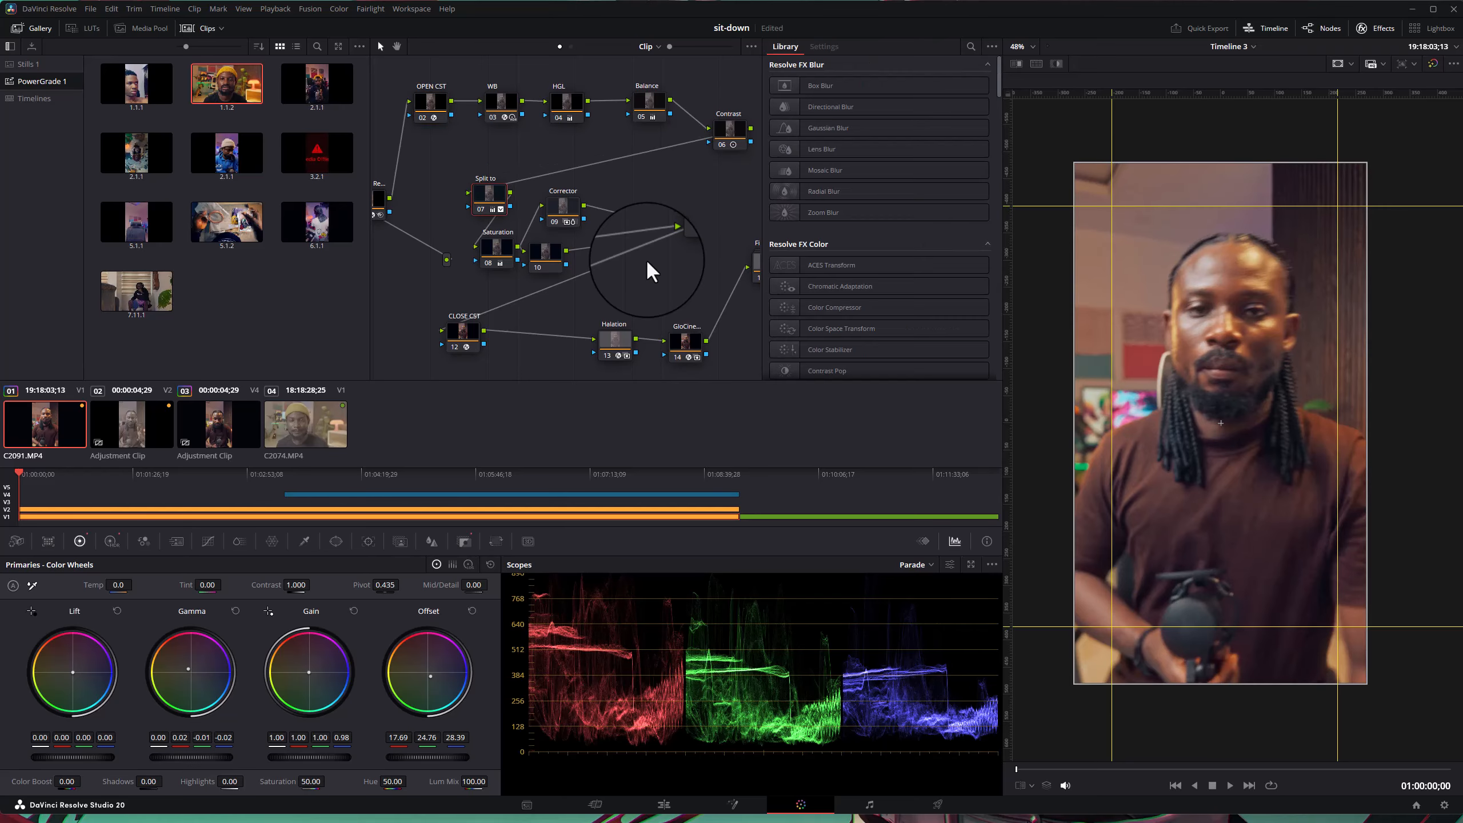
- Undo the node rearrangement, the node deletion and the applied PowerGrade, going back to the single-node grade
key(ctrl+z)
key(ctrl+z)
key(ctrl+z)
key(ctrl+z)
key(ctrl+z)
key(ctrl+z)
key(ctrl+z)
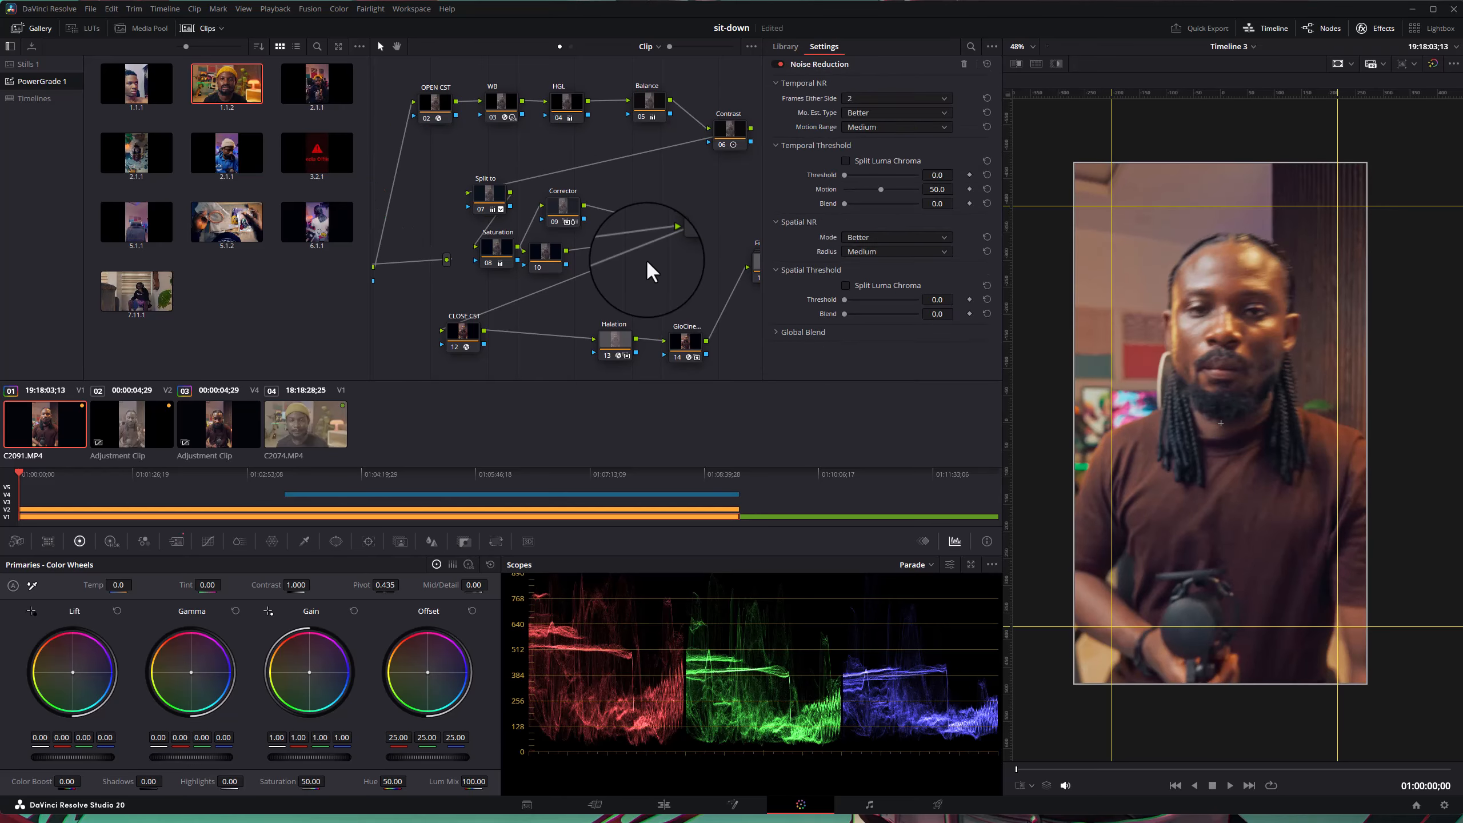
key(ctrl+z)
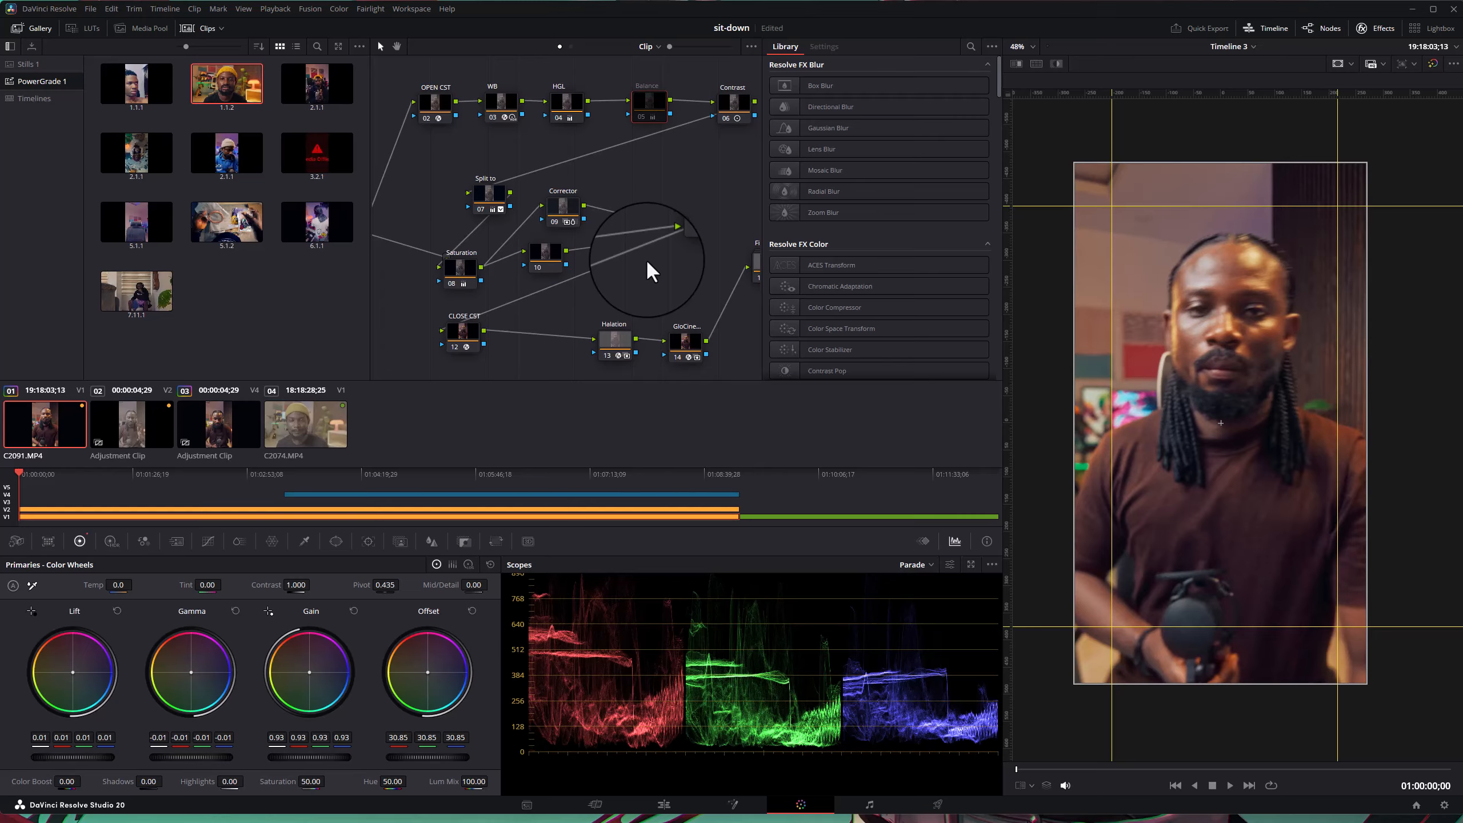
key(ctrl+z)
key(ctrl+z)
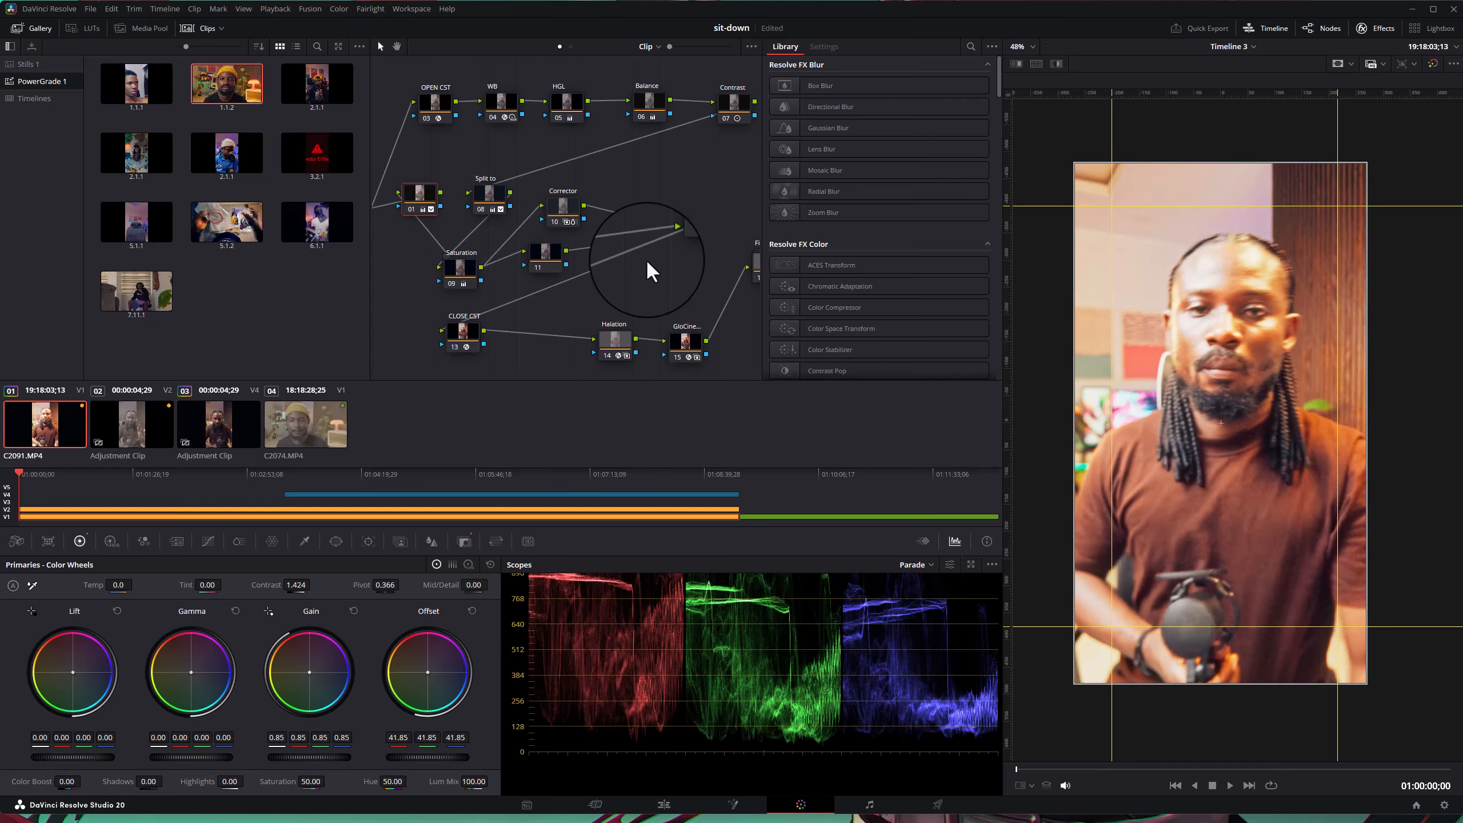
key(ctrl+z)
key(ctrl+z)
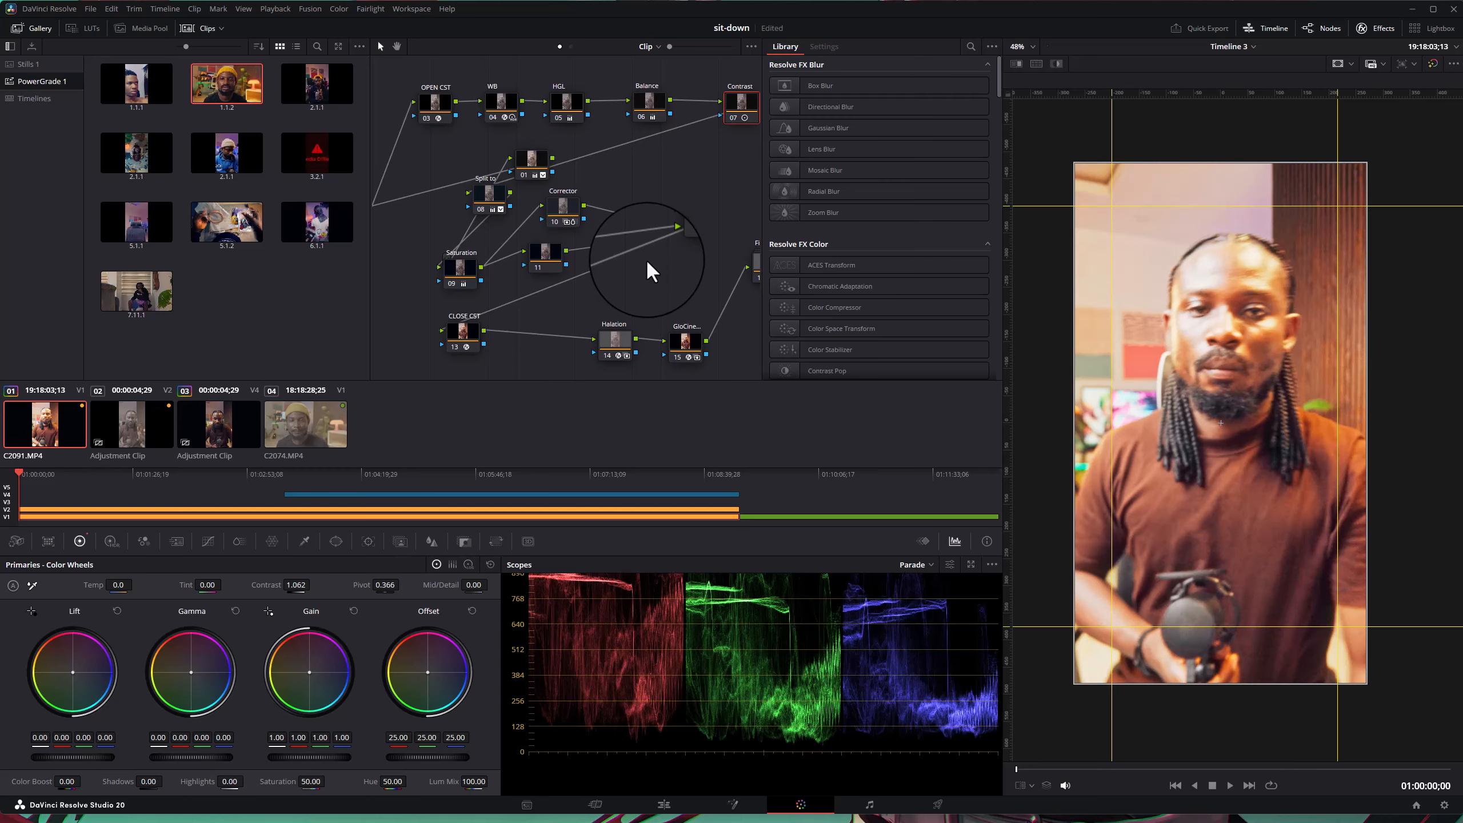
key(ctrl+z)
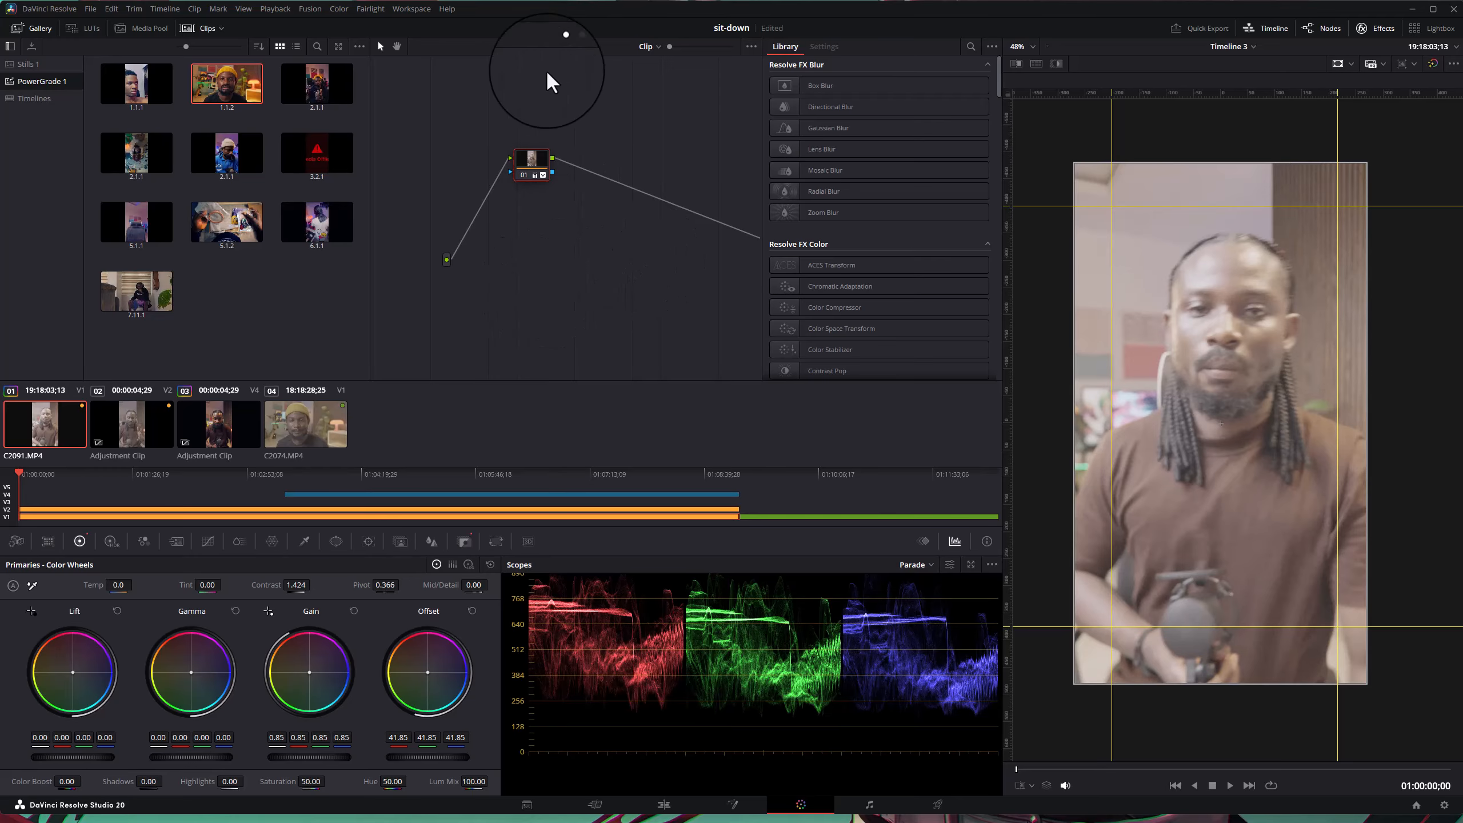
- Reset the grade of node 01 and lower its midtone detail to -100
right_click(532, 159)
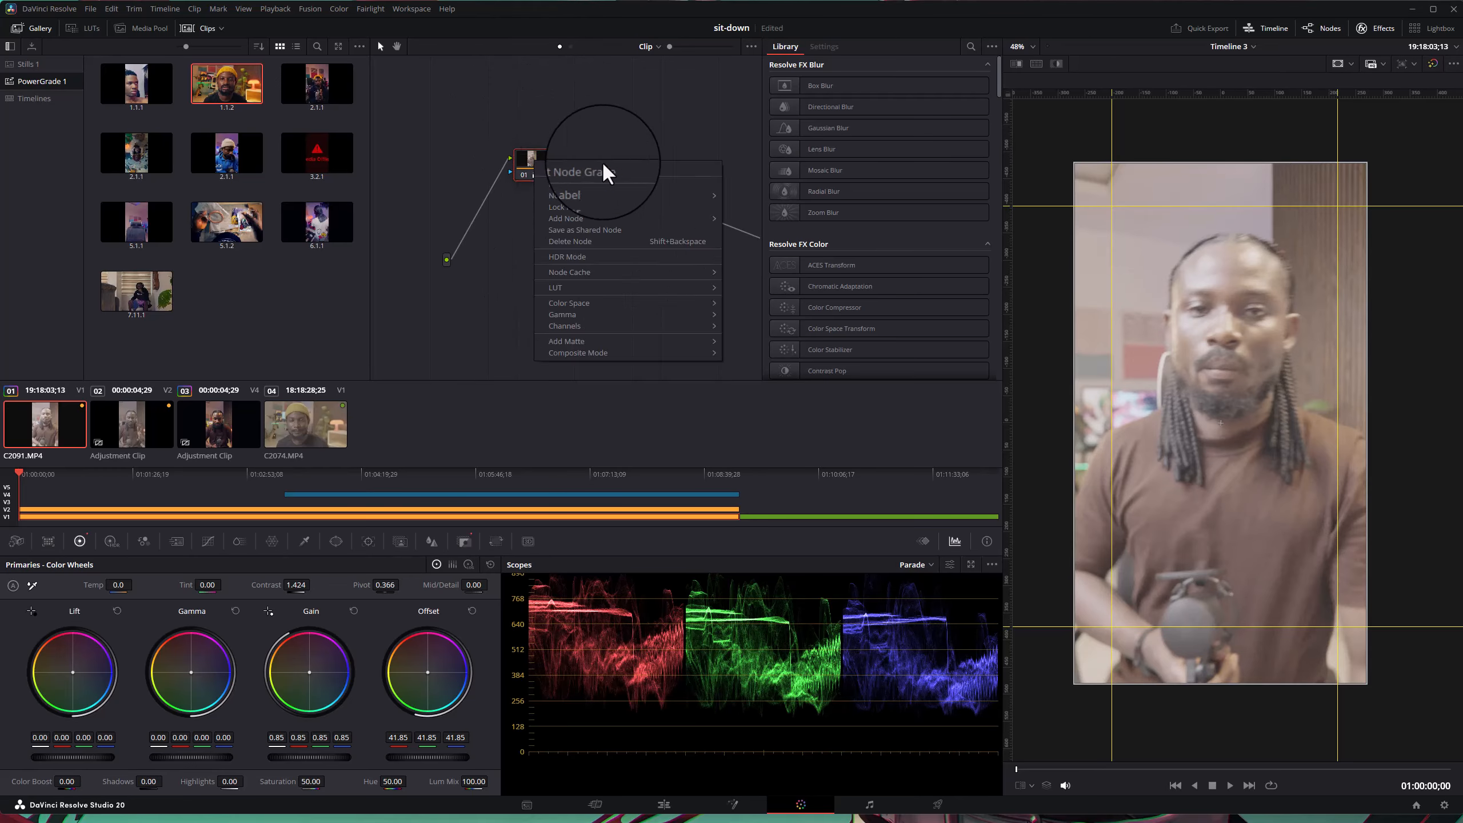
click(609, 167)
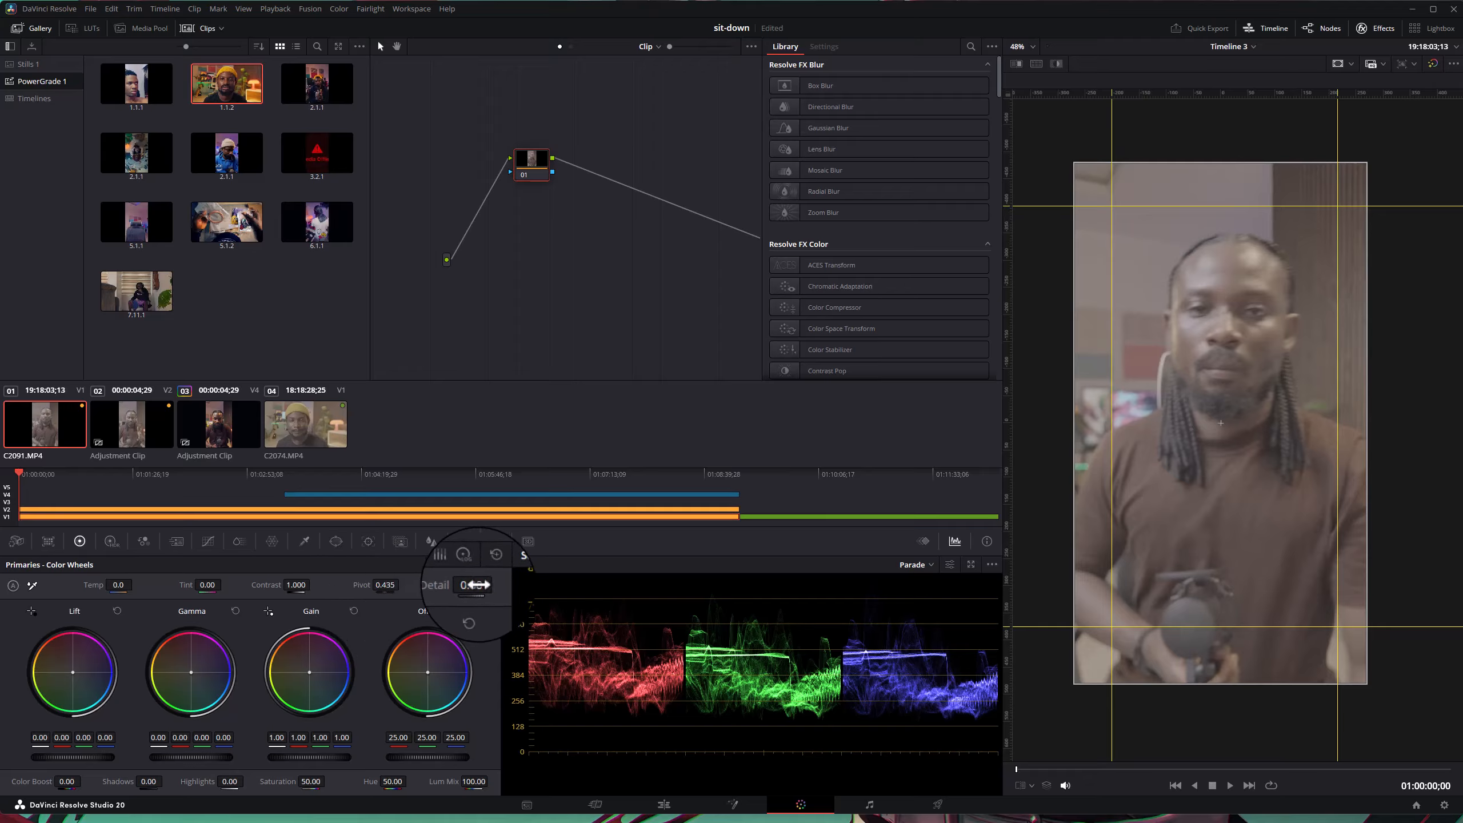
drag(473, 585, 1446, 737)
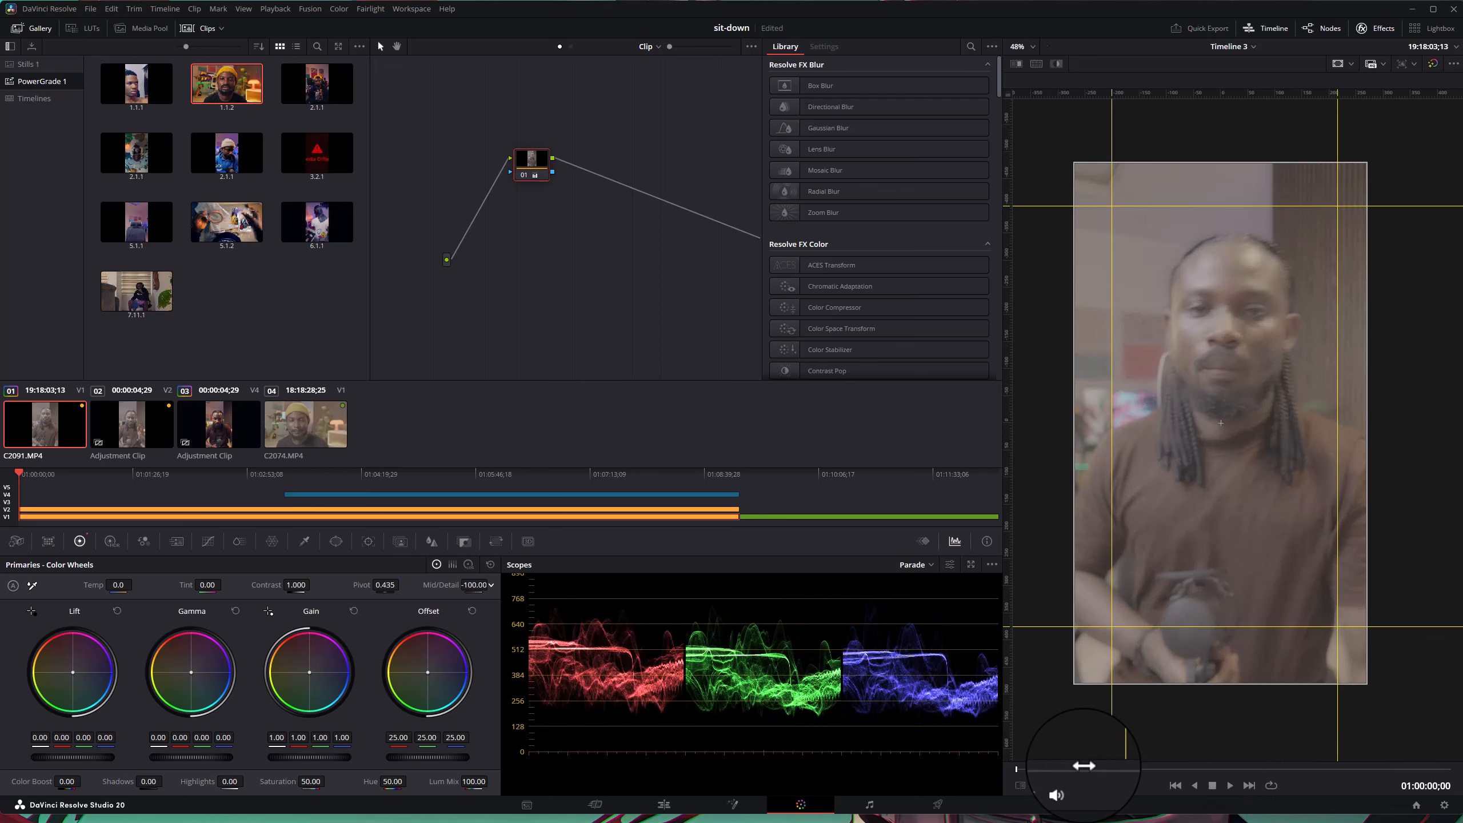
- Raise the midtone detail of node 01 to 100 and set it back to 0
drag(1456, 792, 954, 792)
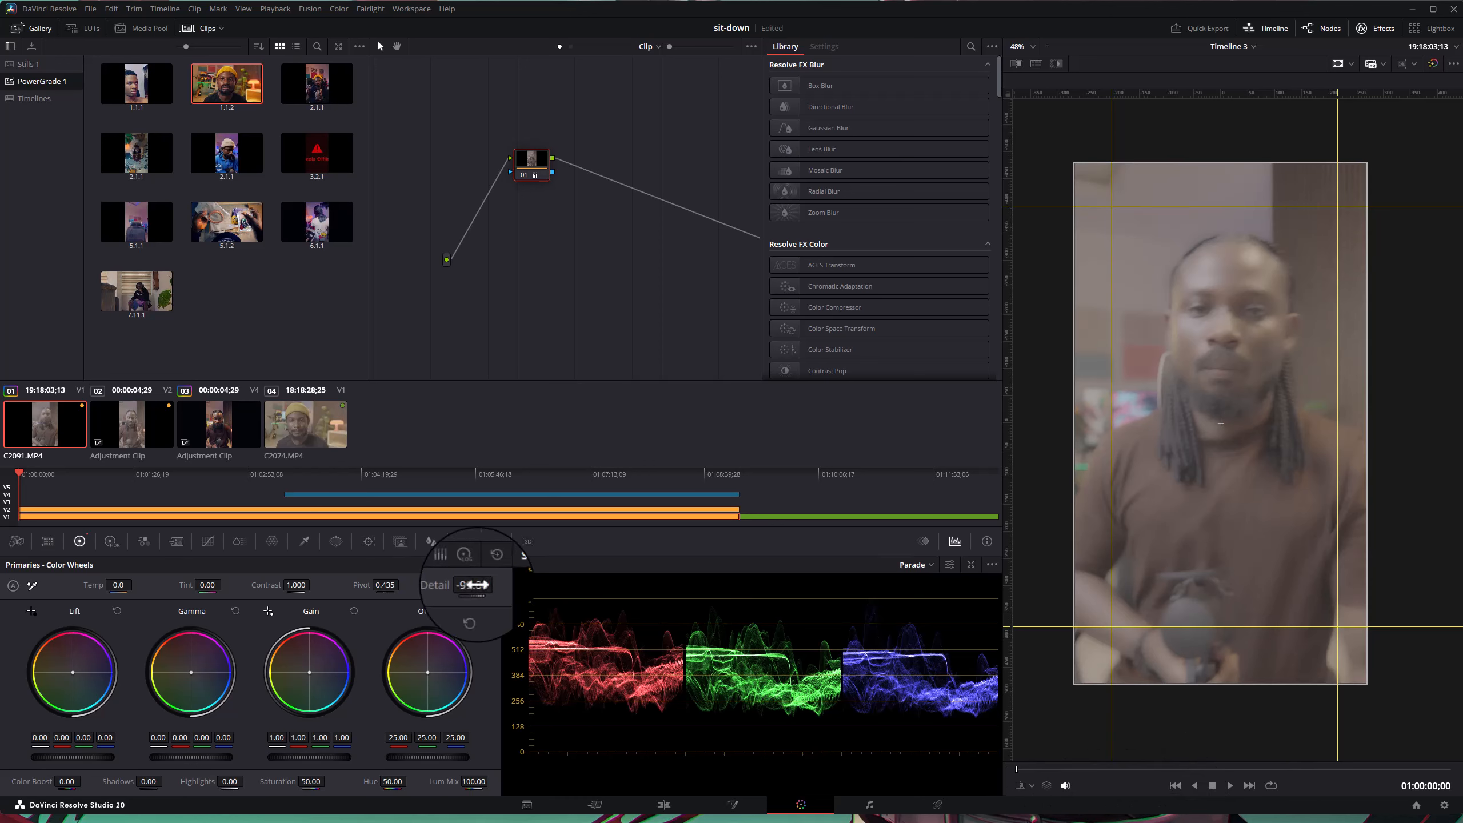
drag(472, 585, 1378, 628)
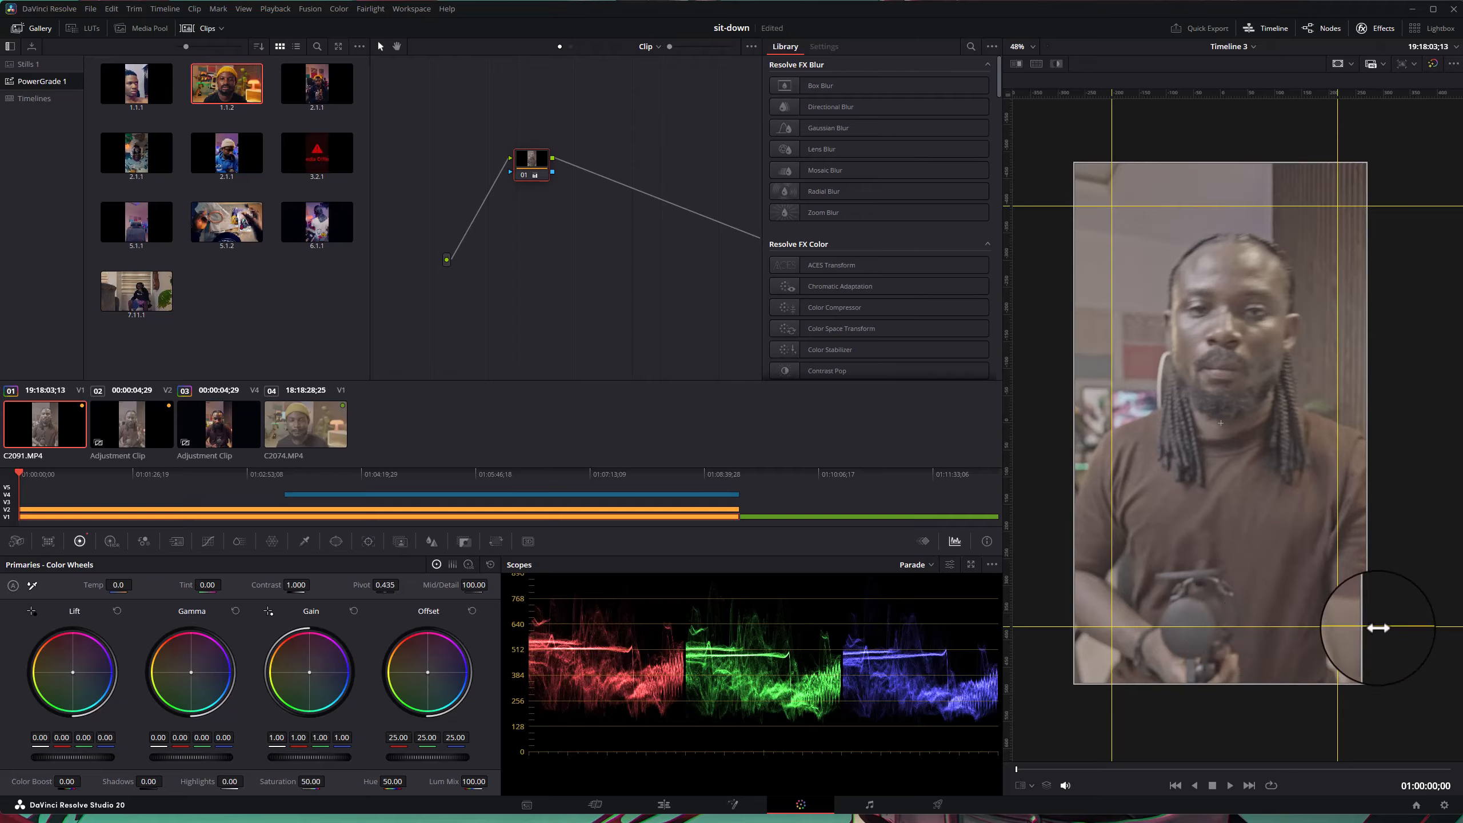
click(482, 585)
text(0)
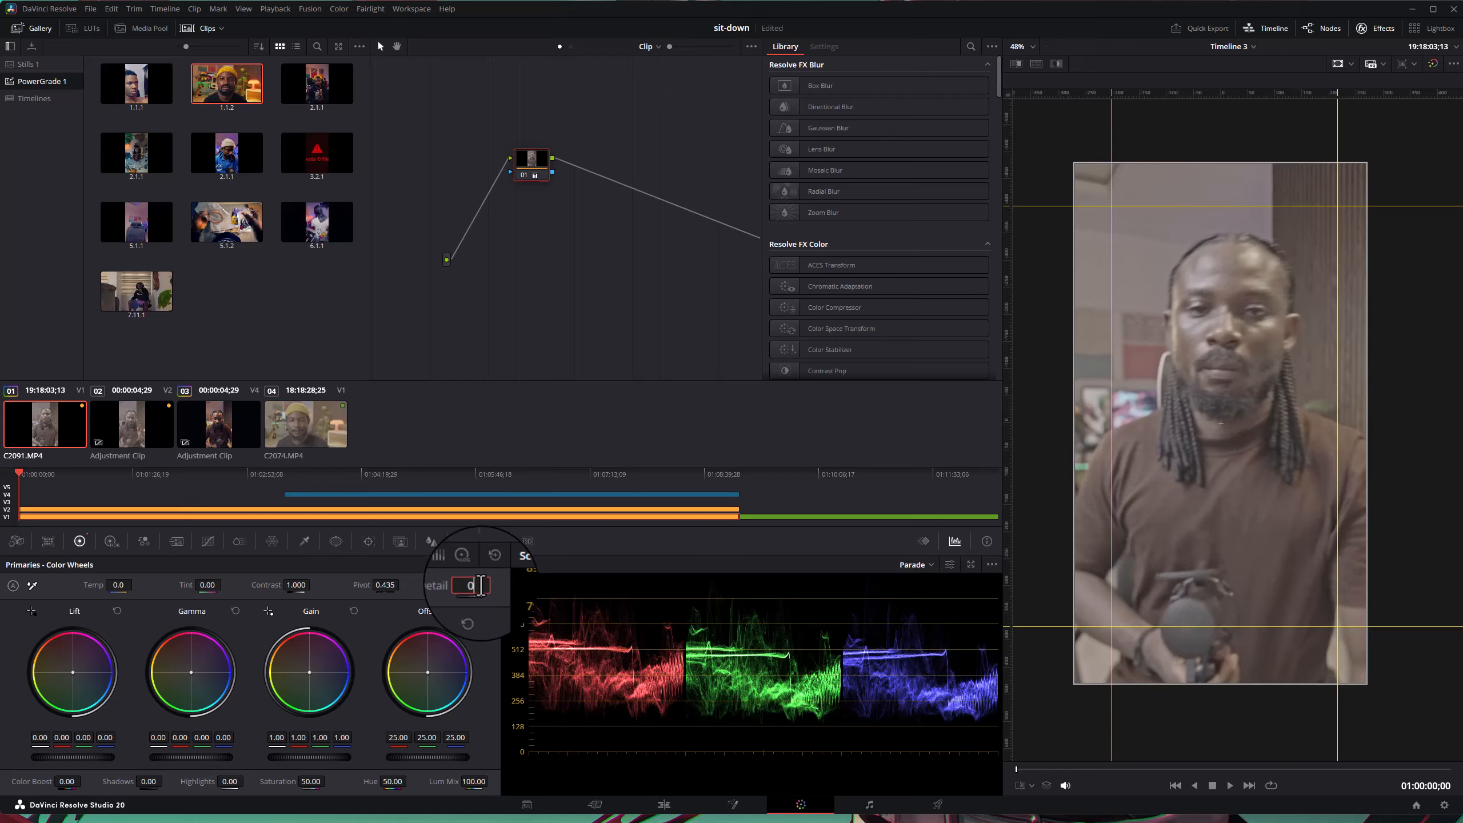
key(Return)
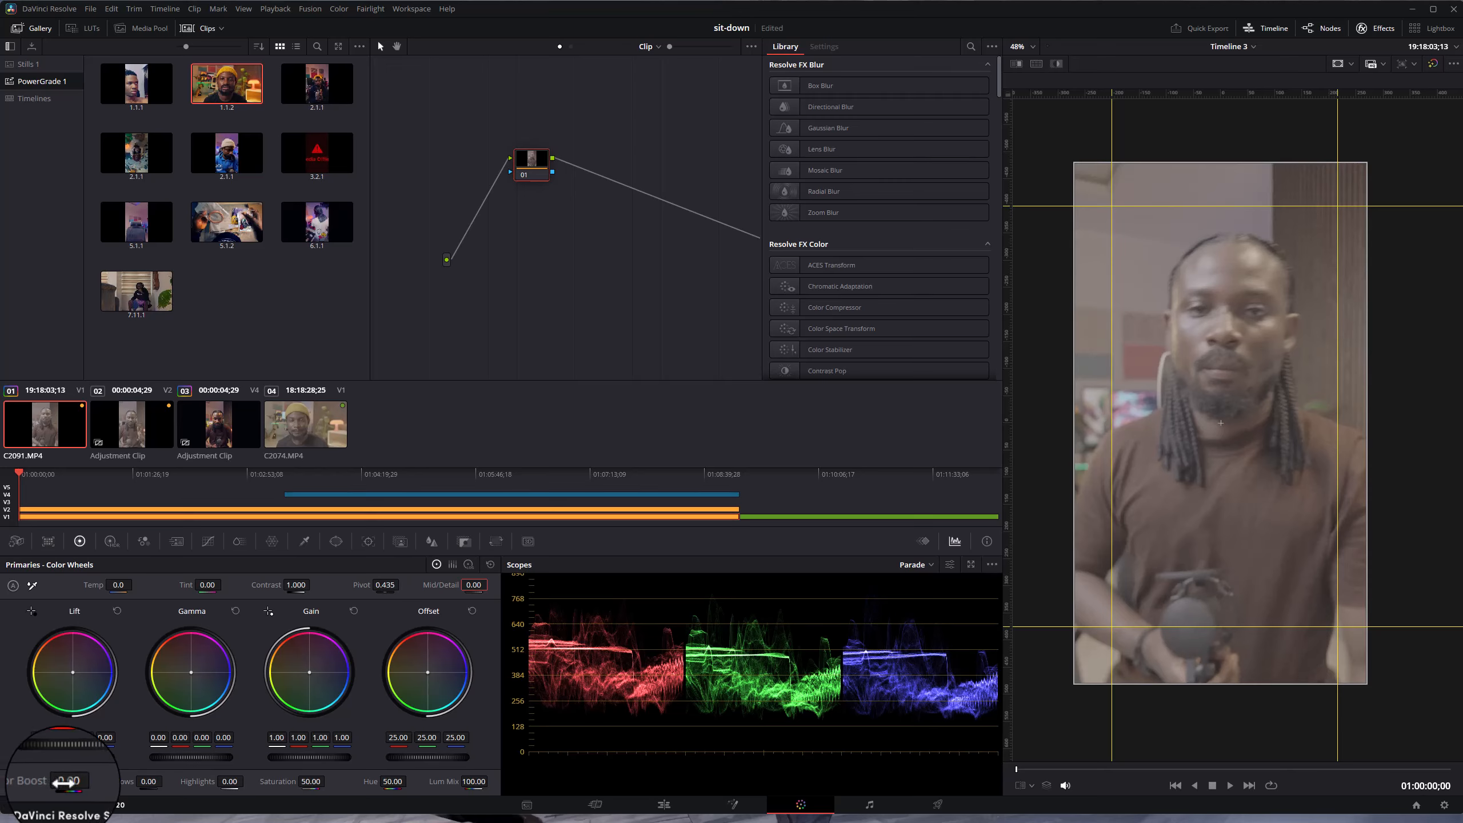
- Raise the Color Boost of node 01 to 79.50, lower it somewhat, and reset the node's grade
drag(55, 782, 132, 782)
drag(267, 790, 1140, 509)
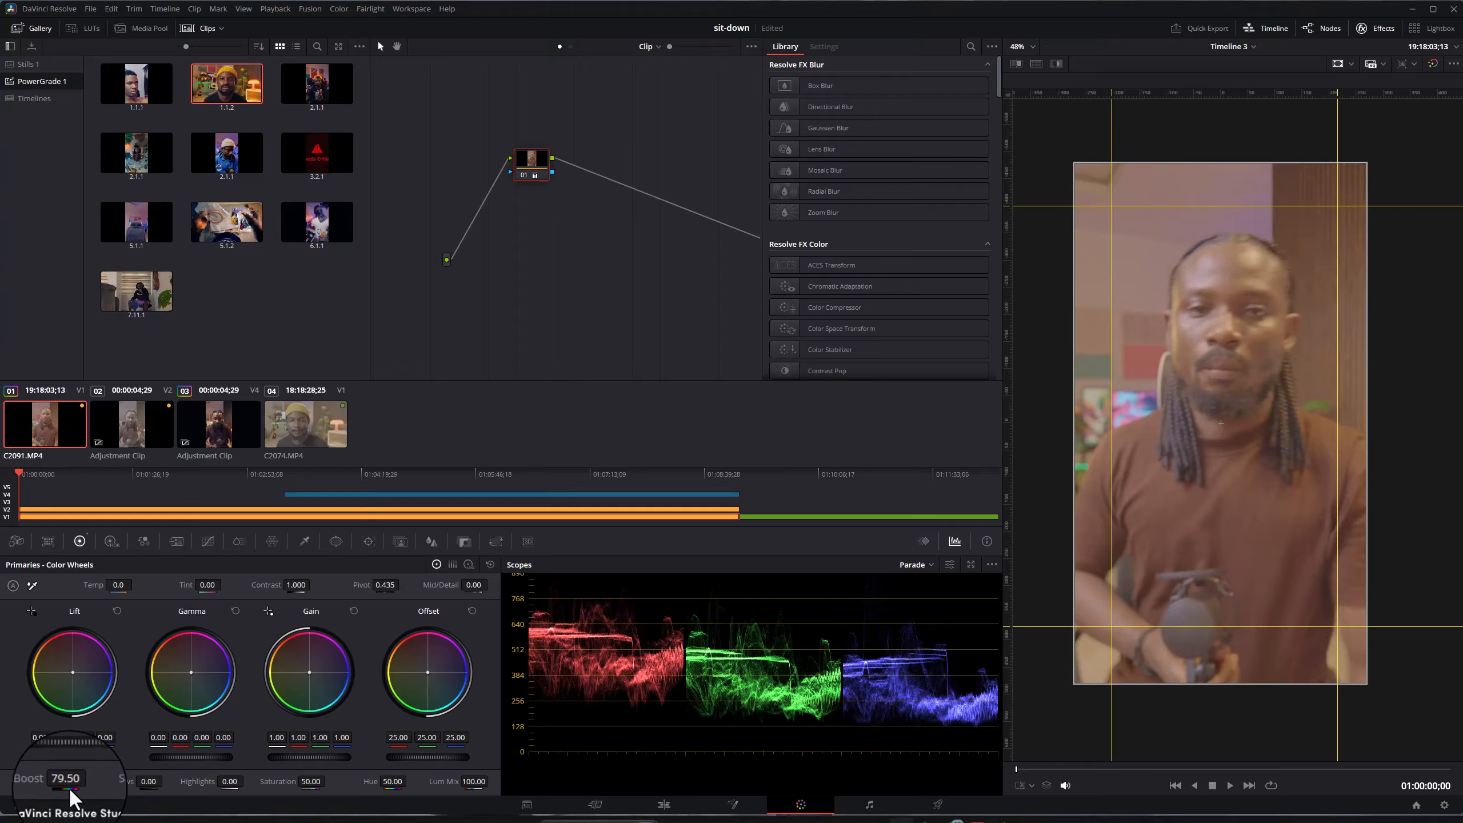
mouse_move(69, 784)
mouse_down()
mouse_move(29, 783)
mouse_move(46, 784)
mouse_up()
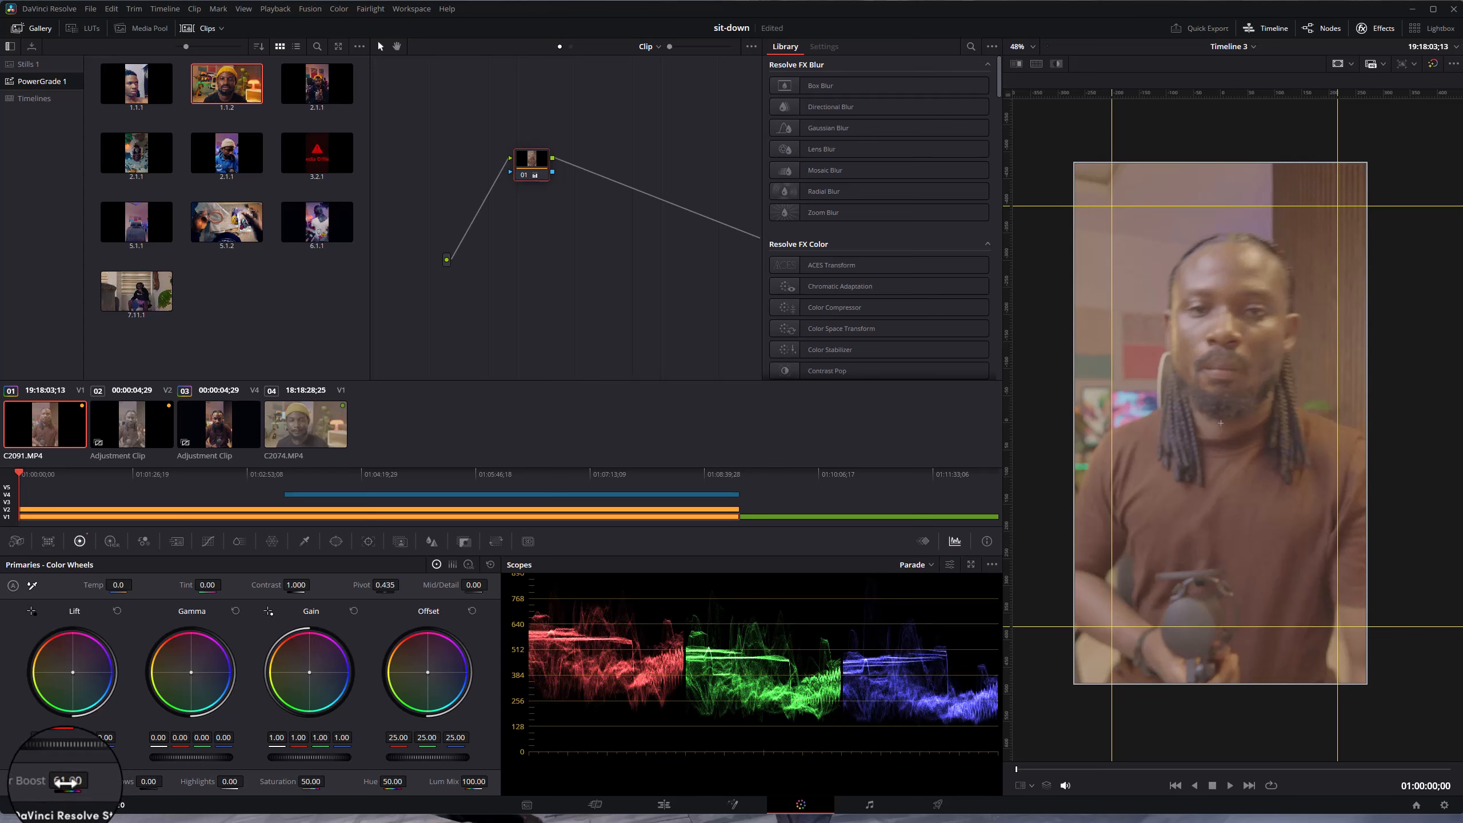
right_click(527, 154)
click(579, 164)
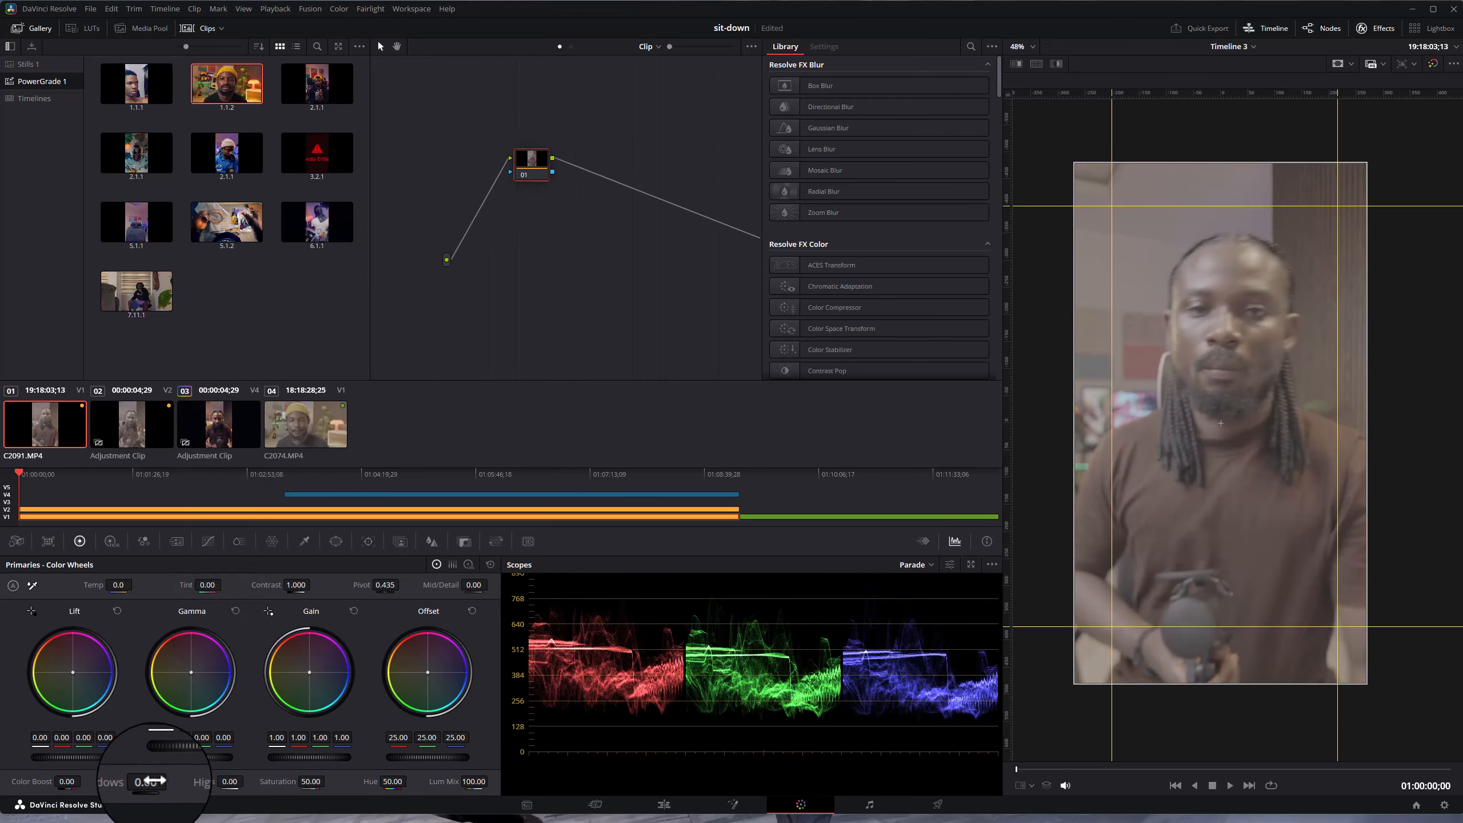
- Lower the Shadows of node 01, raise them to 100, and restore their default value of 0
drag(144, 781, 90, 776)
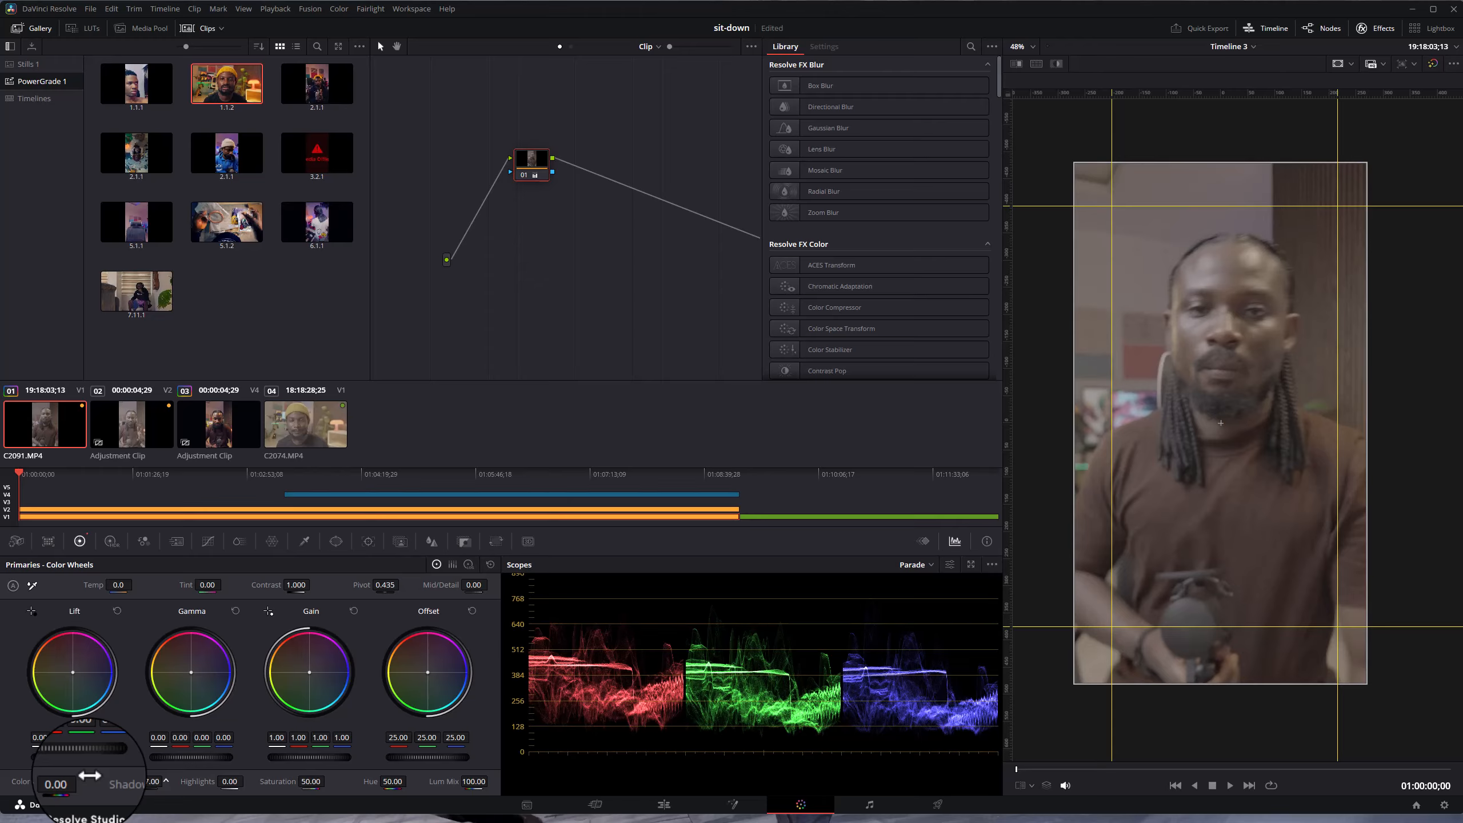
drag(91, 776, 413, 776)
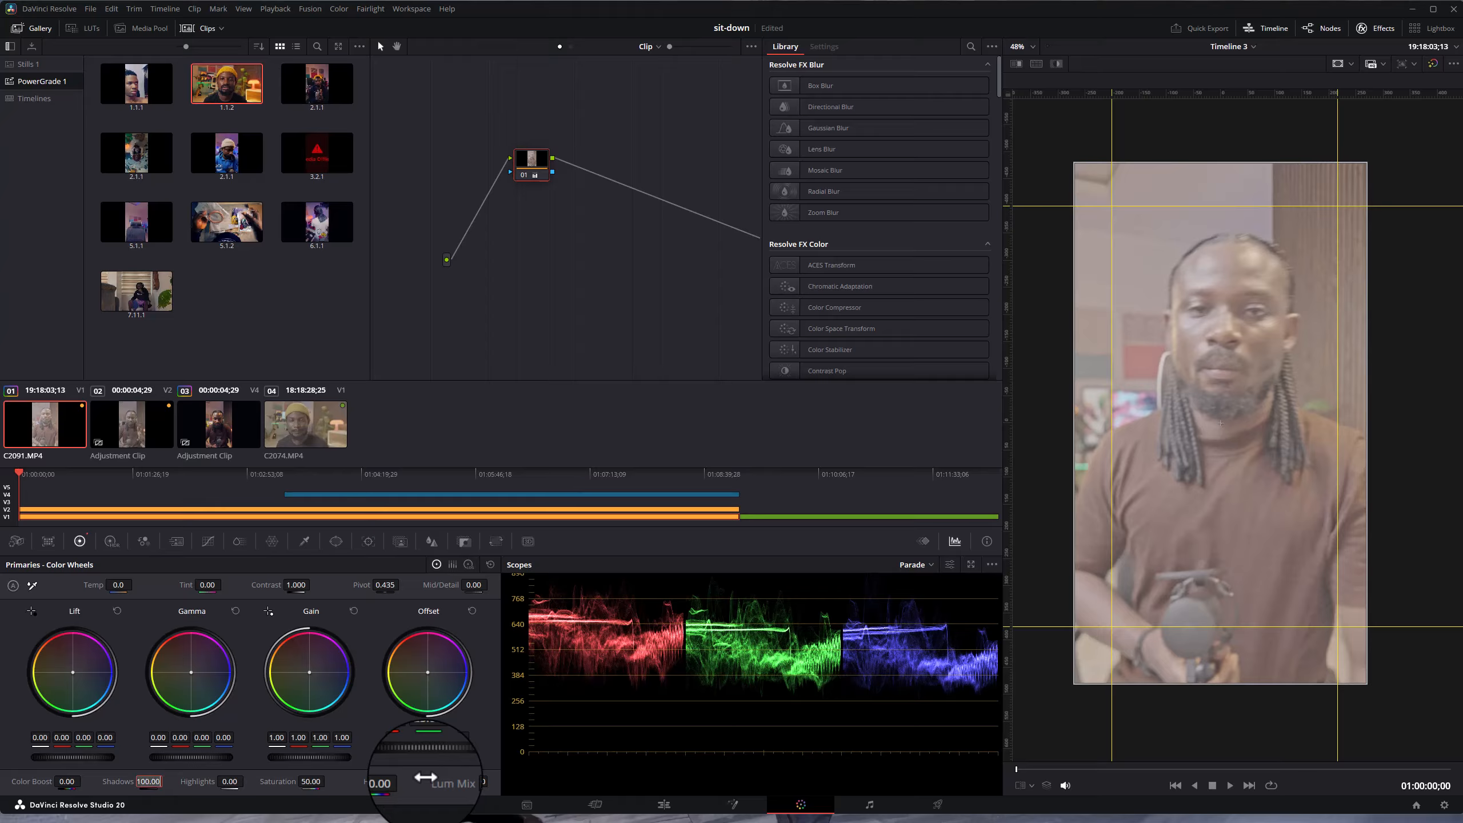
double_click(148, 781)
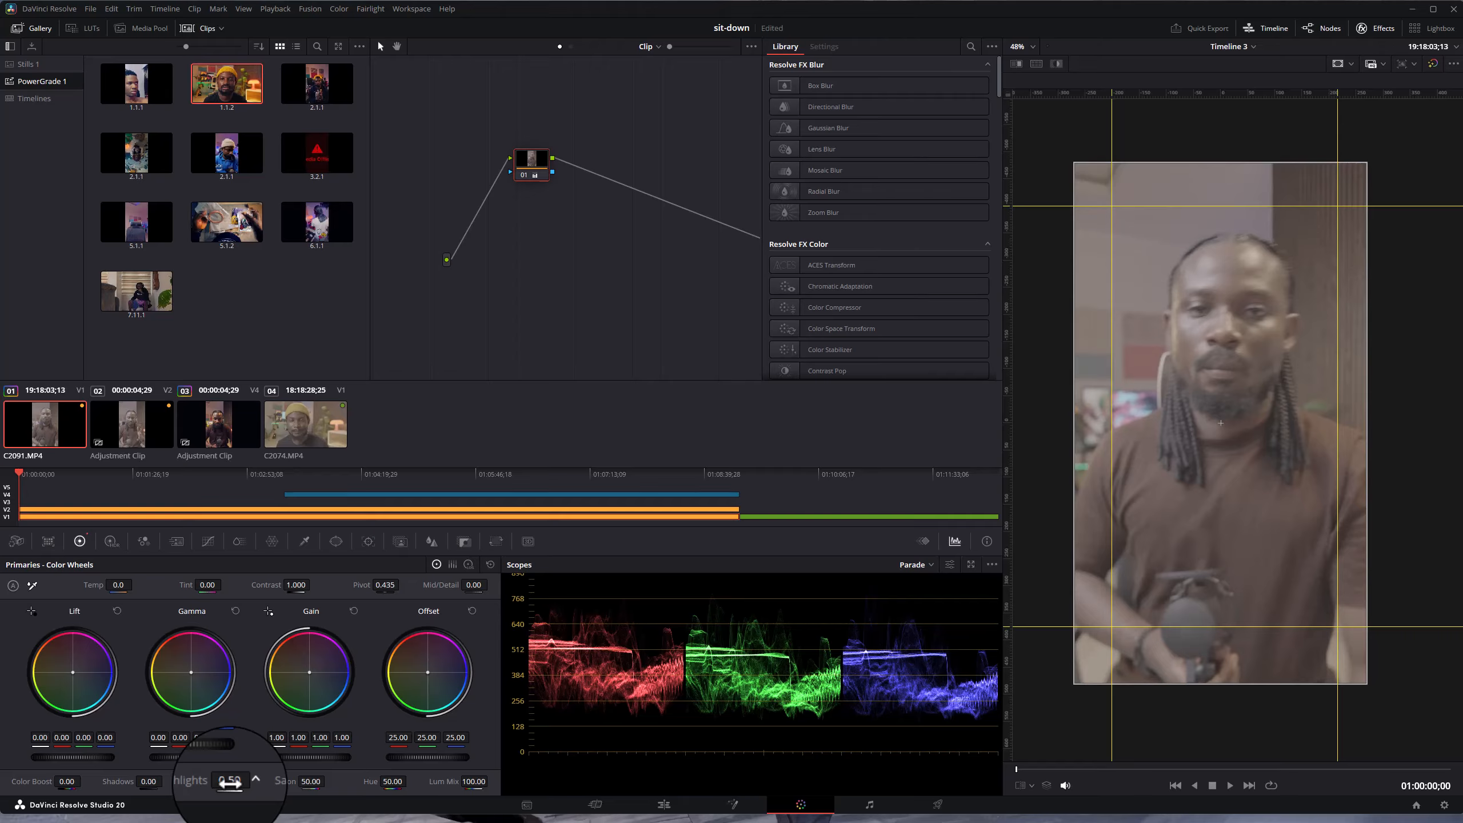
- Vary the Highlights of node 01 down to about -46 and set them back to 0
drag(270, 781, 588, 795)
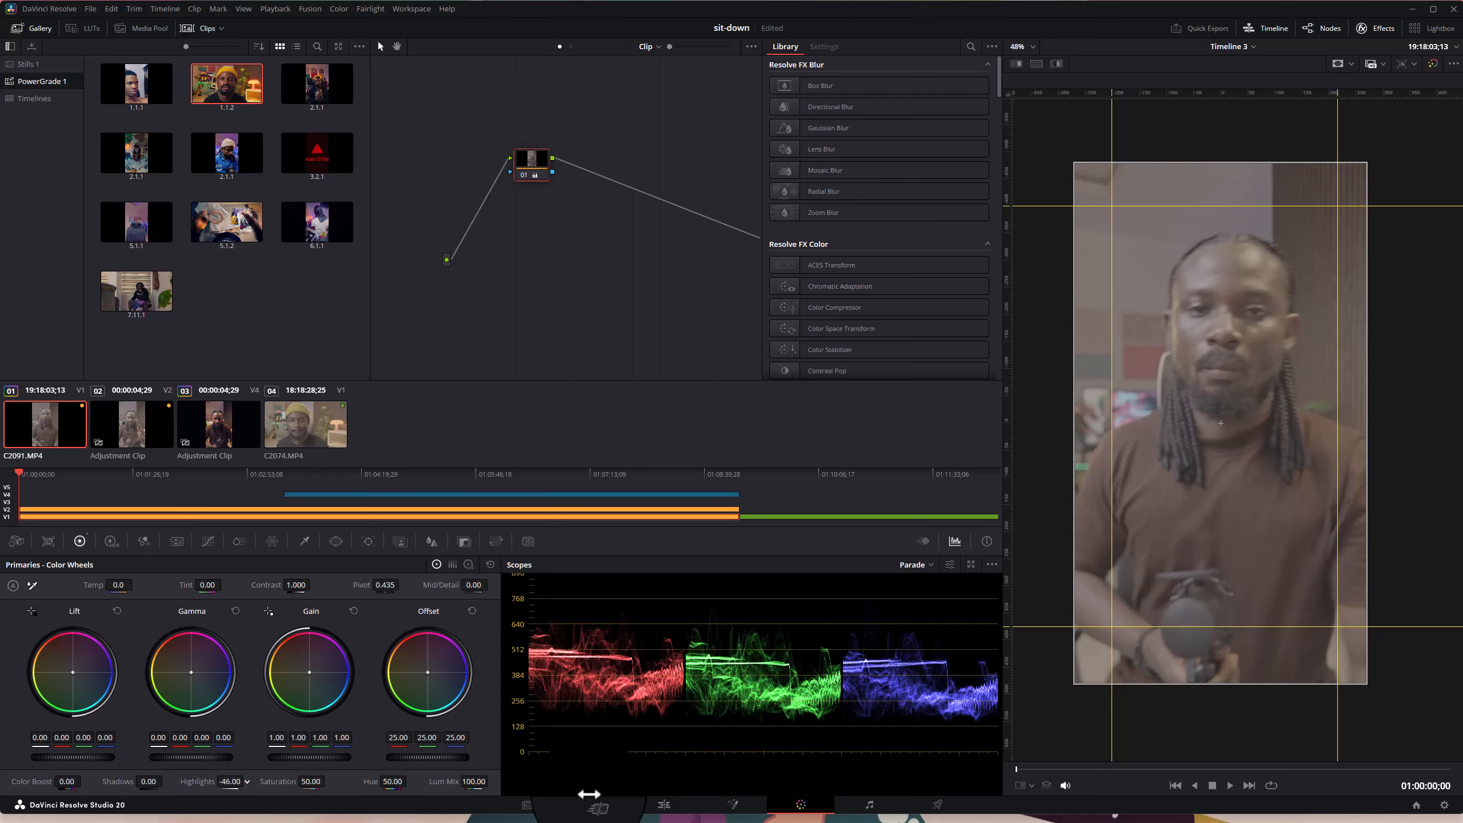
drag(230, 782, 234, 781)
click(233, 781)
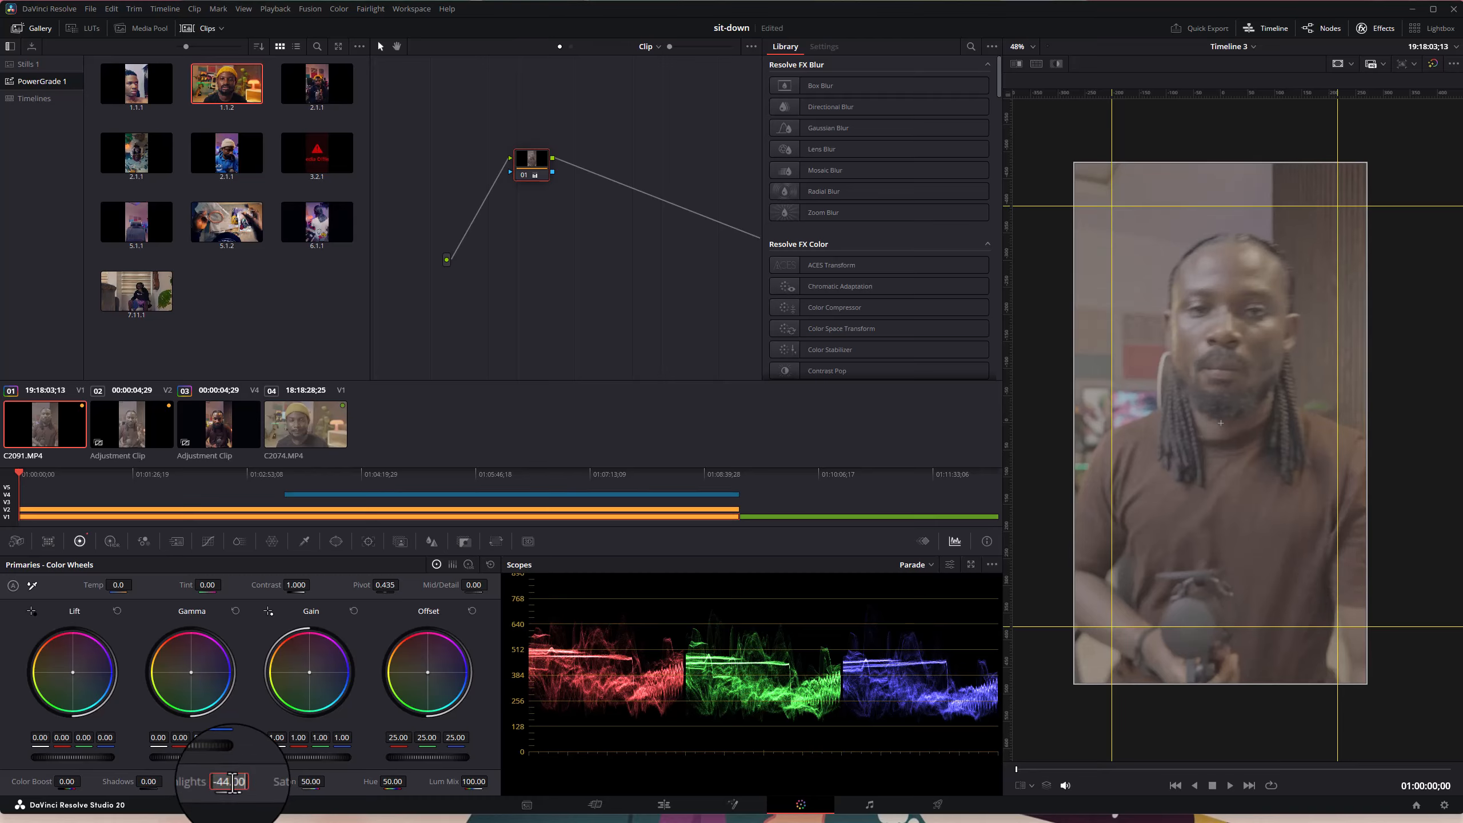
text(0)
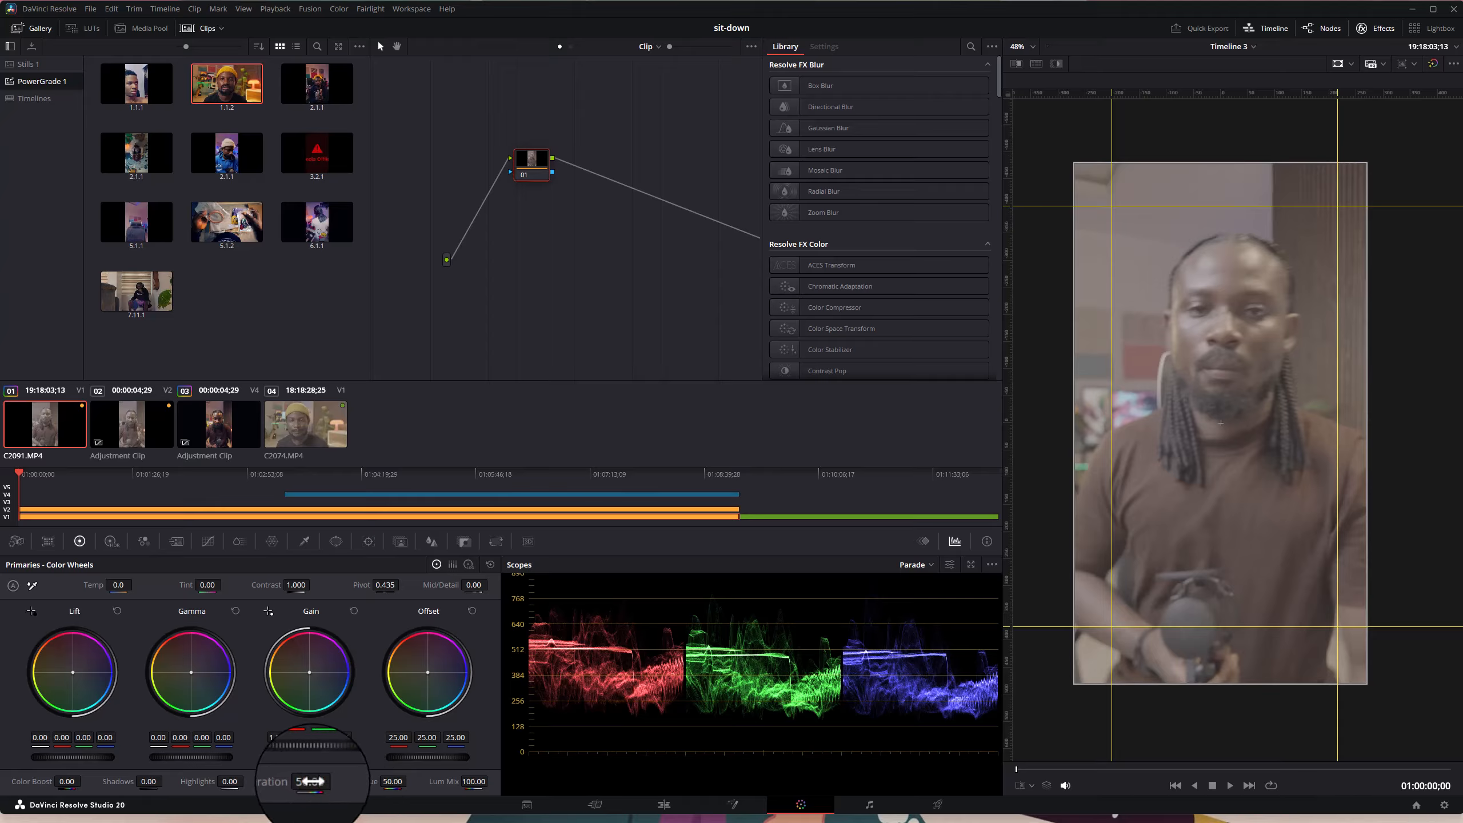
- Lower the Saturation of node 01 to 0, raise it to 100, and set it back to 50
drag(309, 789, 115, 788)
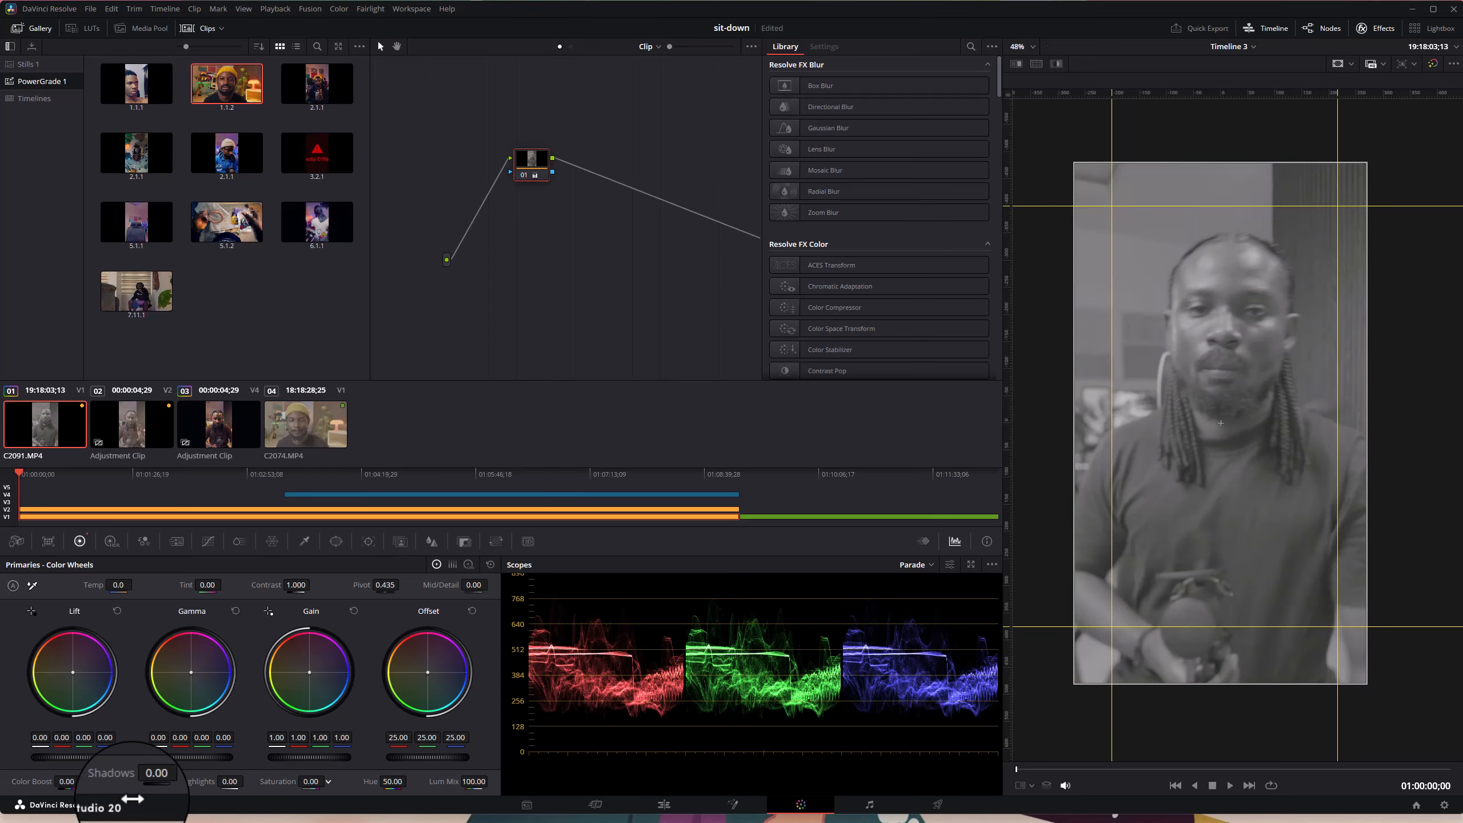
drag(7, 804, 352, 799)
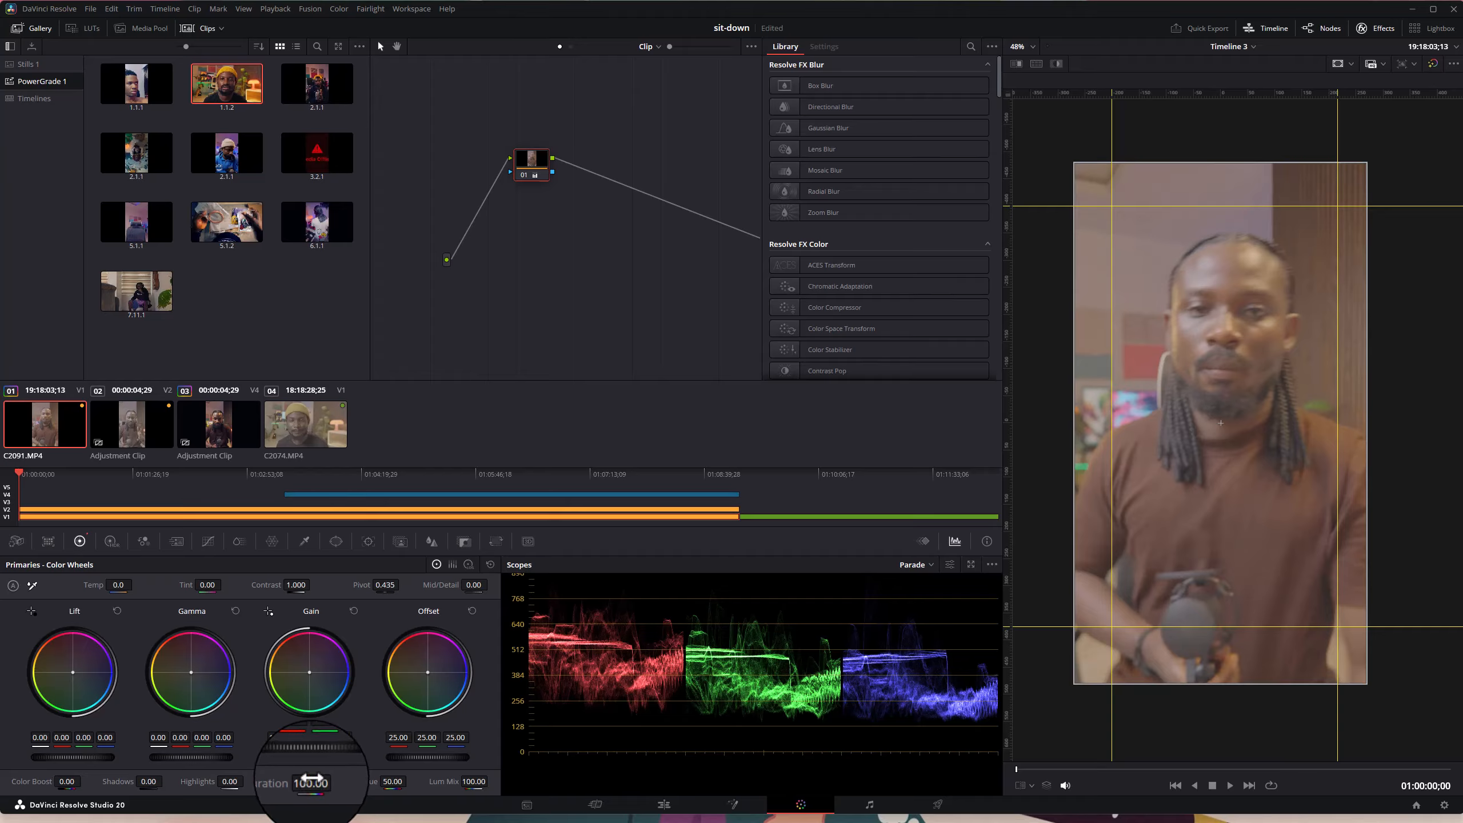
scroll(1225, 458, up, 1)
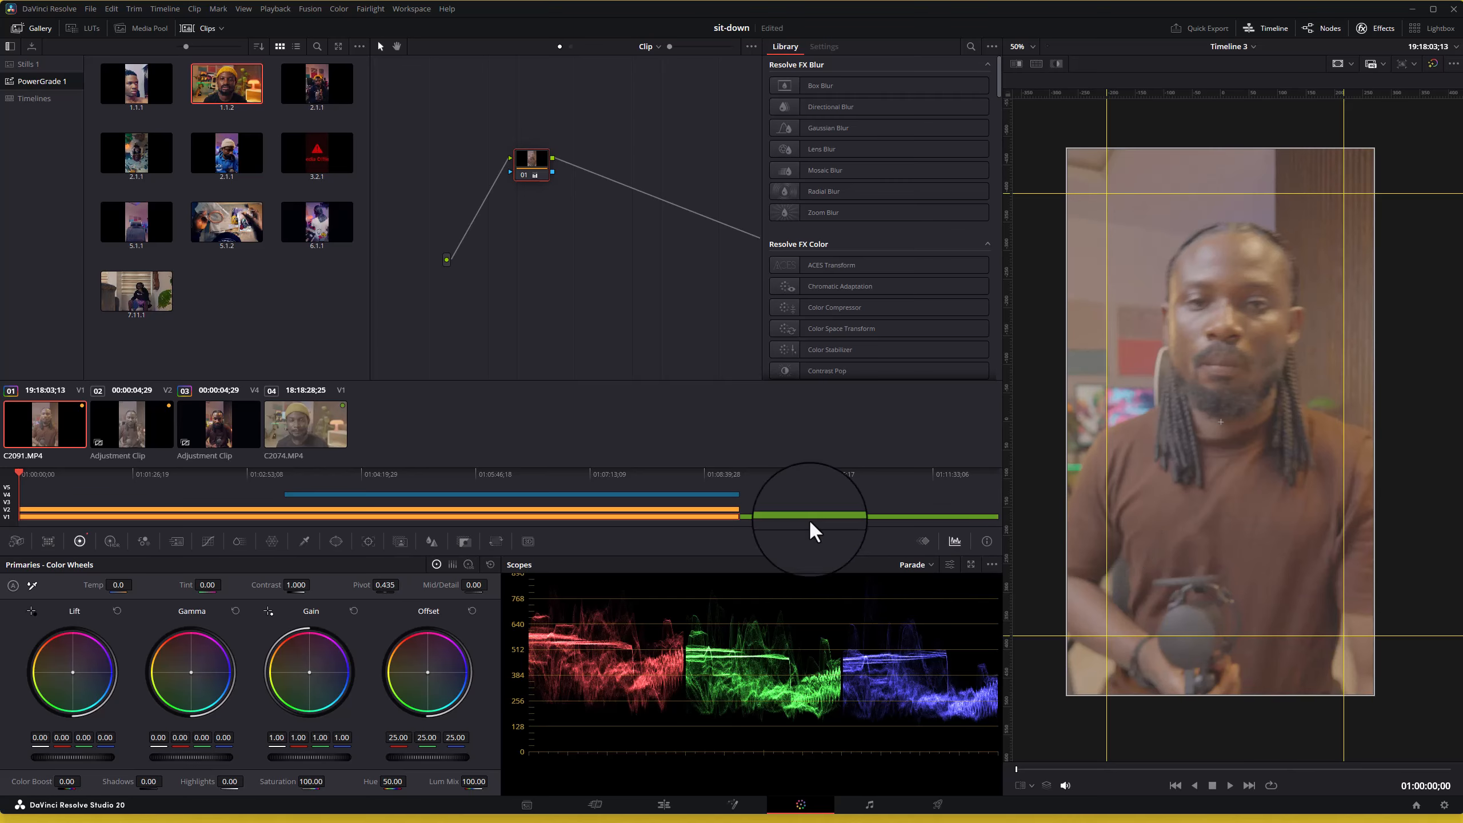
click(309, 780)
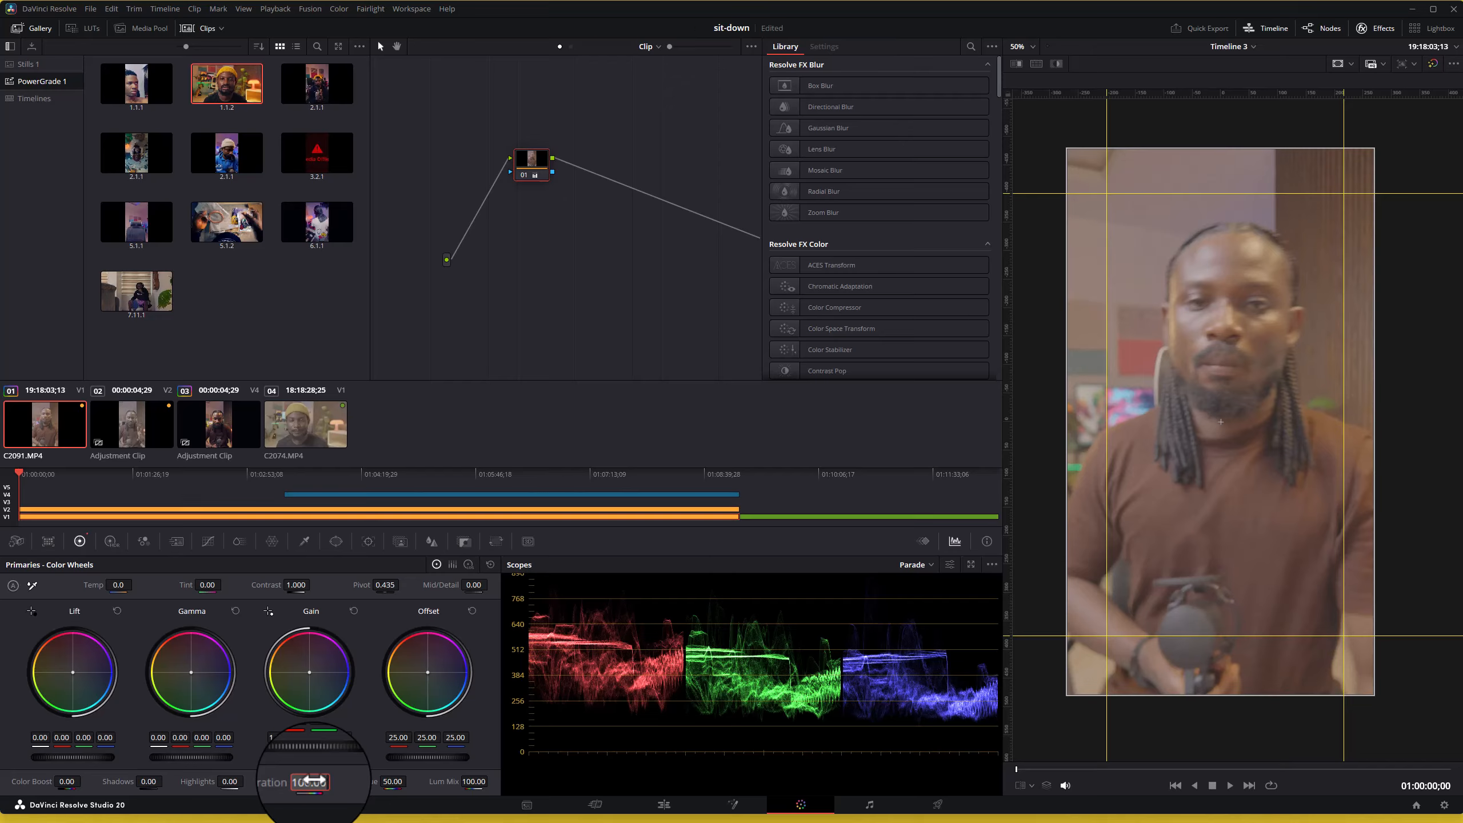
text(50)
key(Return)
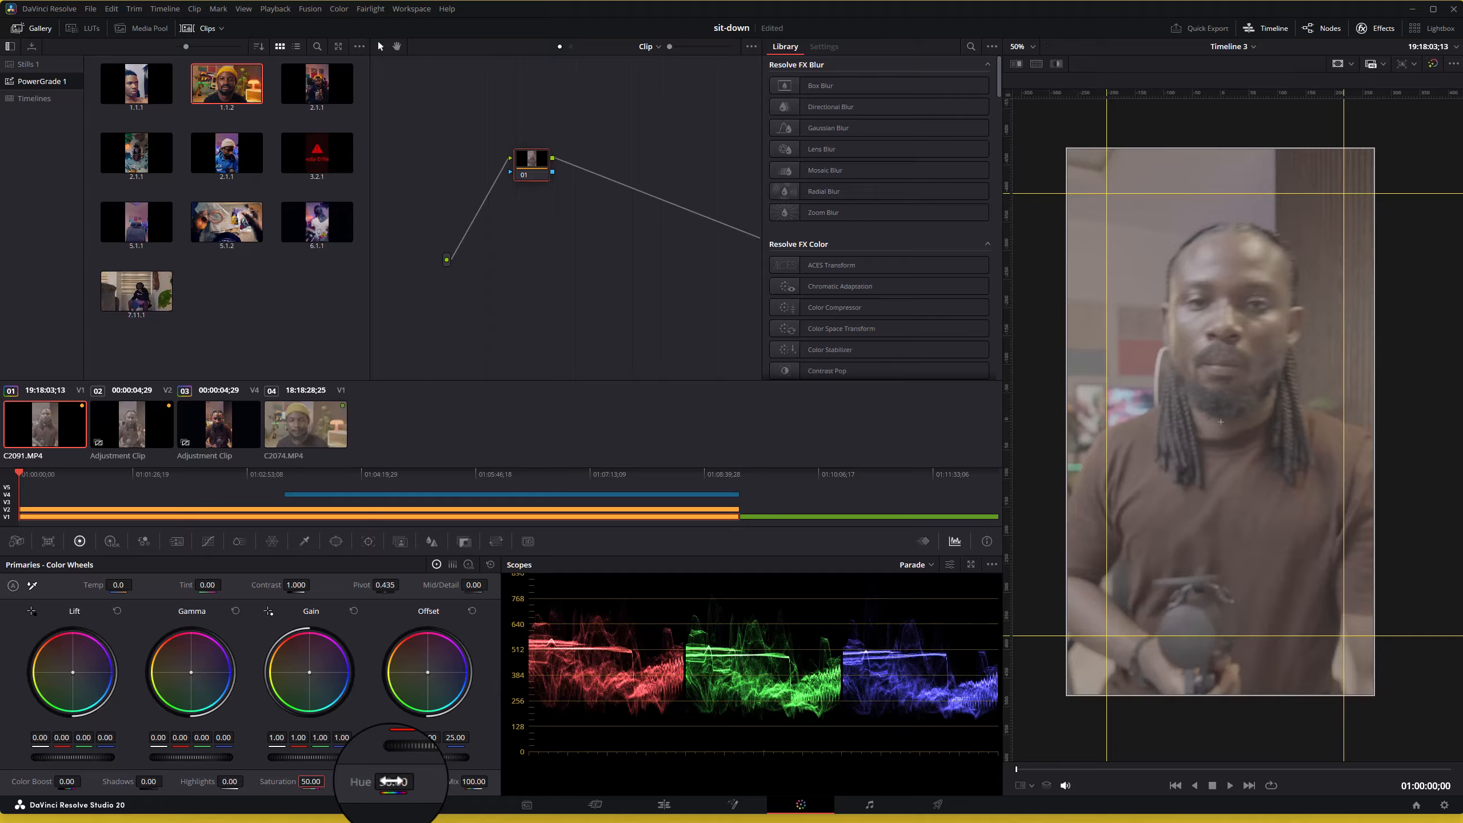
- Shift the Hue of node 01 to 100 and set it back to 50
drag(393, 781, 722, 800)
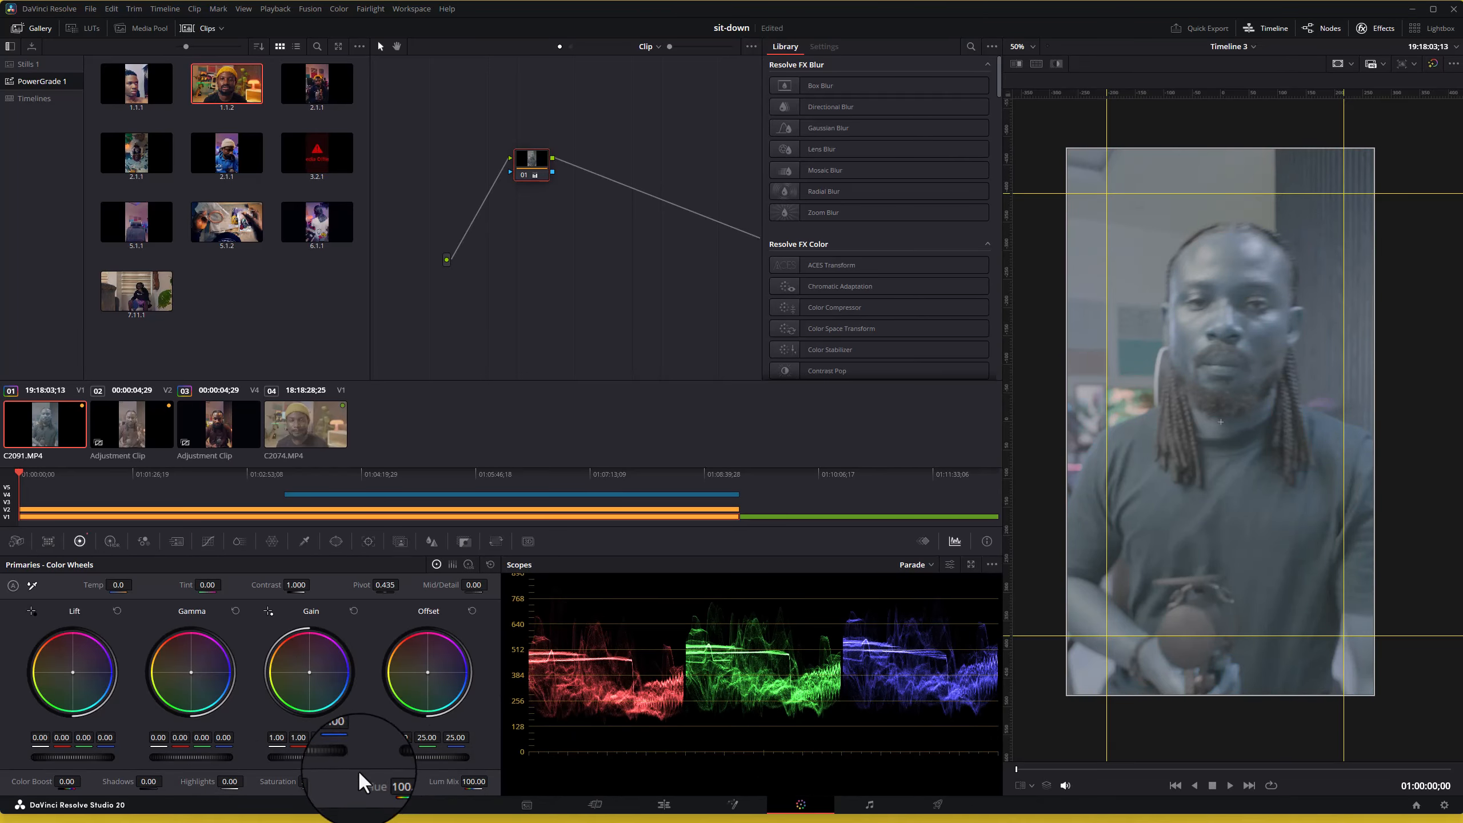
click(392, 781)
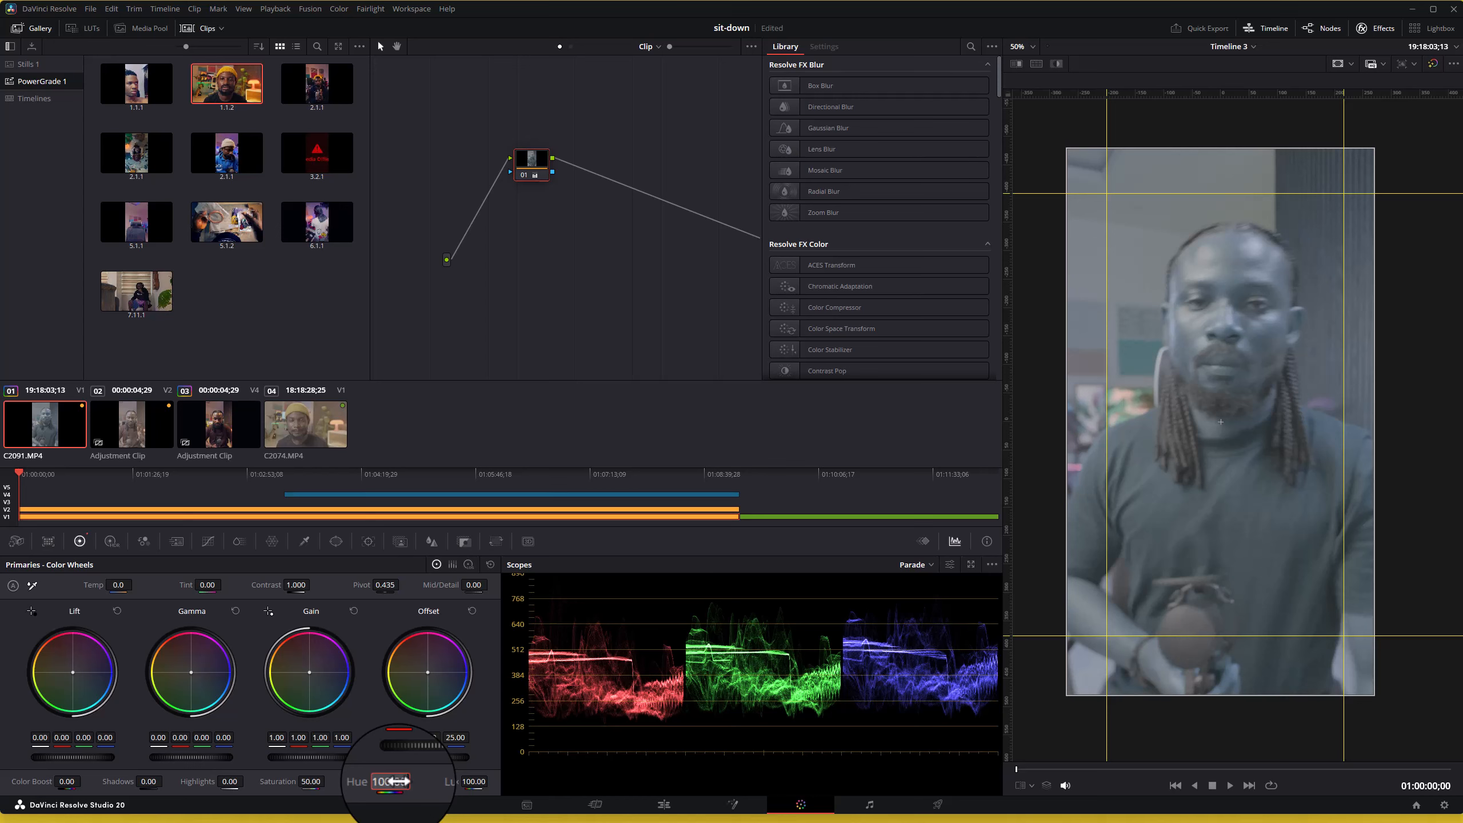
text(50)
key(Return)
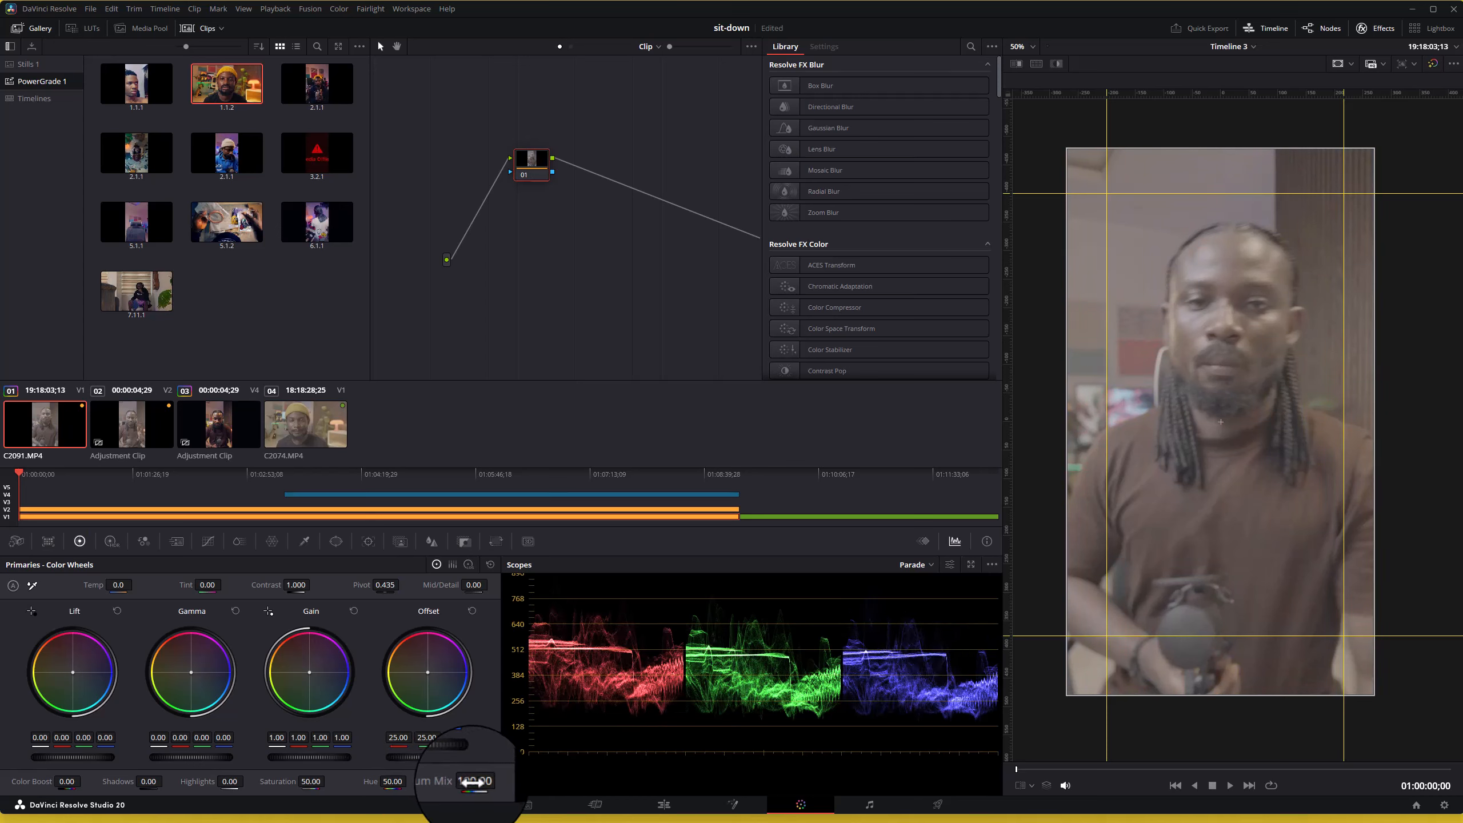
- Try varying the Lum Mix of node 01 and reset the node's grade
drag(660, 800, 451, 394)
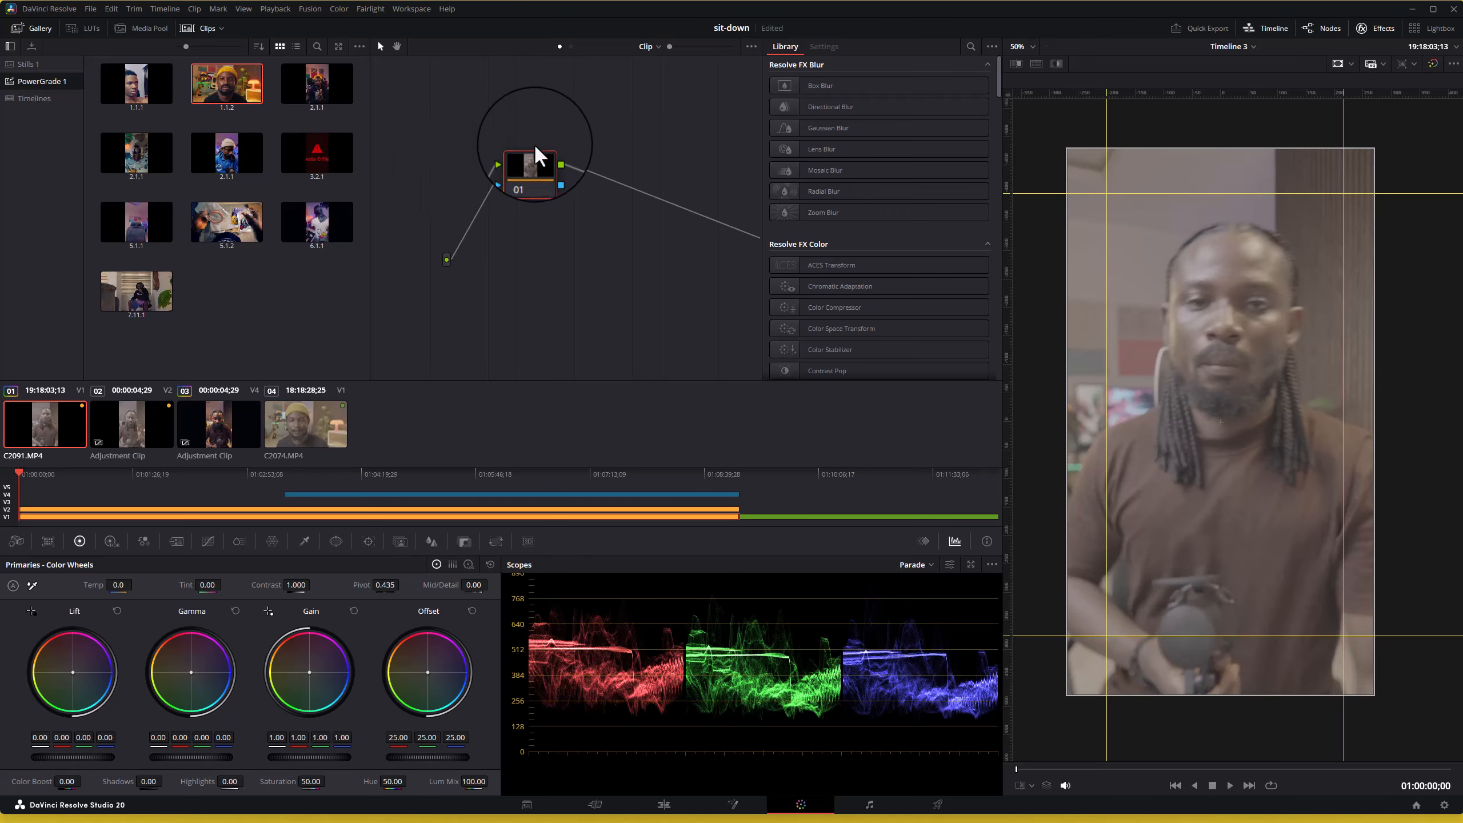
right_click(528, 163)
click(576, 167)
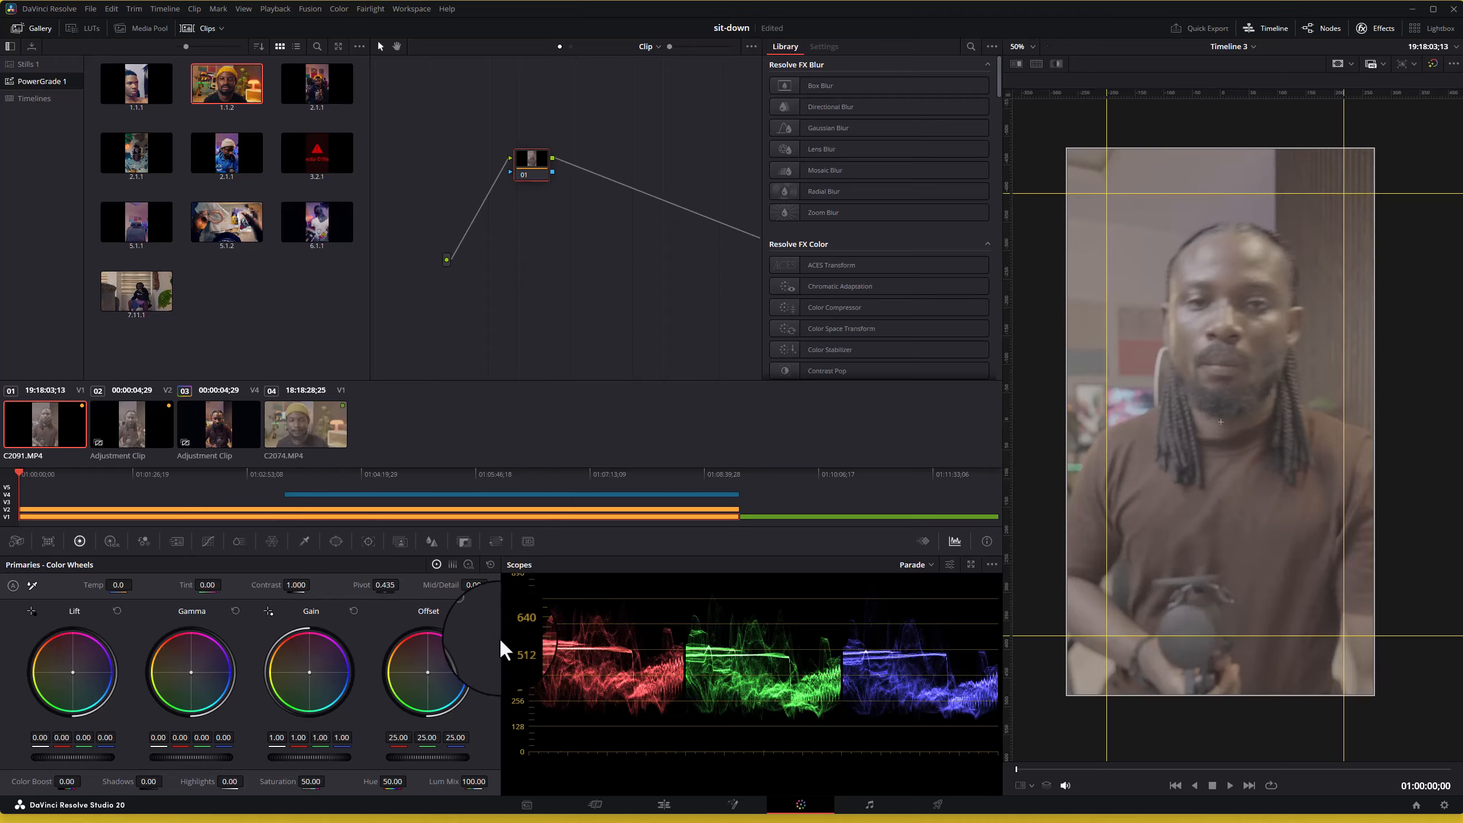
- Show the primaries as Color Bars, lower and reset the red Lift bar, and return to Color Wheels
click(450, 564)
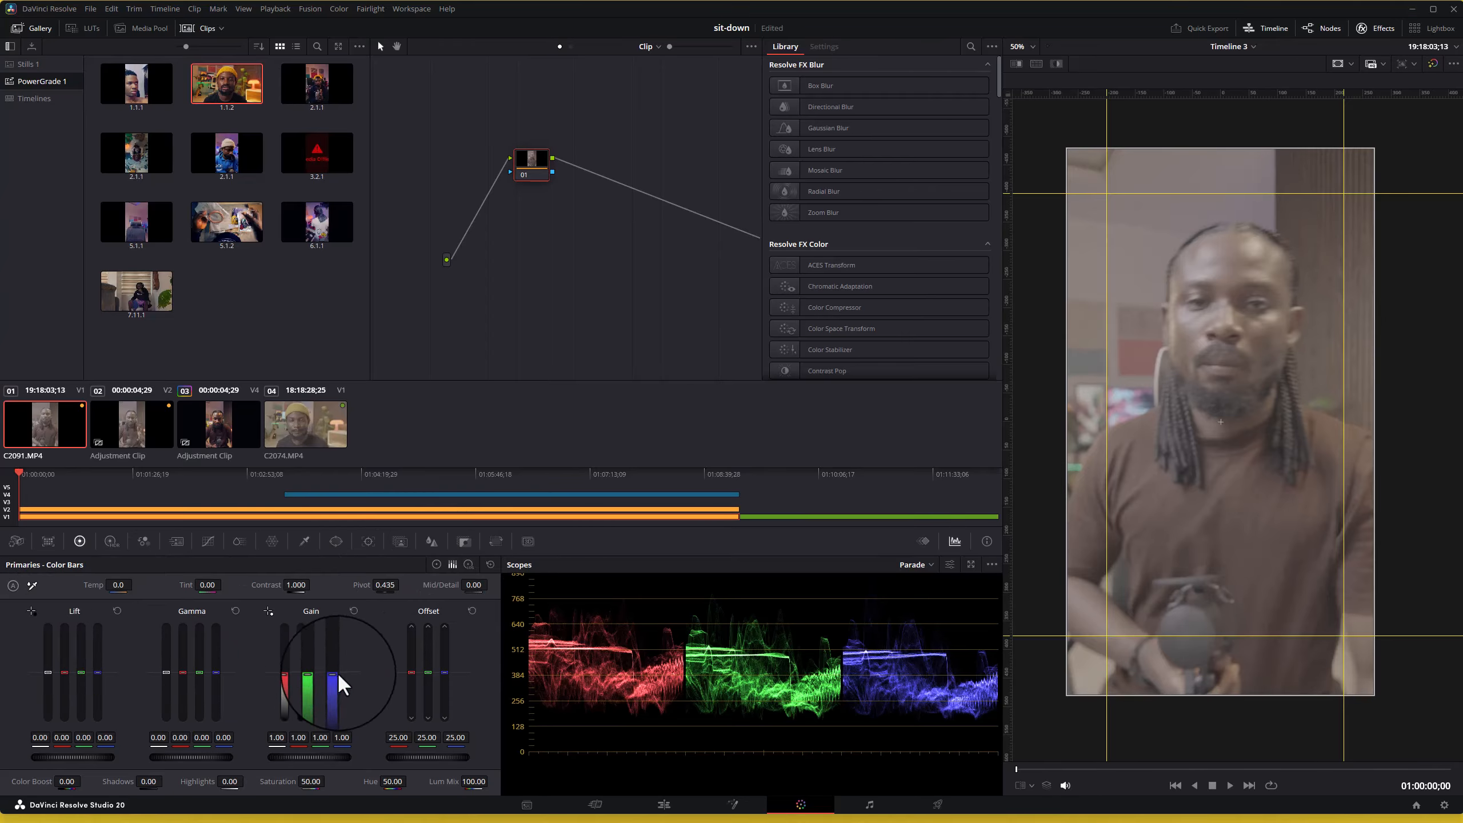
mouse_move(64, 672)
mouse_down()
mouse_move(73, 565)
mouse_move(66, 693)
mouse_up()
double_click(66, 693)
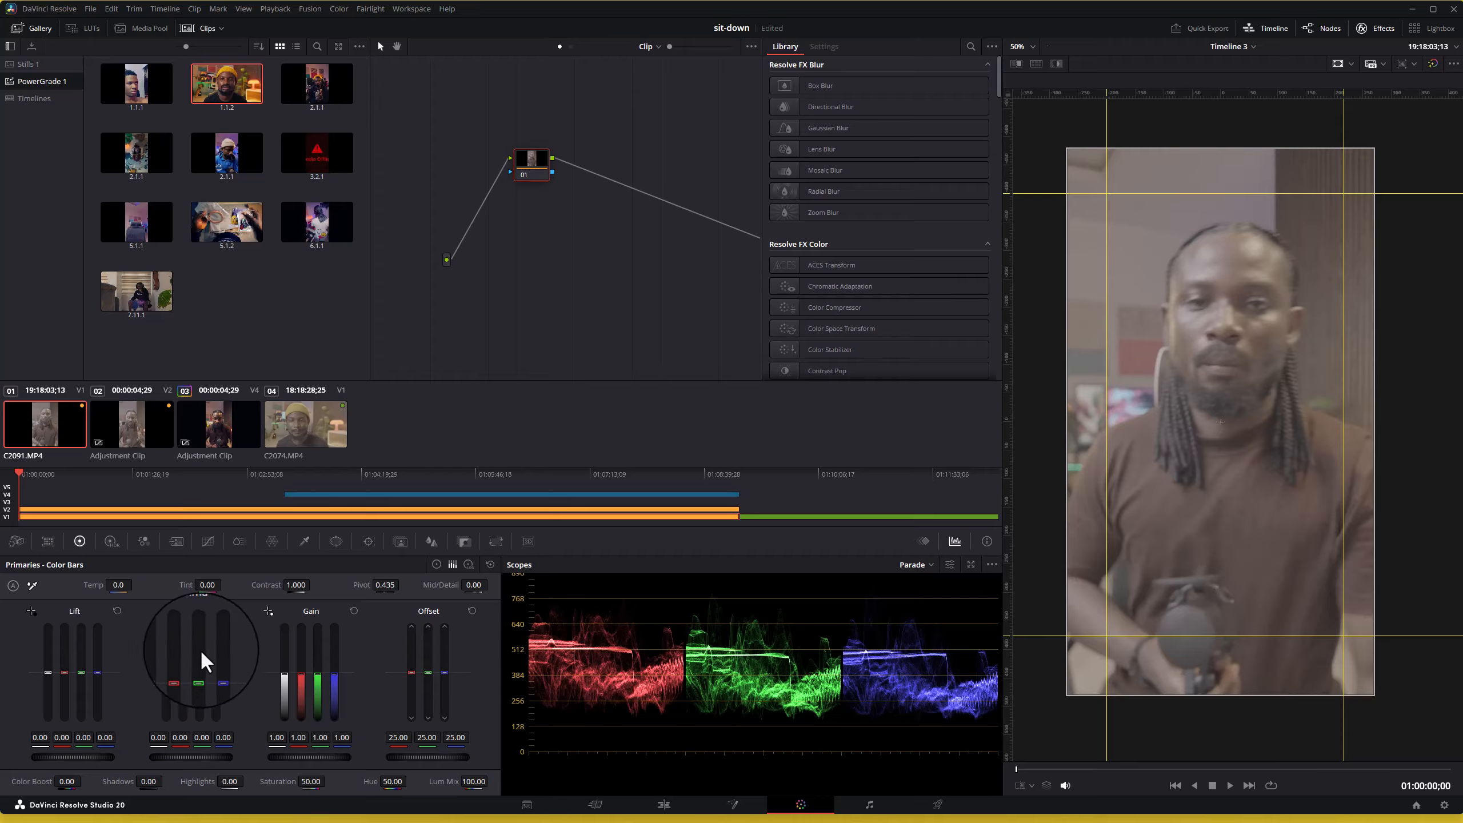
click(436, 564)
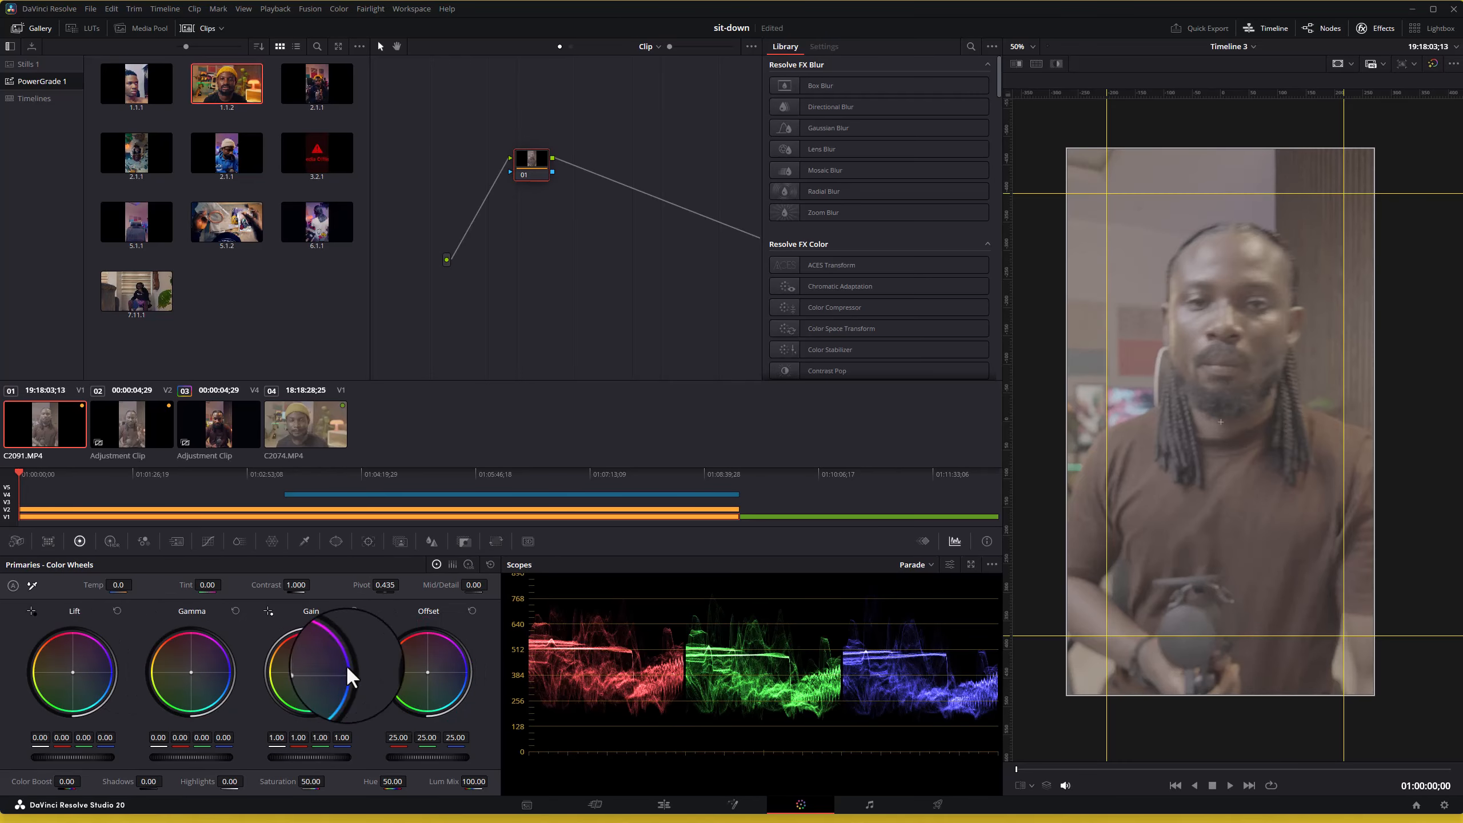
- Set the red Lift value to 1.00 in the Color Bars view and reset the Lift
click(453, 564)
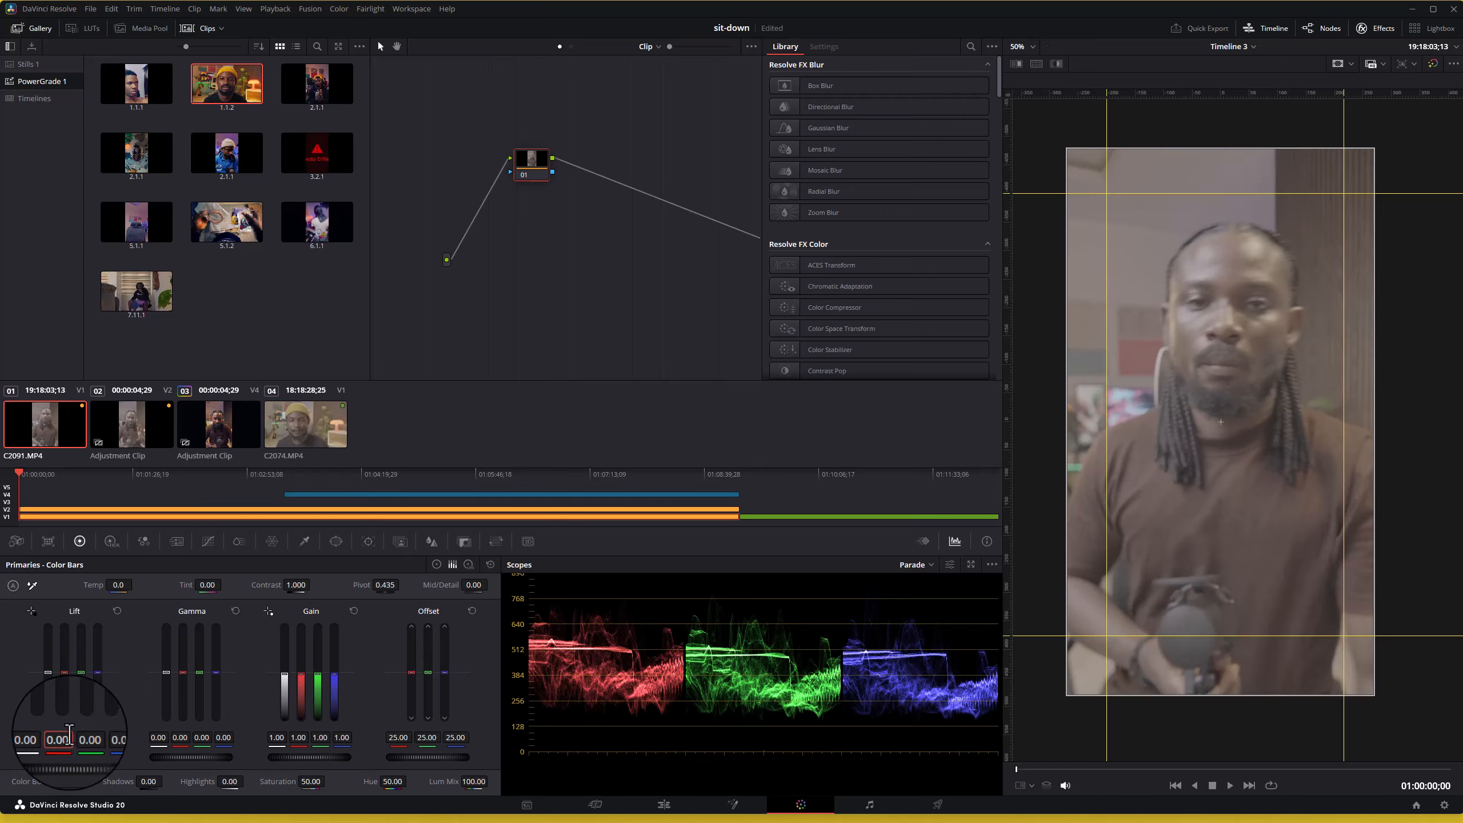
text(1)
key(Return)
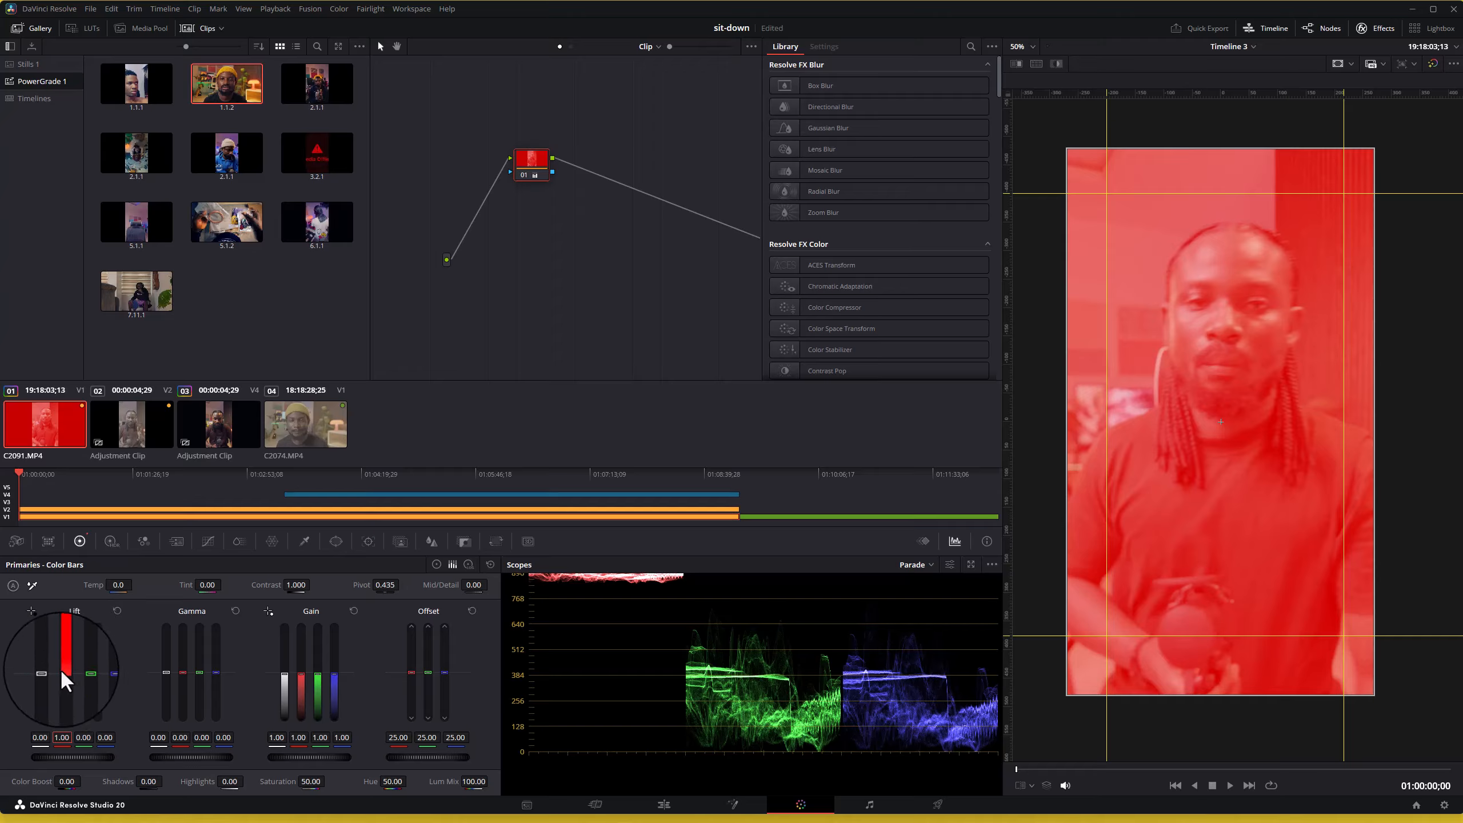
click(117, 610)
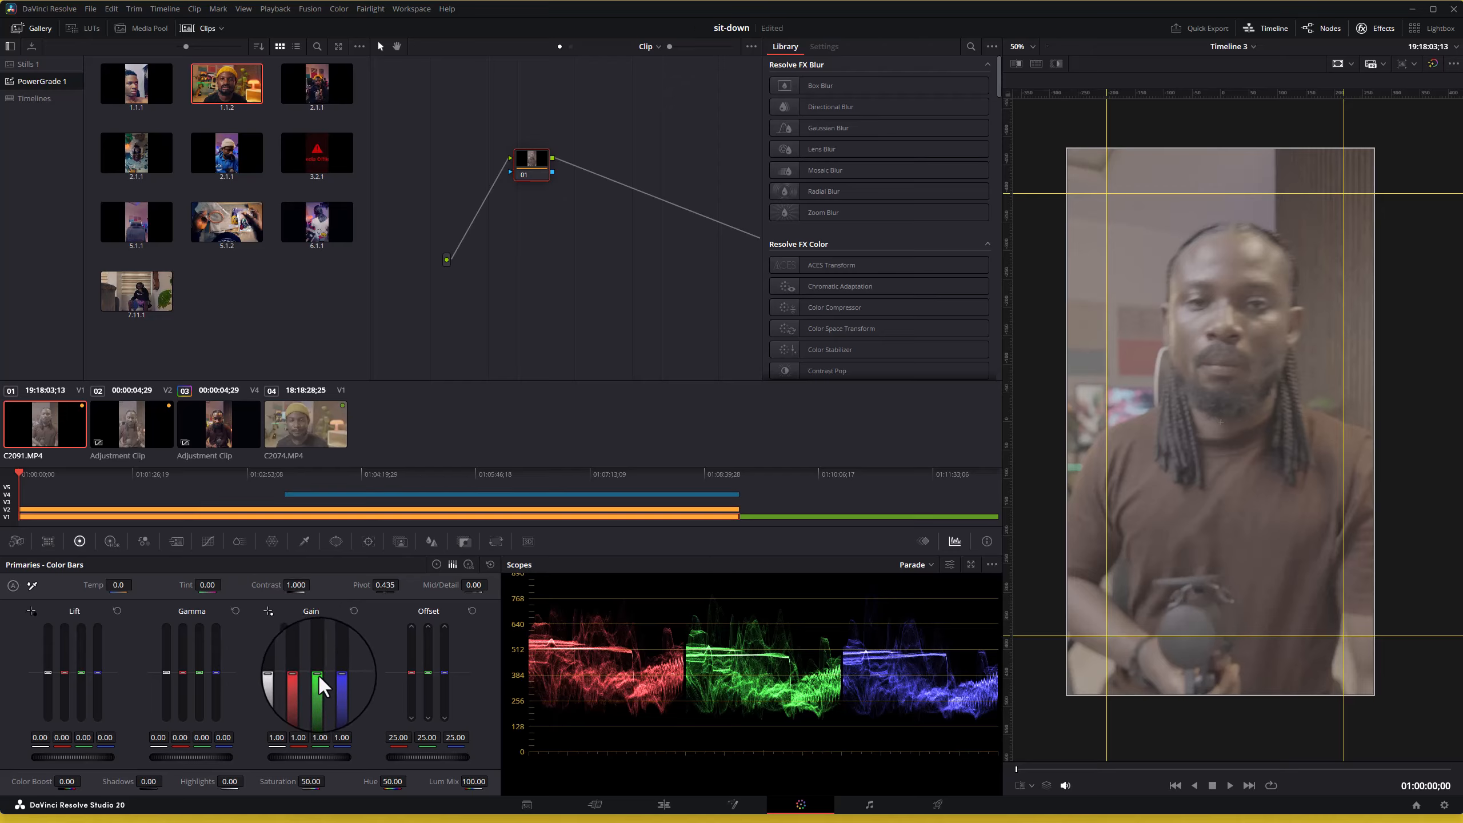
- Vary the green Gain bar, bringing it to 1.01, and reset the Gain
mouse_move(318, 675)
mouse_down()
mouse_move(324, 619)
mouse_move(324, 669)
mouse_up()
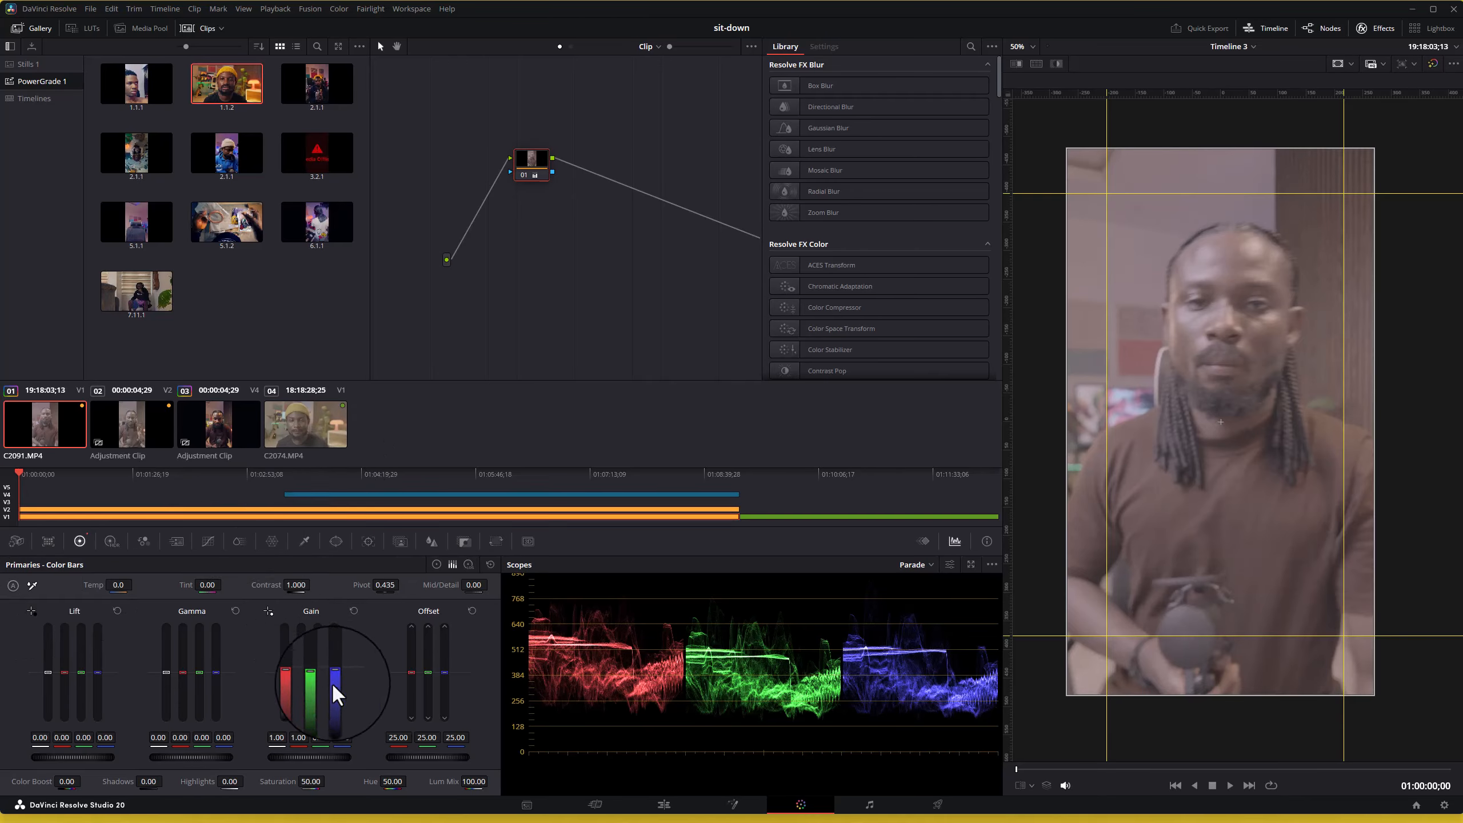
mouse_move(320, 686)
mouse_down()
mouse_move(328, 608)
mouse_move(327, 665)
mouse_move(327, 645)
mouse_up()
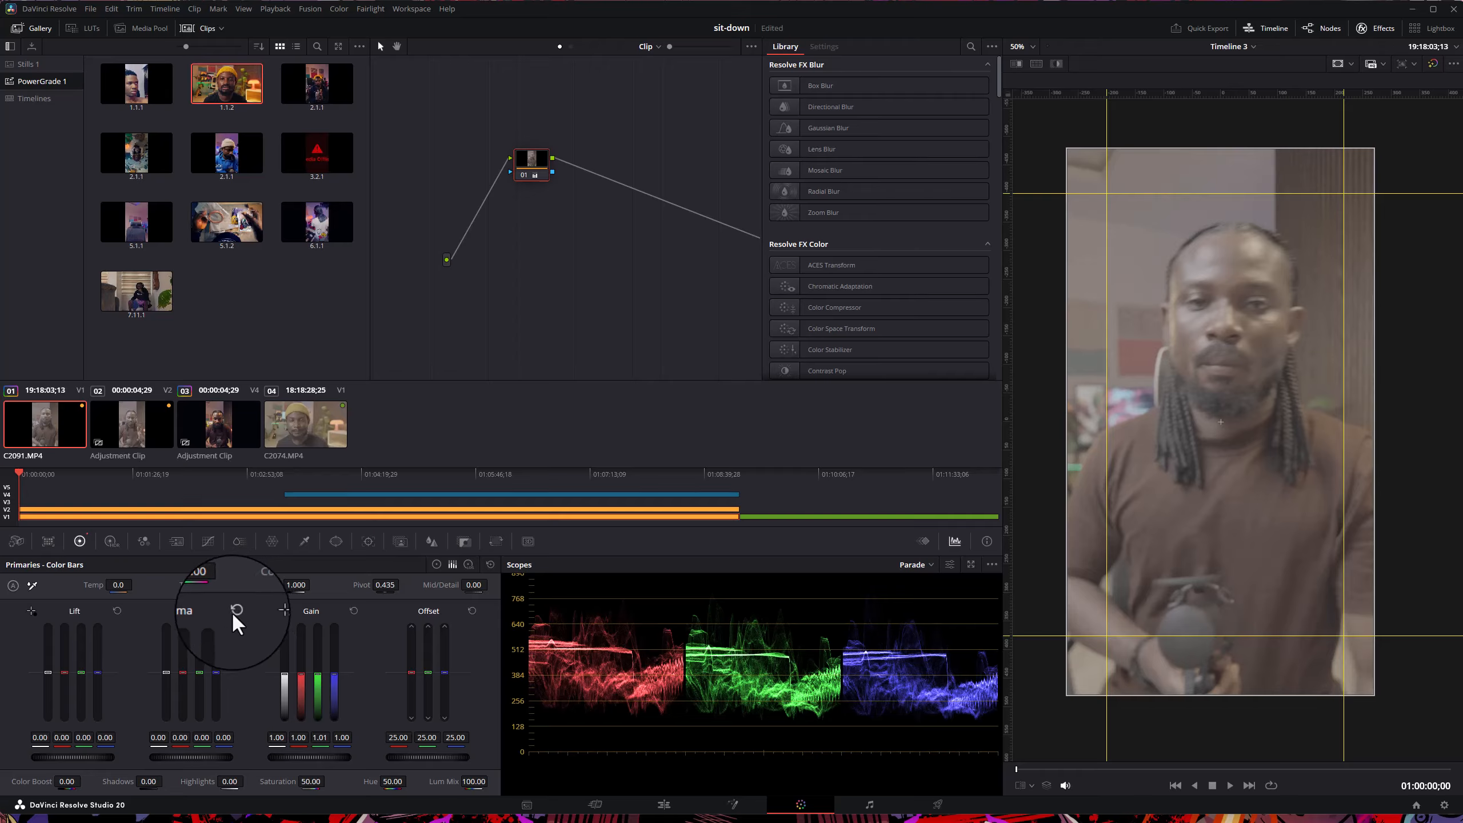
click(354, 611)
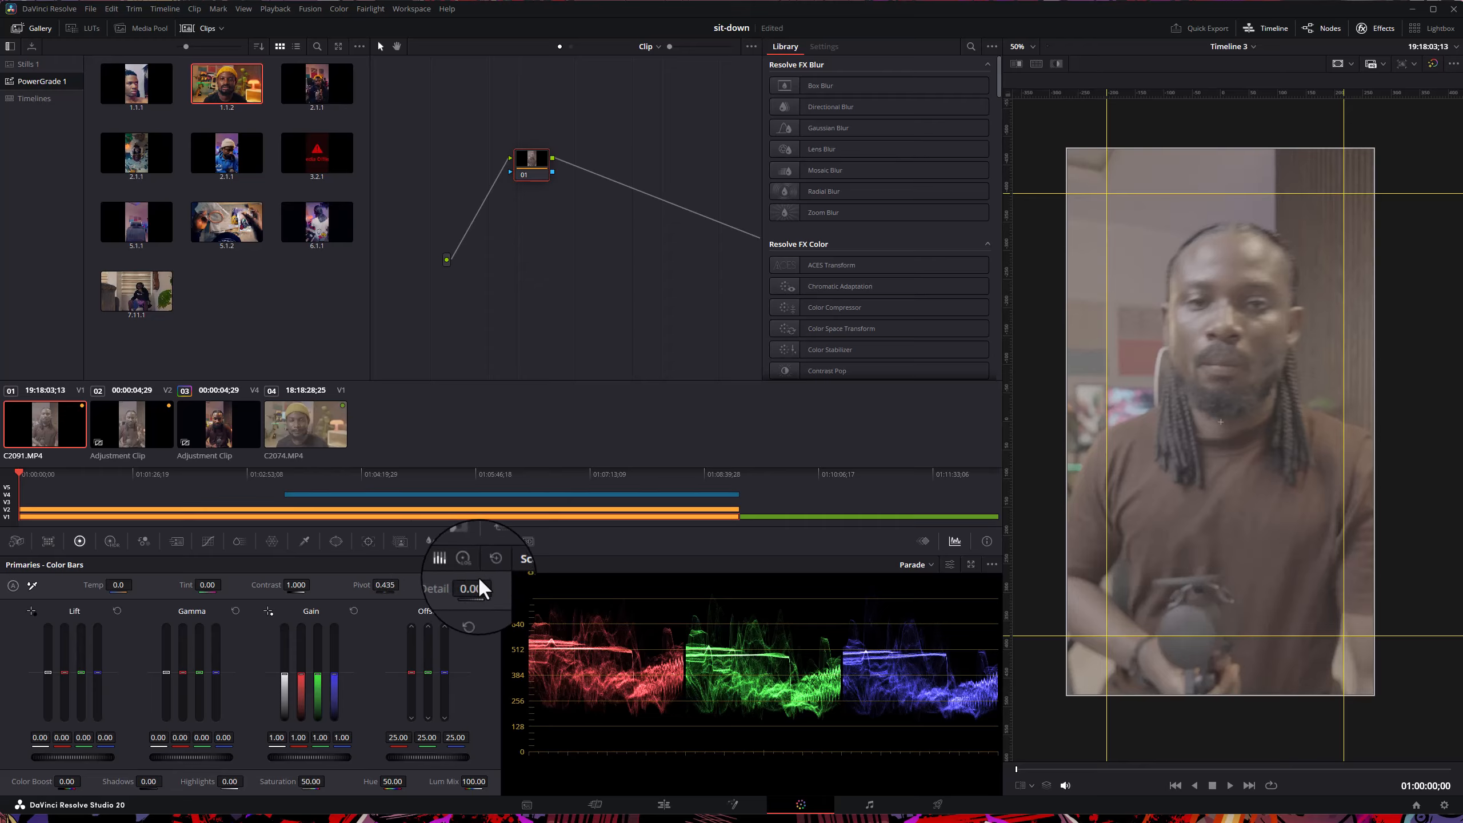
- Compare the Log Wheels with the Color Wheels and leave the primaries in Log Wheels mode
click(466, 563)
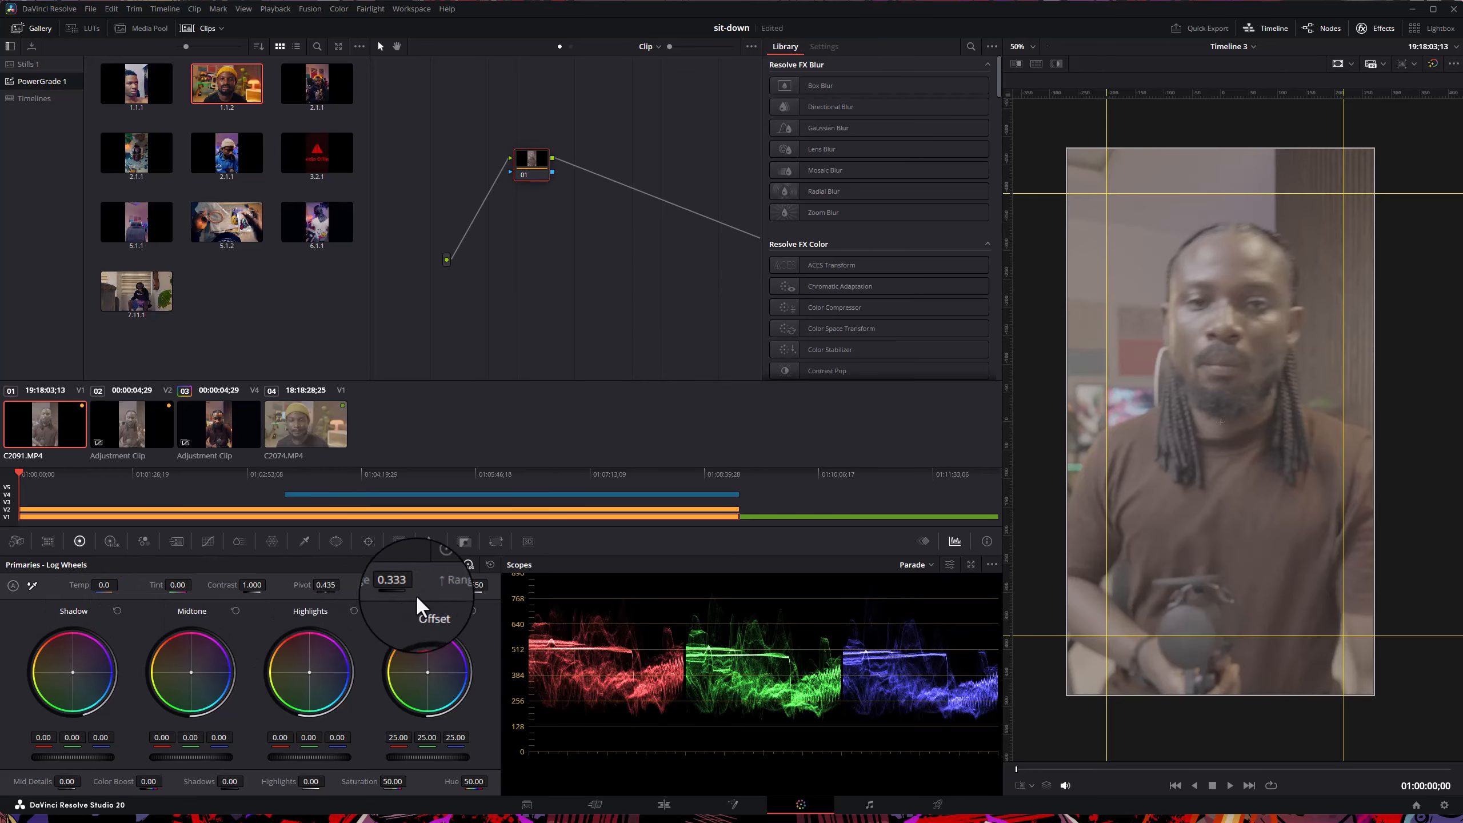
click(438, 562)
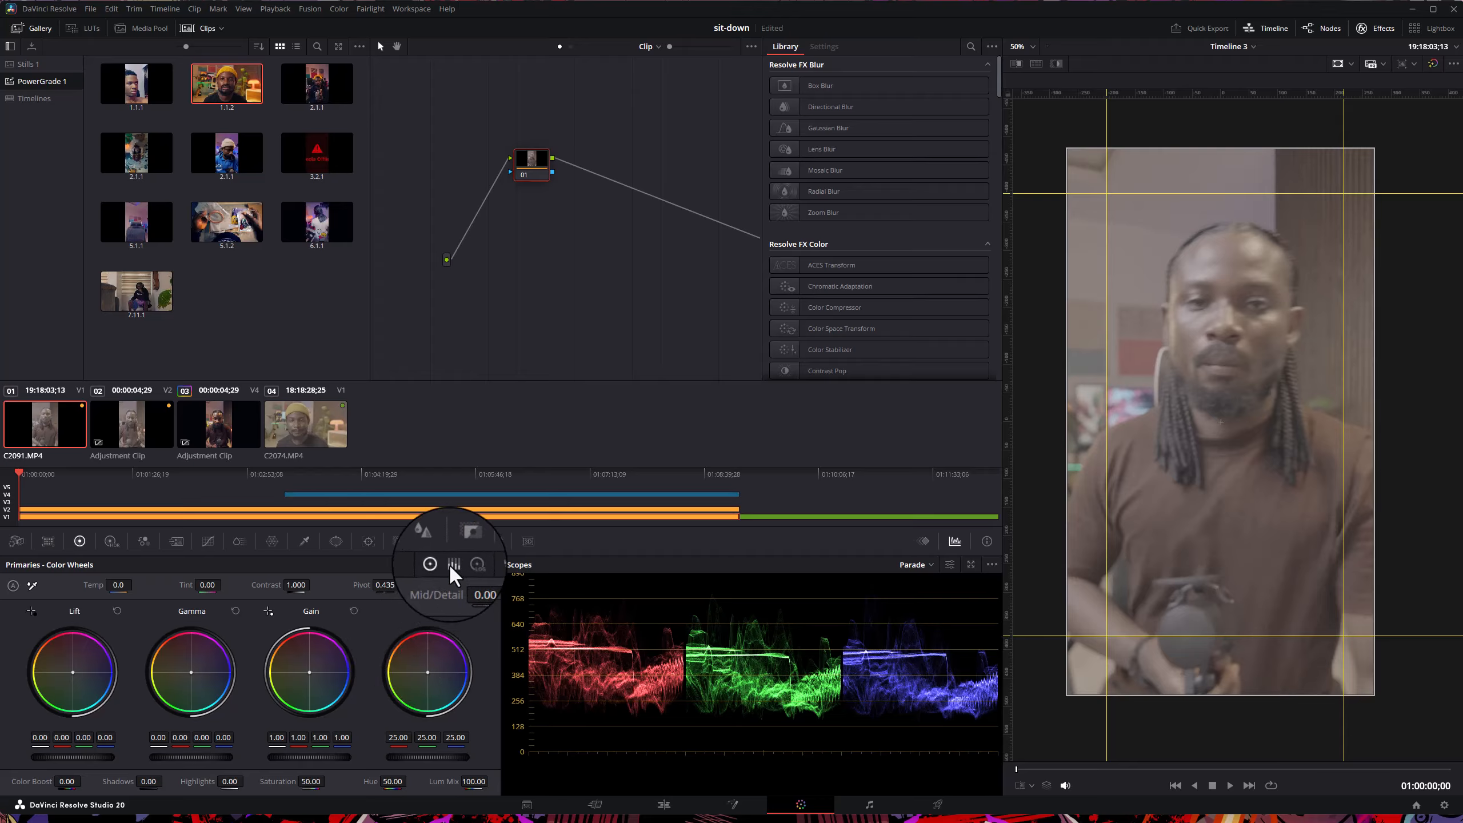
click(466, 563)
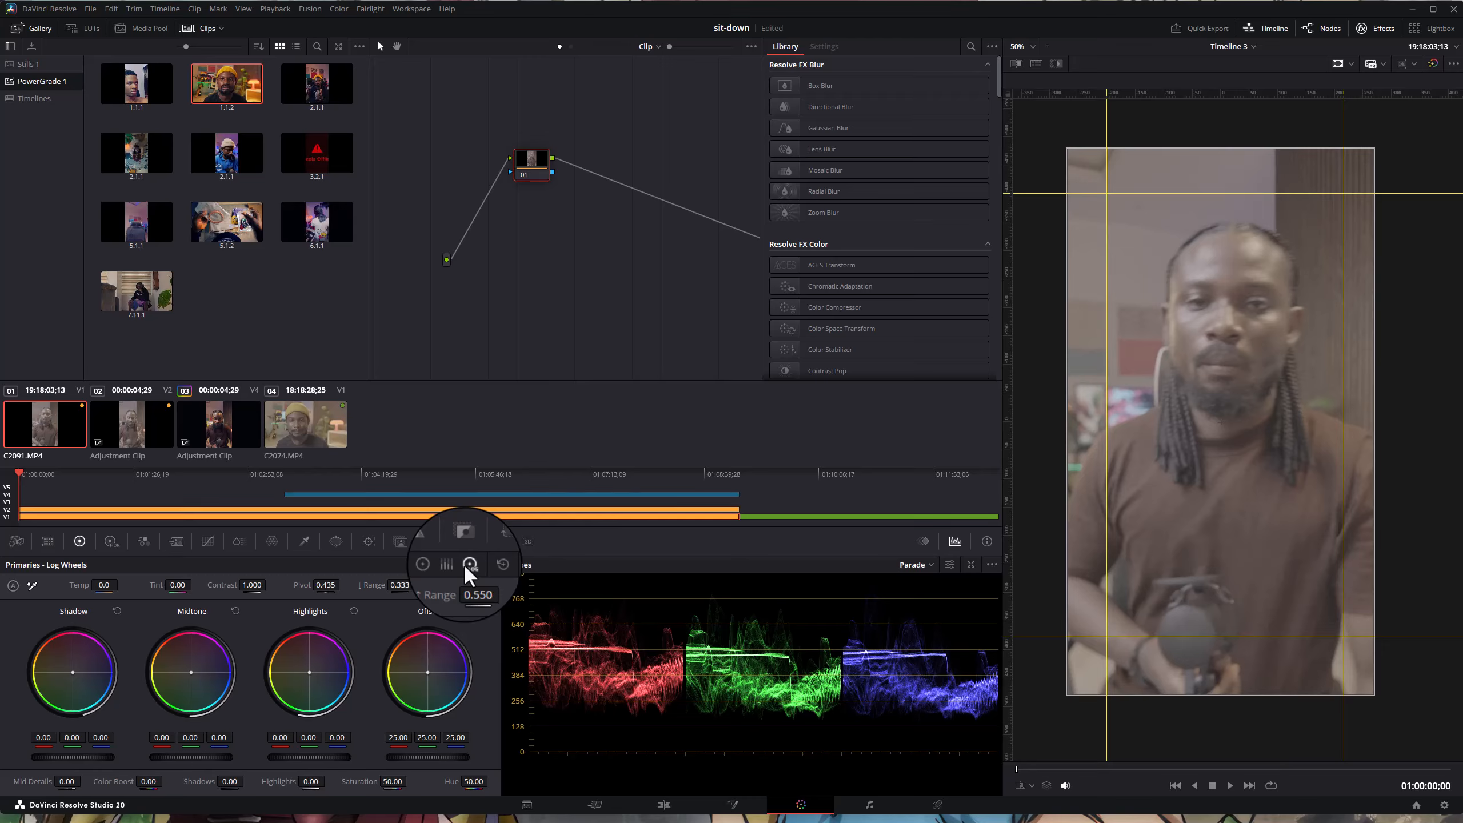
- Compare the Color Wheels with the Log Wheels, shift the Log Highlights wheel towards red, and bring it back near neutral
click(433, 564)
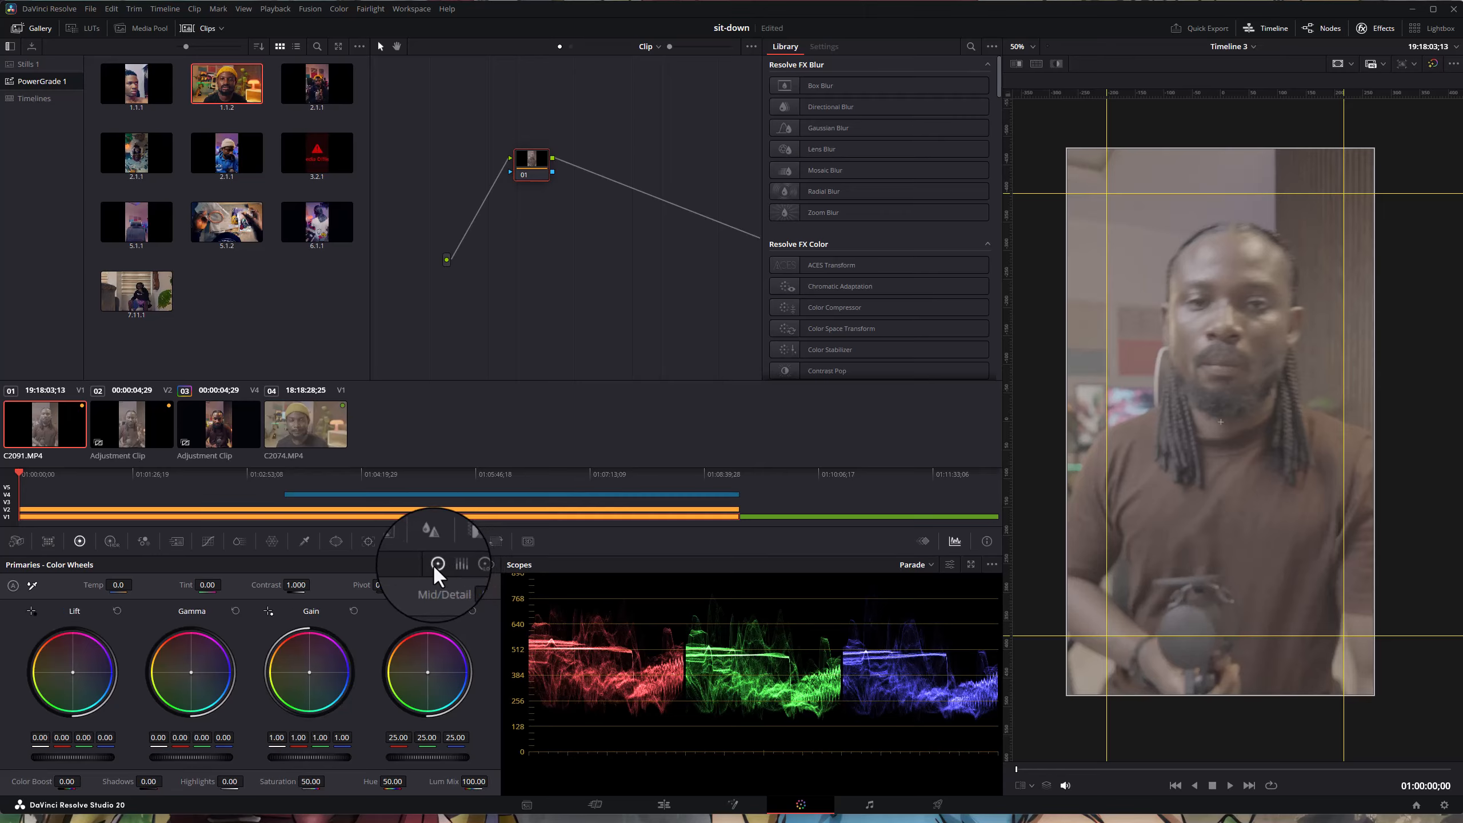
click(470, 561)
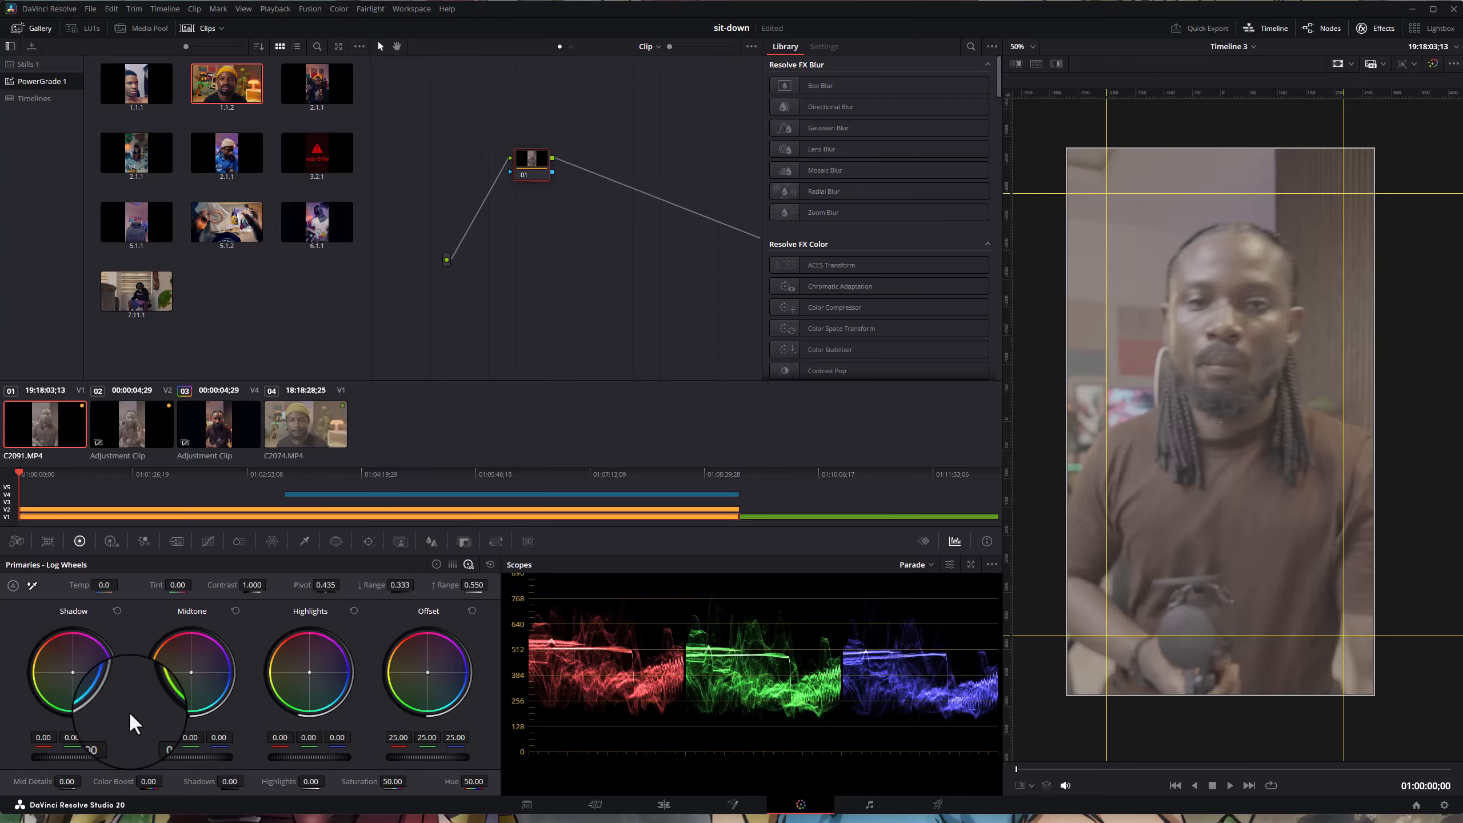
drag(308, 673, 344, 708)
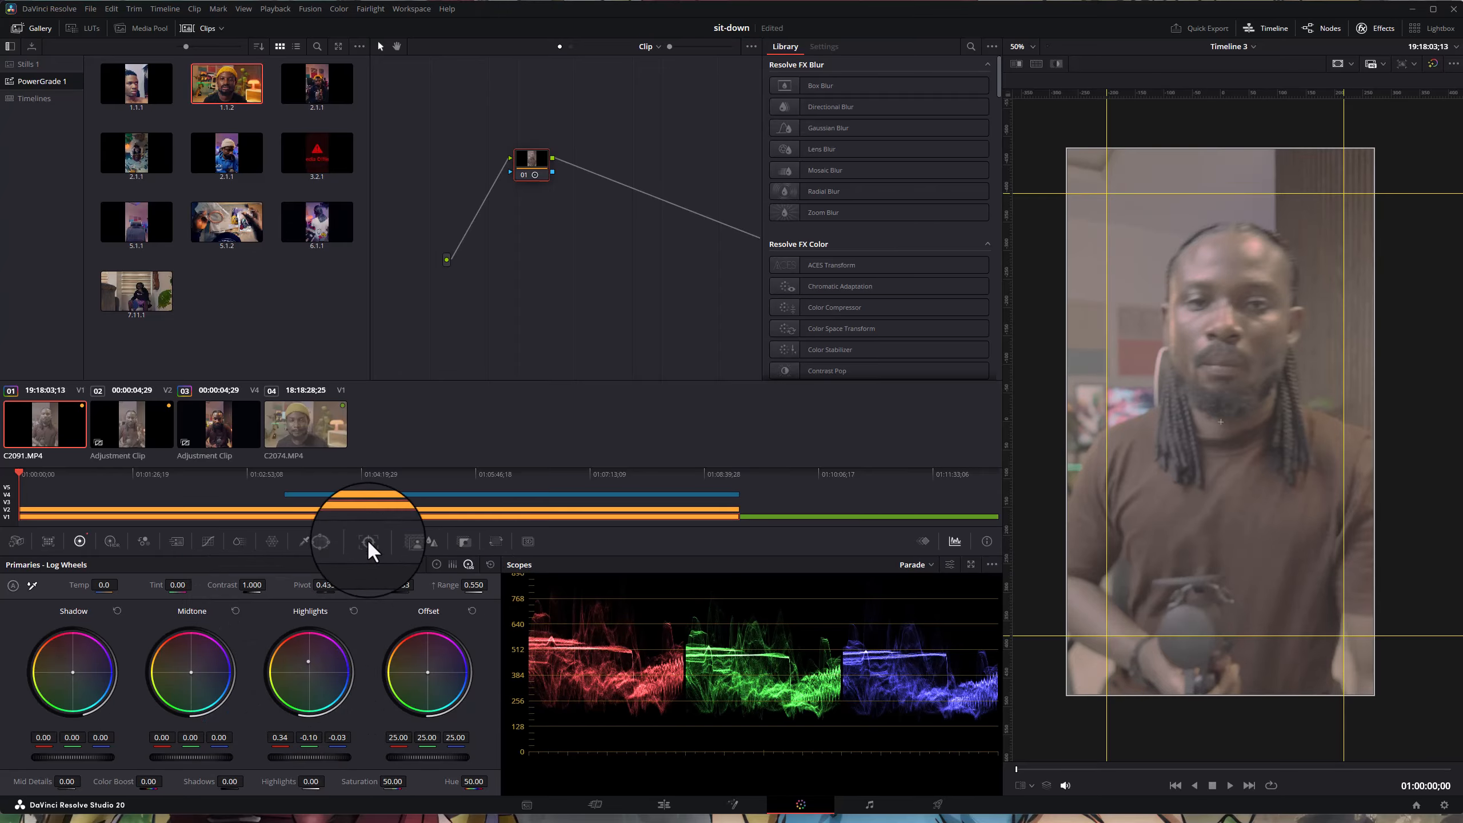
drag(401, 341, 509, 534)
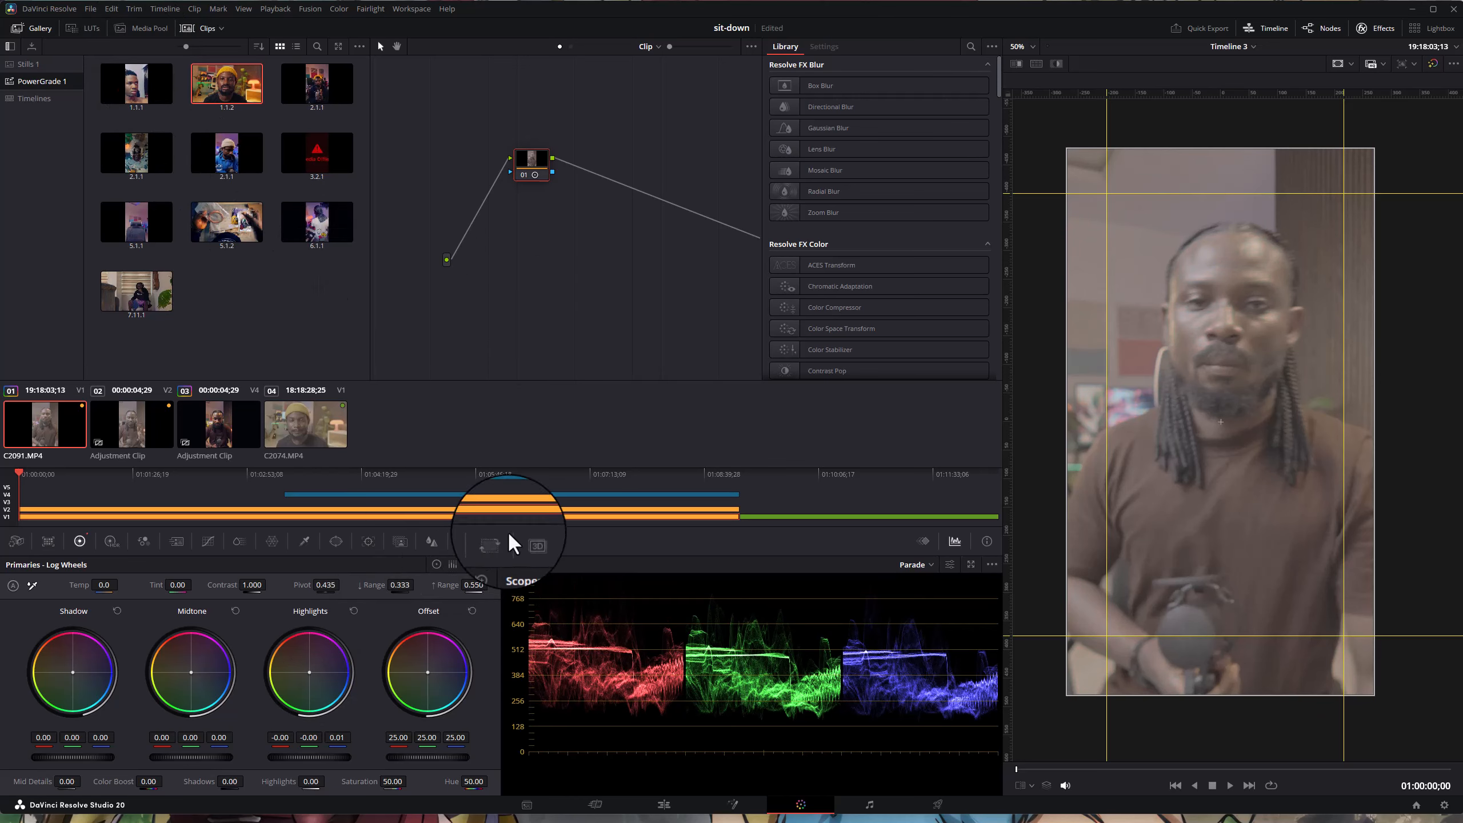
- Tint the Gain and Gamma color wheels, leaving a green cast over the image, and reset the node grade
click(437, 563)
drag(313, 674, 104, 801)
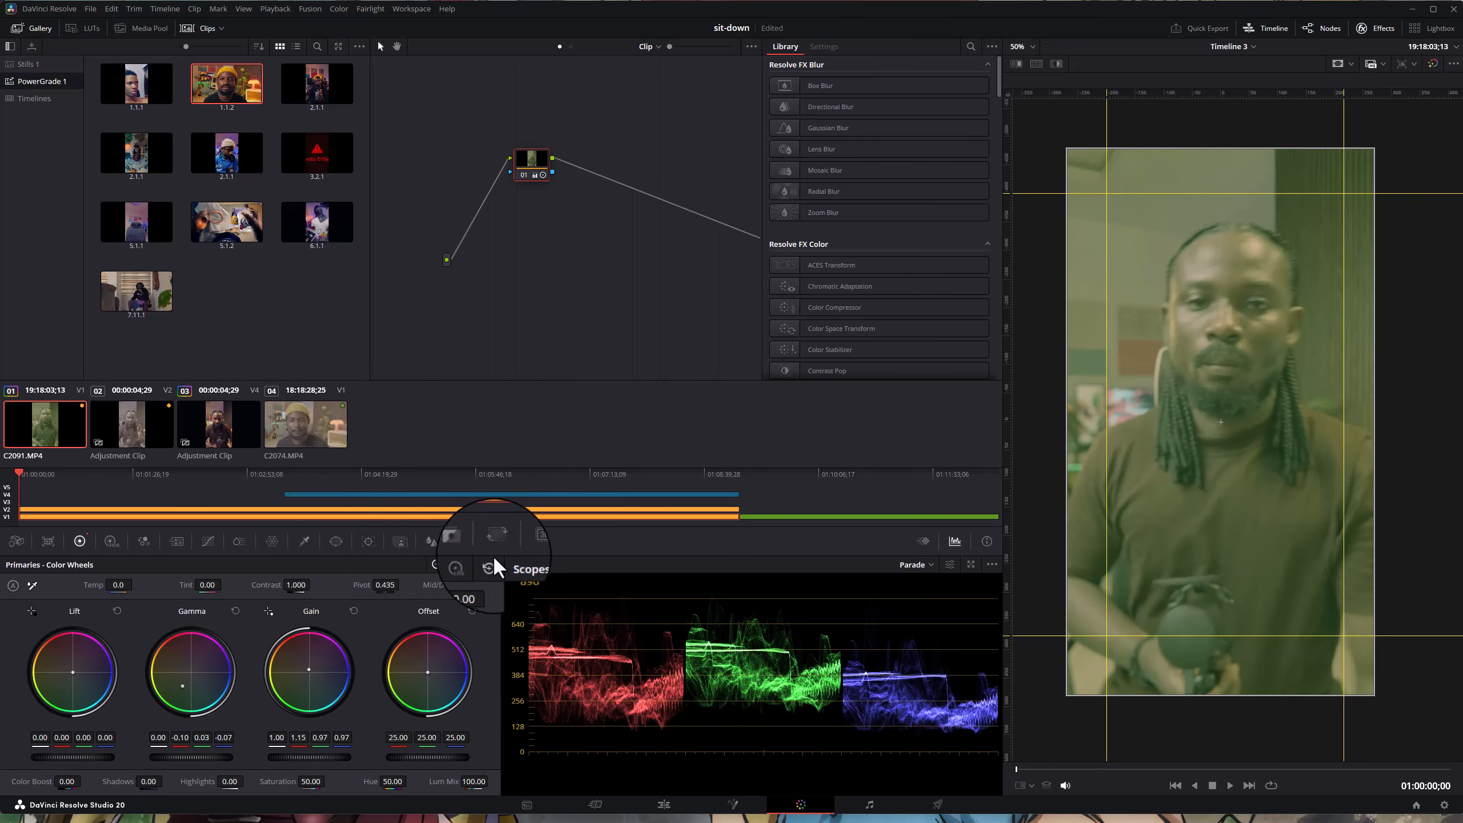
right_click(540, 157)
click(588, 164)
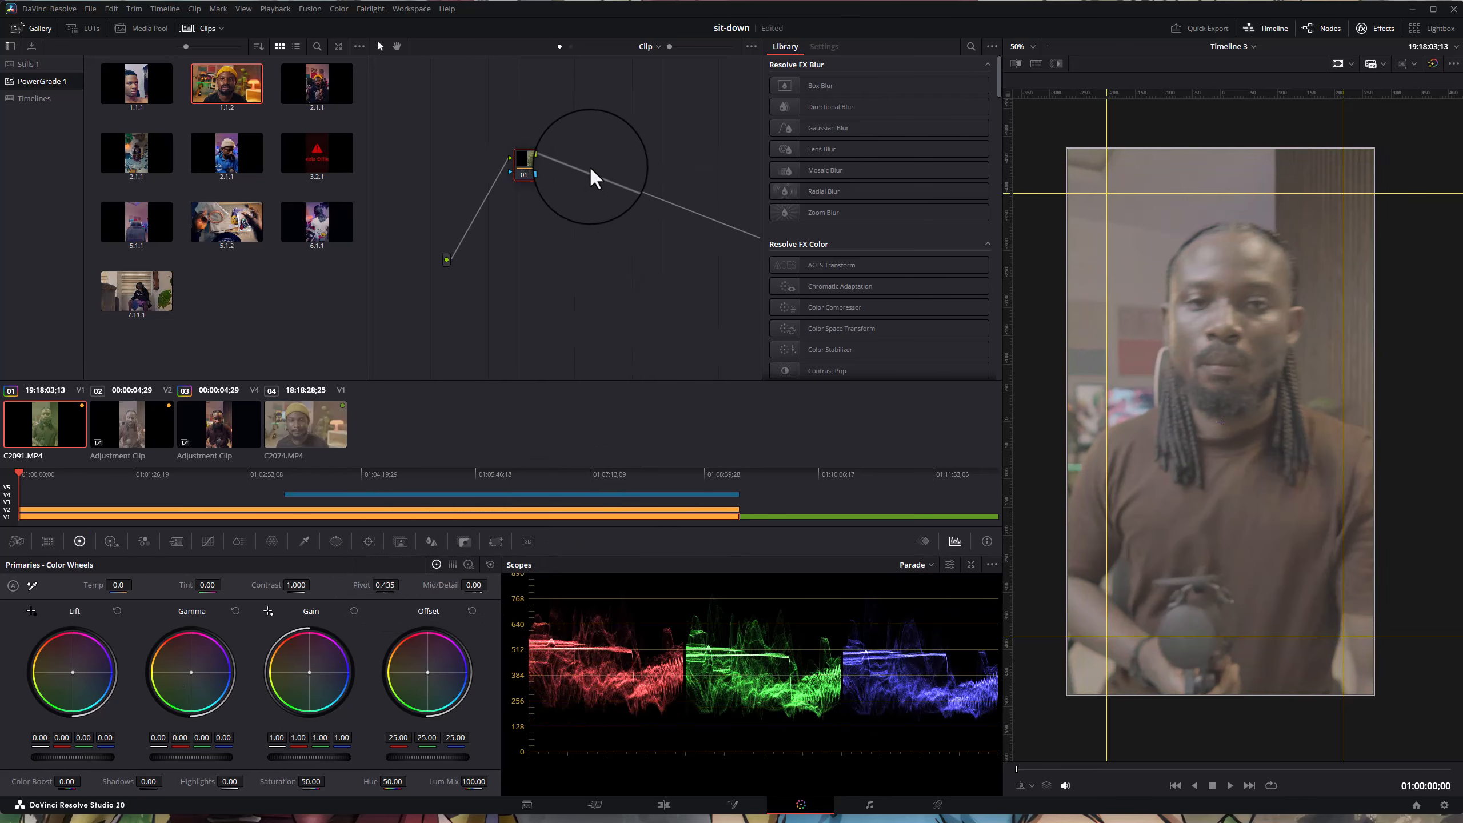
- Vary the Highlights tint in Log Wheels mode, ending at -0.18, 0.10 and -0.51 for red, green and blue
click(468, 564)
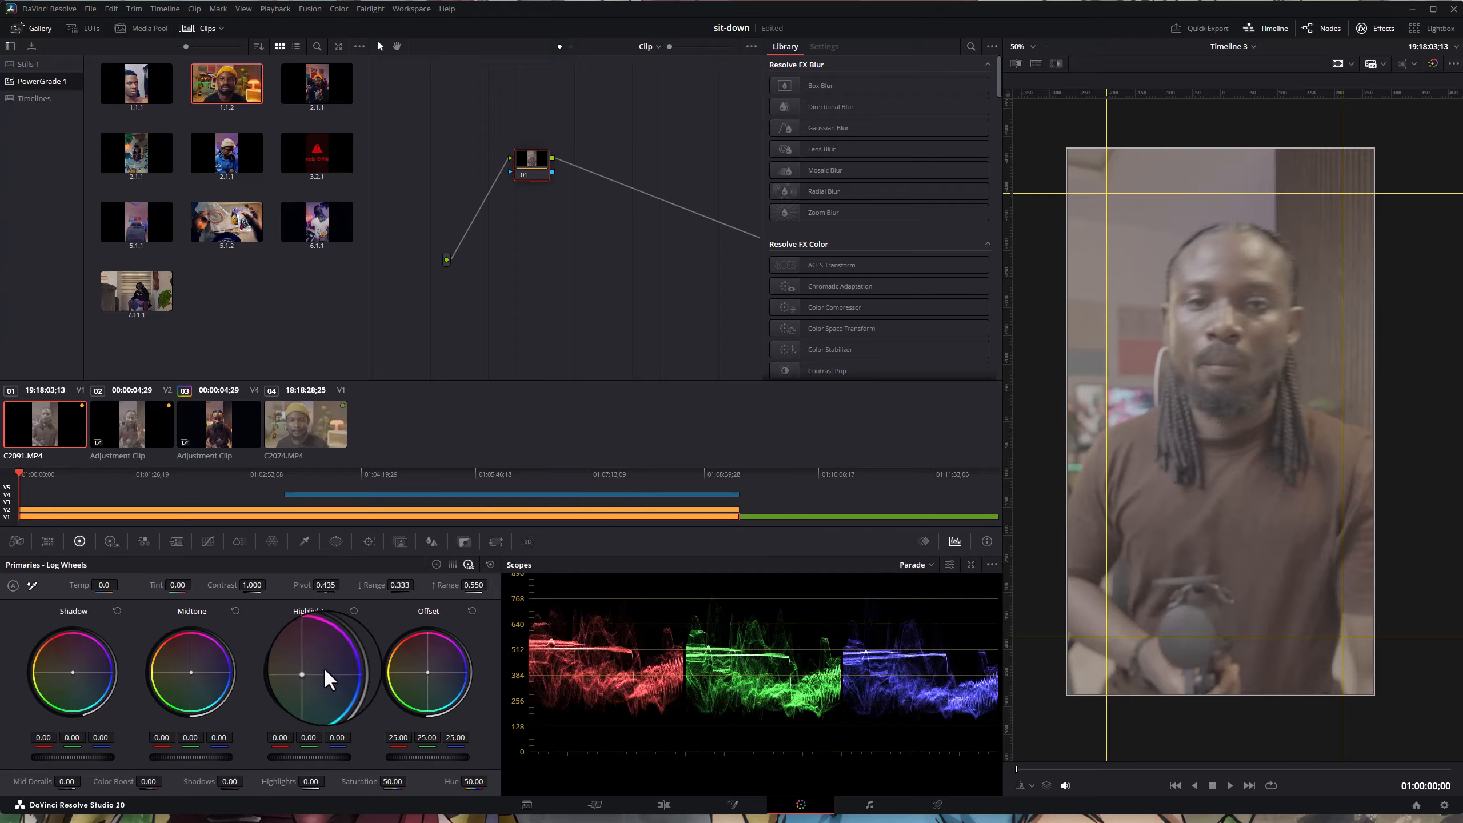
drag(304, 671, 201, 555)
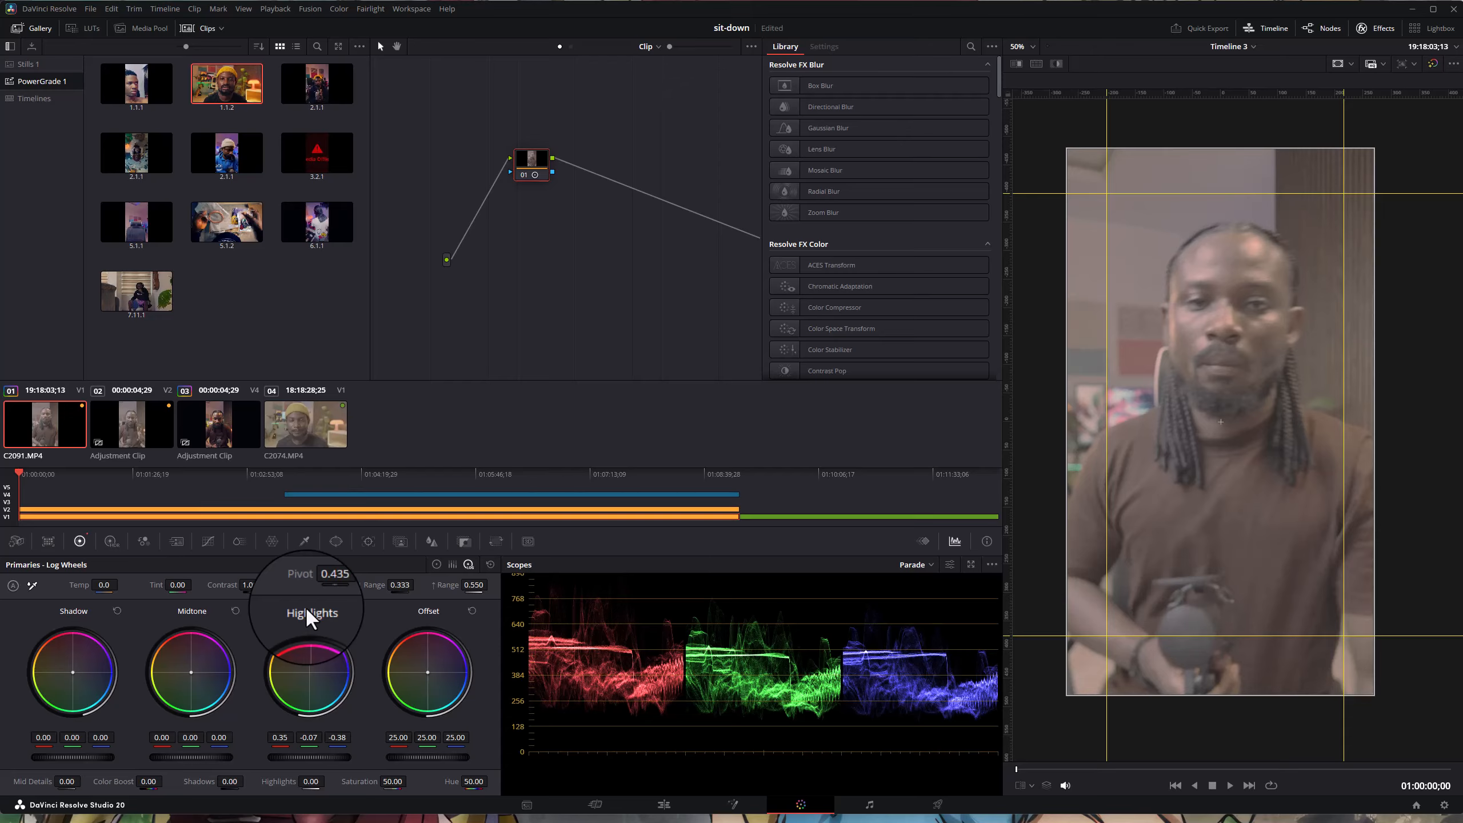
click(436, 564)
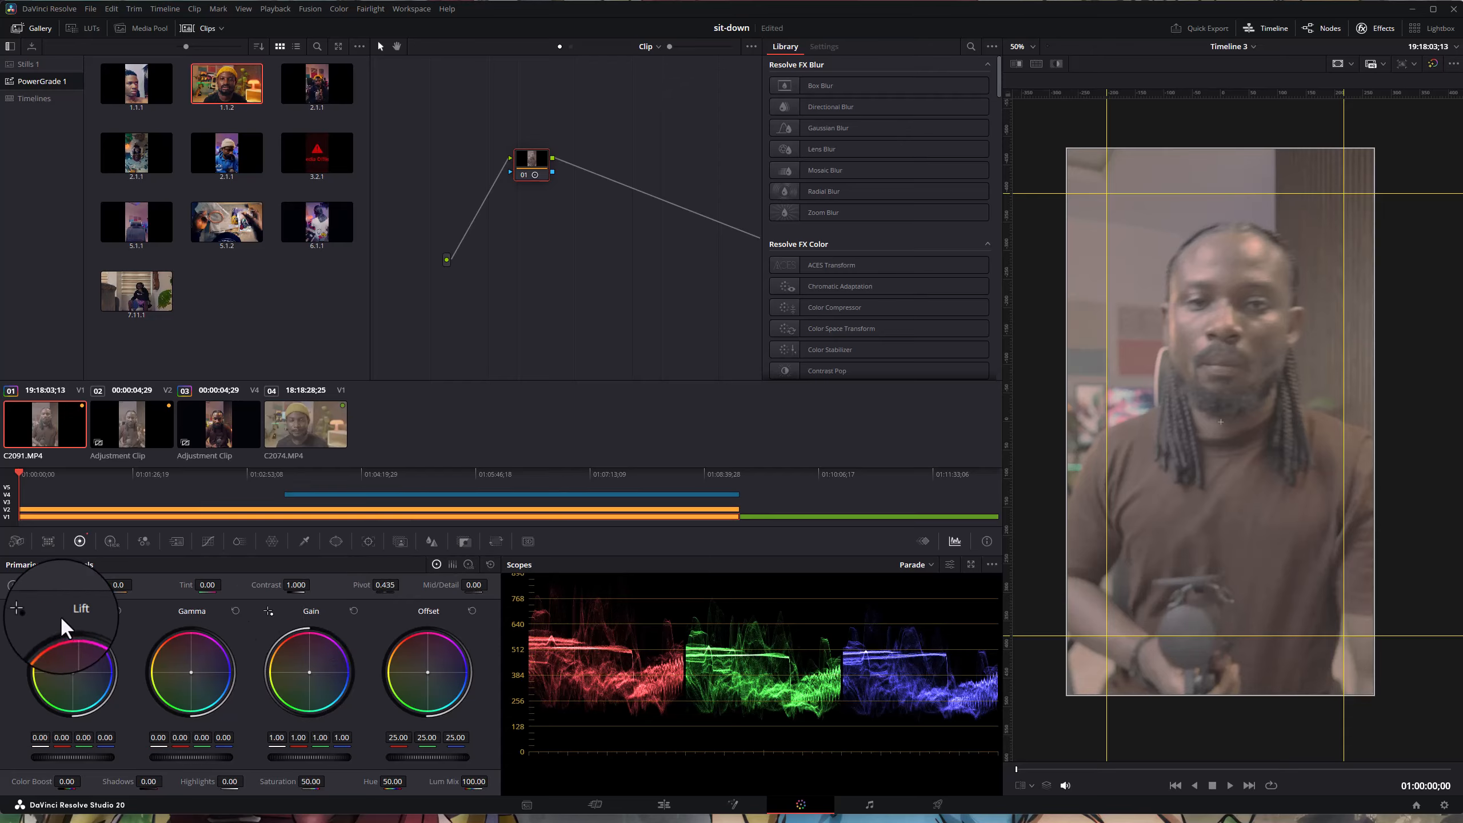
click(468, 564)
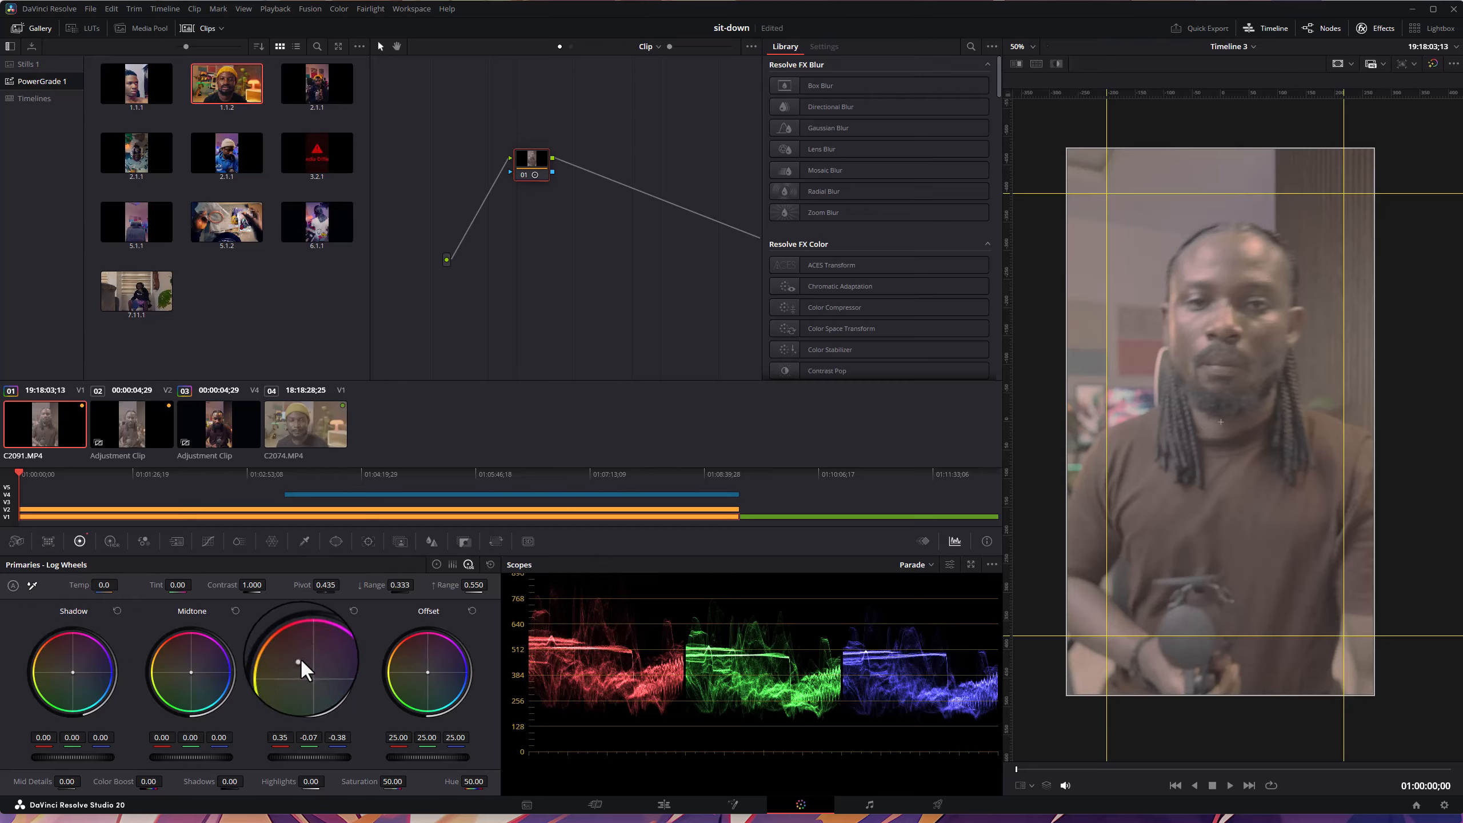
drag(297, 661, 334, 718)
drag(857, 511, 606, 271)
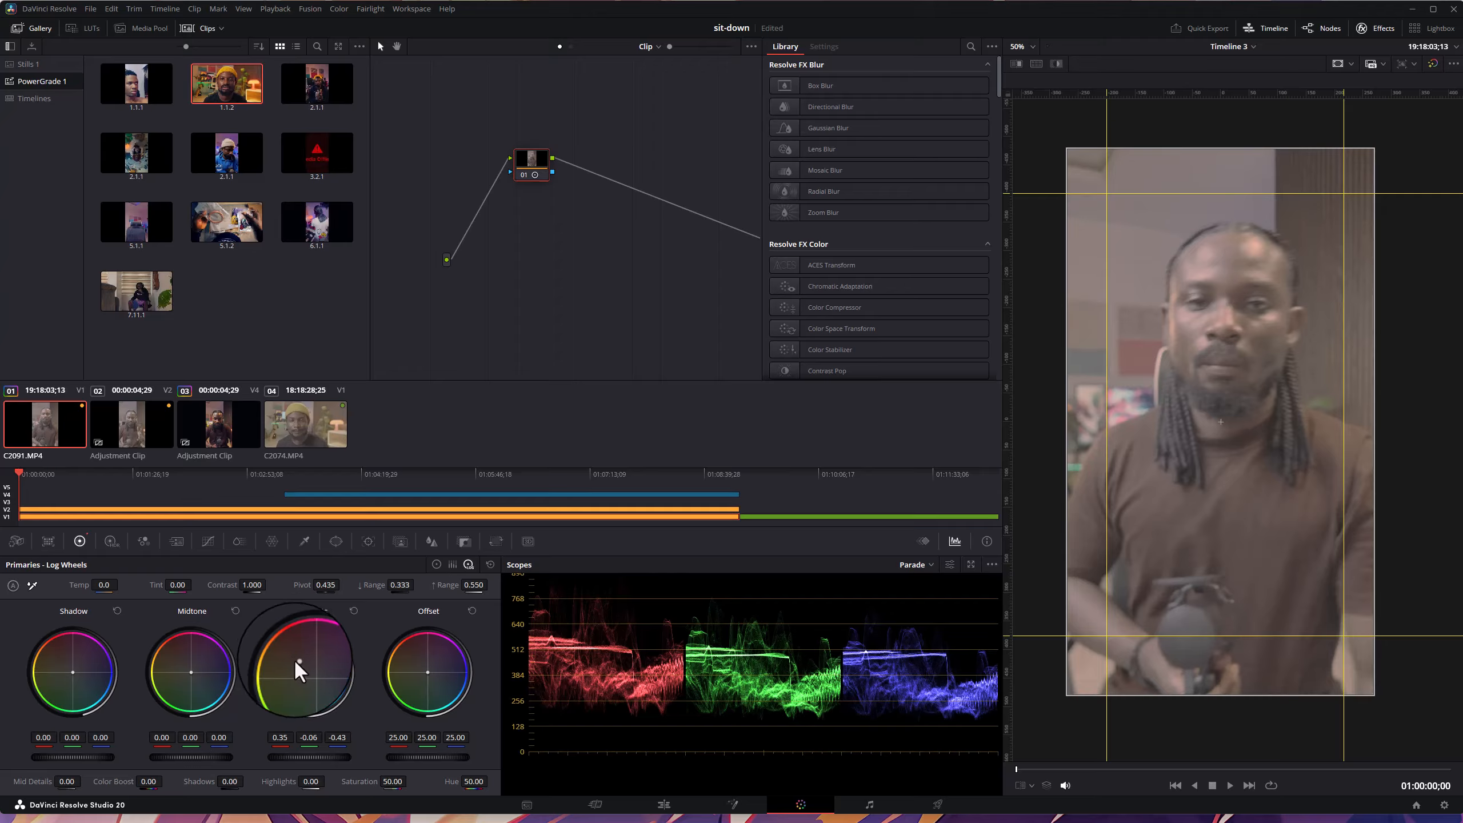
drag(297, 659, 601, 618)
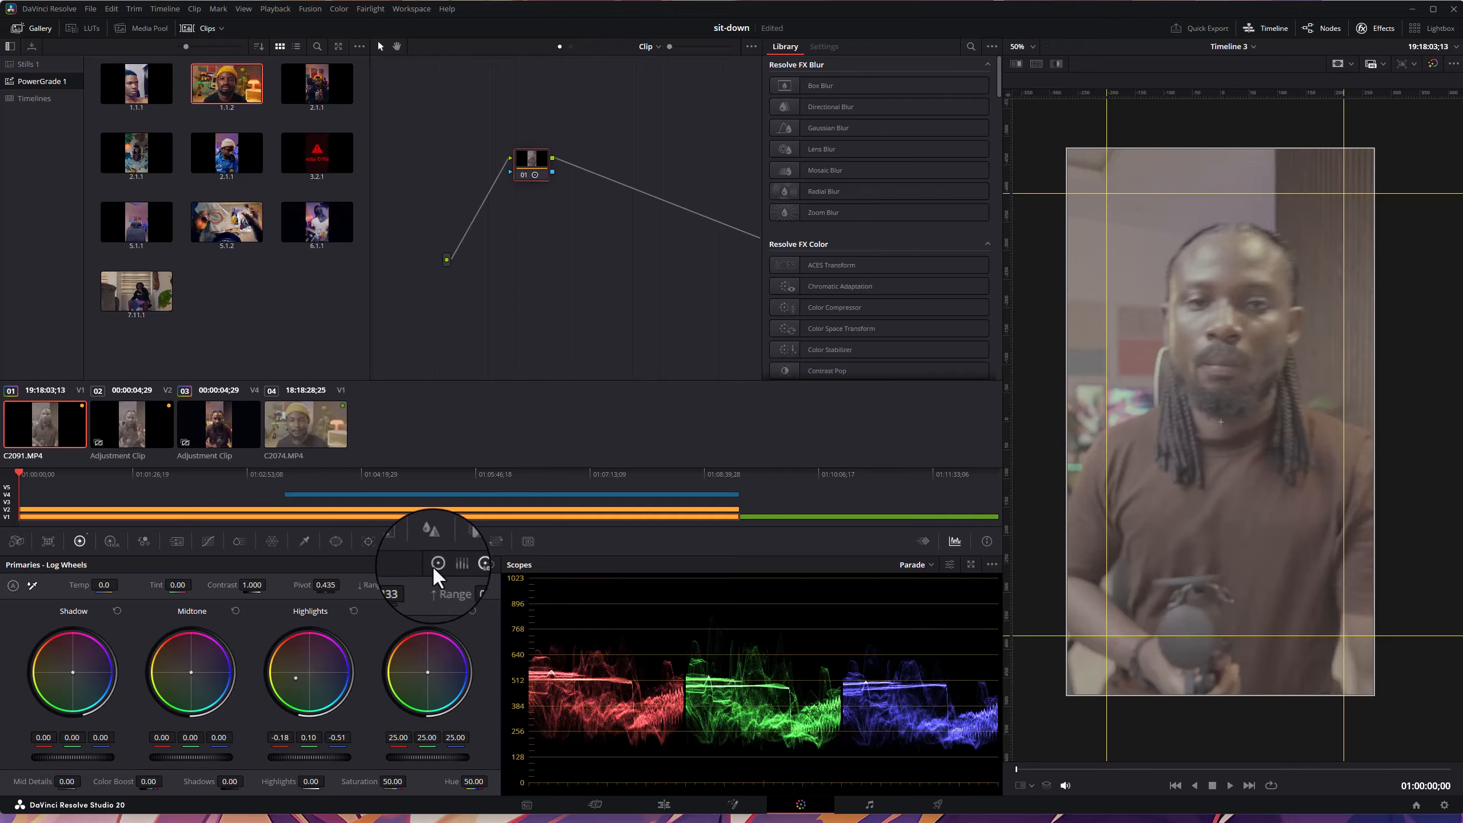
- Push the Gain color wheel to a strong orange cast, and lower the overall Gain to 0.02
click(432, 564)
drag(309, 663, 75, 419)
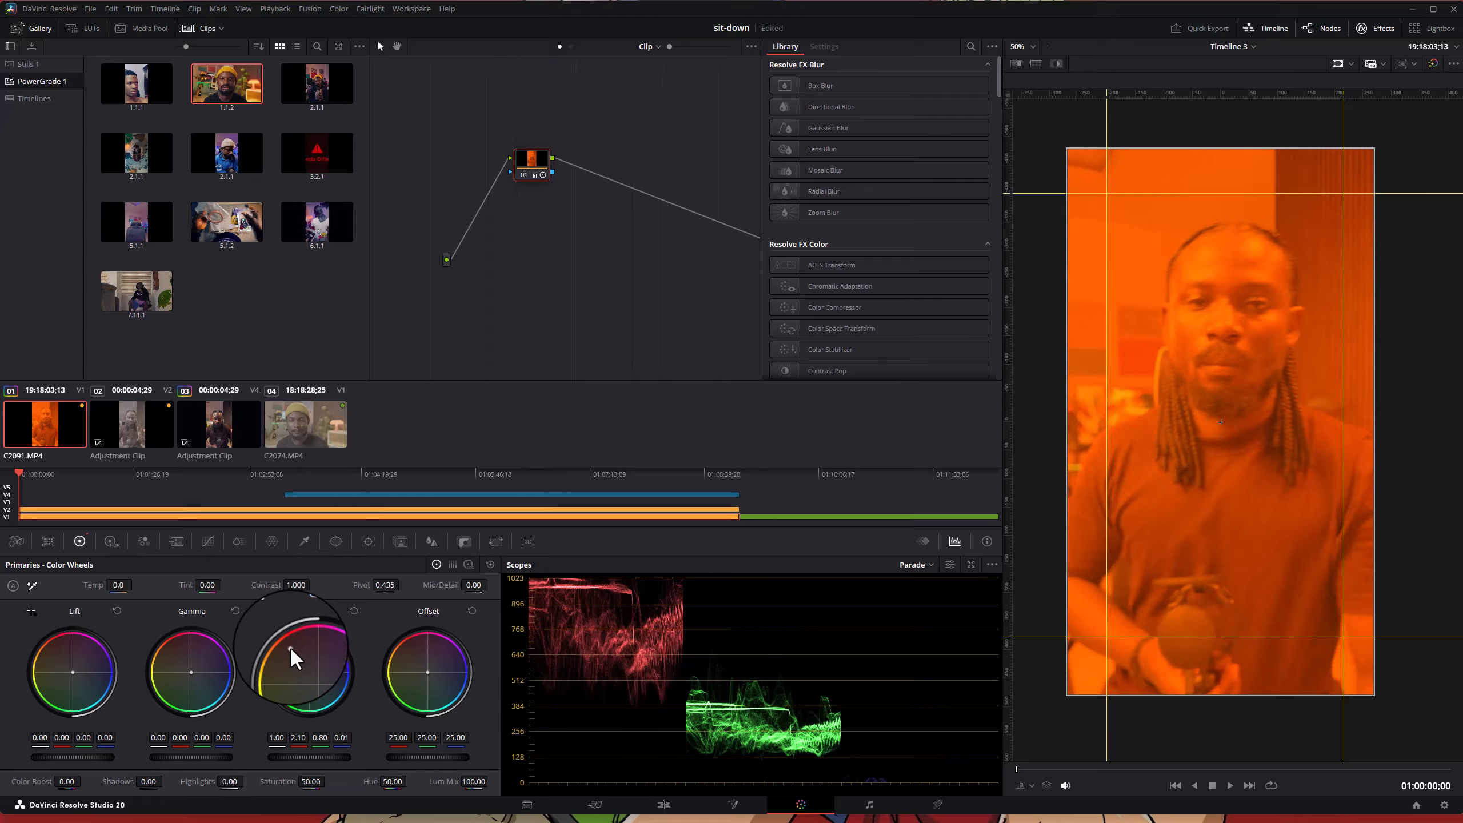
drag(290, 645, 291, 654)
drag(333, 760, 335, 398)
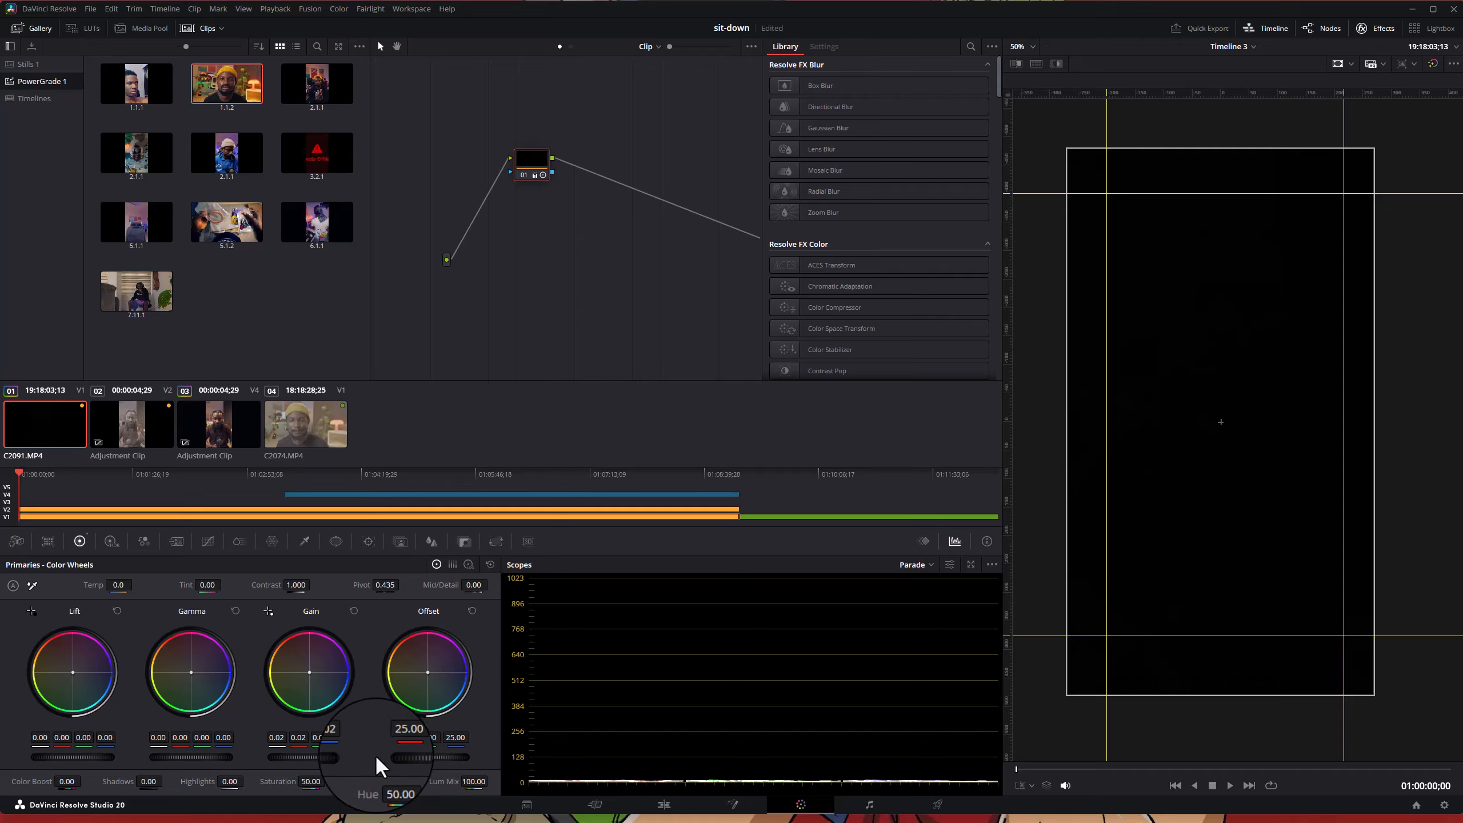
- Reset the Gain and the whole grade of node 01, and save the project
click(353, 609)
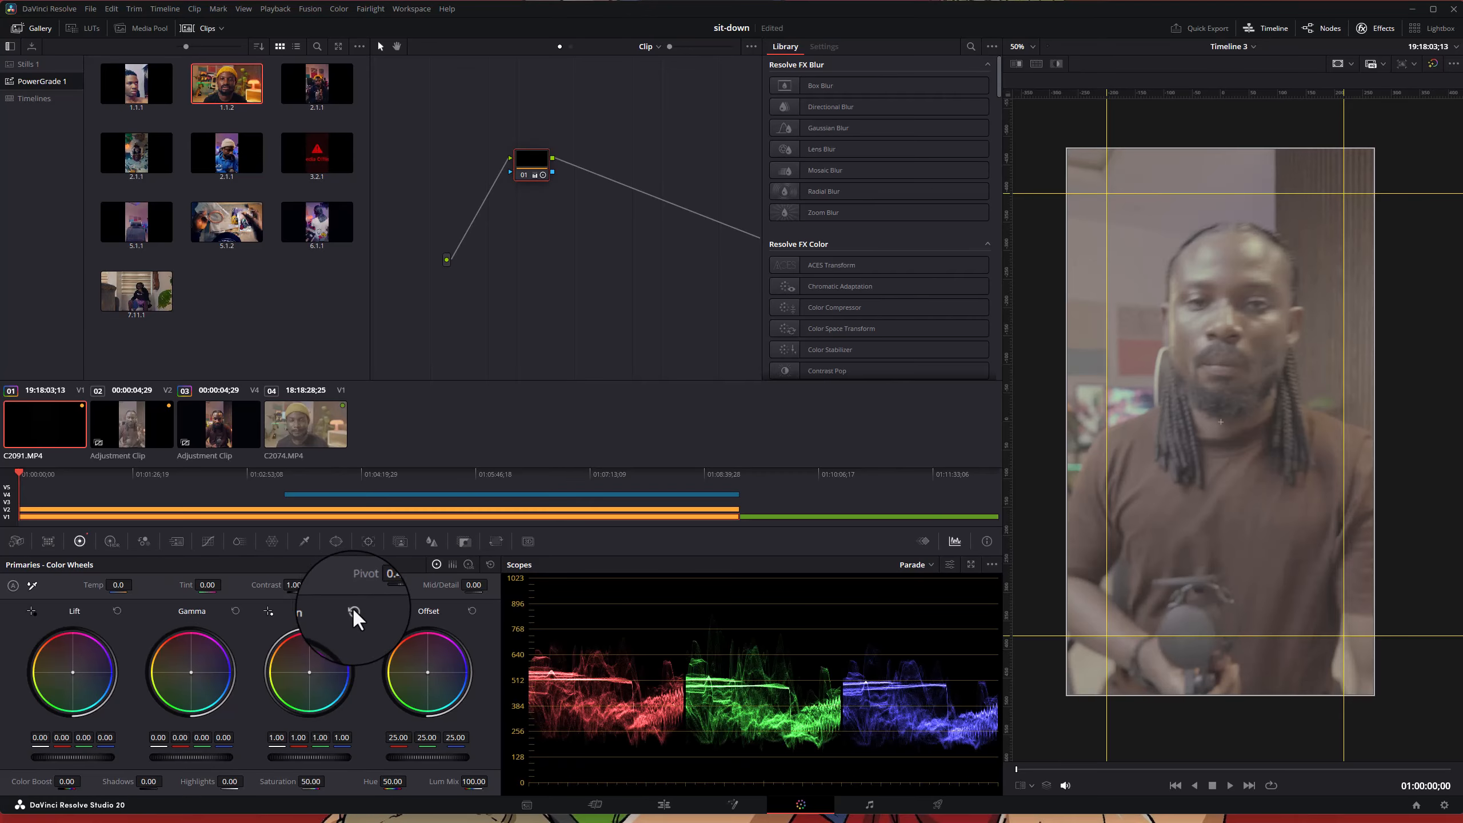
right_click(524, 162)
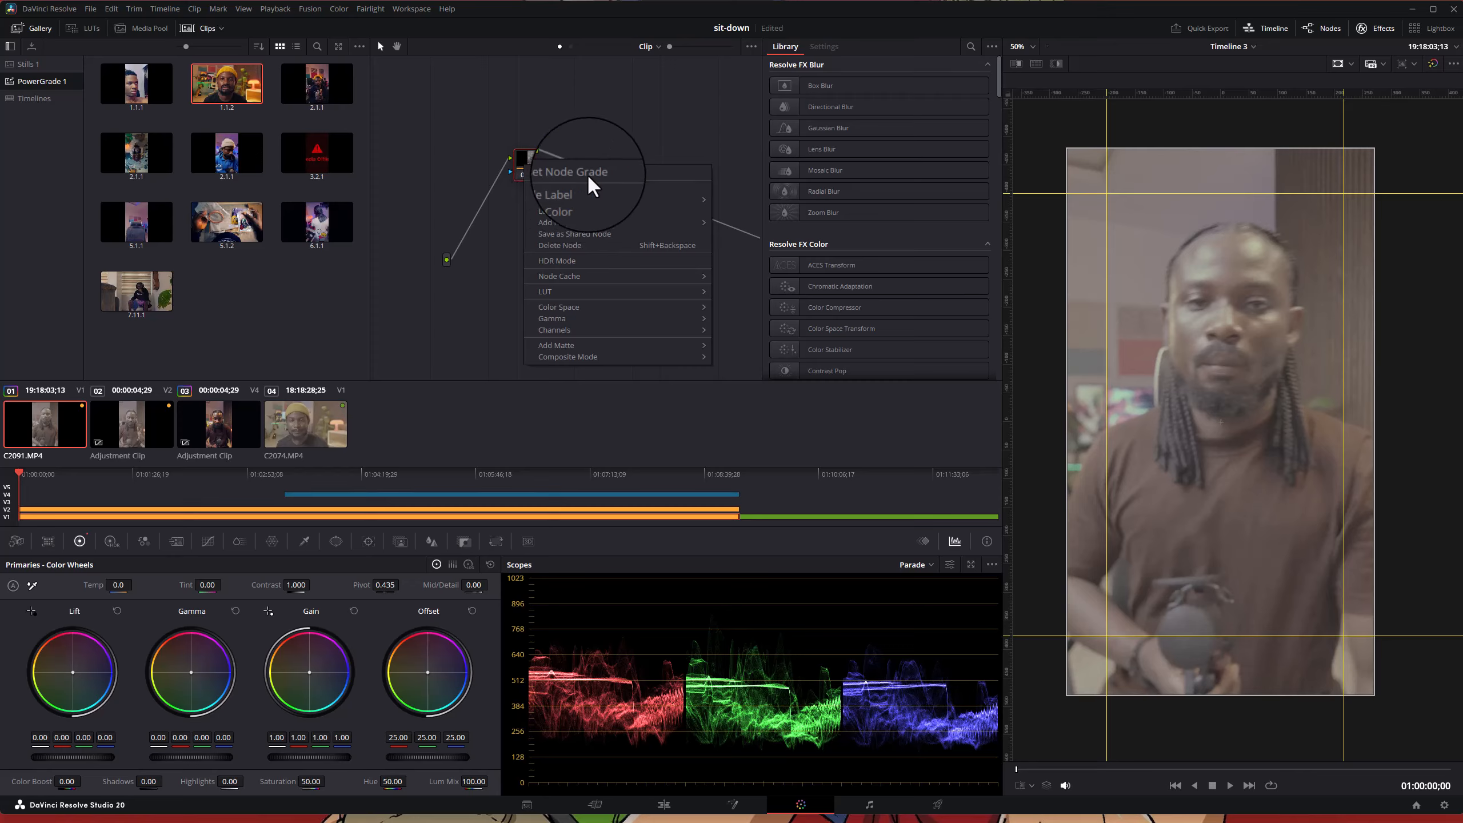
click(588, 174)
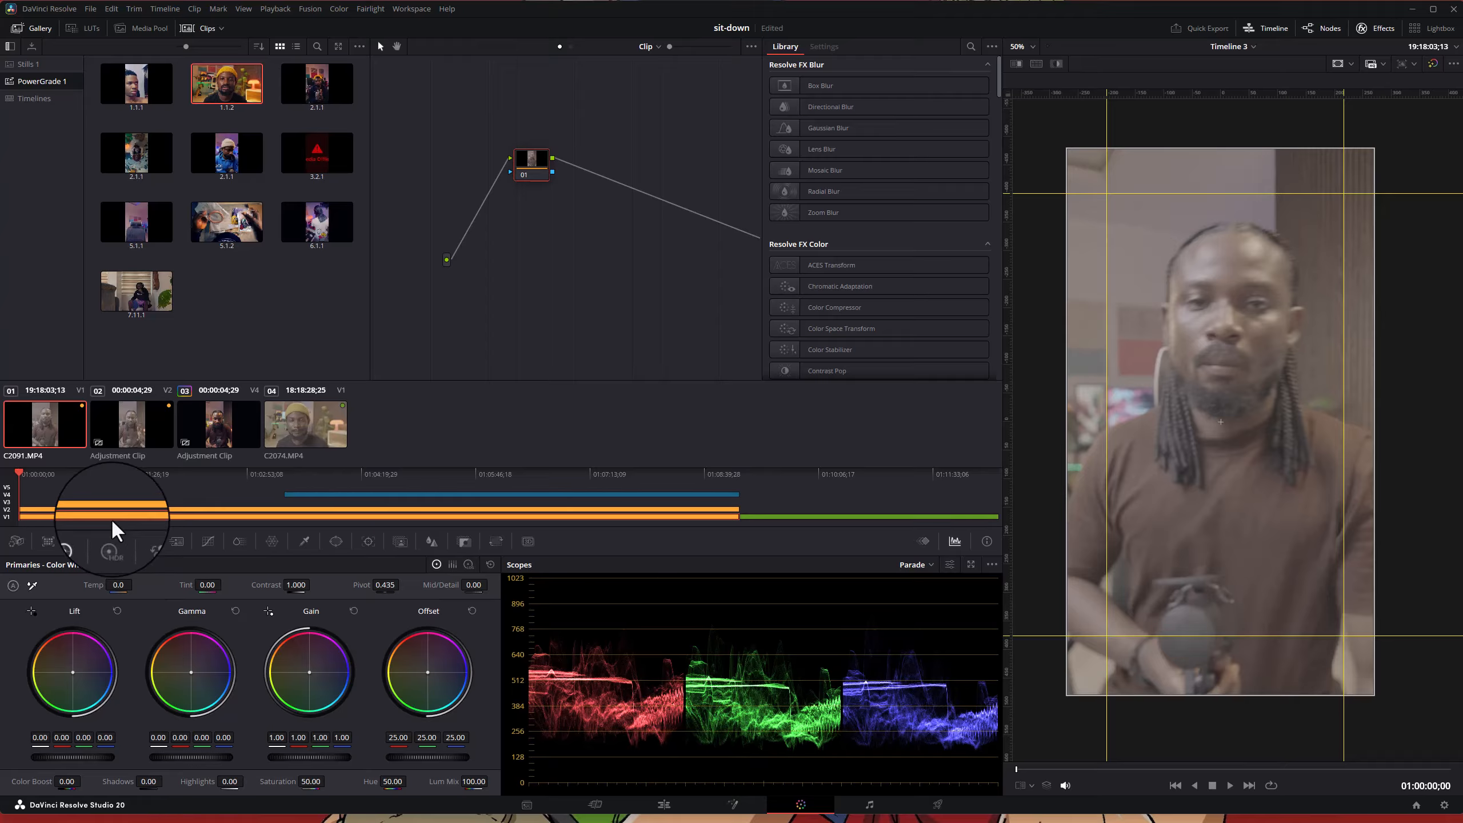
key(ctrl+s)
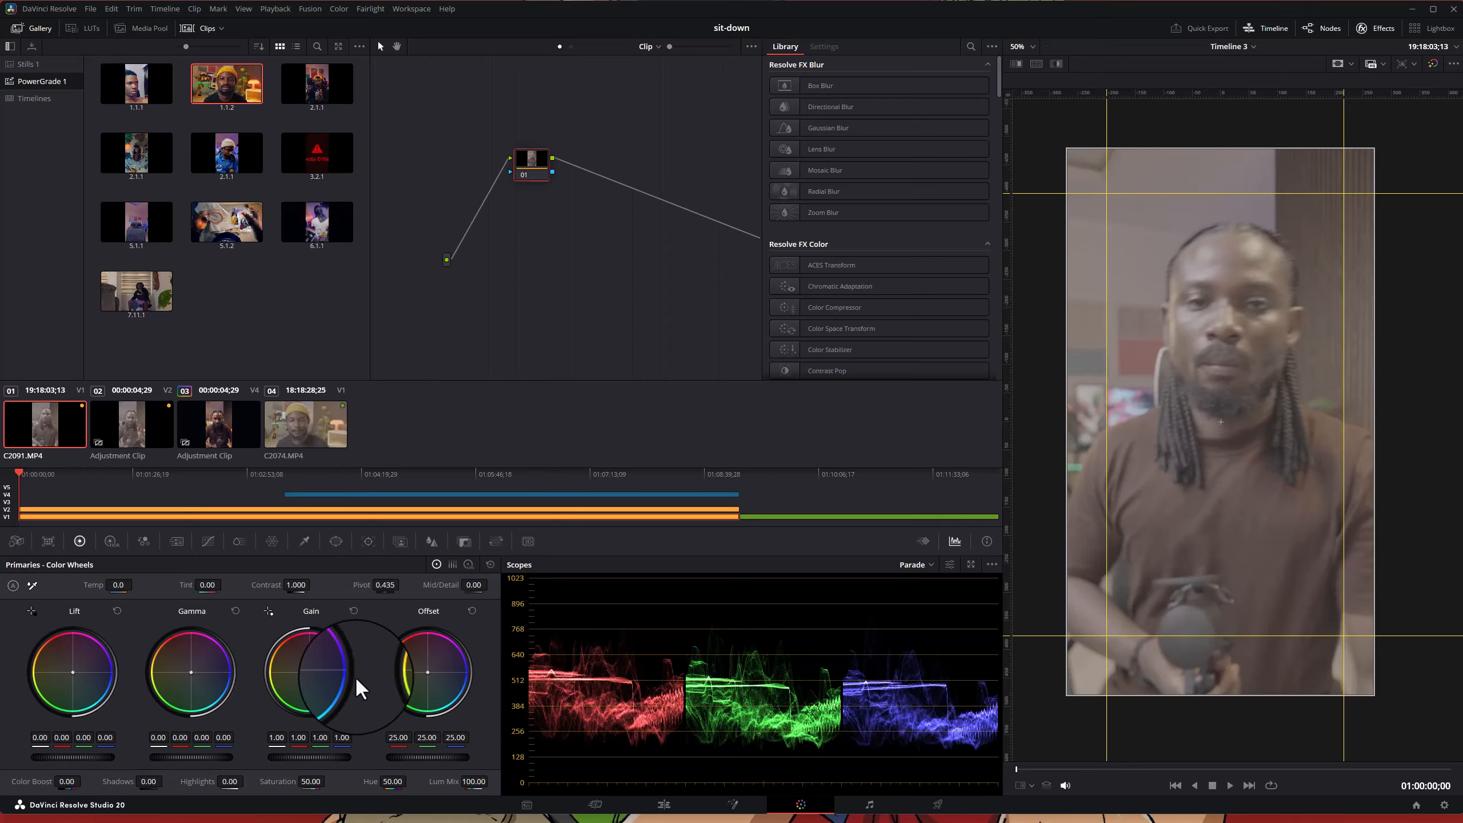
- Shift the Log Highlights wheel between warm and blue tints, ending at -0.02, 0.02 and -0.12
click(468, 564)
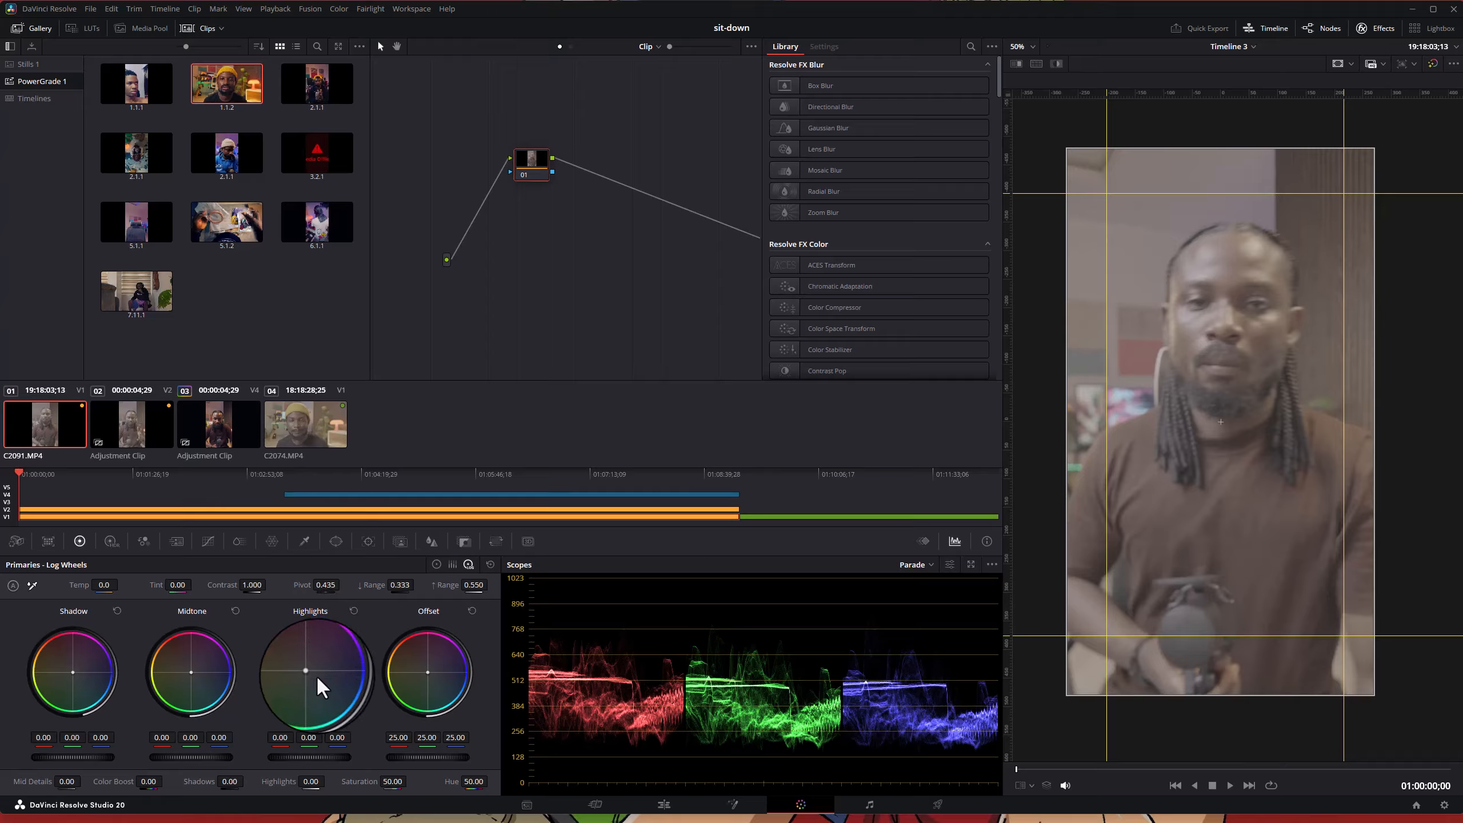
drag(307, 670, 287, 664)
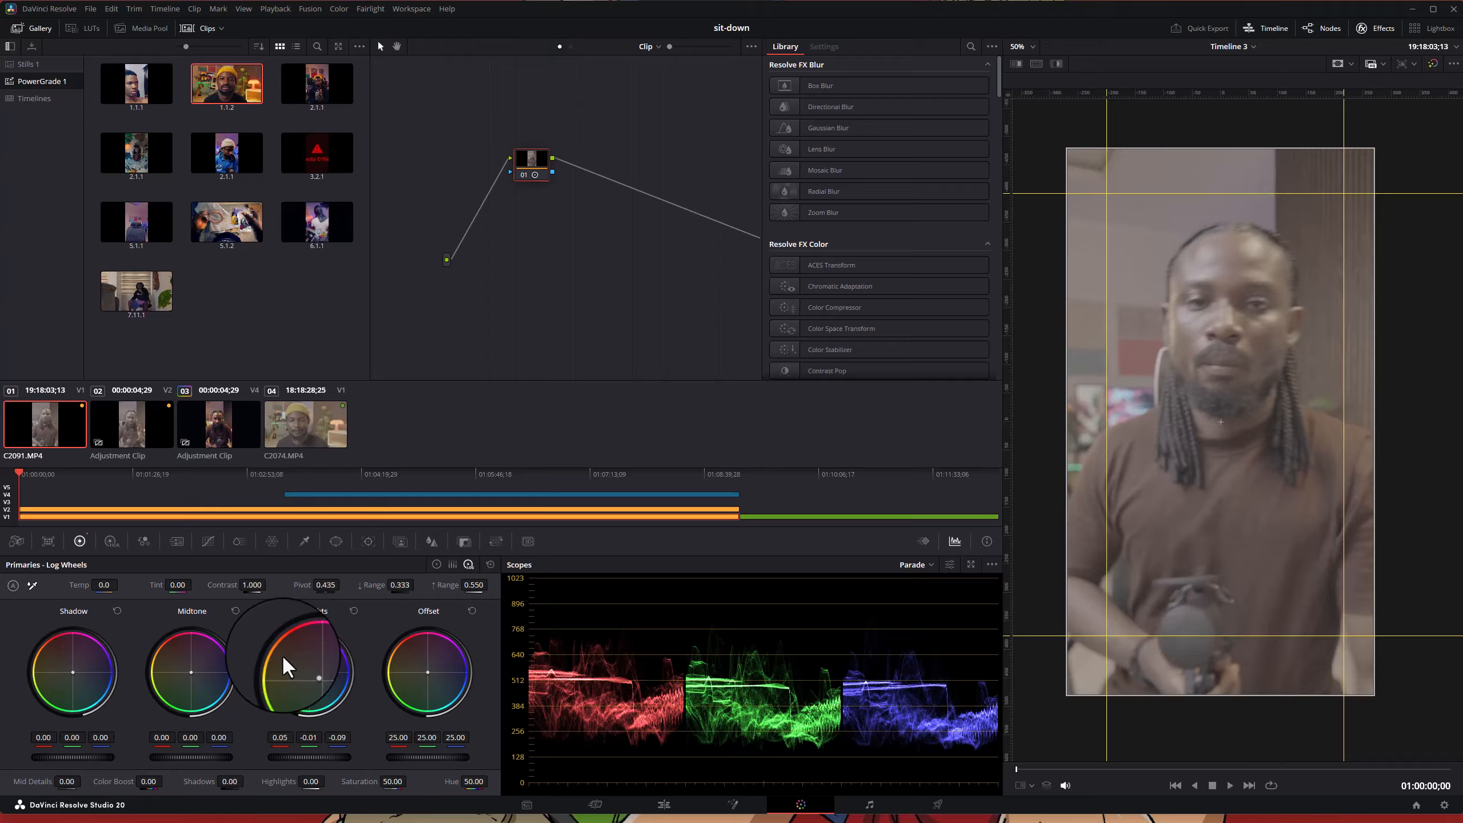
drag(309, 586, 546, 629)
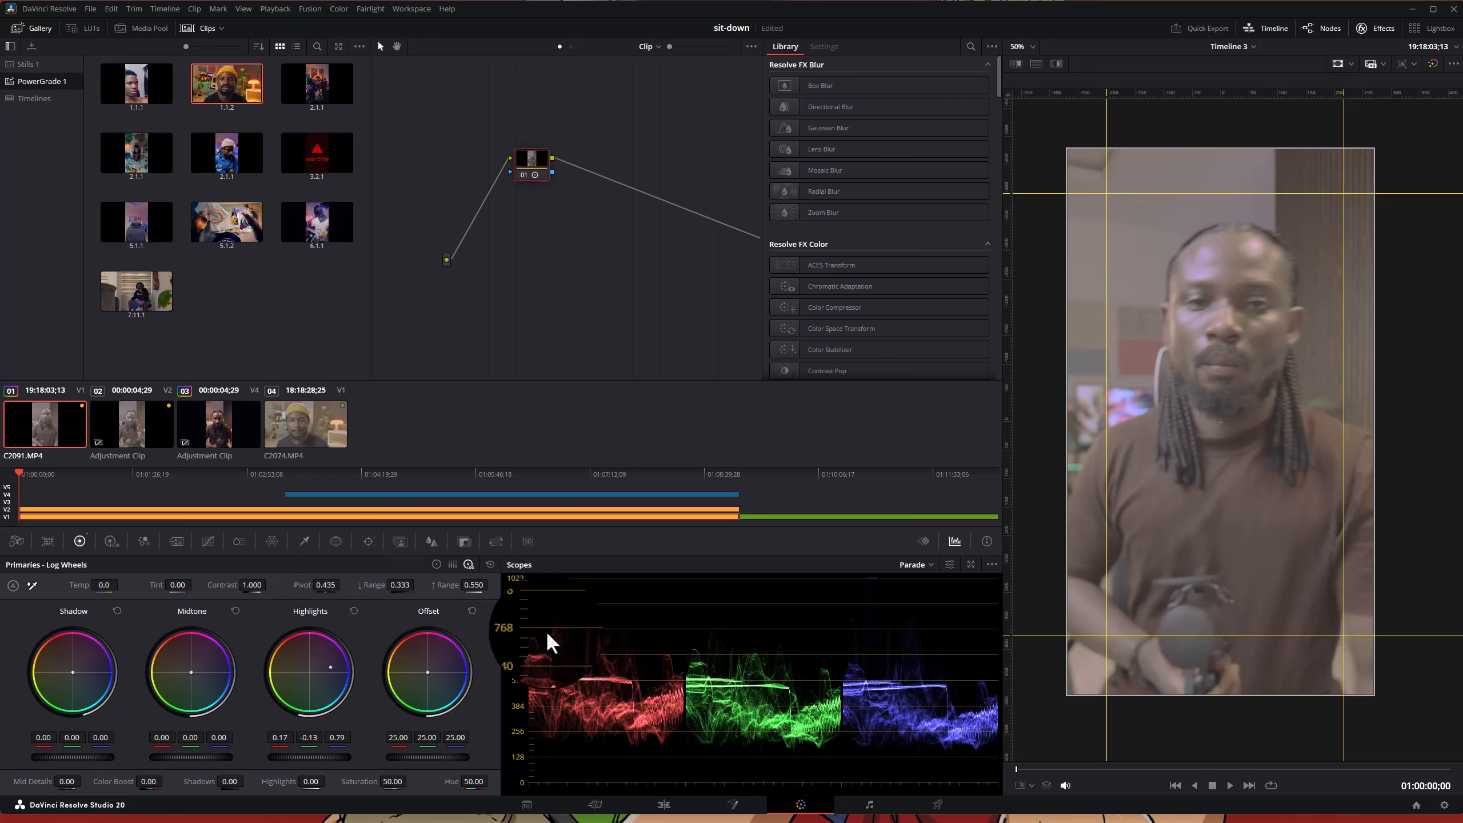
drag(640, 418, 567, 285)
- Adjust the Log Midtone wheel to -0.01, 0.00, -0.03 and the Shadow wheel to 0.03, -0.02, 0.11
drag(192, 672, 196, 663)
drag(373, 722, 628, 300)
drag(73, 669, 64, 686)
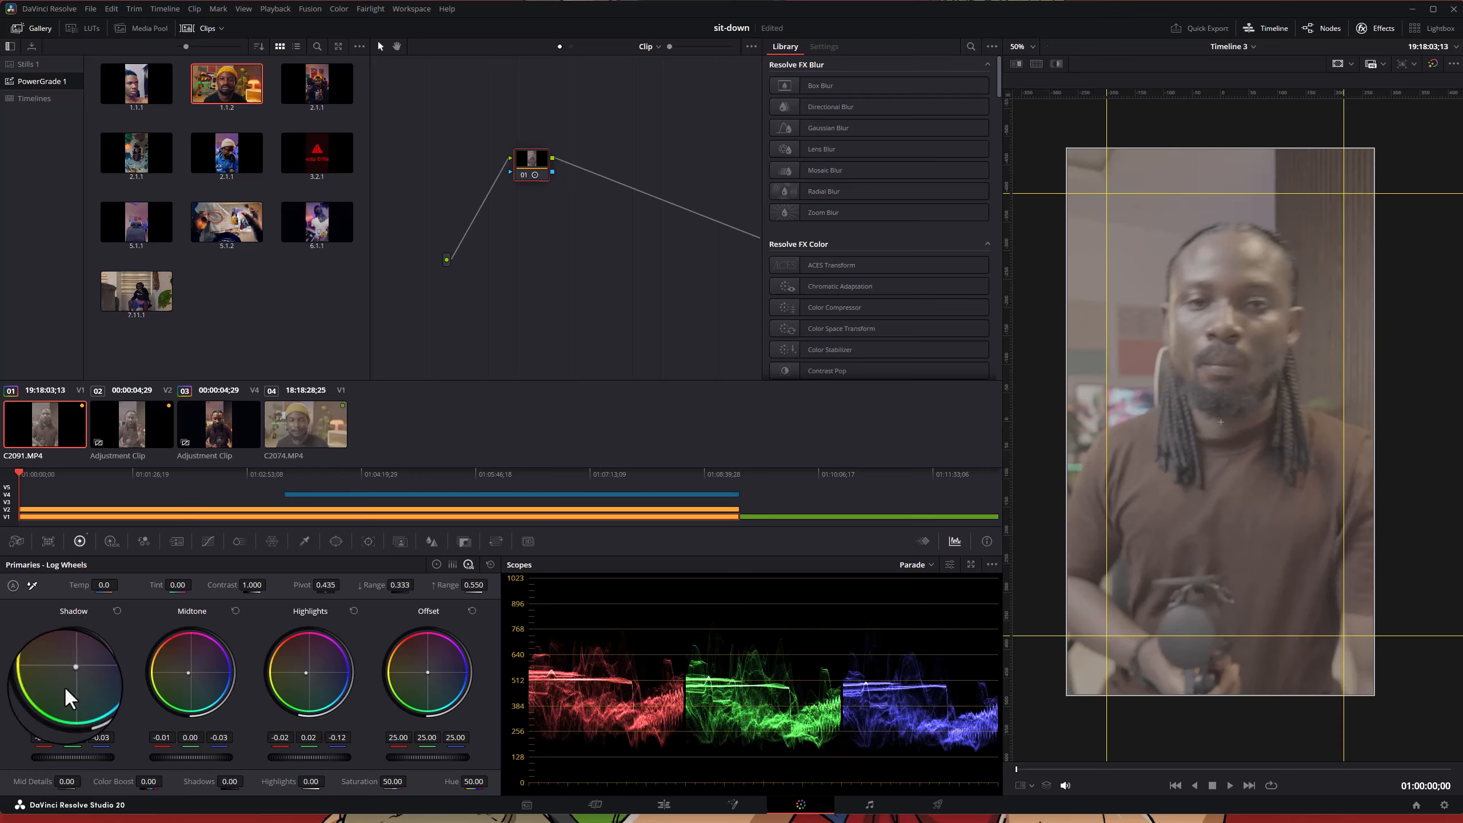
drag(203, 576, 104, 659)
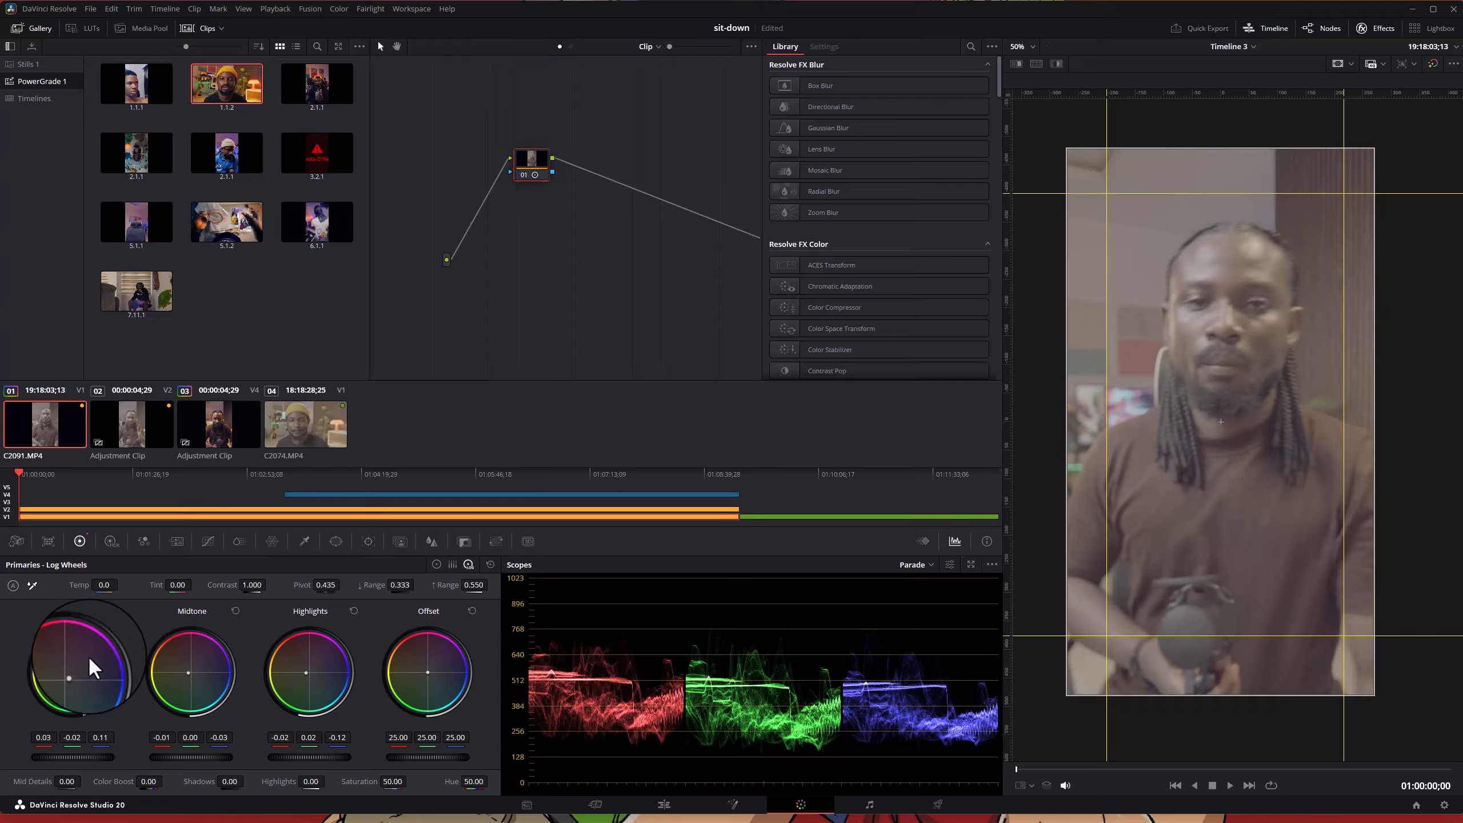
- Tint the Offset wheel pink at 35.22, 21.48 and 29.41, and reset the node grade
drag(415, 670, 422, 670)
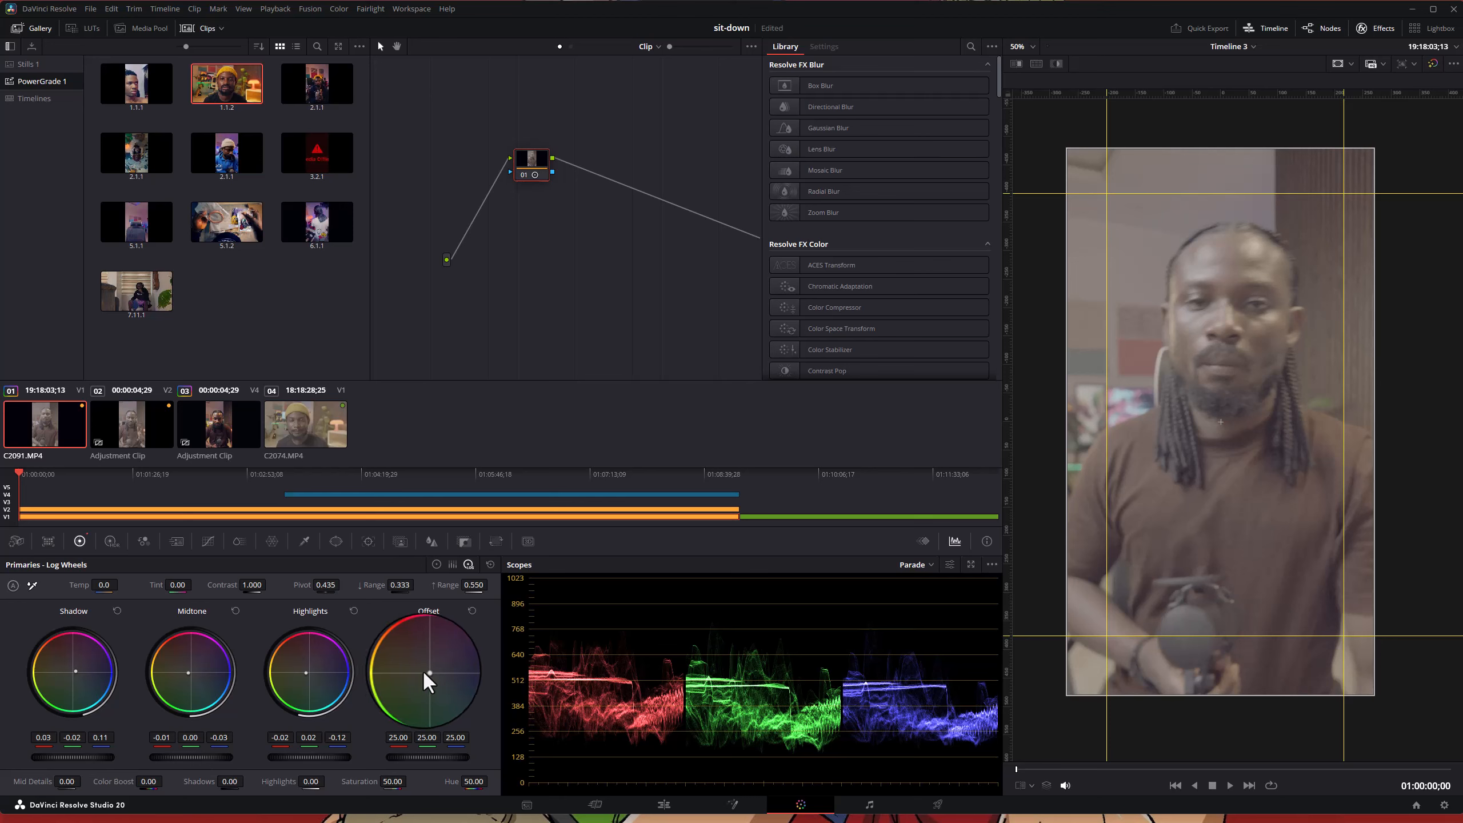
drag(569, 621, 427, 664)
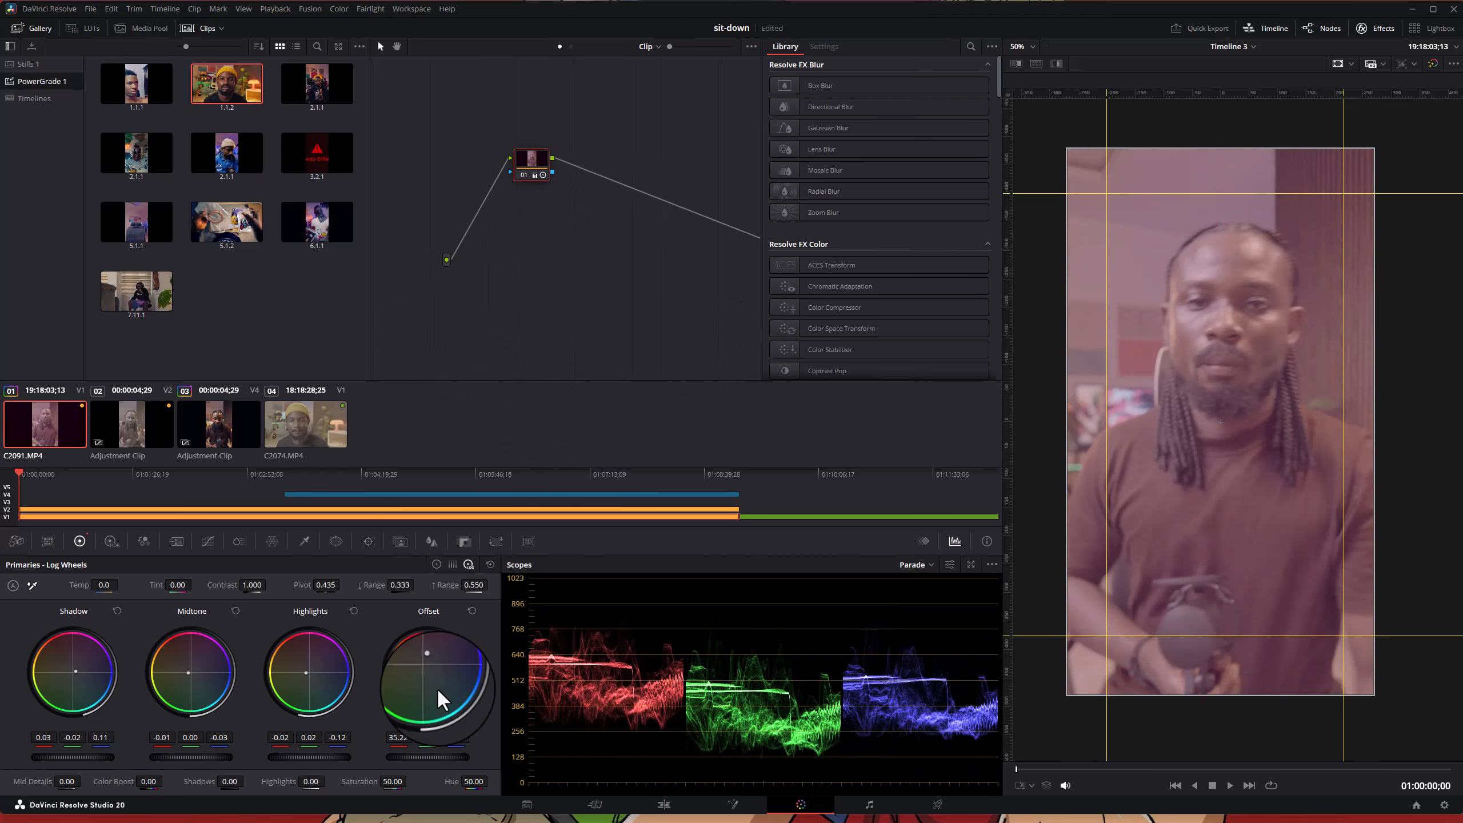
right_click(537, 163)
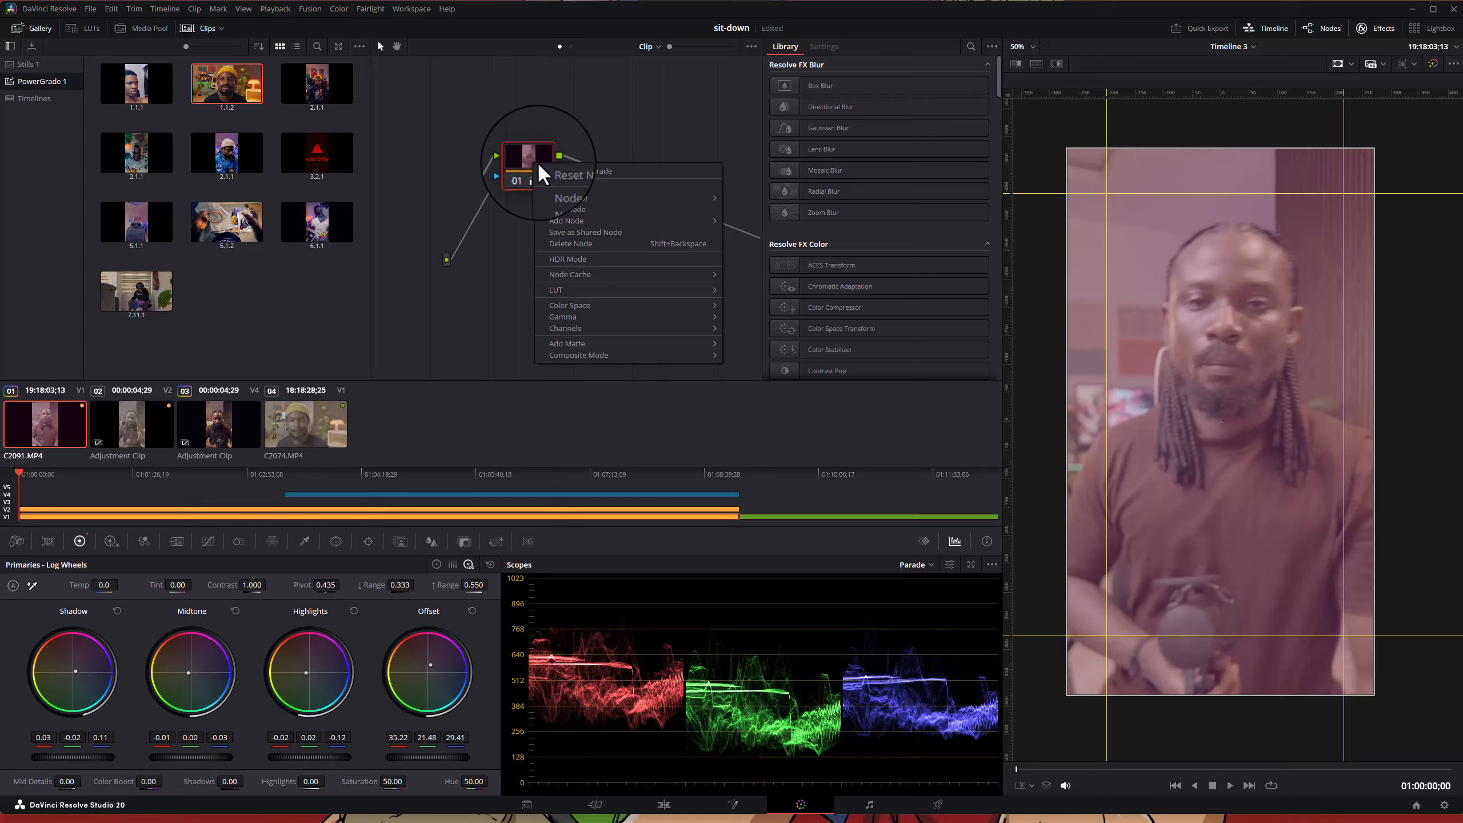
click(577, 167)
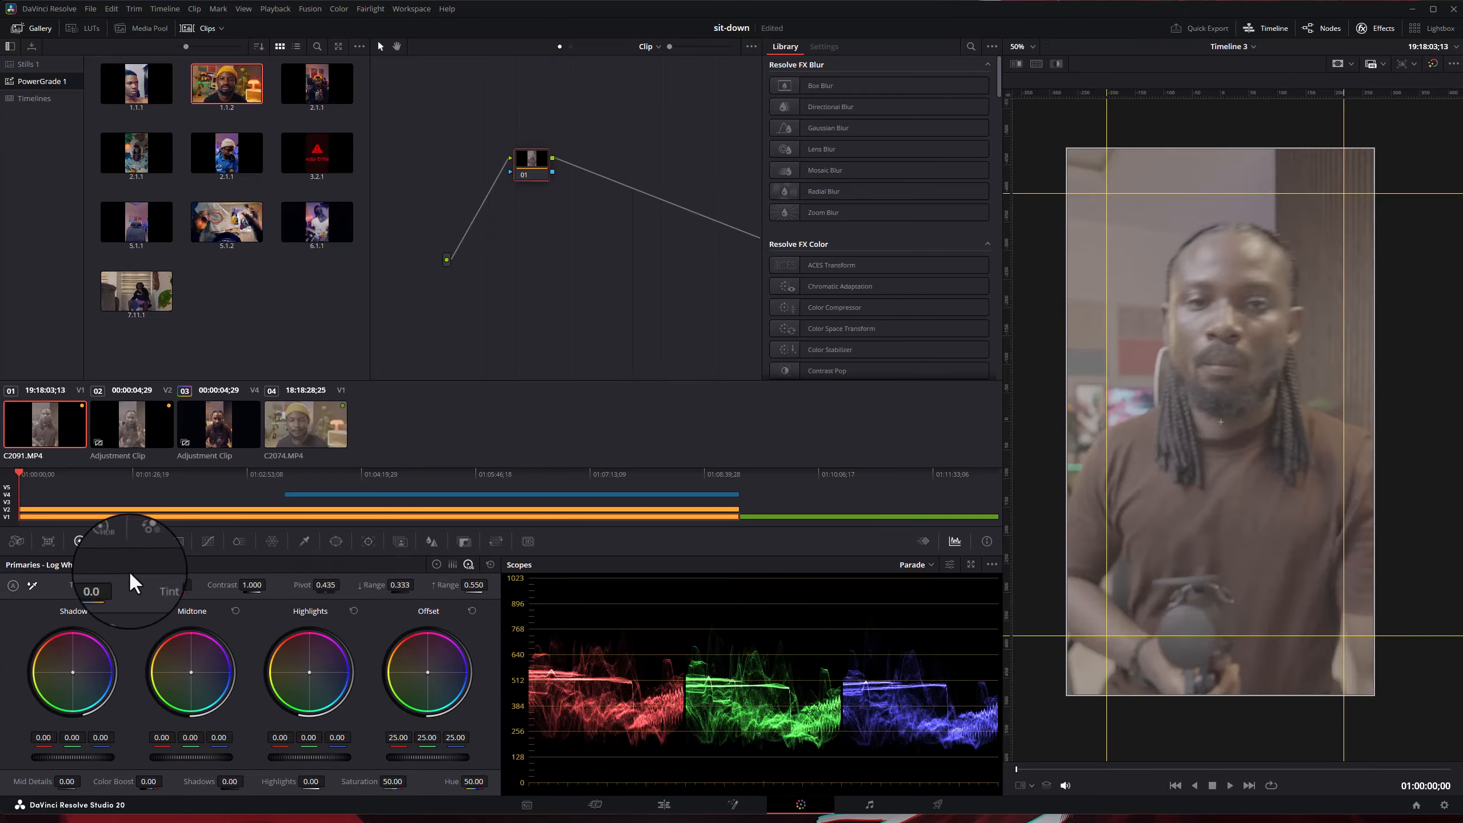
- Review the primaries as Color Wheels, Color Bars and Log Wheels, and return to Color Wheels
click(436, 560)
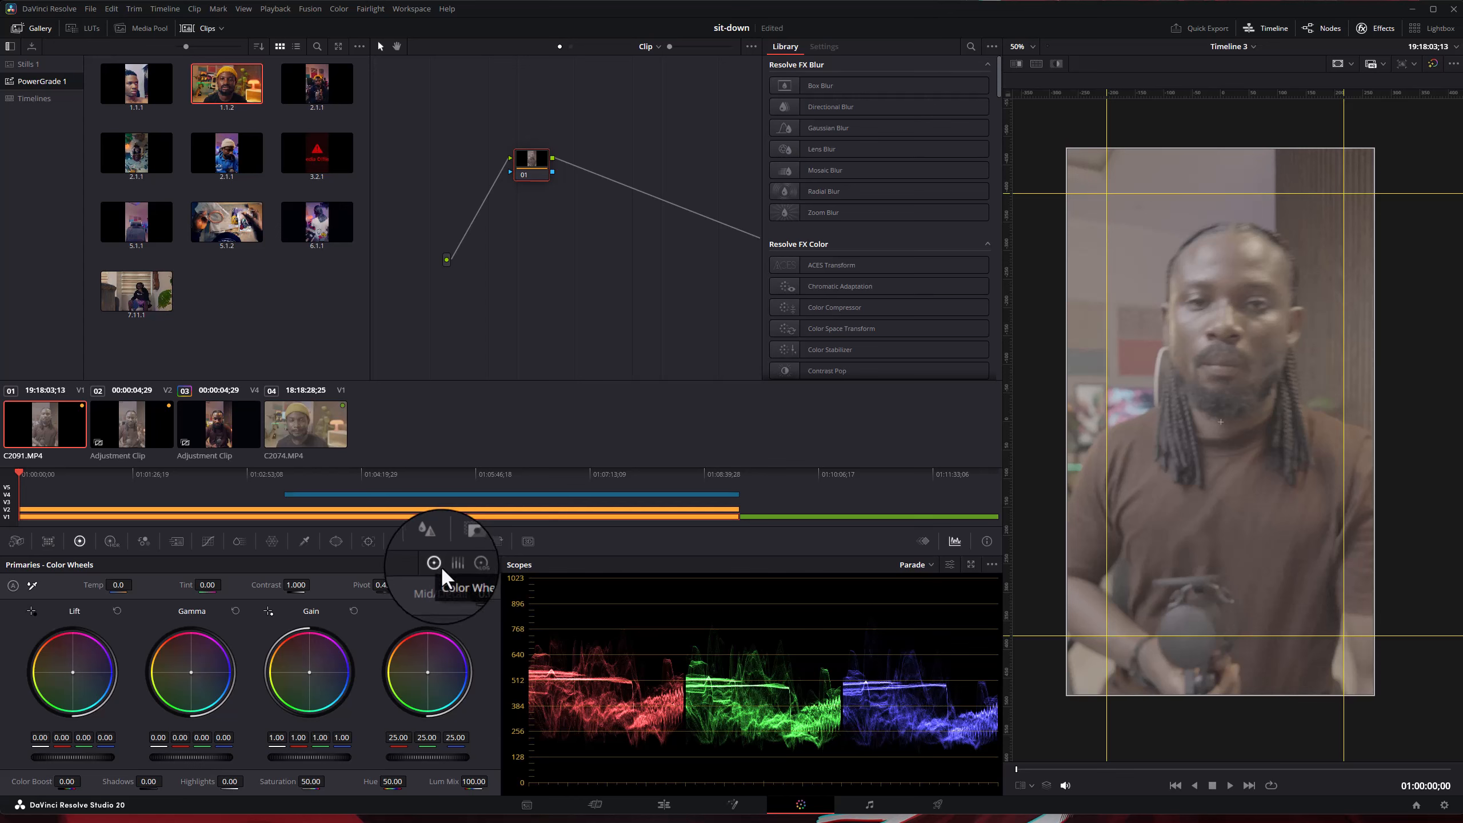
click(453, 565)
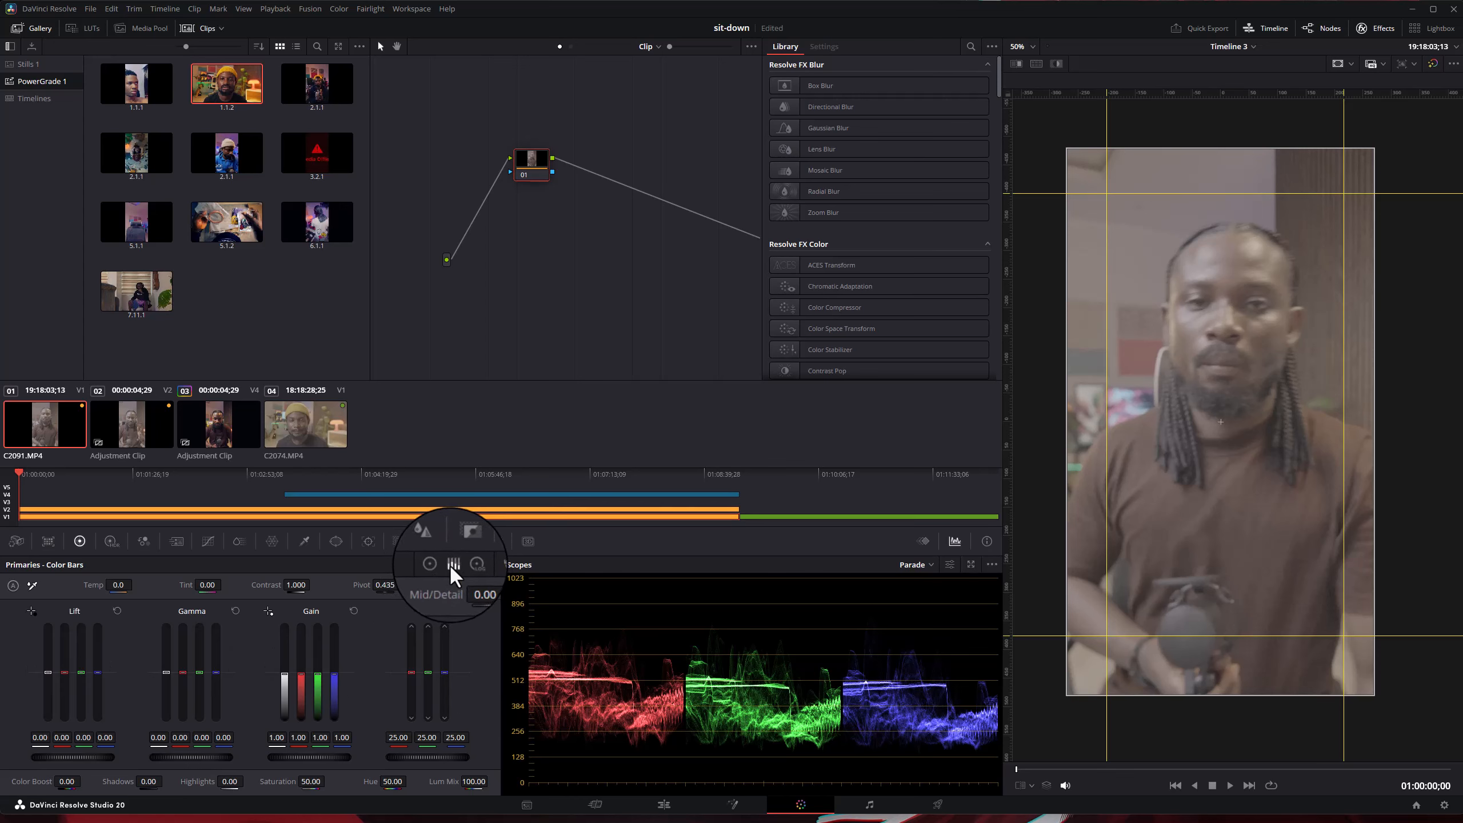
click(466, 564)
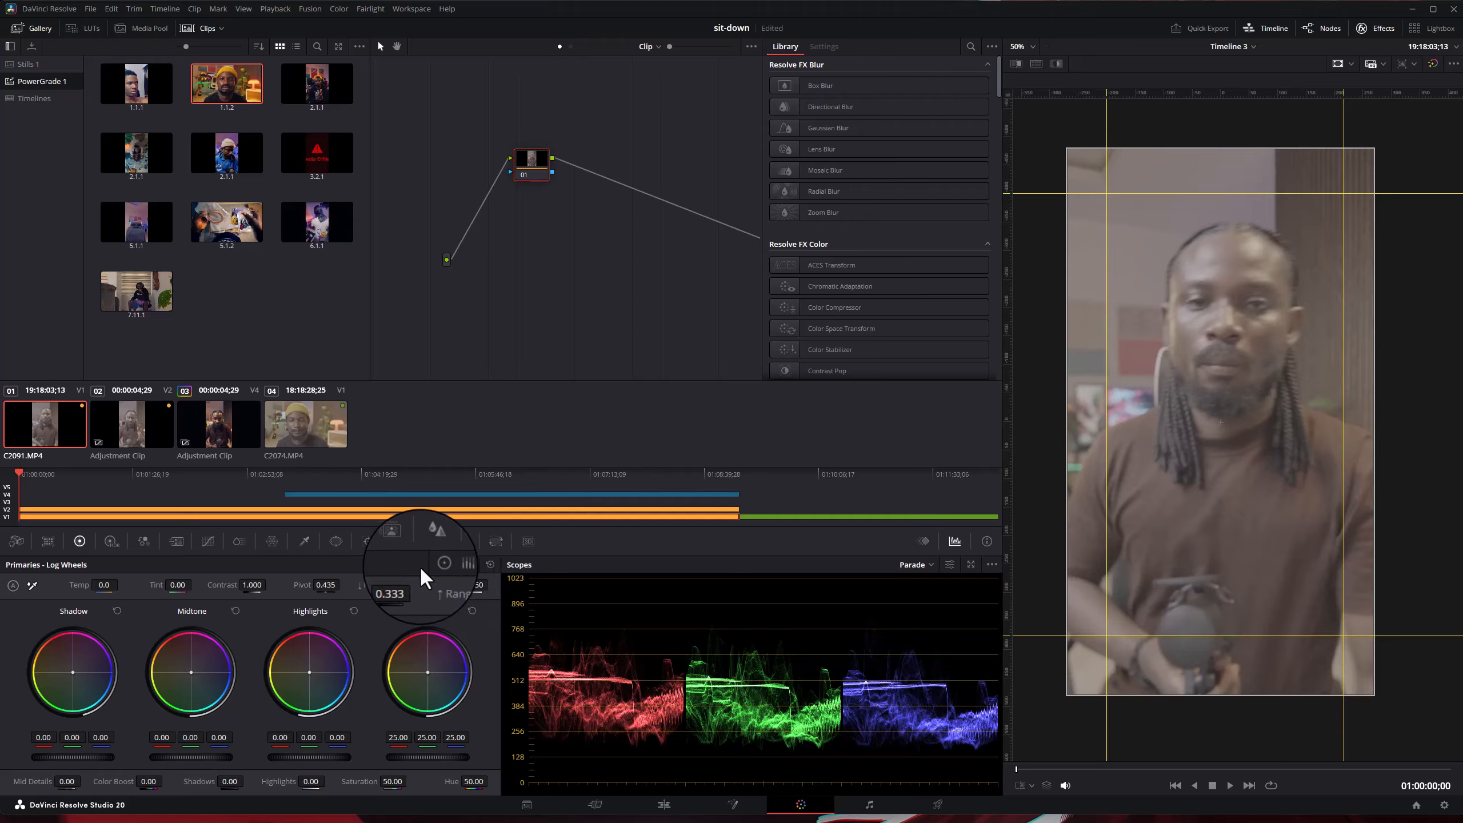
click(436, 565)
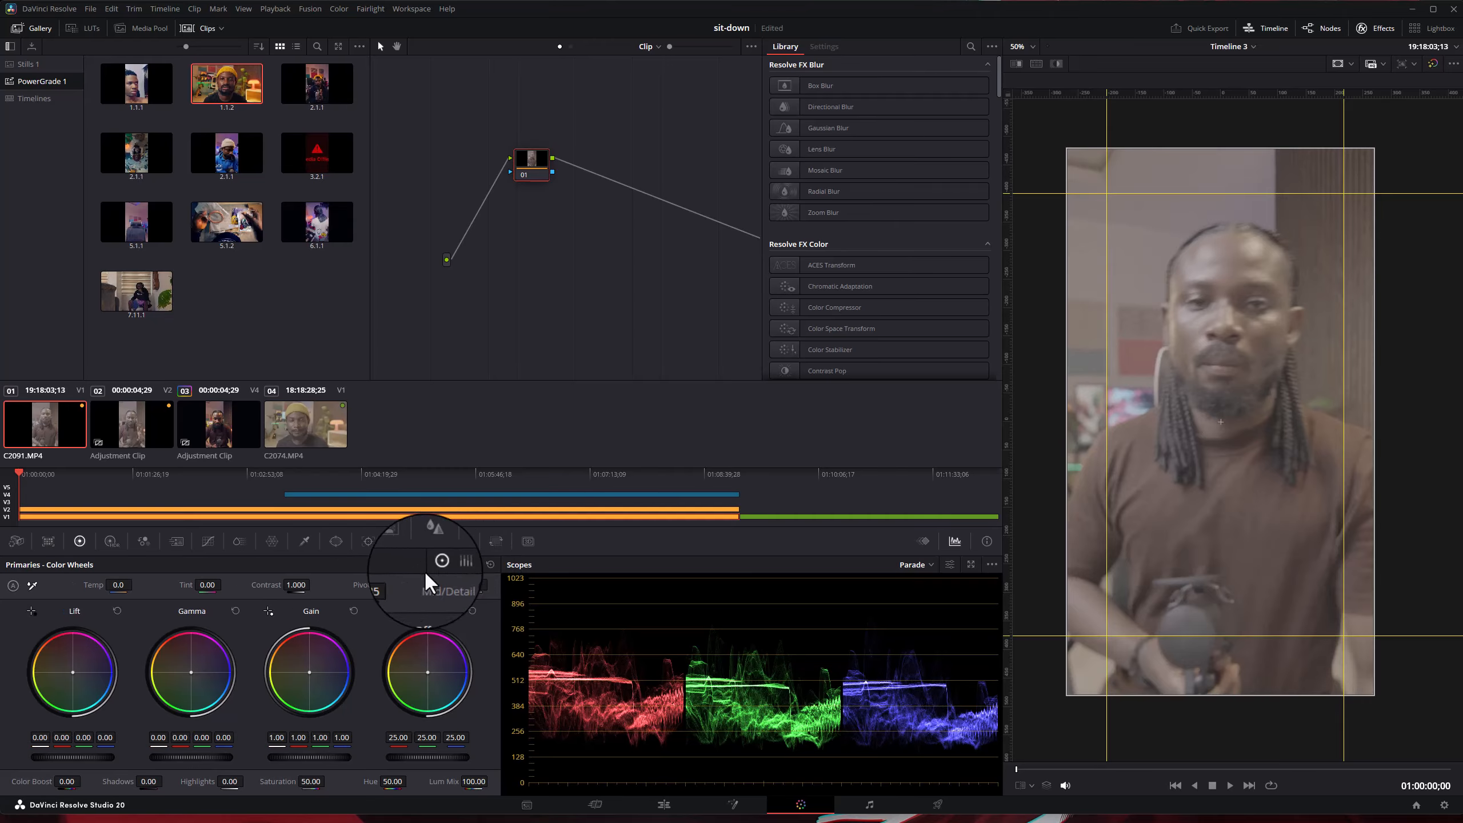
- Compare the High Dynamic Range wheels with the primaries, and shift the HDR Dark wheel to X 0.13 and Y -0.09
click(109, 542)
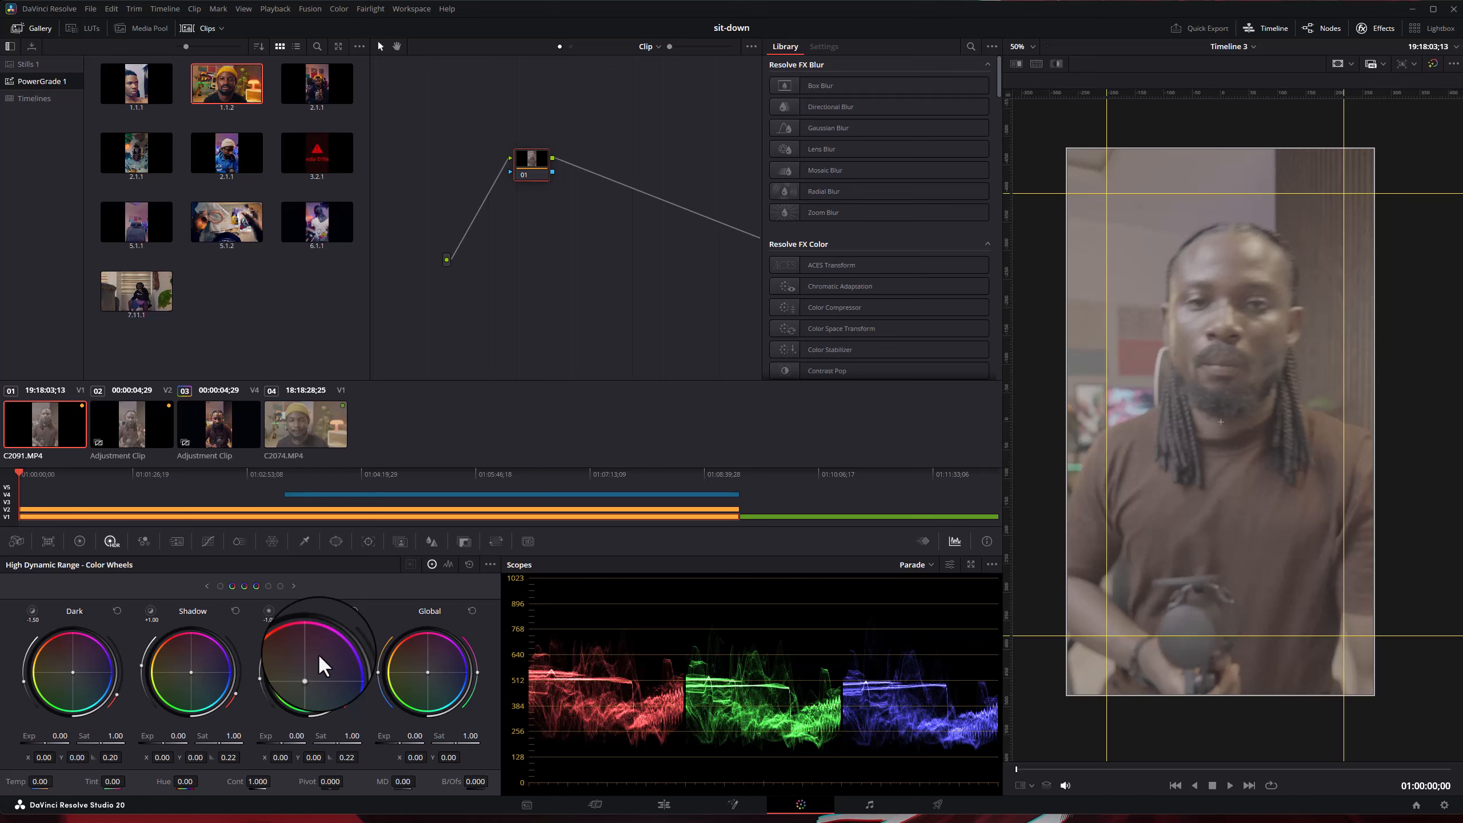
click(79, 542)
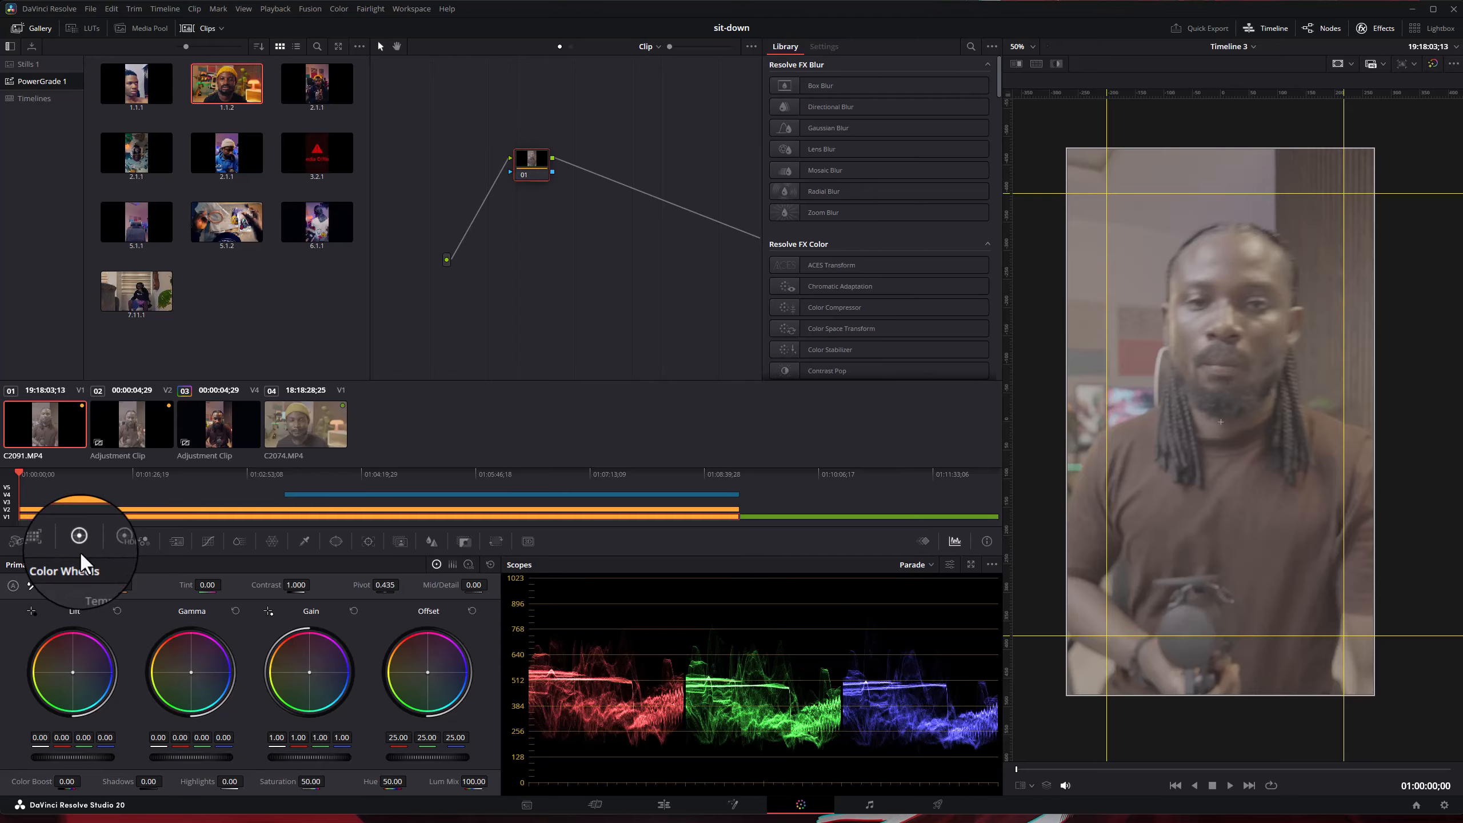
click(111, 540)
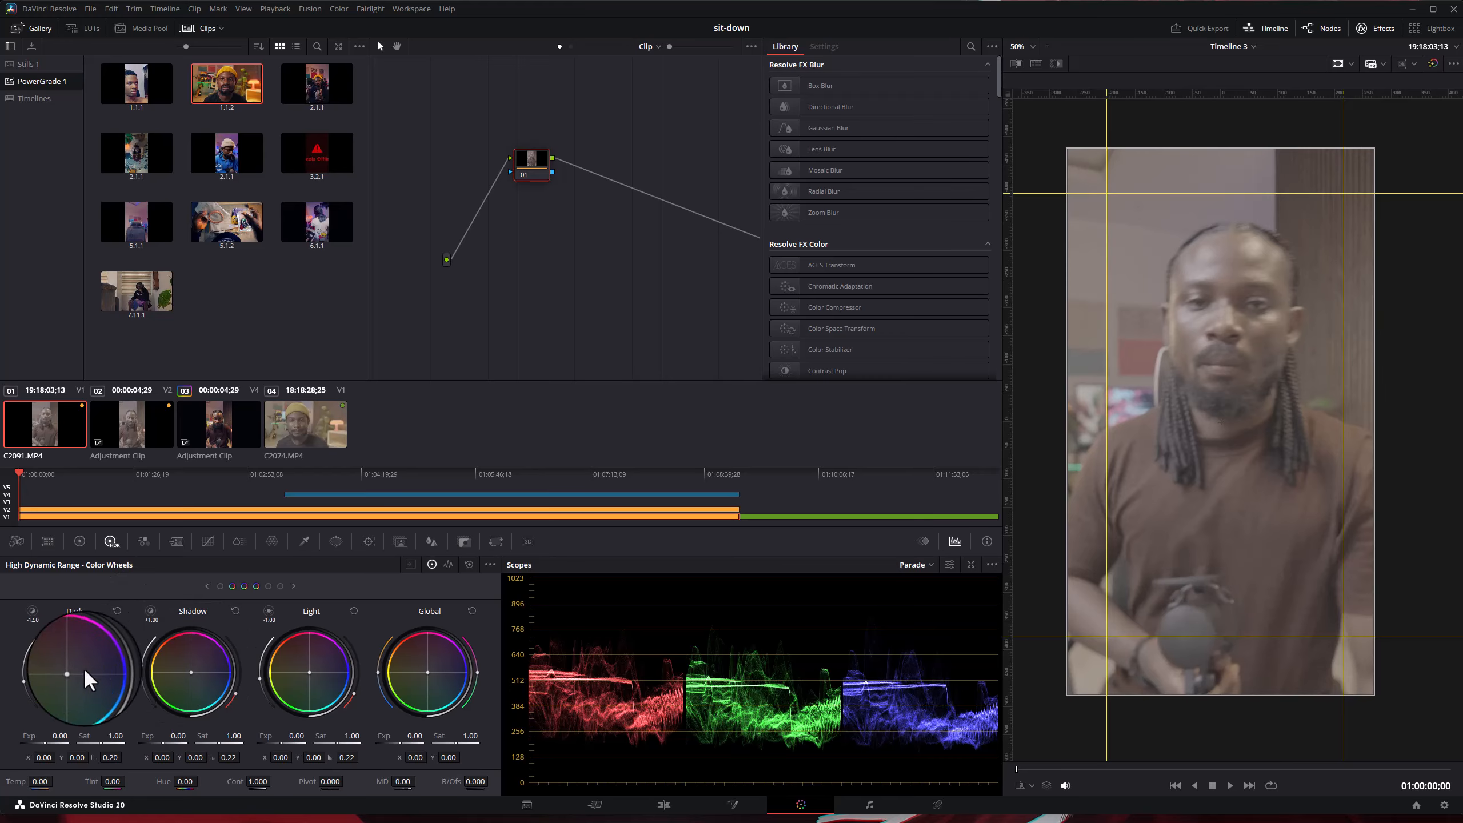
drag(89, 686, 99, 694)
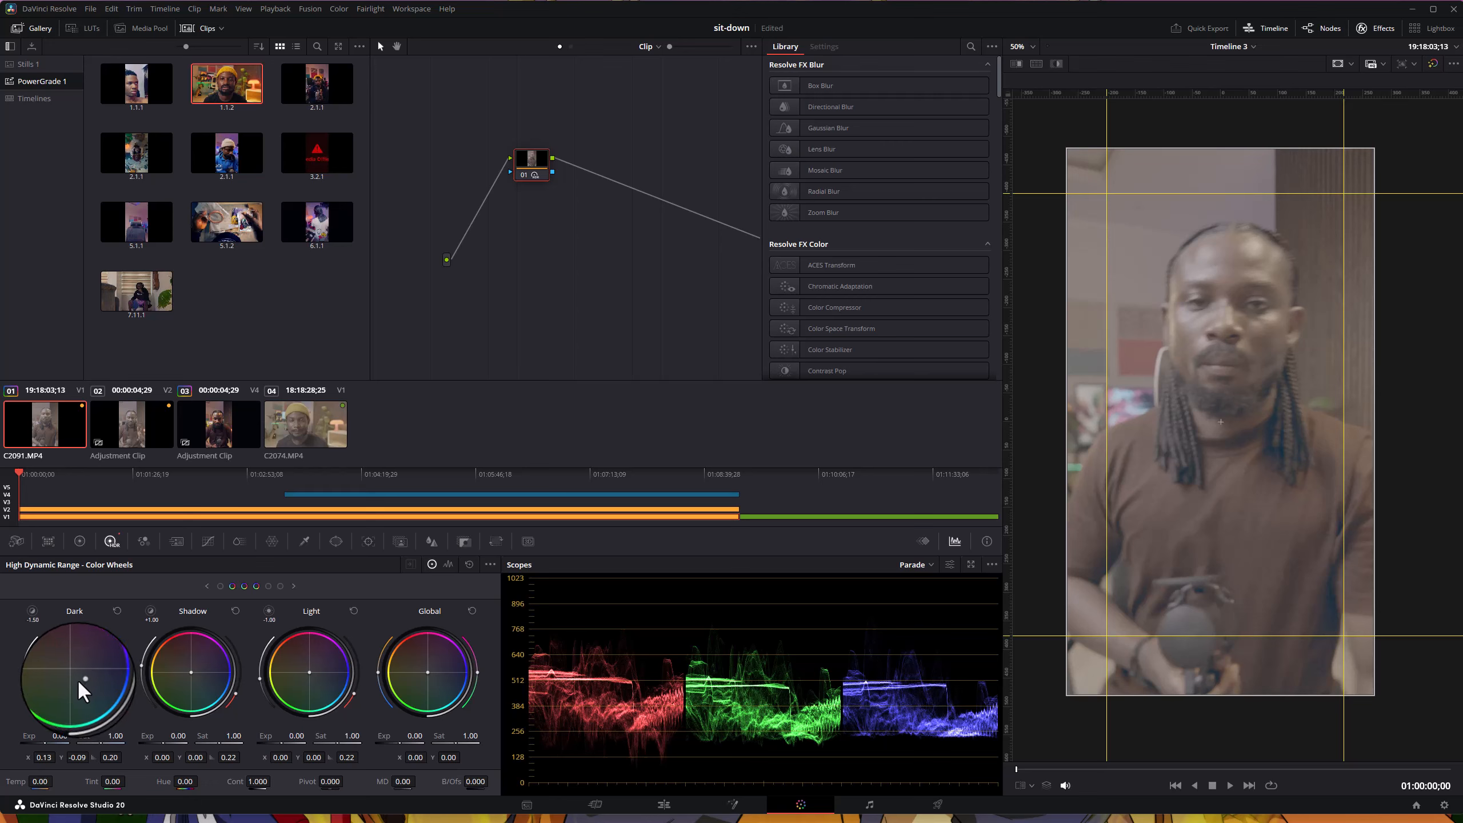
- Shift the HDR Dark wheel to X -0.04 and Y 0.10, and the Shadow wheel to X 0.07 and Y -0.07
drag(78, 680, 85, 690)
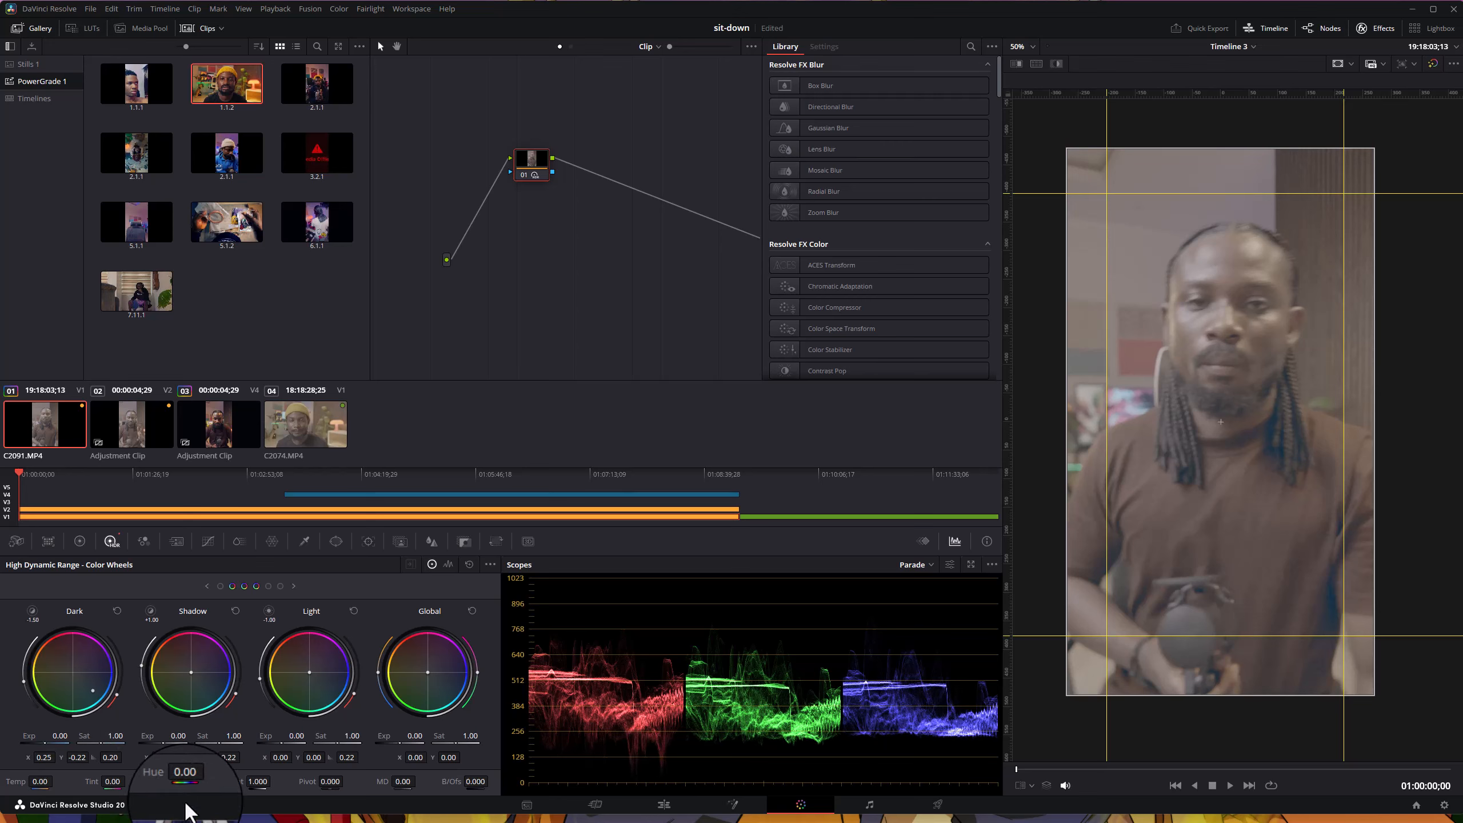
drag(186, 802, 284, 682)
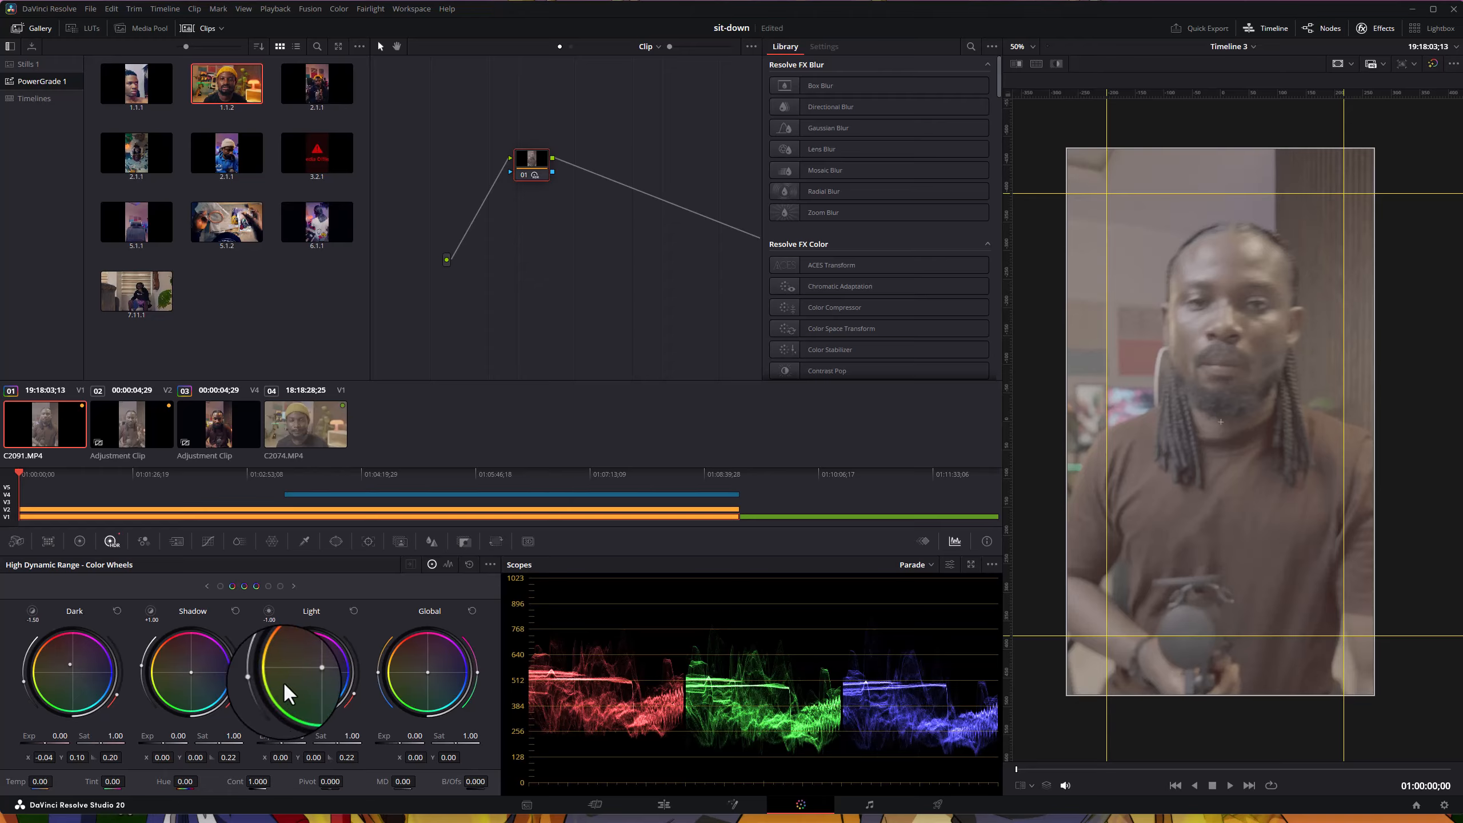
drag(195, 673, 355, 739)
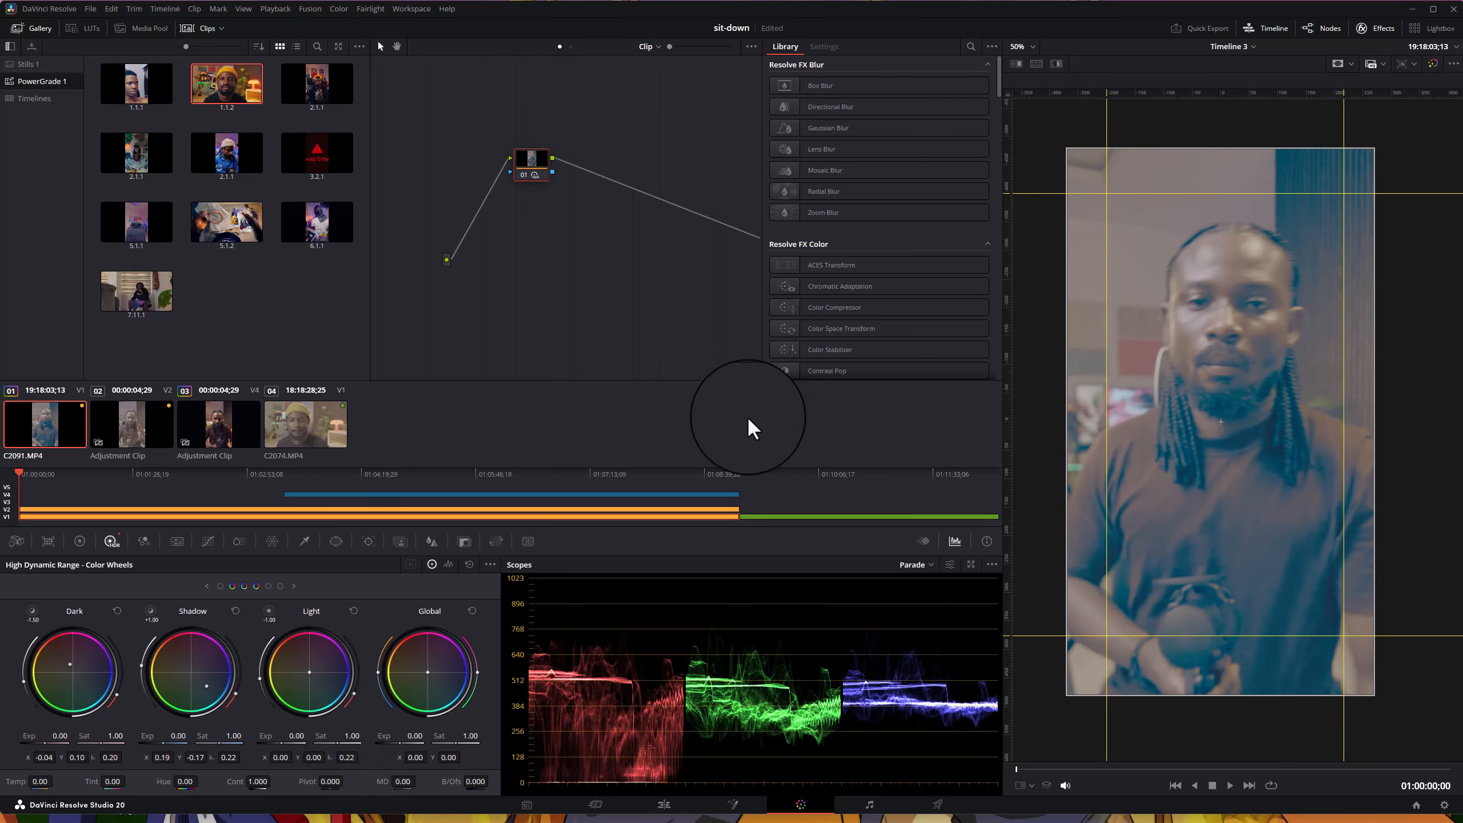
mouse_move(748, 417)
mouse_down()
mouse_move(642, 307)
mouse_move(820, 302)
mouse_move(845, 392)
mouse_move(660, 326)
mouse_move(778, 256)
mouse_move(787, 385)
mouse_move(589, 336)
mouse_move(761, 324)
mouse_move(482, 219)
mouse_move(824, 295)
mouse_move(579, 328)
mouse_move(737, 245)
mouse_move(720, 412)
mouse_up()
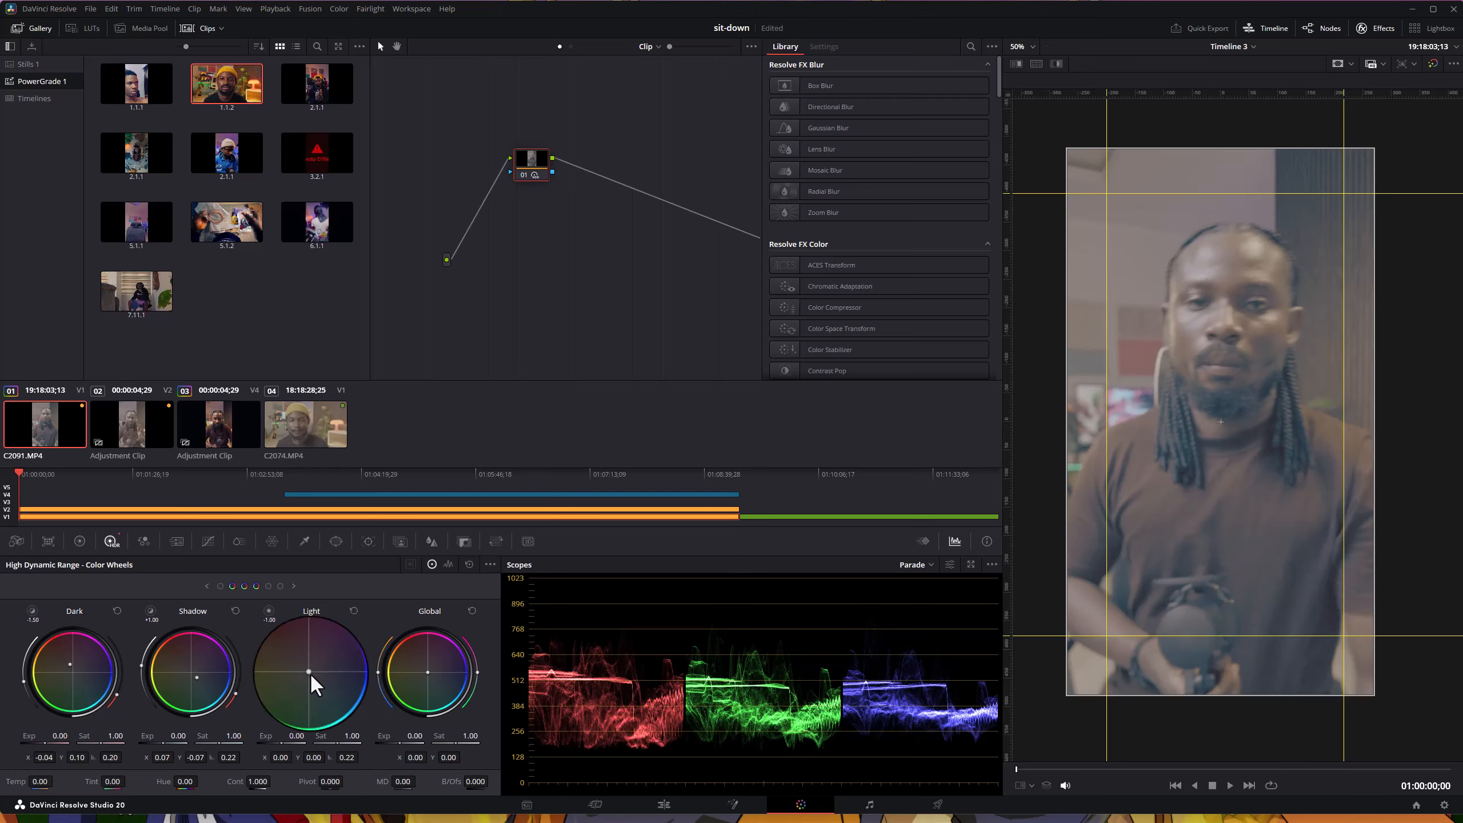
- Shift the HDR Light wheel to X -0.02 and Y -0.01, and the Global wheel to X -0.09 and Y -0.01
drag(310, 673, 292, 753)
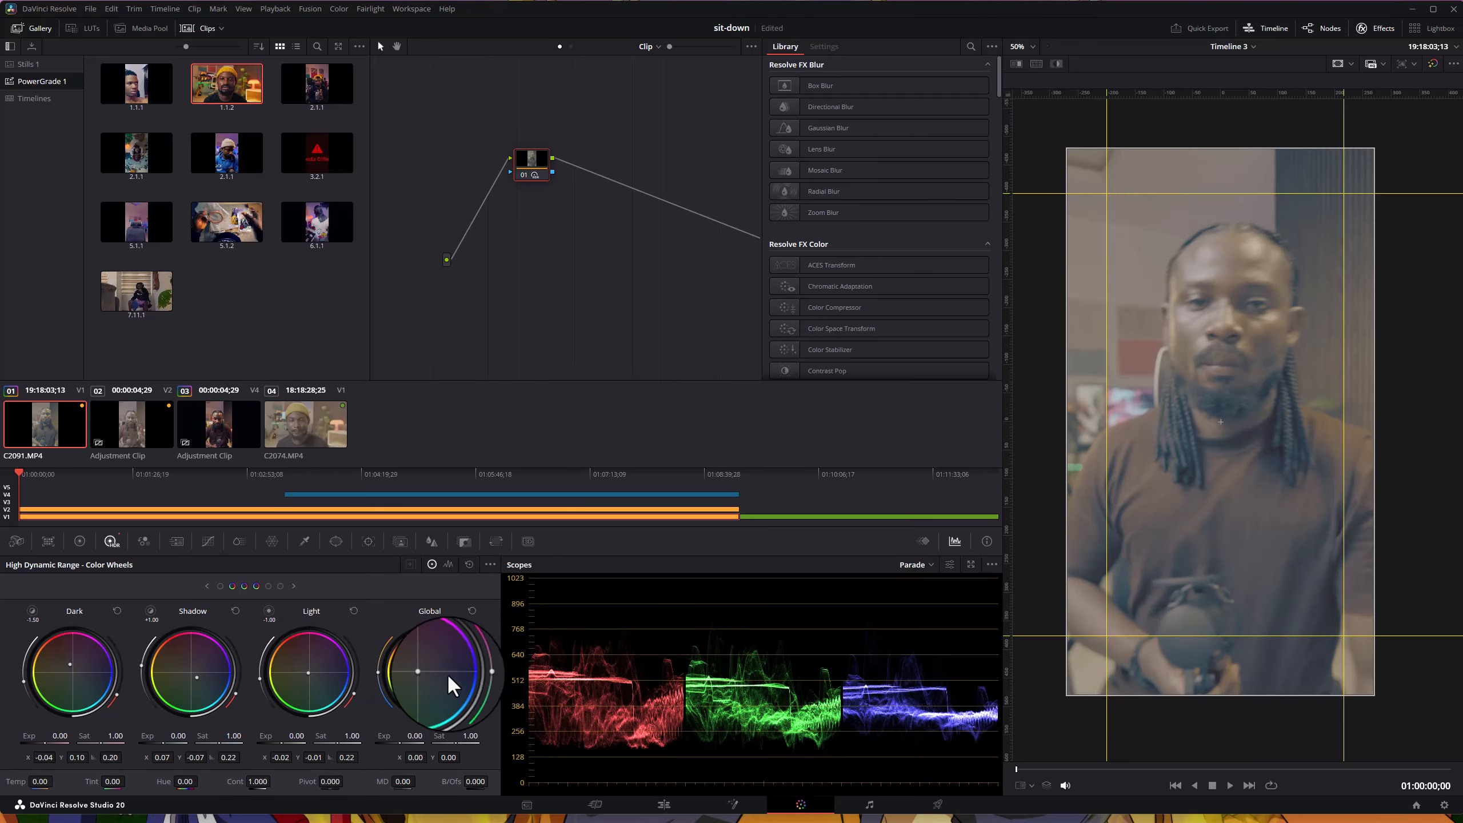
drag(425, 668, 435, 731)
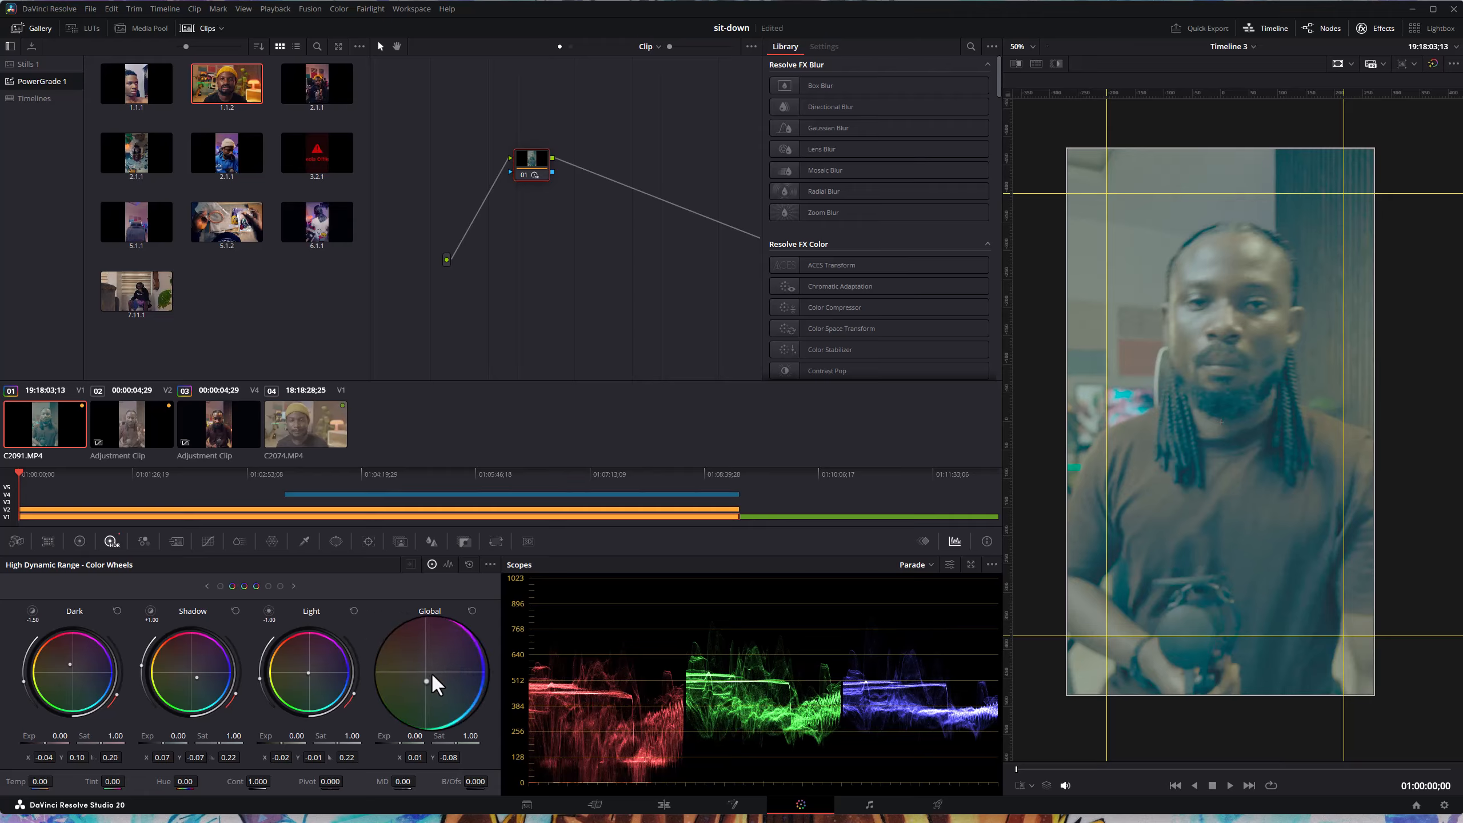
drag(431, 674, 311, 668)
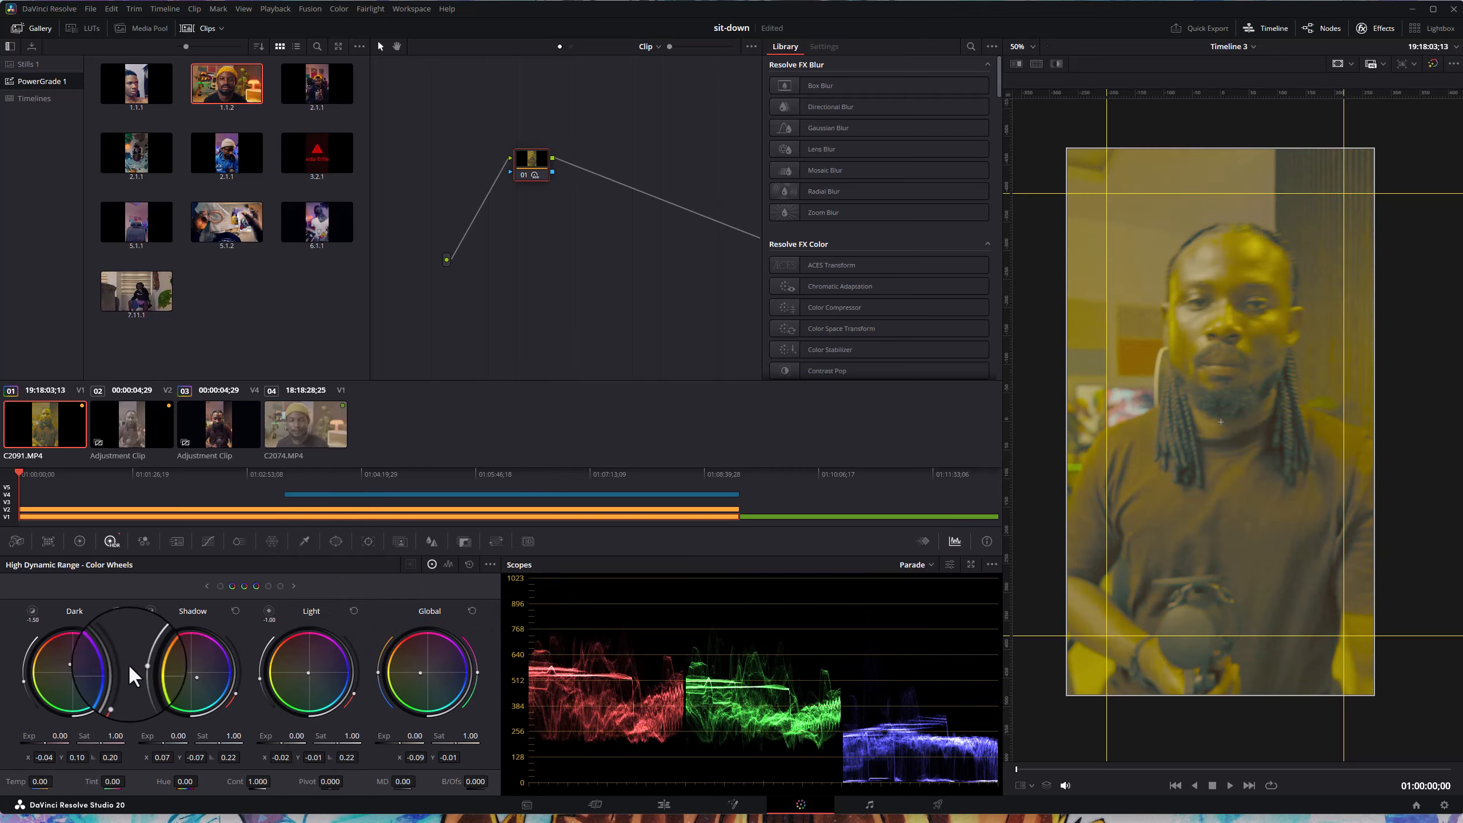
- Compare the primaries Log Wheels with the HDR wheels, and set the HDR Global temperature to 1535.2
click(81, 544)
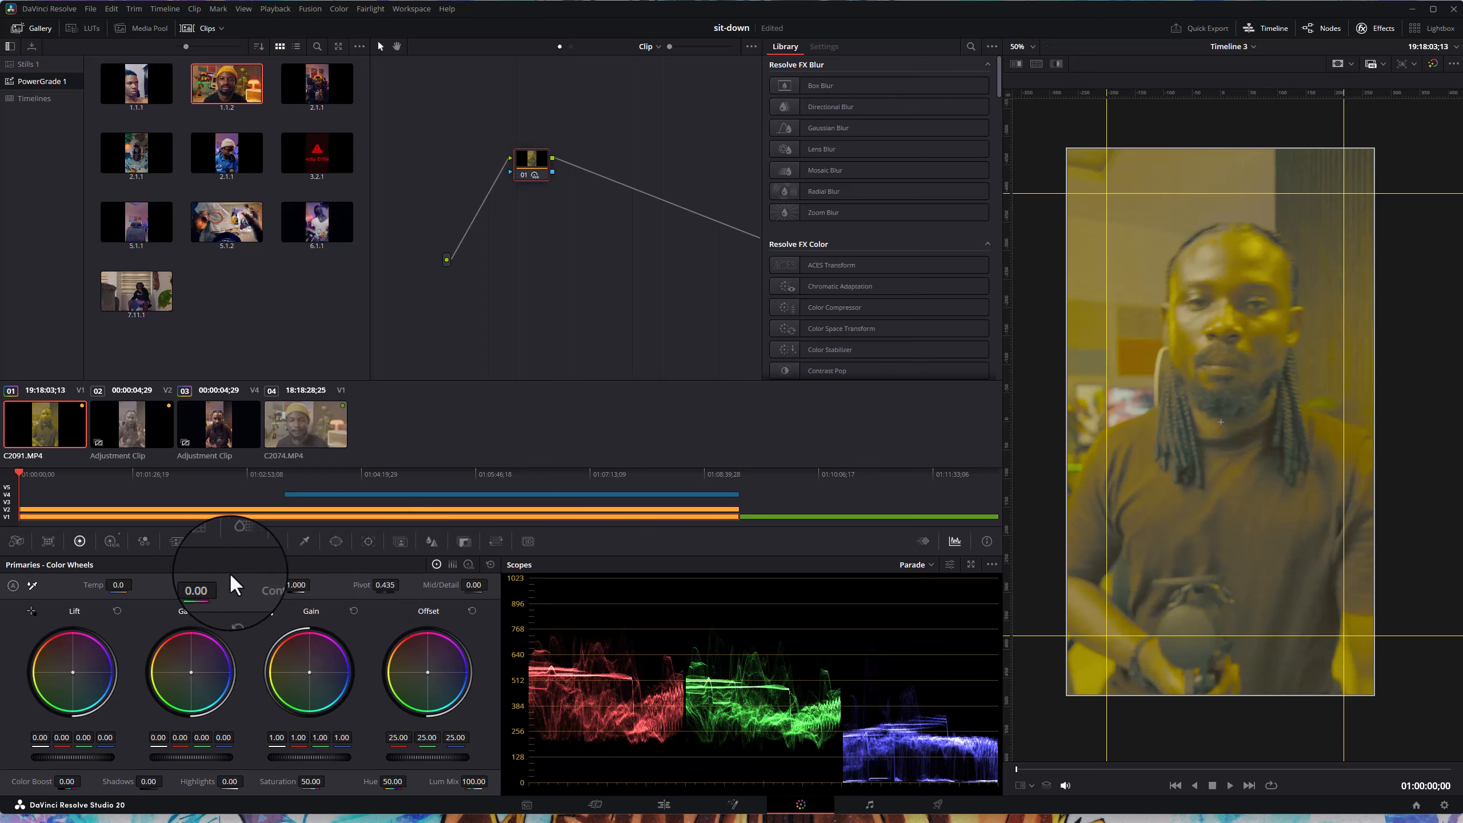
click(468, 564)
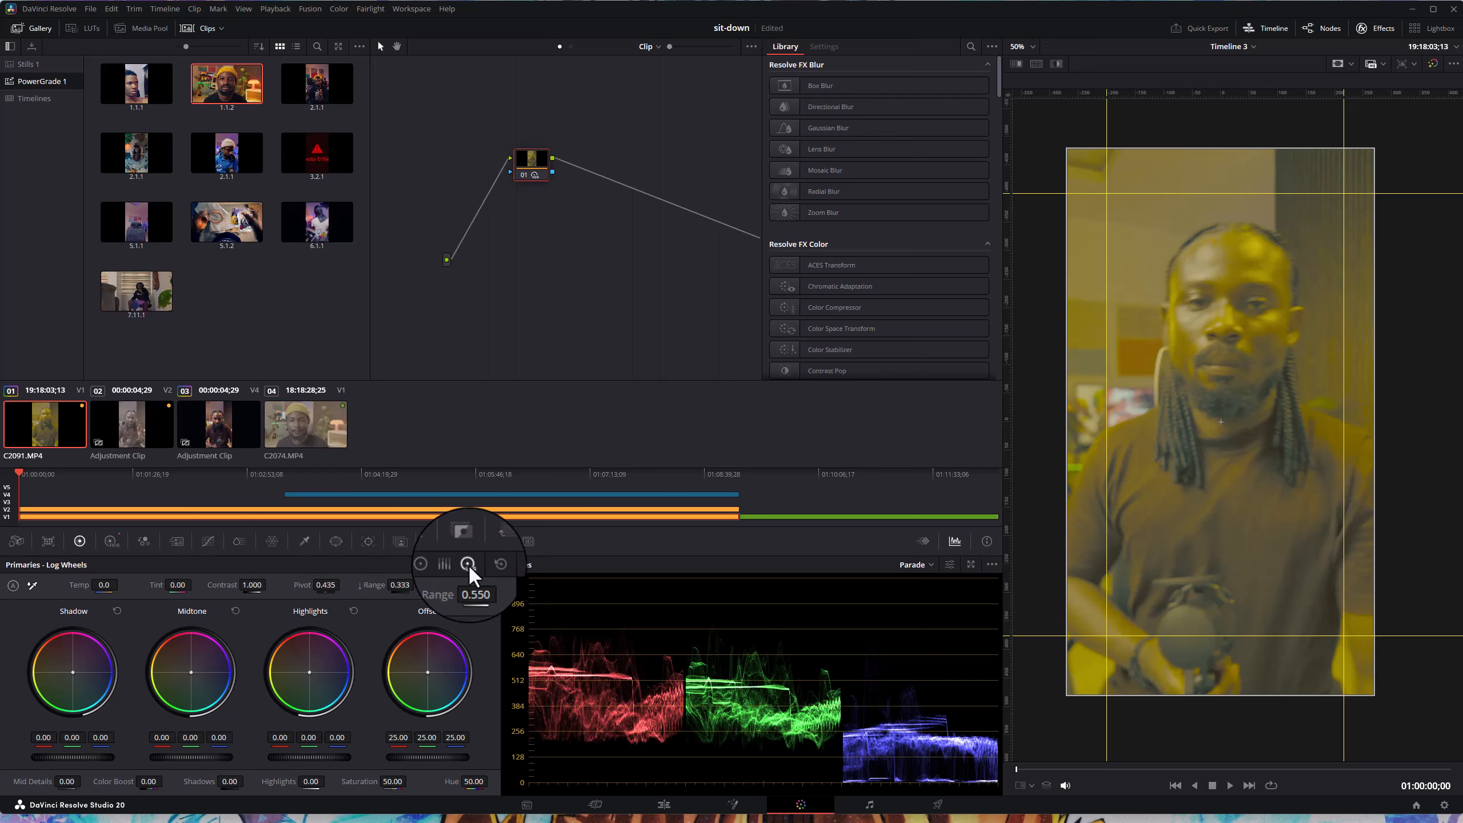
click(113, 542)
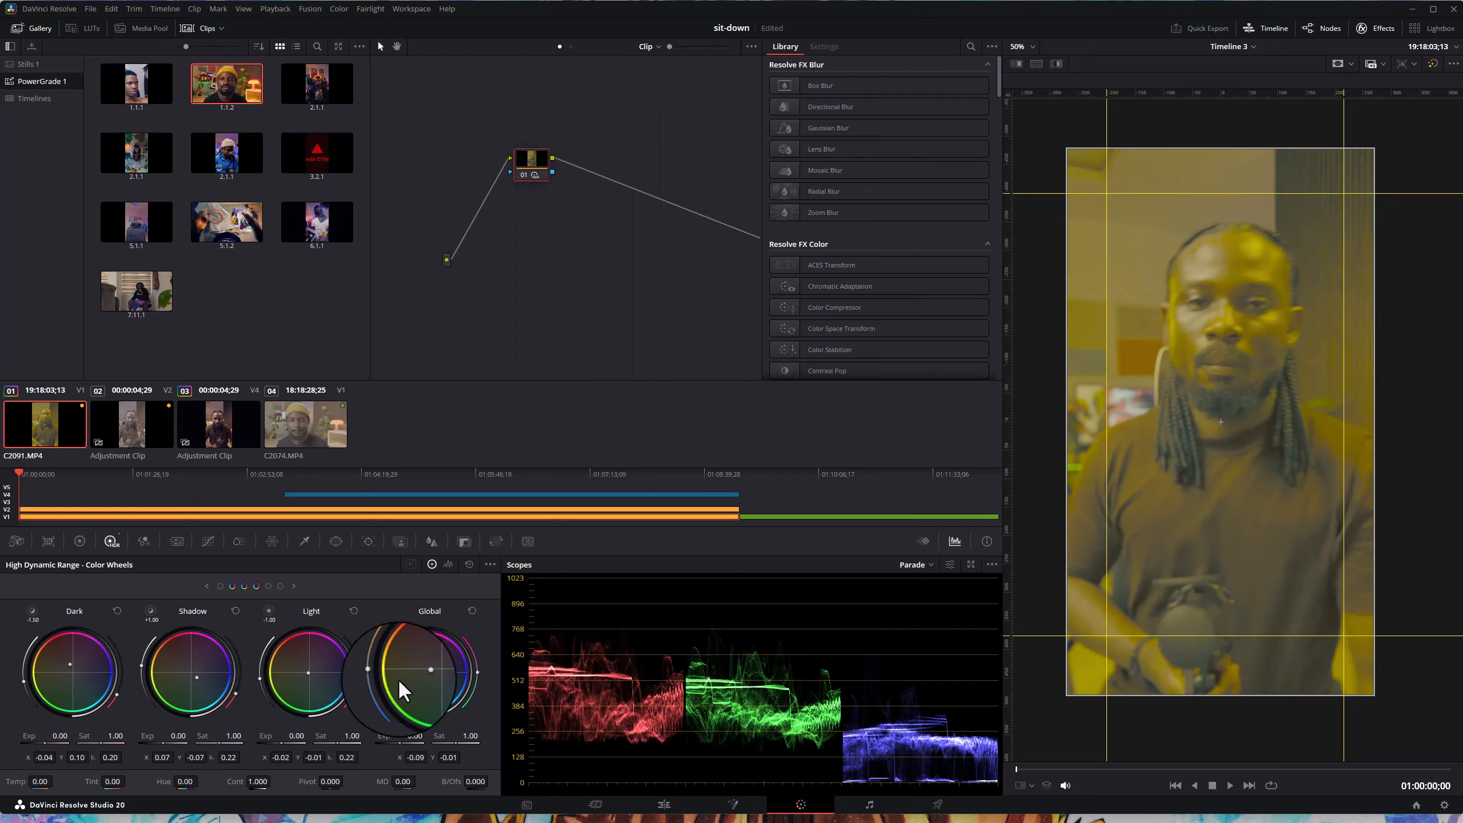
drag(377, 669, 398, 629)
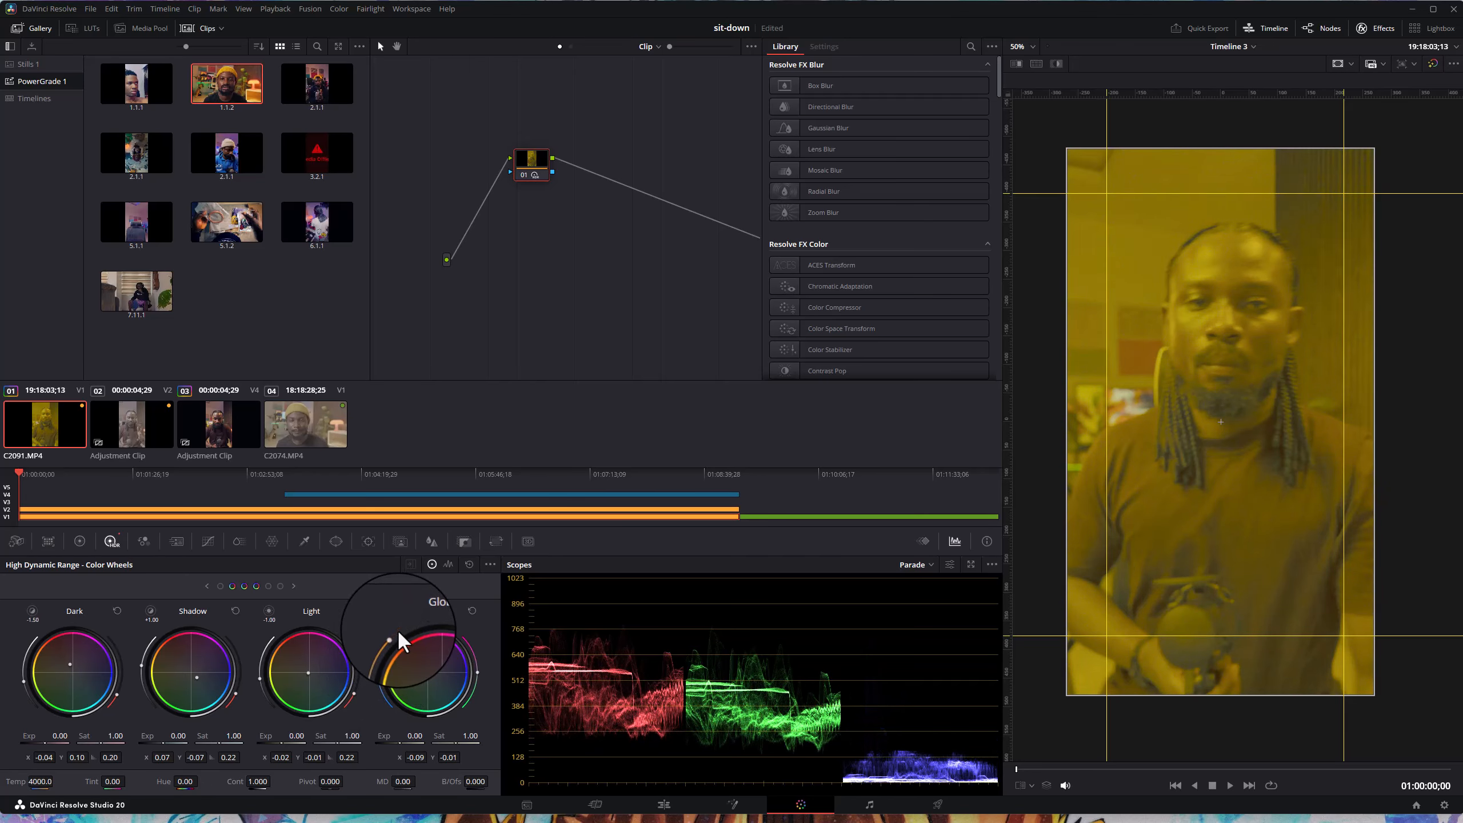
drag(397, 628, 359, 649)
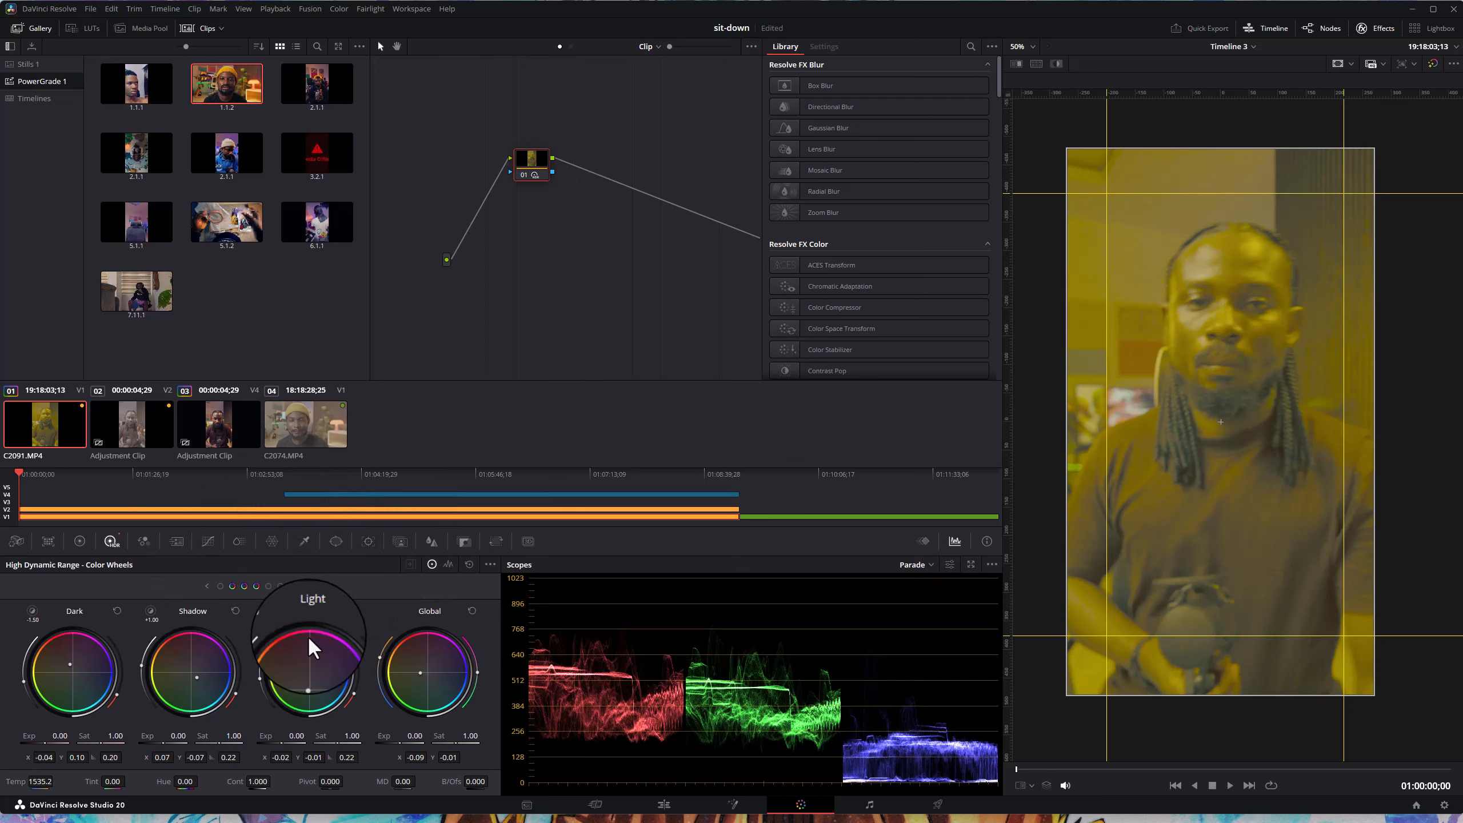
- Raise the temperature in the primaries Log Wheels, and reset the grade of node 01
click(80, 540)
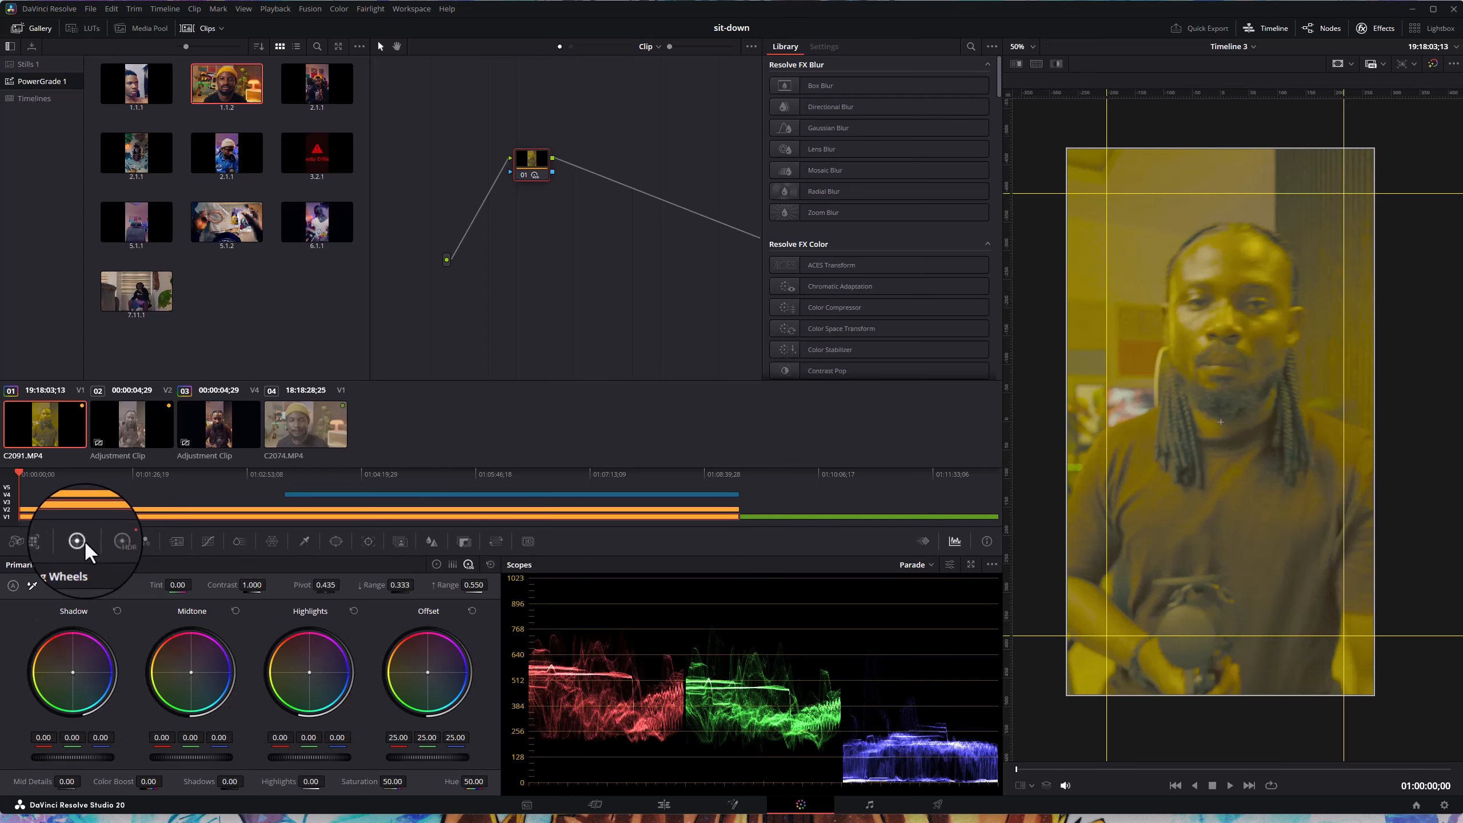
drag(103, 585, 121, 611)
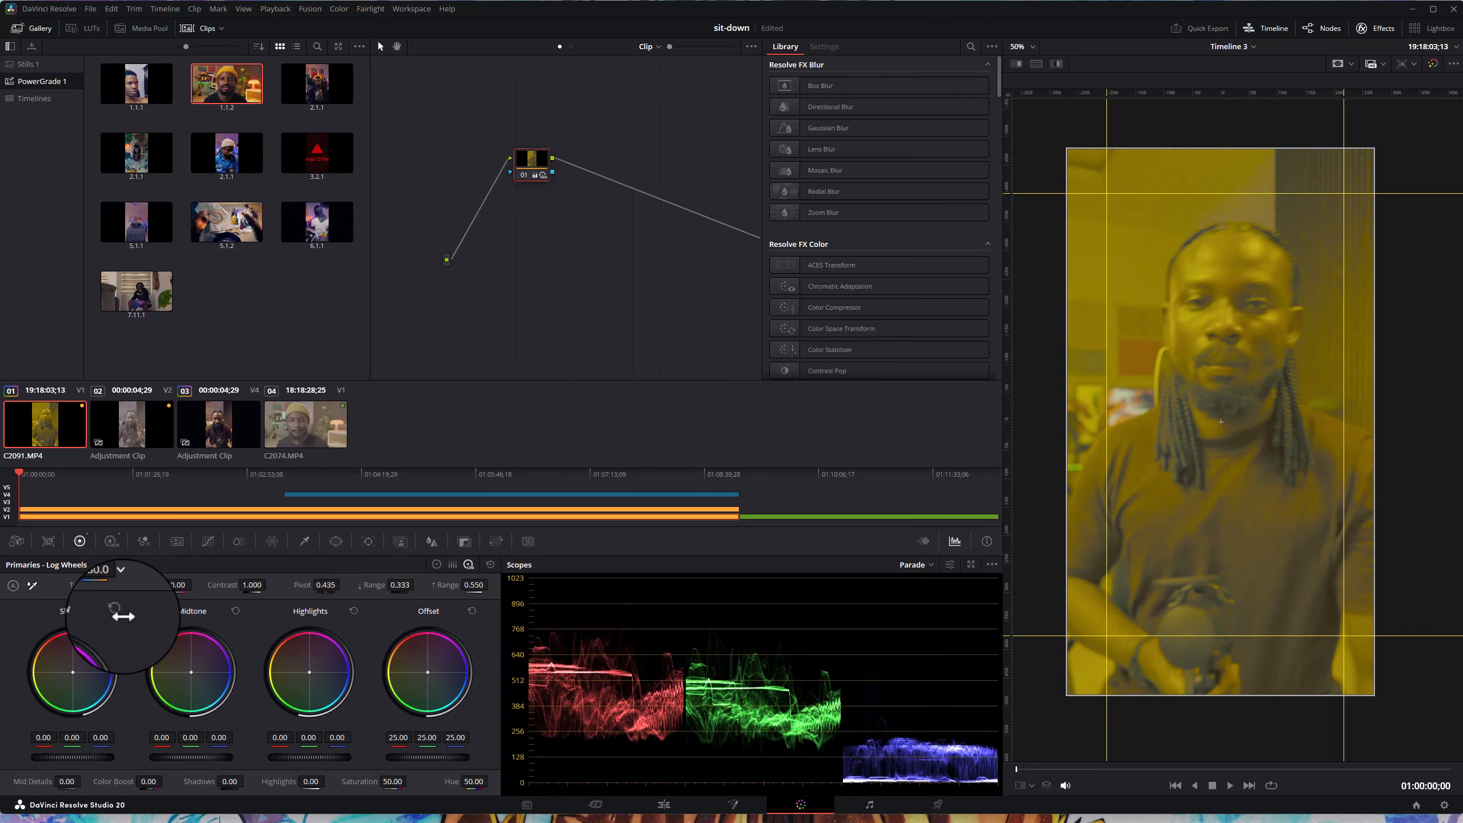
right_click(528, 154)
click(566, 167)
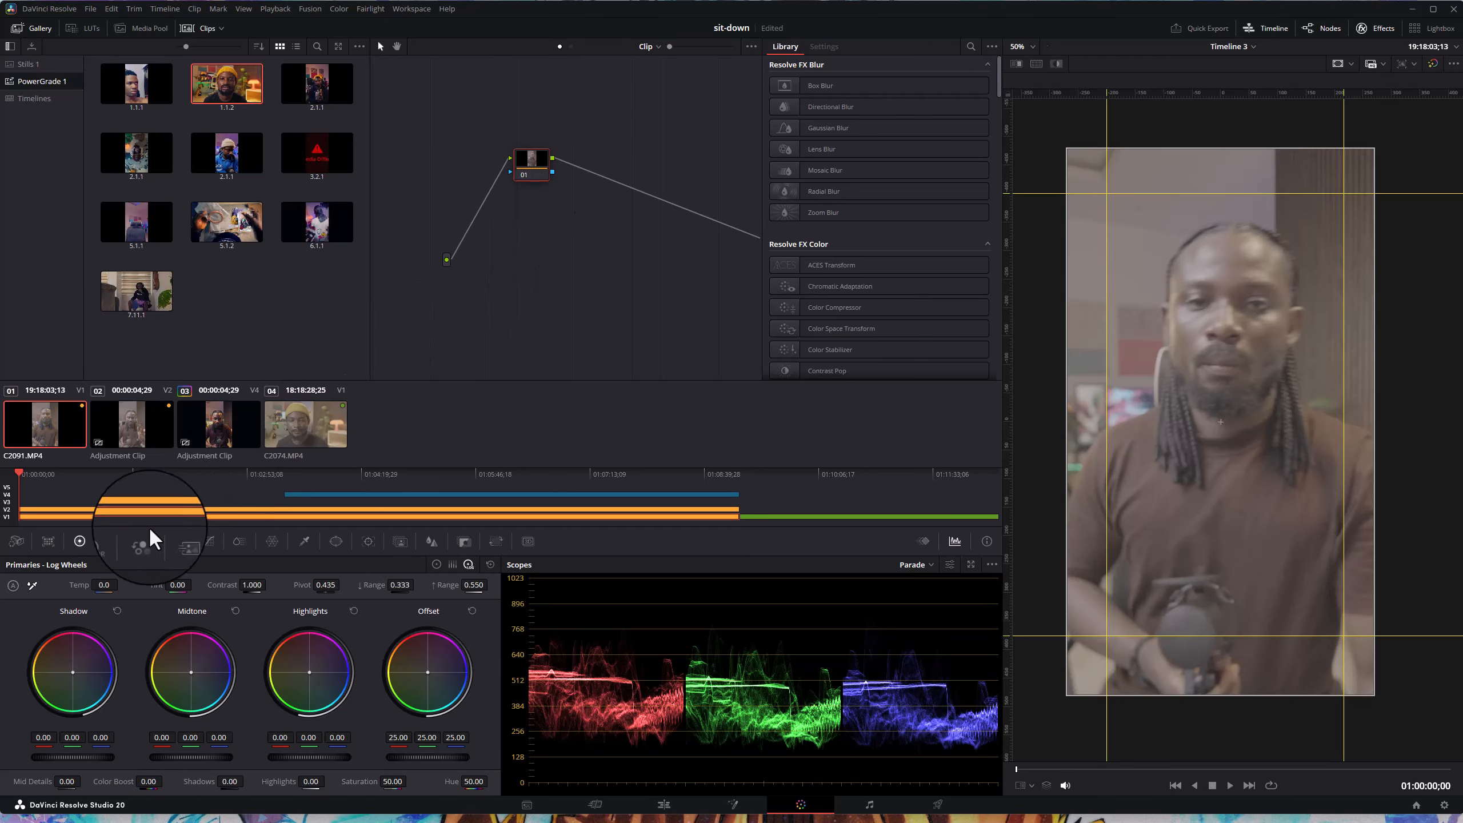
- Lower the HDR Global temperature to about -267.8, and reset the node grade
click(112, 544)
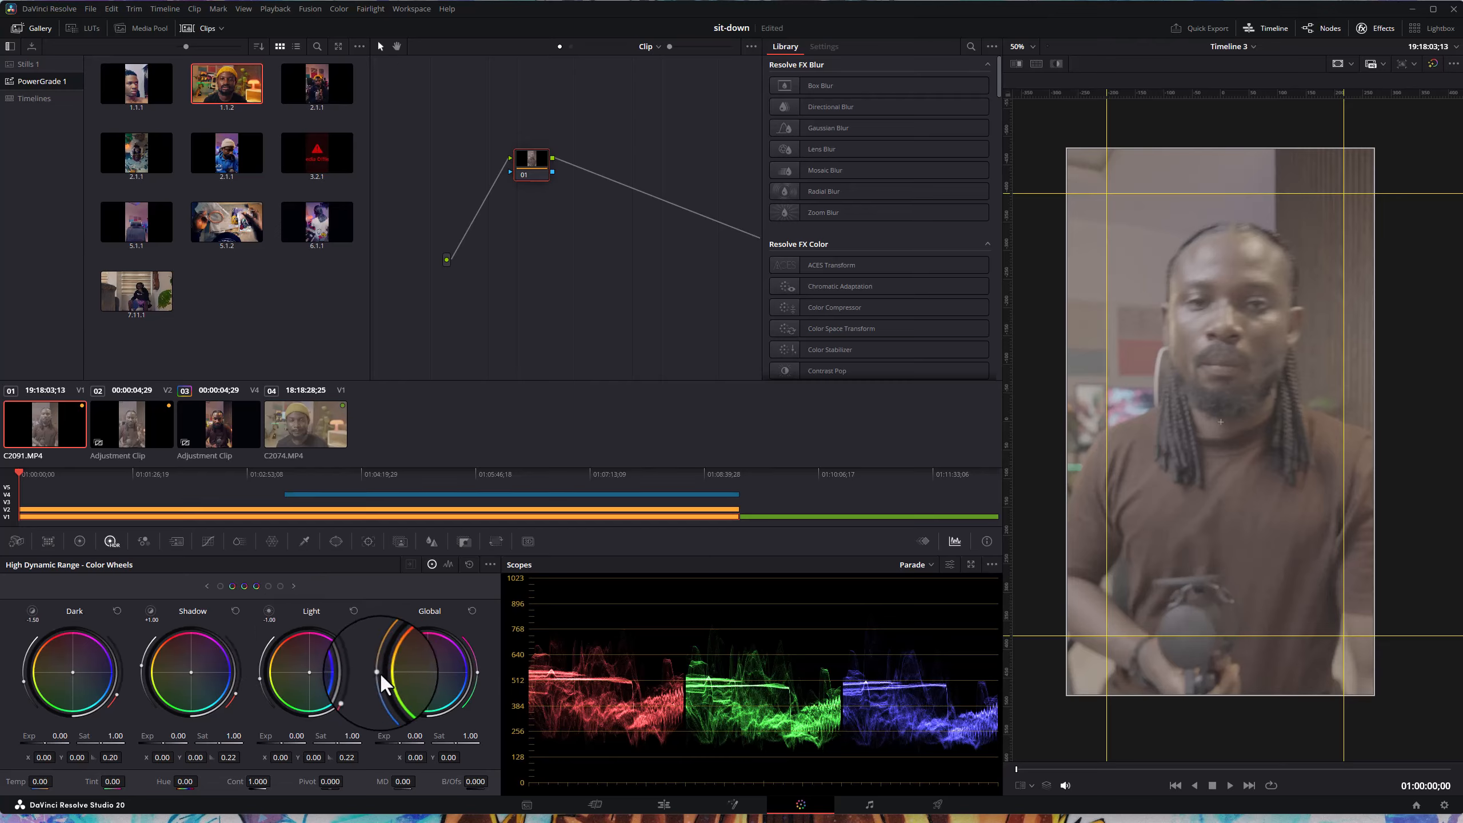
mouse_move(378, 673)
mouse_down()
mouse_move(388, 622)
mouse_move(361, 699)
mouse_move(397, 769)
mouse_move(377, 693)
mouse_move(384, 656)
mouse_move(381, 714)
mouse_move(391, 668)
mouse_up()
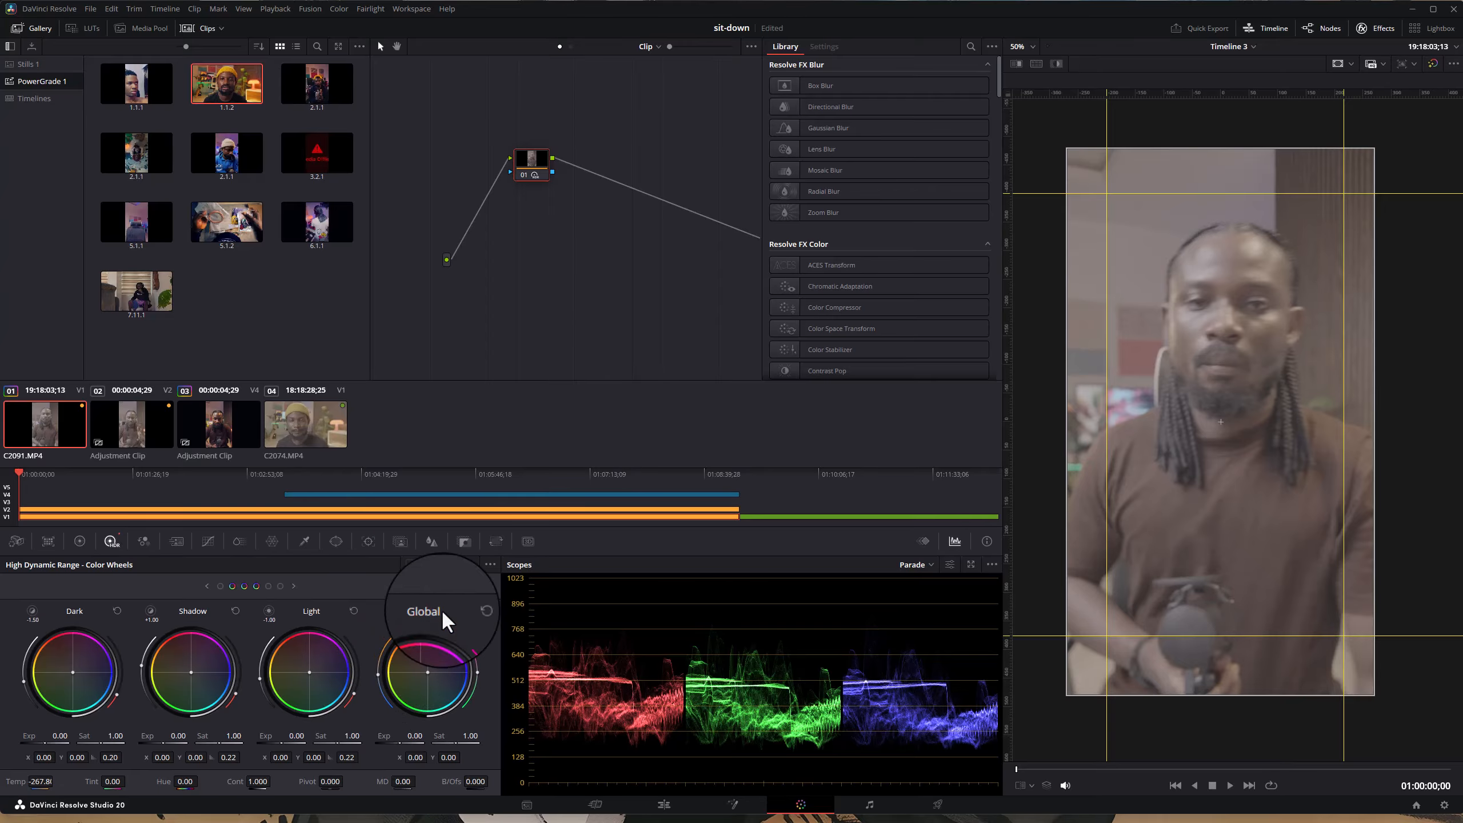
right_click(528, 154)
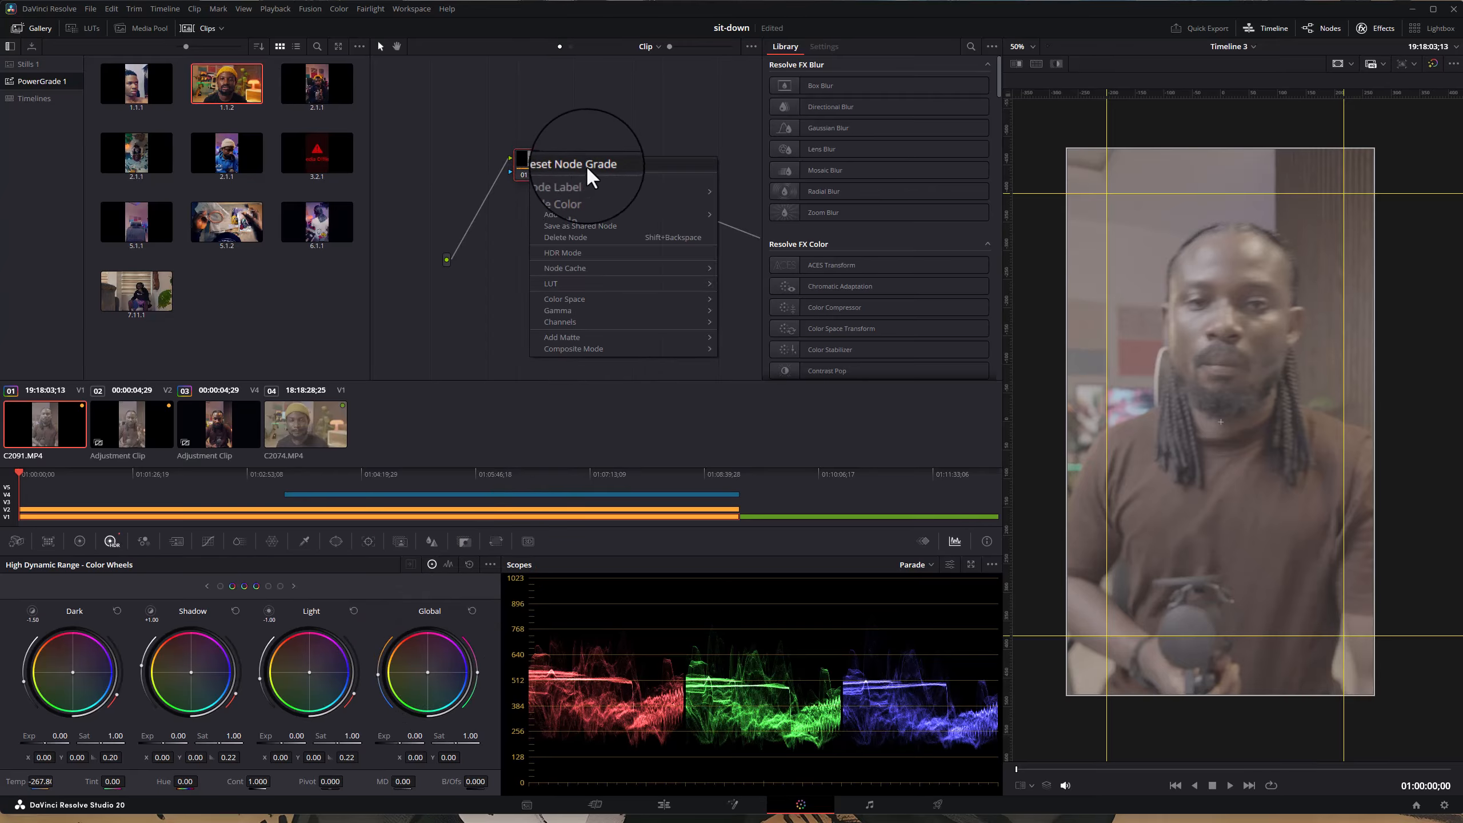
click(583, 165)
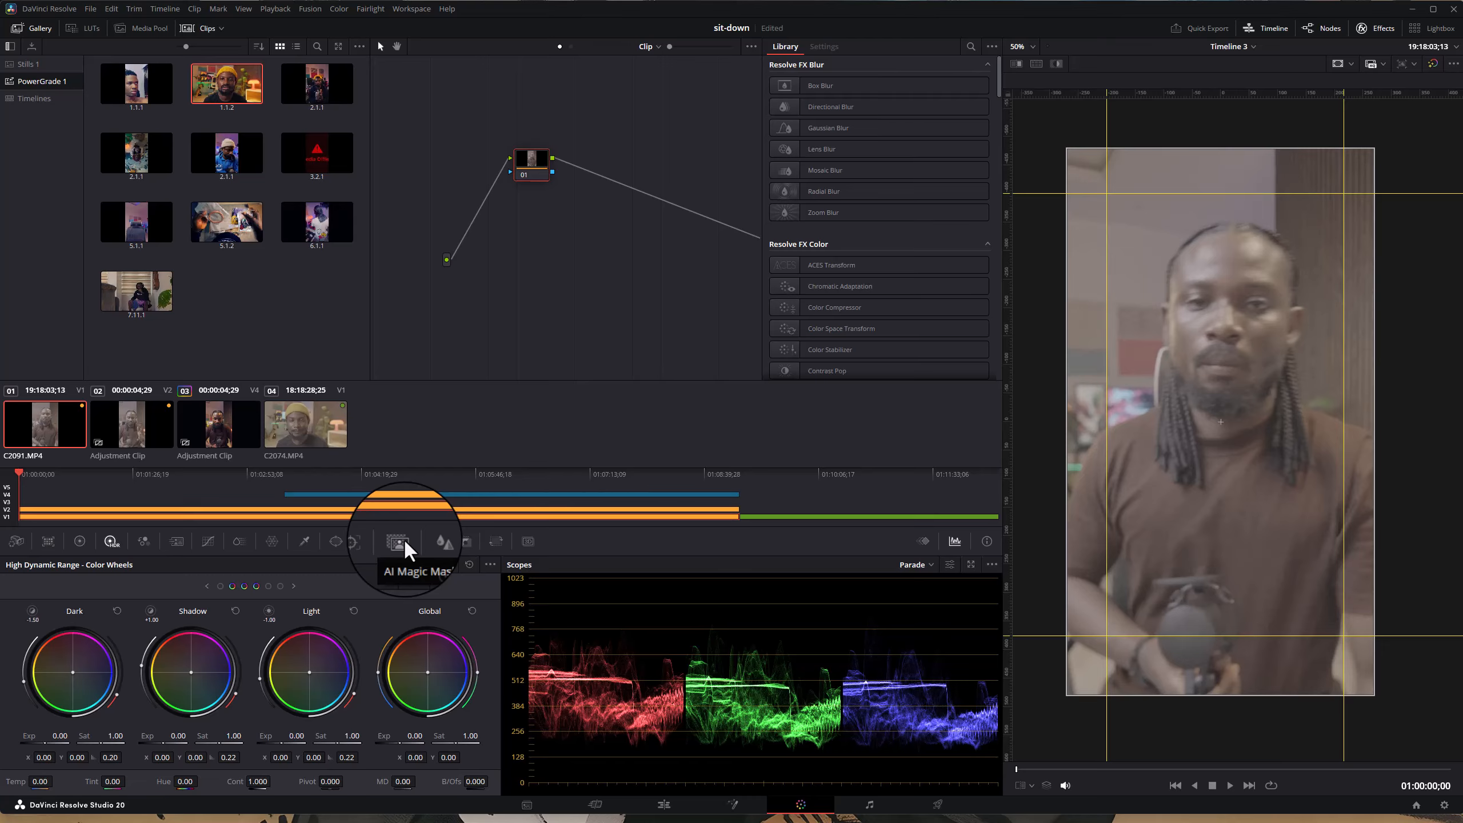
- Try a green level of -0.92 in the RGB Mixer's Green Output, restore it, and look at the Motion Effects controls
click(142, 540)
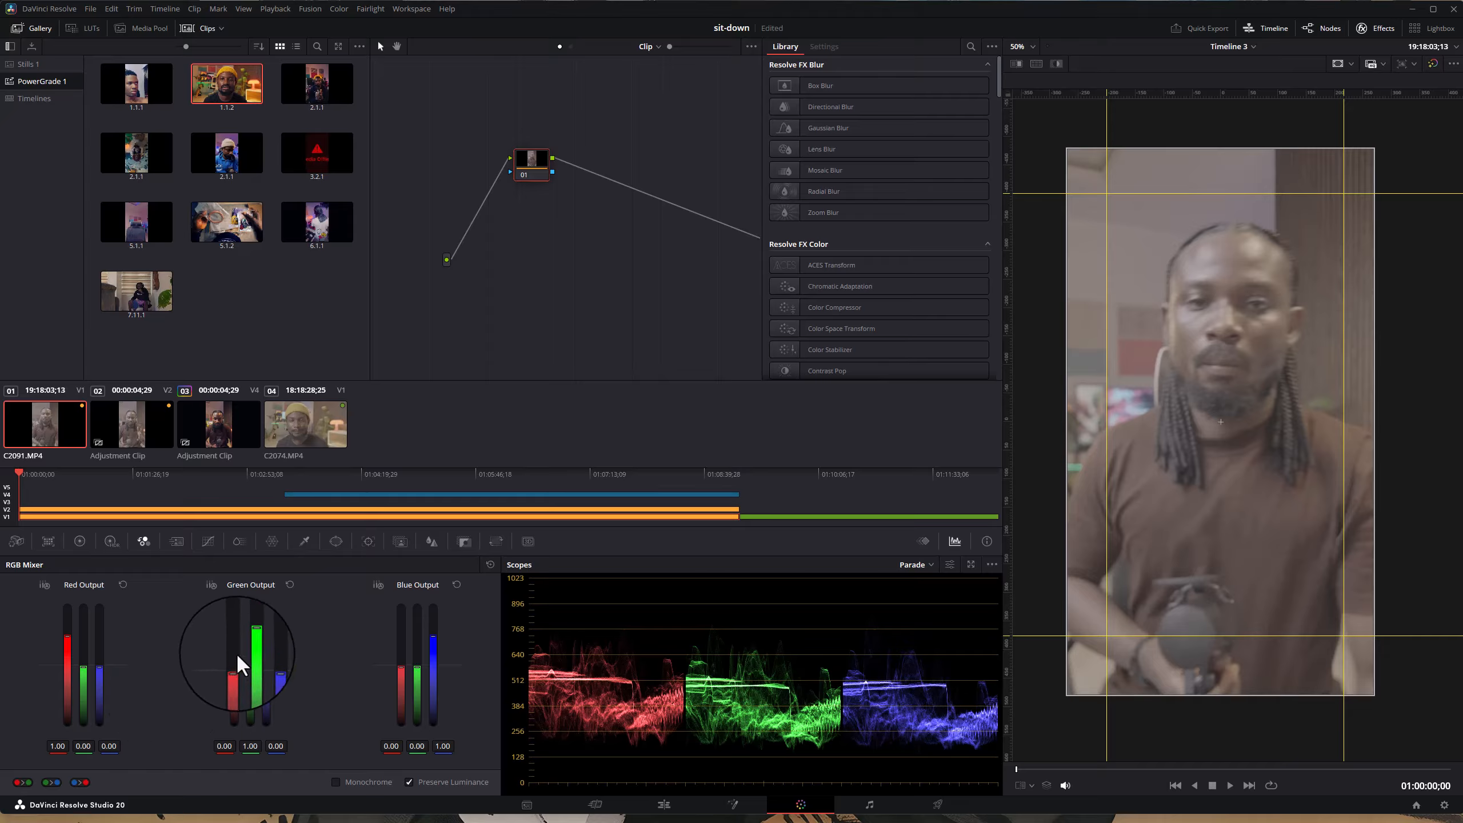
drag(249, 637, 243, 678)
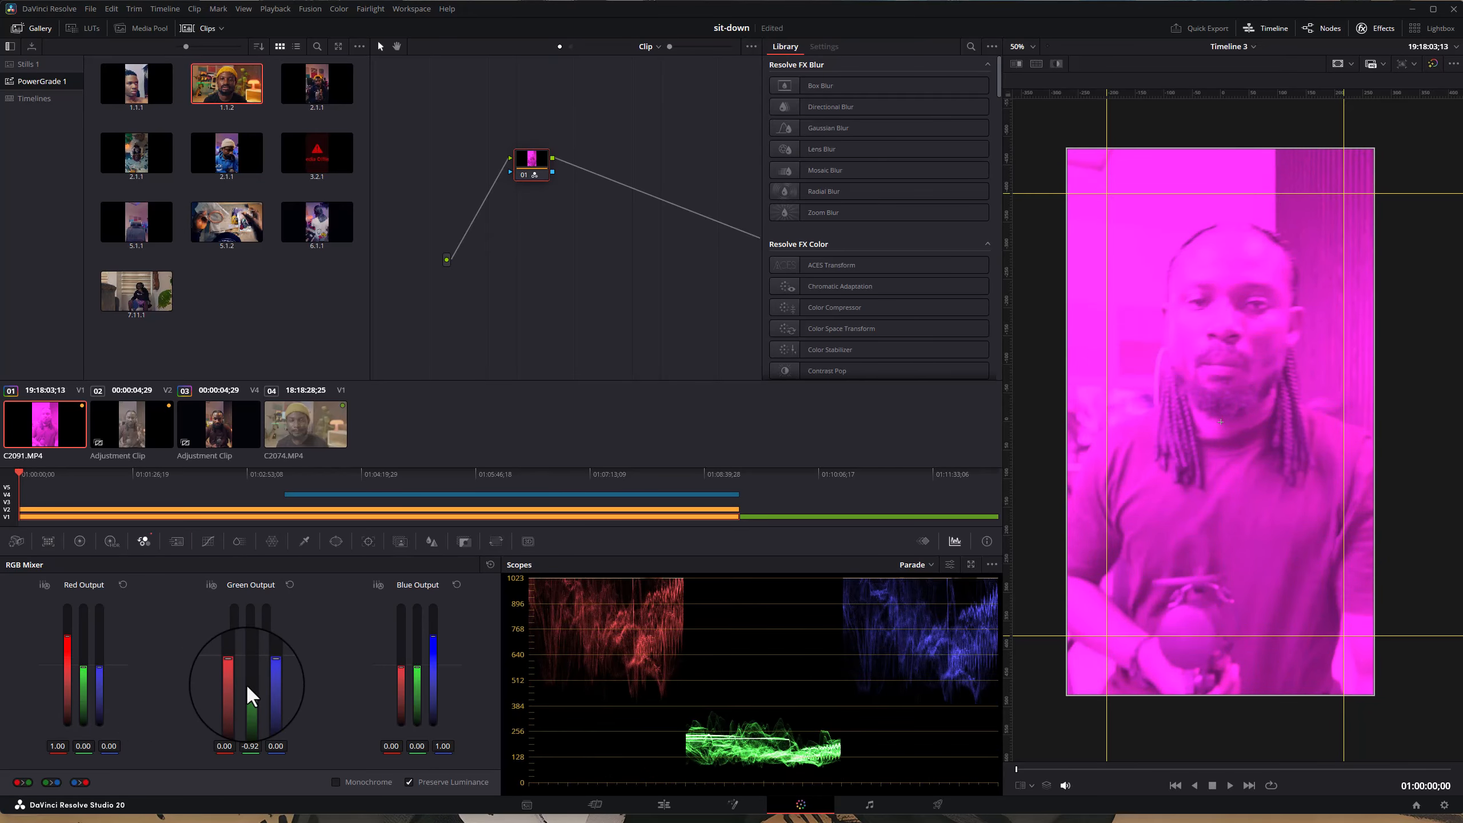
double_click(245, 684)
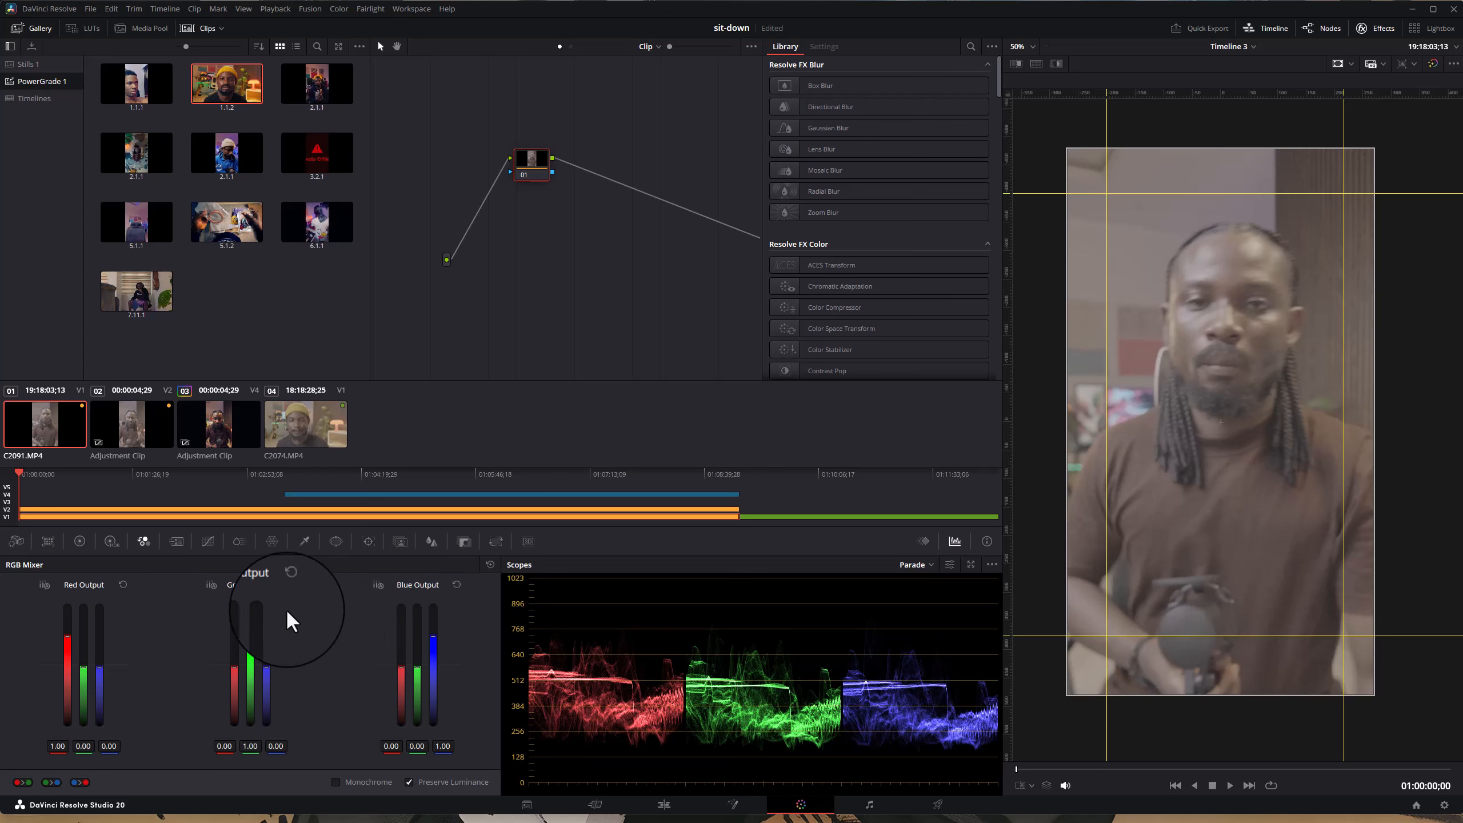
click(177, 543)
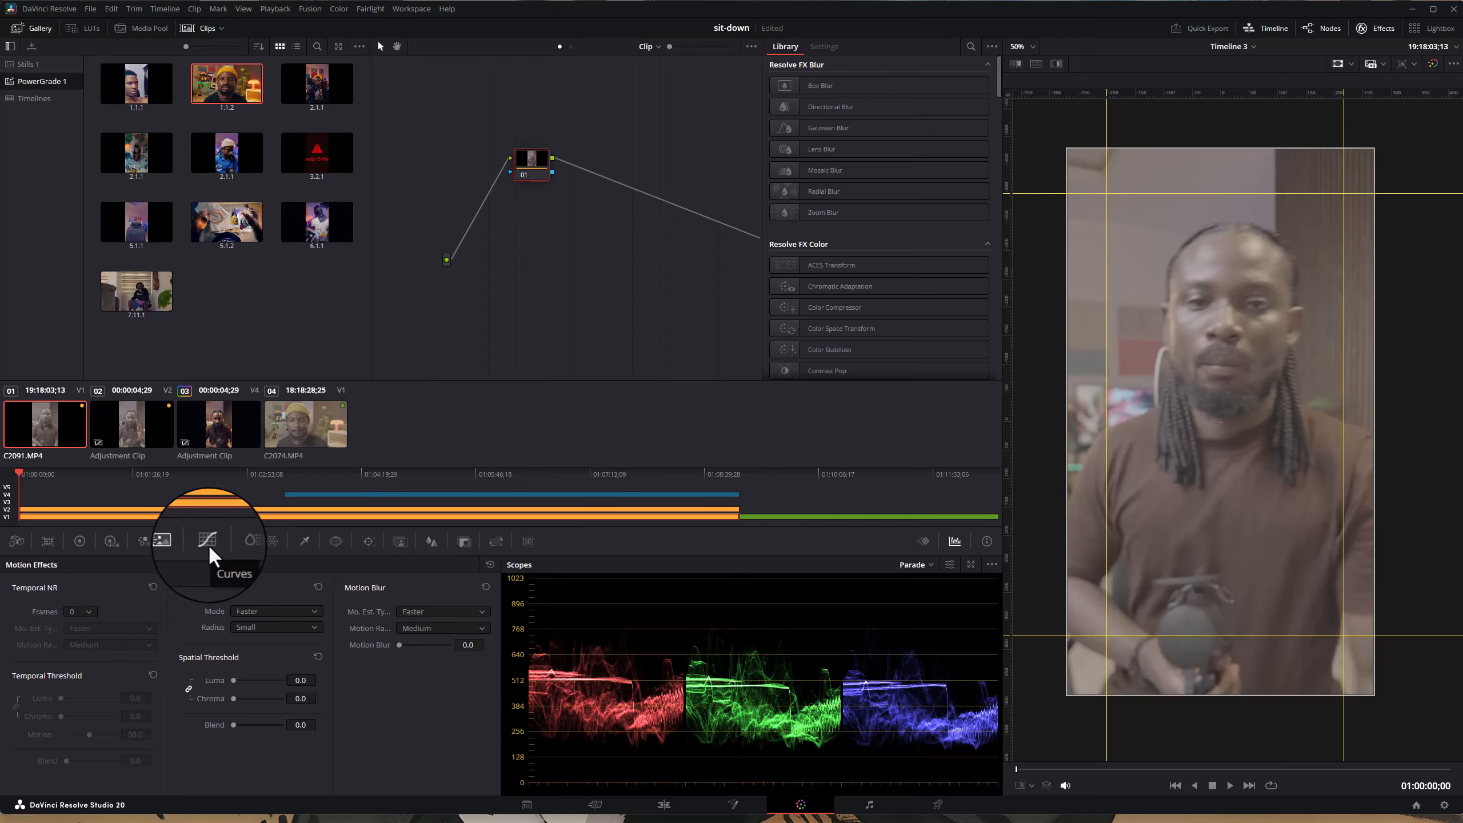
- Return to the HDR wheels, shift the Light wheel to Y 0.07, and reset the node grade
click(111, 541)
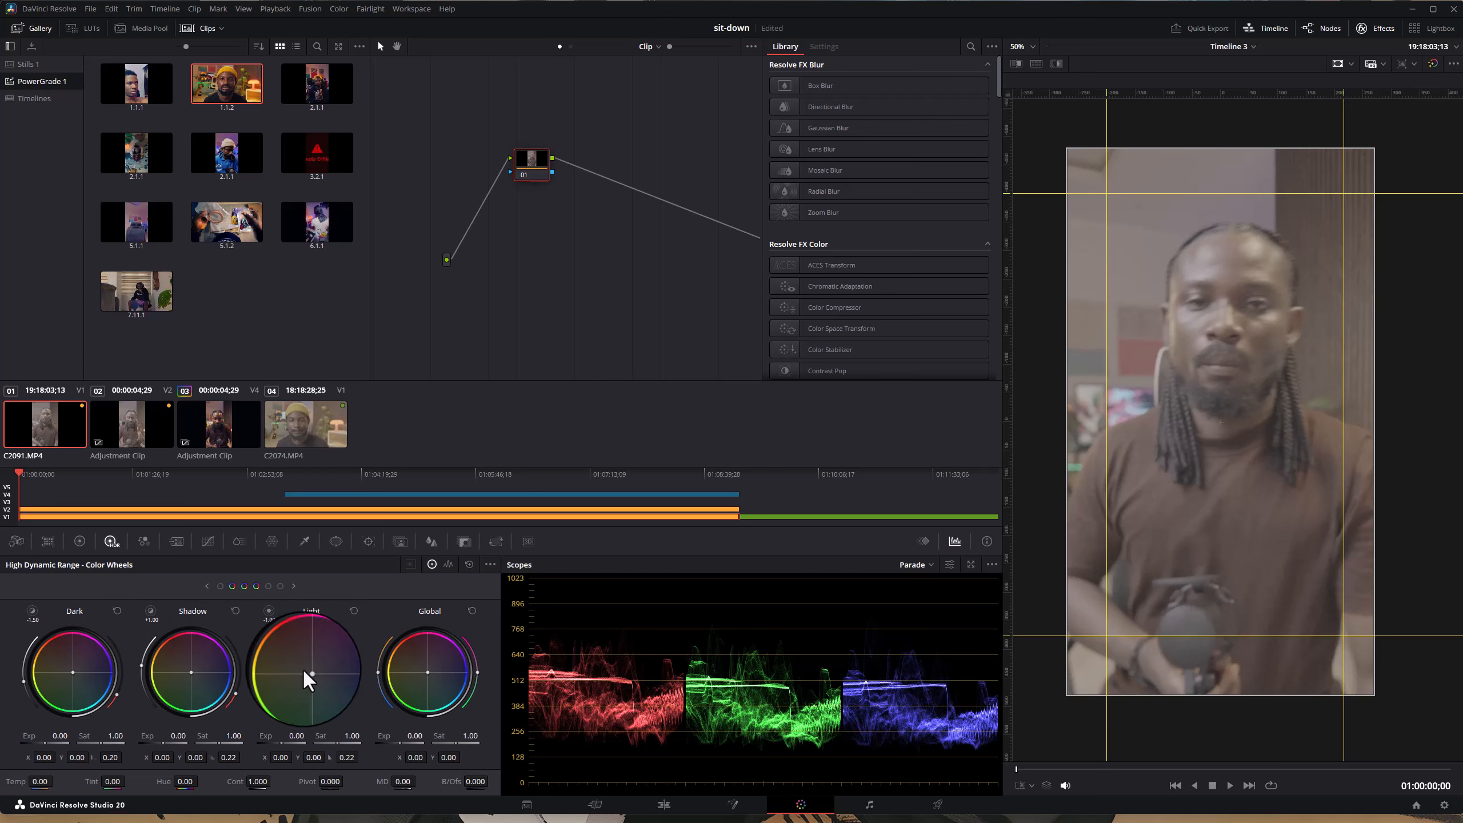
drag(304, 676, 311, 630)
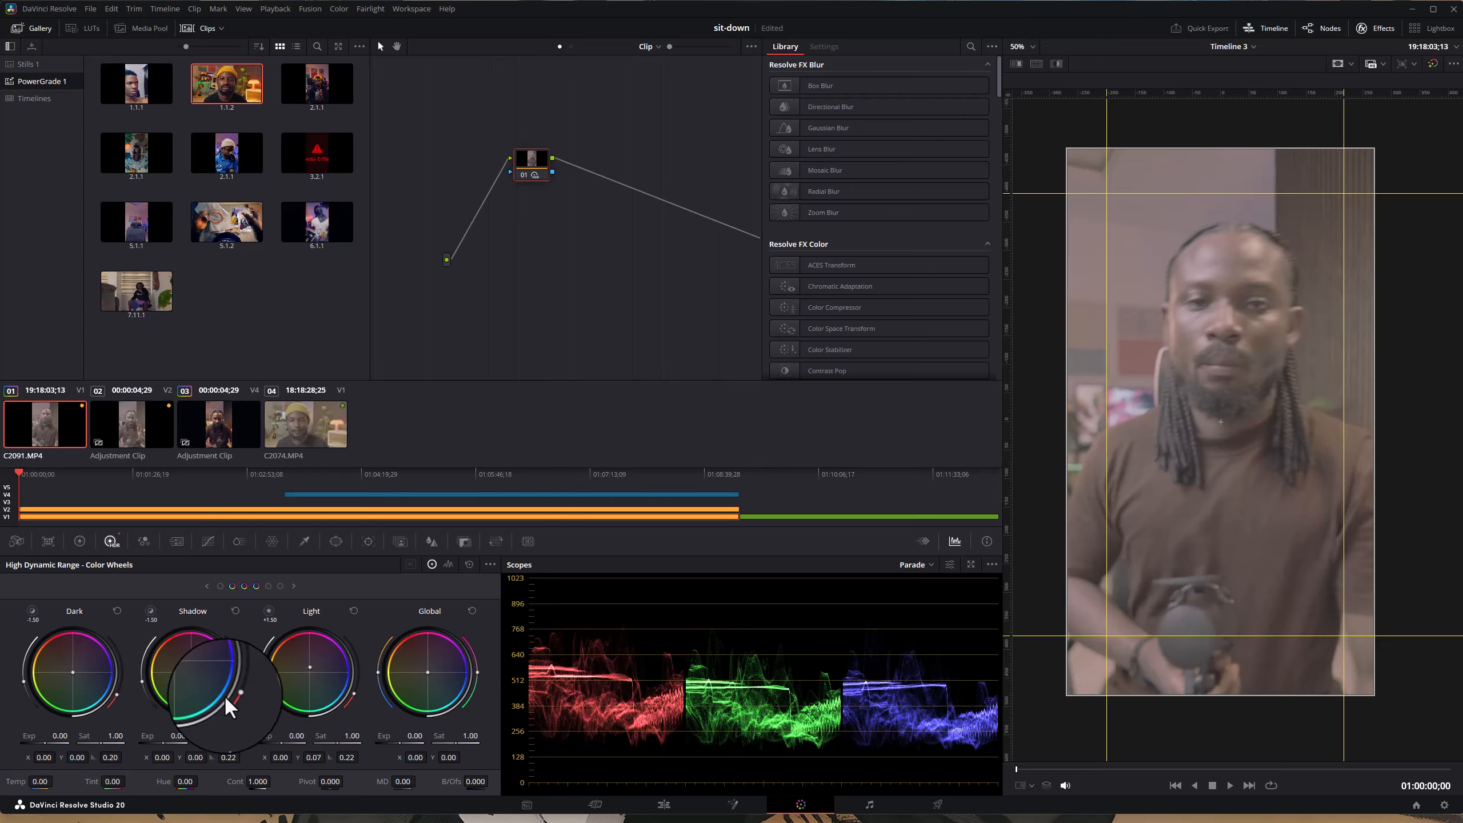
mouse_move(224, 695)
mouse_down()
mouse_move(235, 669)
mouse_move(212, 635)
mouse_move(238, 666)
mouse_move(226, 708)
mouse_move(252, 651)
mouse_move(239, 626)
mouse_move(253, 696)
mouse_move(243, 672)
mouse_move(235, 711)
mouse_move(236, 696)
mouse_up()
right_click(539, 155)
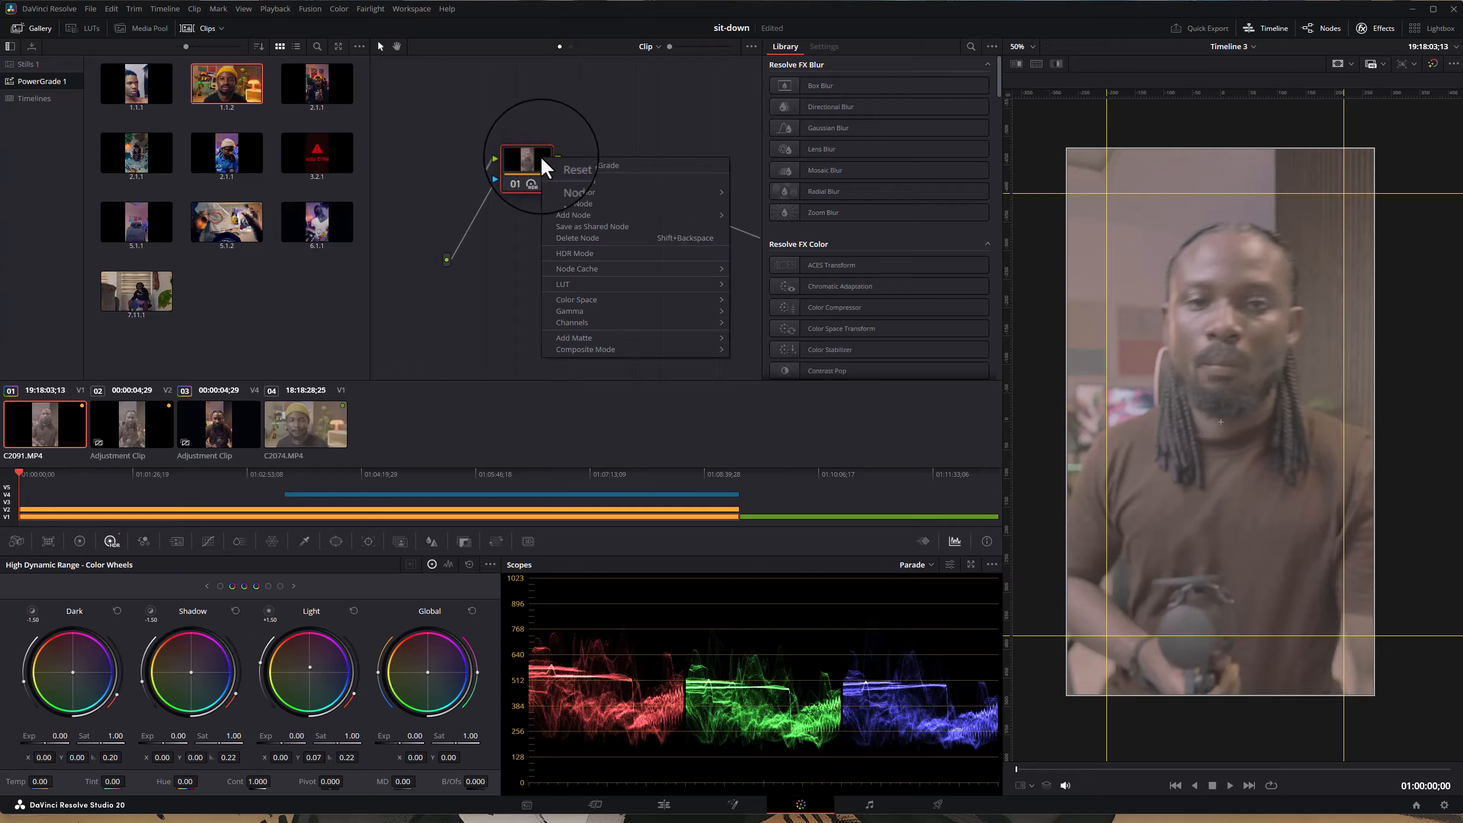
click(605, 162)
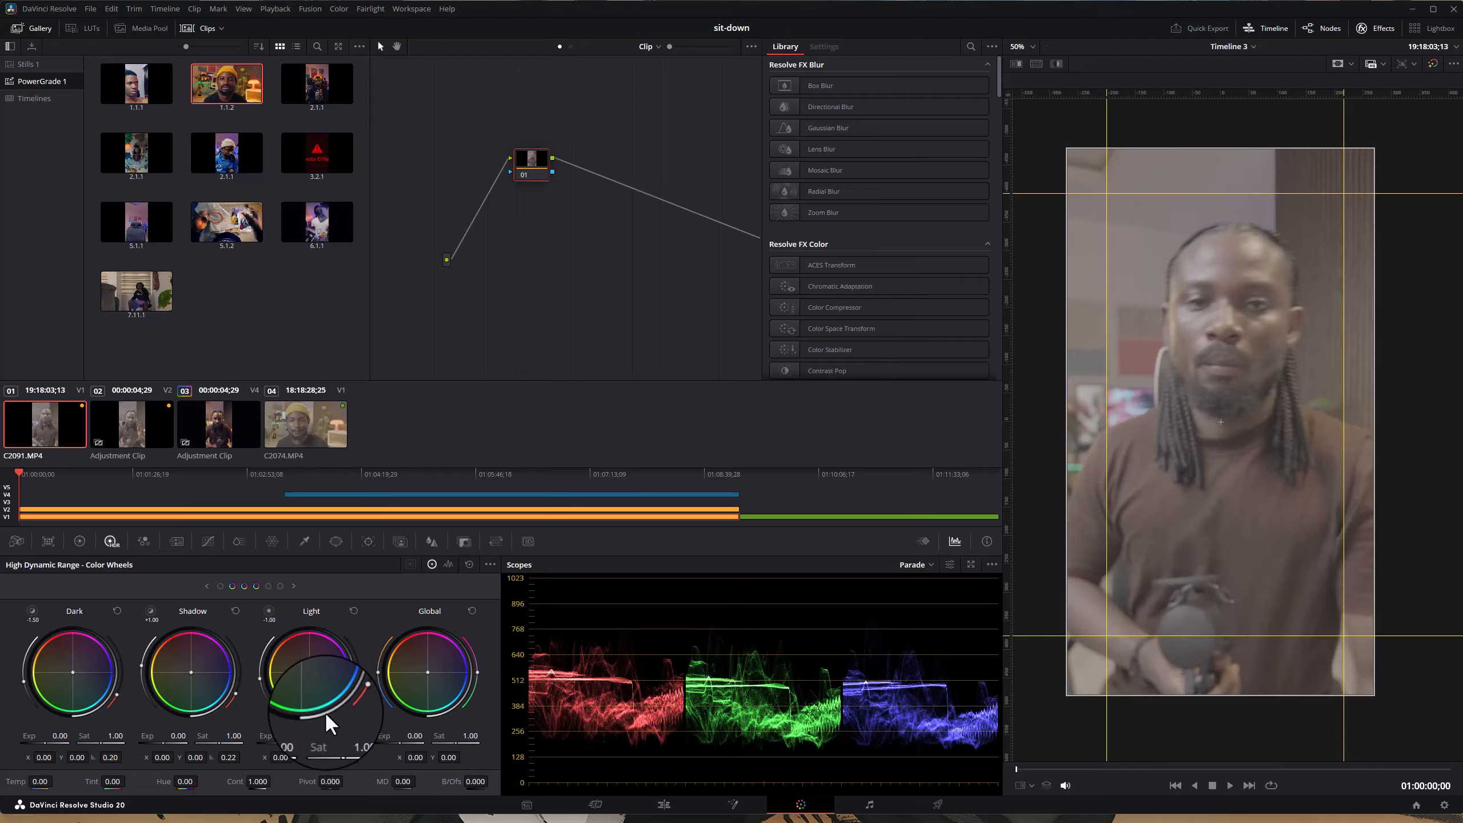
- Set the HDR Shadow exposure to -0.42 and the Dark exposure to -0.45
drag(166, 742, 17, 744)
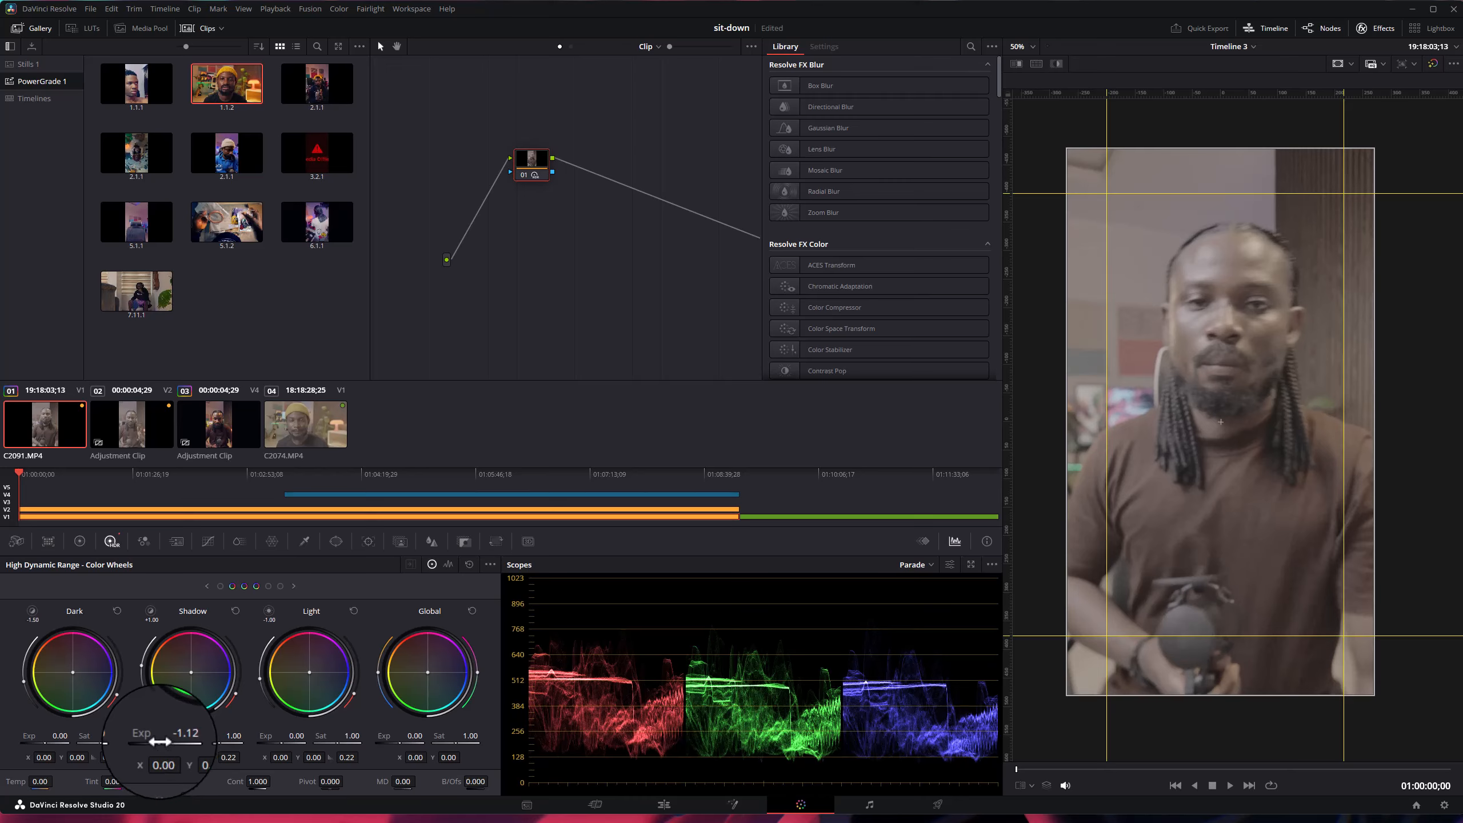
drag(229, 736, 325, 712)
drag(50, 742, 957, 401)
drag(1226, 399, 916, 495)
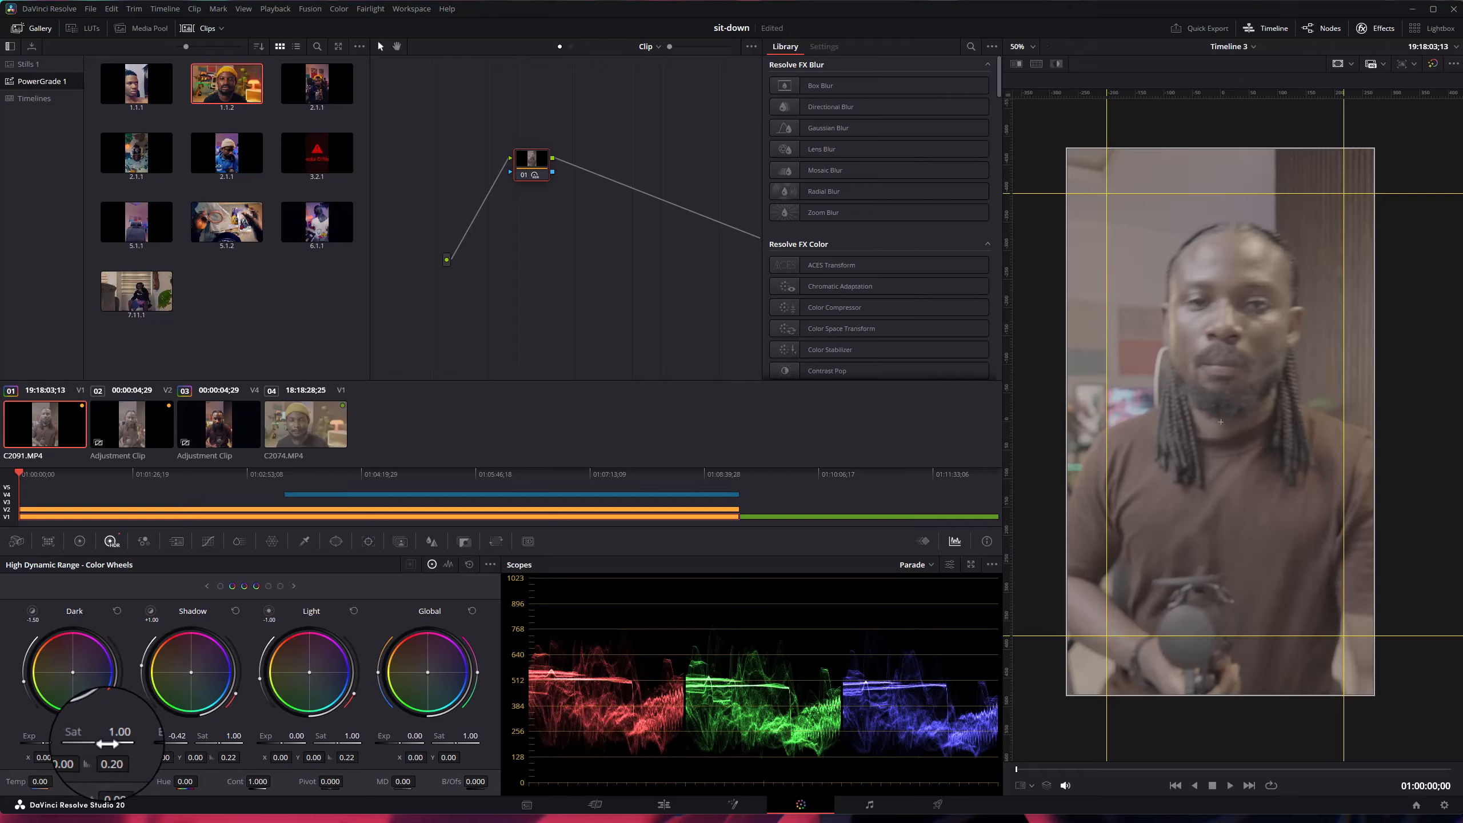
- Set the HDR Shadow exposure to -1.08 and the Dark saturation to 0.93, and reset the node grade
drag(108, 744, 0, 760)
drag(734, 407, 1334, 384)
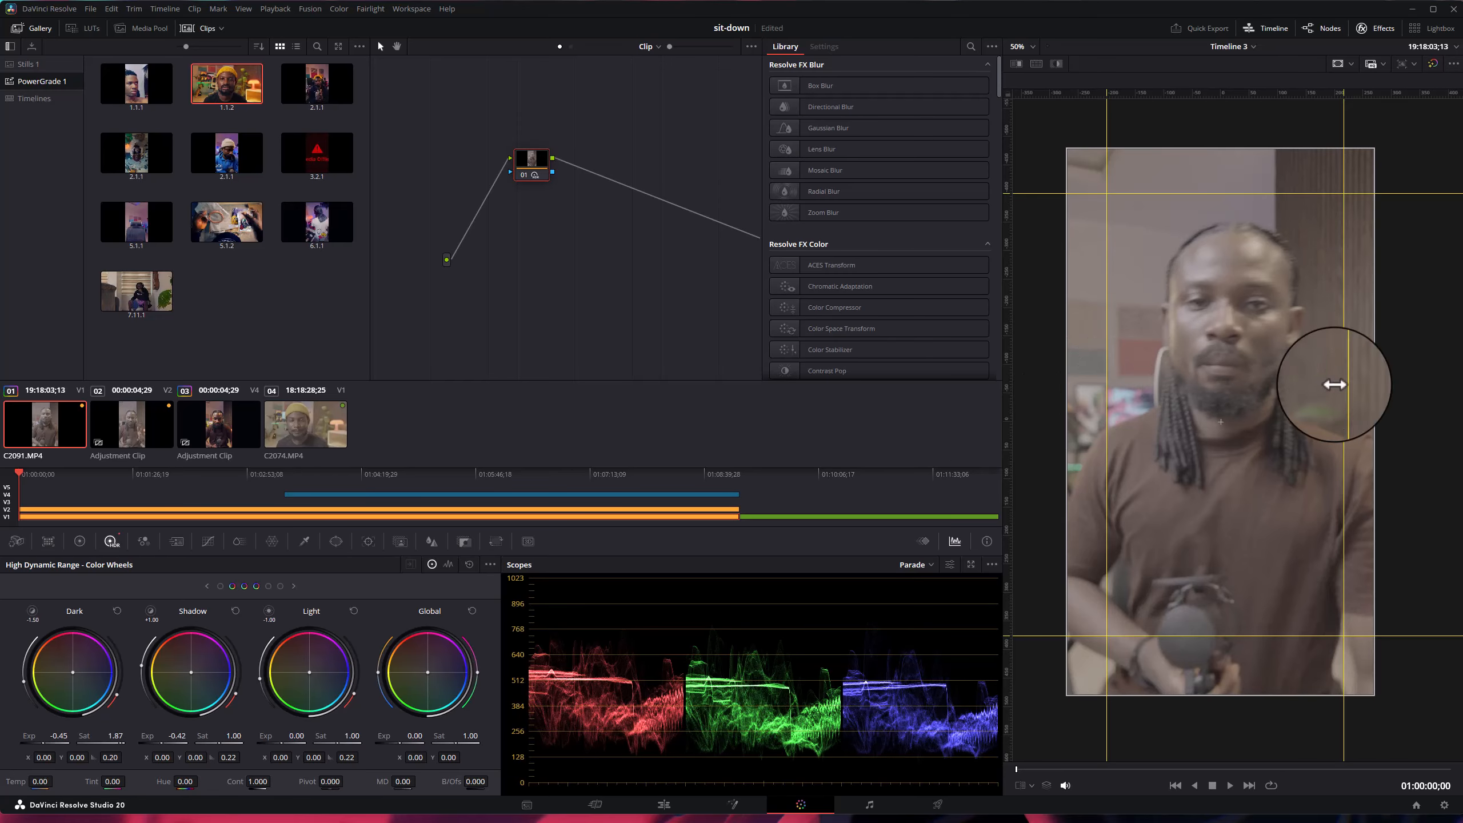
drag(160, 746, 4, 756)
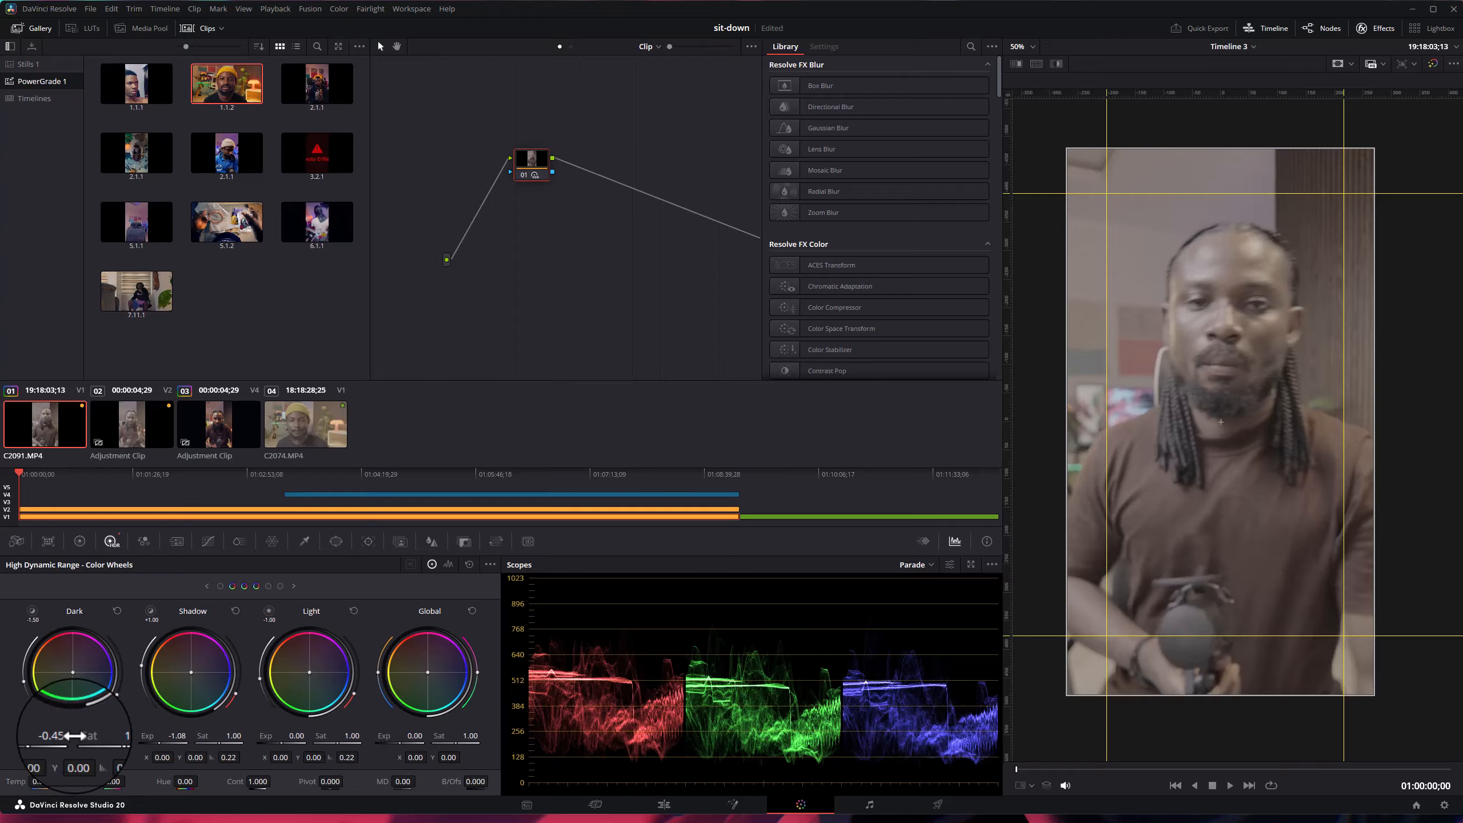
drag(79, 743, 58, 743)
right_click(539, 163)
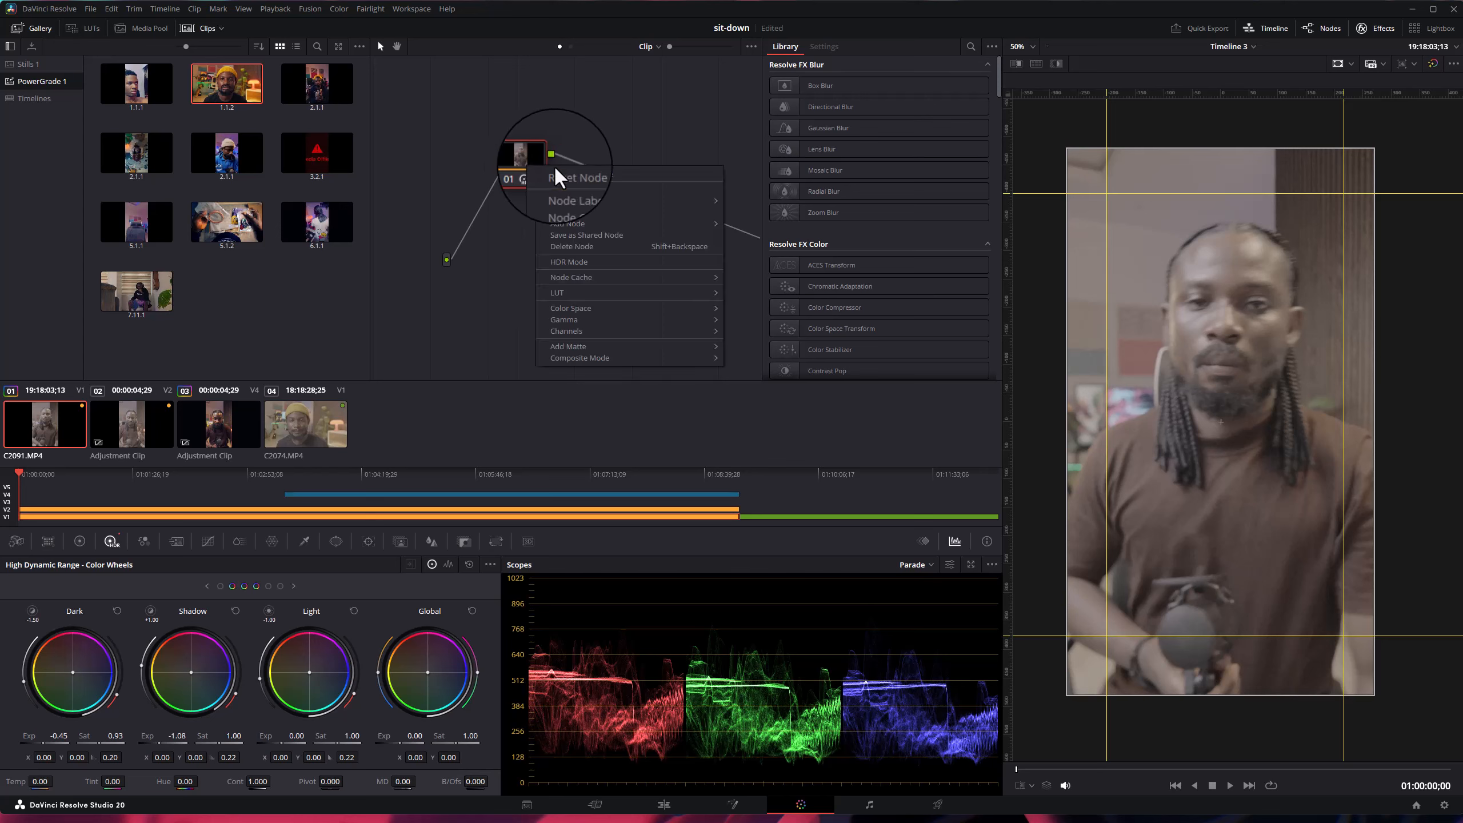
click(560, 171)
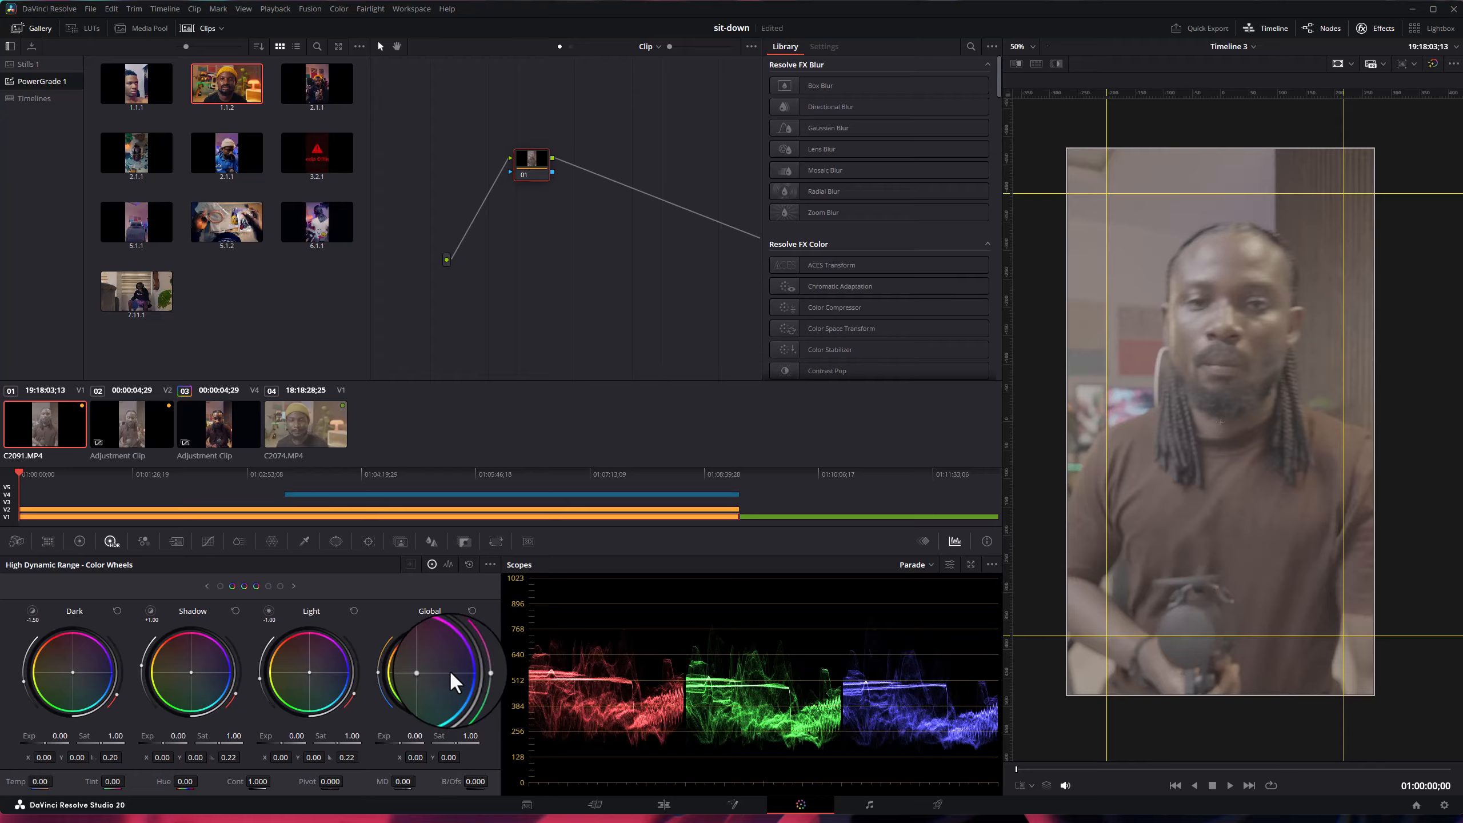
- Open the AI Magic Mask controls for the clip, and move node 01 slightly up and to the left
click(403, 542)
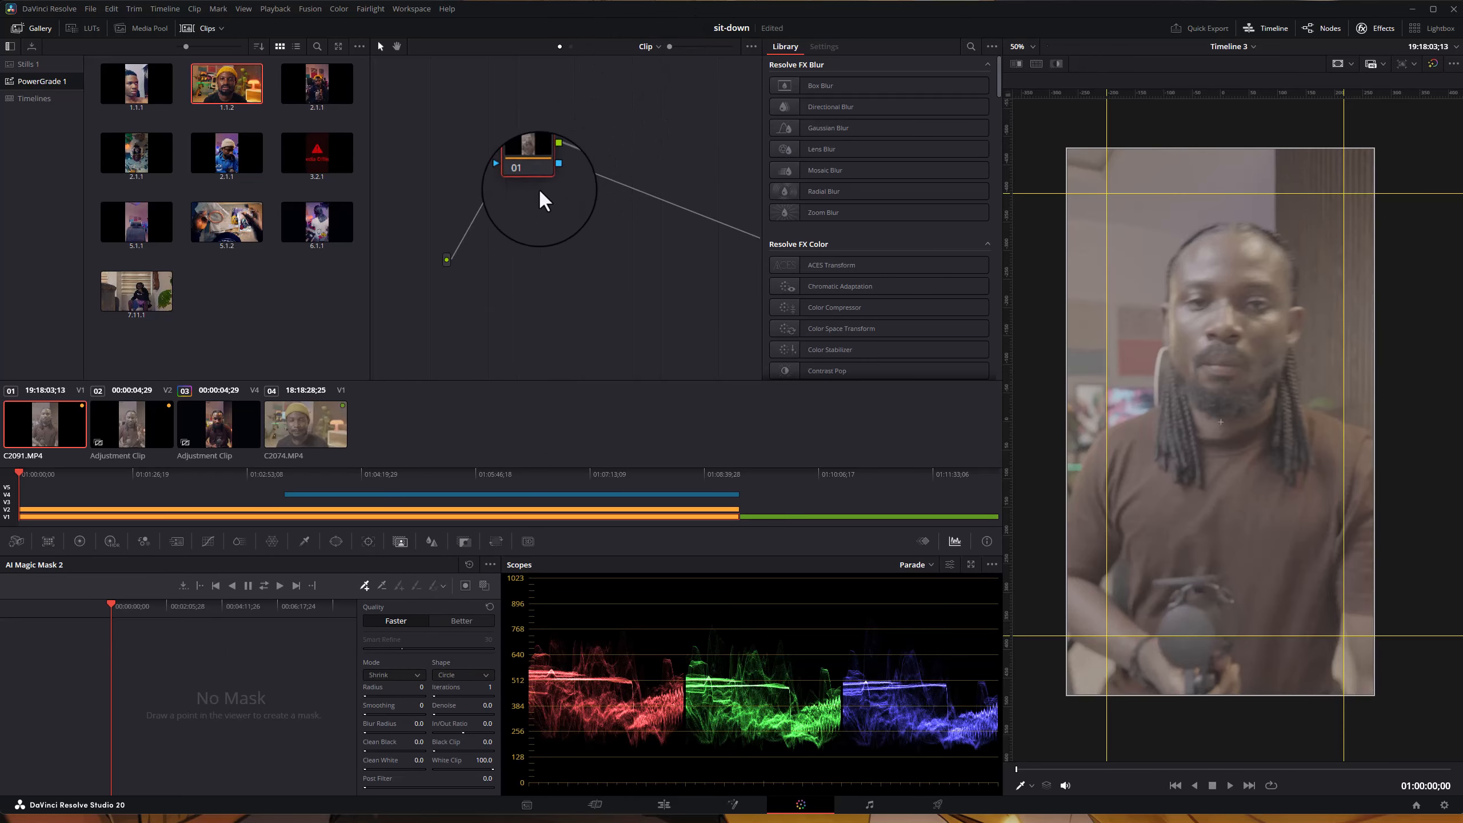
drag(526, 159, 499, 145)
scroll(1220, 398, down, 2)
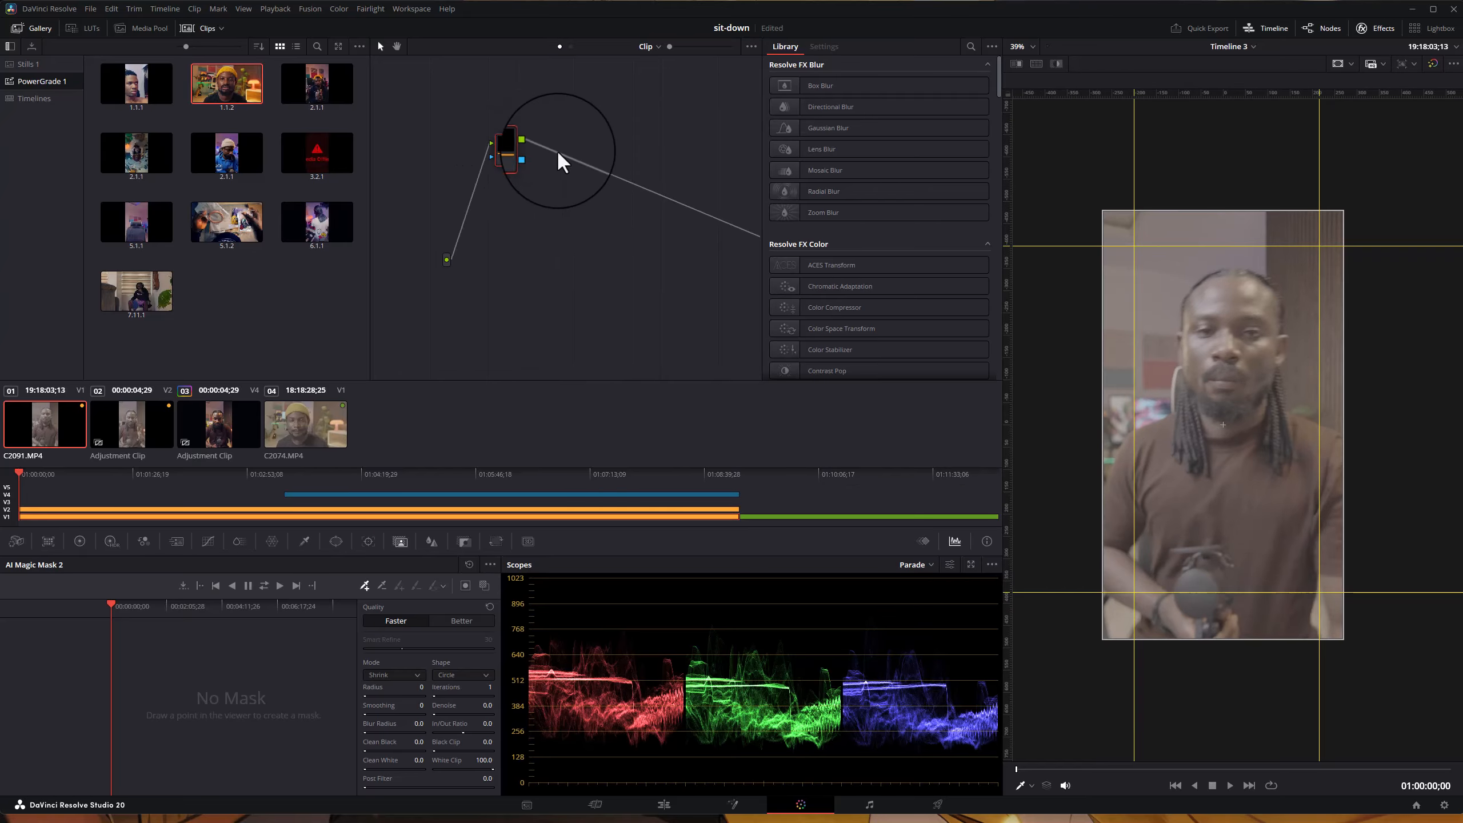
- Move node 01 slightly down, try tracking without a mask, and switch the Magic Mask quality to Better and back to Faster
mouse_move(510, 137)
mouse_down()
mouse_move(522, 167)
mouse_move(509, 160)
mouse_up()
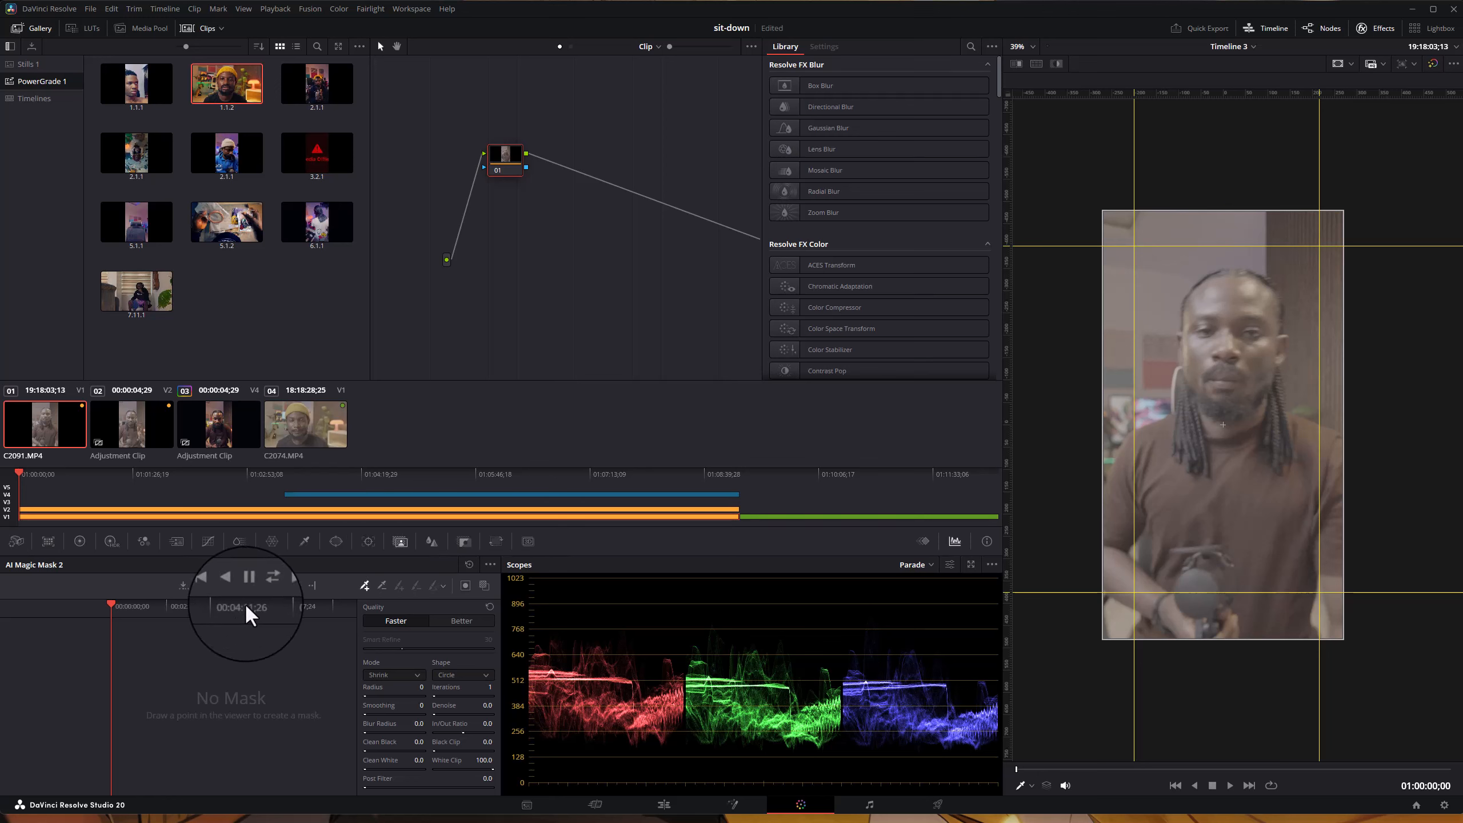
click(196, 583)
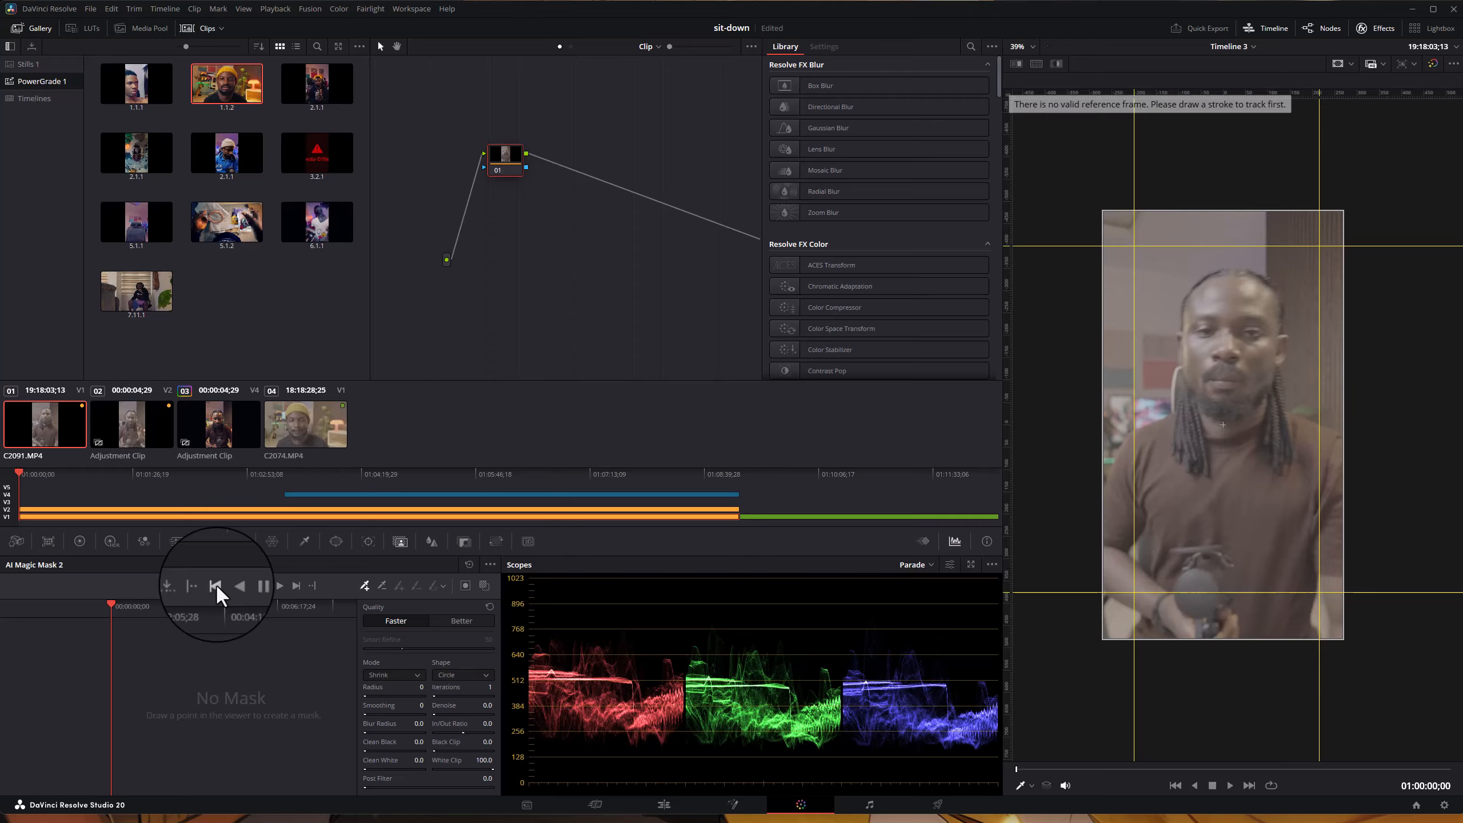
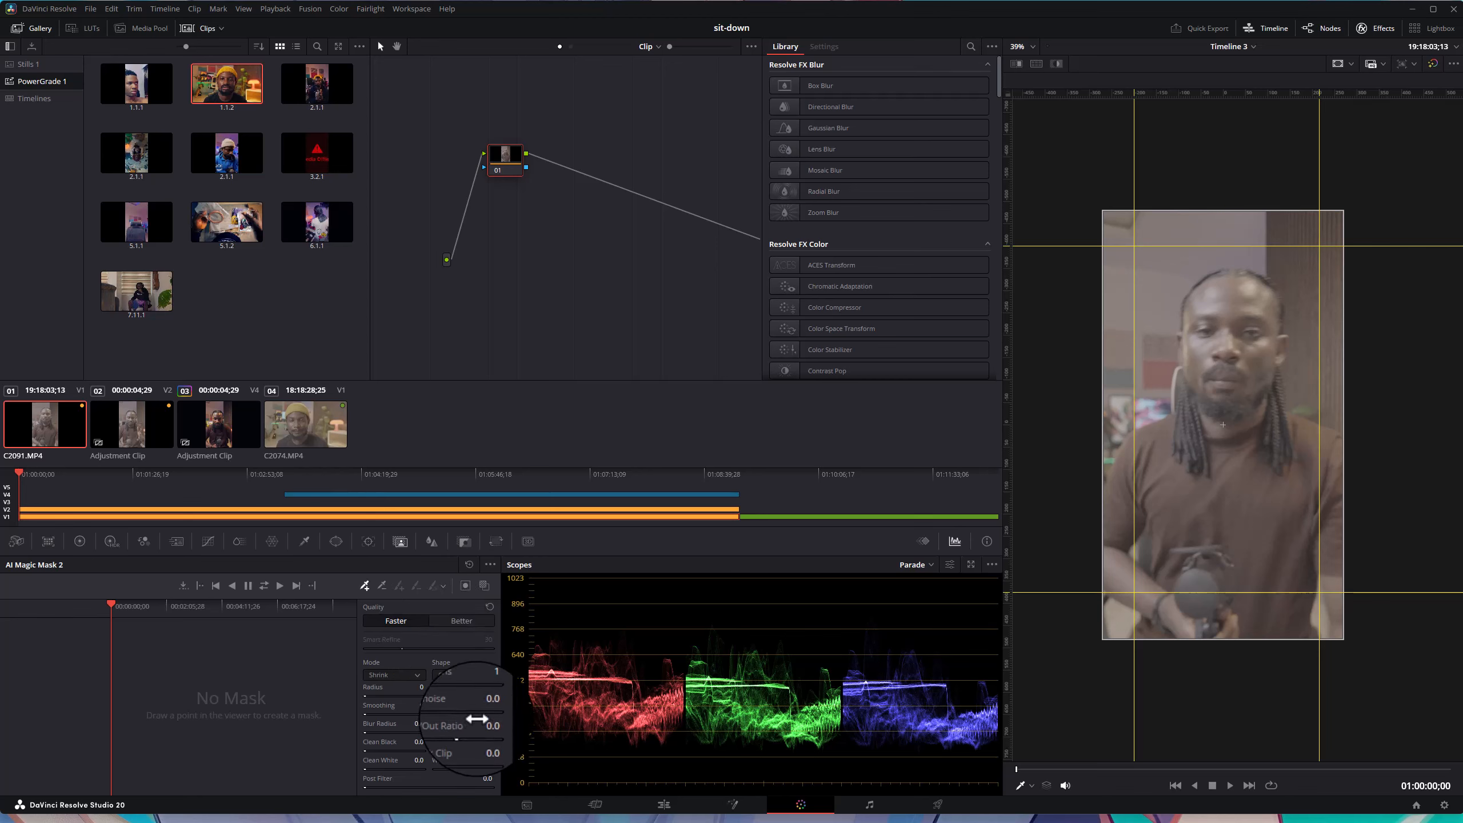
click(473, 623)
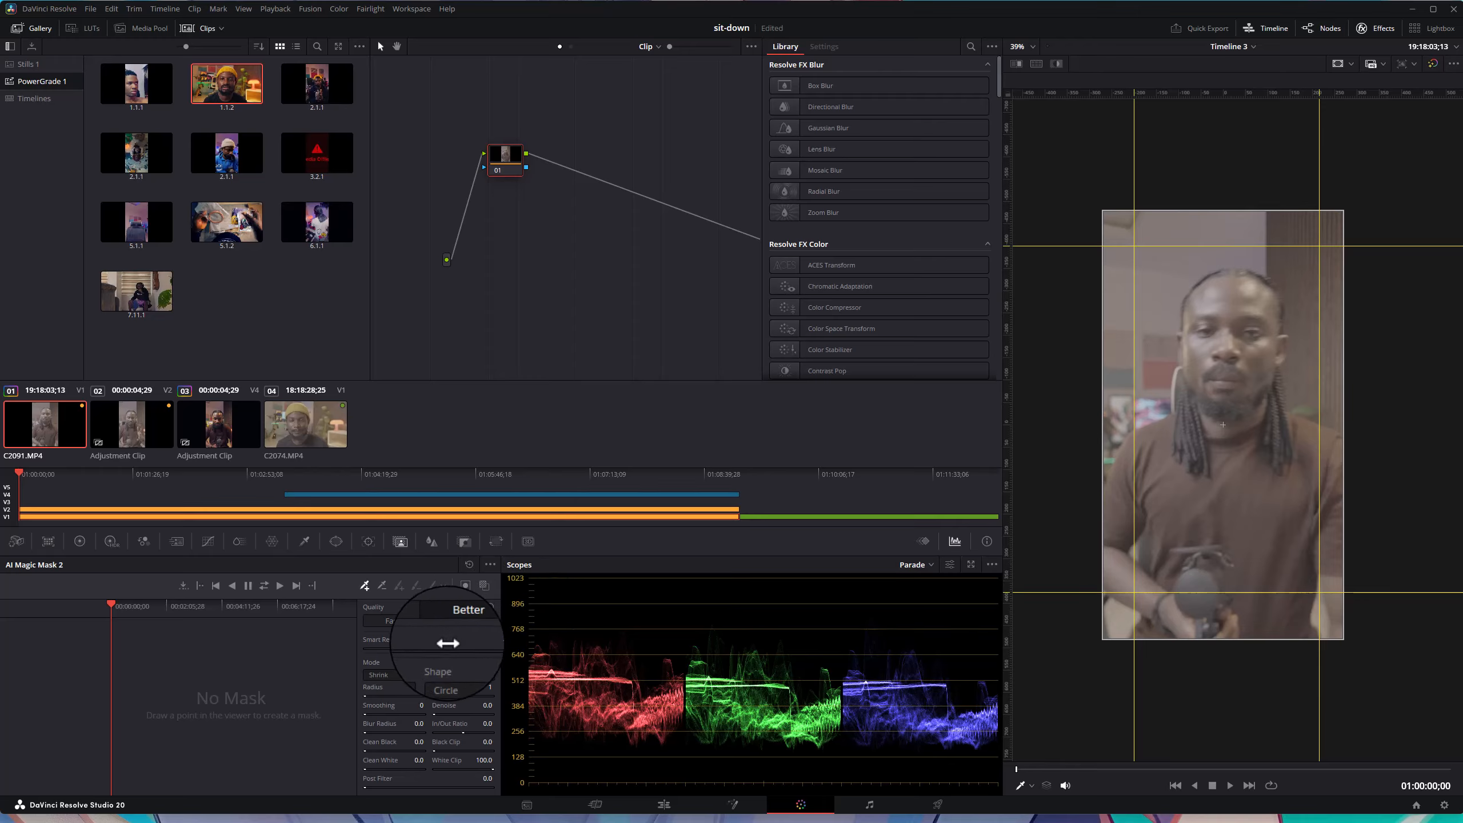
click(392, 622)
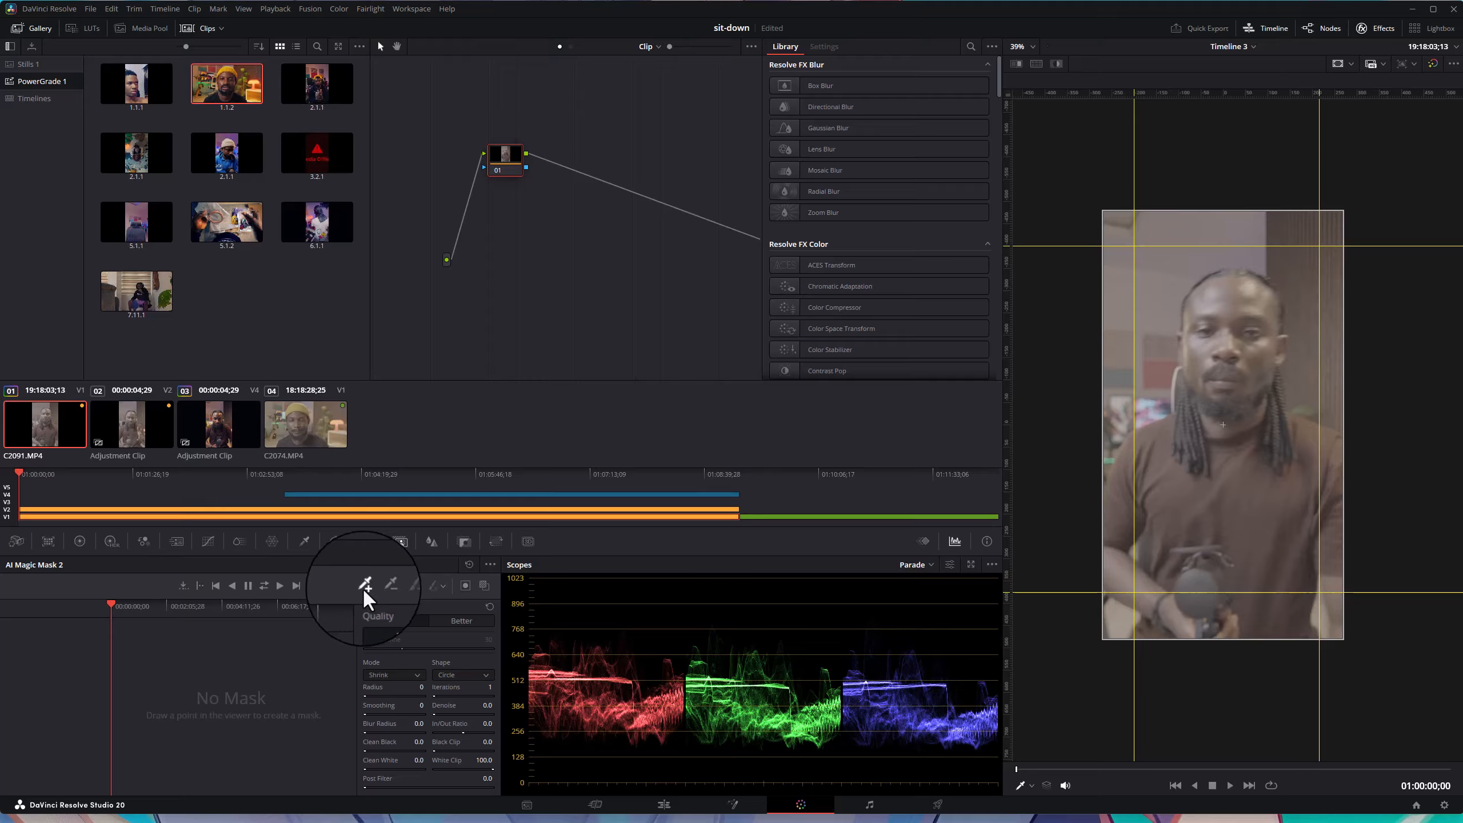
- Mask the man with points on his forehead, shirt, arm and the edge beside his hair, with the mask overlay turned on
click(1231, 316)
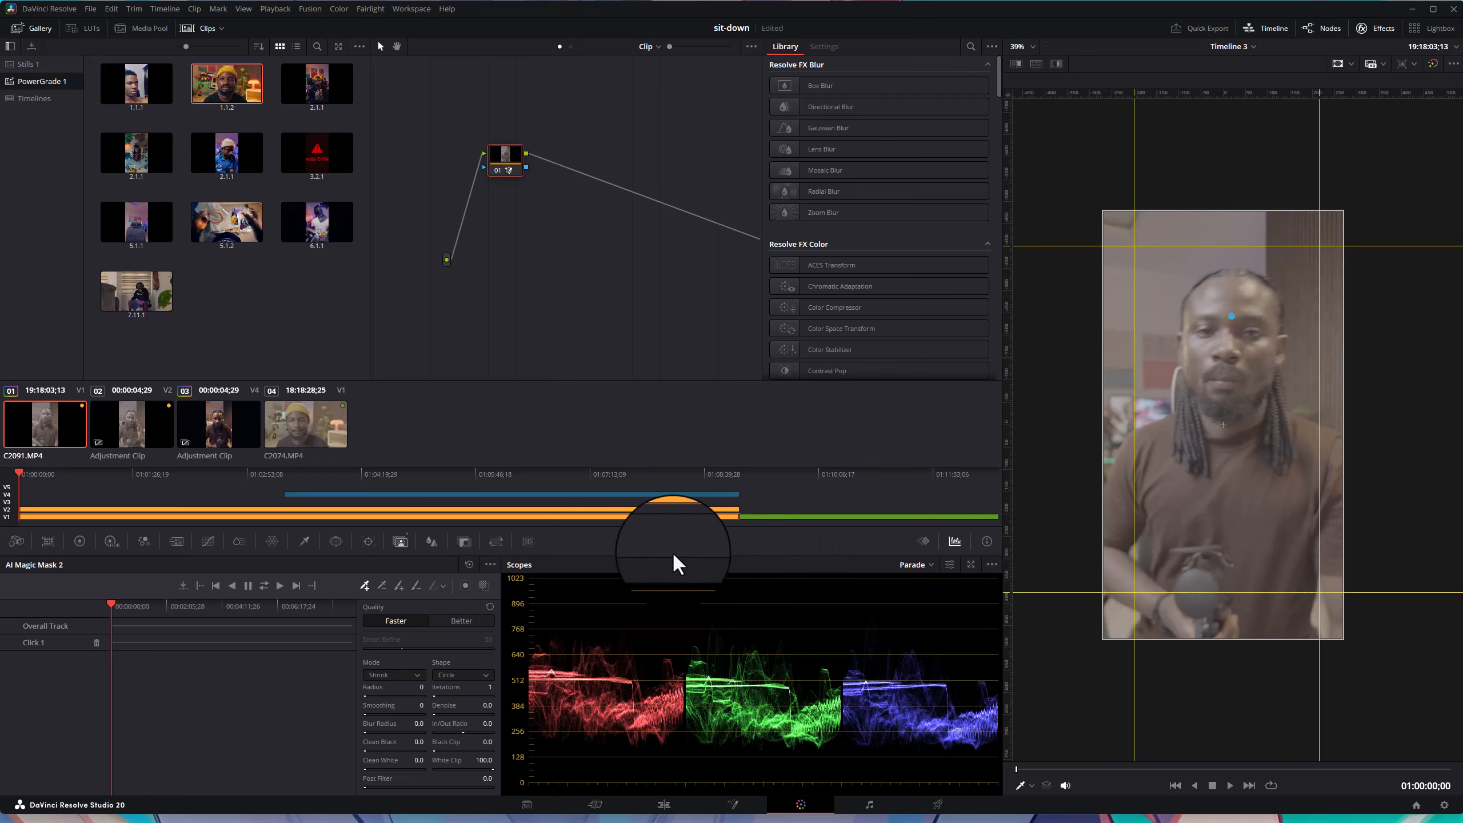
click(485, 585)
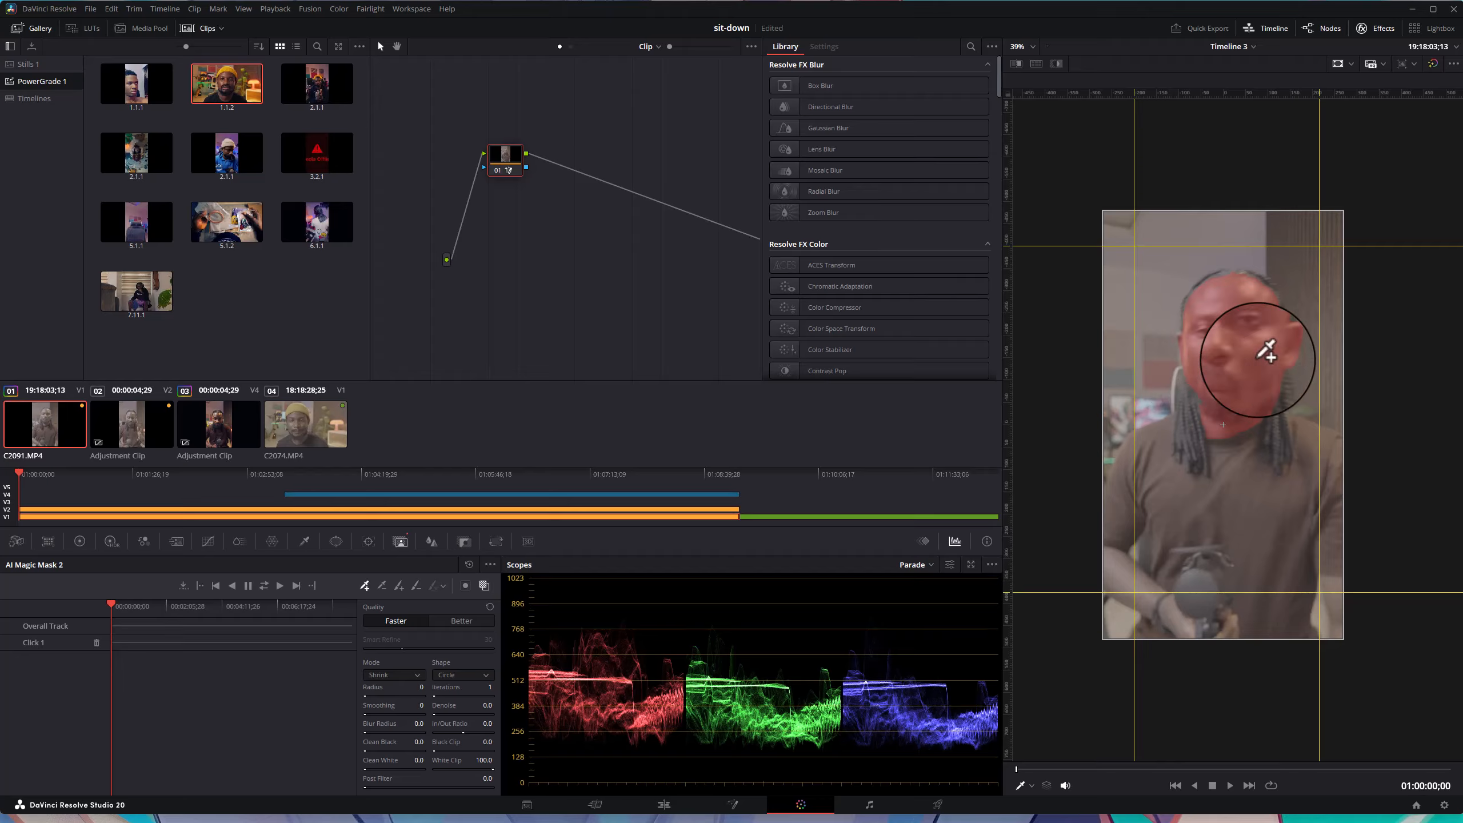
click(1226, 528)
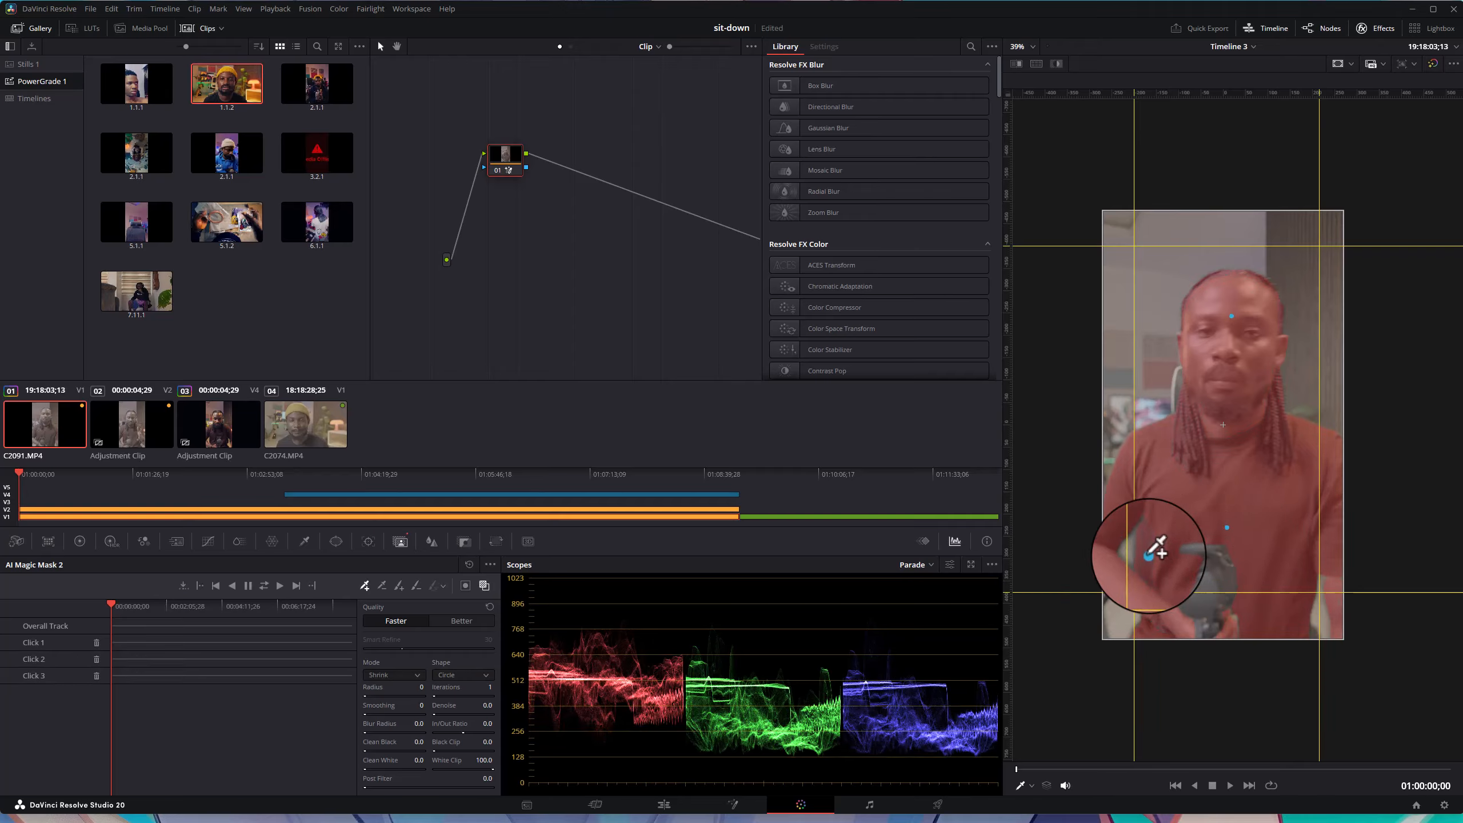
click(1182, 372)
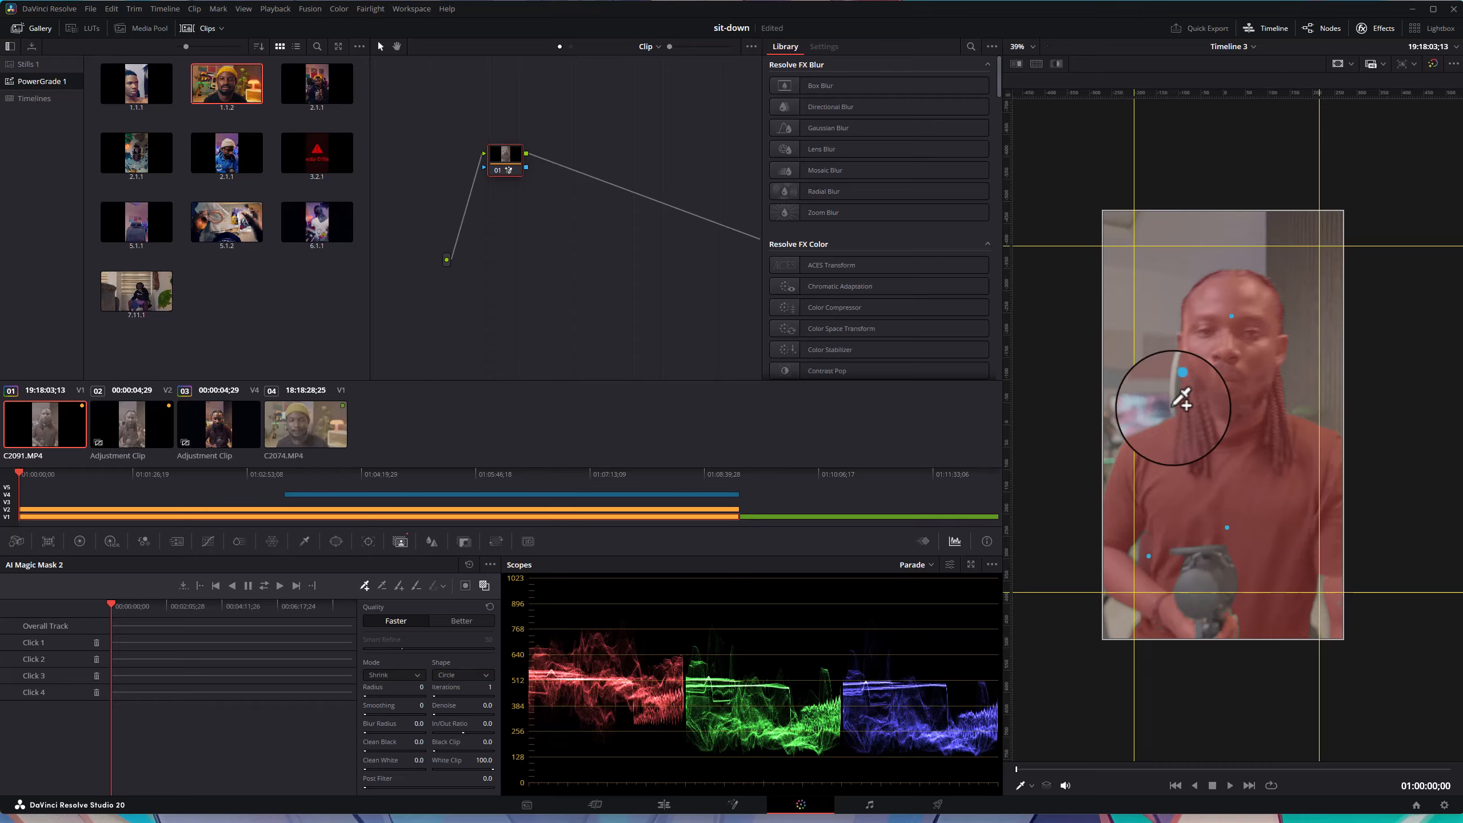
click(1171, 426)
click(1180, 390)
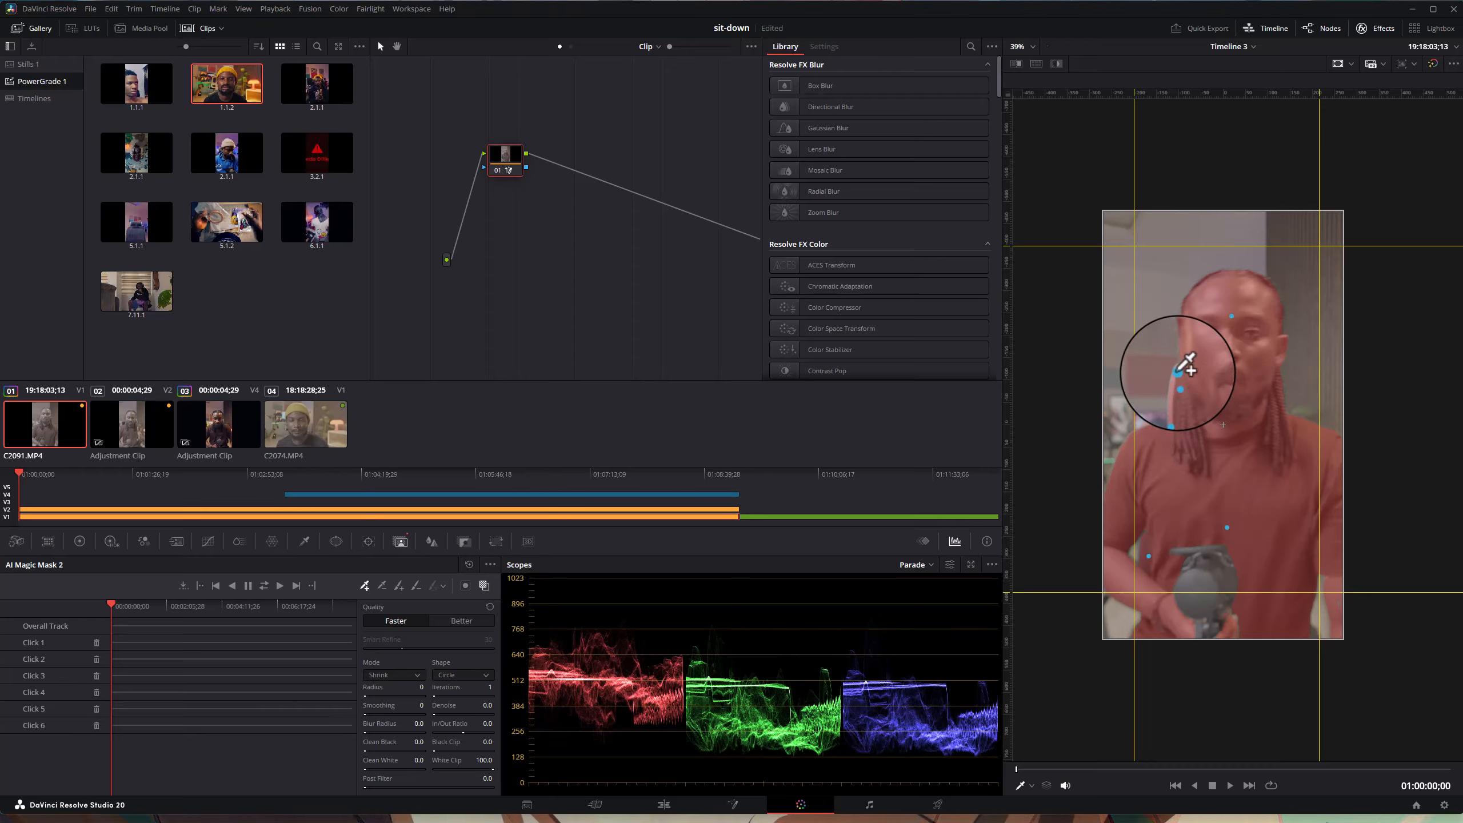
- Extend the mask with points across the shirt, both arms, the microphone area, the hair and the neck
click(1293, 494)
click(1334, 583)
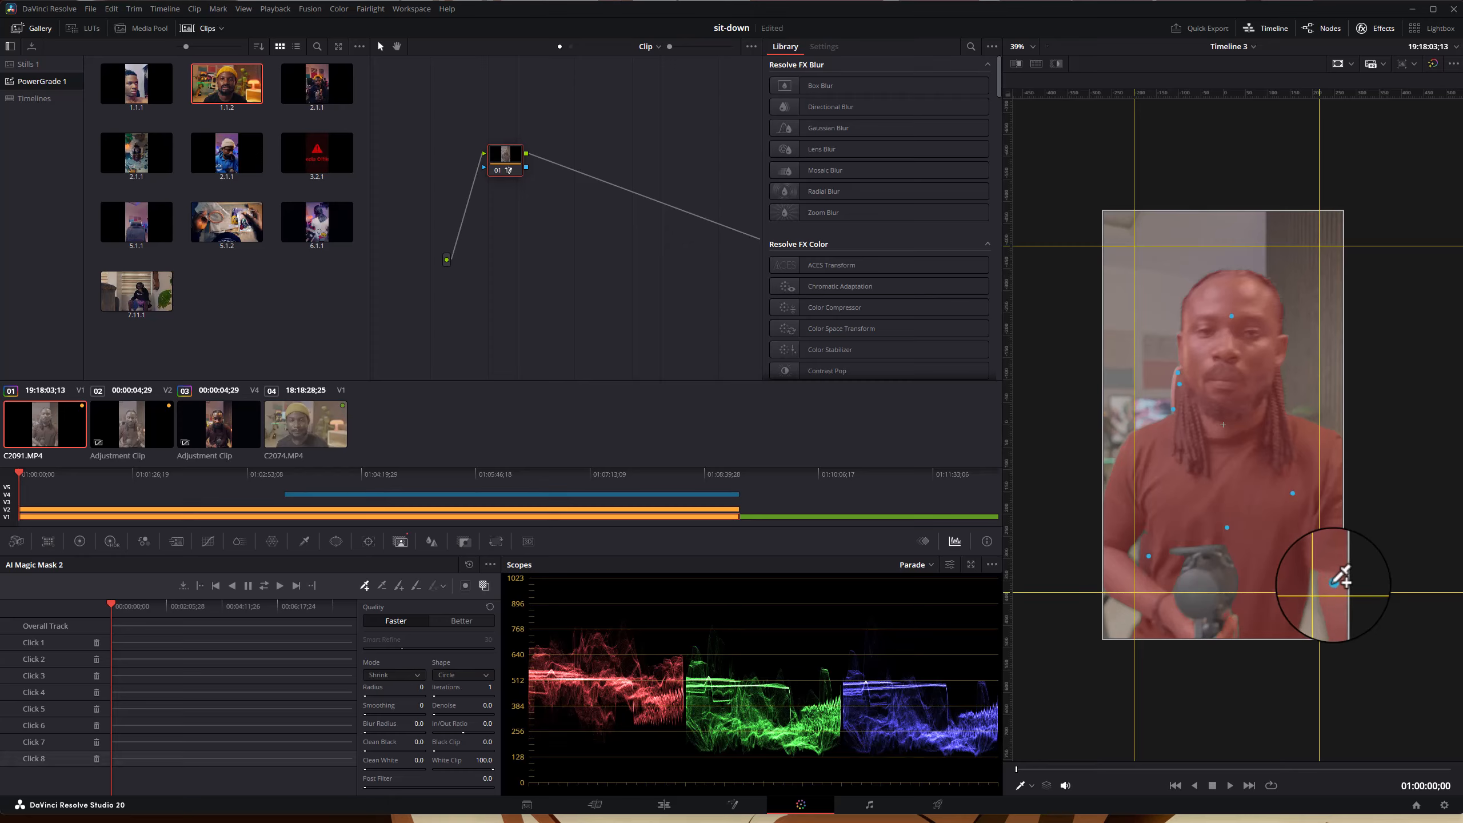
click(1318, 636)
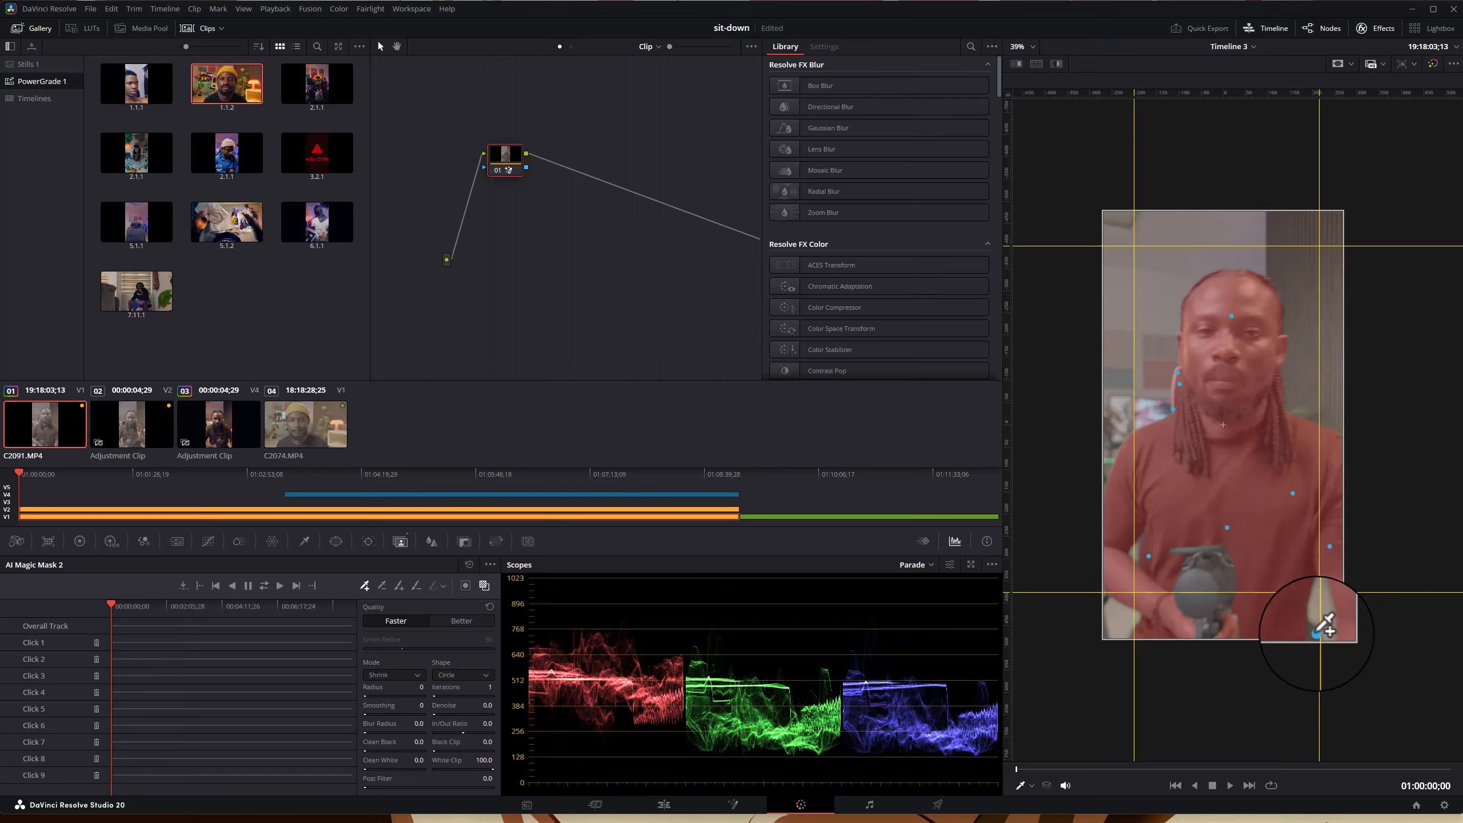
click(1201, 640)
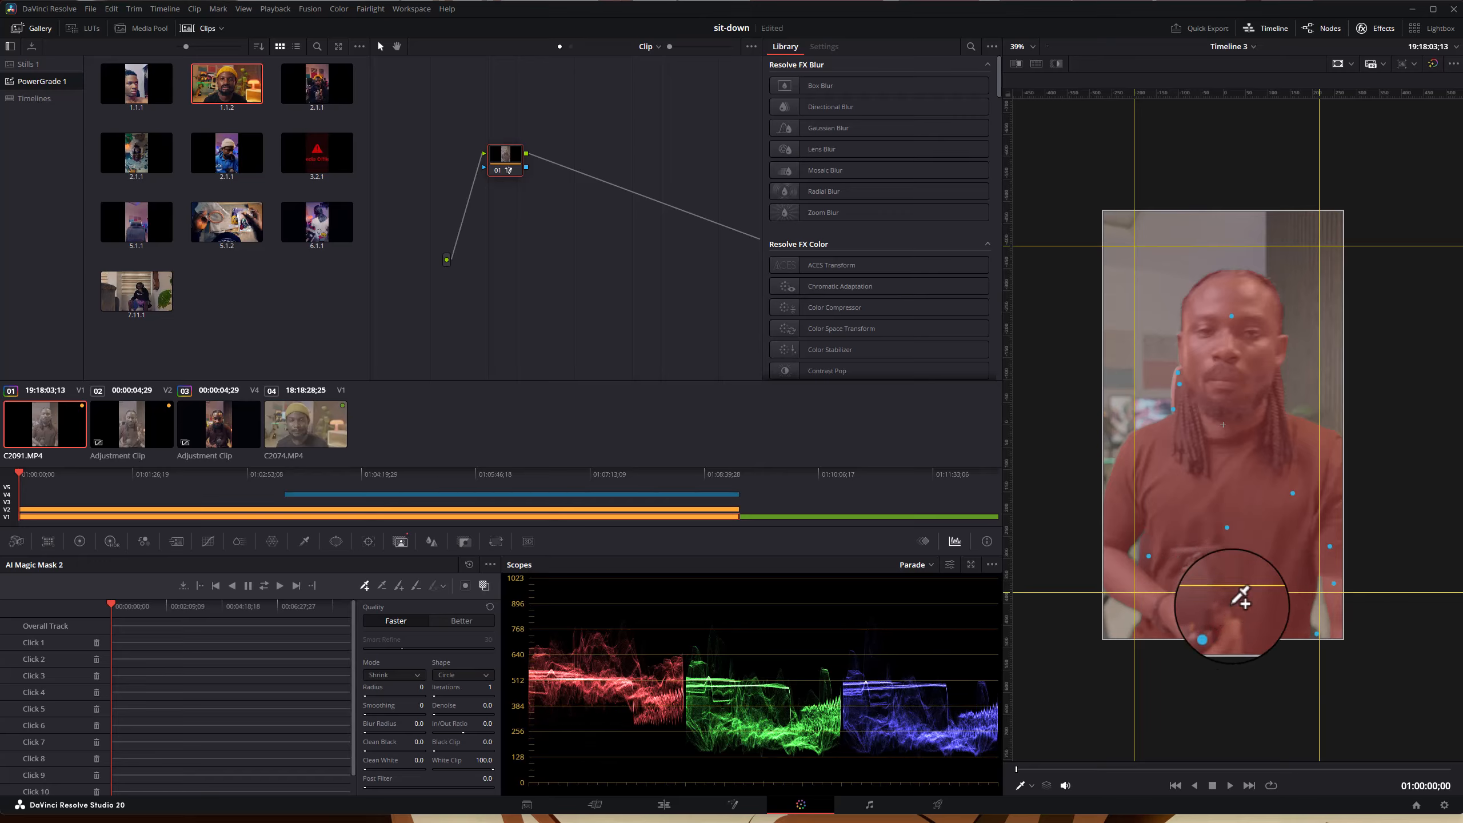
click(1189, 479)
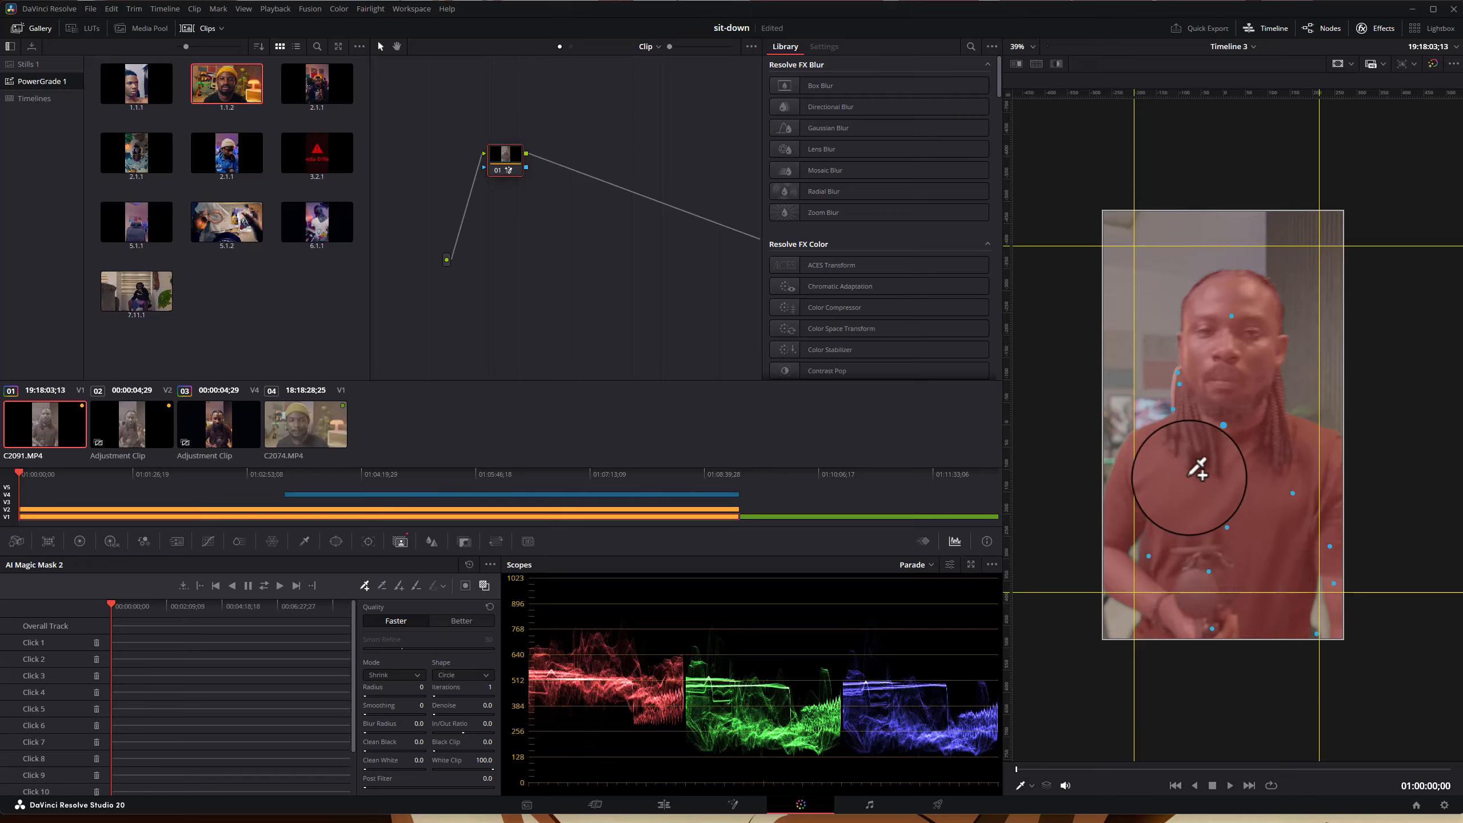
click(1127, 479)
click(1170, 440)
click(1253, 420)
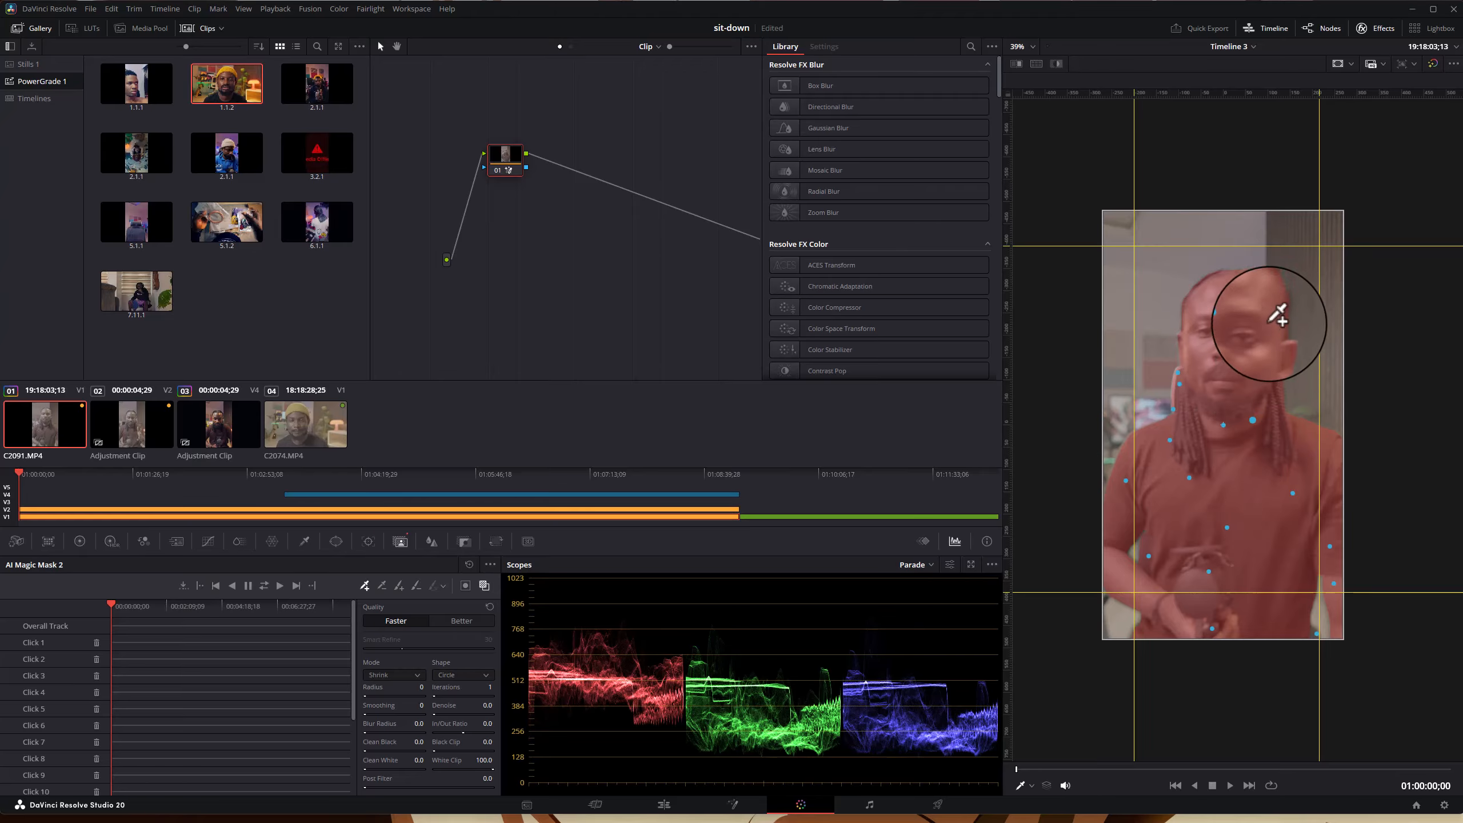
- Add mask points along the man's temple and hairline on the side facing the dark wall panel
scroll(1279, 294, up, 3)
click(1247, 292)
click(1269, 298)
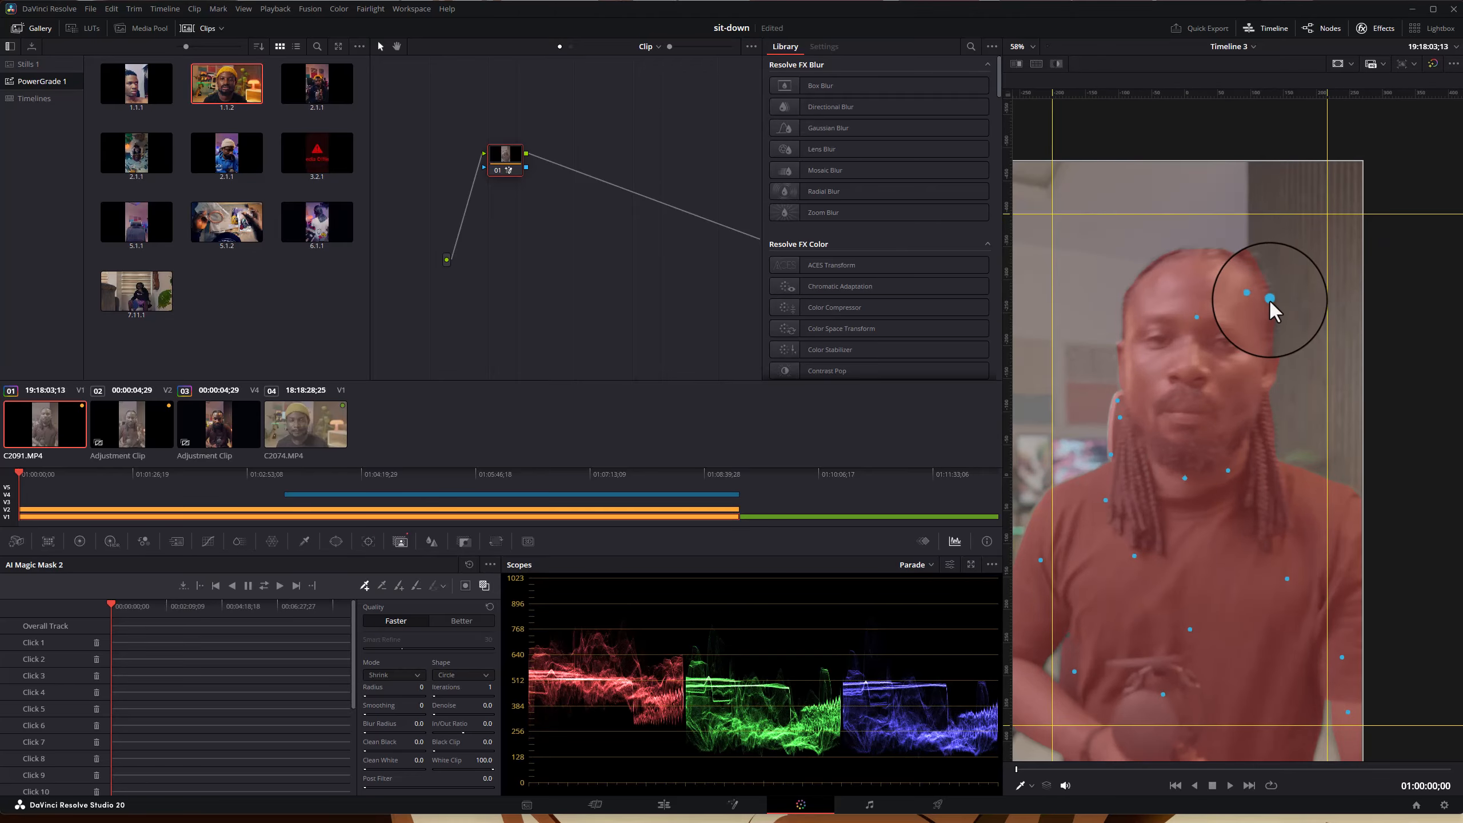
scroll(1273, 306, up, 4)
click(1262, 287)
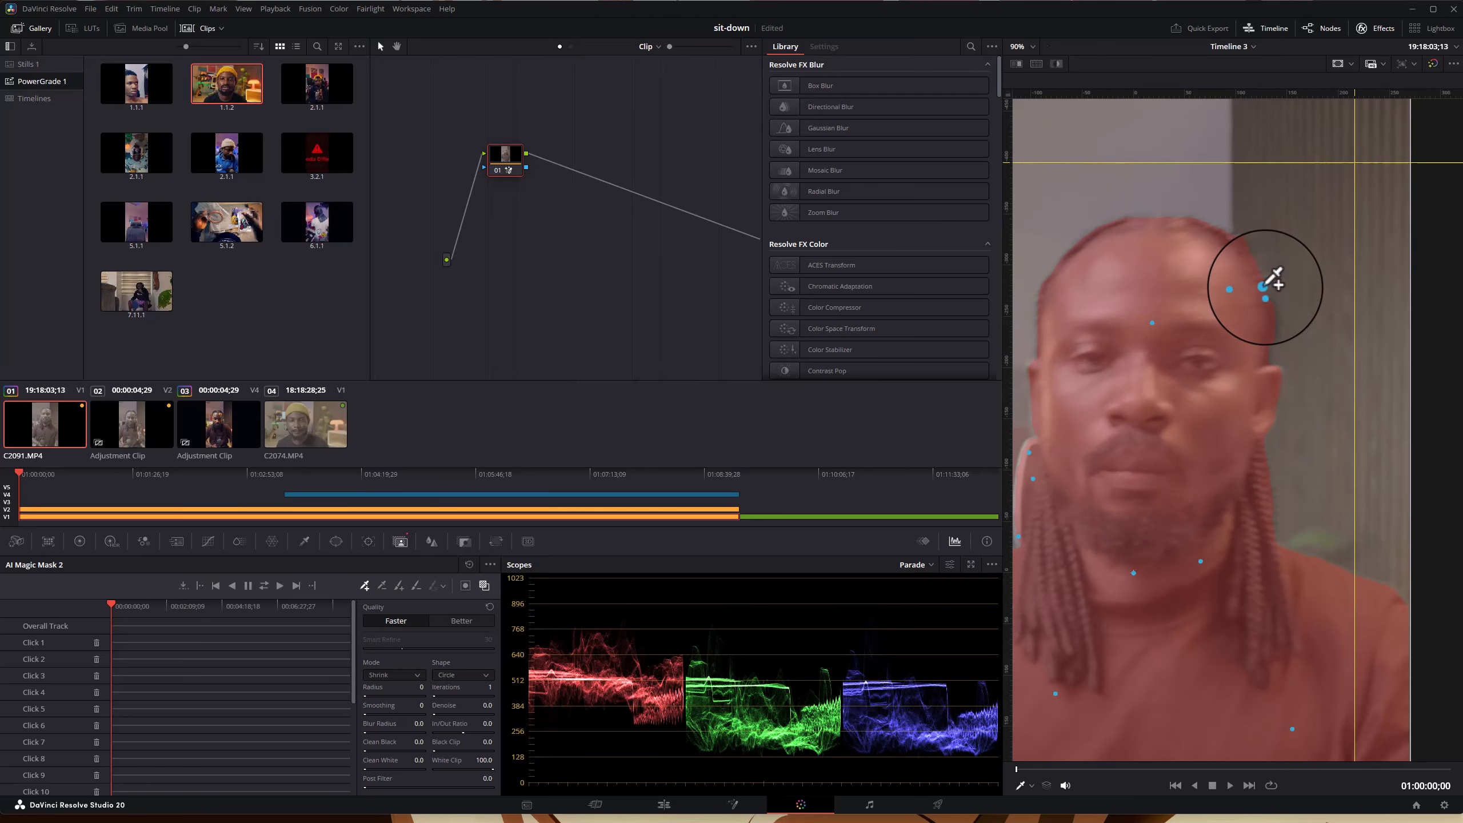
scroll(1163, 519, down, 6)
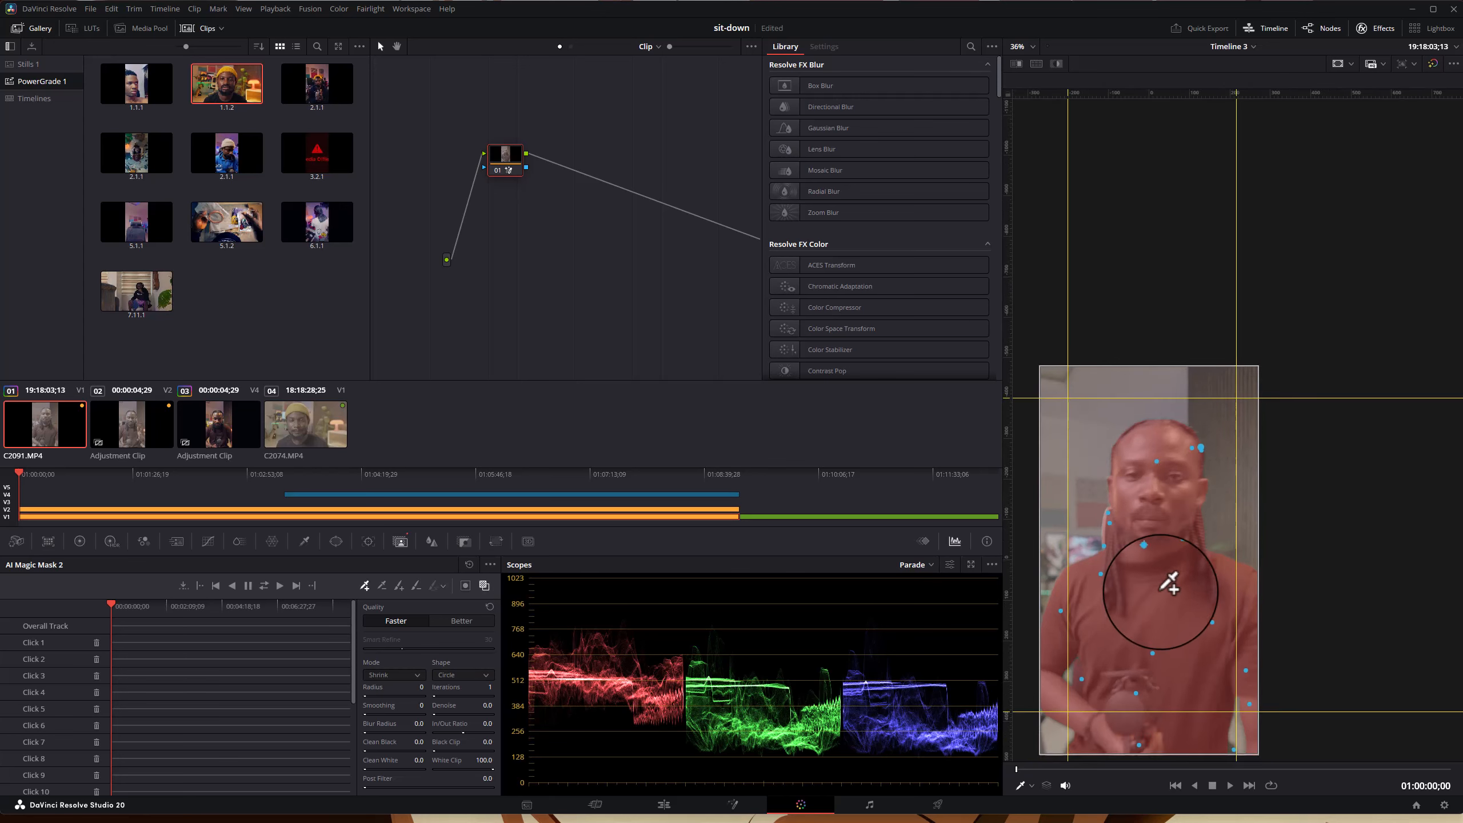
drag(1165, 565, 1172, 525)
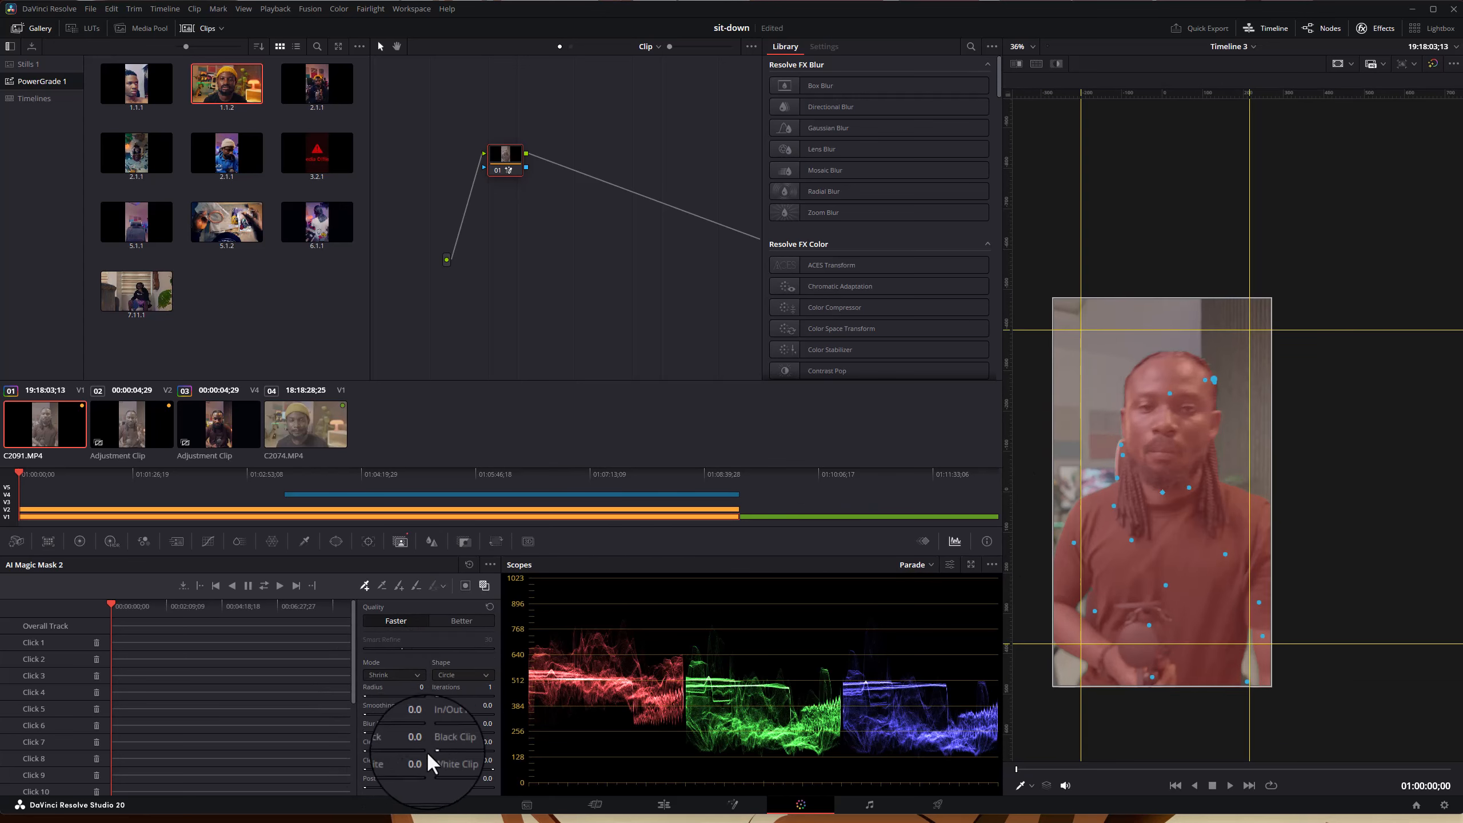
- Set the mask mode to Grow and add points on the shirt and along the edge between hair and chair
click(418, 673)
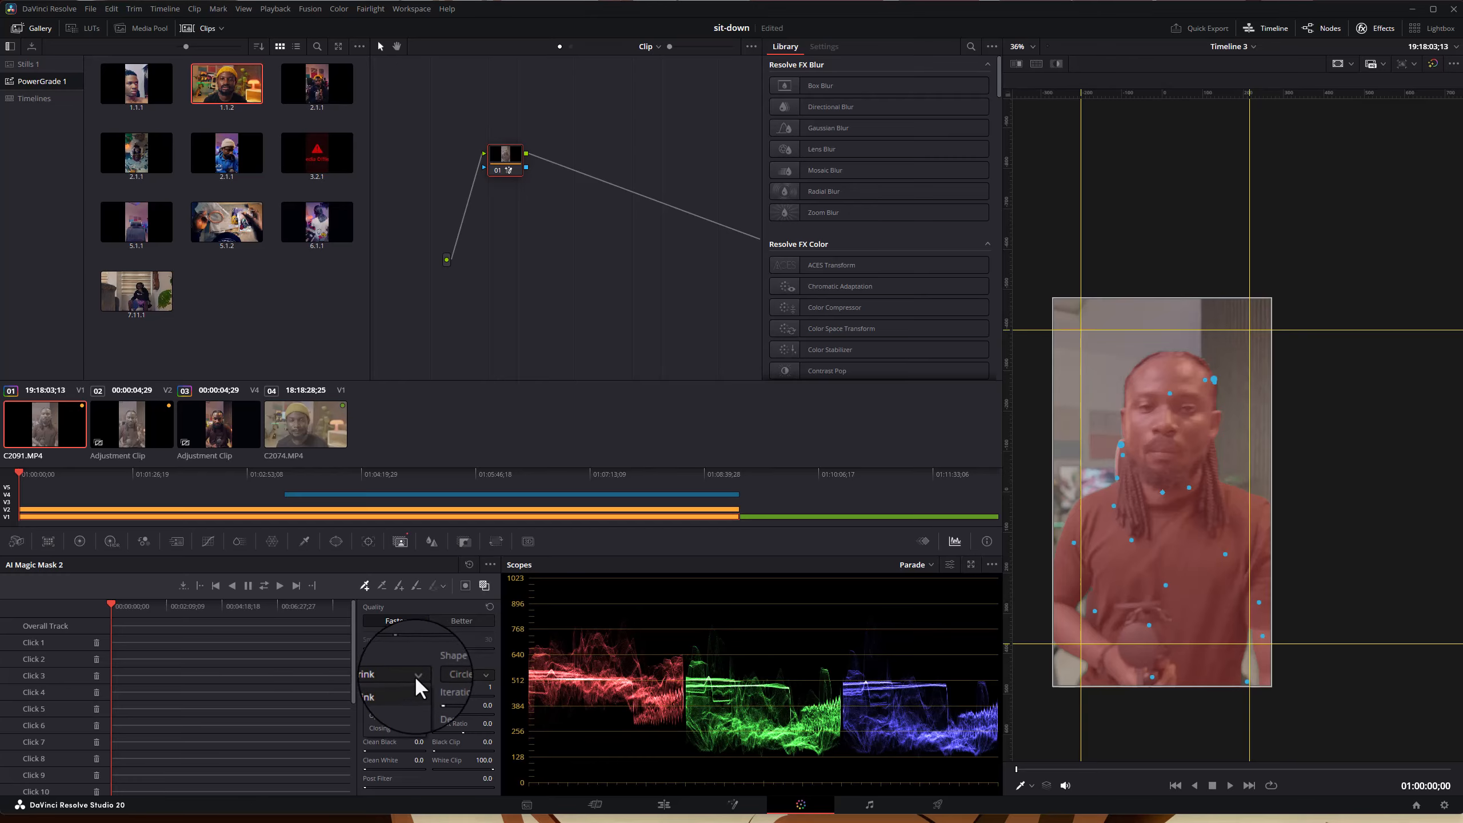
click(414, 677)
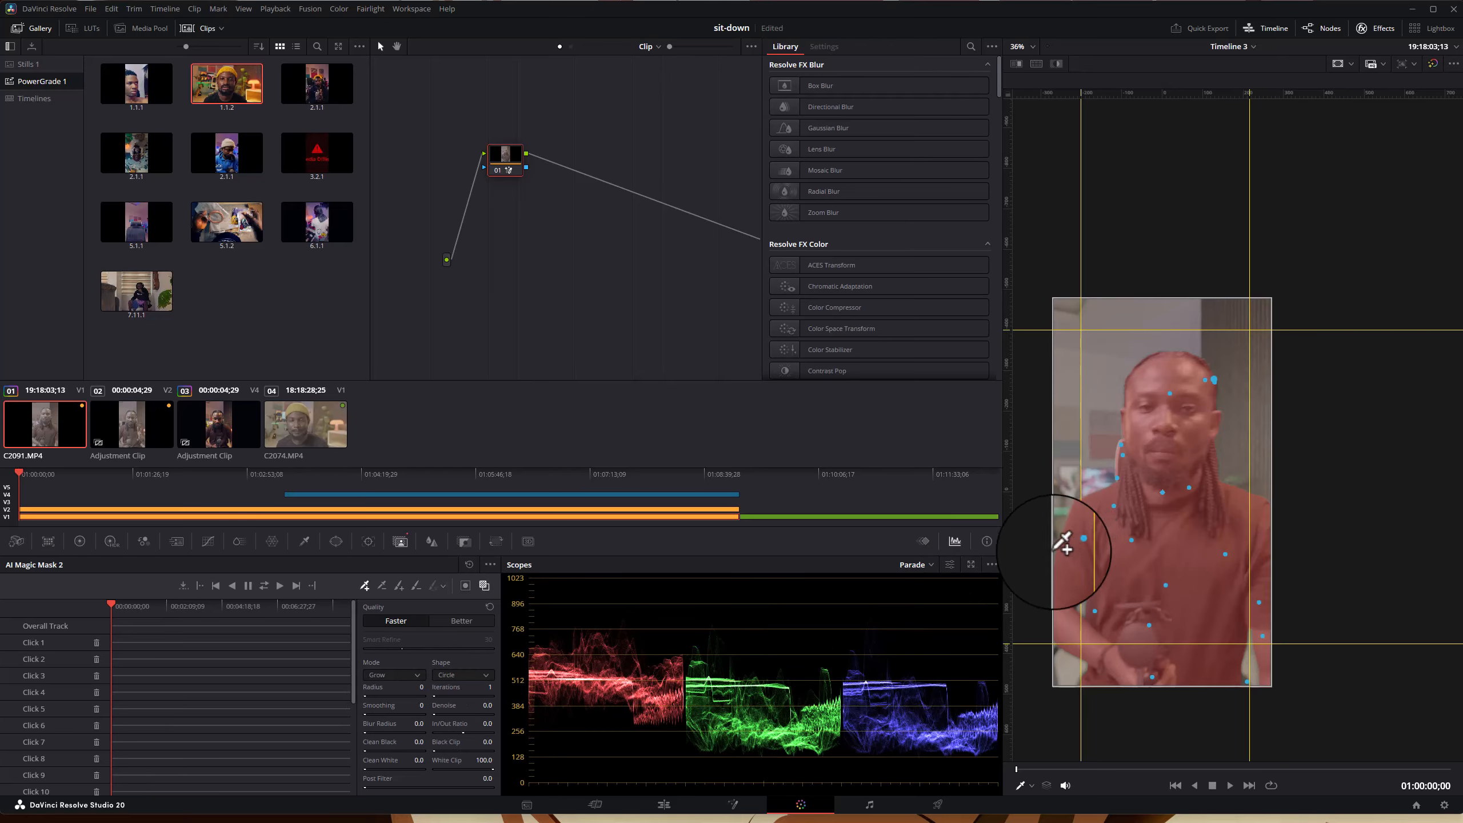
click(1187, 584)
scroll(1226, 354, up, 3)
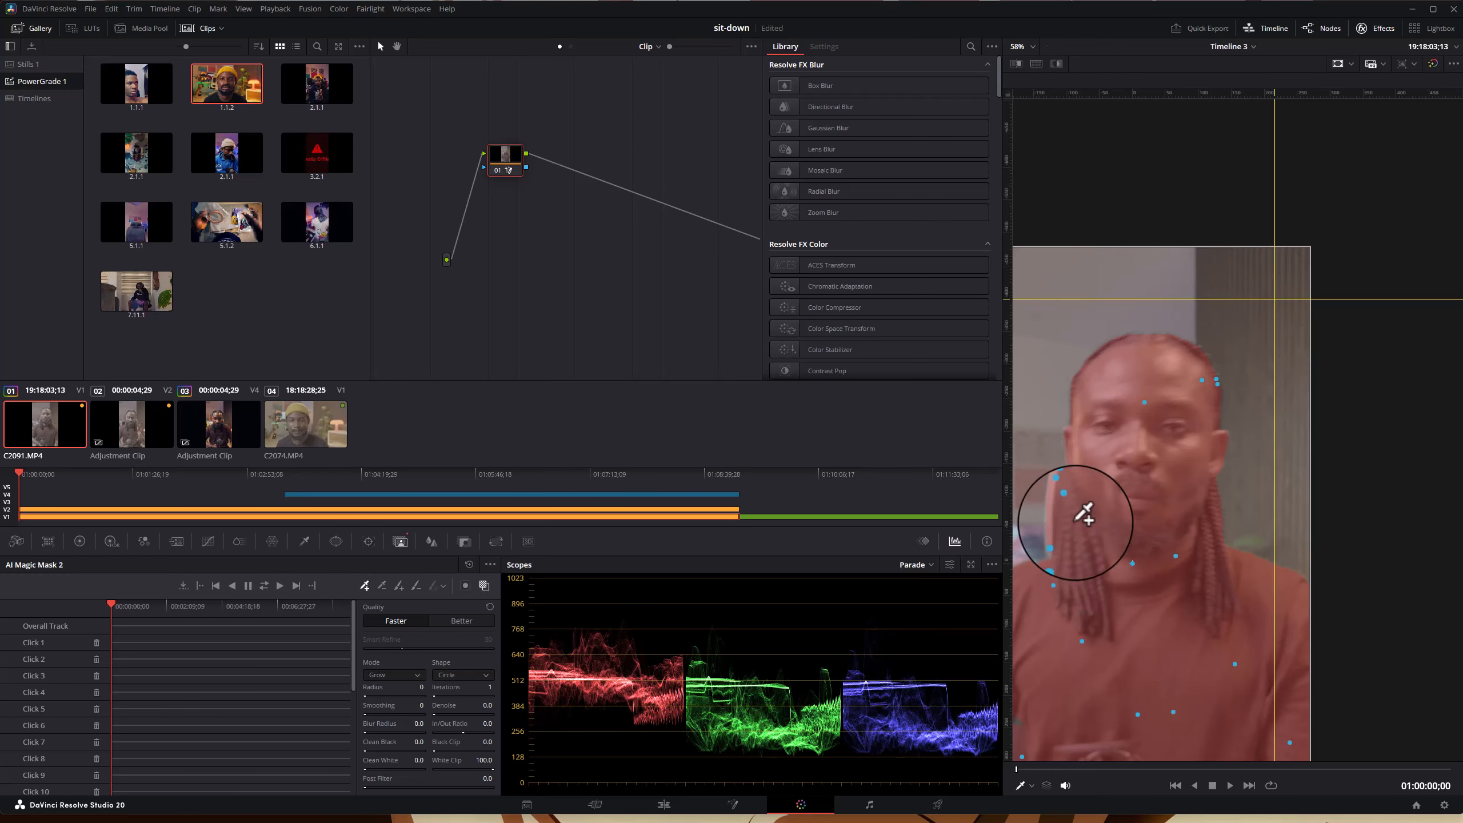
scroll(1069, 507, up, 4)
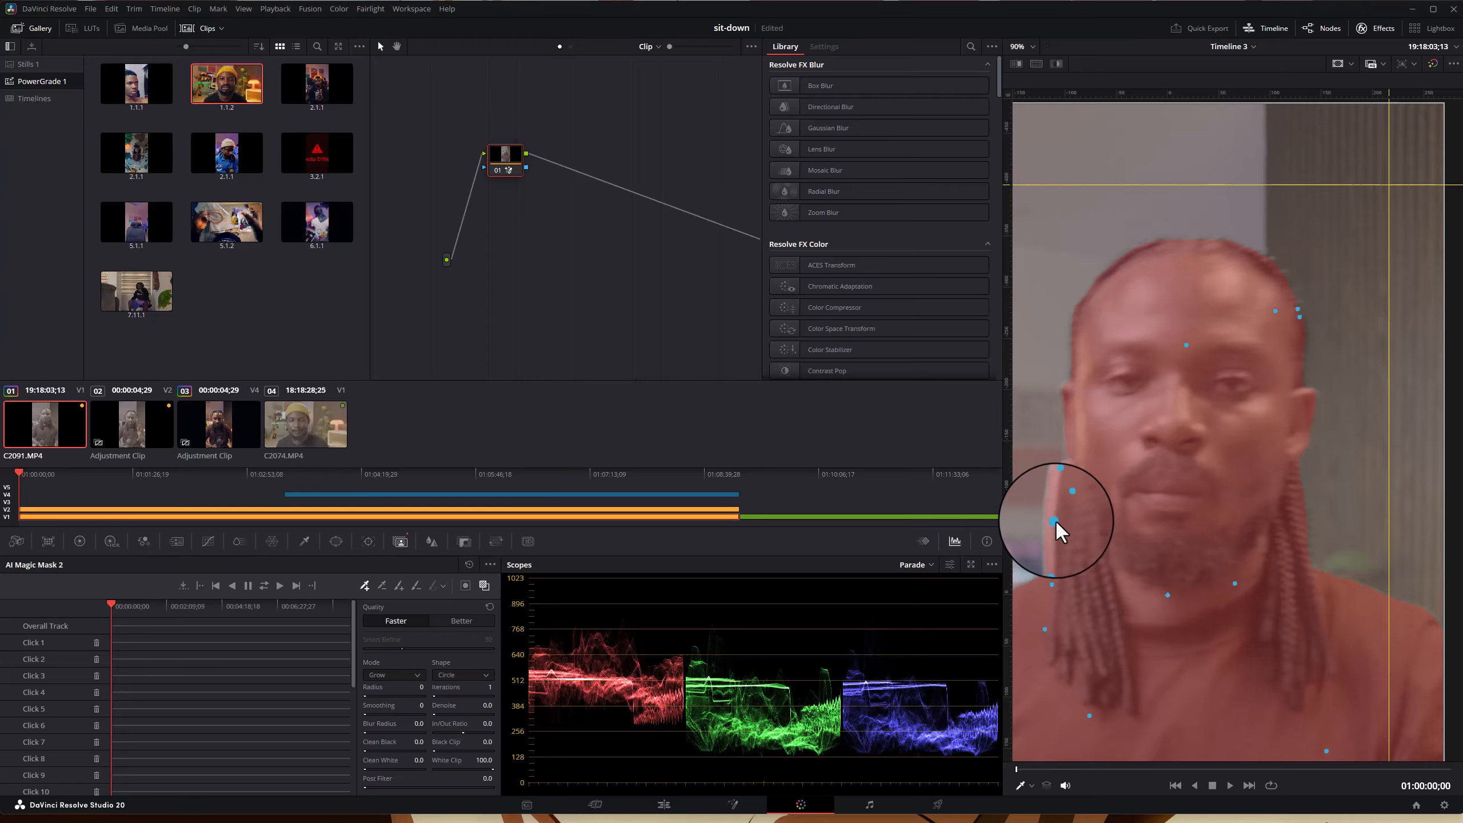
- Set the mask mode to Opening and add points on the neck, the dreadlocks and the shoulder
click(416, 675)
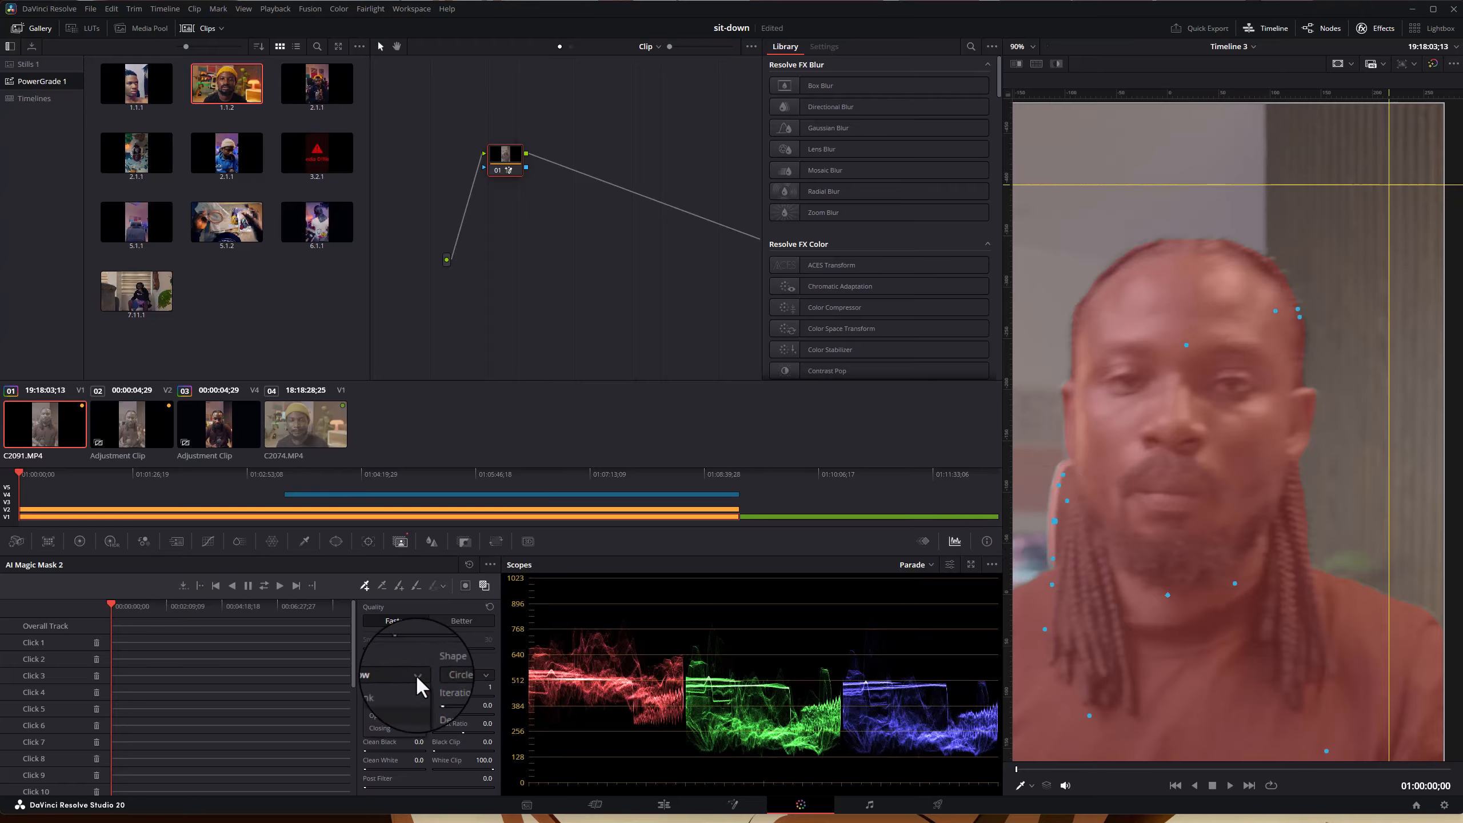
click(409, 717)
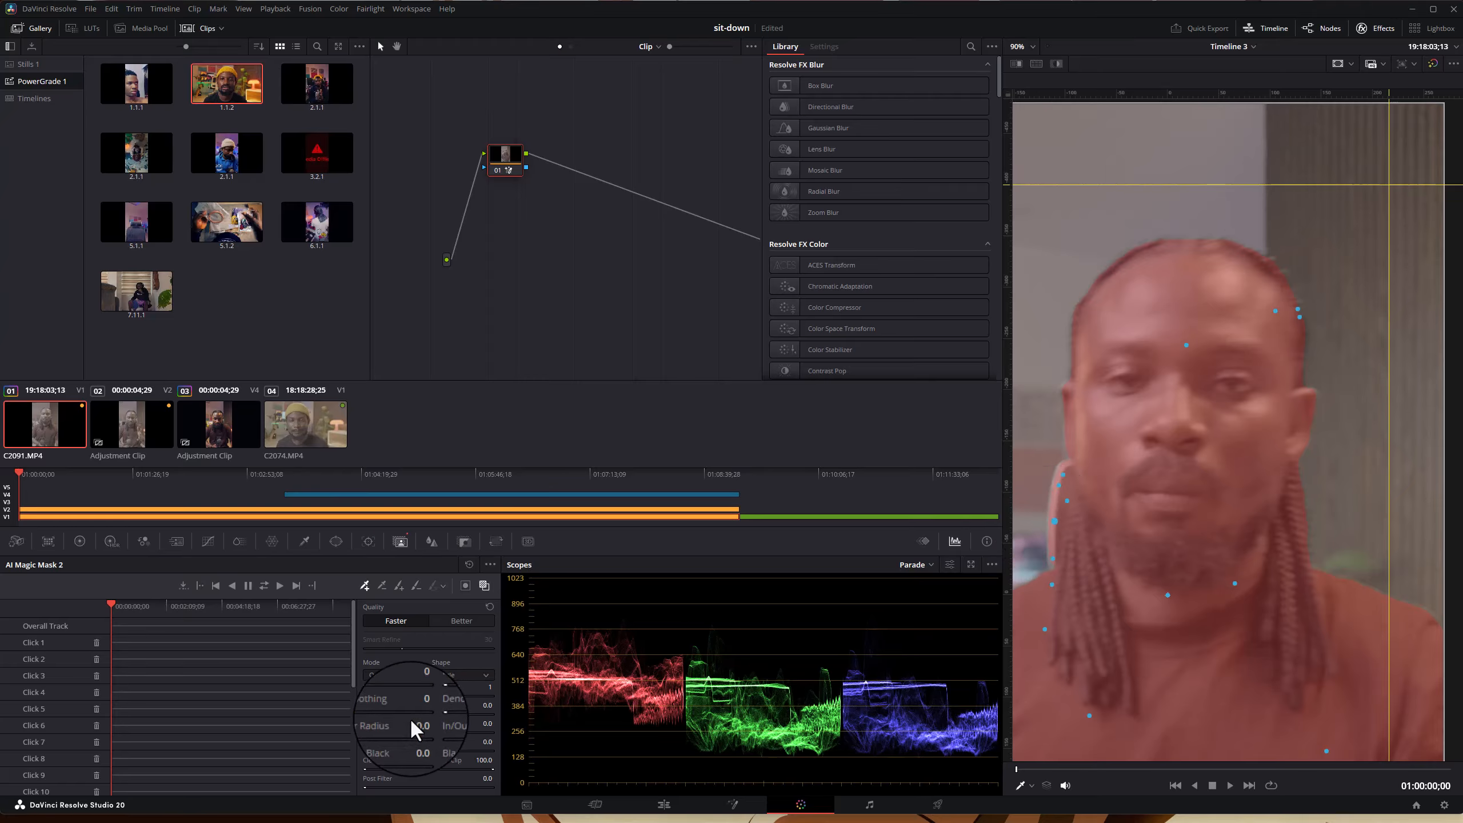
click(1188, 649)
click(1318, 596)
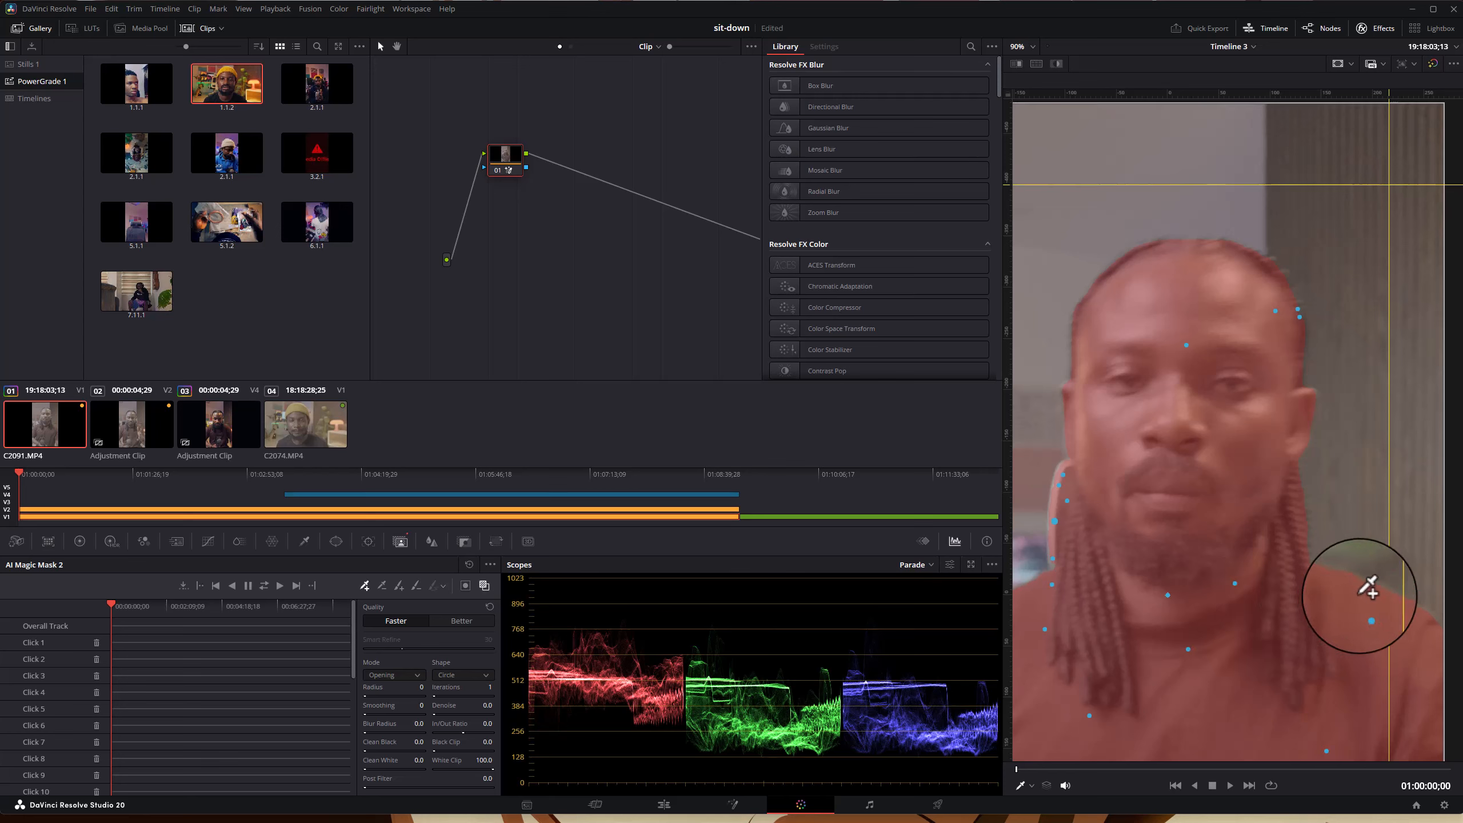
click(1370, 596)
click(1430, 630)
click(1400, 603)
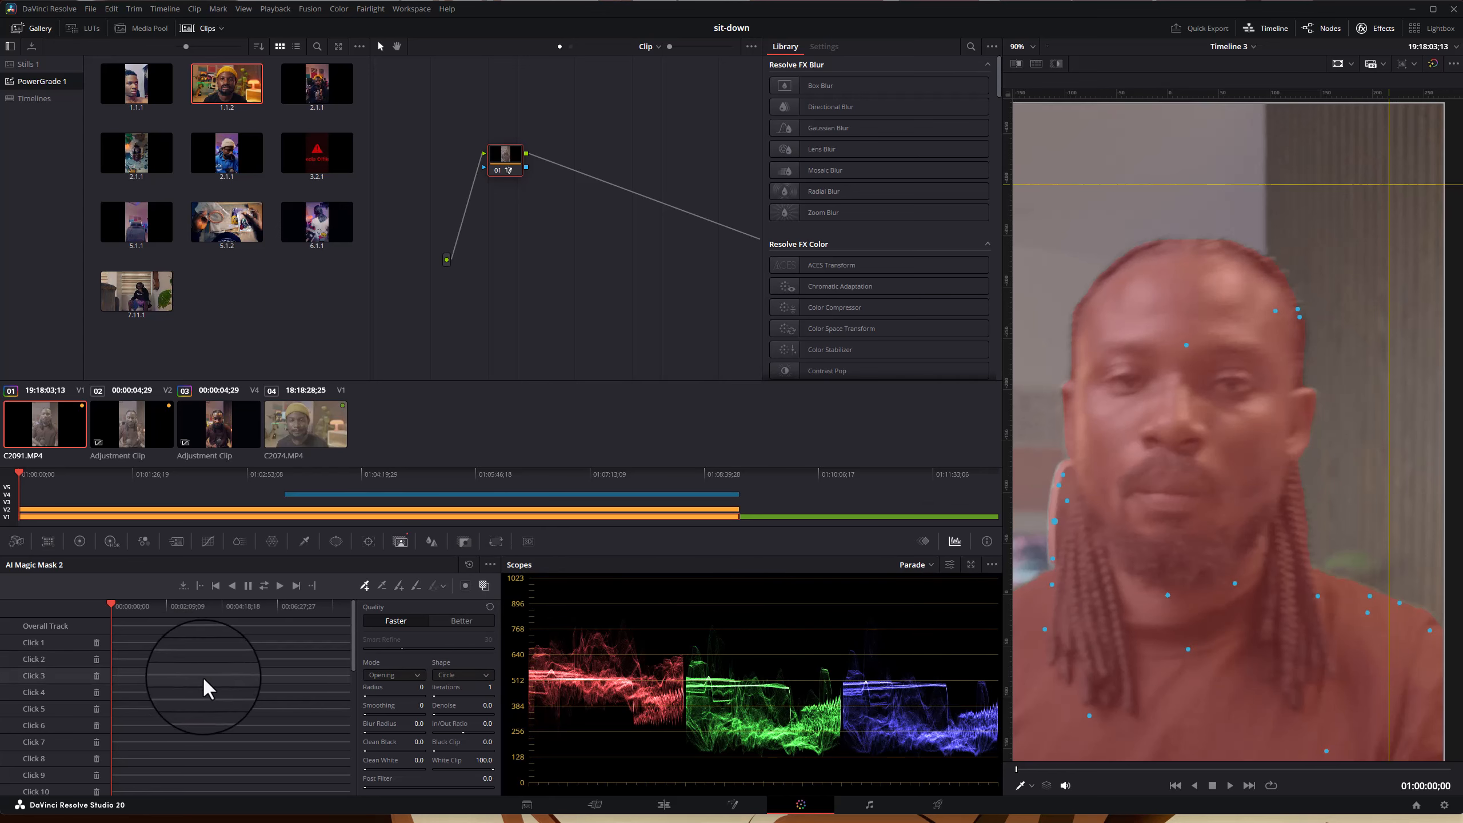
- Set the mask radius to 3 and smoothing to 1, and reset the node grade
mouse_move(369, 694)
mouse_down()
mouse_move(391, 695)
mouse_move(376, 716)
mouse_up()
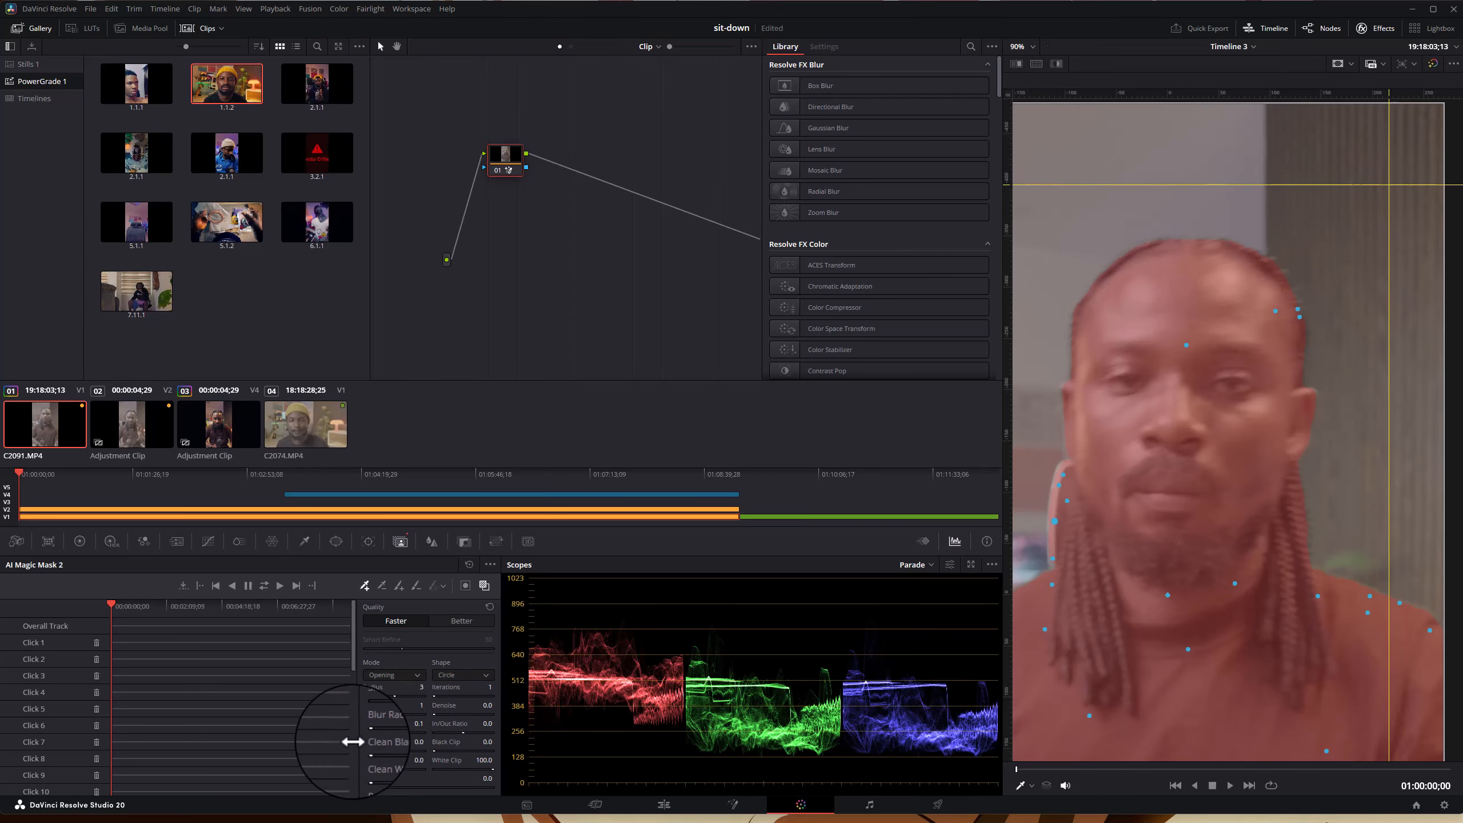
scroll(1306, 474, down, 4)
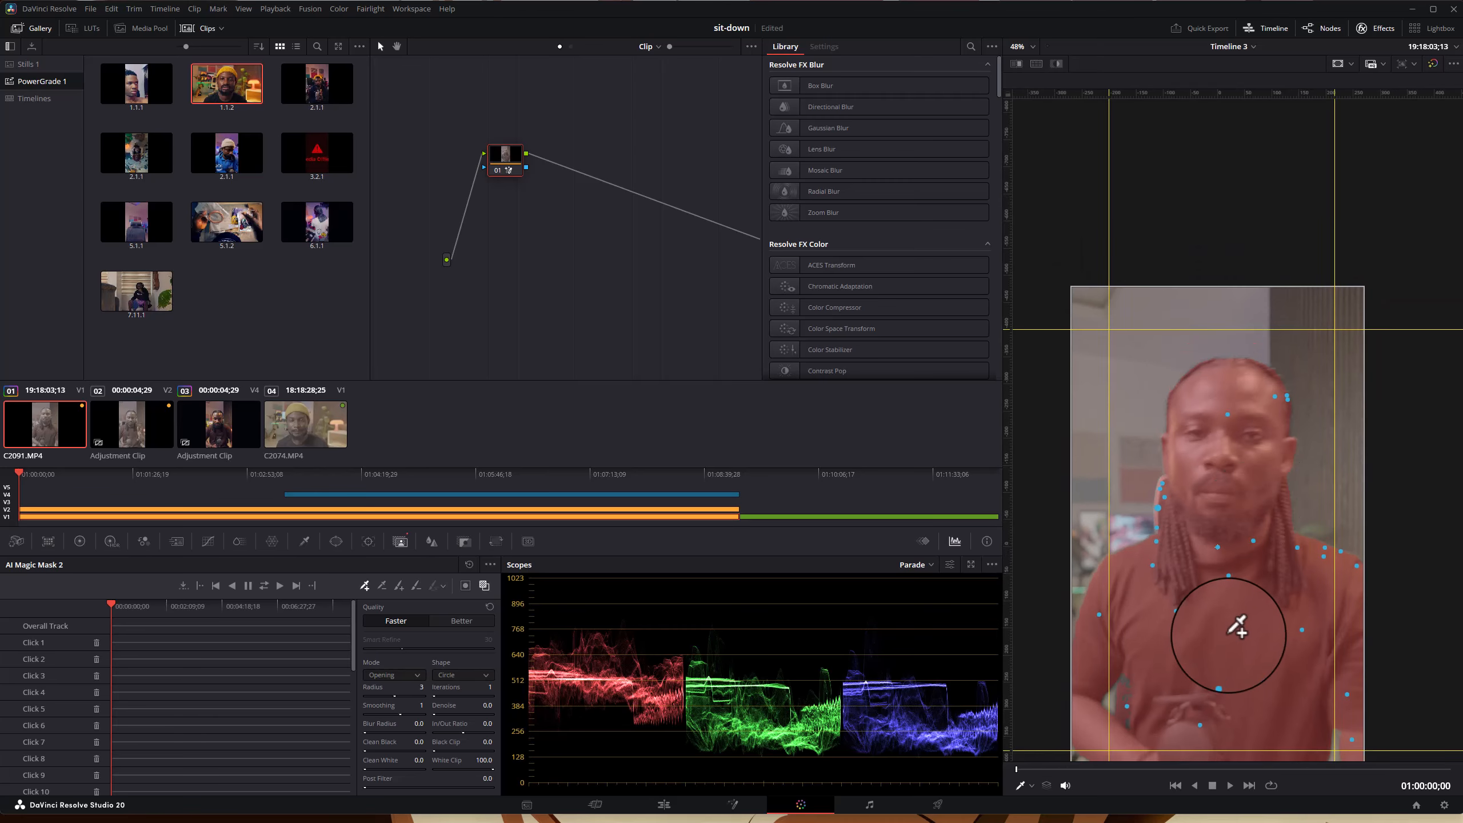
scroll(1215, 561, up, 3)
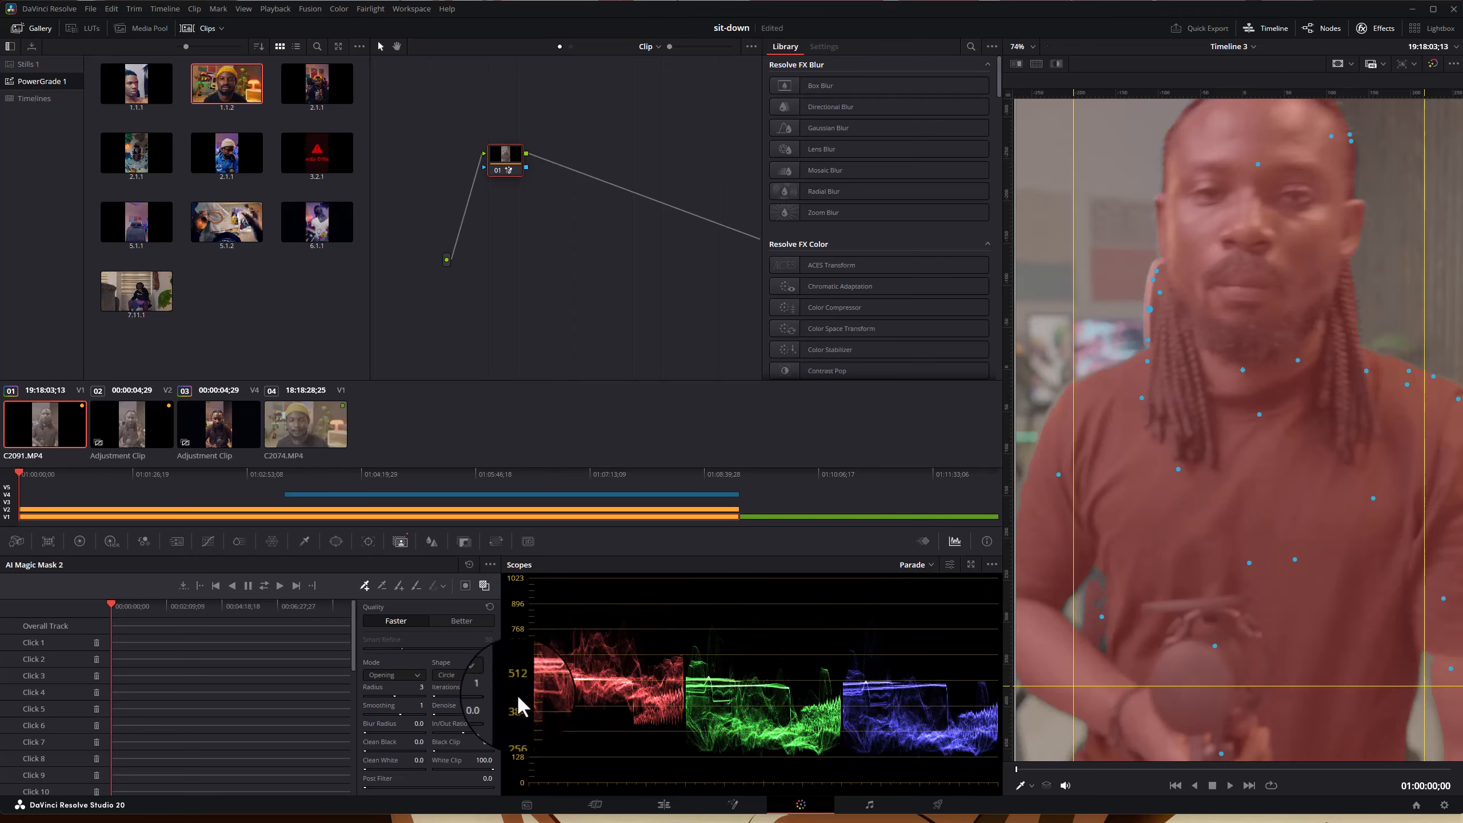
right_click(498, 152)
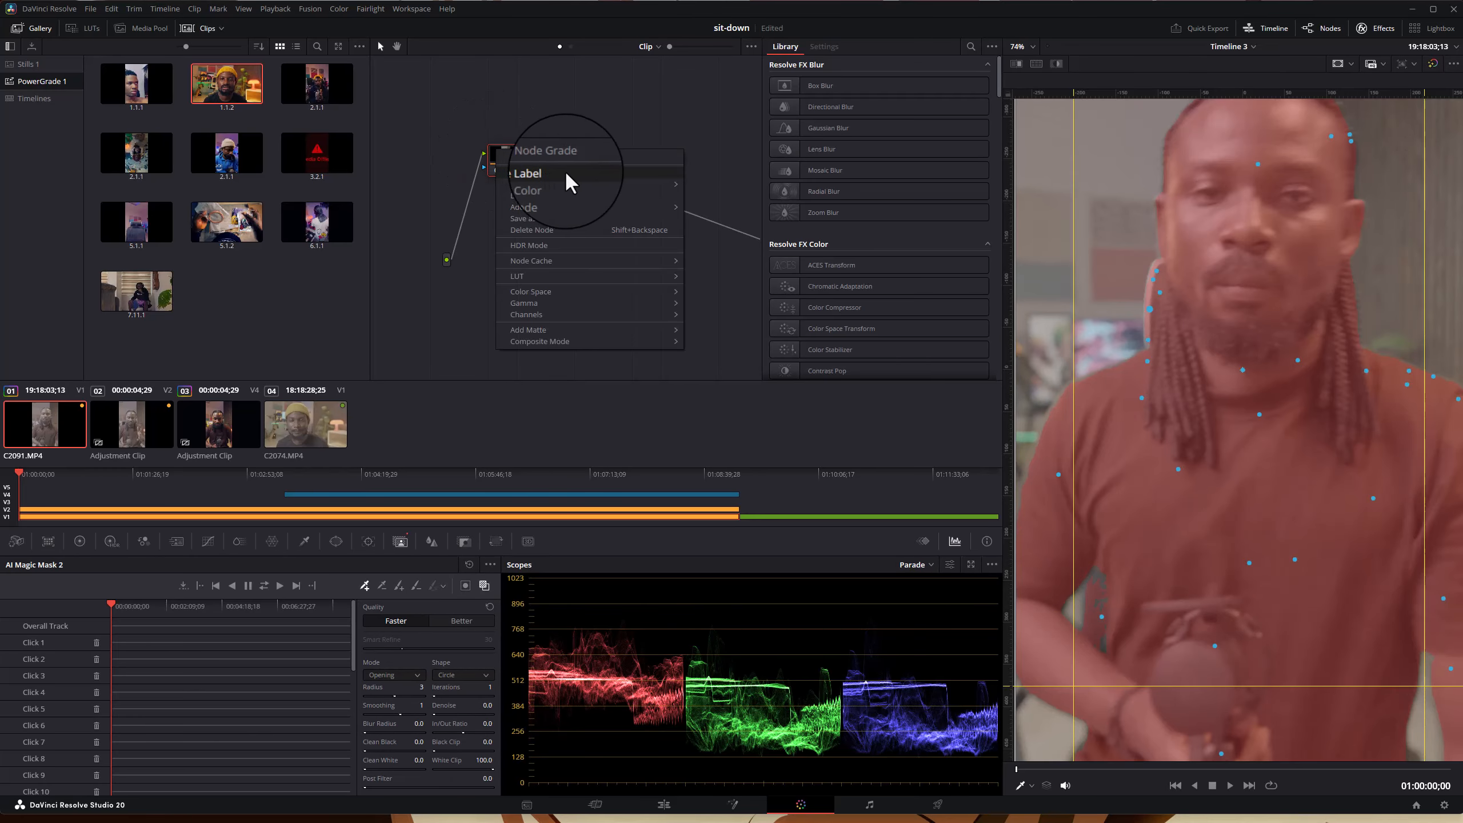
click(576, 159)
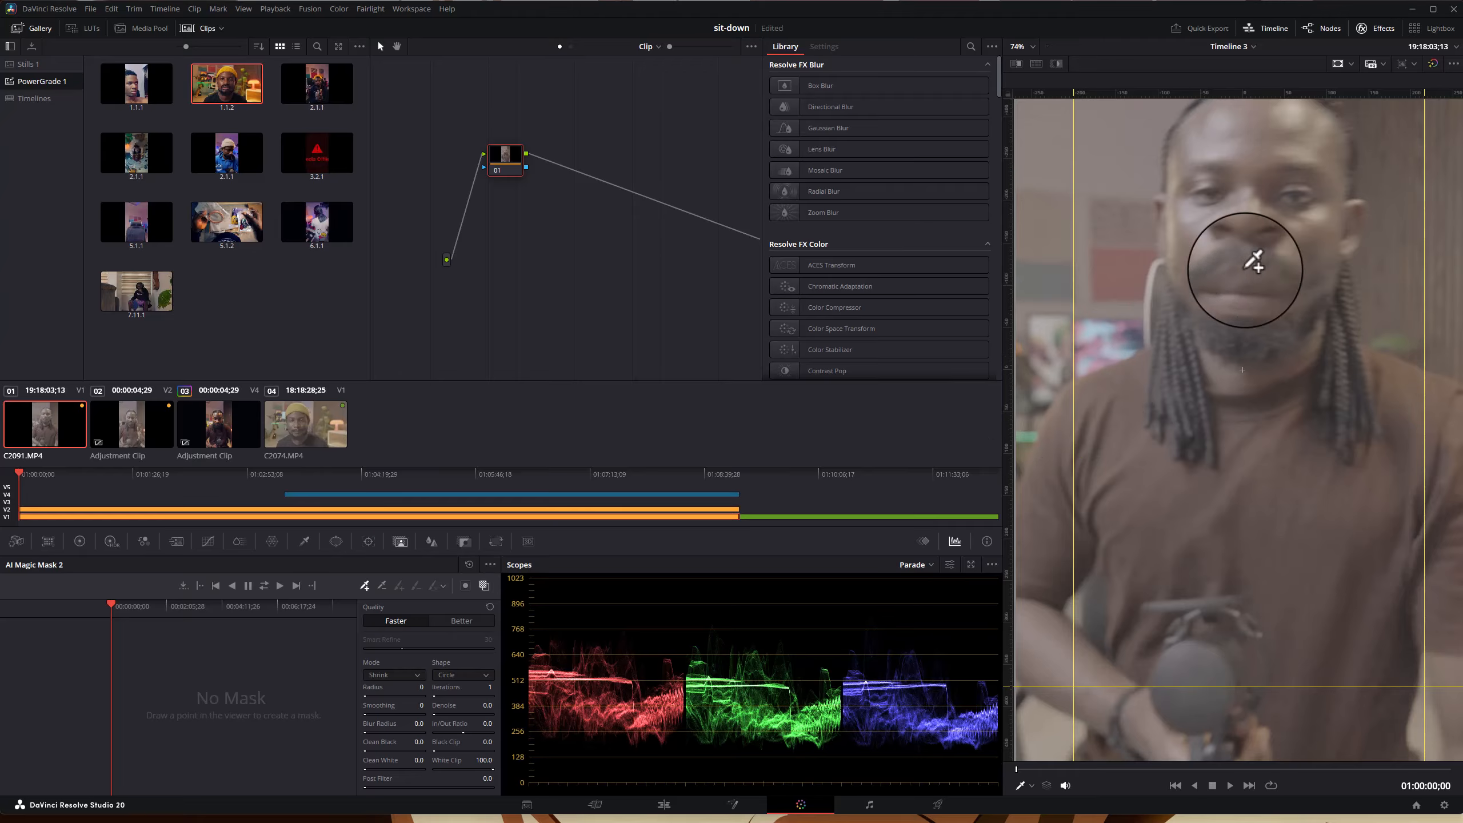
- Mask the man again with points on his cheek, shirt and dreadlocks, and set the mask radius to 1
click(1284, 246)
click(1232, 461)
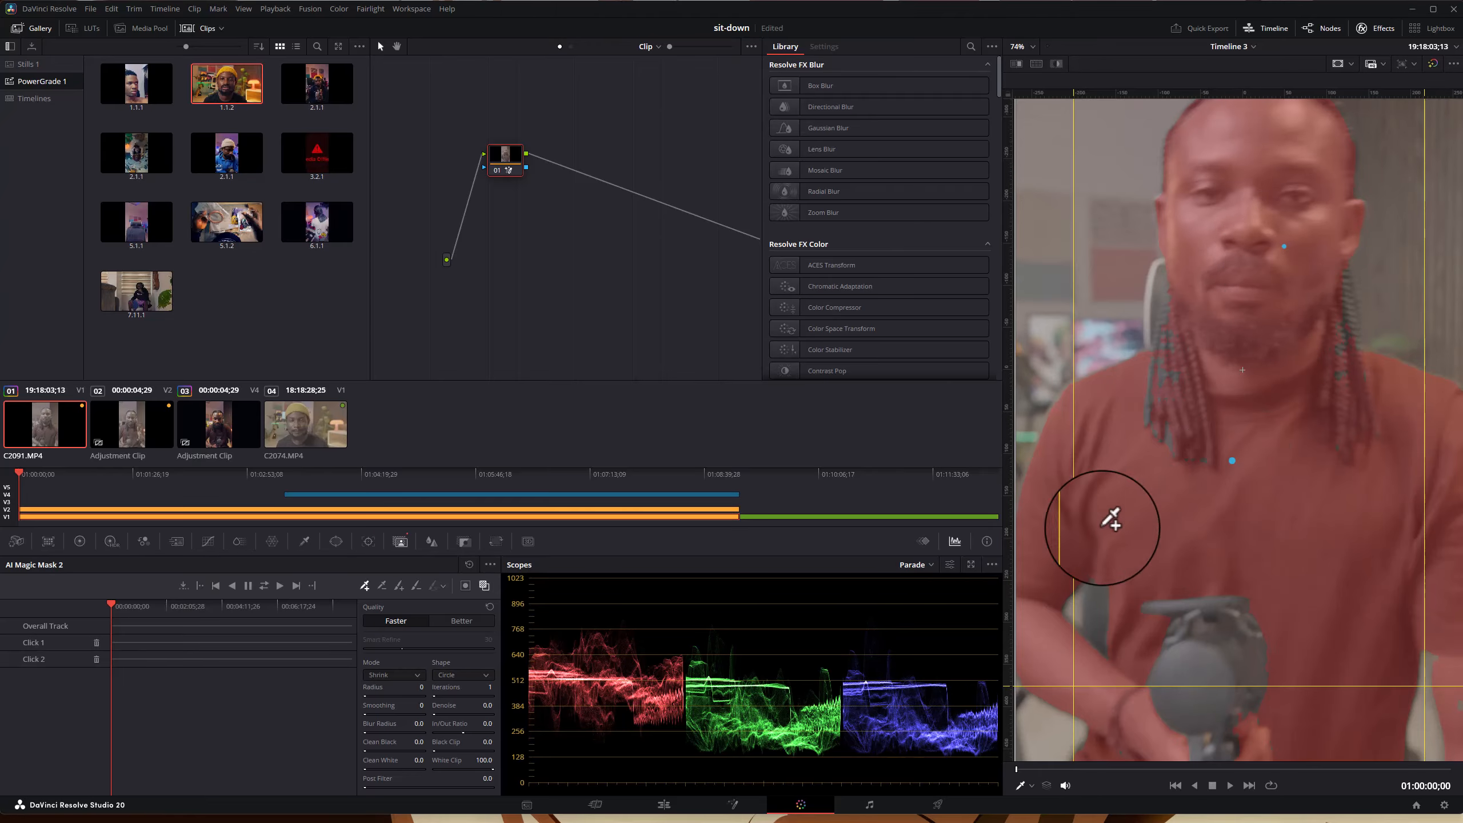
click(1158, 429)
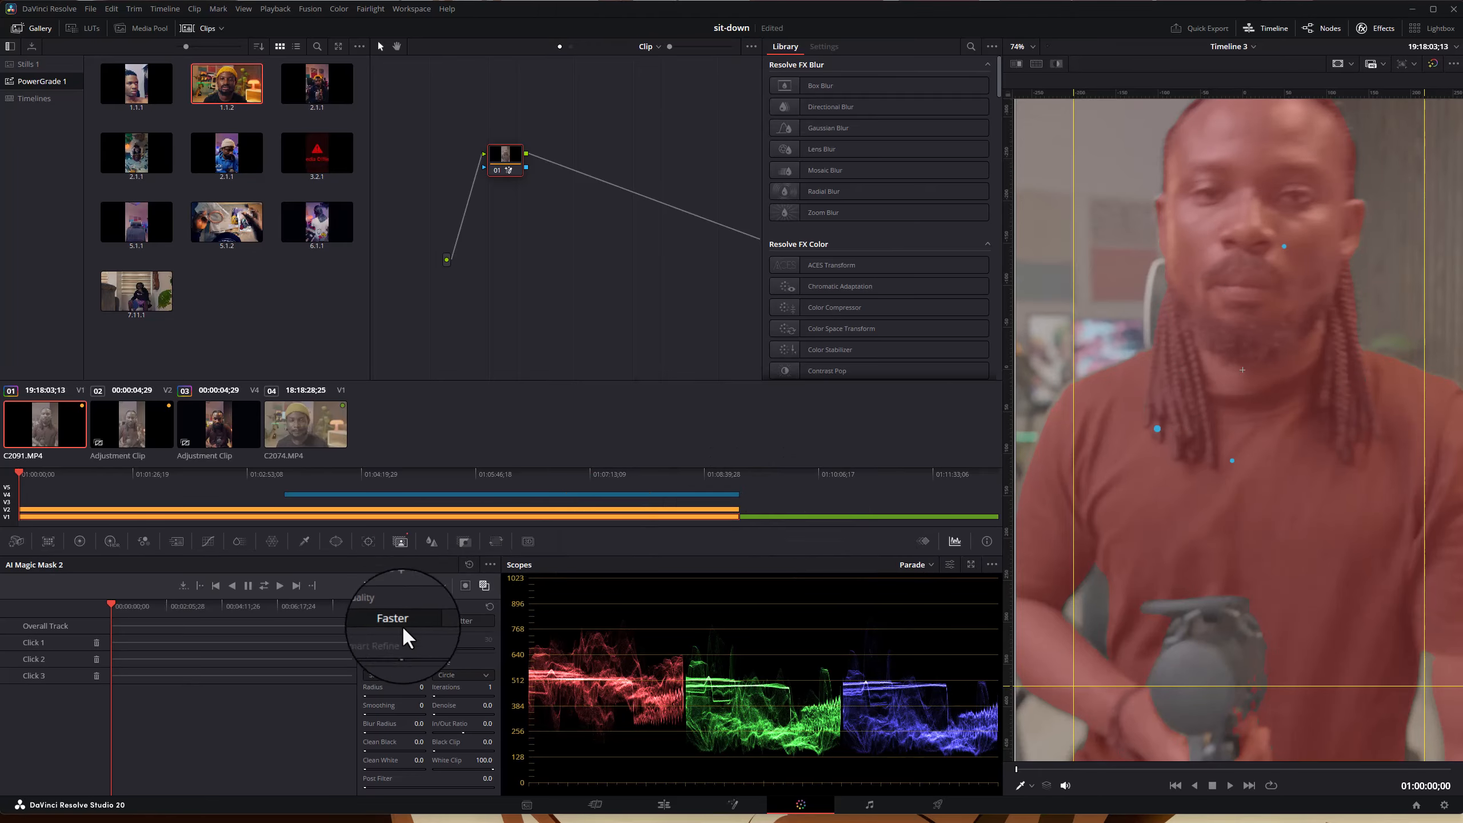
drag(365, 693, 404, 696)
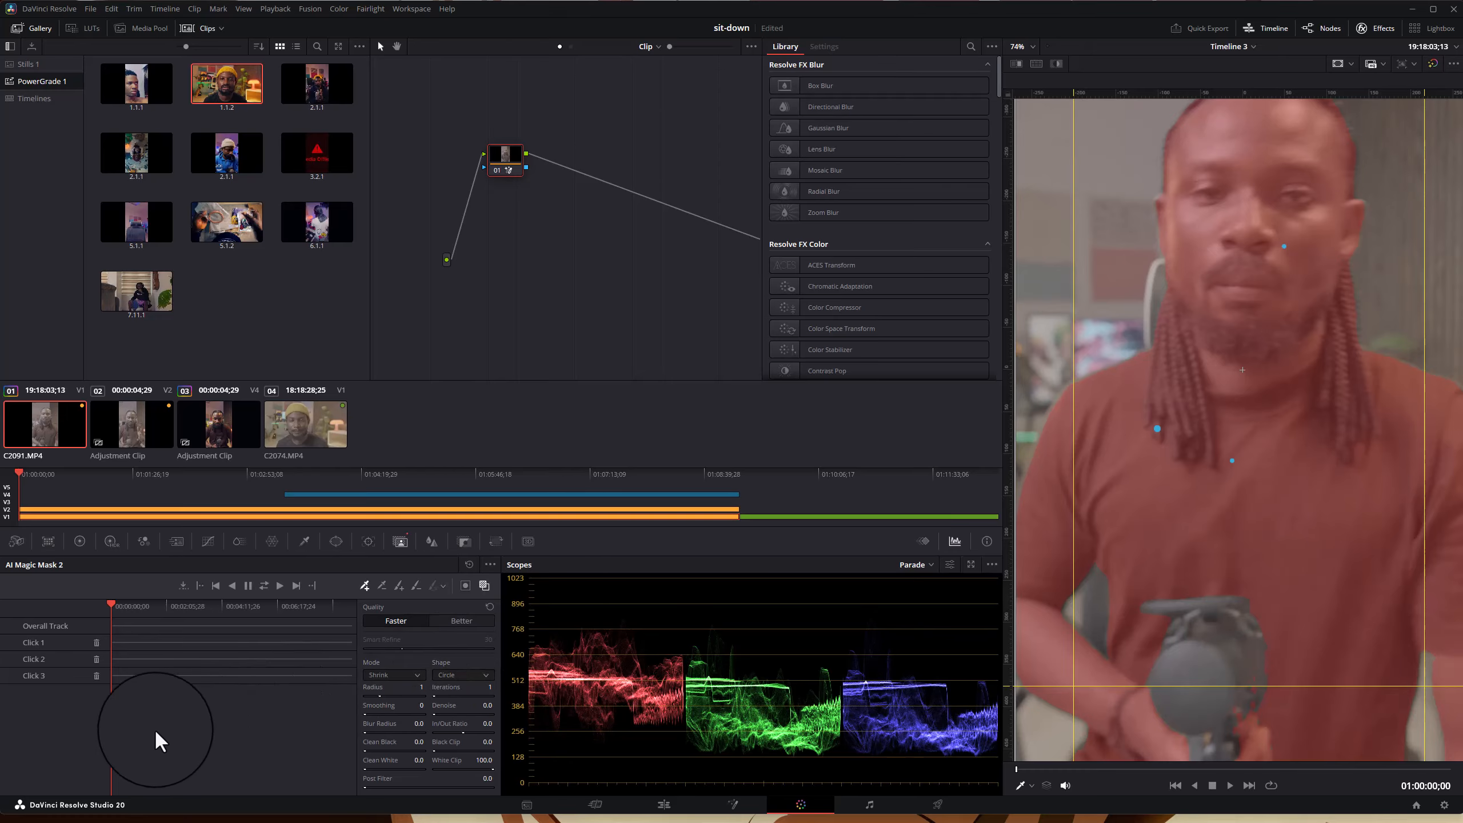
- Reset the node grade and remask the man with a radius of 3, placing points on his chin, shirt and both sides of his dreadlocks
right_click(509, 154)
click(530, 160)
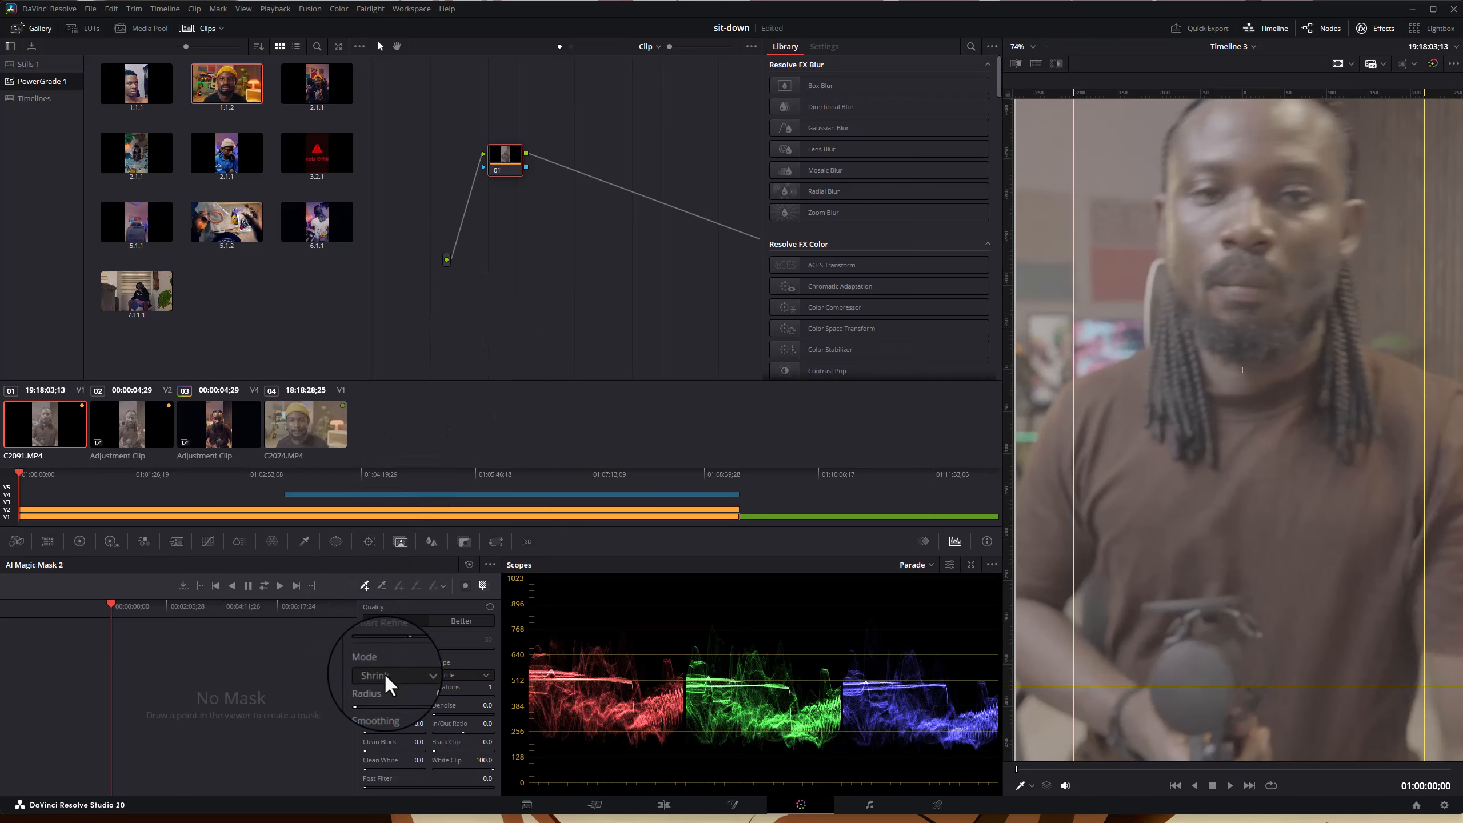
drag(380, 691, 402, 691)
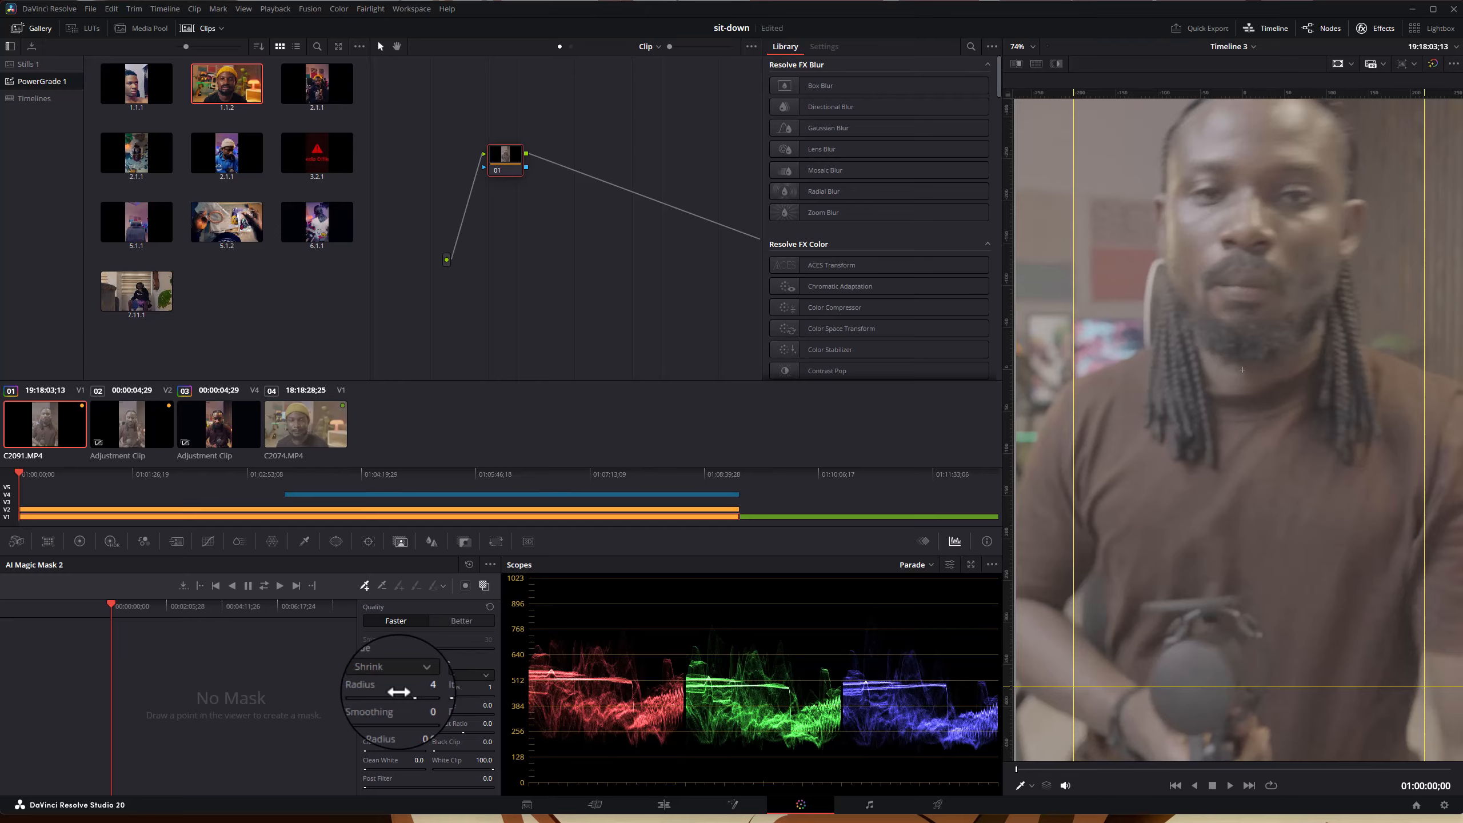
click(1259, 321)
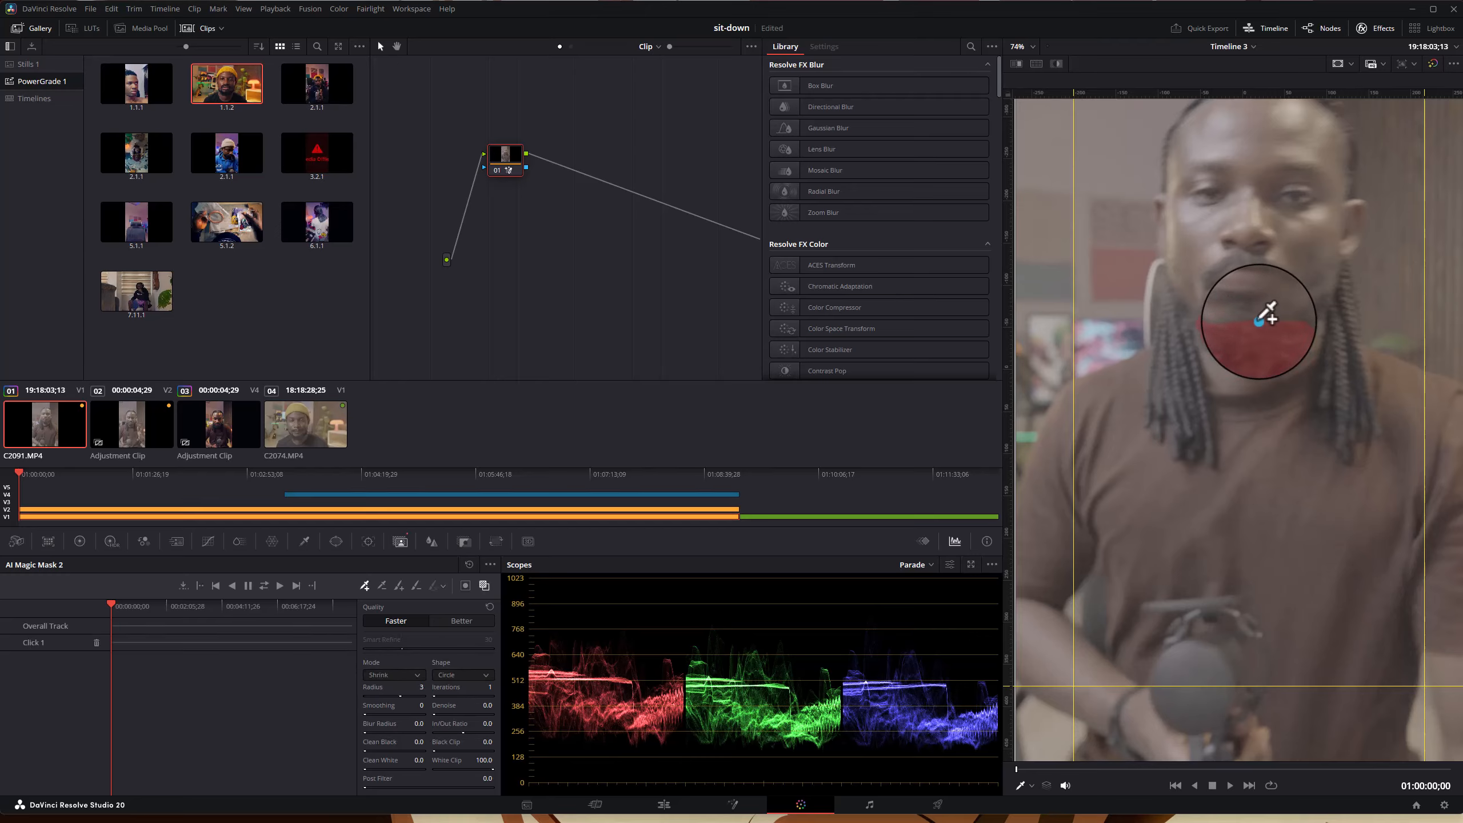
click(1225, 561)
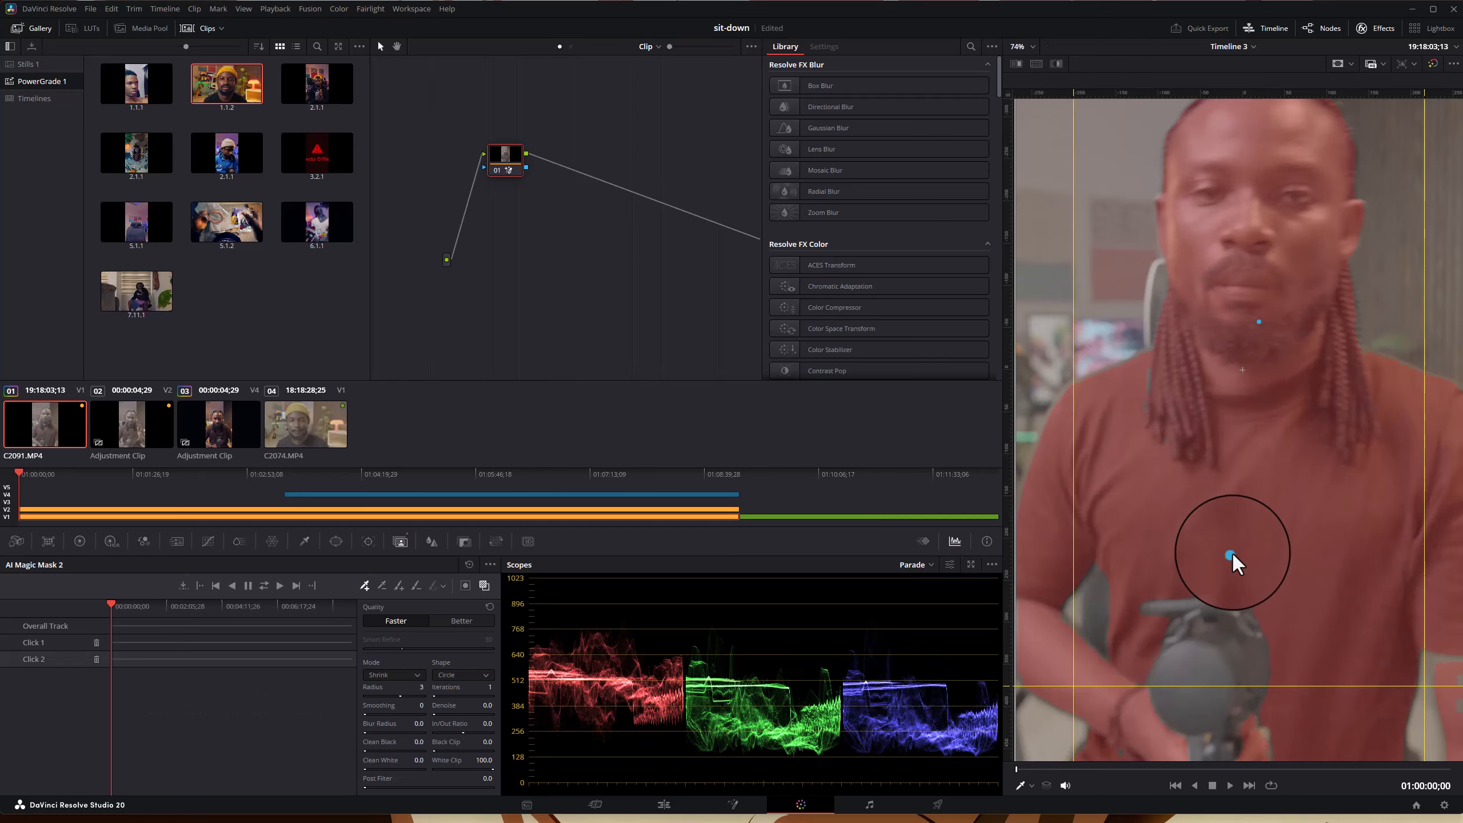
click(1307, 418)
click(1195, 397)
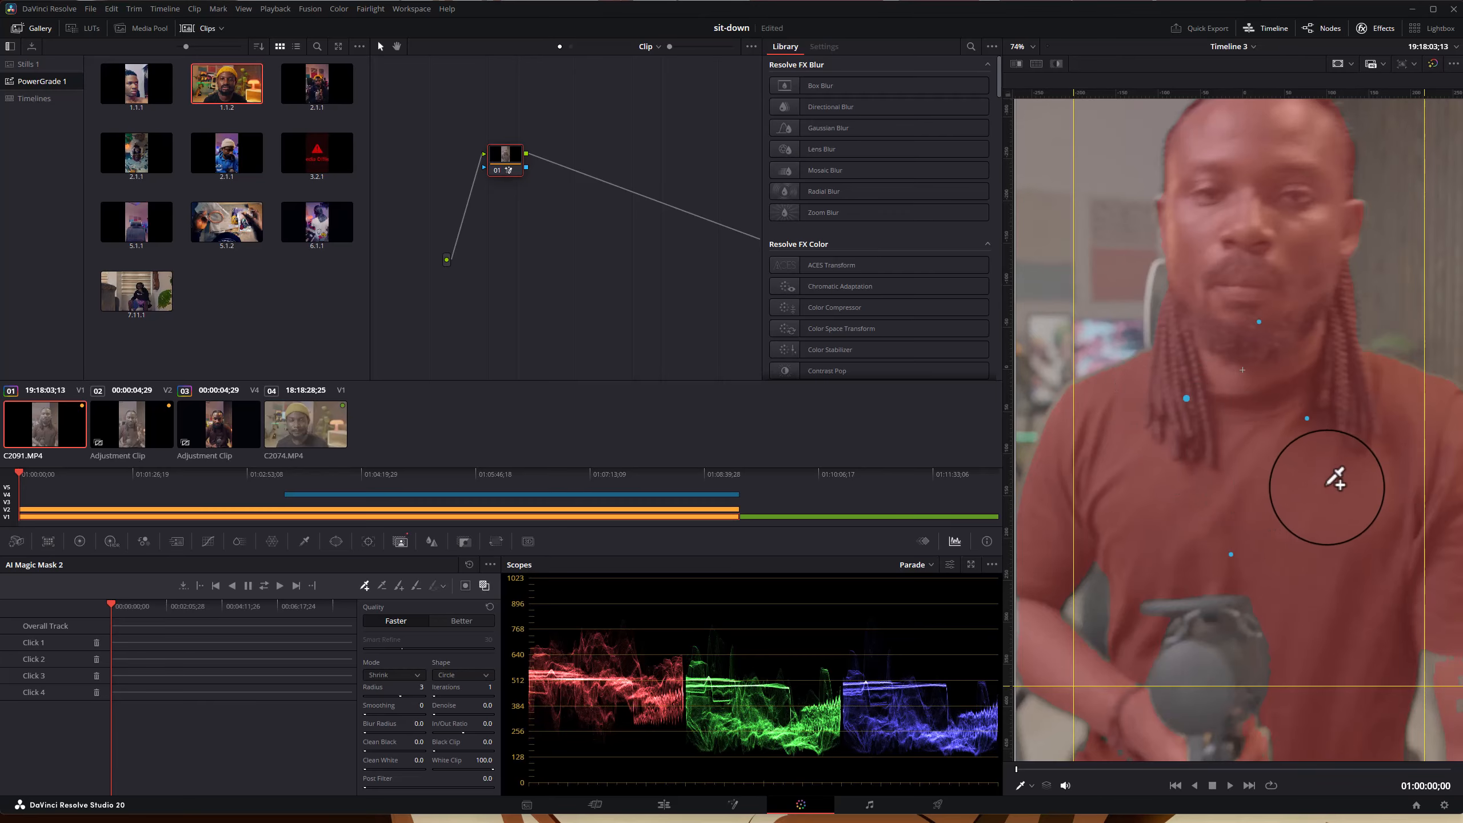
- Extend the mask to the microphone and add points on the neck, the side of the shirt and the arm
scroll(1282, 489, down, 2)
drag(1279, 490, 1261, 346)
click(1208, 481)
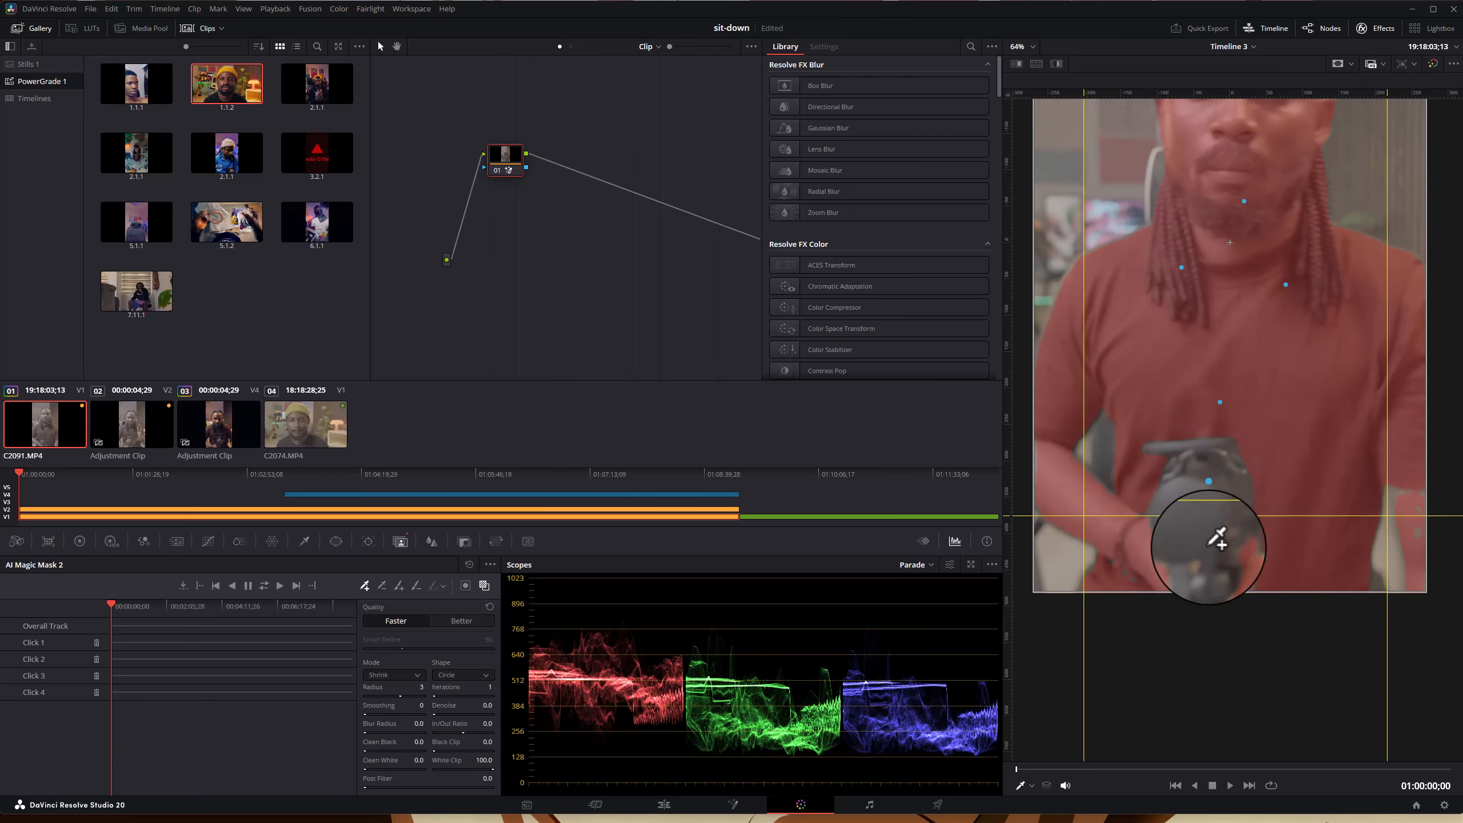
click(1360, 468)
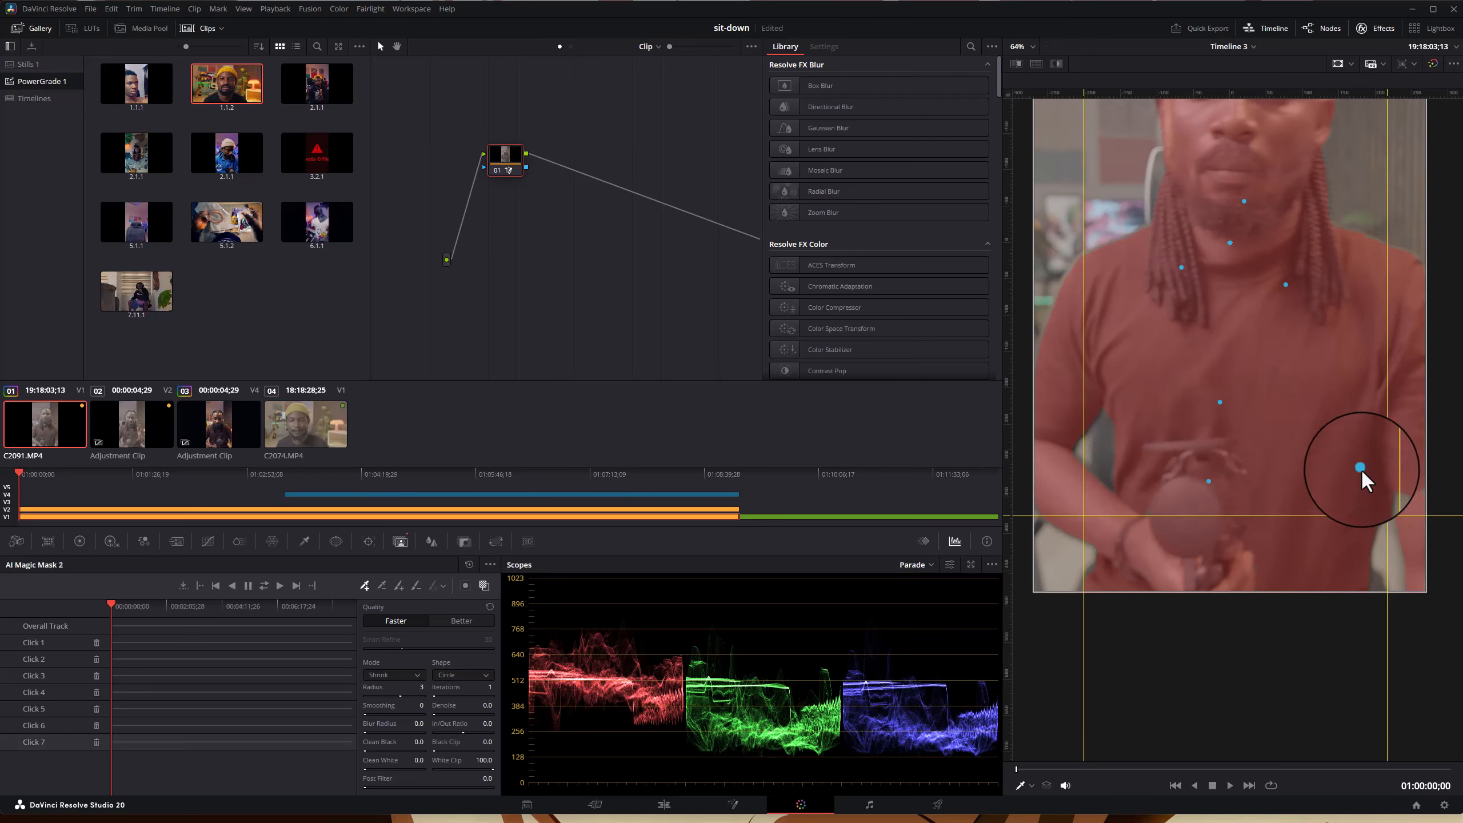
click(1396, 481)
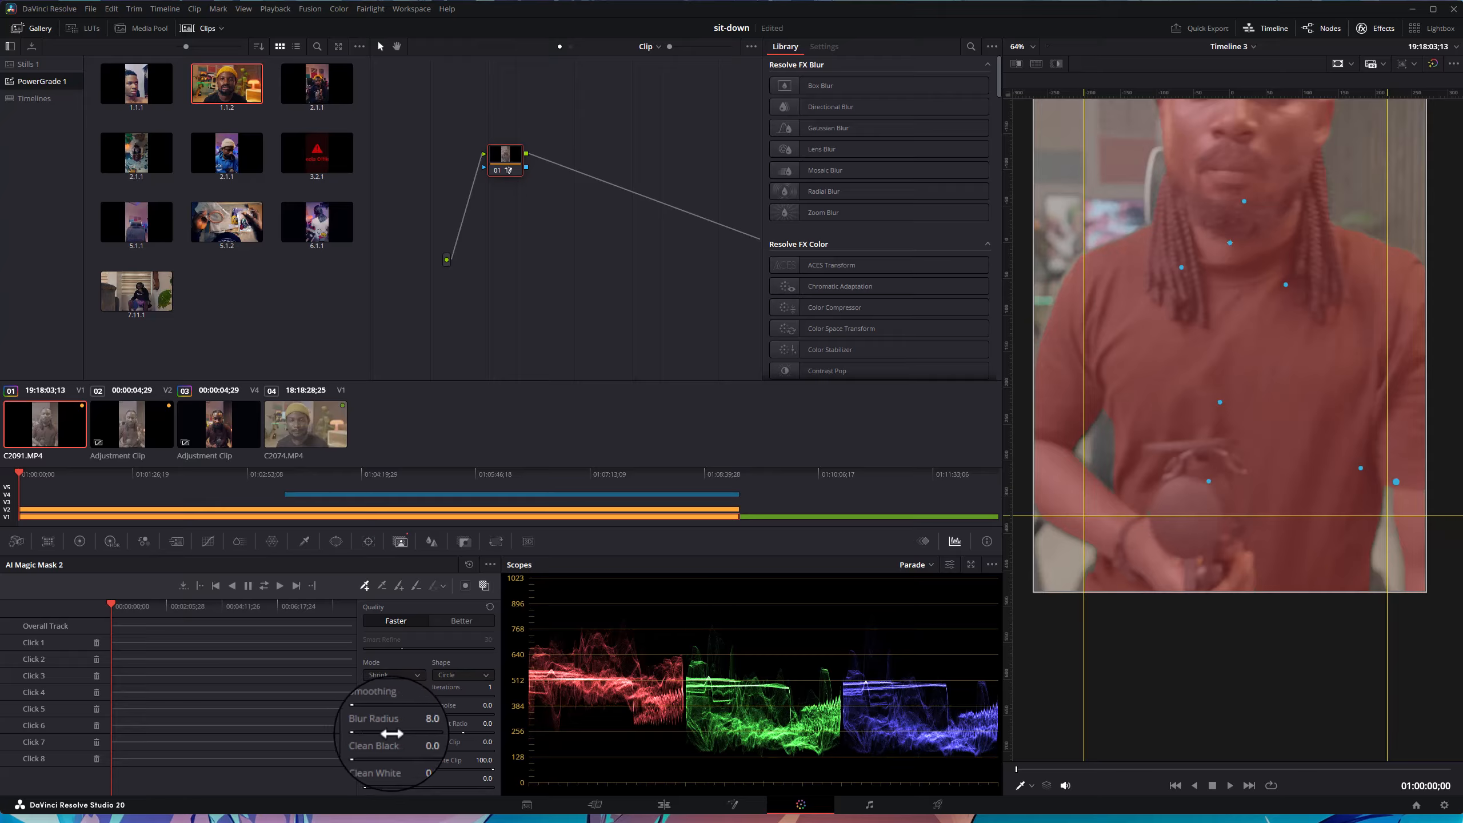
- Try Clean Black at 100 with extra mask points around the shoulder, and return the blur radius and Clean Black to 0
drag(391, 733, 138, 735)
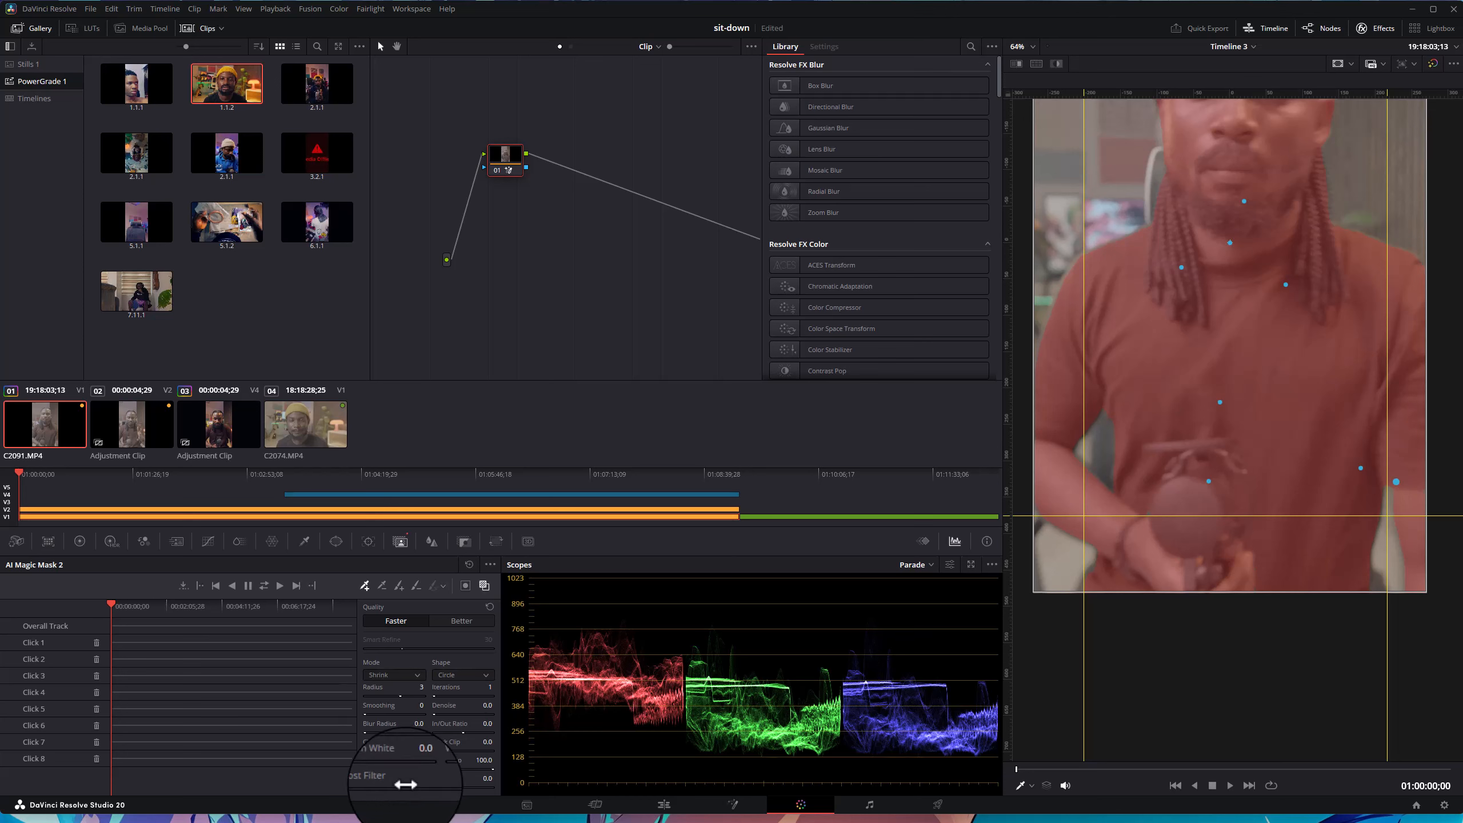
drag(377, 751, 1193, 406)
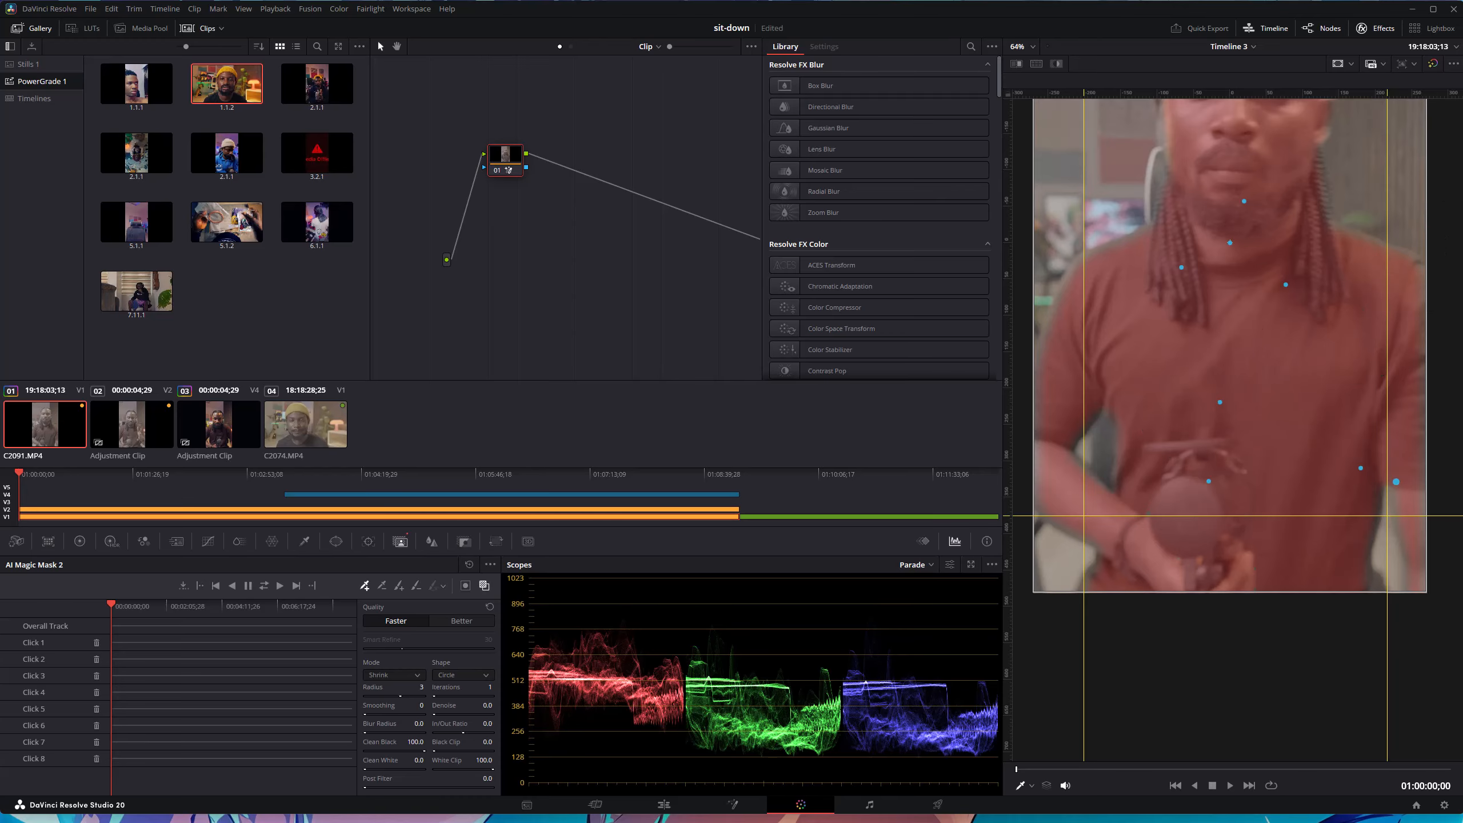
click(1079, 256)
click(1129, 237)
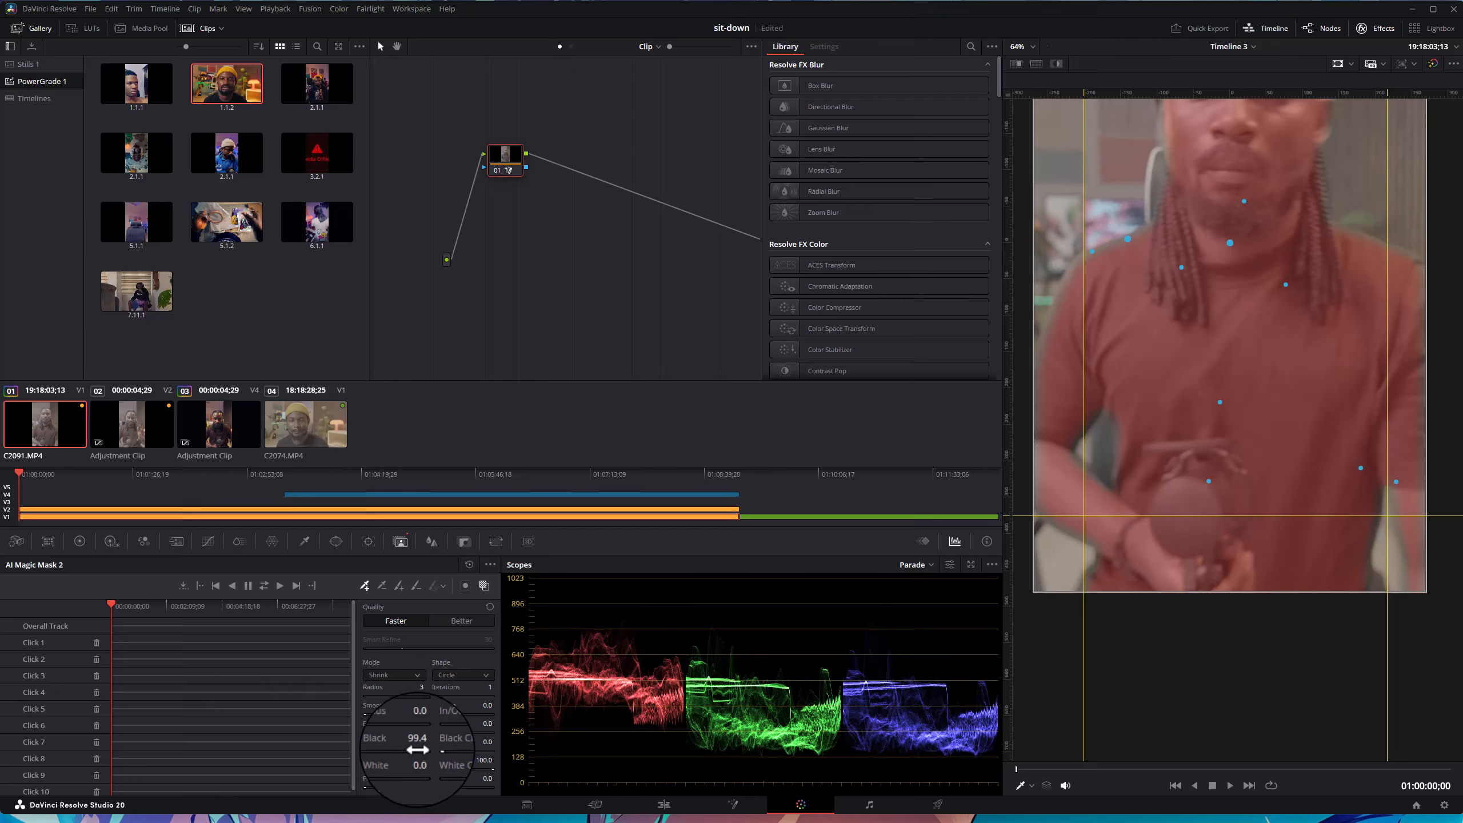
drag(411, 755, 21, 756)
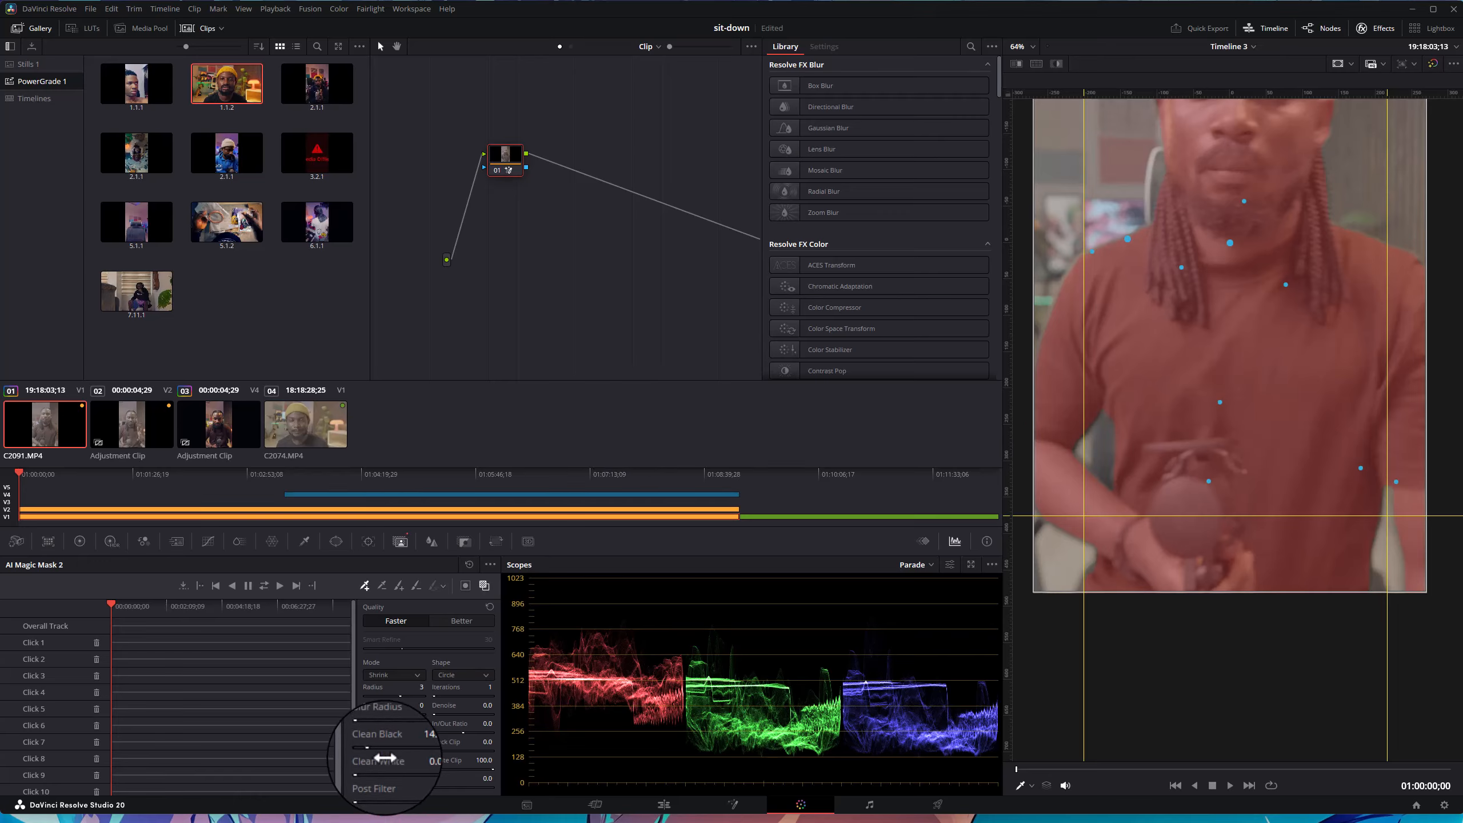
drag(389, 751, 262, 758)
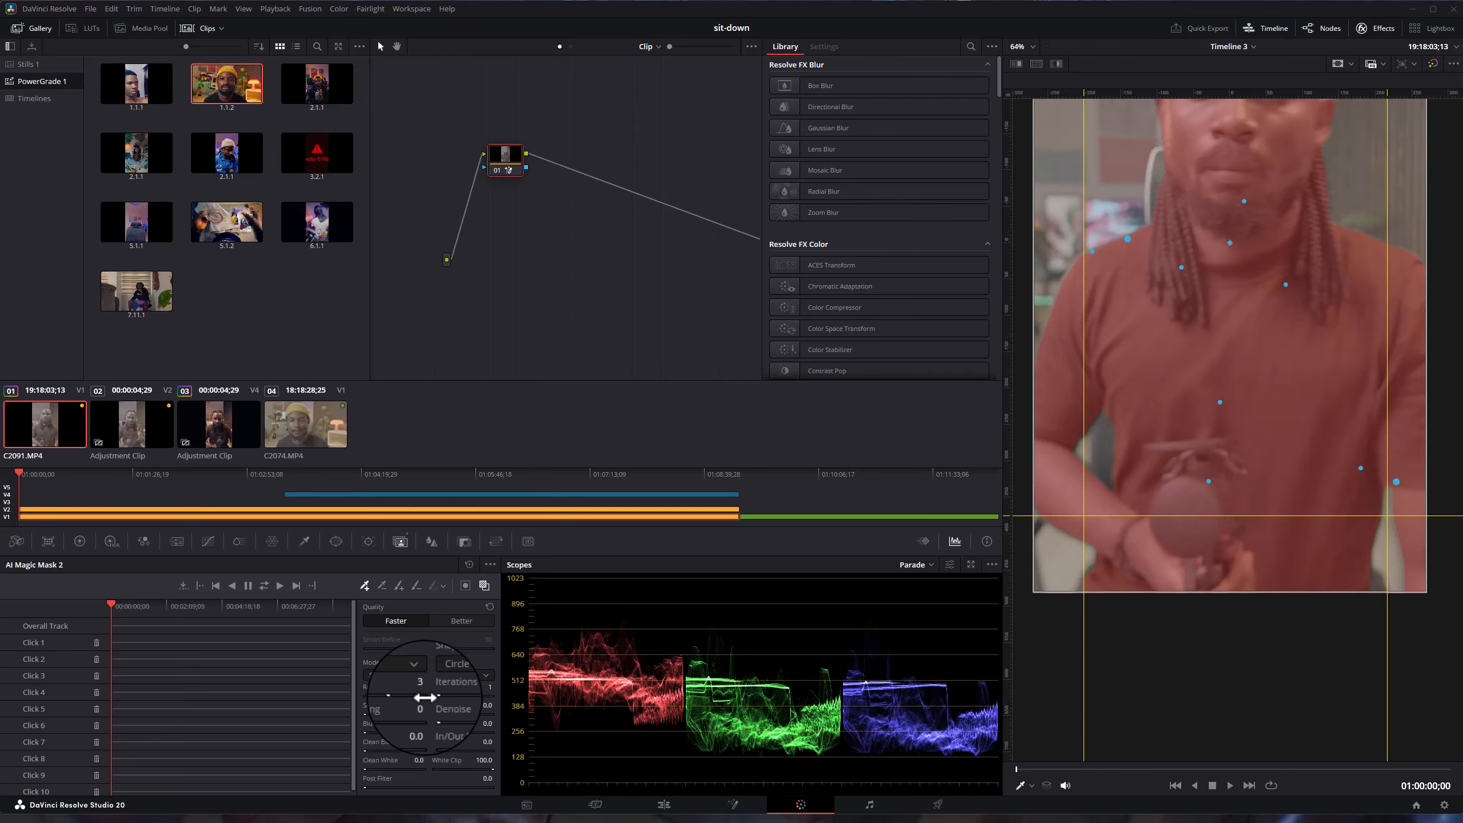
- Switch the existing mask's quality to Better
scroll(1299, 343, down, 1)
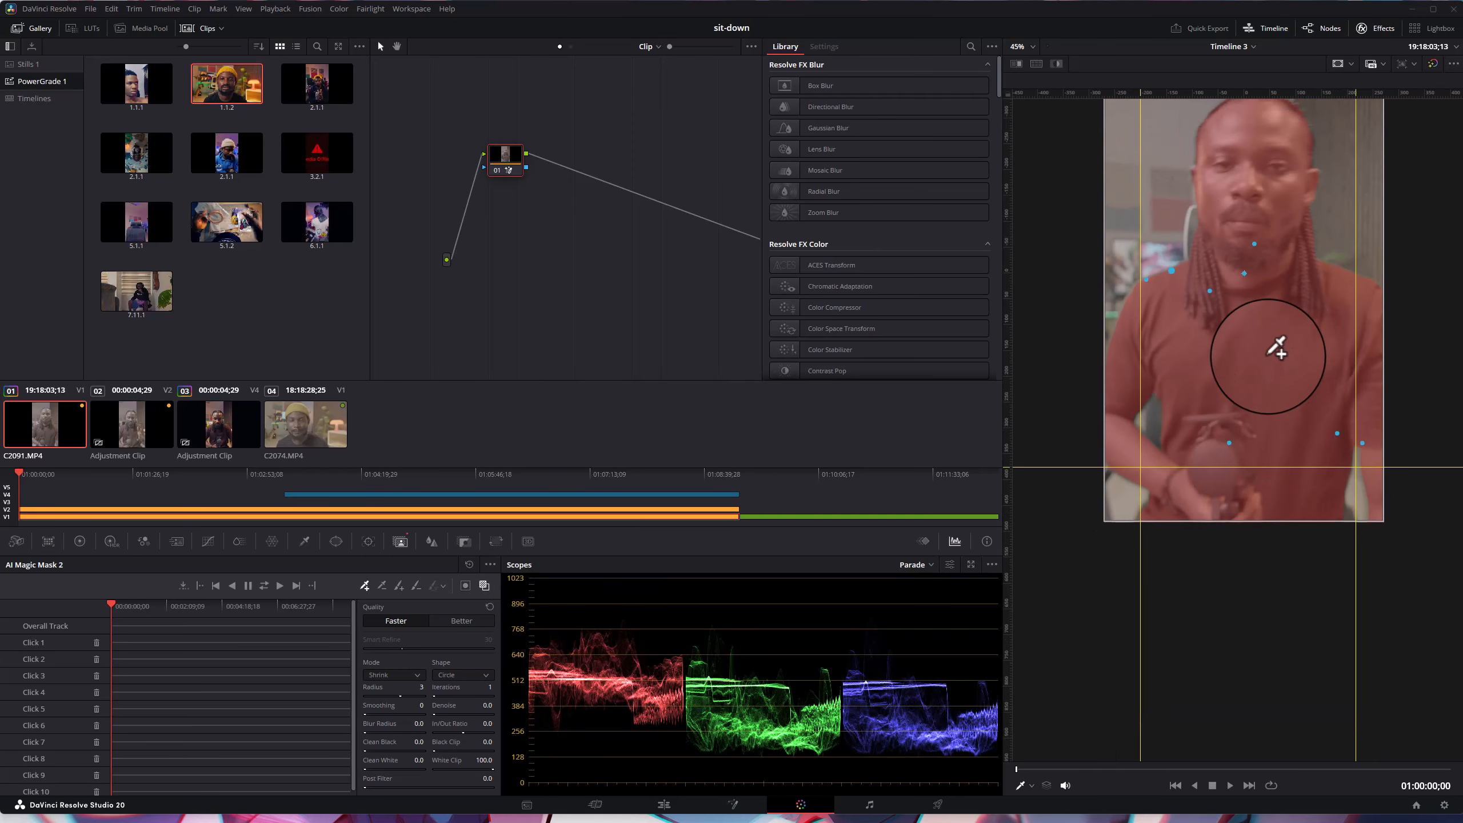
scroll(1253, 444, down, 2)
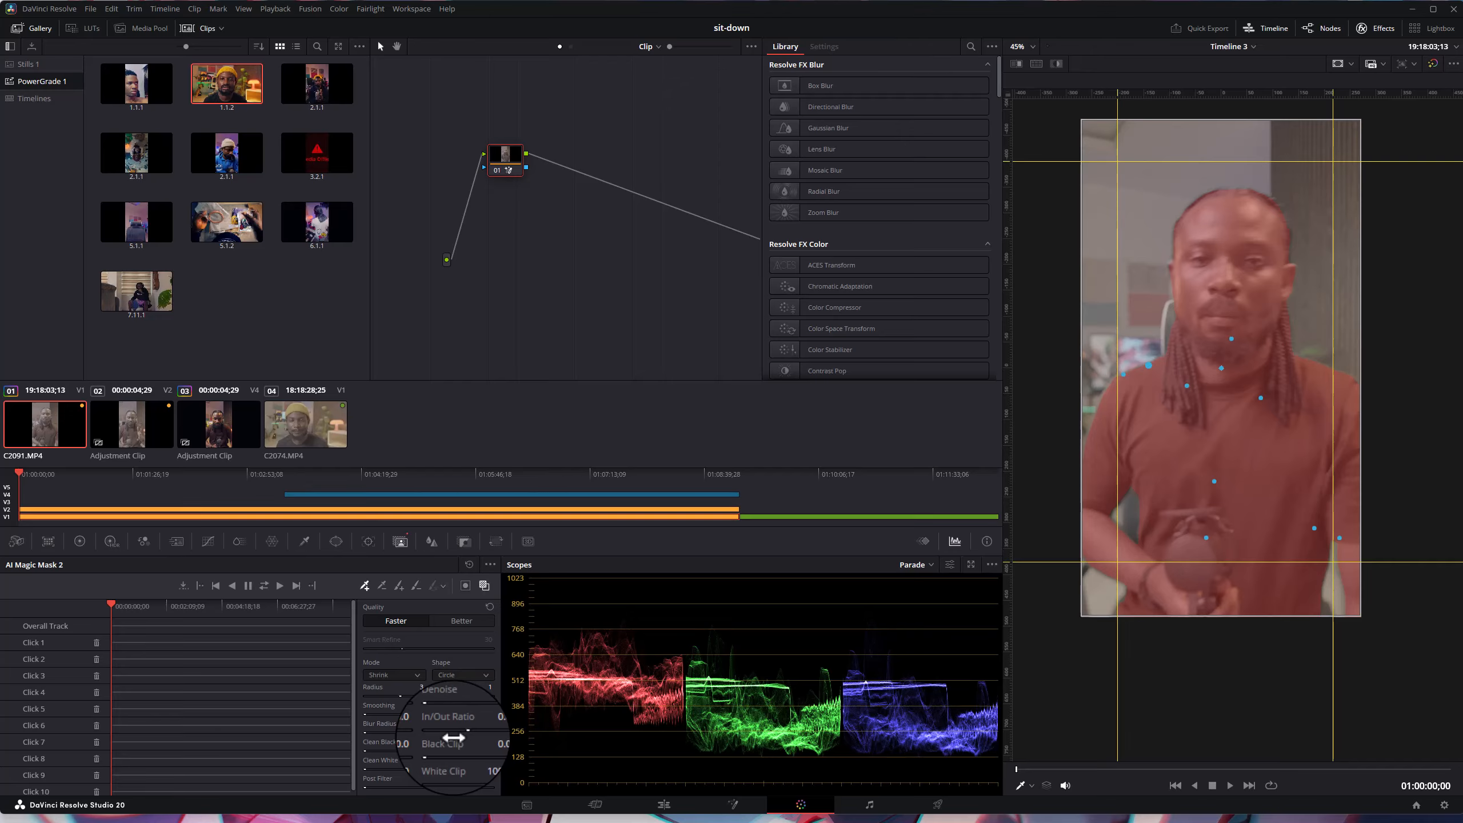
drag(365, 788, 544, 676)
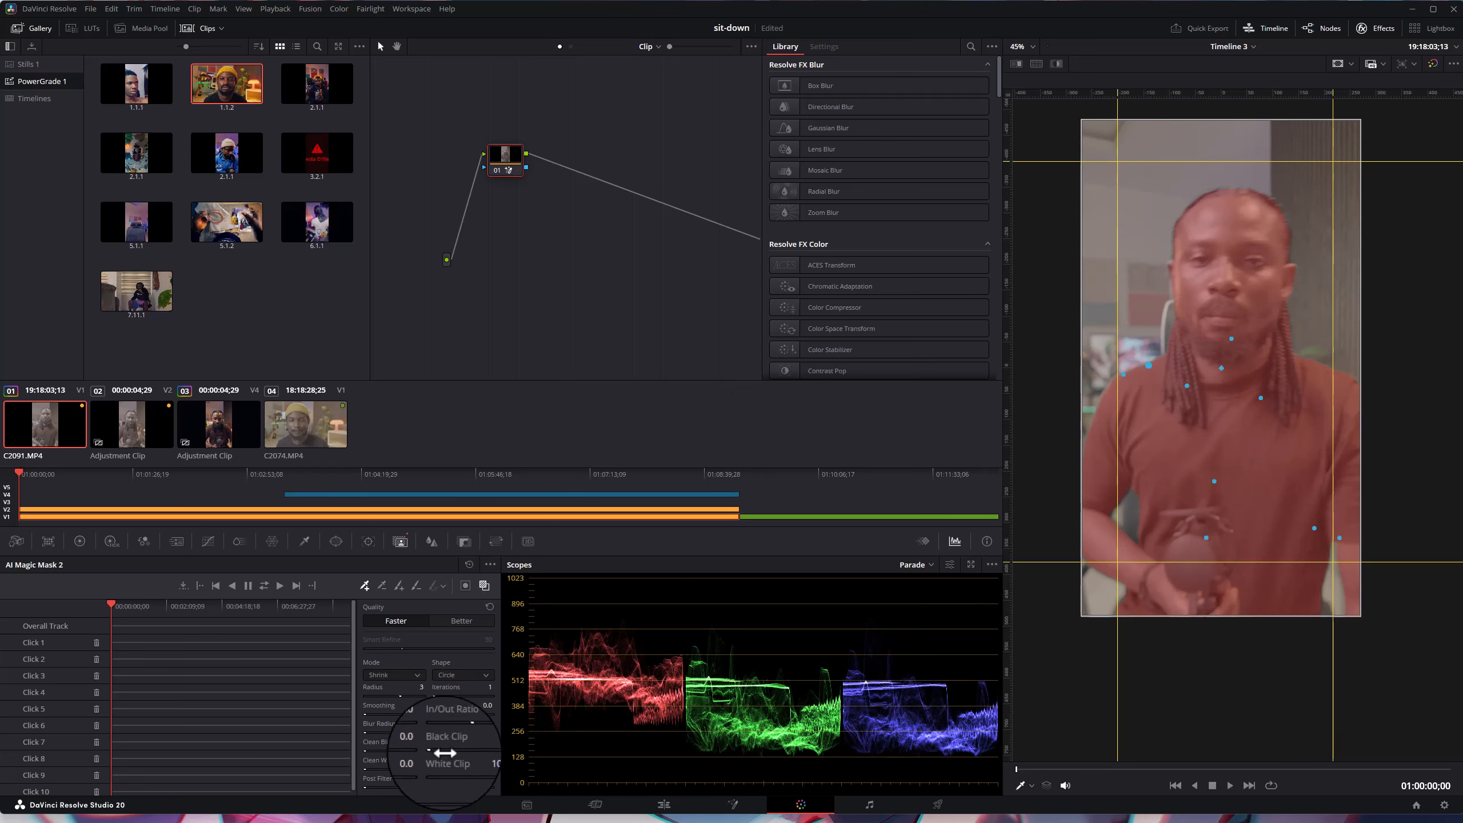
click(459, 622)
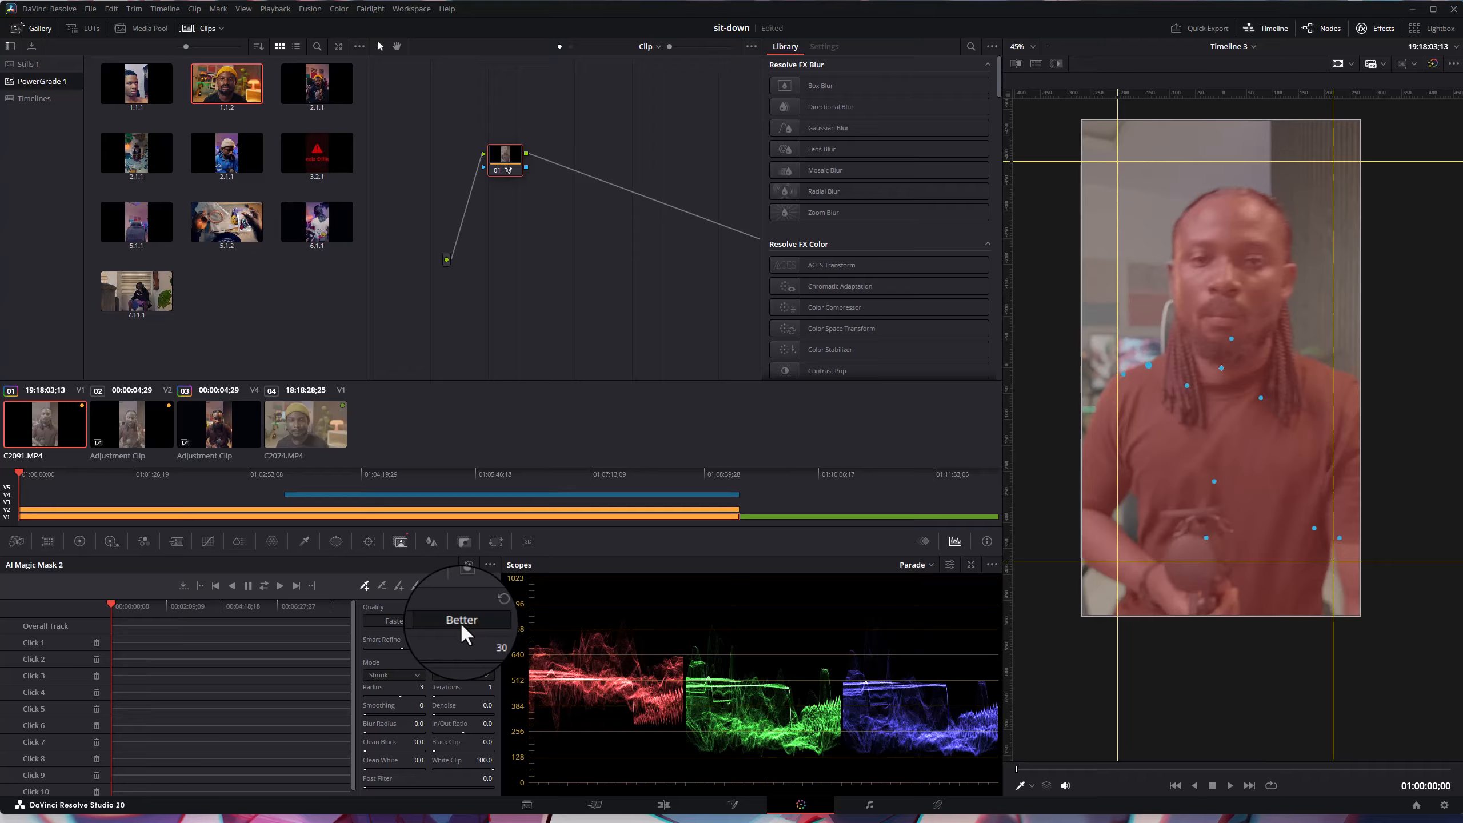
- Reset the node grade and set the Magic Mask quality to Better with Smart Refine at 22
right_click(502, 151)
click(546, 160)
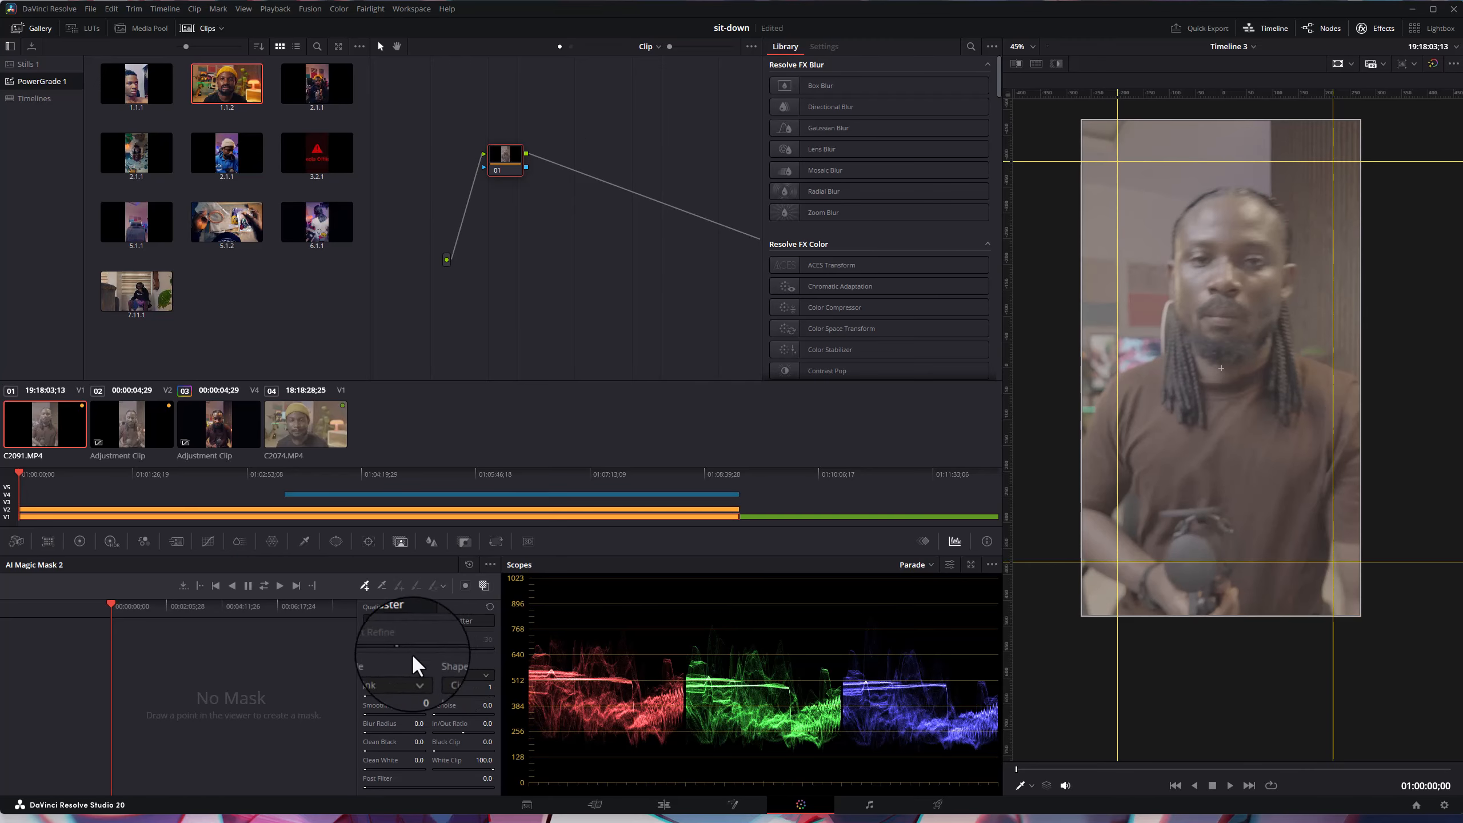
click(455, 620)
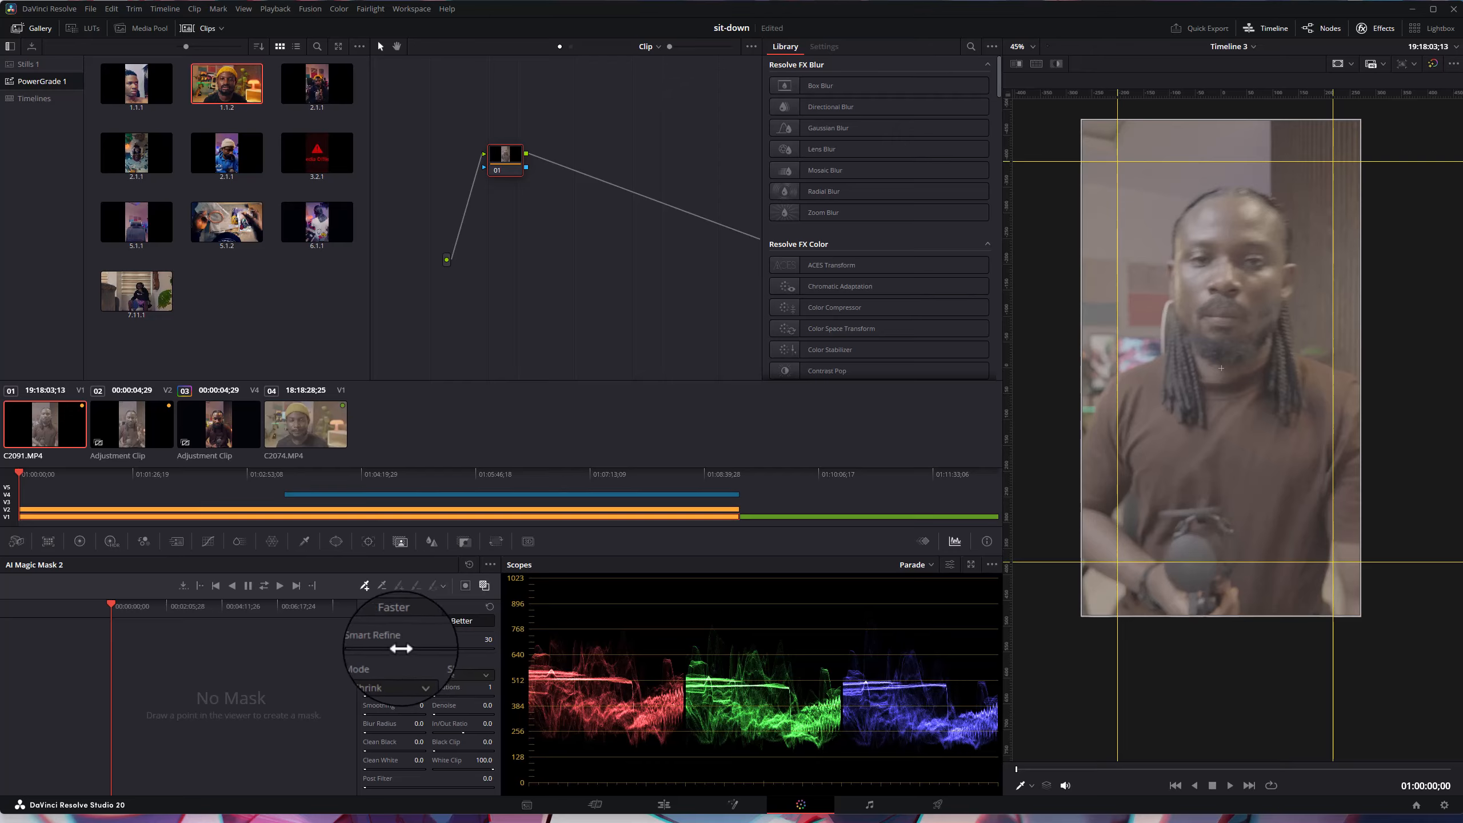
mouse_move(391, 647)
mouse_down()
mouse_move(434, 650)
mouse_move(362, 649)
mouse_move(375, 656)
mouse_up()
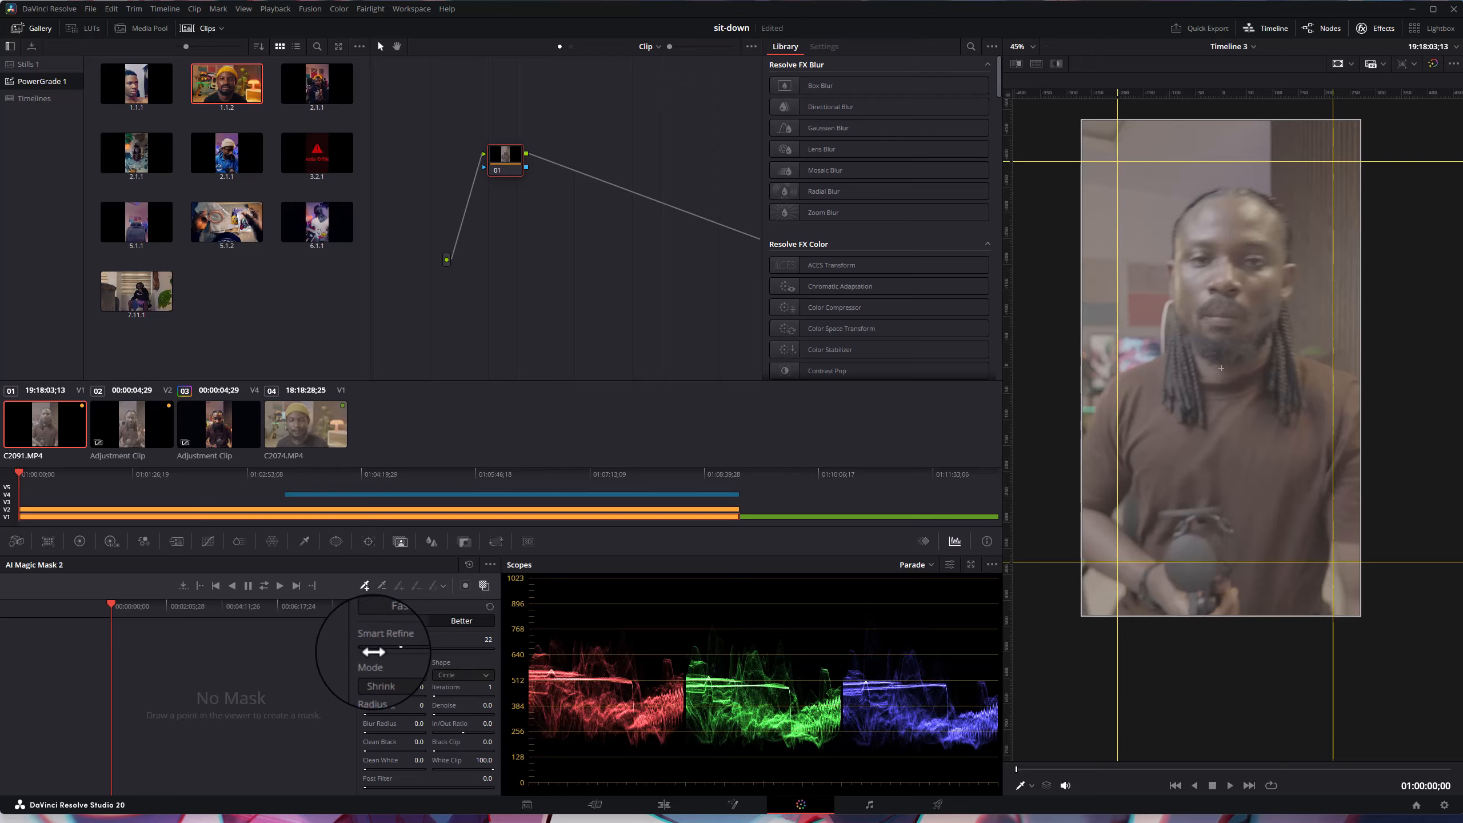
- Mask the man and microphone with points on his face, shirt, dreadlocks, the microphone, hand, arm and the side of his forehead
click(1220, 275)
click(1230, 463)
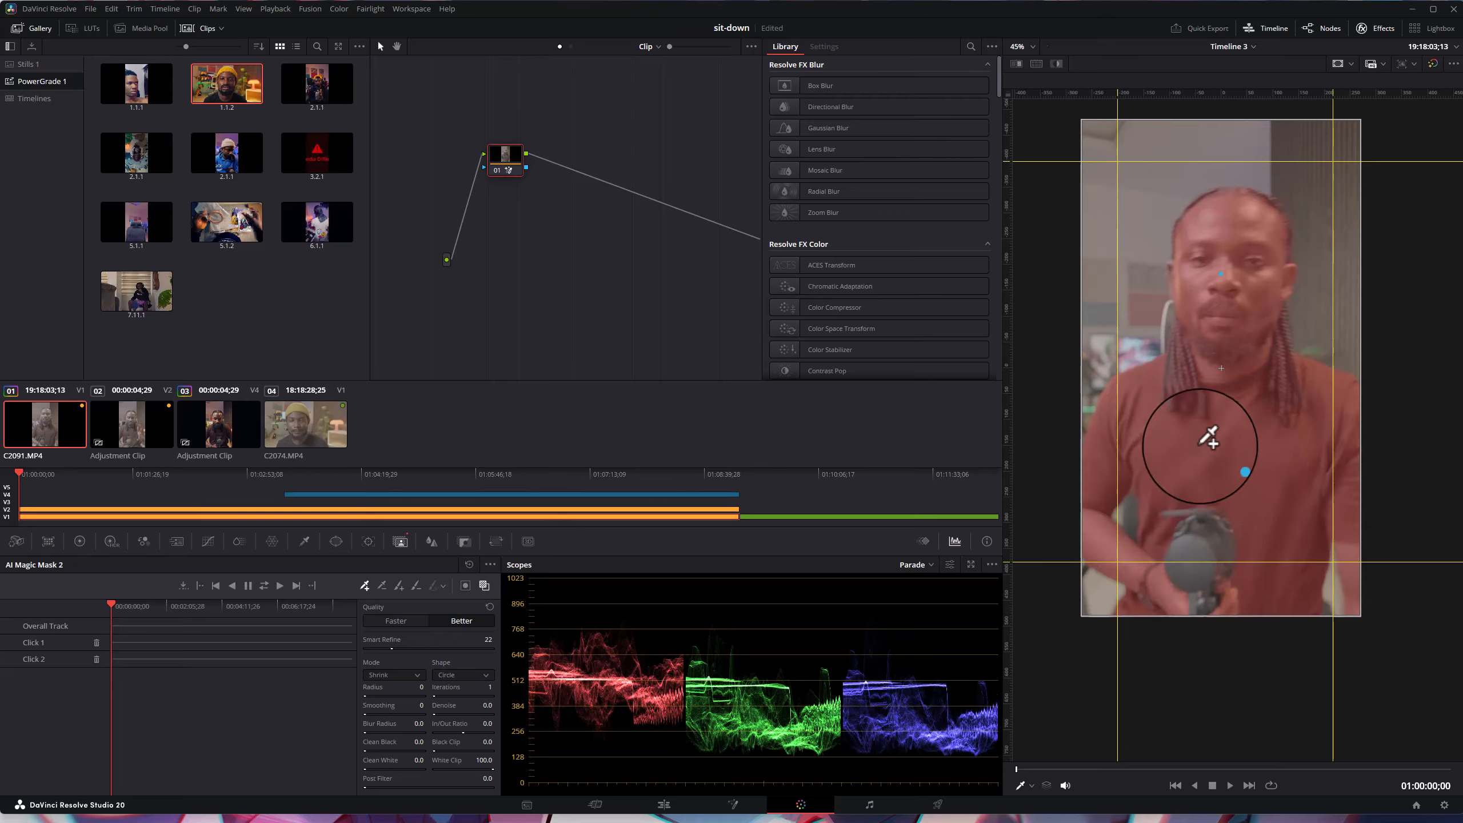
click(1175, 396)
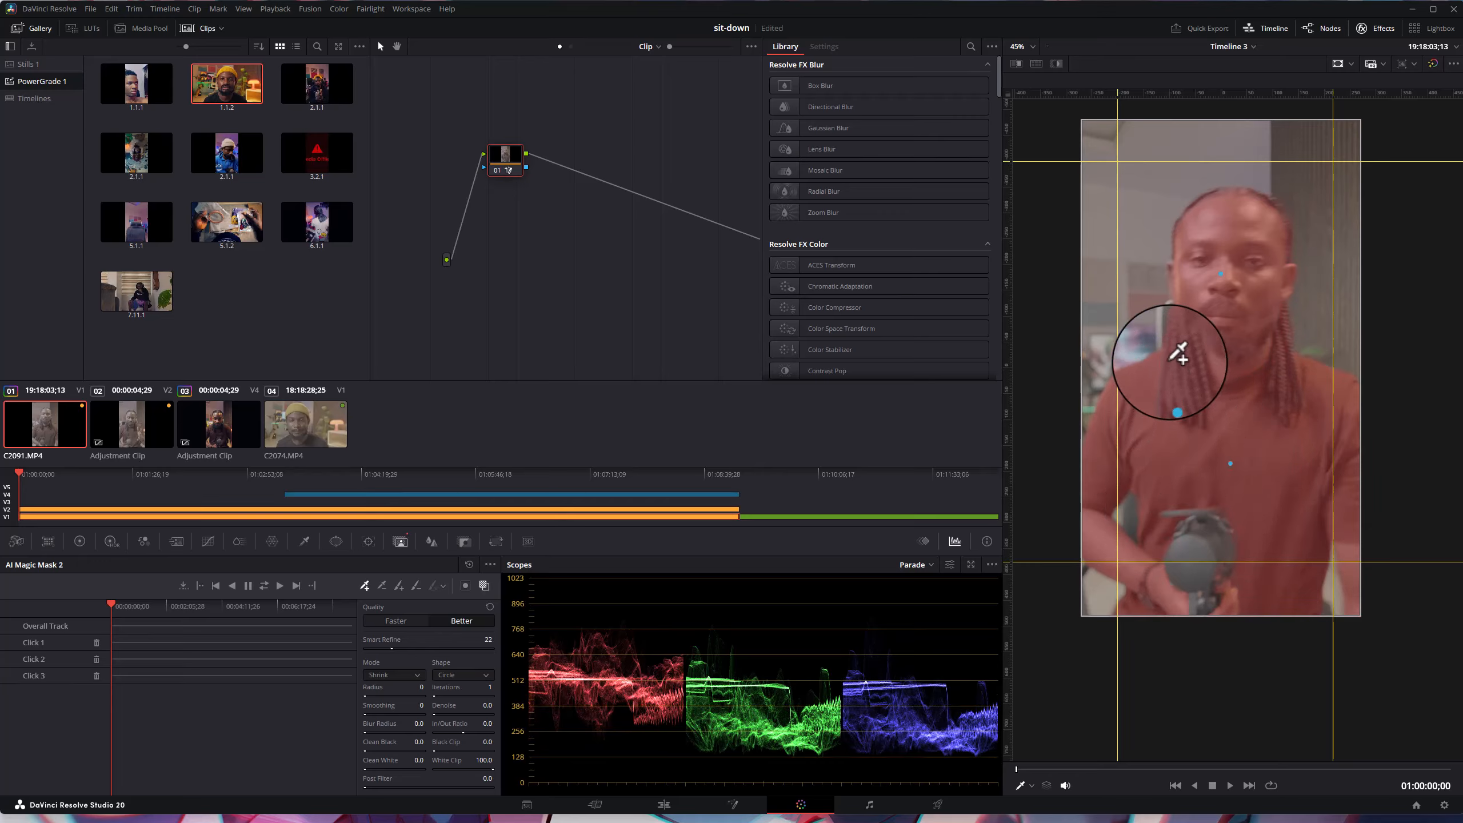
click(1169, 362)
click(1193, 561)
click(1188, 601)
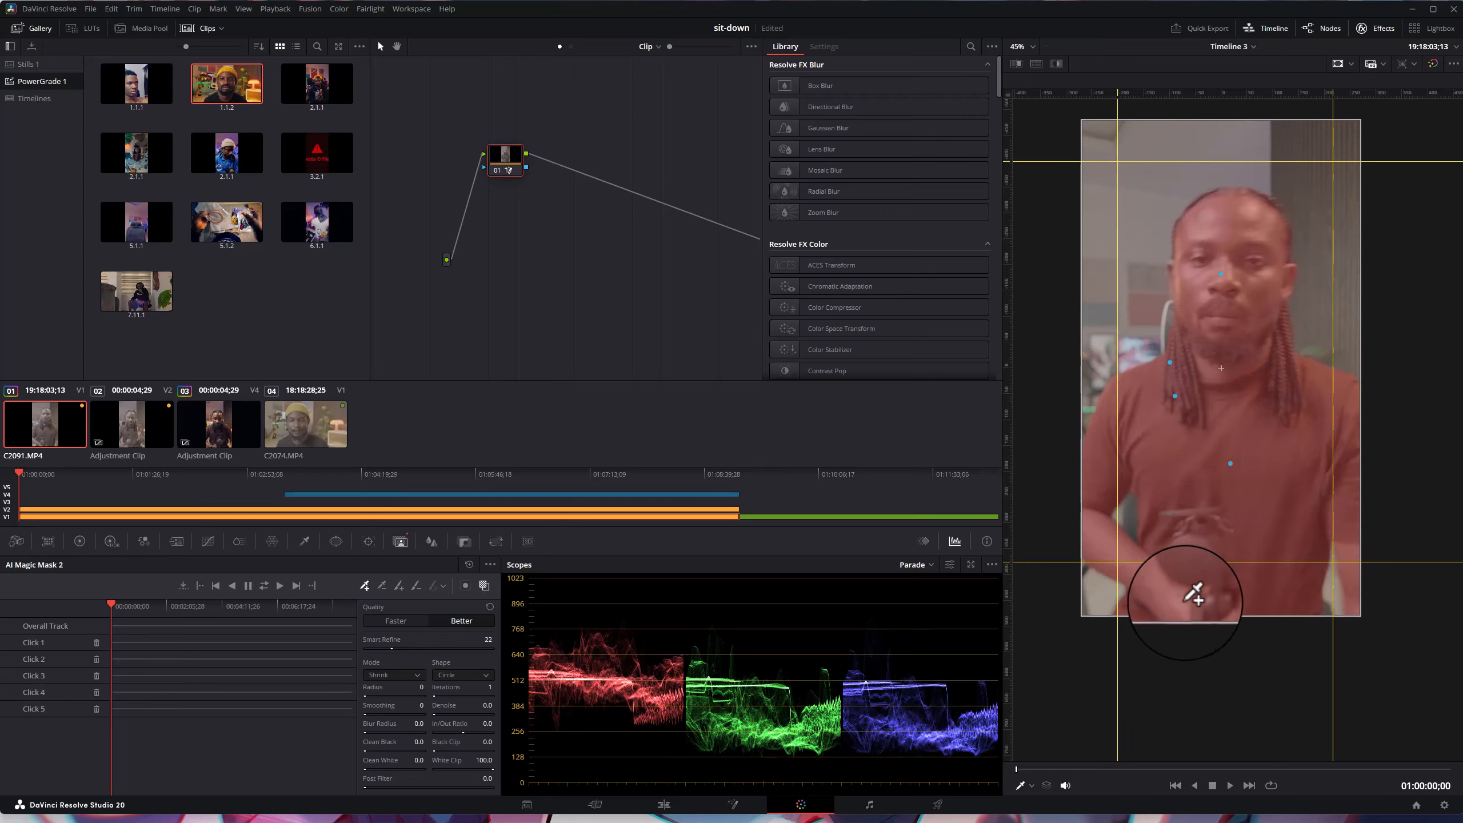
click(1346, 509)
click(1275, 235)
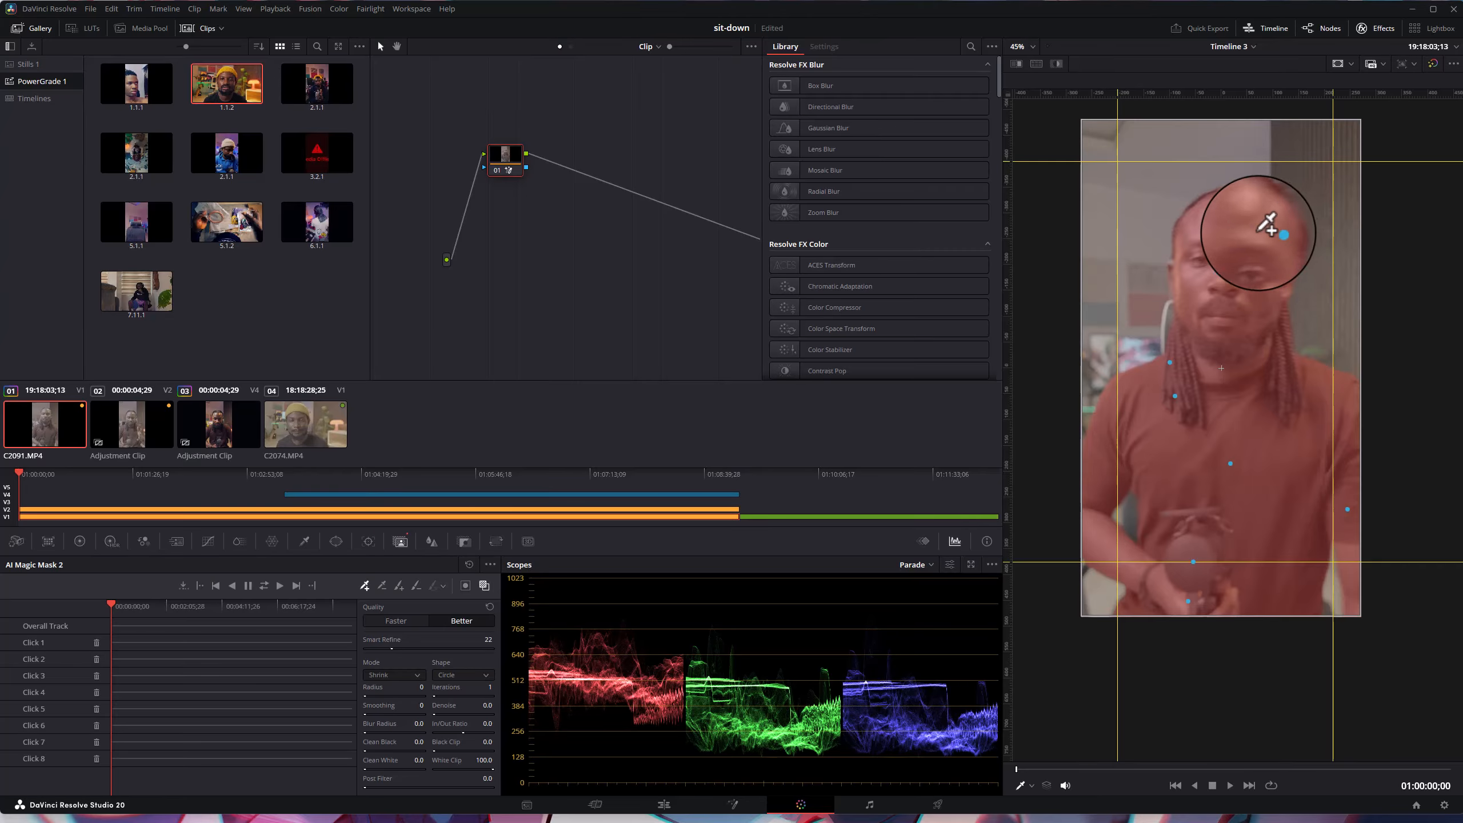
- Refine the head mask with points along both sides of the hairline and on the ear
scroll(1270, 173, up, 2)
scroll(1270, 173, up, 1)
click(1305, 241)
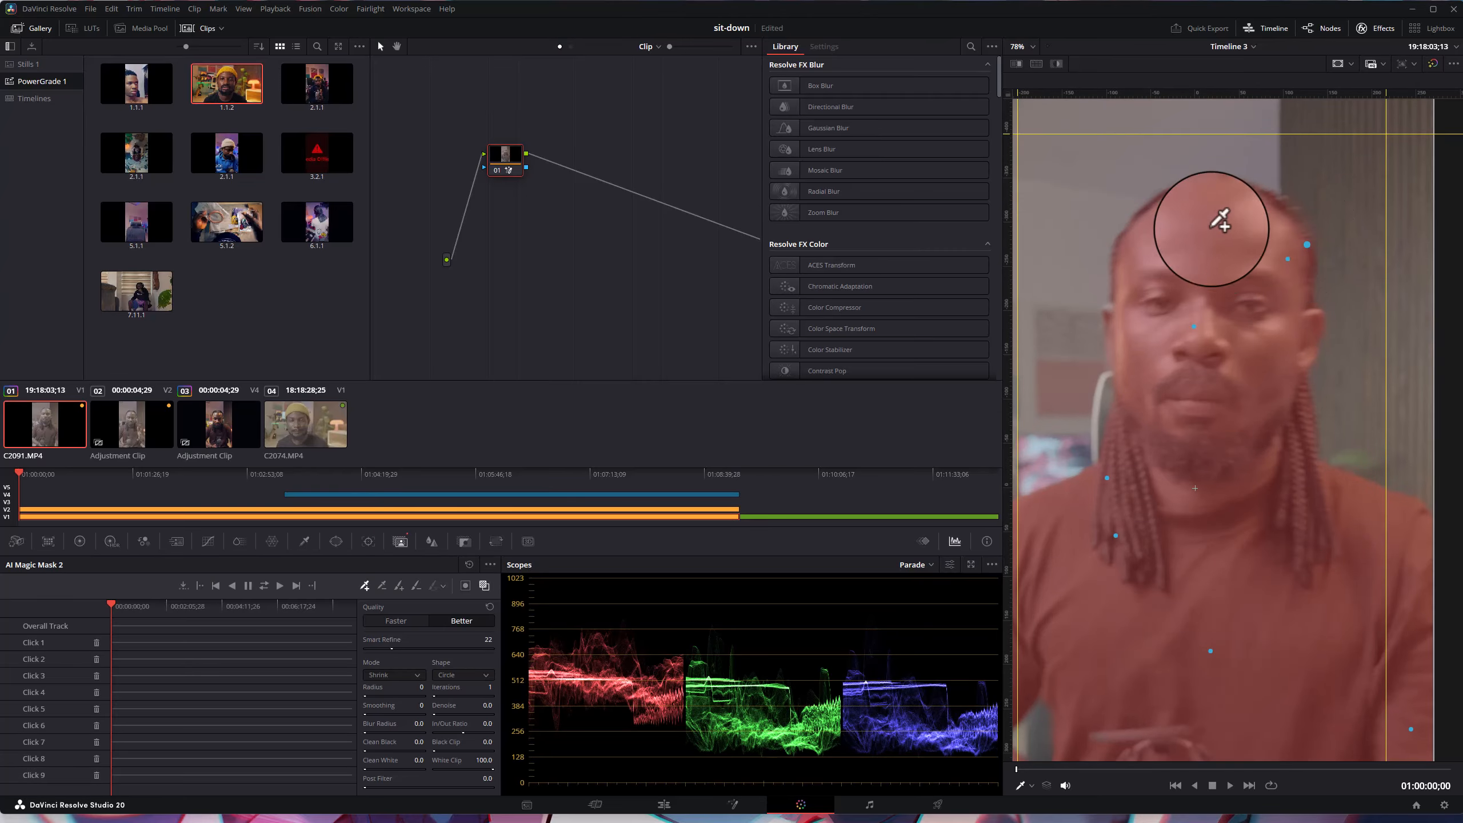
click(1163, 194)
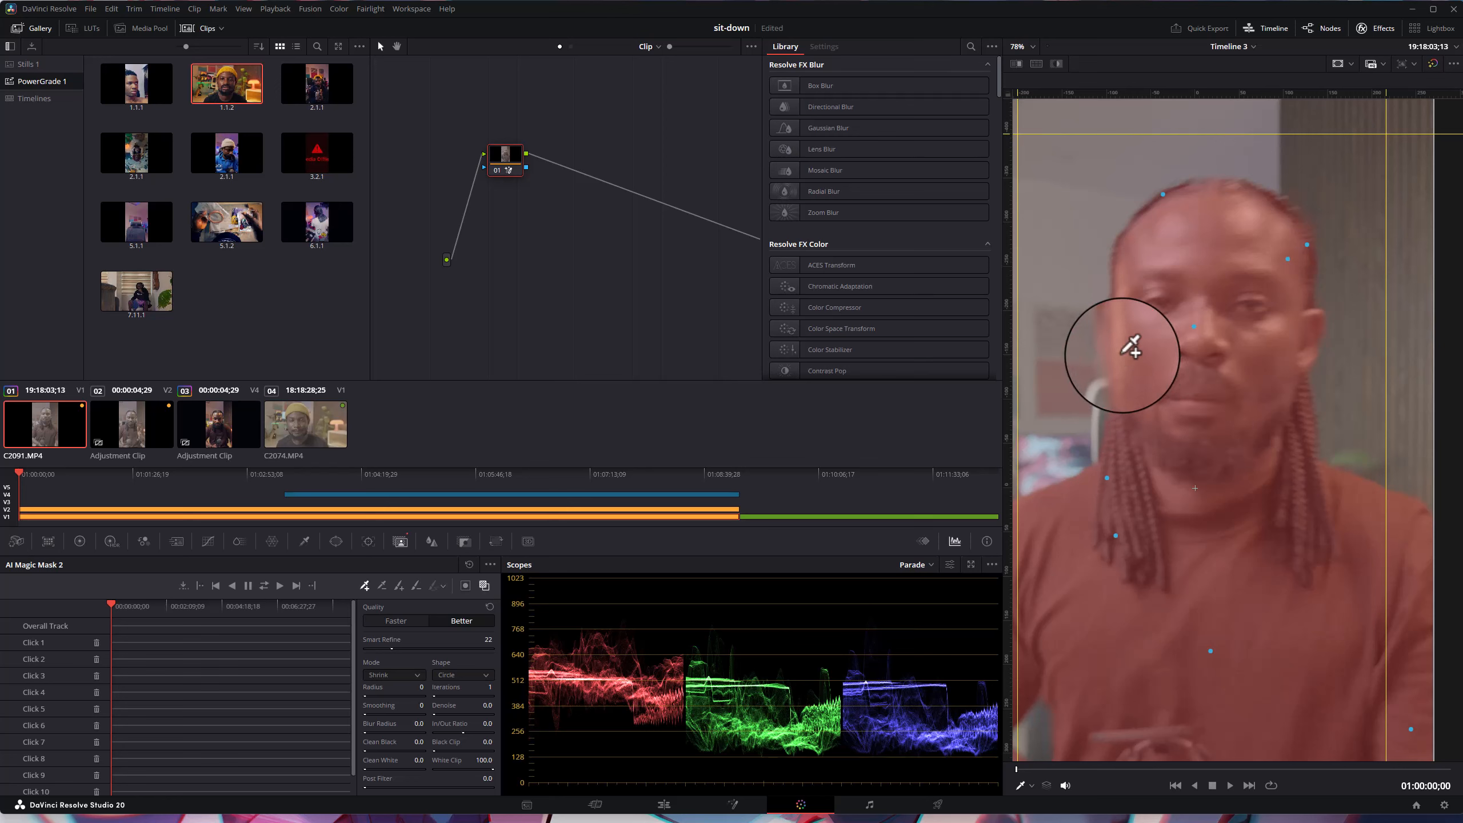
click(1109, 330)
click(1106, 322)
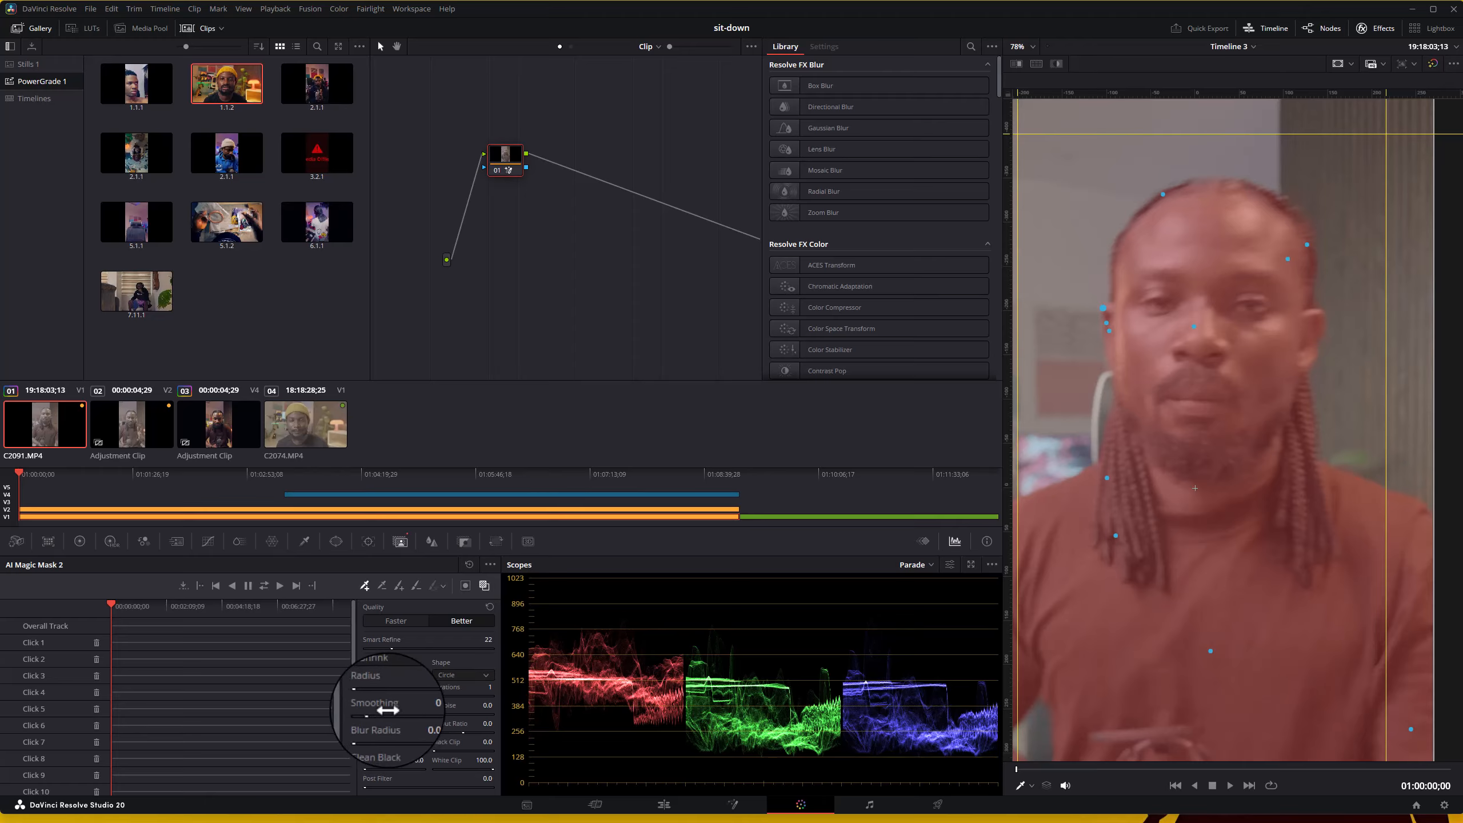
- Examine the list of mask clicks and match its entries to their points on the man
scroll(75, 663, down, 3)
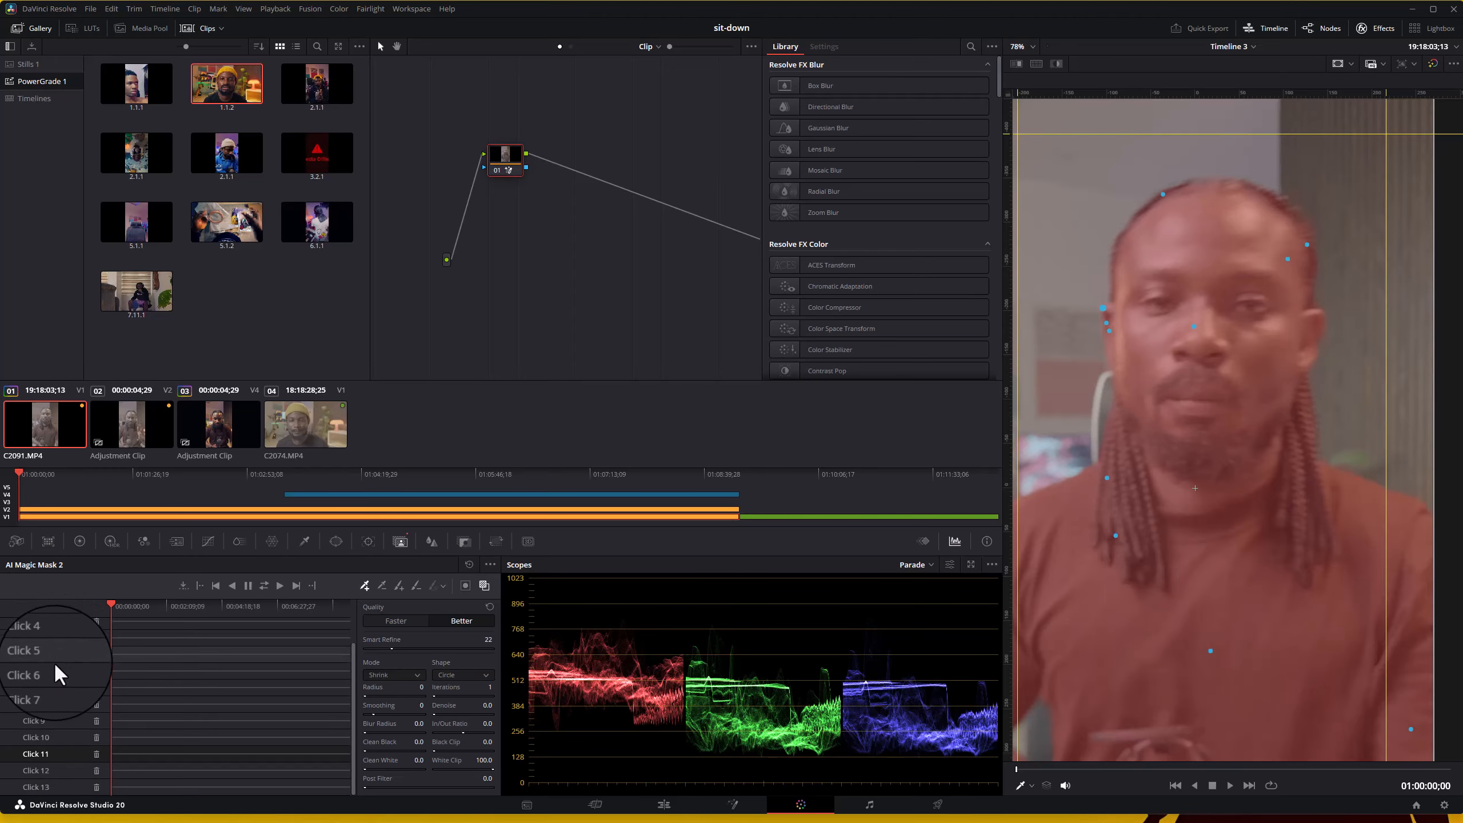
click(50, 784)
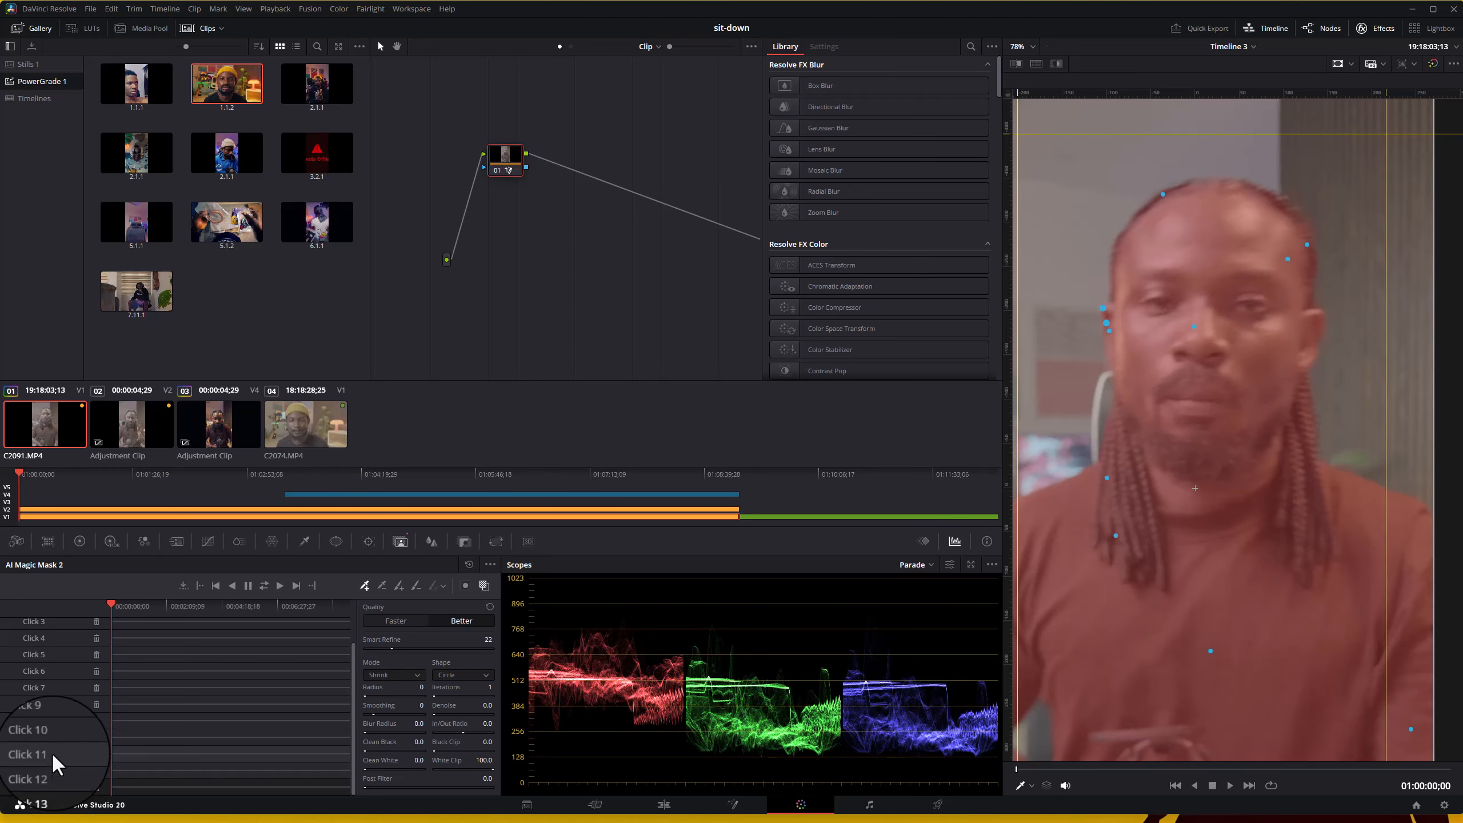
scroll(1125, 561, down, 4)
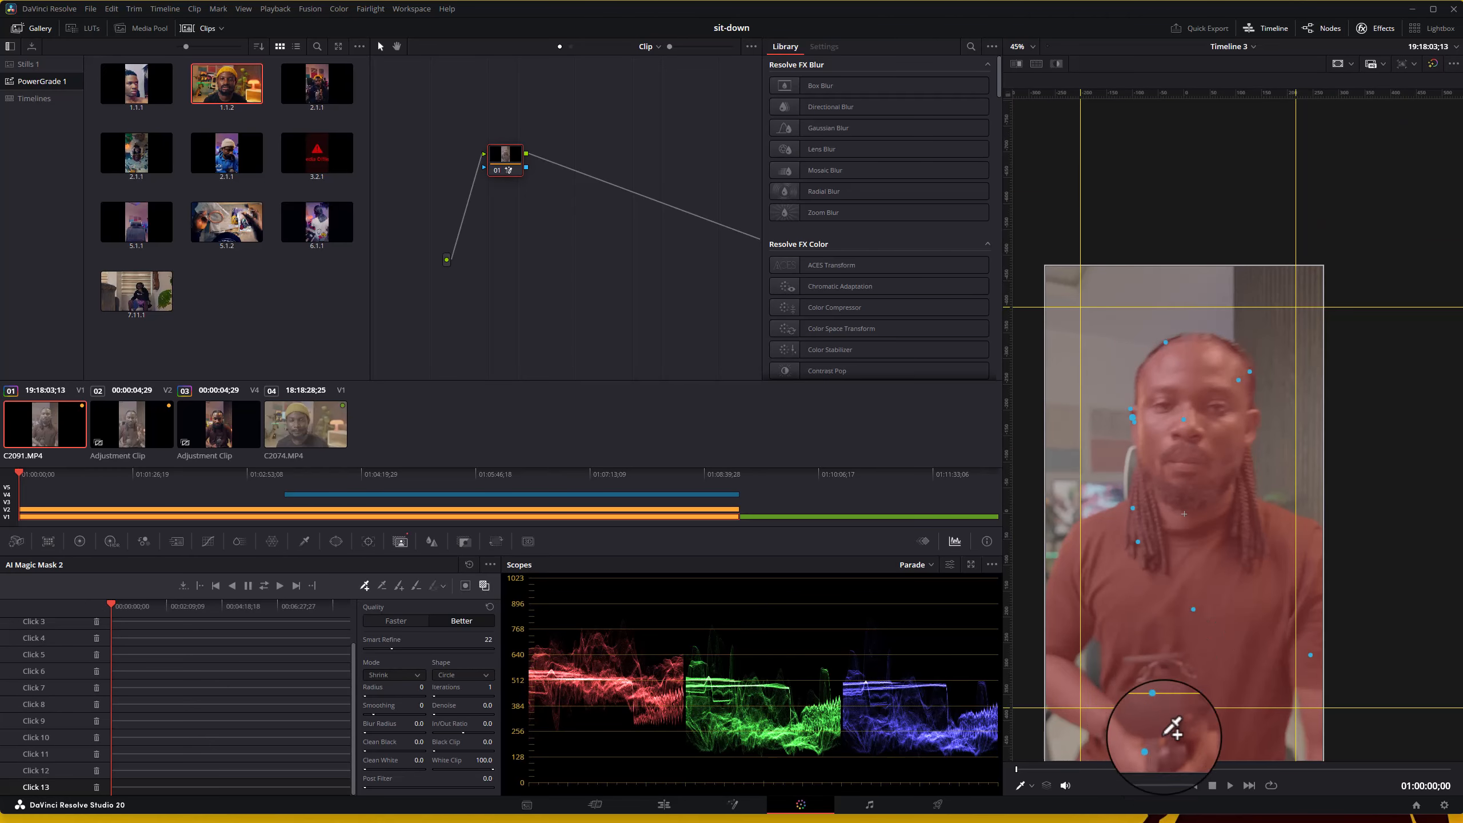
click(1251, 372)
click(1239, 381)
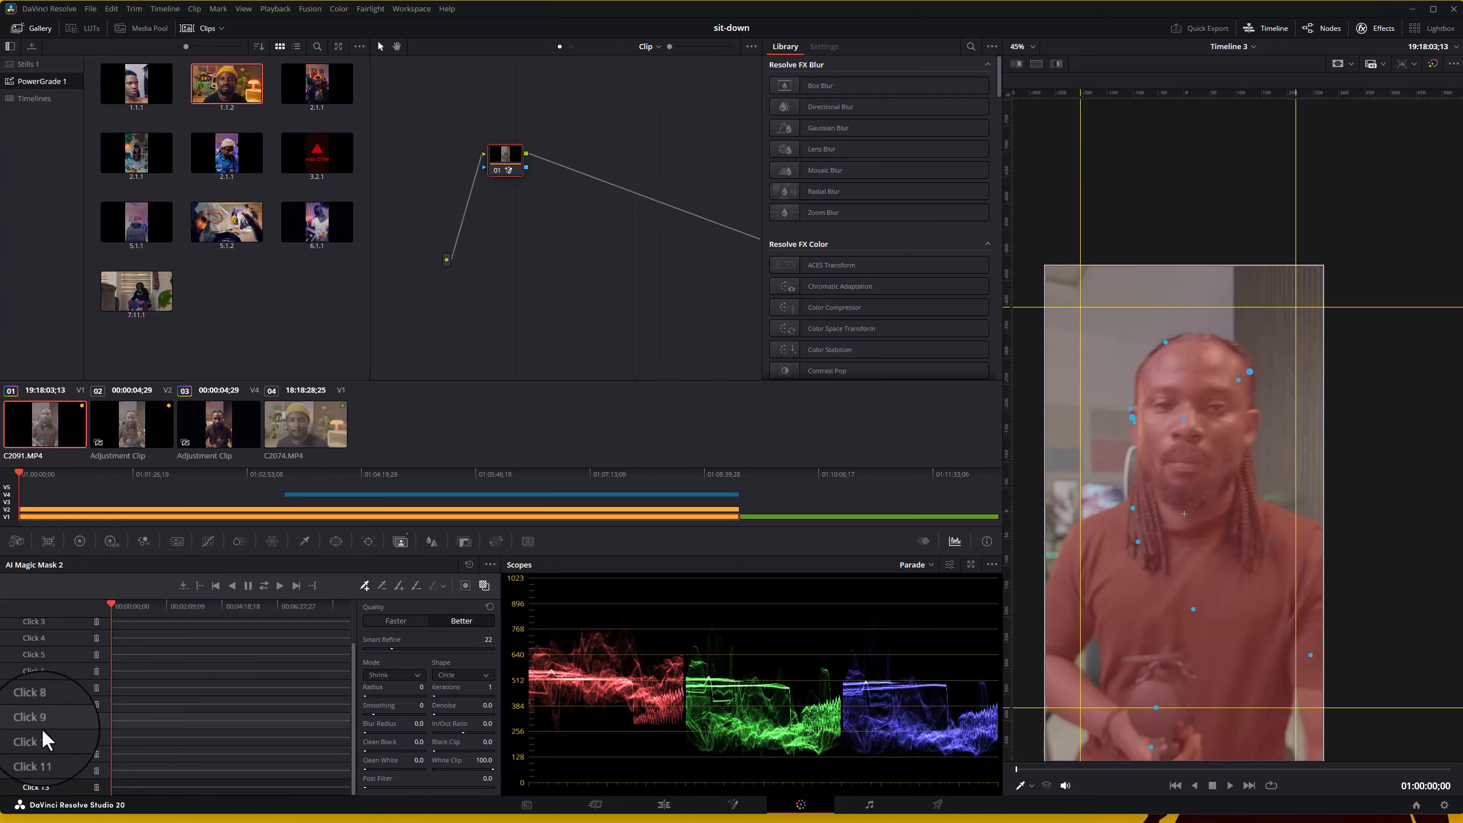
scroll(95, 633, up, 3)
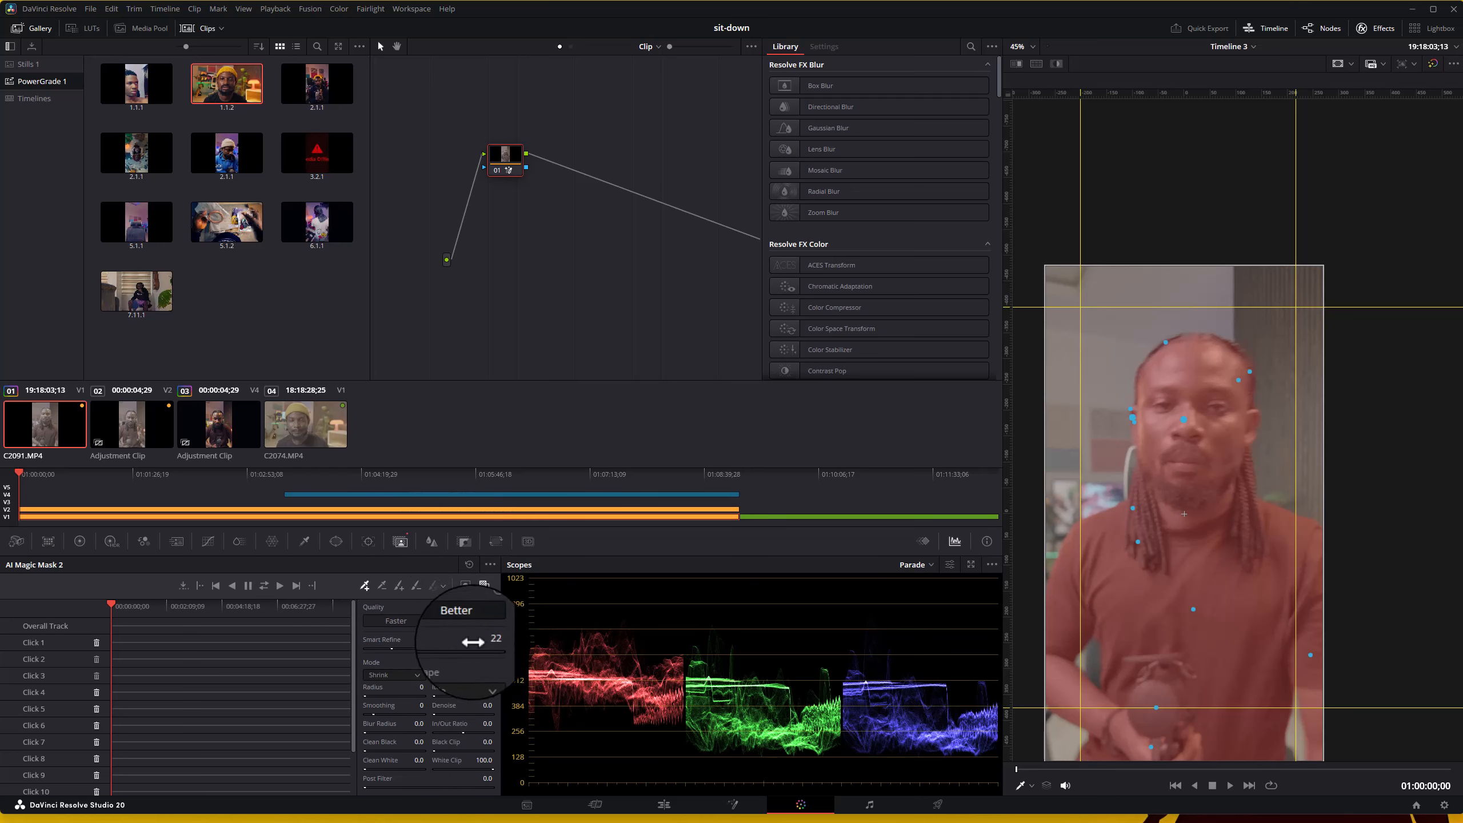
- Invert the mask to select the background, toggling the inversion off and on to compare
click(464, 583)
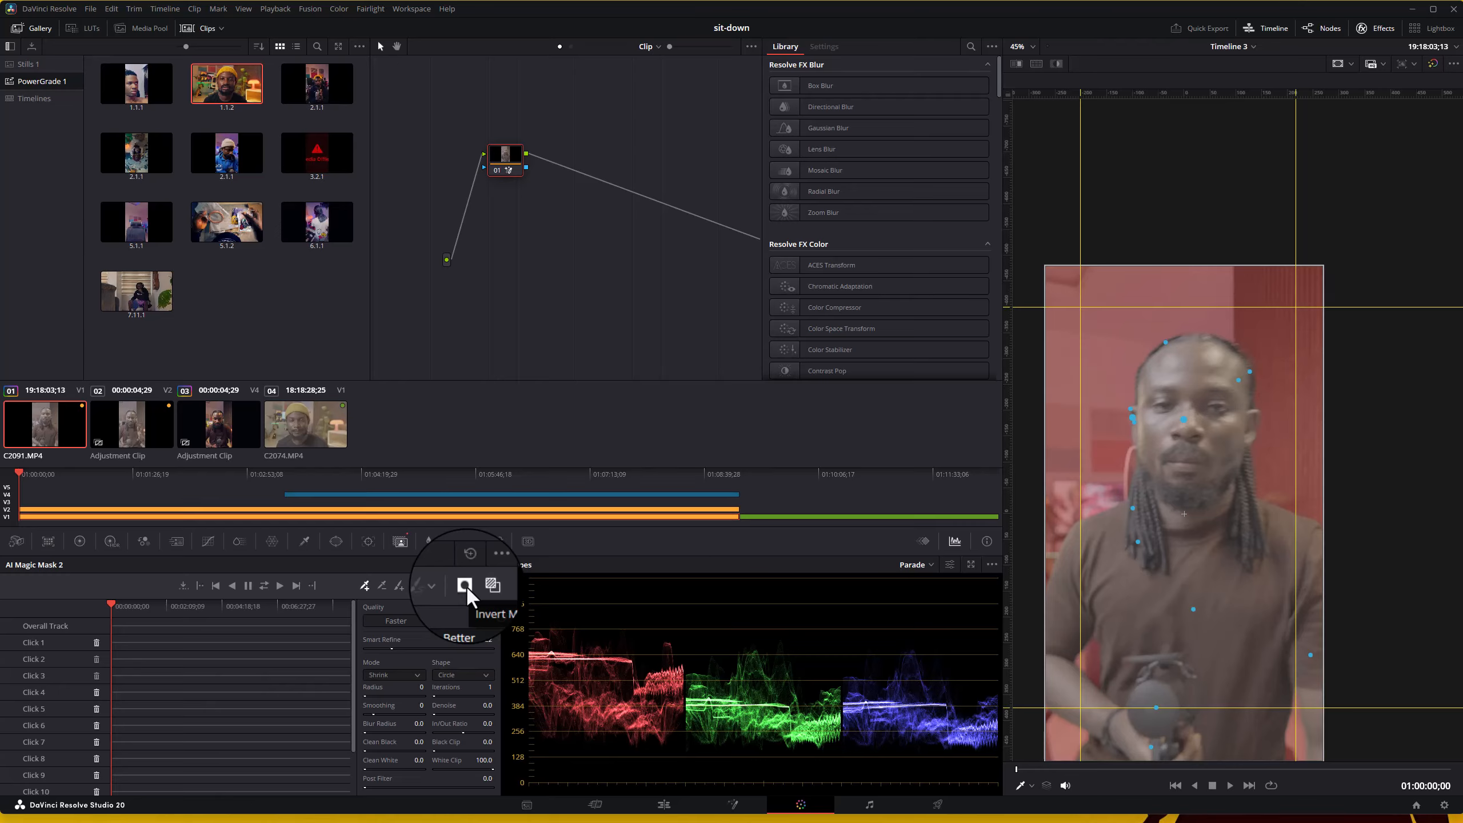
click(465, 585)
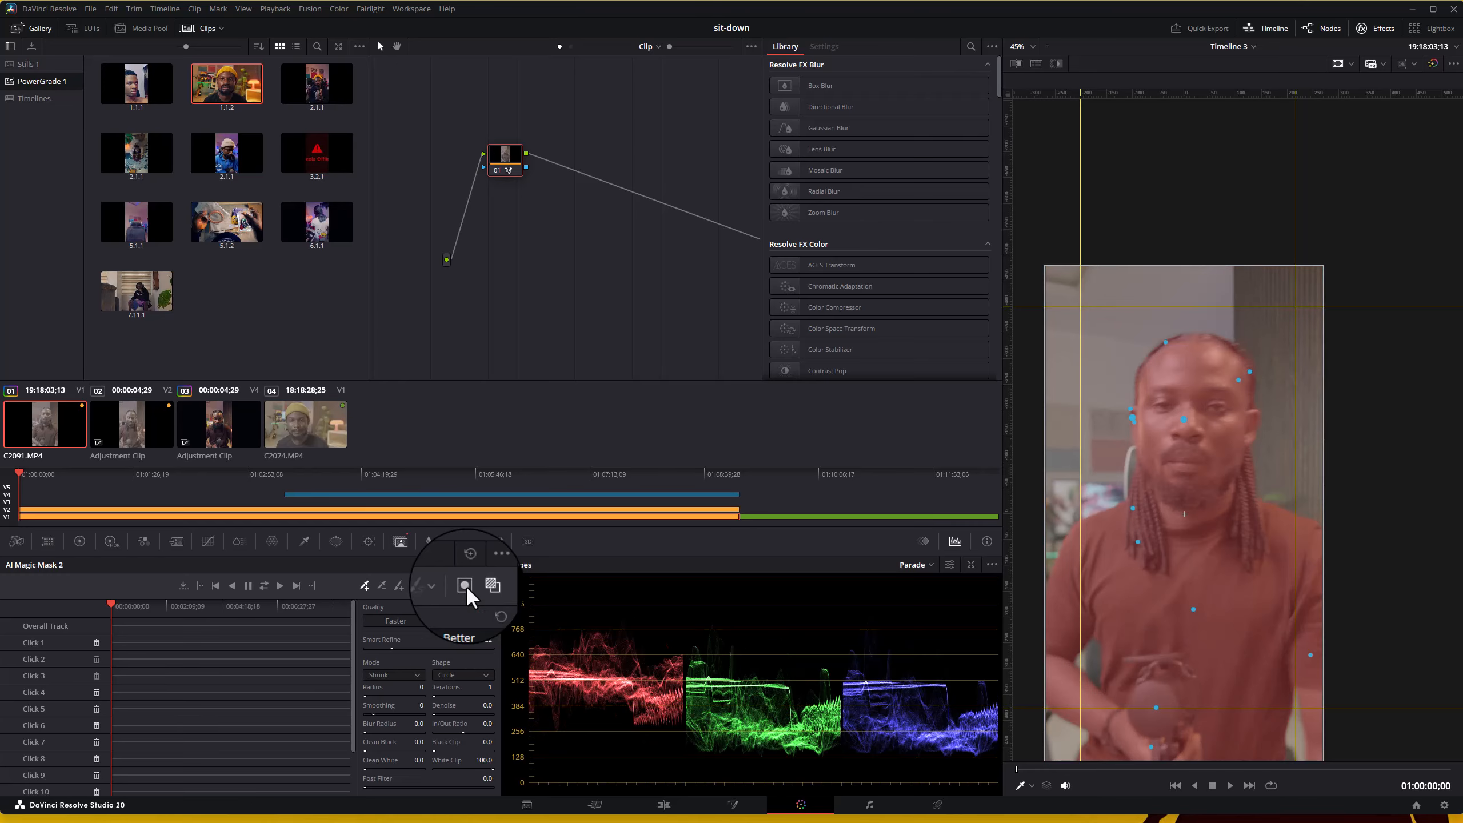
click(465, 585)
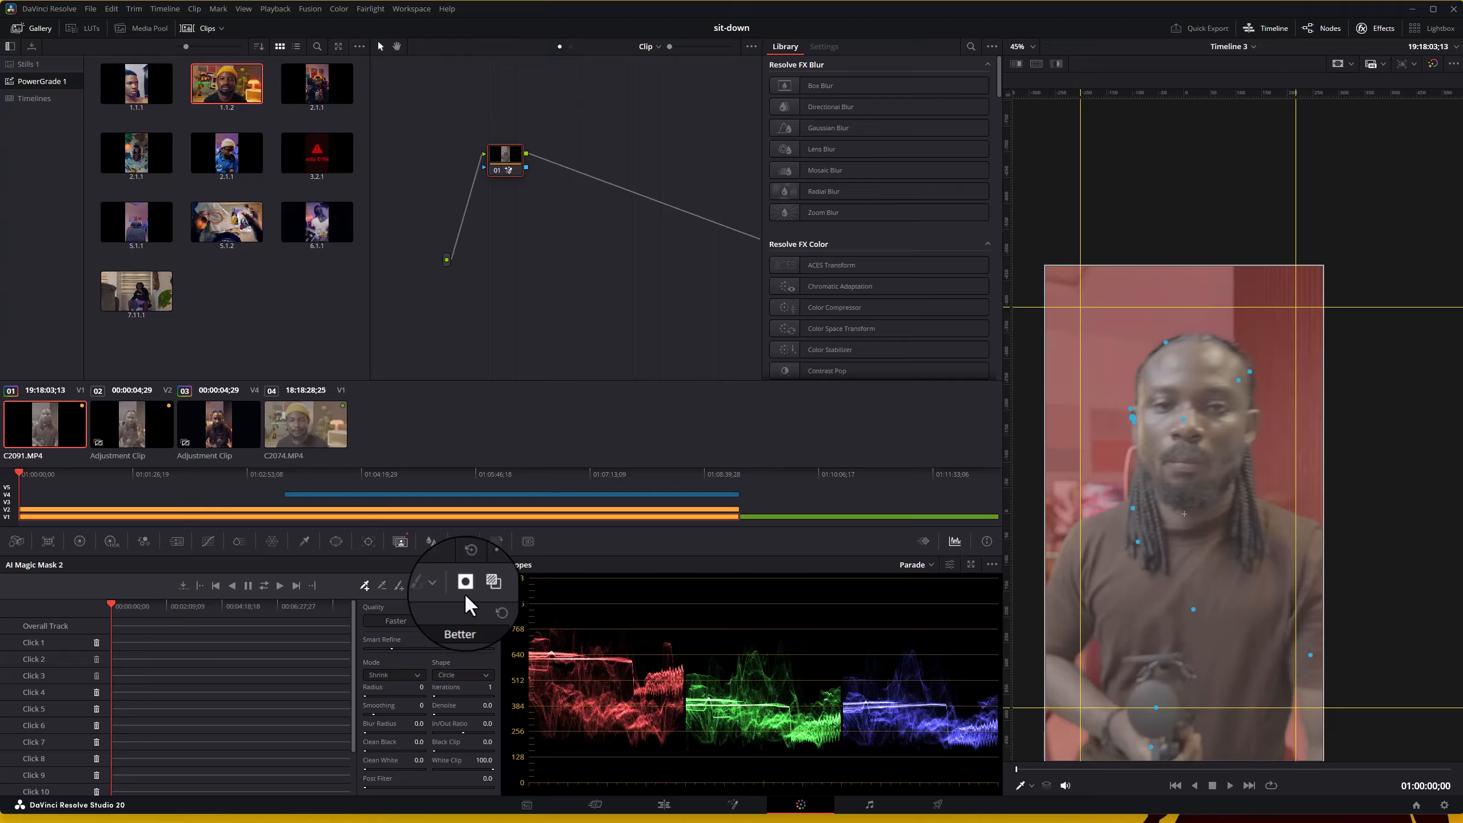
- Turn off the mask inversion and add mask points along the man's dreadlocks and on his shirt and sleeve
click(461, 621)
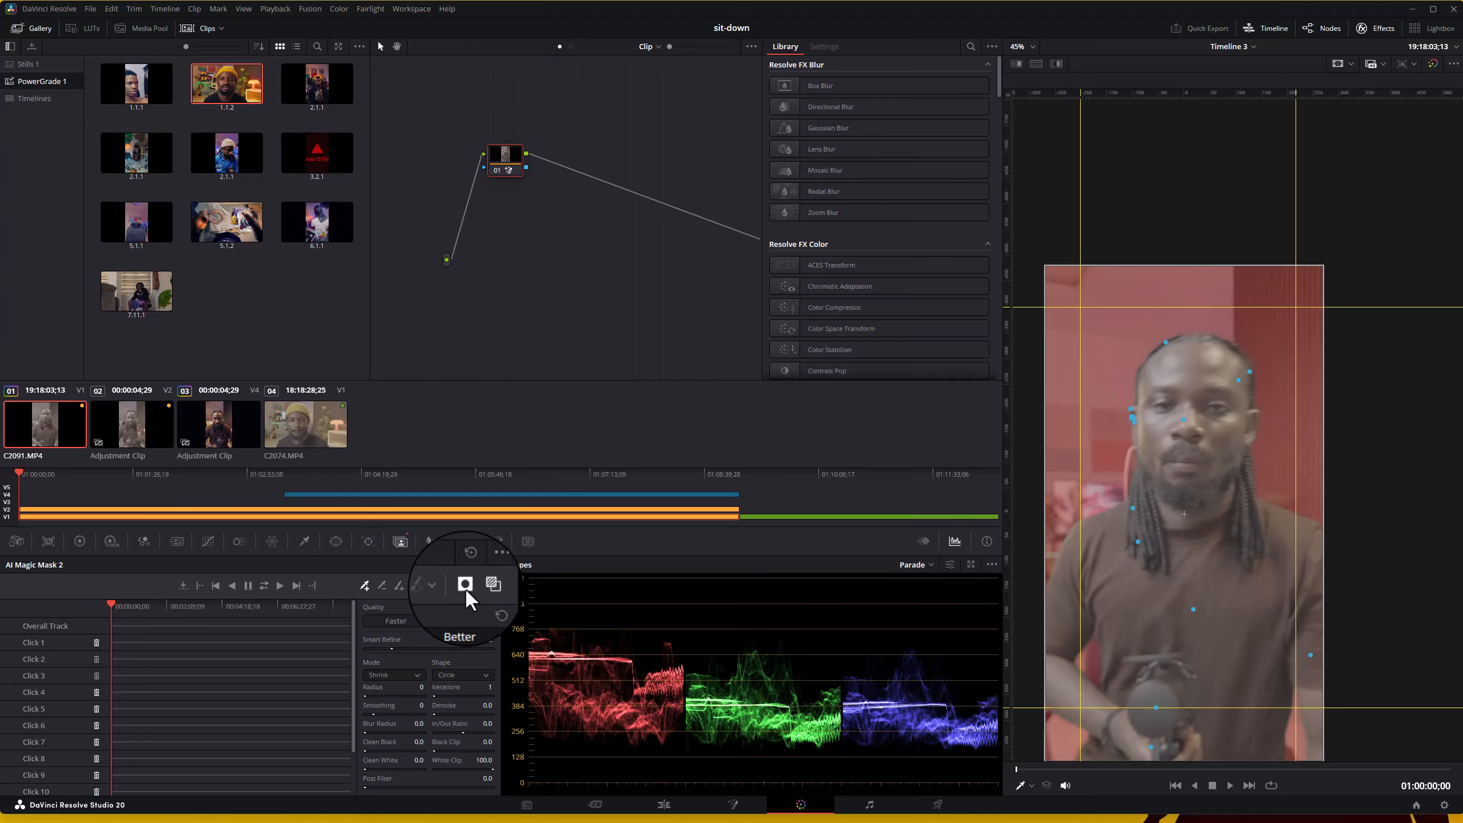
click(1130, 468)
click(1132, 508)
click(1091, 664)
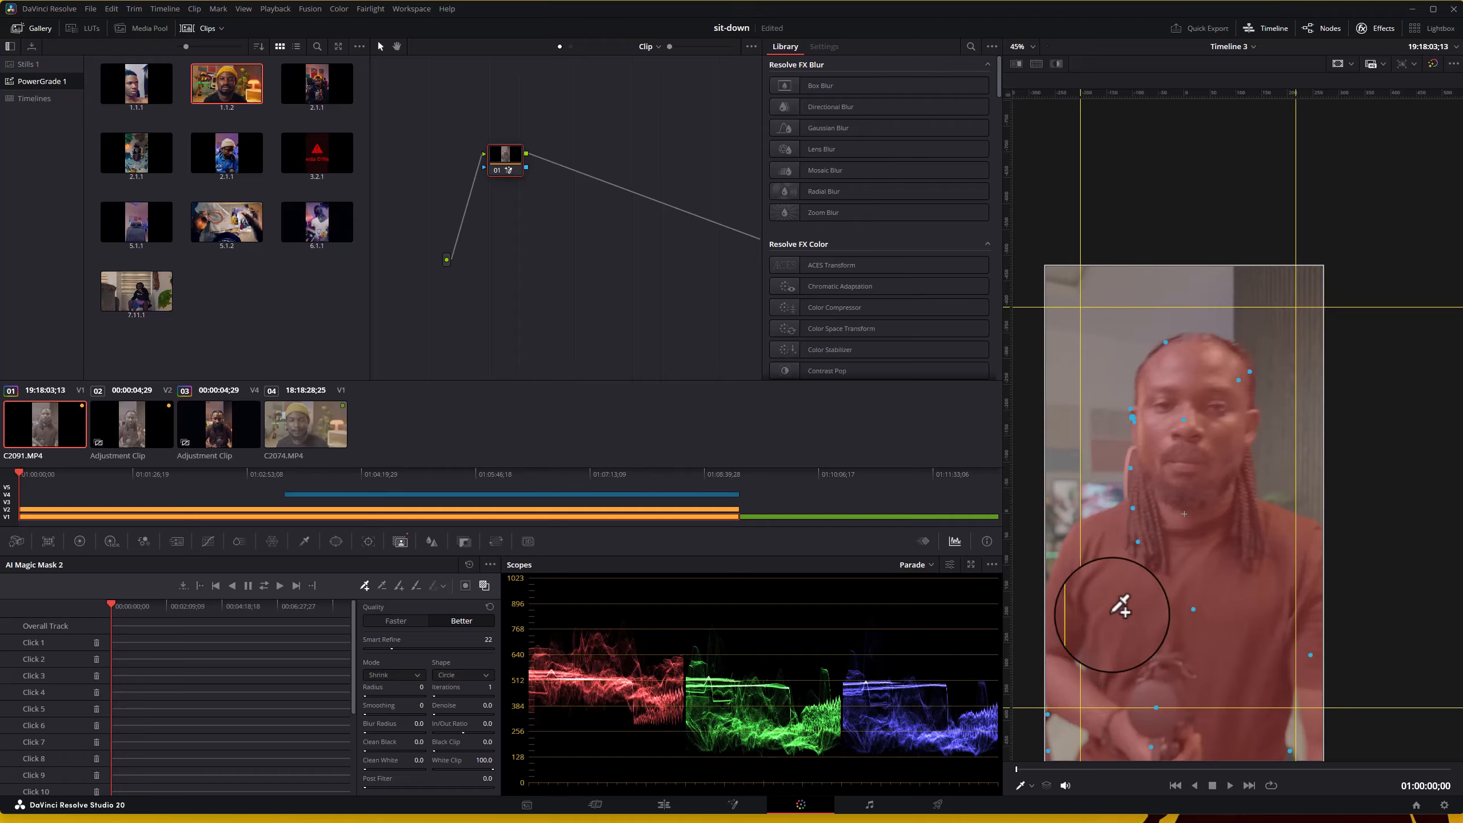
click(1100, 575)
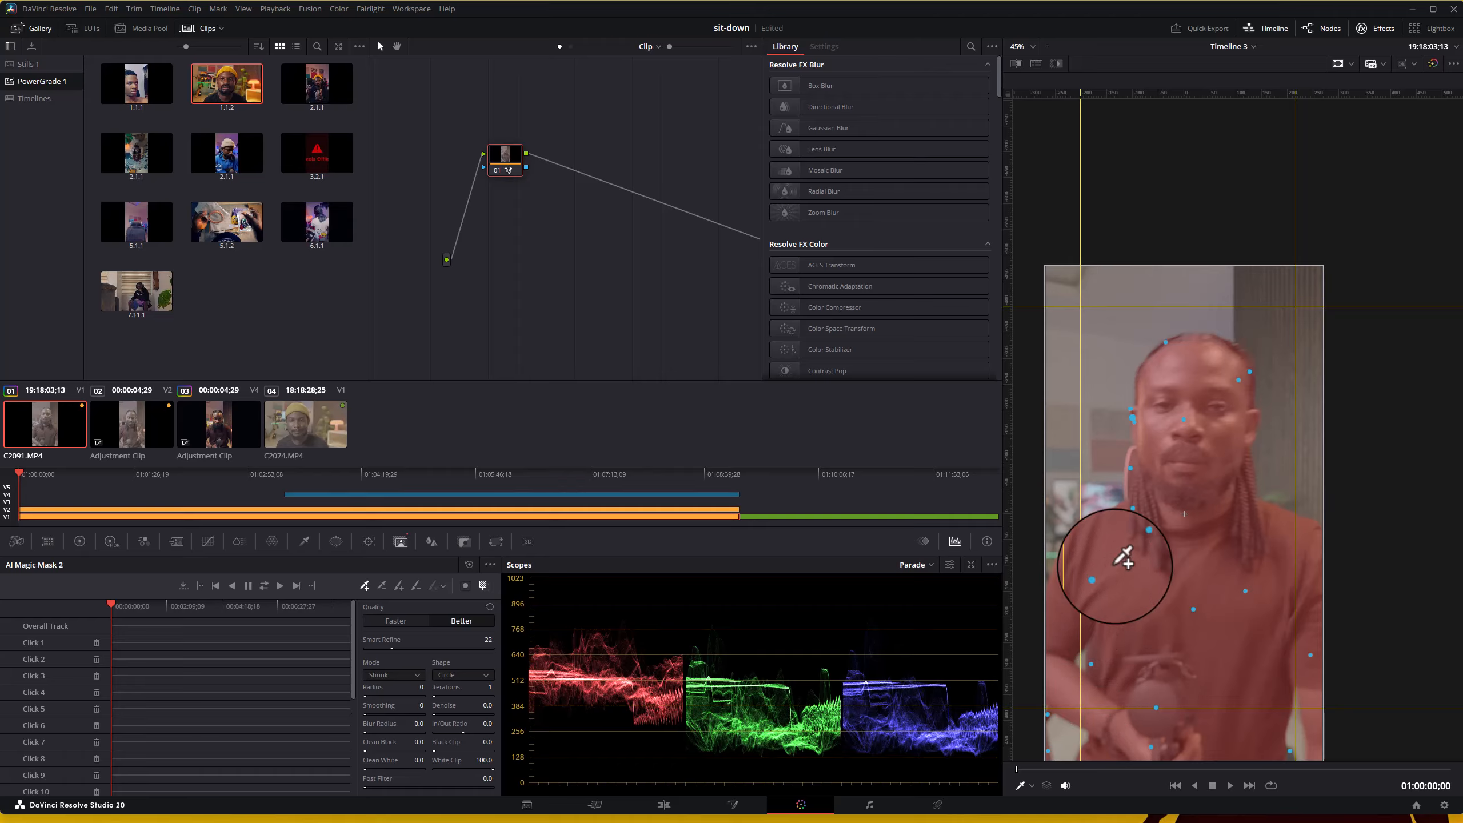
click(1129, 493)
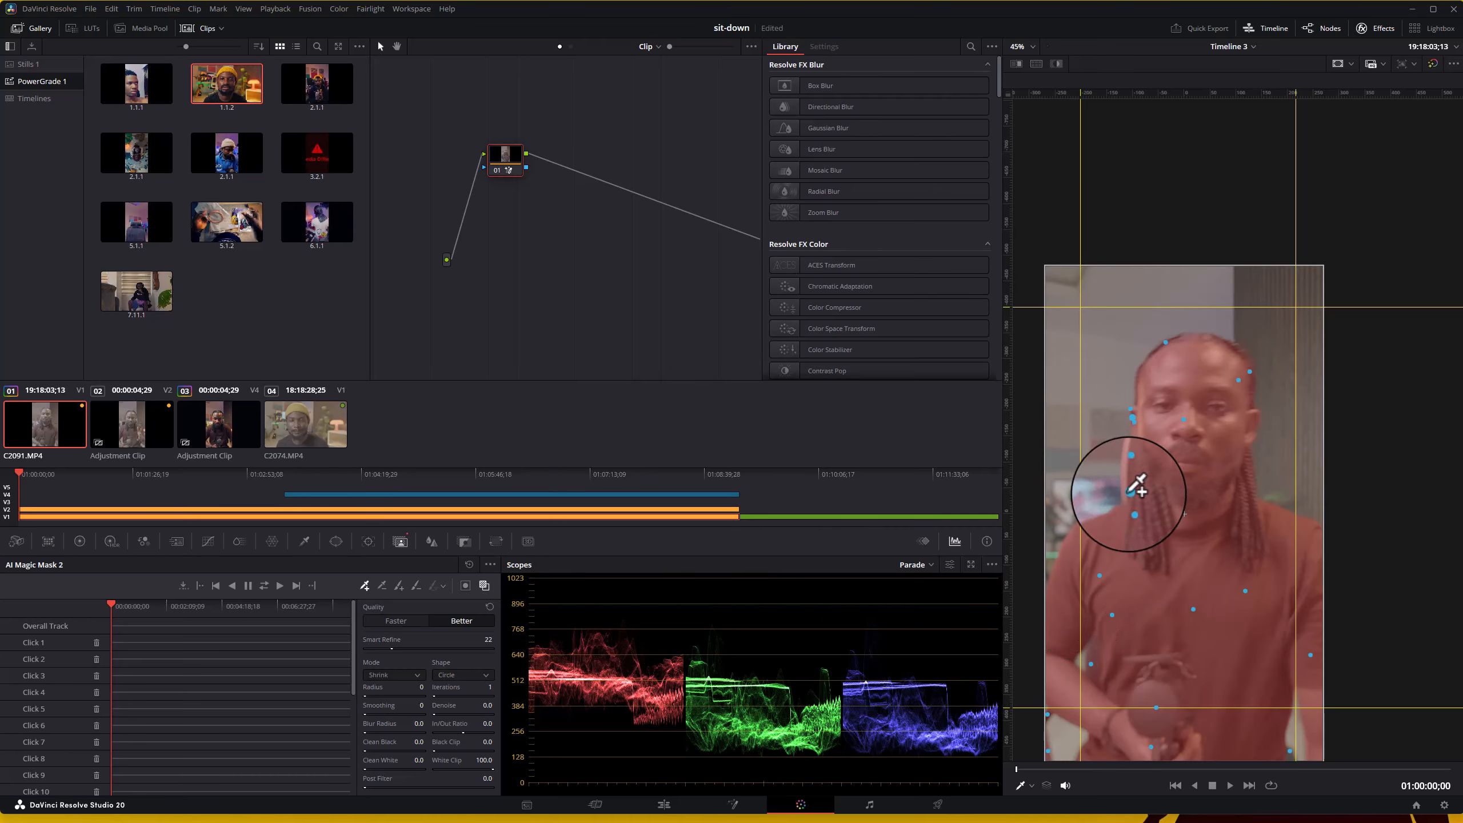
- Check the mask with the inversion switched on and off, and add points along the top of the man's hairline
click(464, 585)
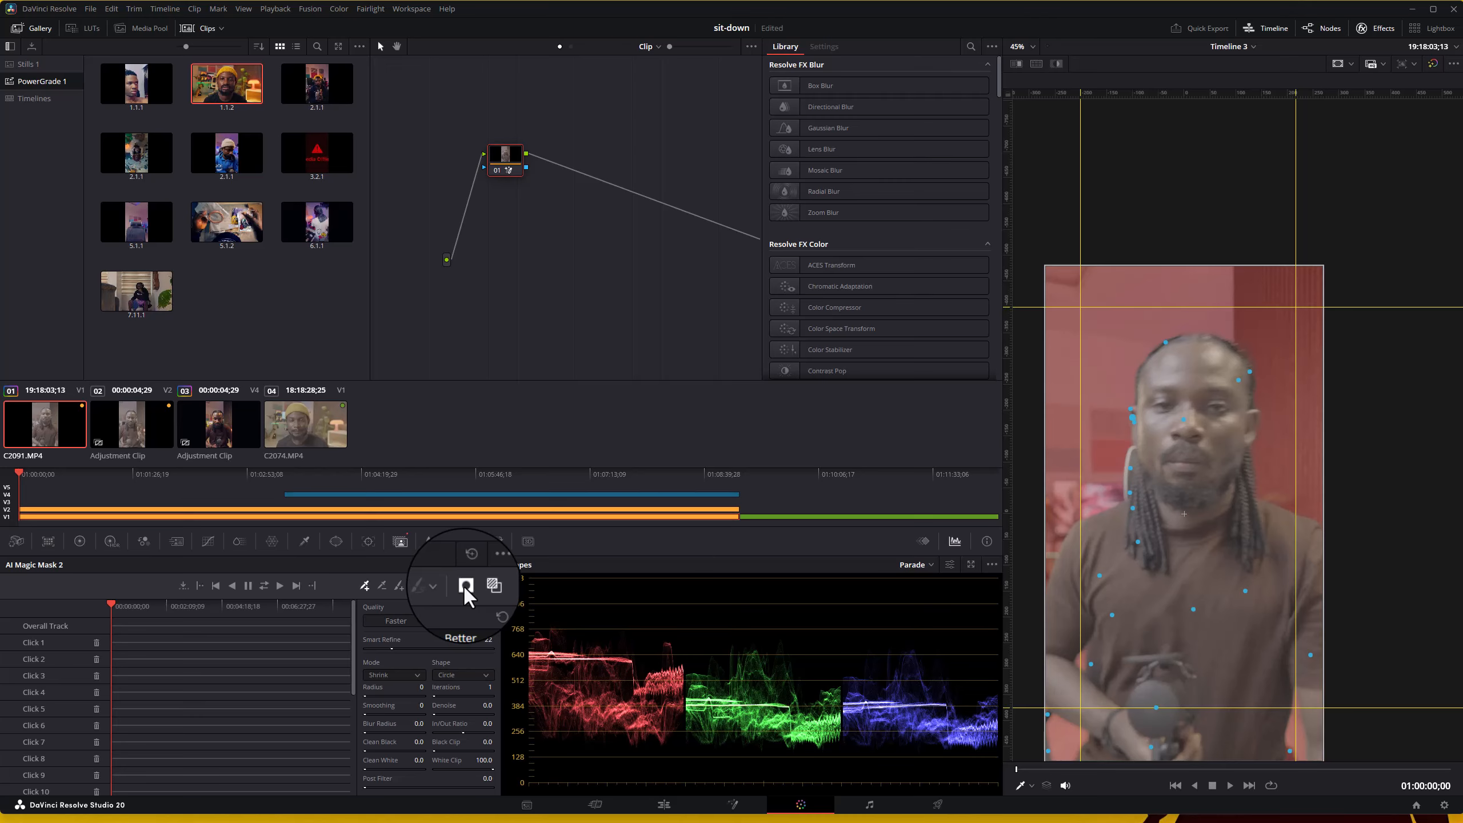
click(464, 585)
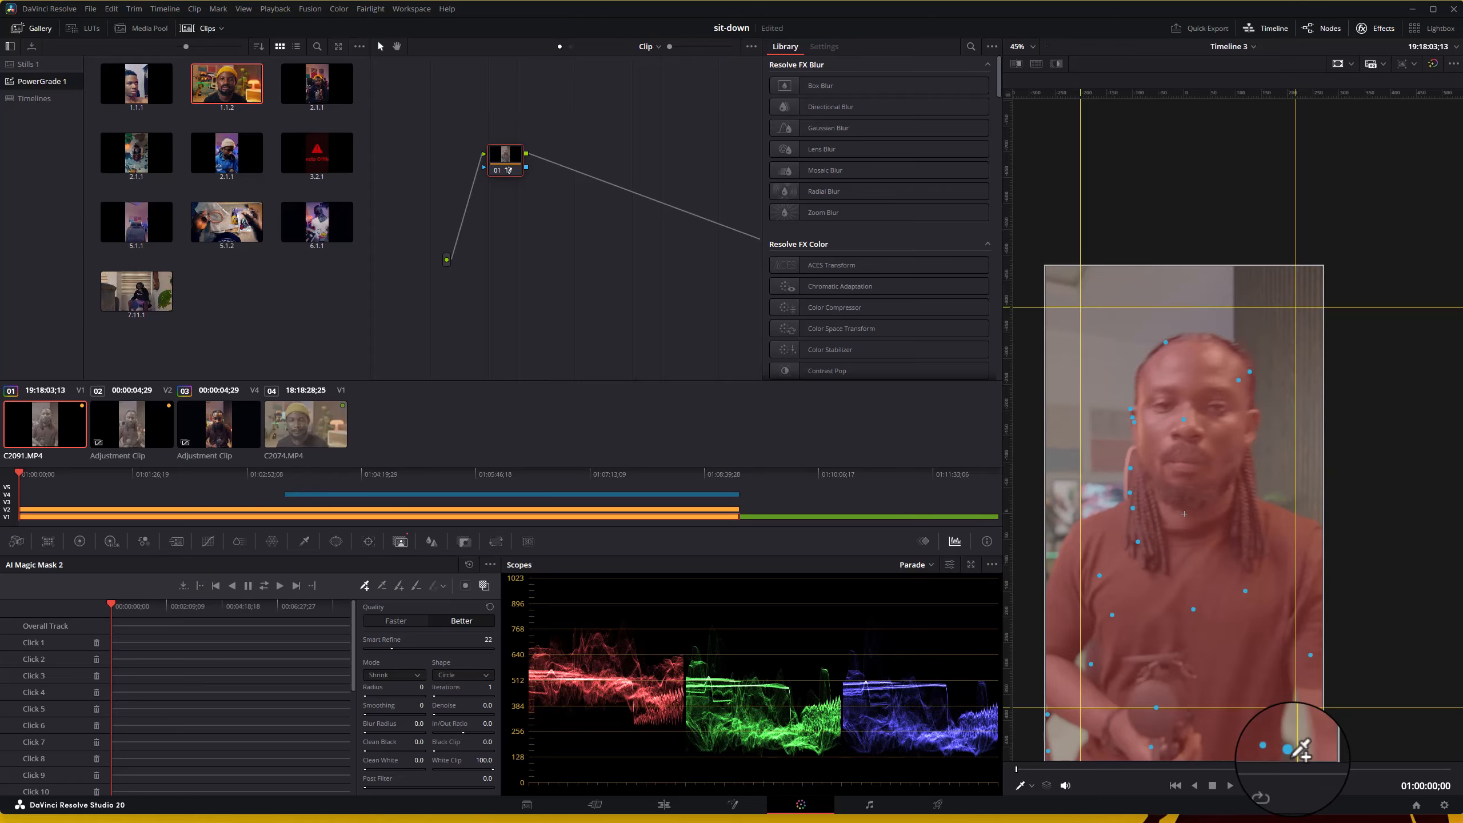
scroll(1205, 480, up, 2)
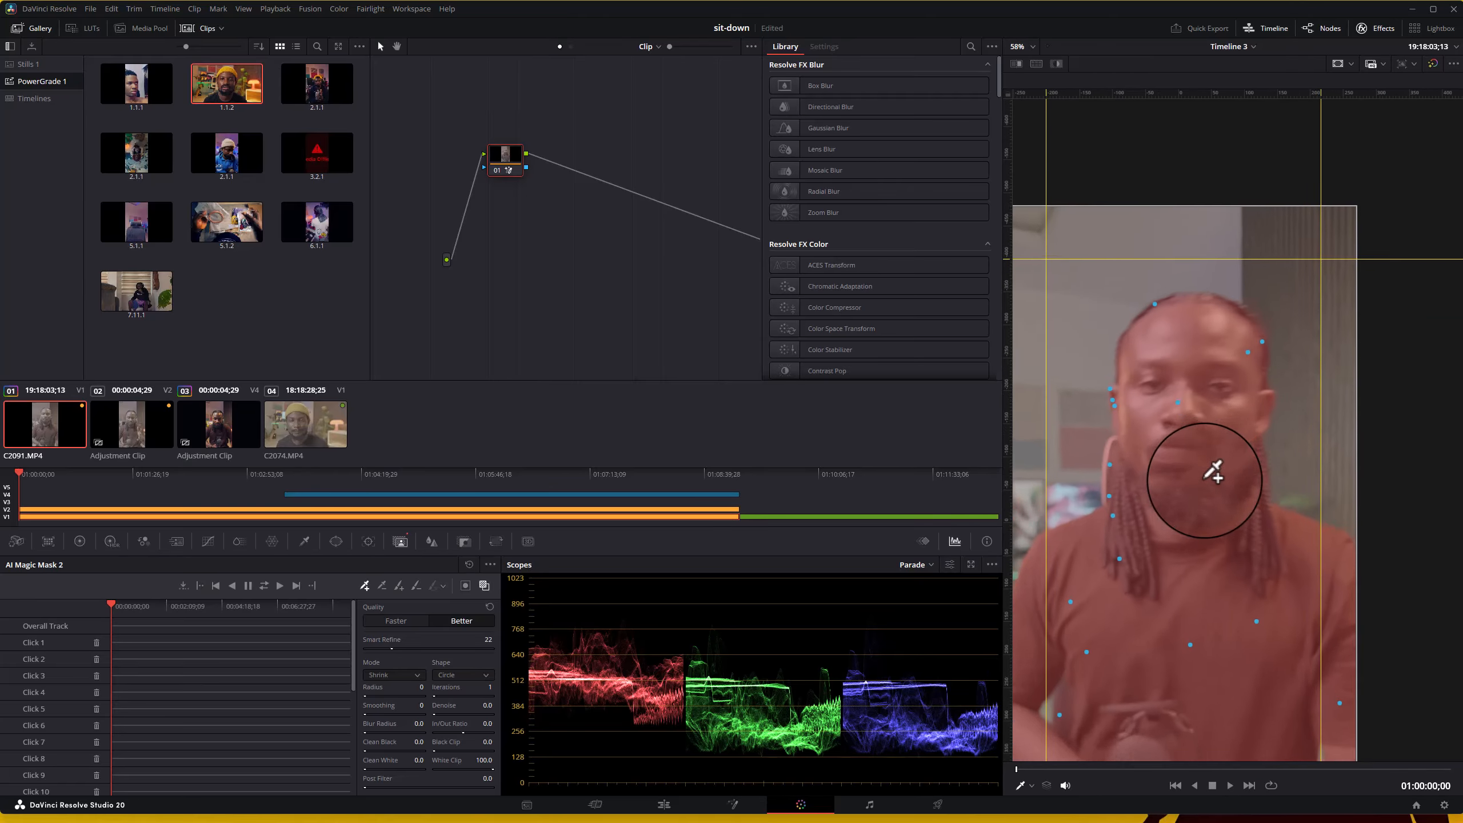
scroll(1214, 473, down, 2)
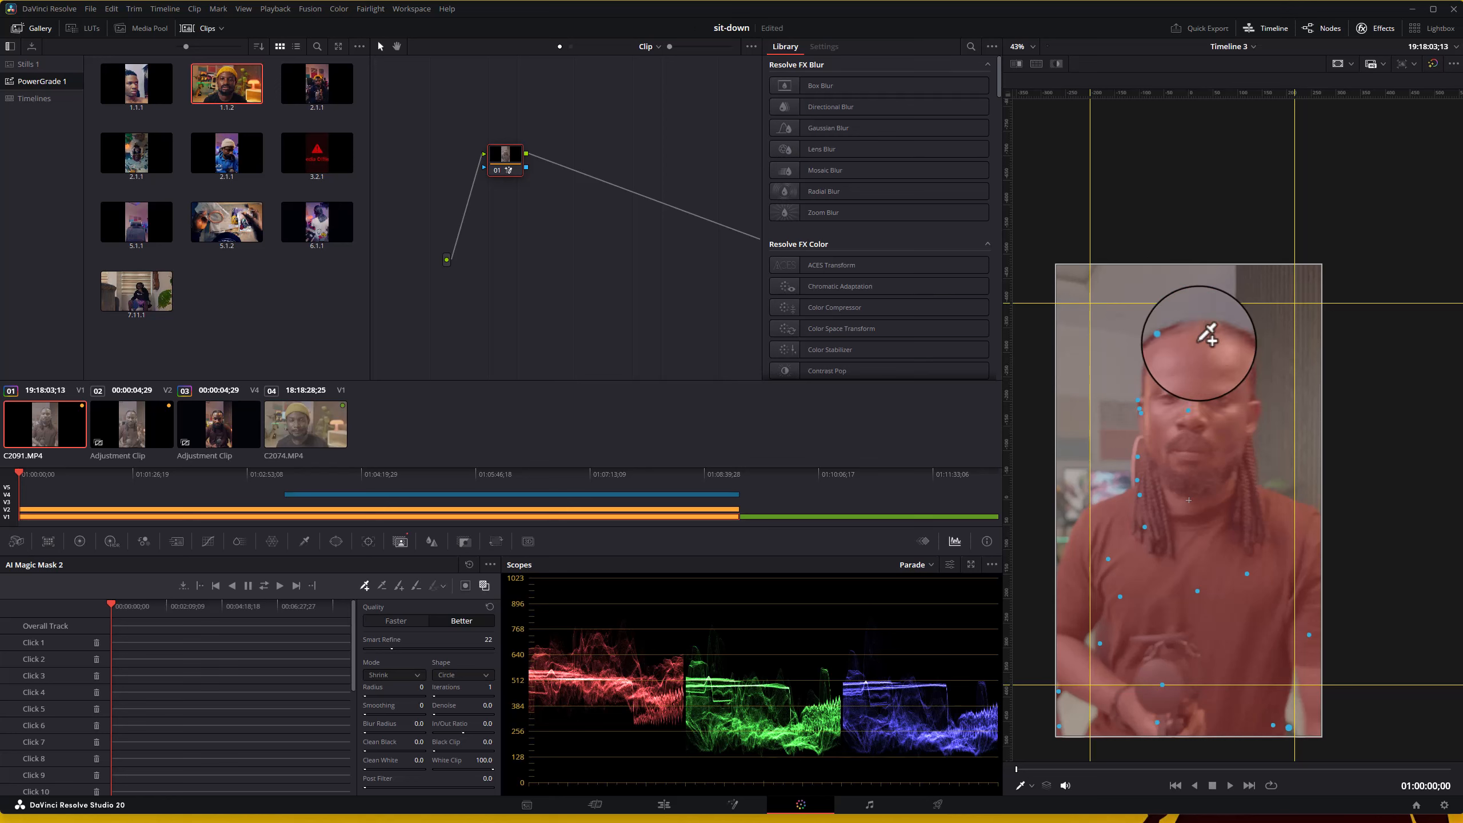
click(1234, 339)
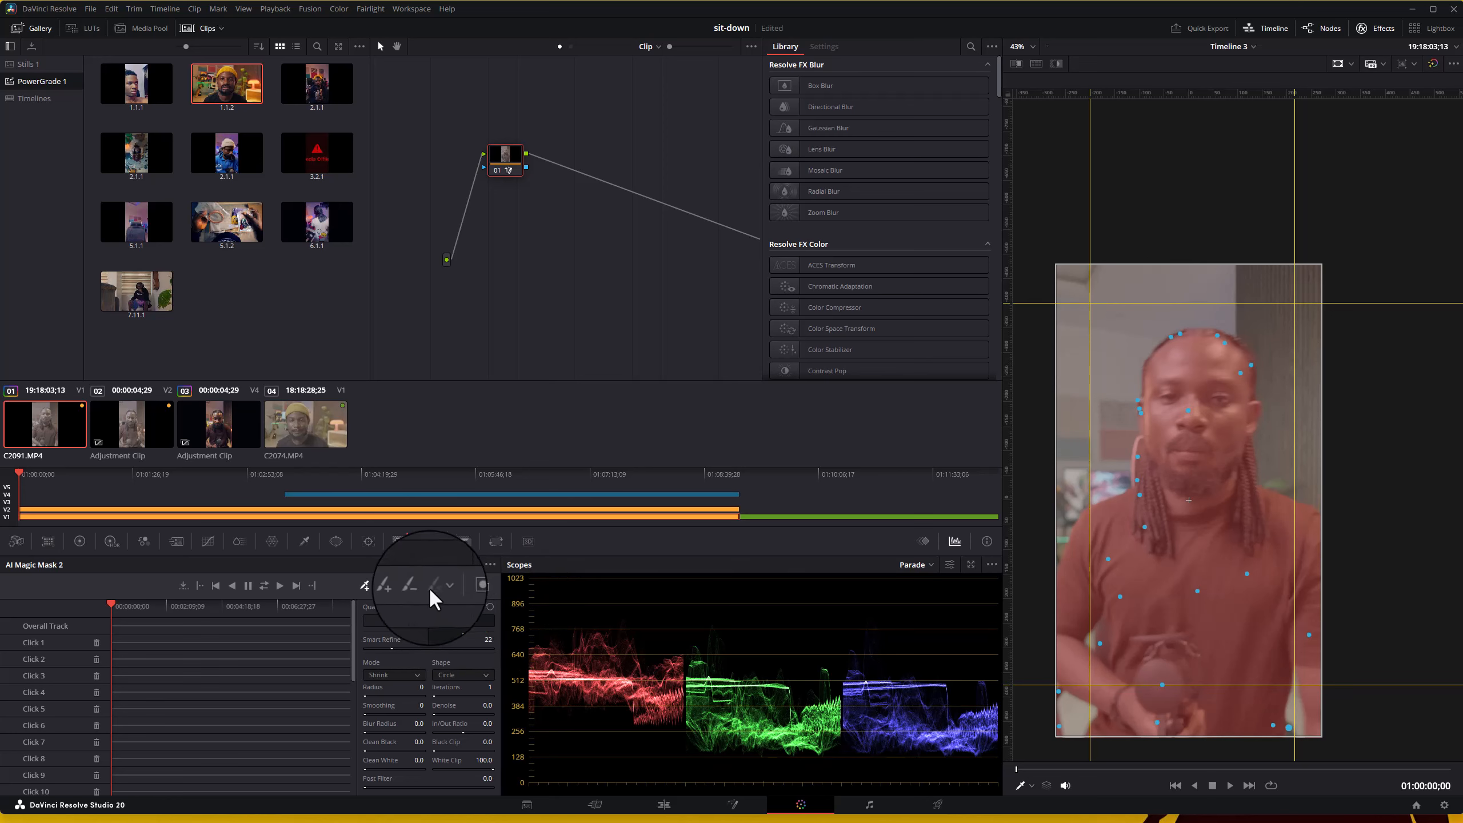
- Try the mask's stroke tools over the man's head and dreadlocks and adjust the brush size
click(397, 583)
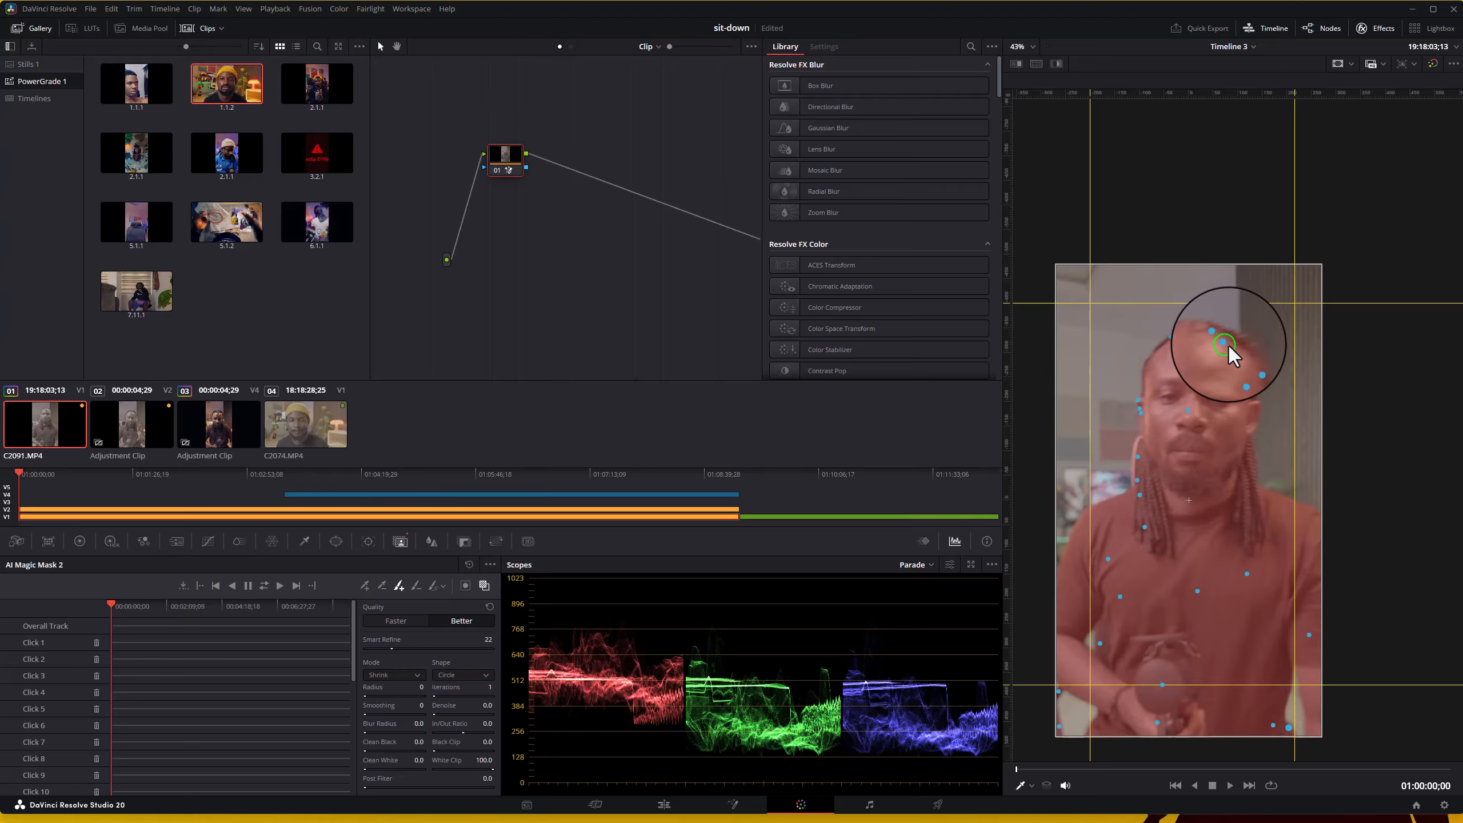
scroll(1232, 352, up, 5)
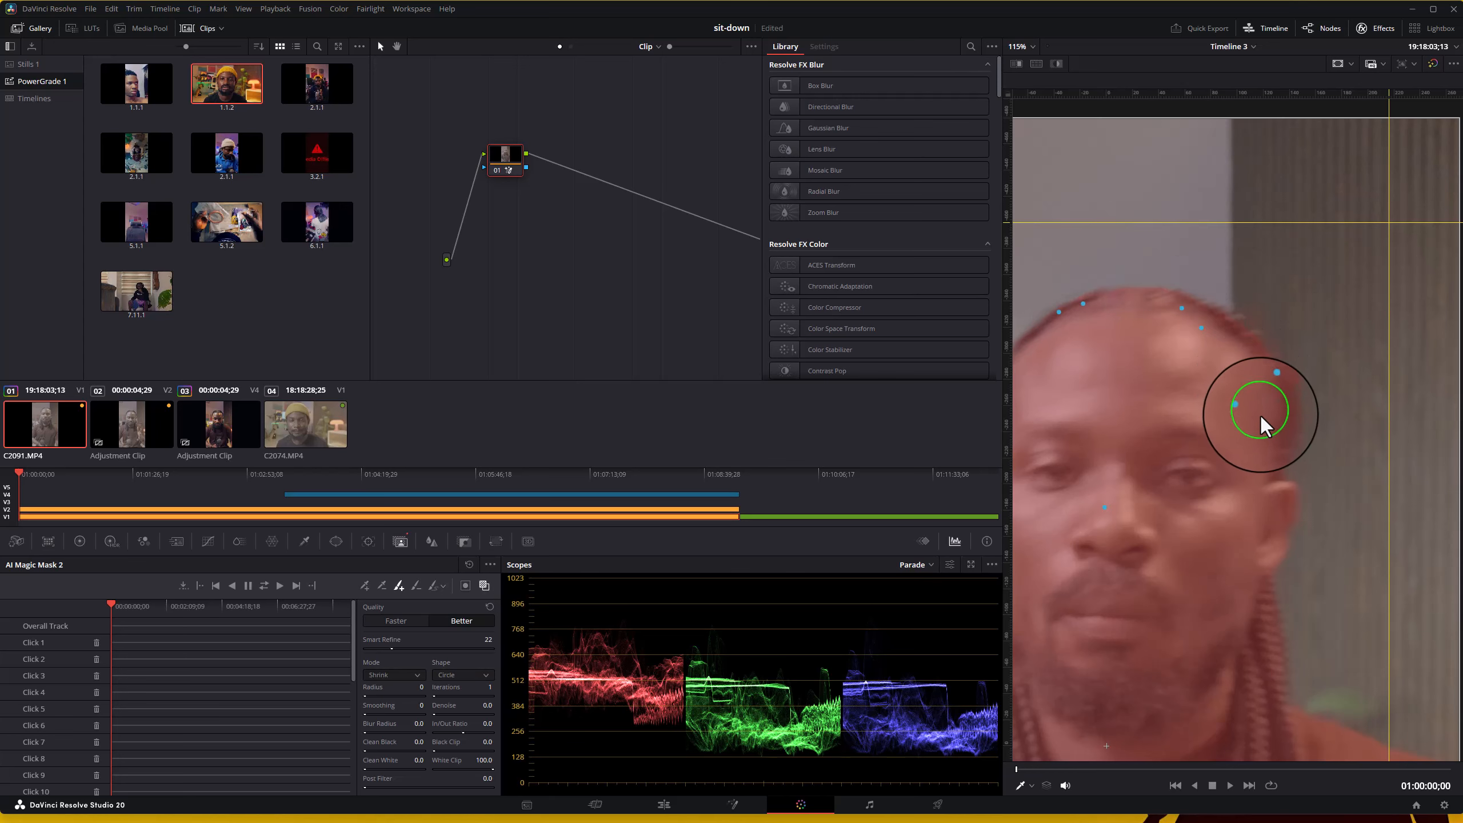
scroll(1158, 562, down, 4)
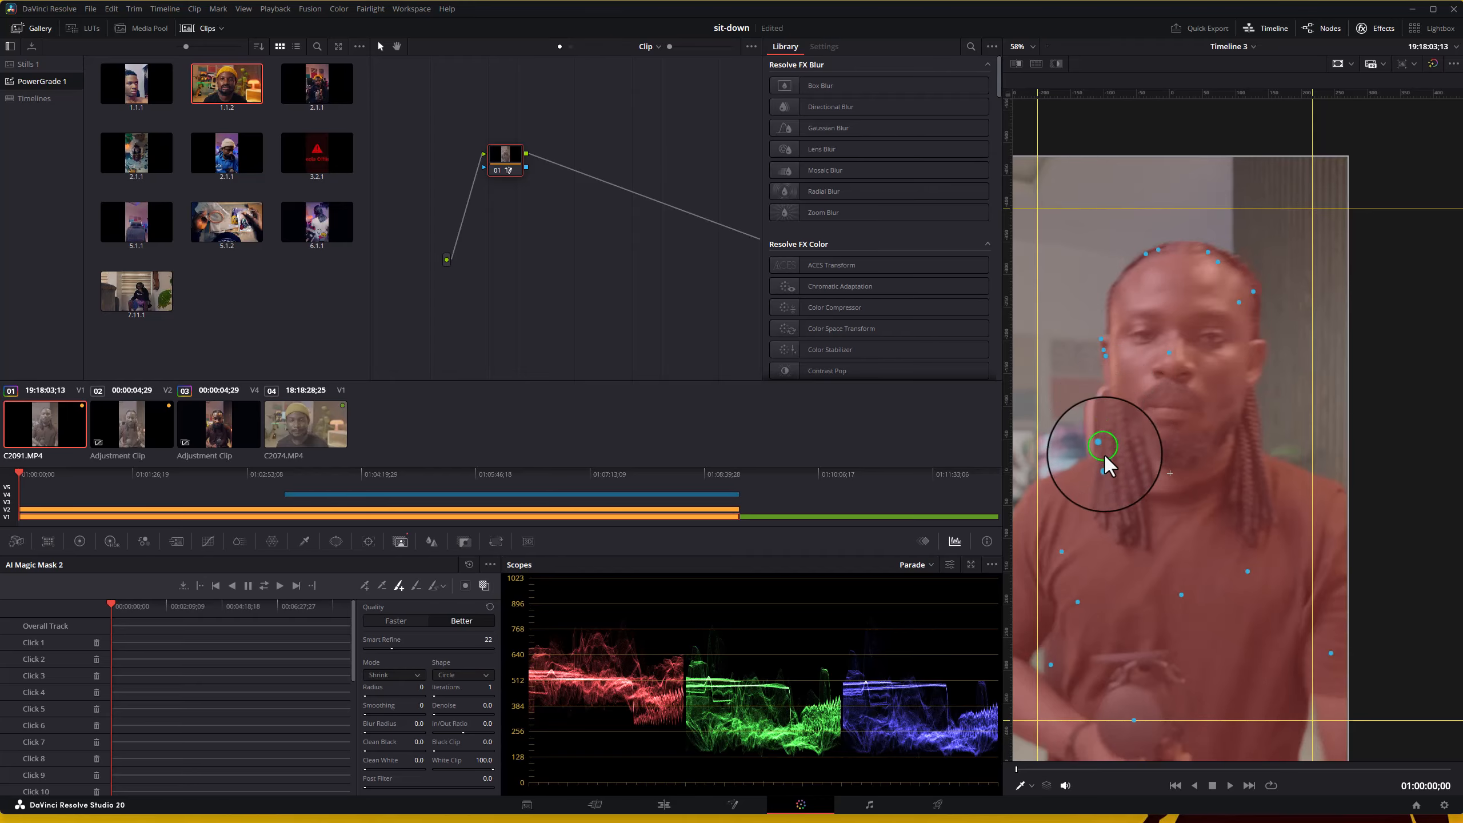
right_click(1133, 493)
click(1176, 424)
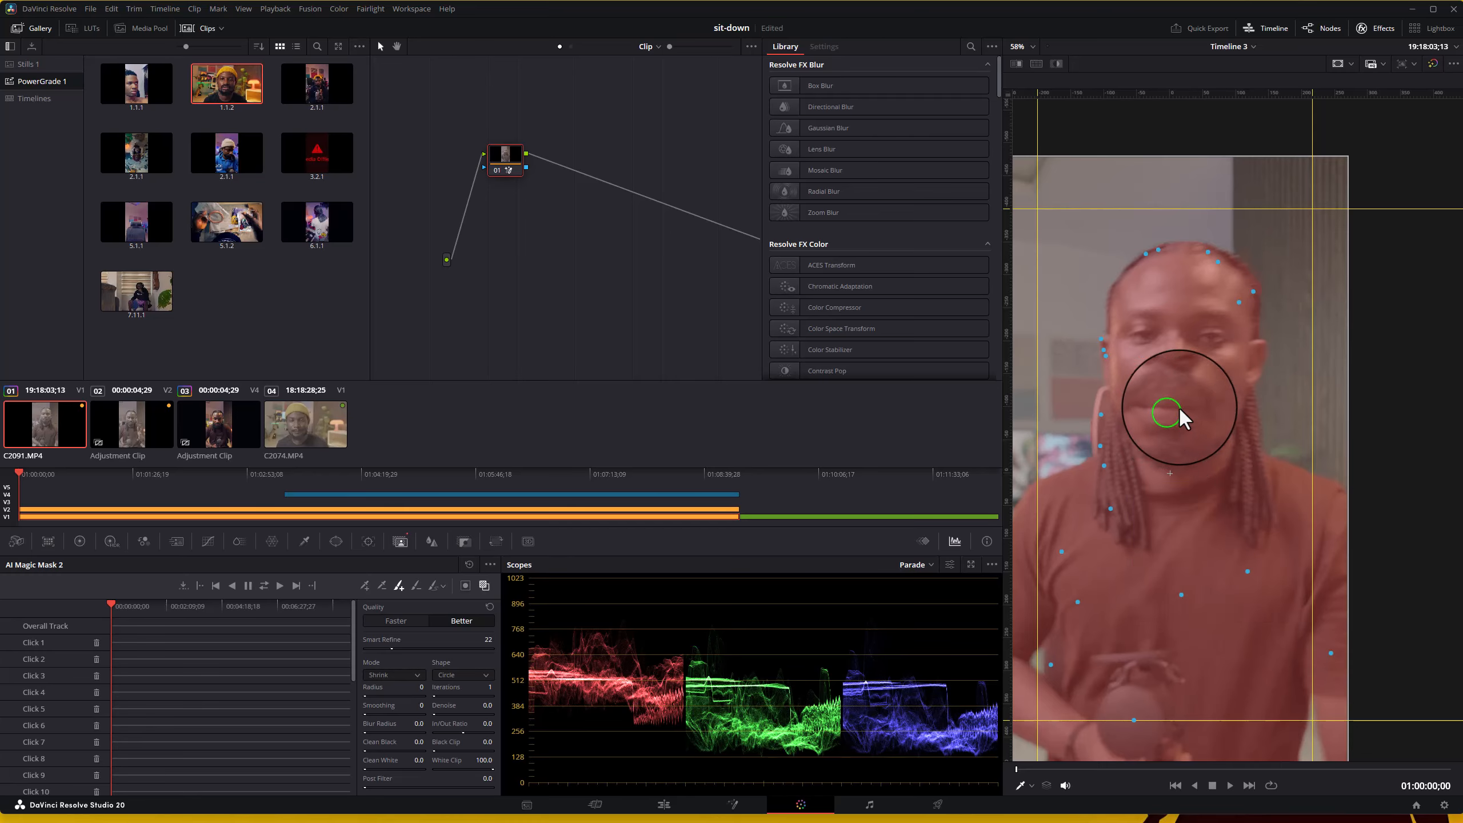
drag(1201, 405, 1208, 386)
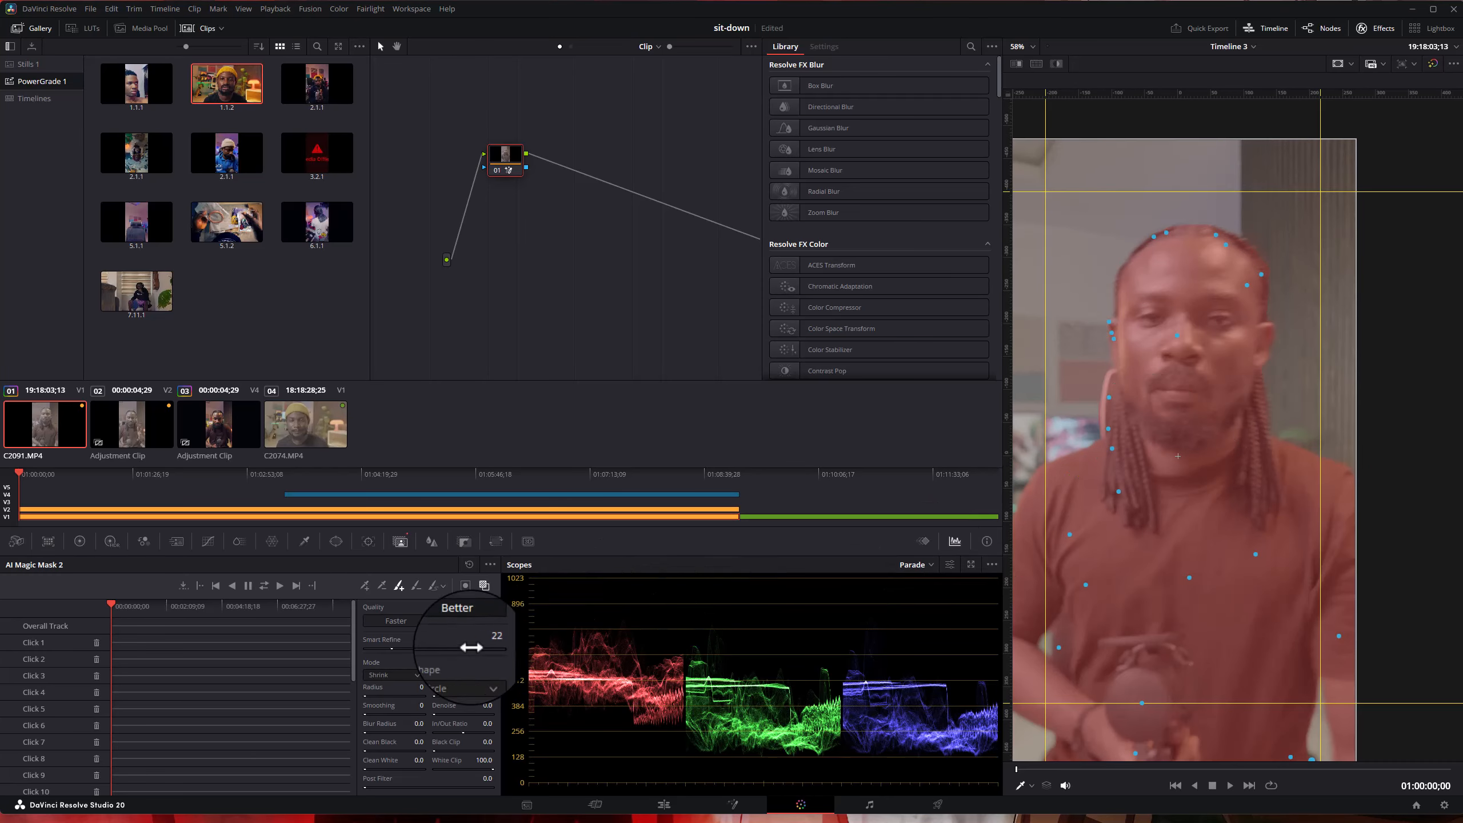
click(443, 587)
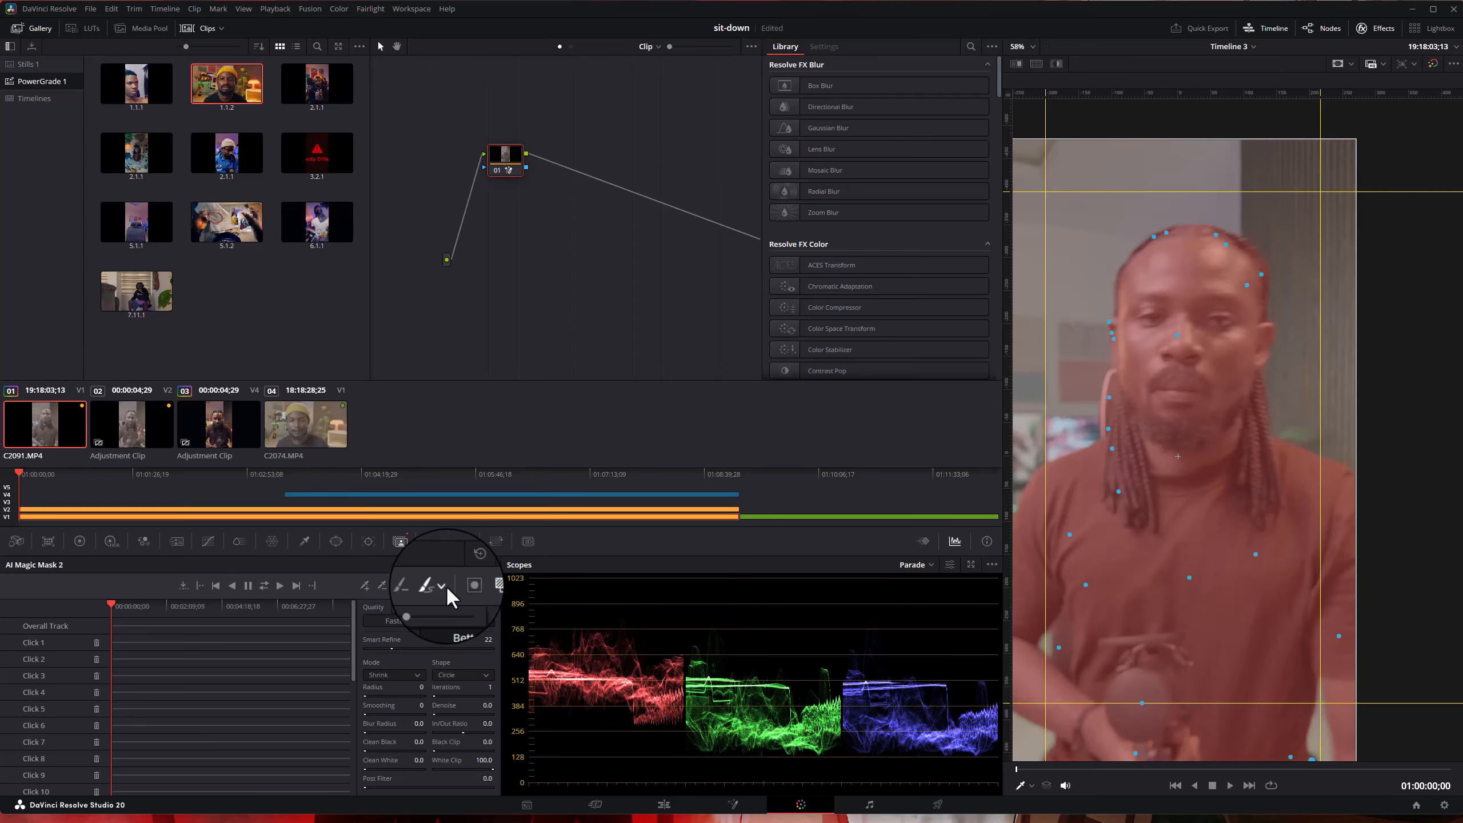
mouse_move(420, 607)
mouse_down()
mouse_move(450, 601)
mouse_move(427, 604)
mouse_up()
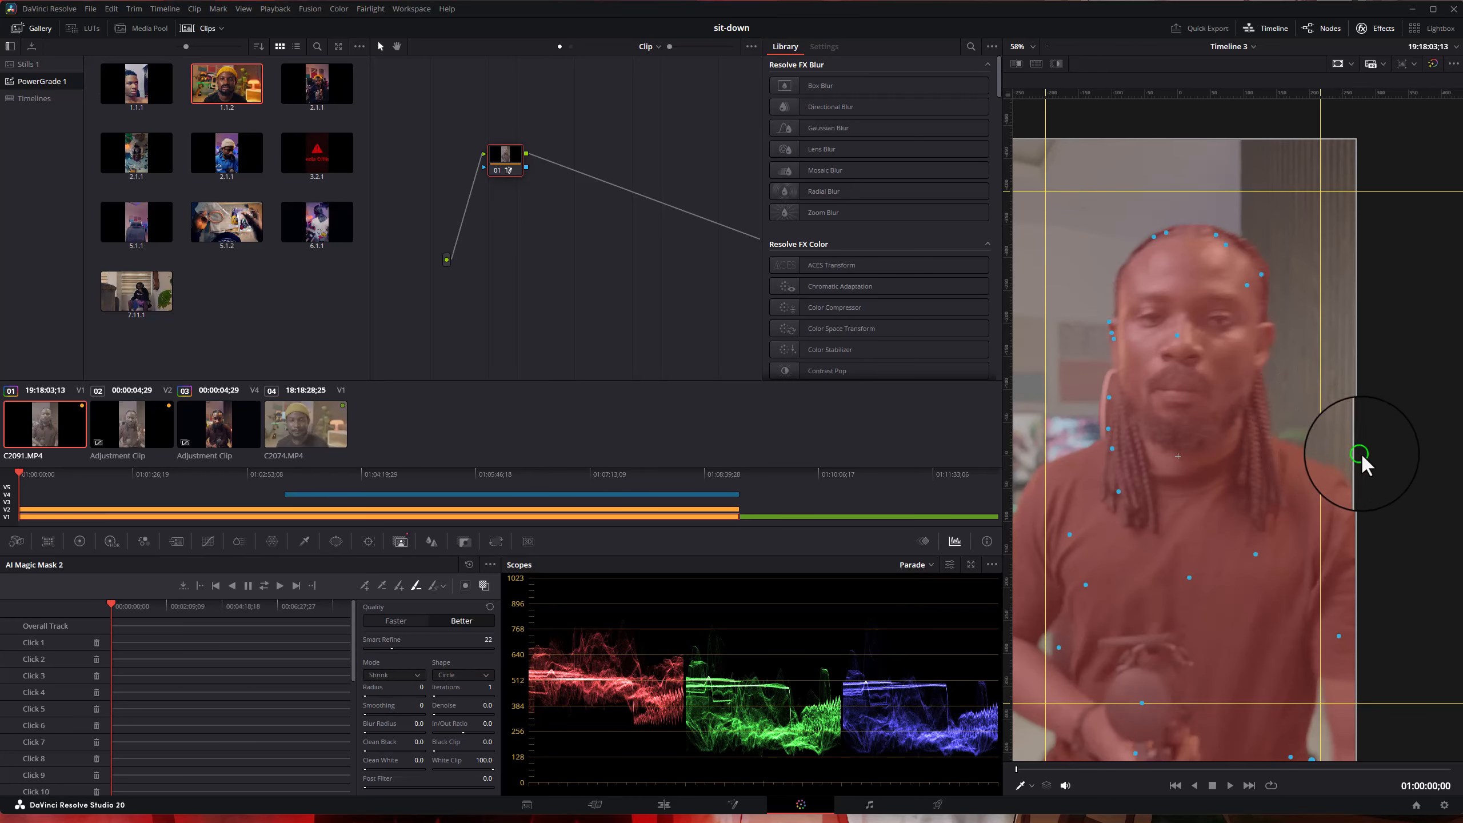
scroll(1272, 620, down, 1)
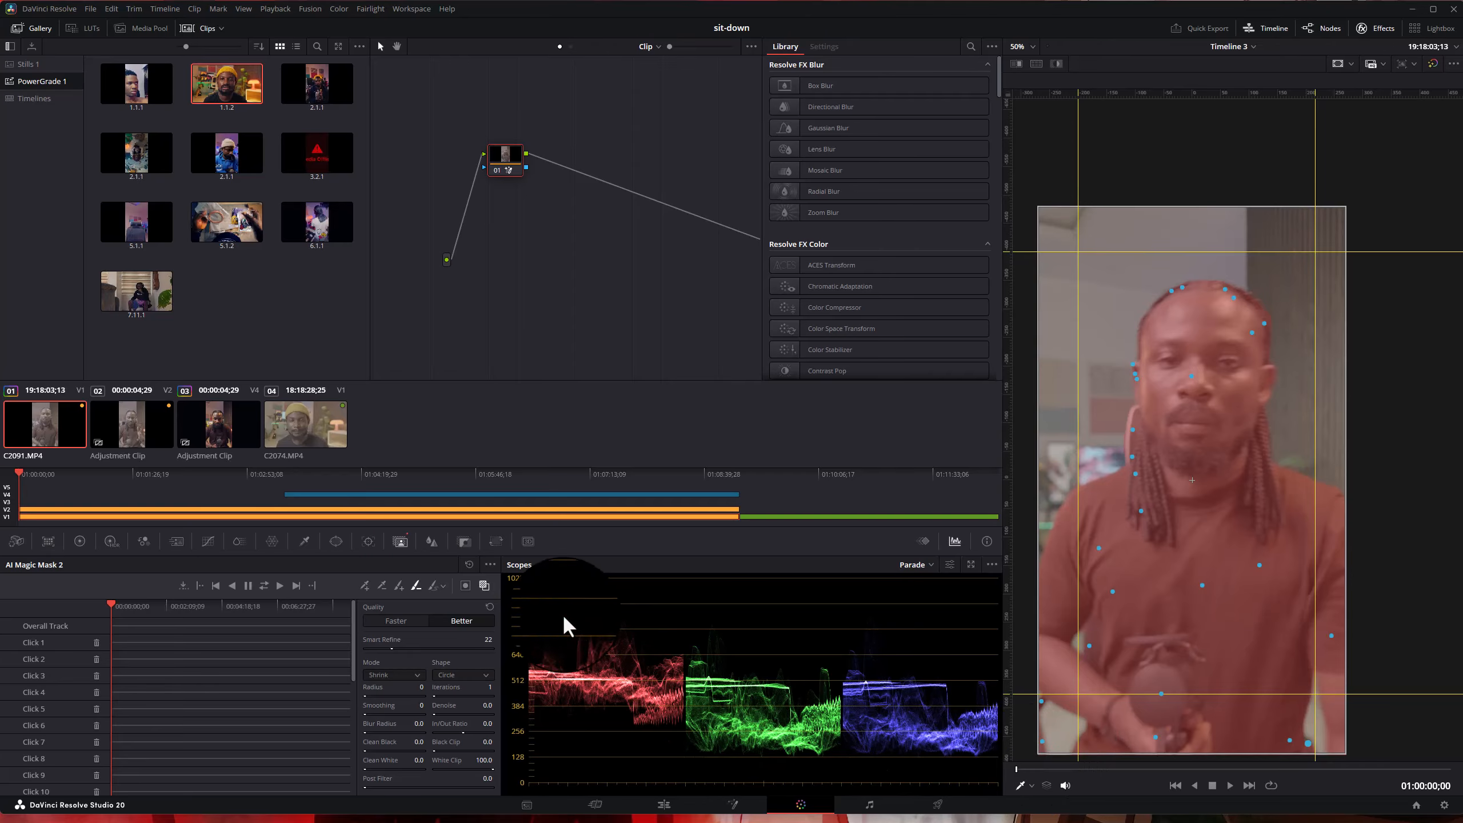
- Compare the inverted and normal mask, scrub through C2091.MP4 to examine its coverage, and return to the clip's start
click(464, 585)
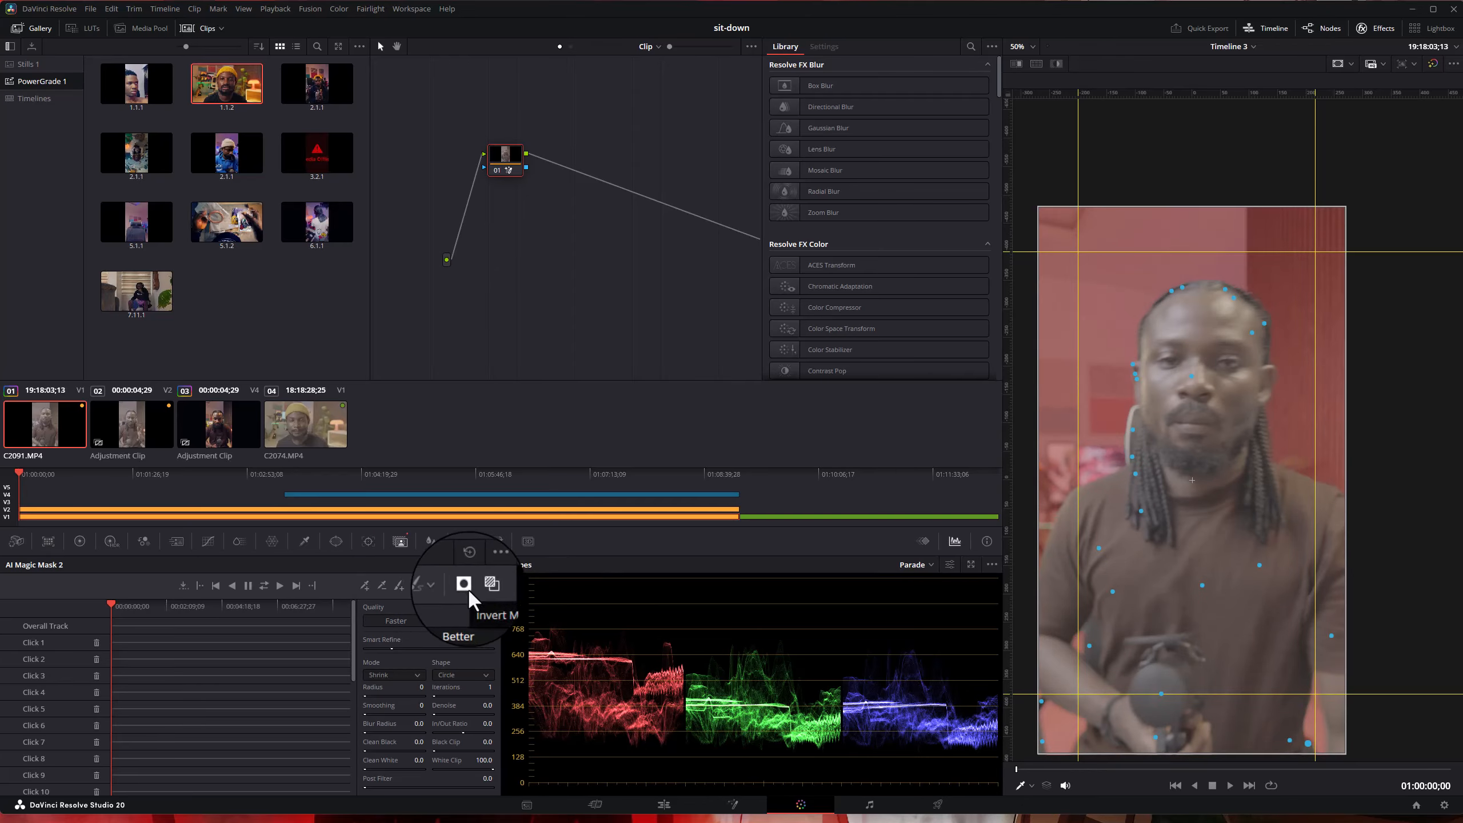
click(468, 588)
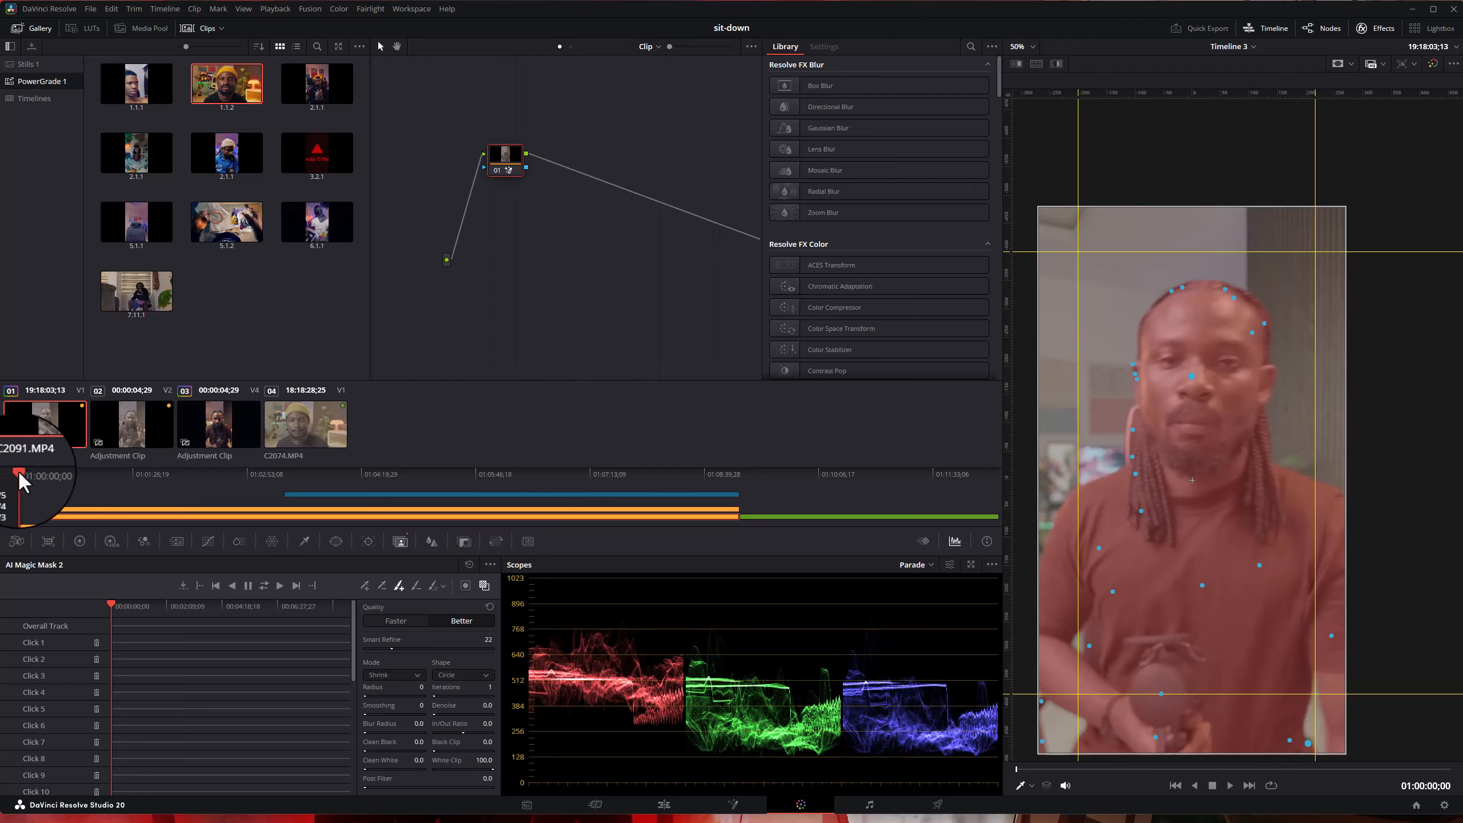
drag(20, 473, 140, 510)
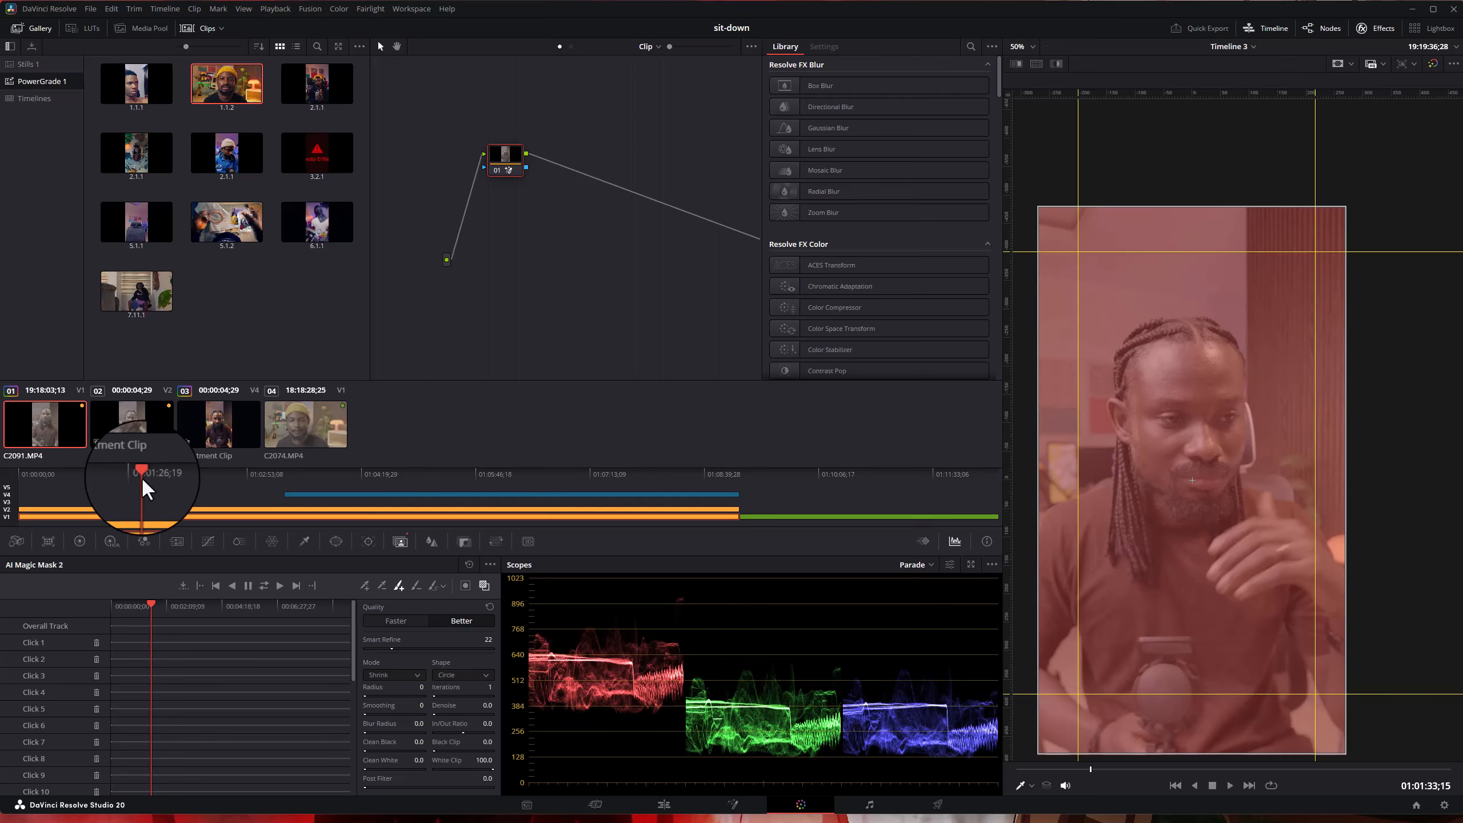
drag(141, 474, 180, 494)
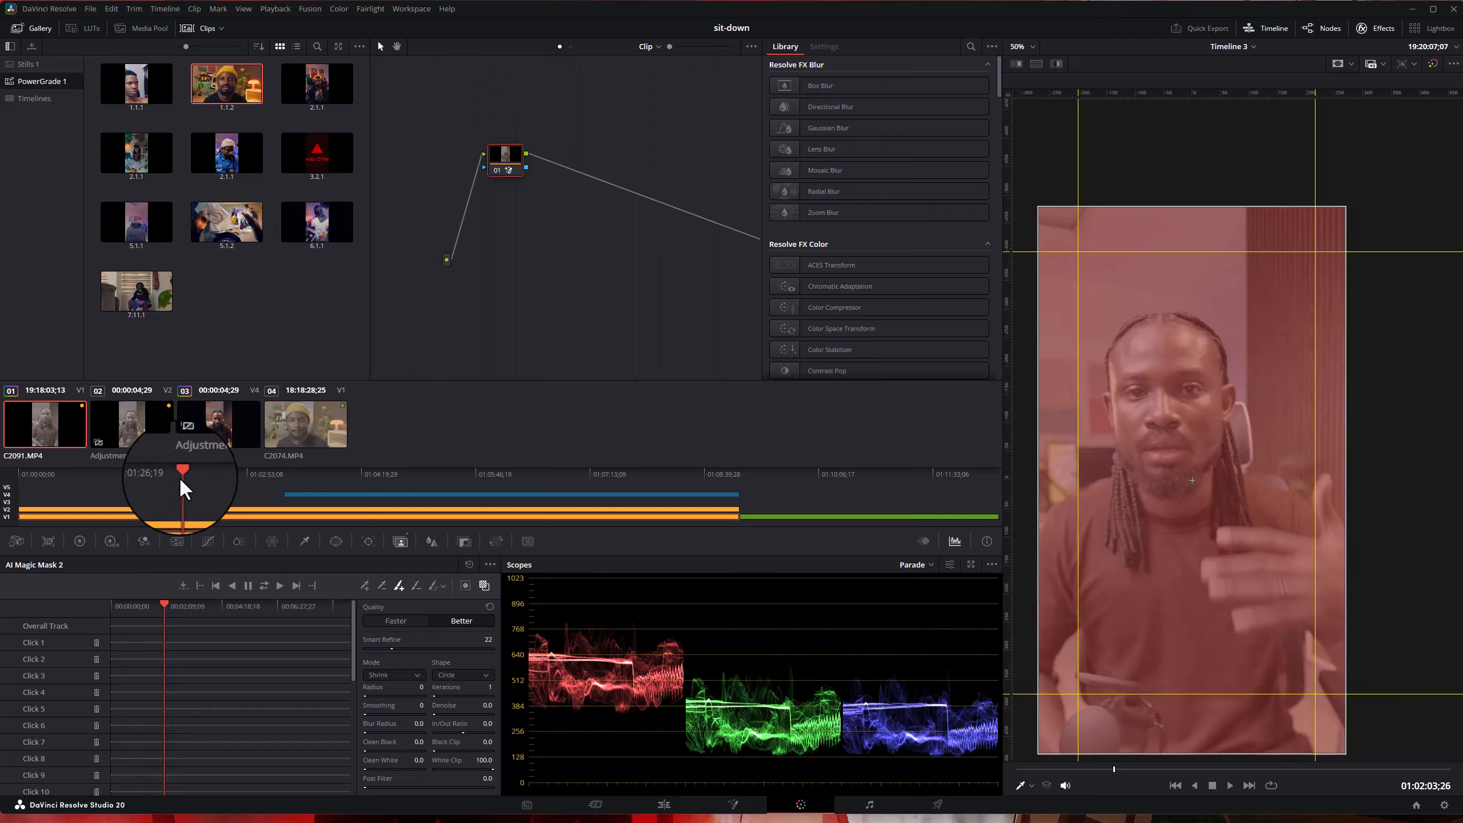
click(79, 511)
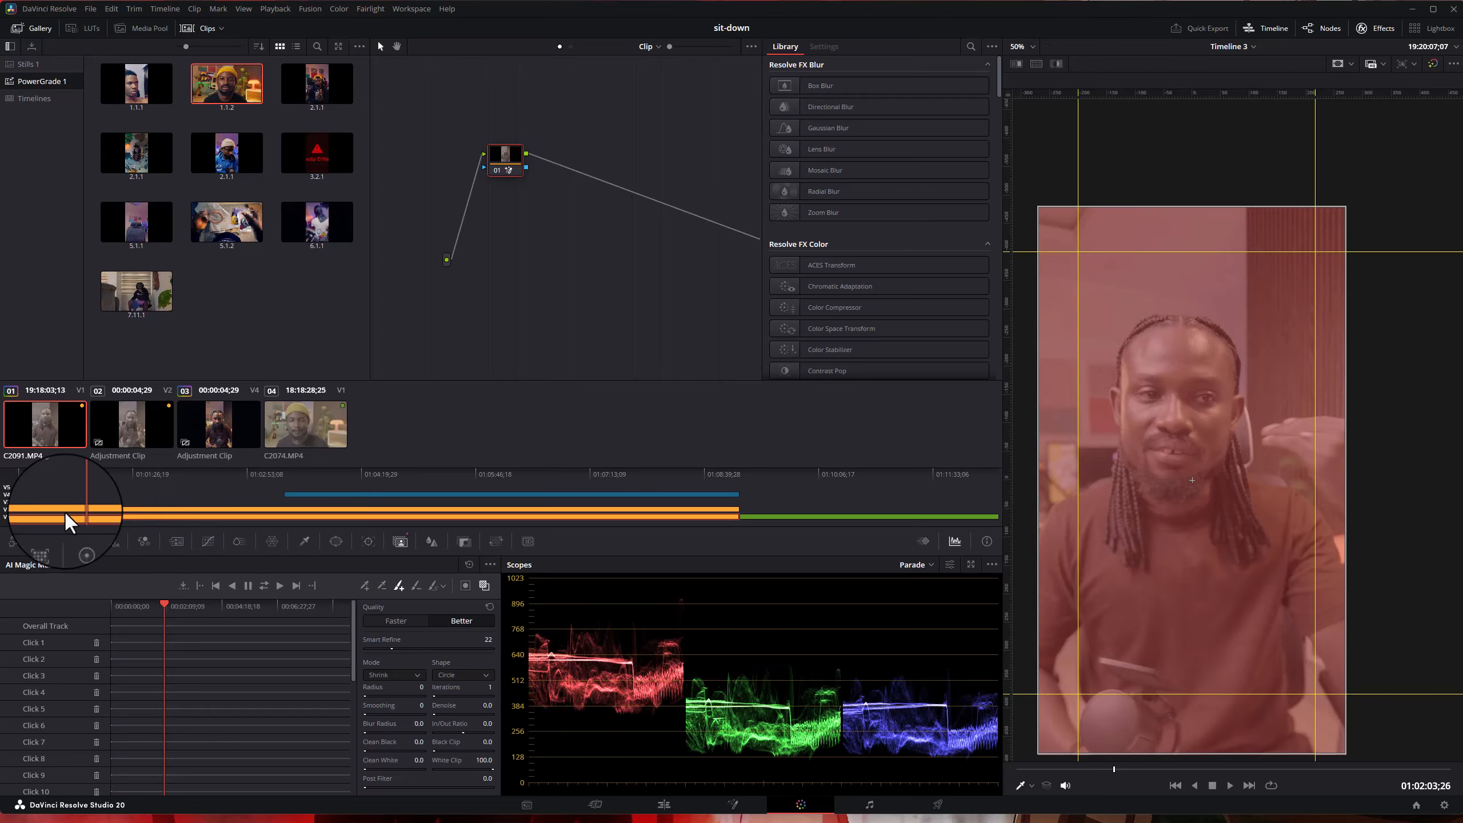
drag(65, 511, 0, 511)
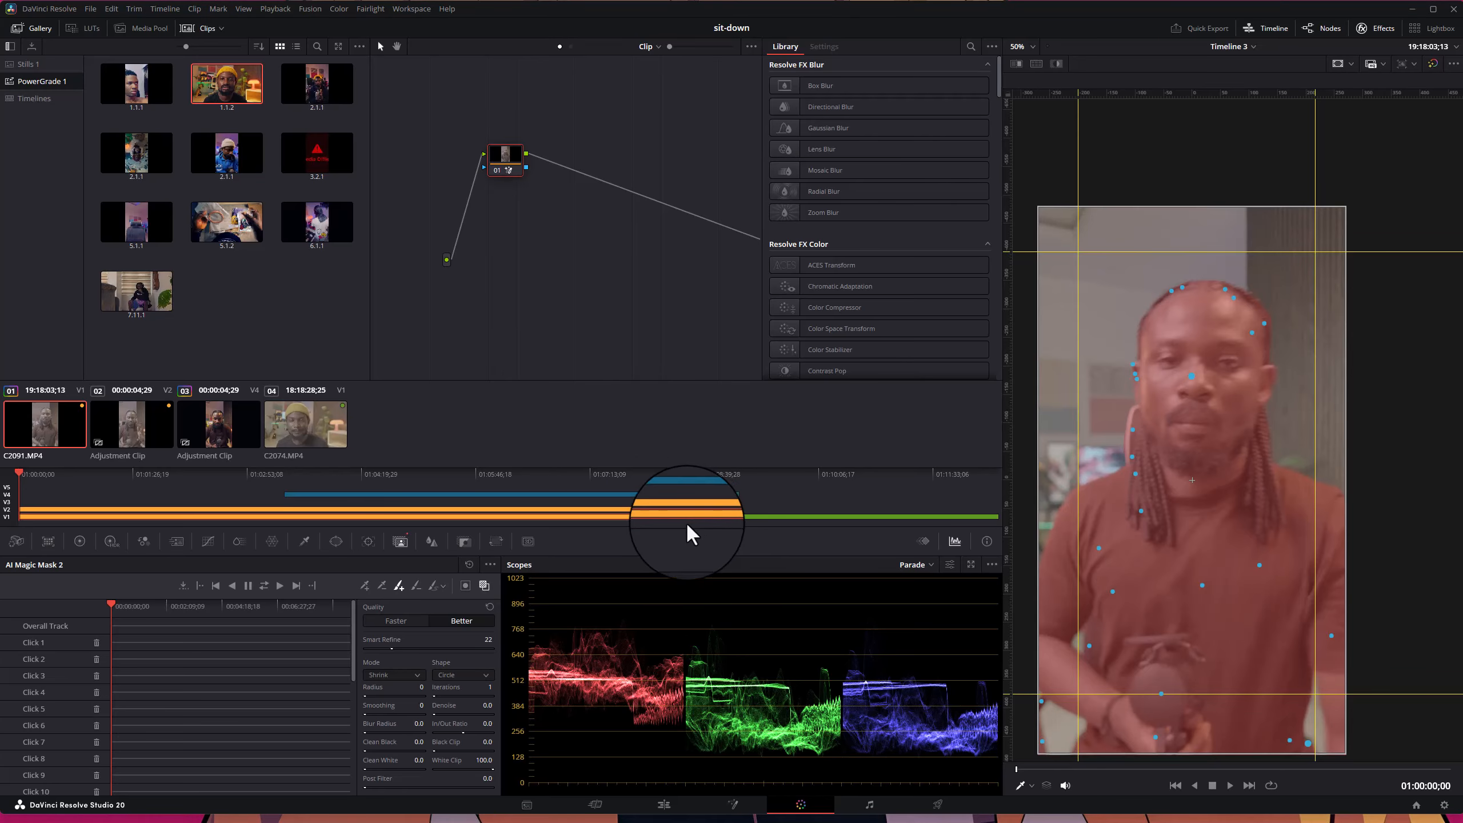
- On the Edit page, shorten C2091.MP4 to a brief segment and delete the gap before C2074.MP4
click(664, 810)
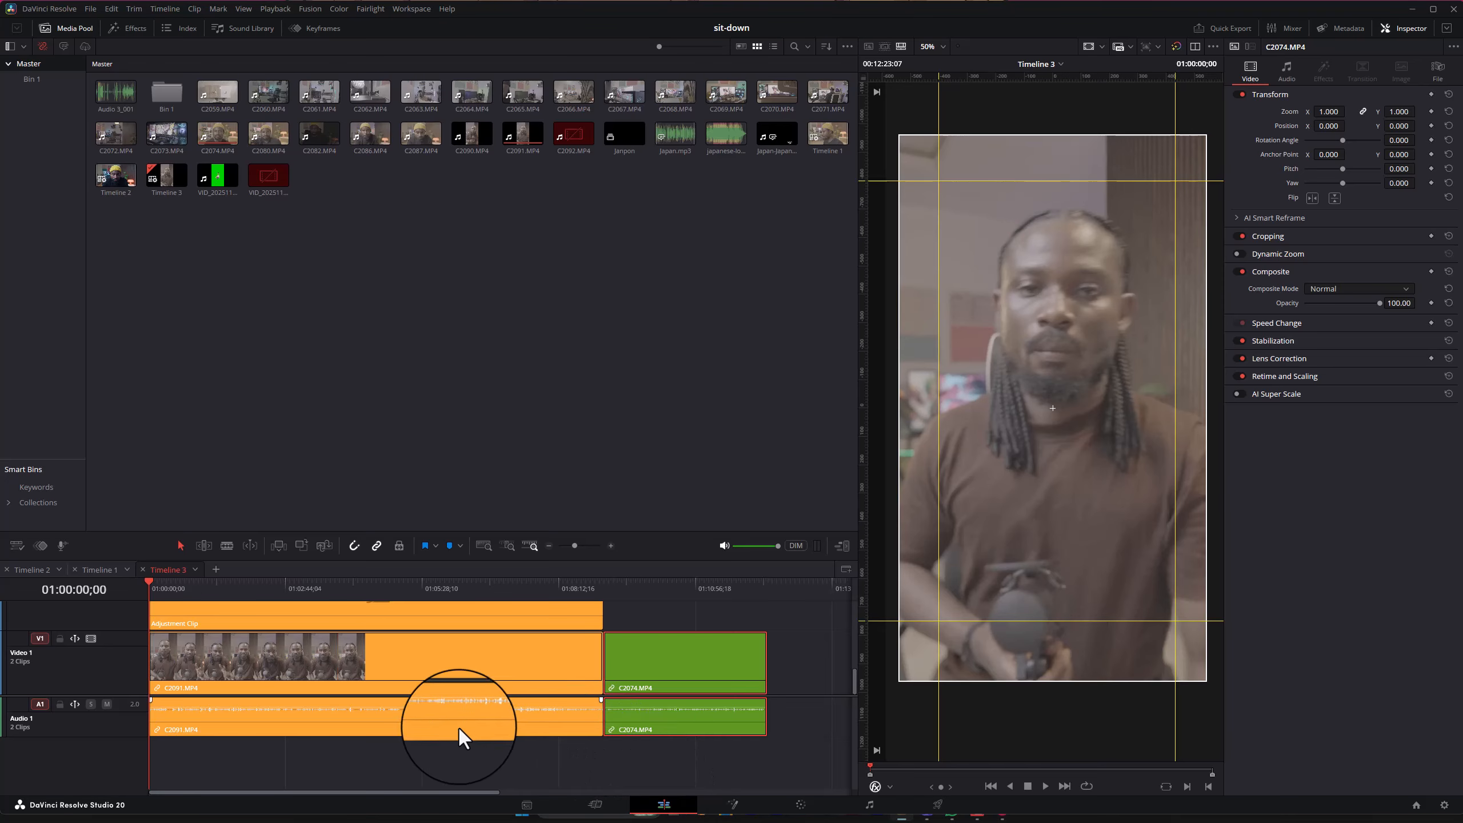
drag(596, 659, 182, 674)
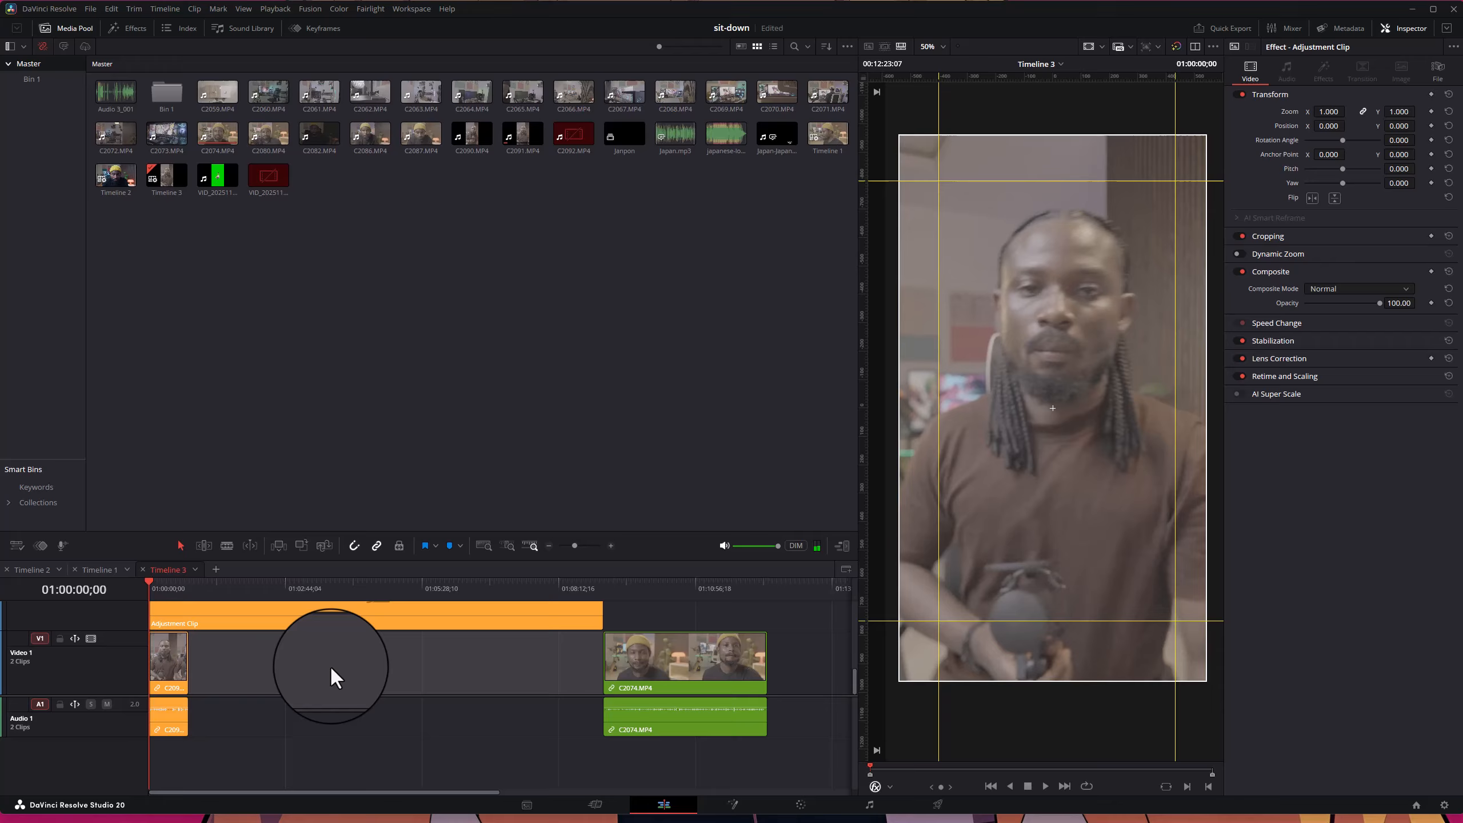
click(455, 667)
key(Delete)
click(173, 660)
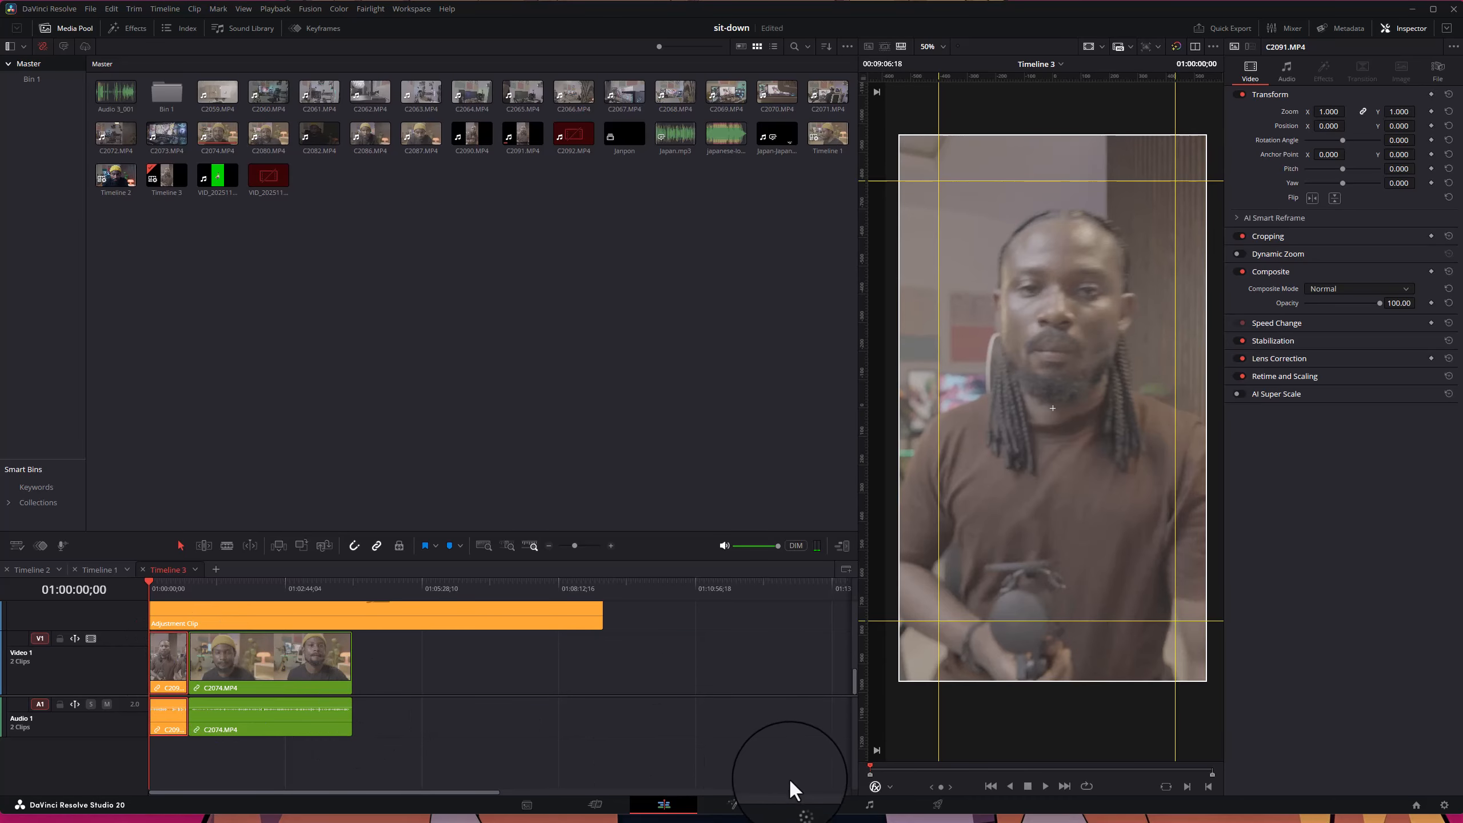
- Return to the Color page, track the Magic Mask forward on C2091.MP4 and stop the tracking partway
click(801, 805)
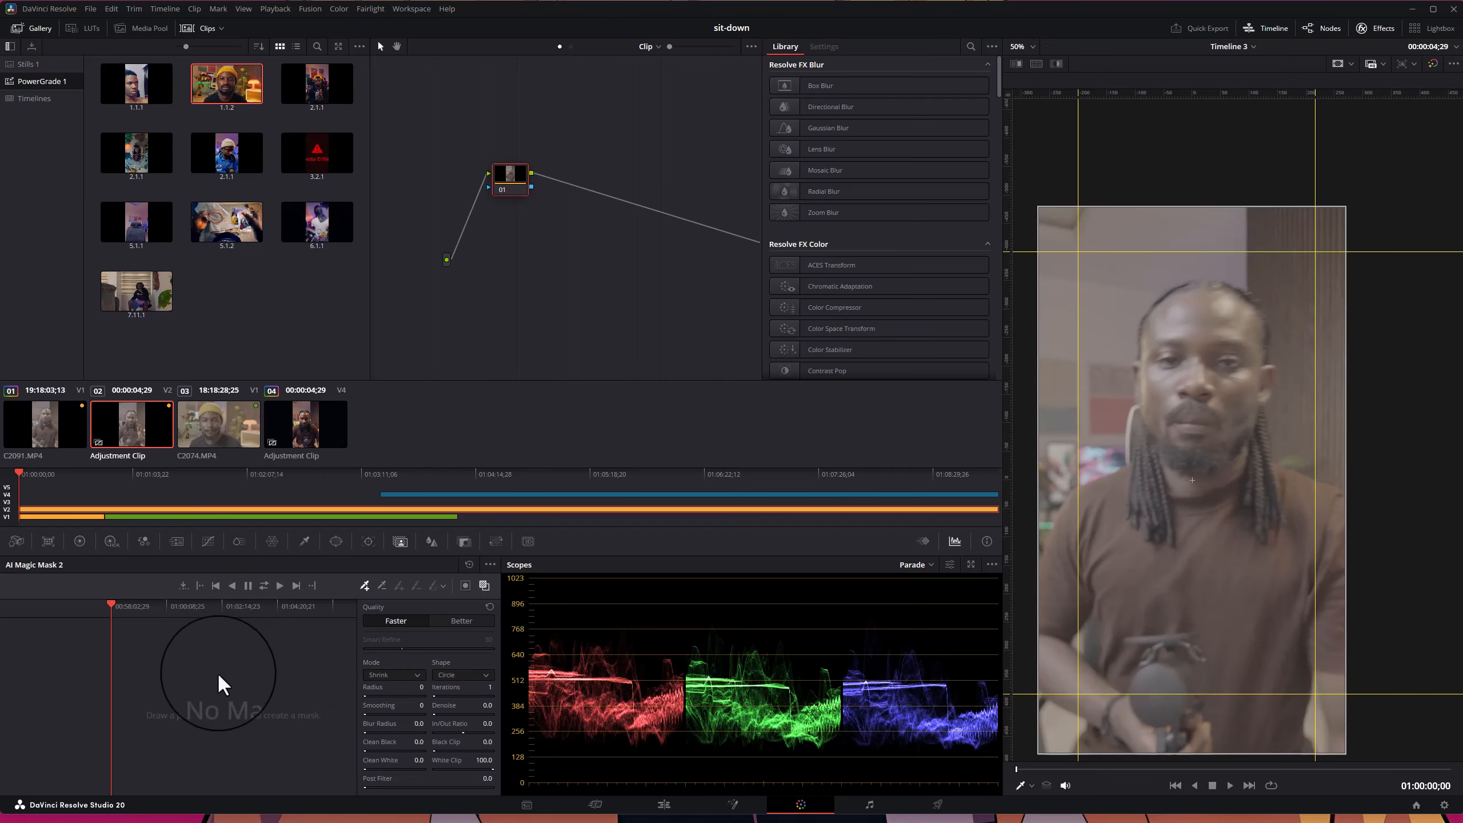
click(58, 429)
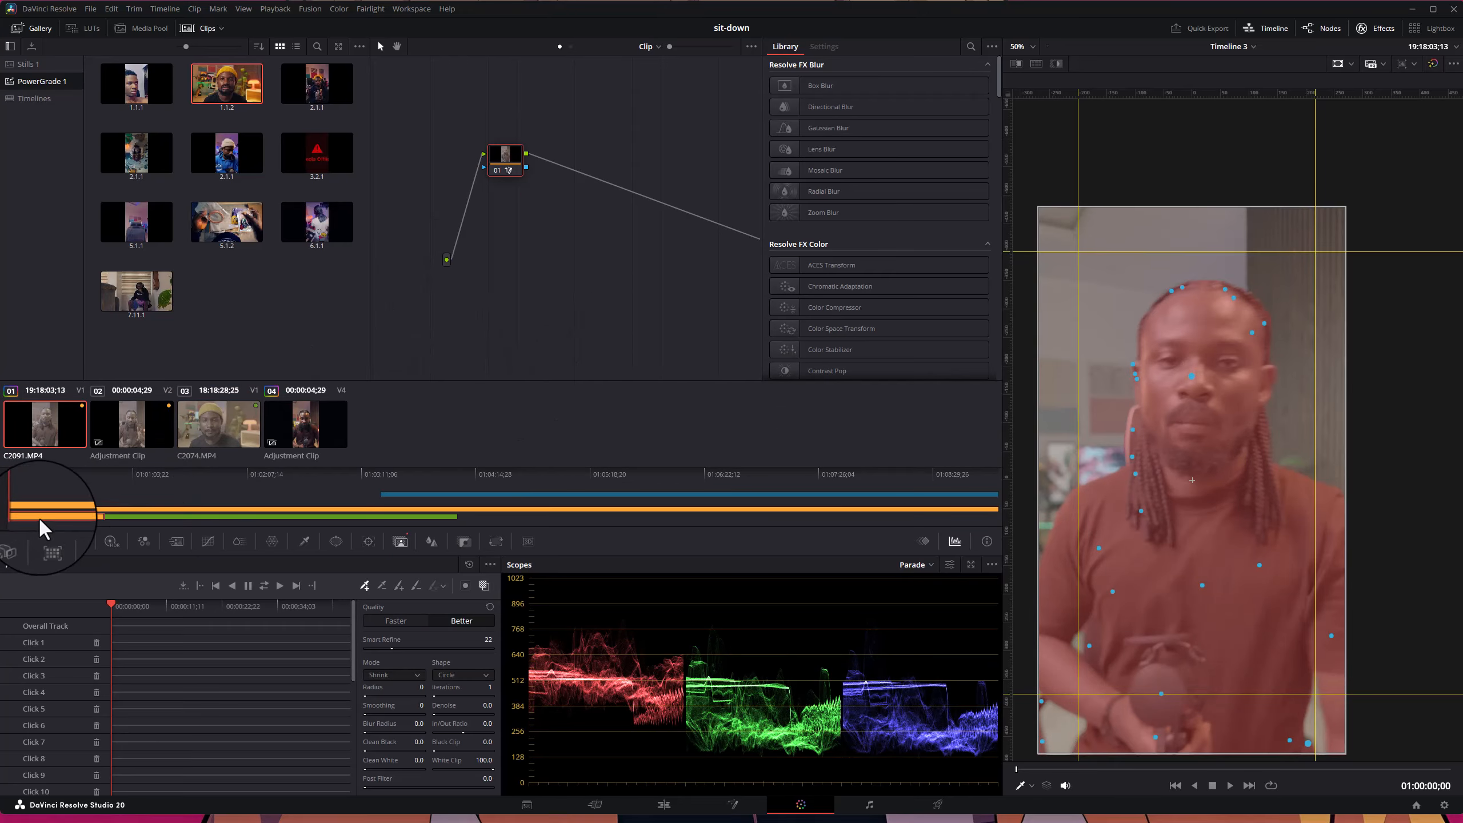
click(277, 586)
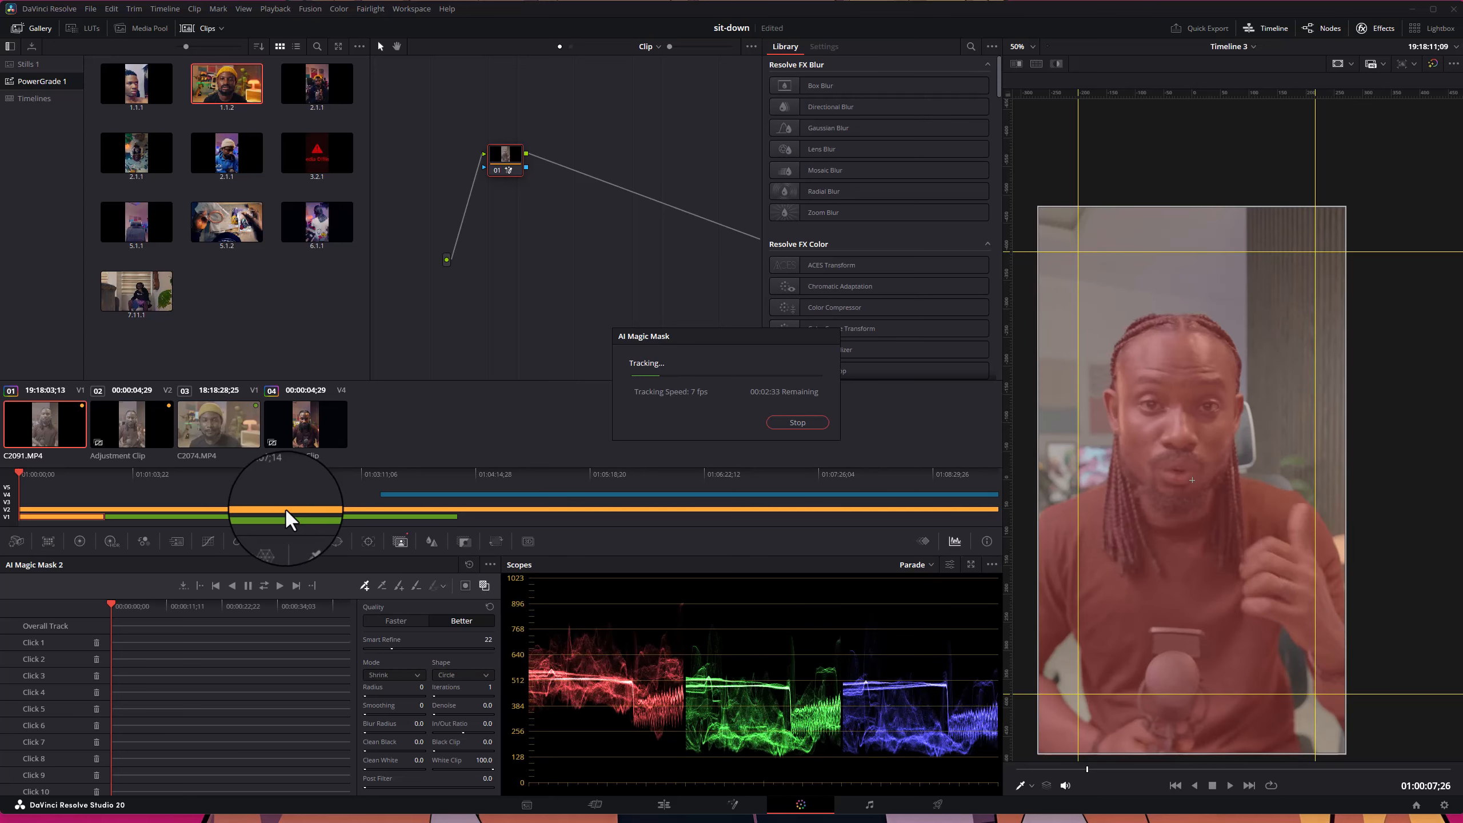
click(794, 414)
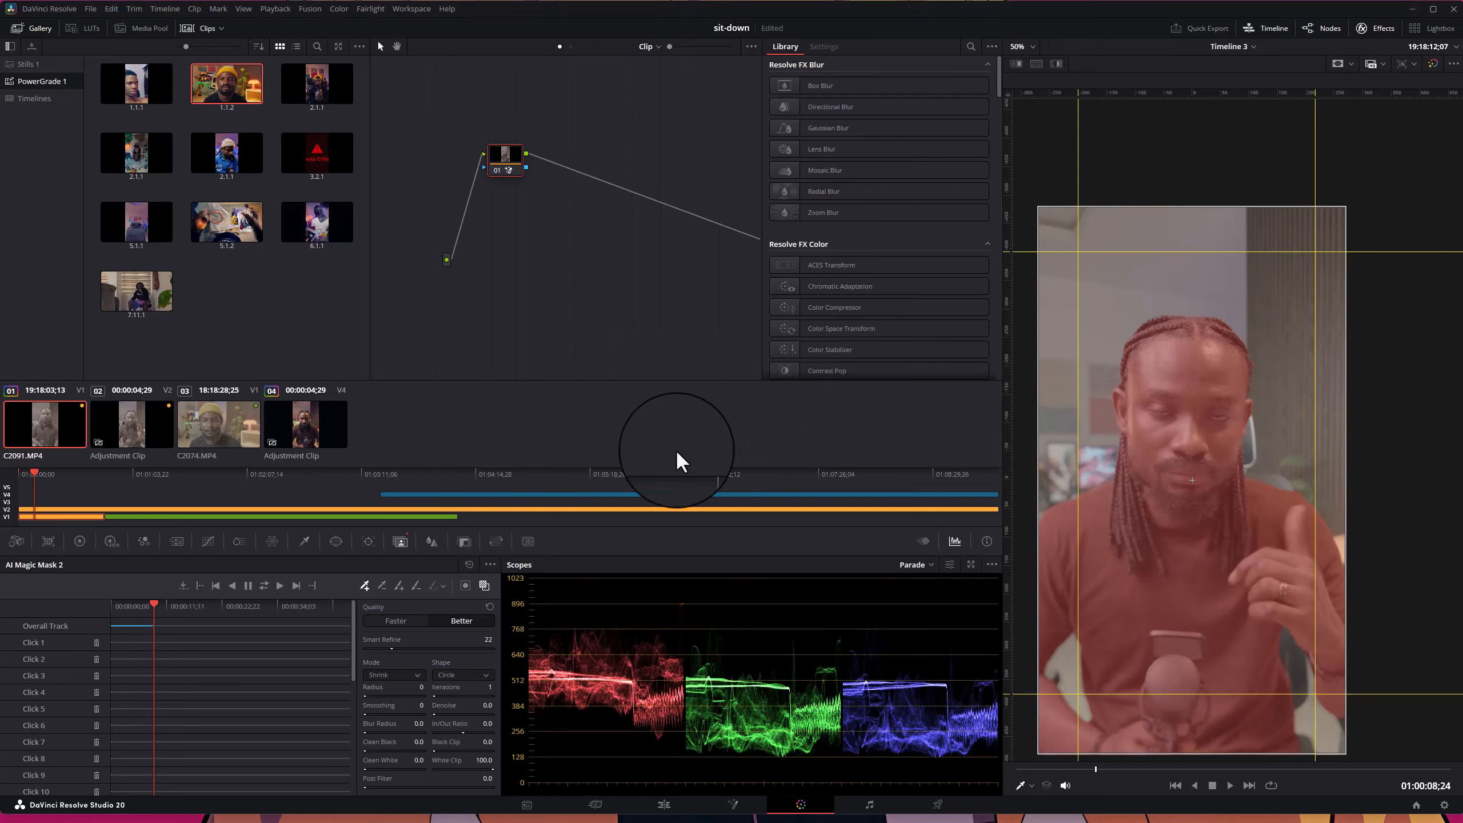
- Examine the tracked mask from the clip's start, move to 01:00:00;13 and add a mask point on the chair behind the man
drag(158, 604, 114, 618)
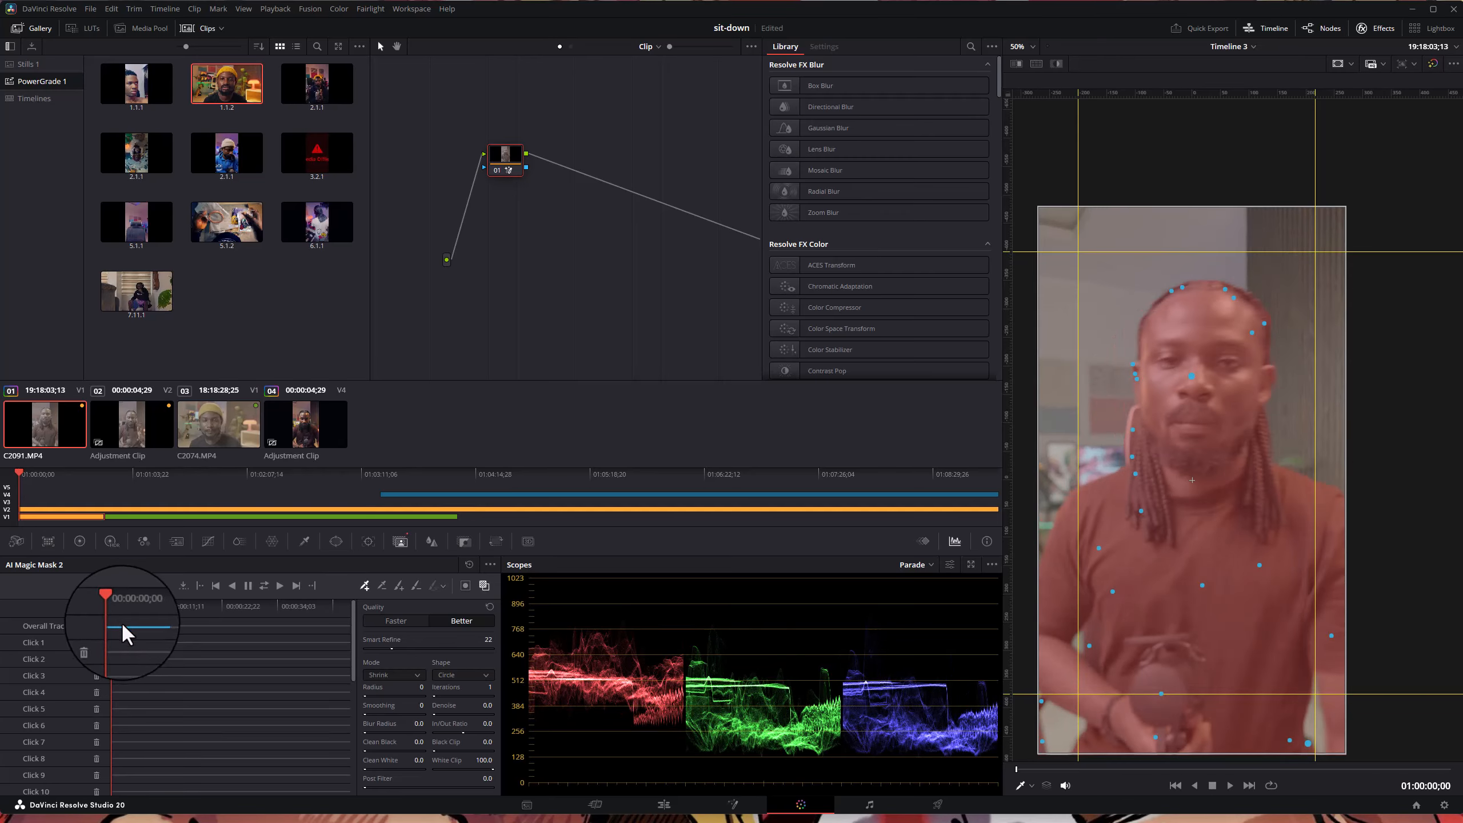
drag(112, 605, 107, 604)
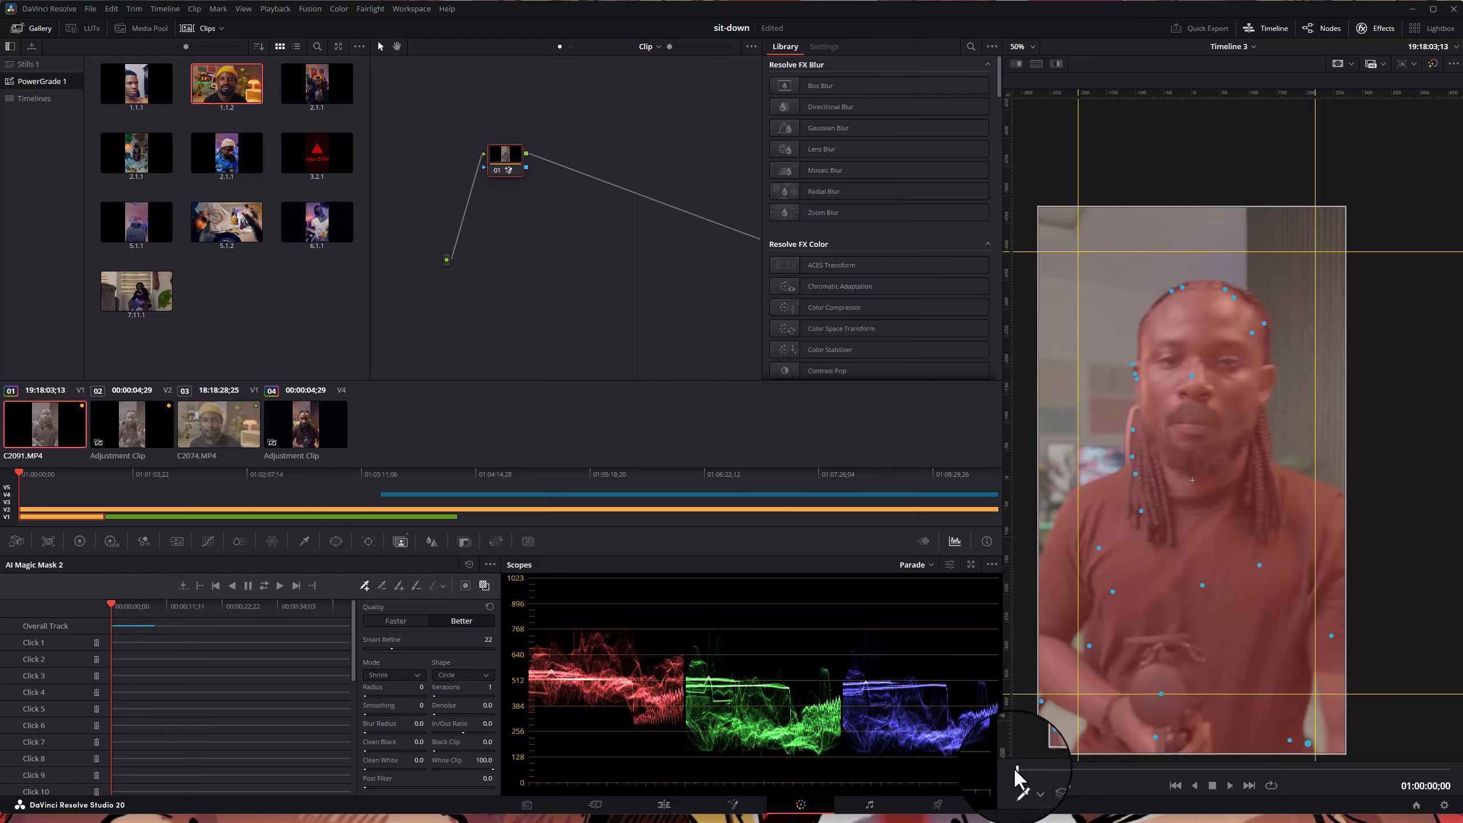
drag(1016, 768, 1017, 767)
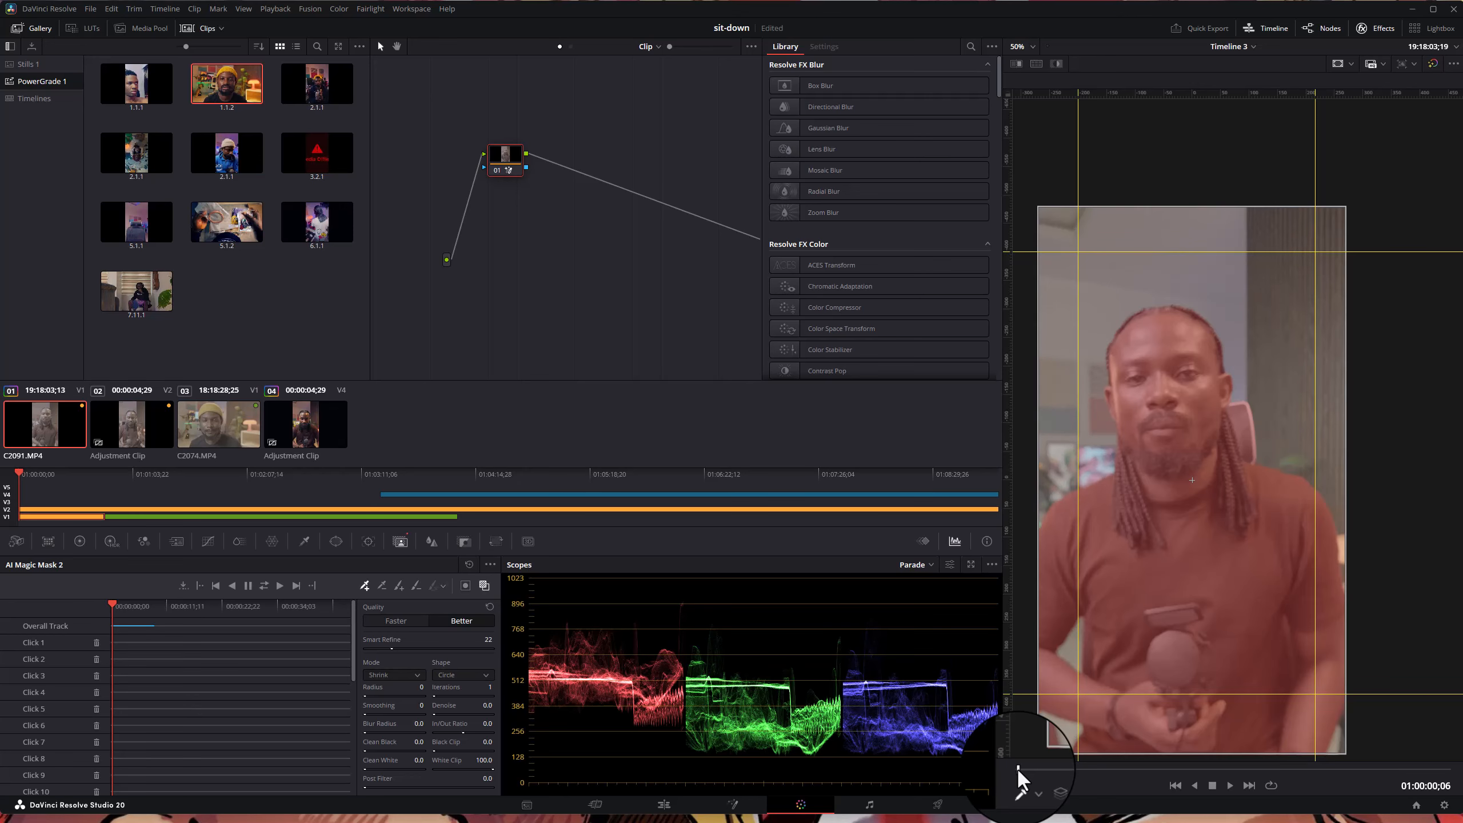
drag(1017, 768, 1020, 768)
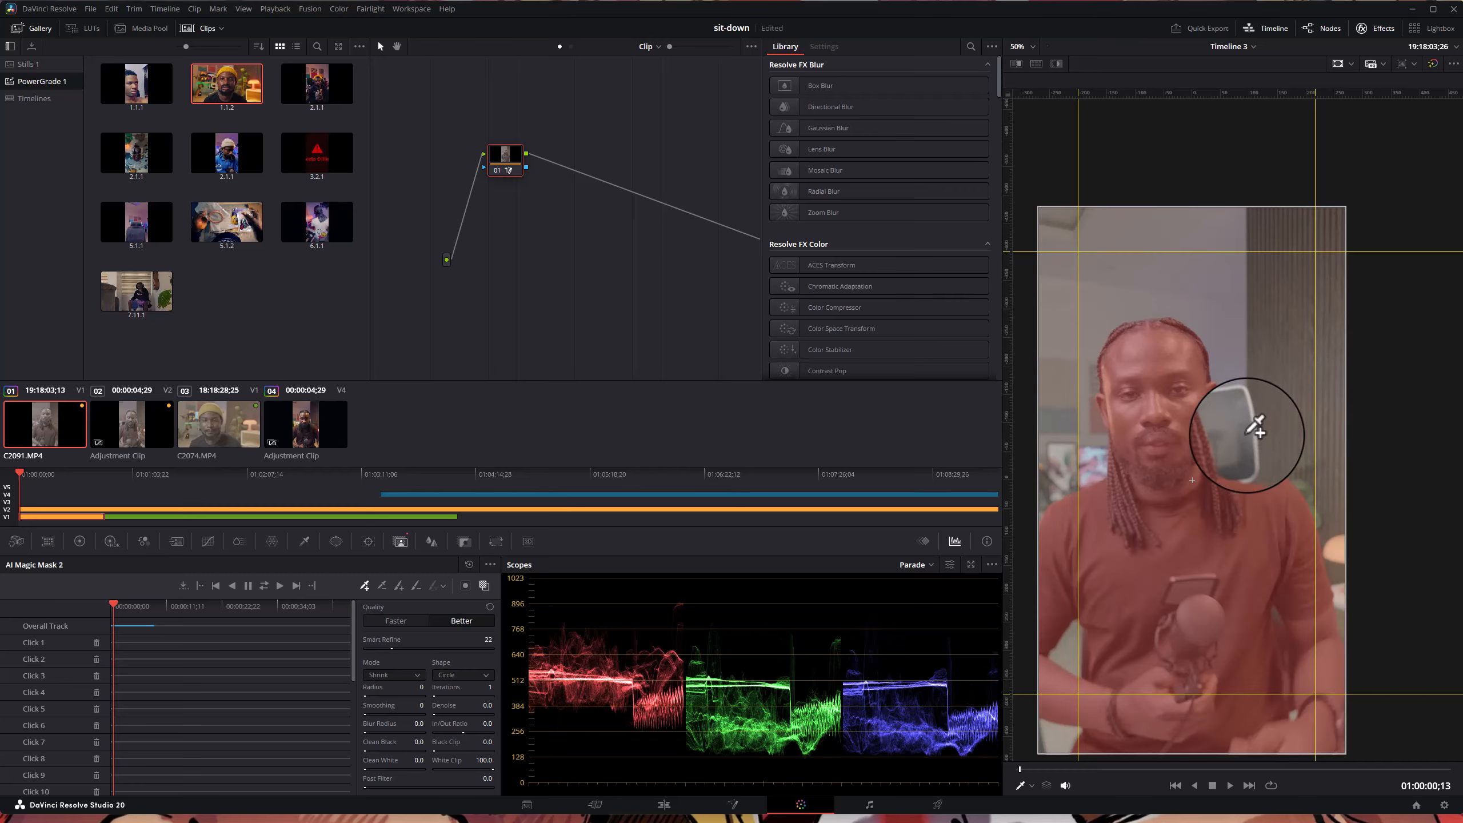
click(1242, 430)
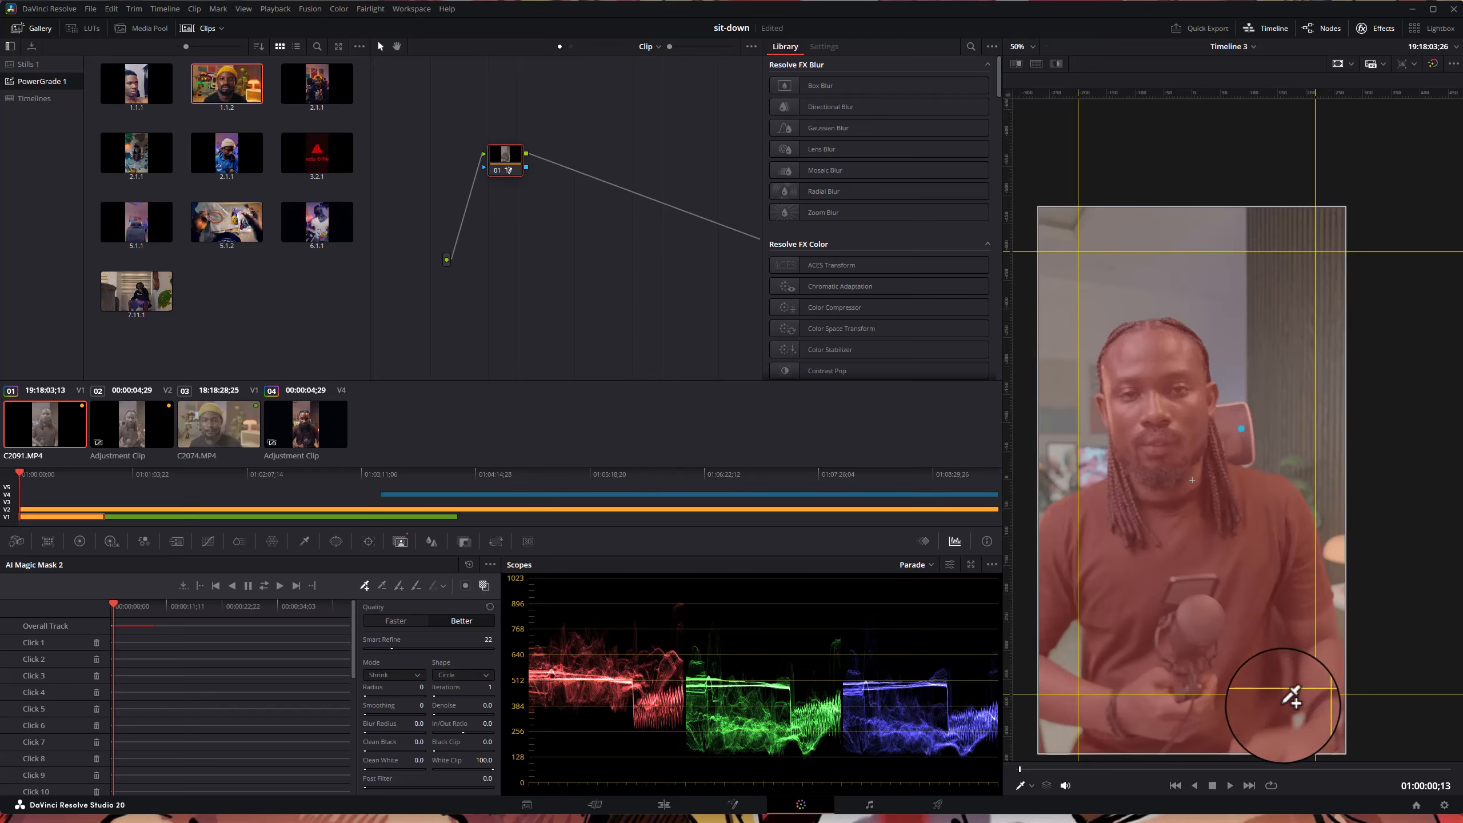
- Add mask points on the man's sleeve and upper chest, track the Magic Mask forward and stop partway
click(1304, 594)
click(1213, 504)
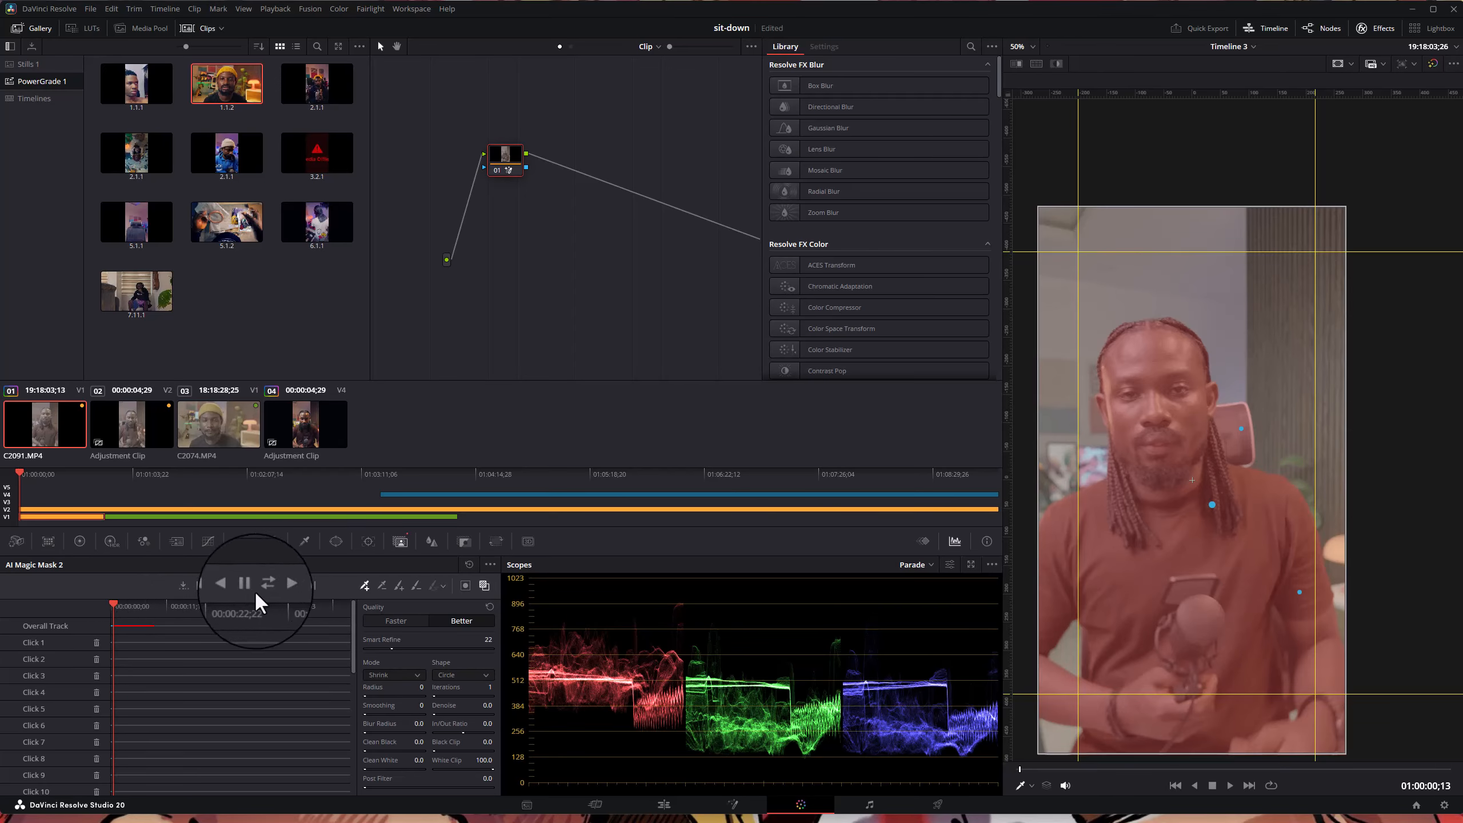
click(279, 587)
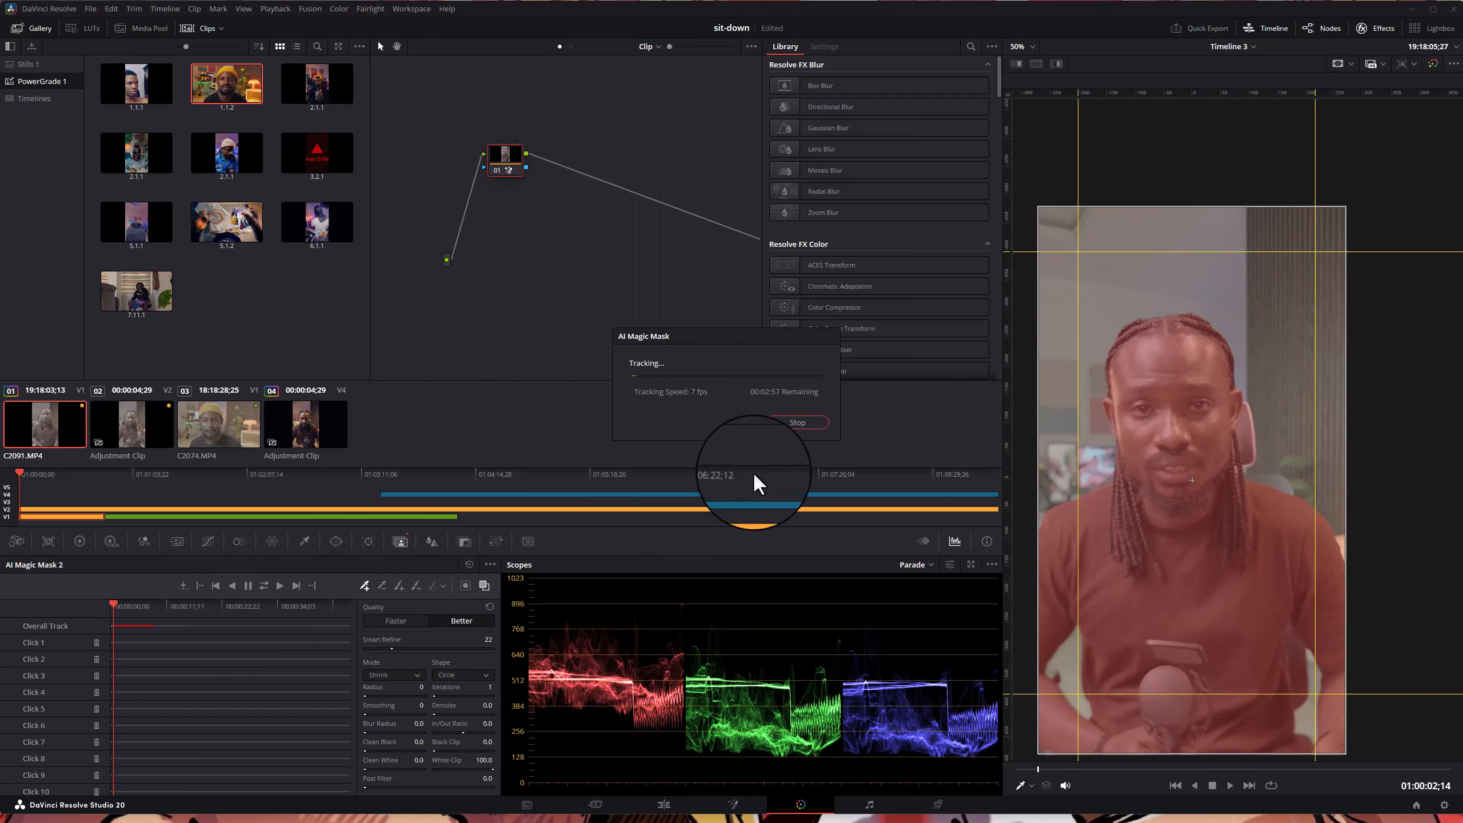
click(798, 423)
- Move to 01:00:01;05 and try adding mask points on the chair and the man's face, dismissing the resulting dialogs
click(114, 604)
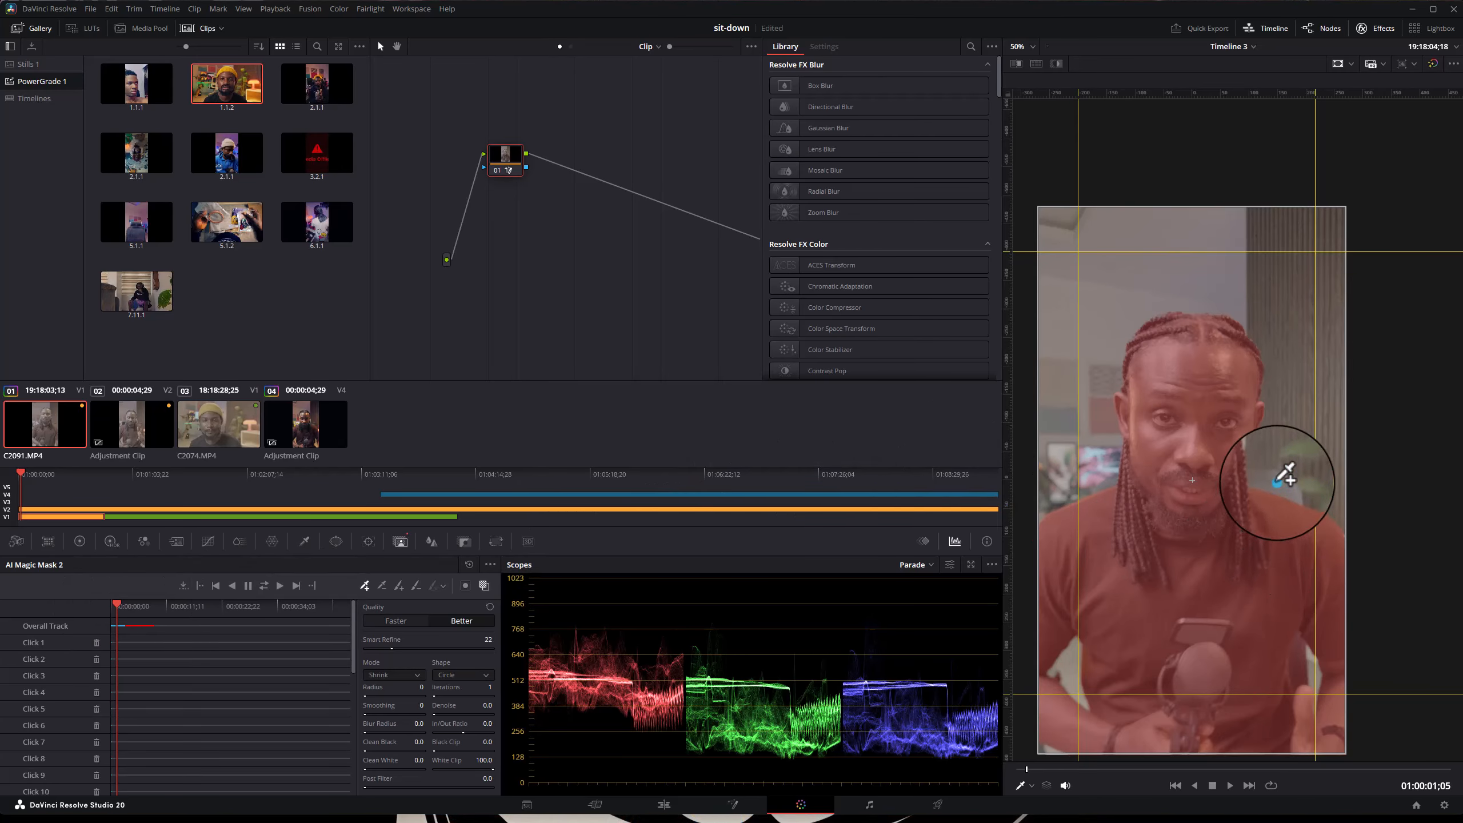
click(1253, 448)
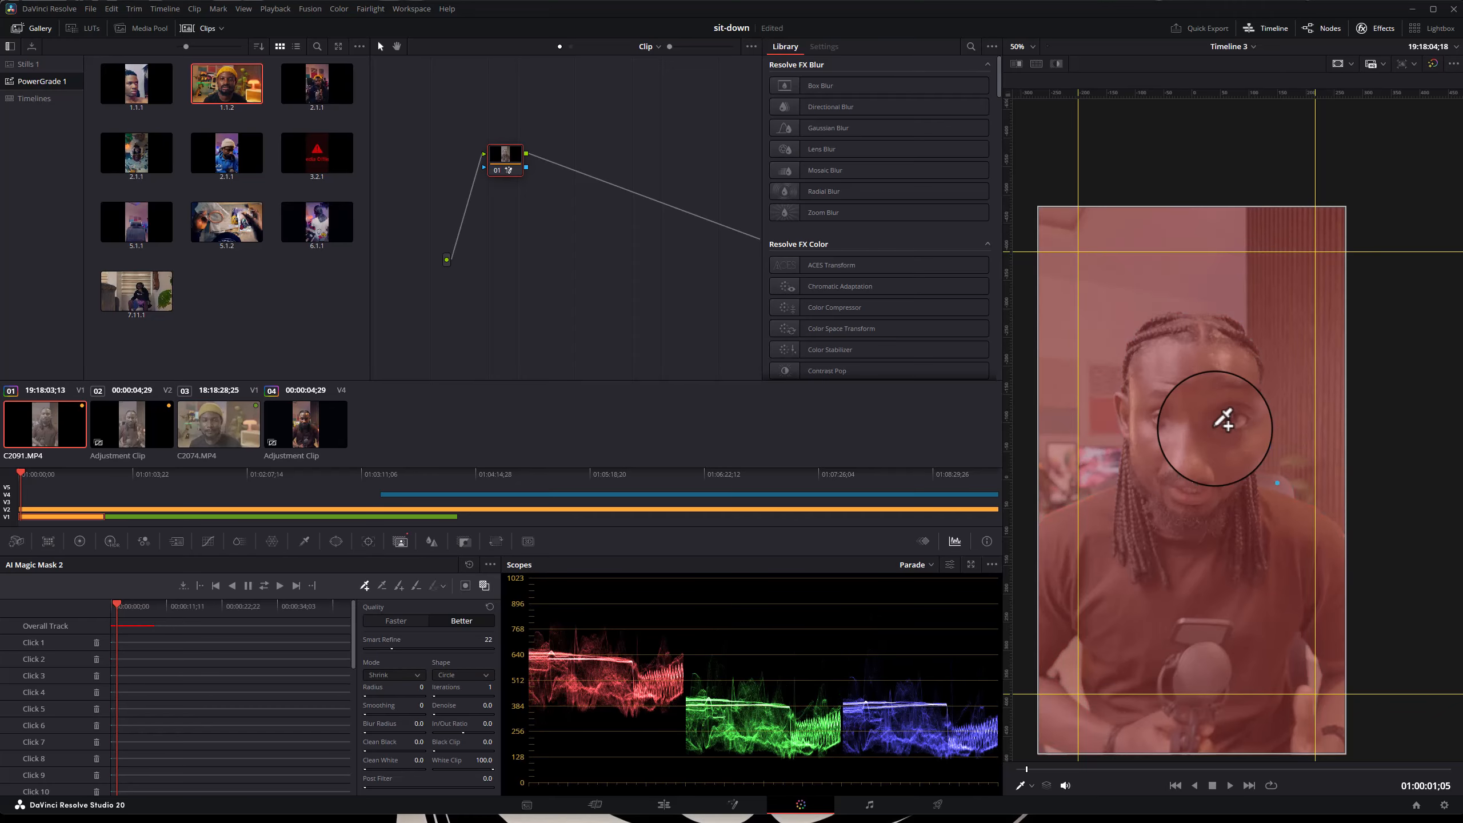
click(1206, 468)
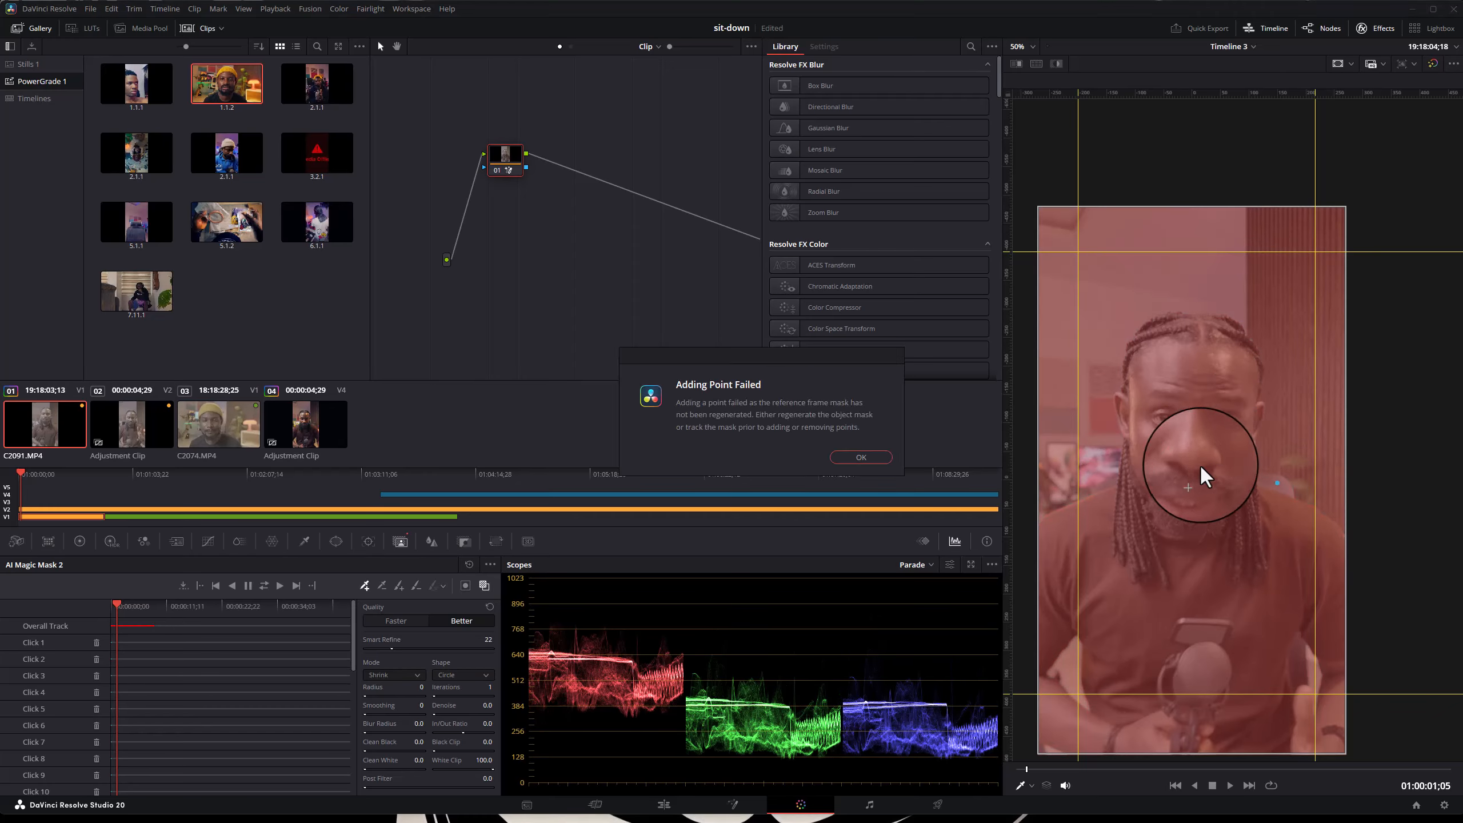
click(860, 457)
click(1213, 413)
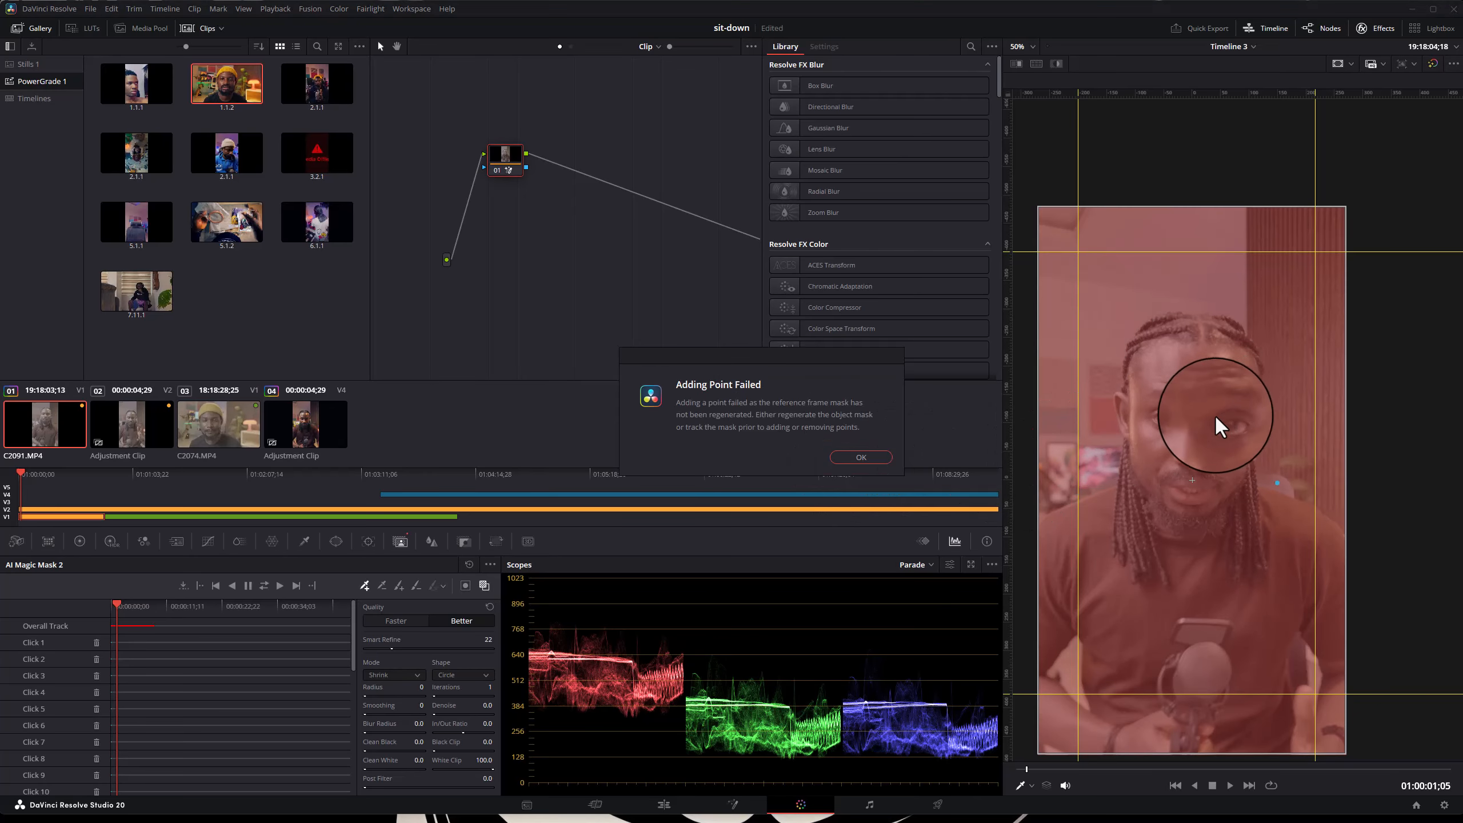
click(845, 453)
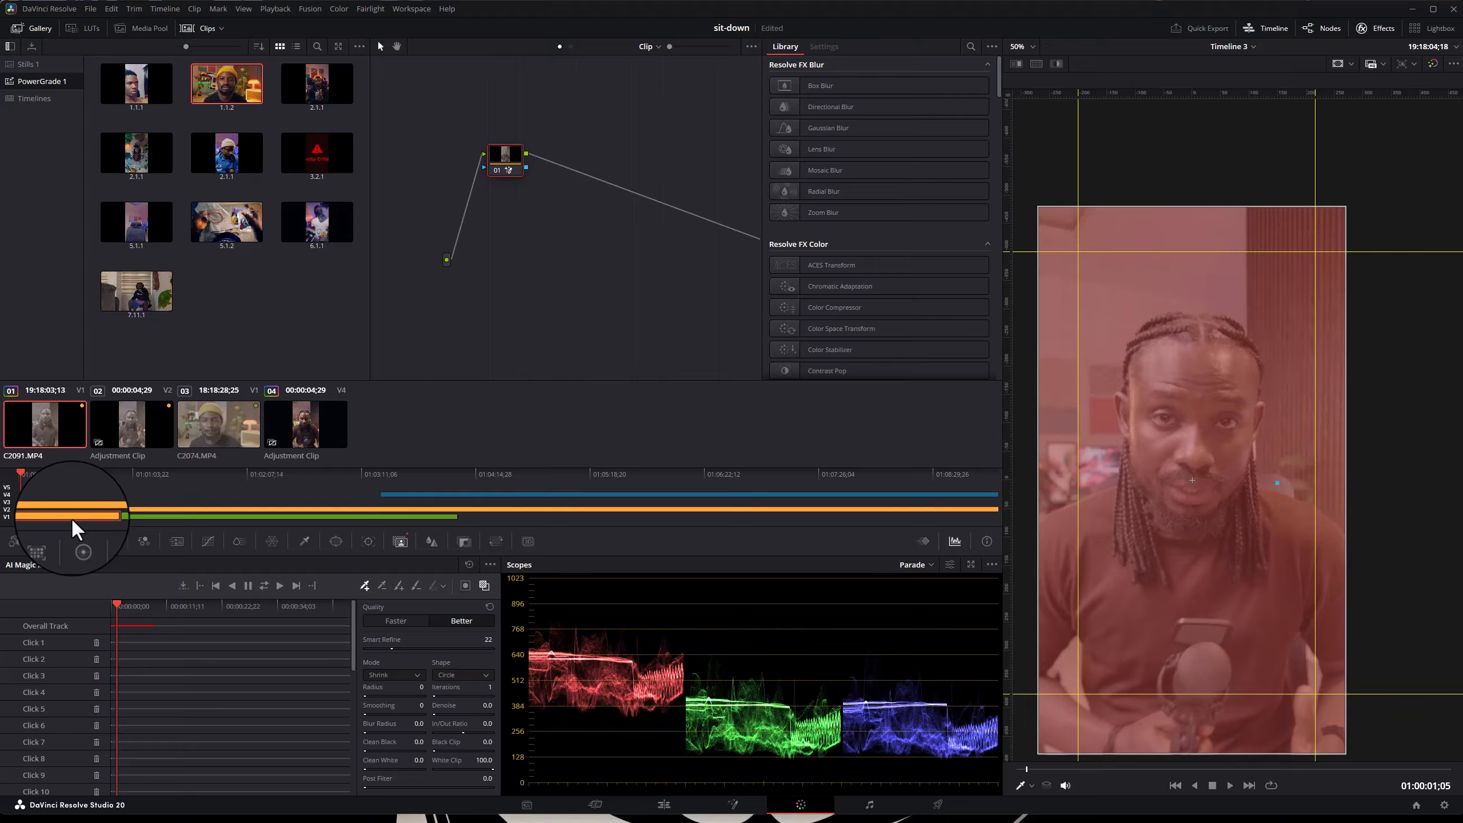
- Return to the clip's start and try correcting the mask with a stroke across the man's shoulder and points beside his face
drag(118, 606, 78, 611)
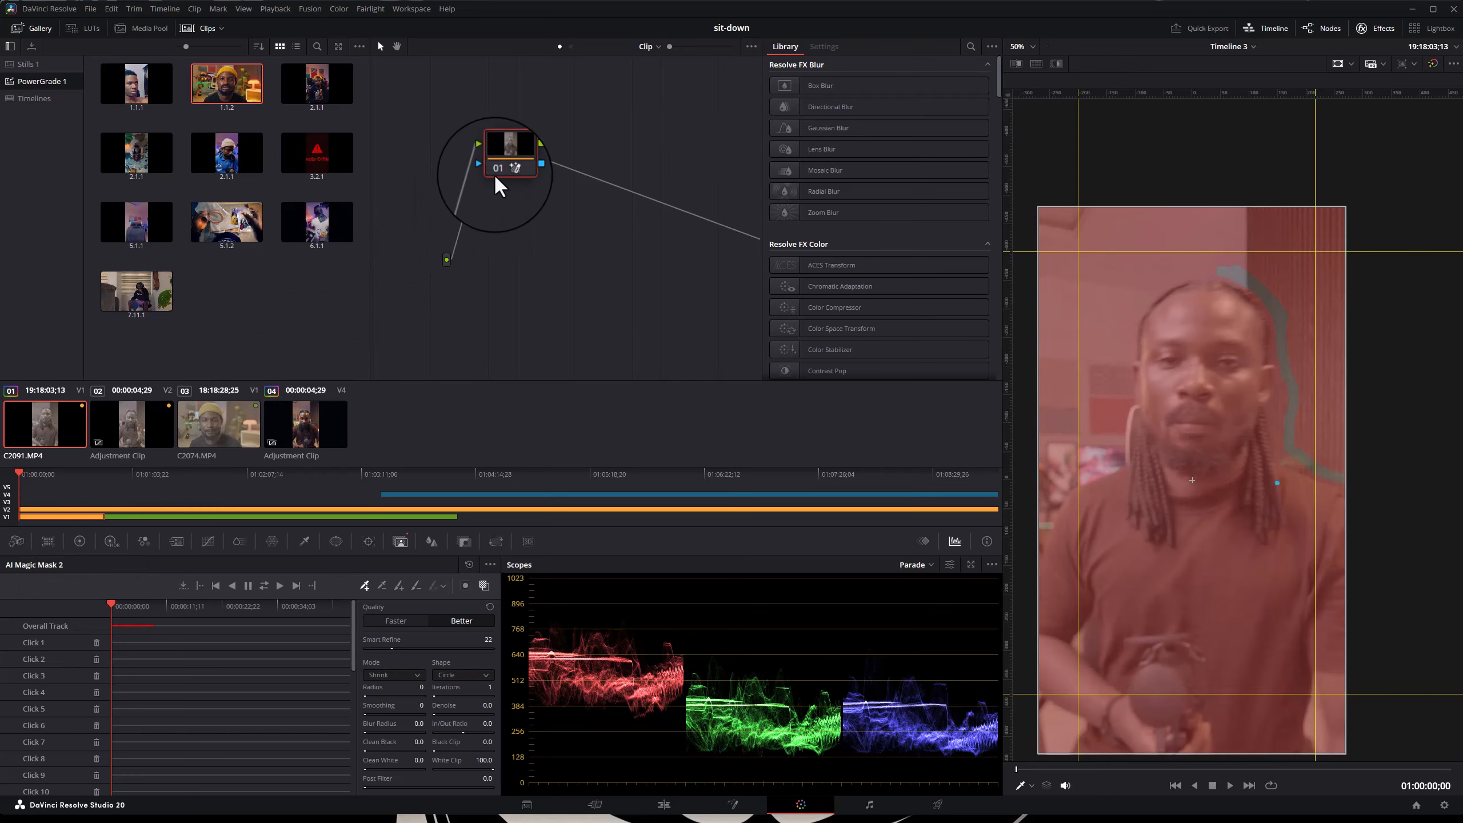
mouse_move(1315, 426)
mouse_down()
mouse_move(1300, 483)
mouse_move(1240, 566)
mouse_up()
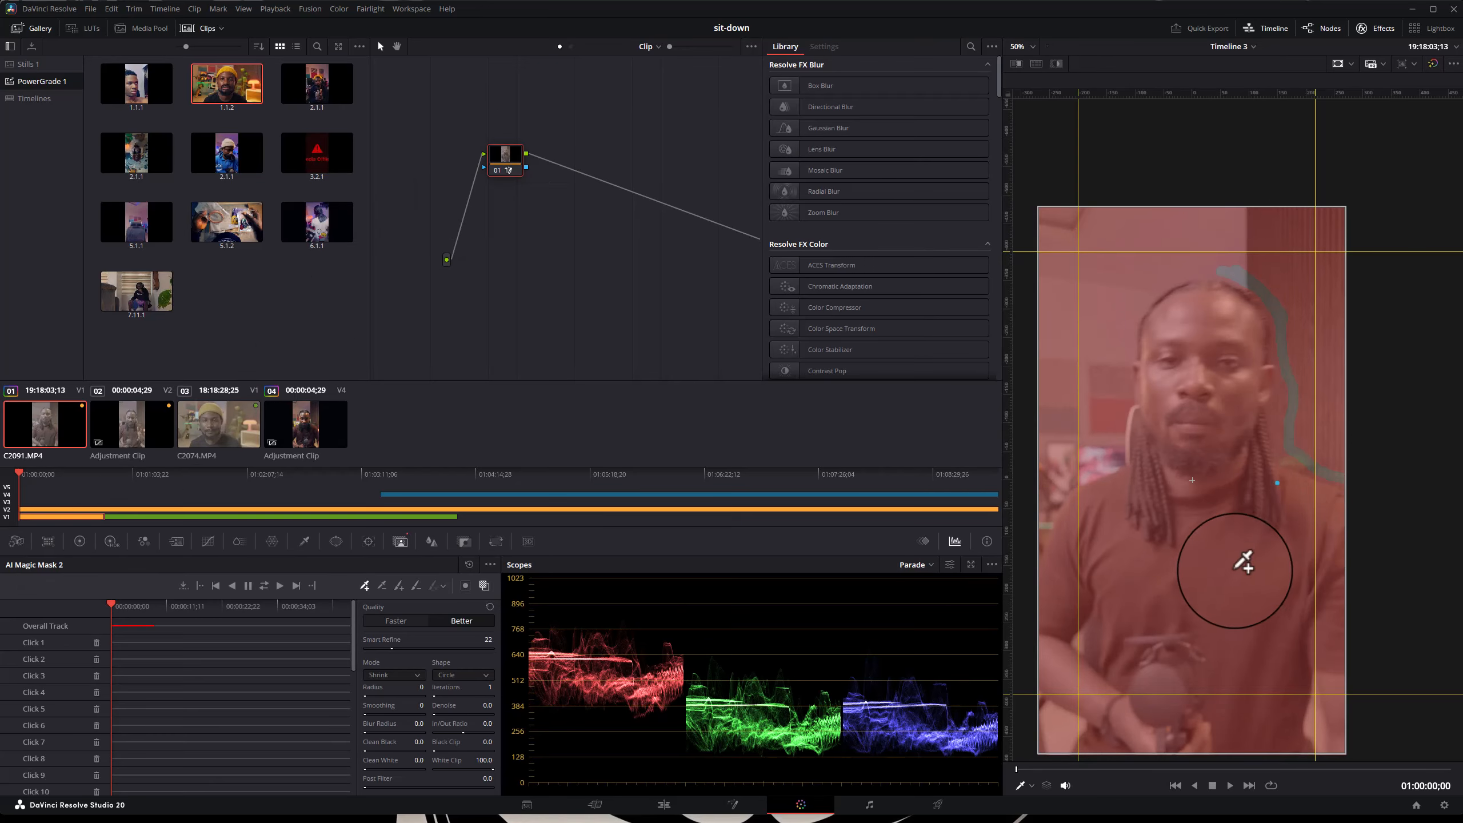
click(1253, 403)
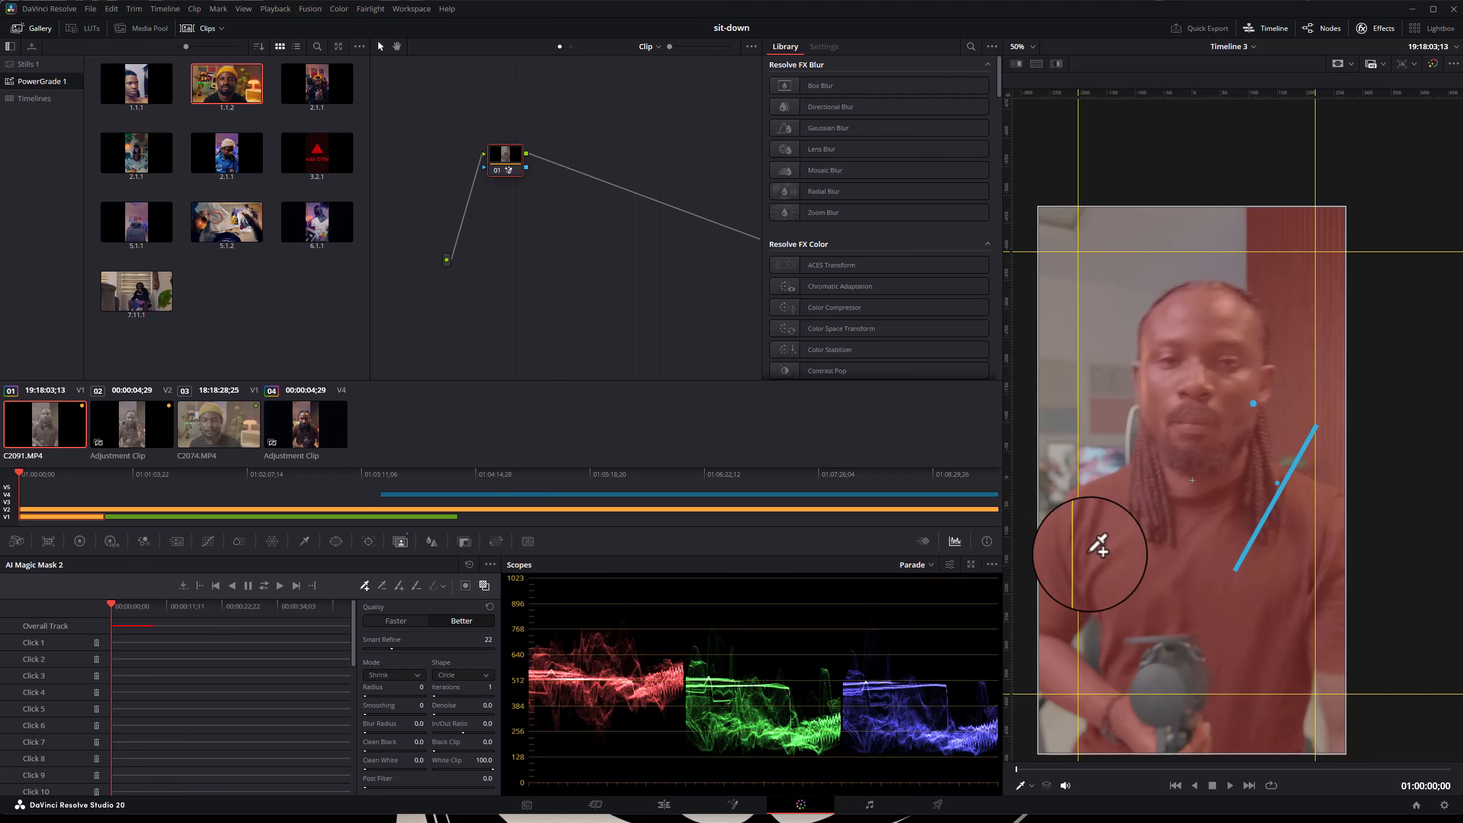
click(1169, 476)
right_click(1206, 466)
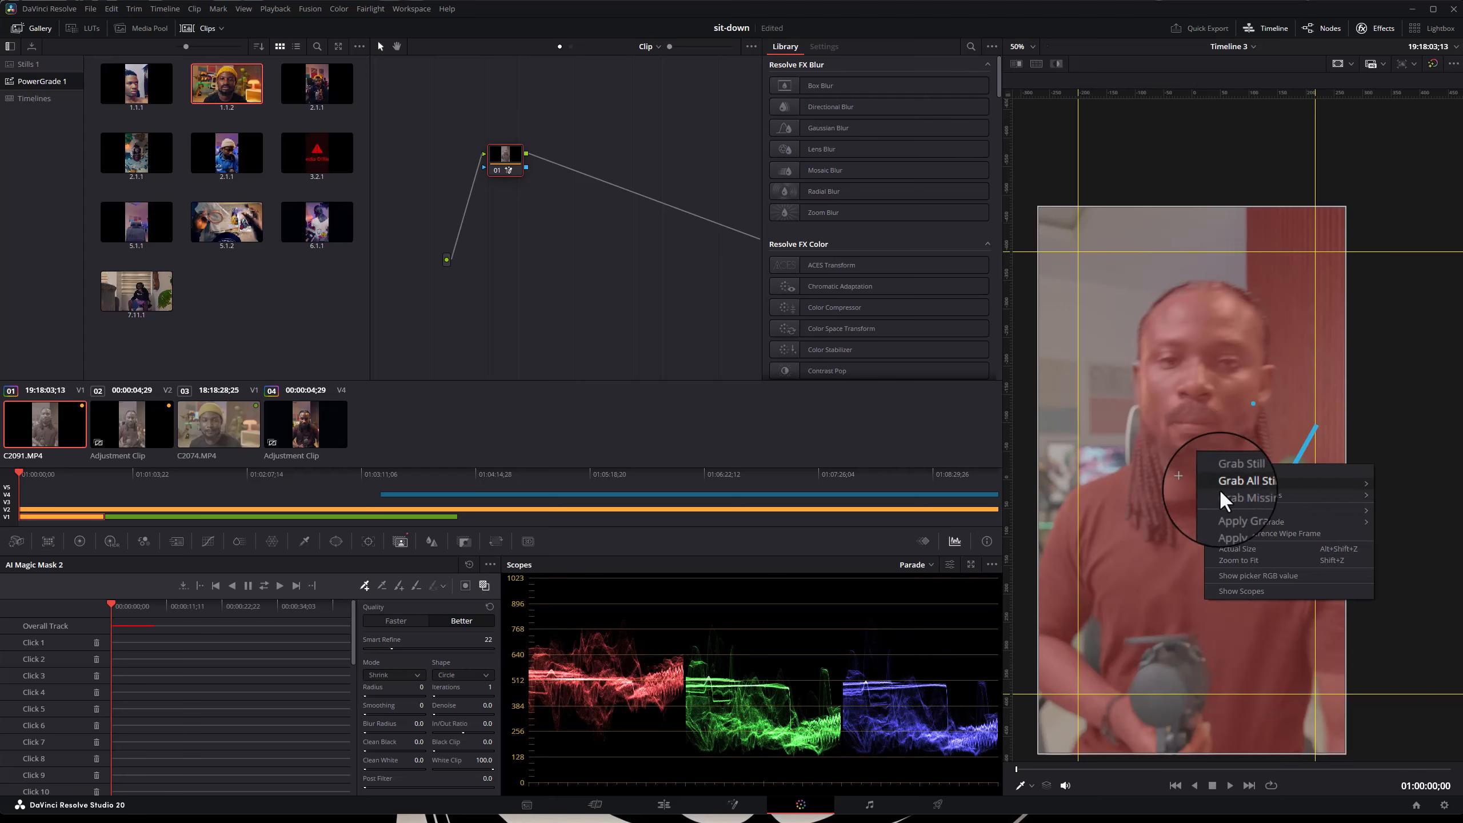
mouse_move(1257, 496)
- Reset the grade of node 01 to clear its Magic Mask
click(508, 146)
right_click(508, 146)
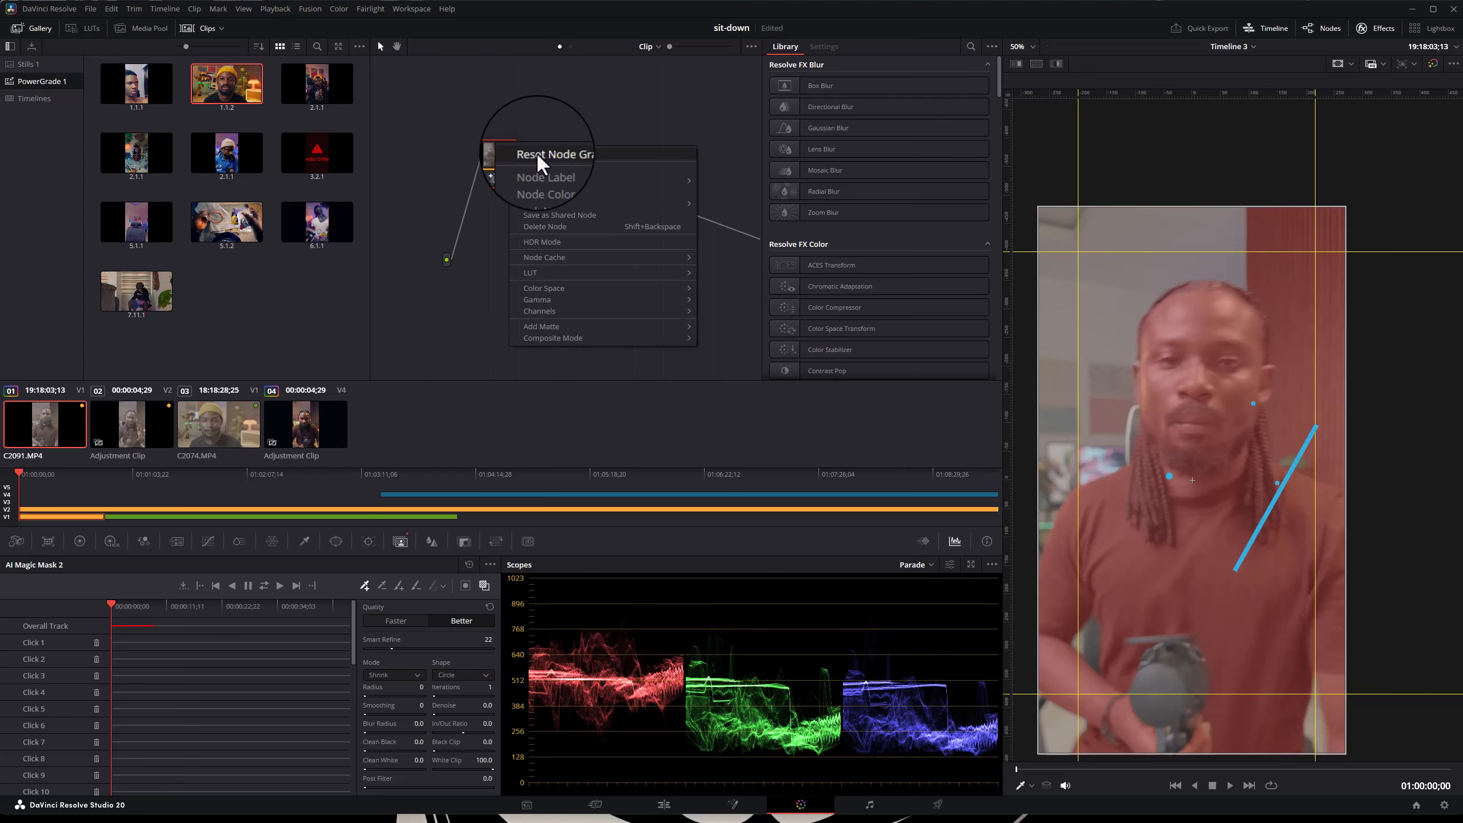
click(537, 153)
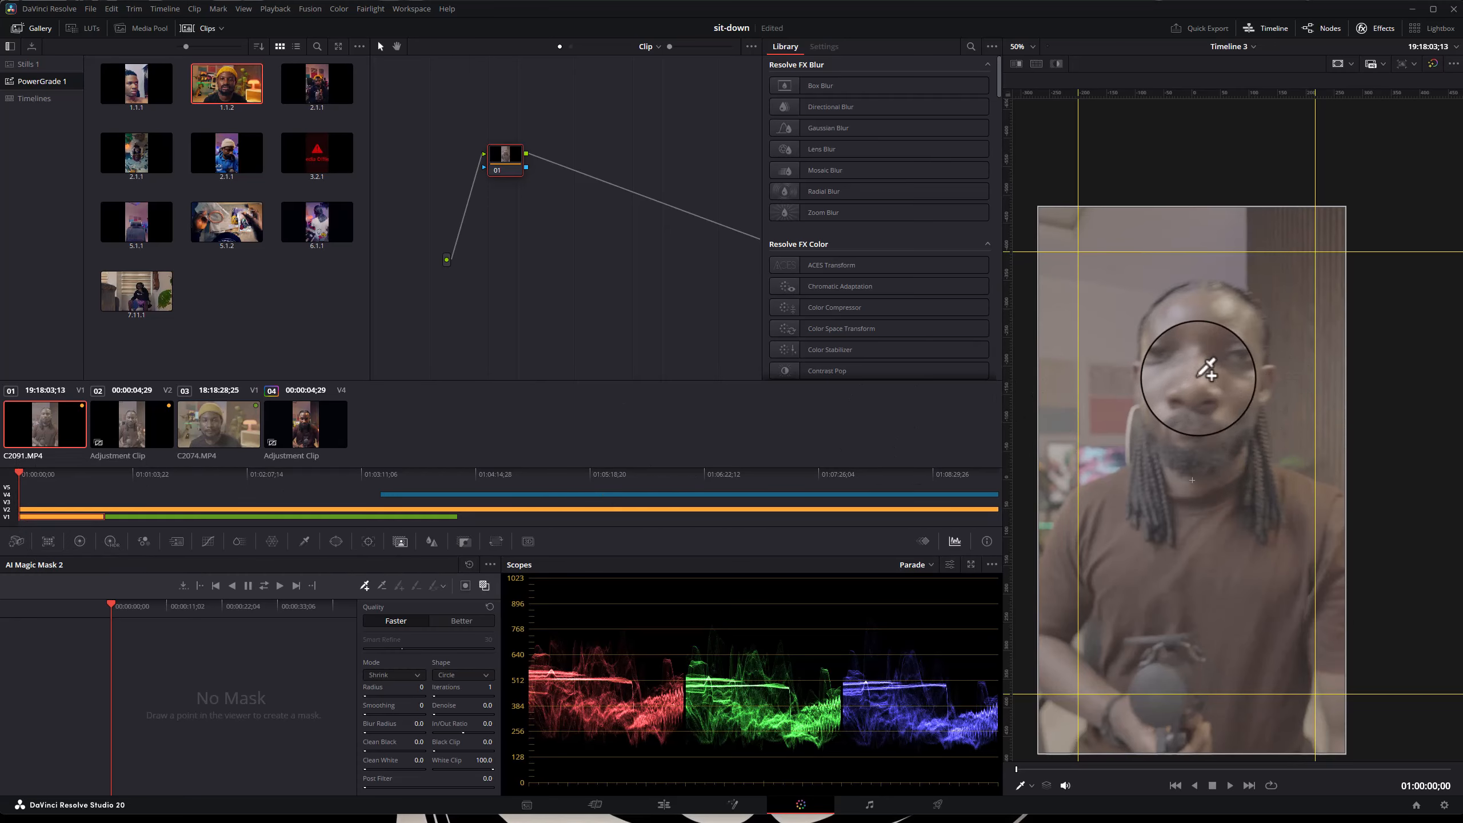
- At the clip's start, build a new Magic Mask with points on the chair edge and the man's shirt, arms and forehead
click(1132, 425)
click(1174, 567)
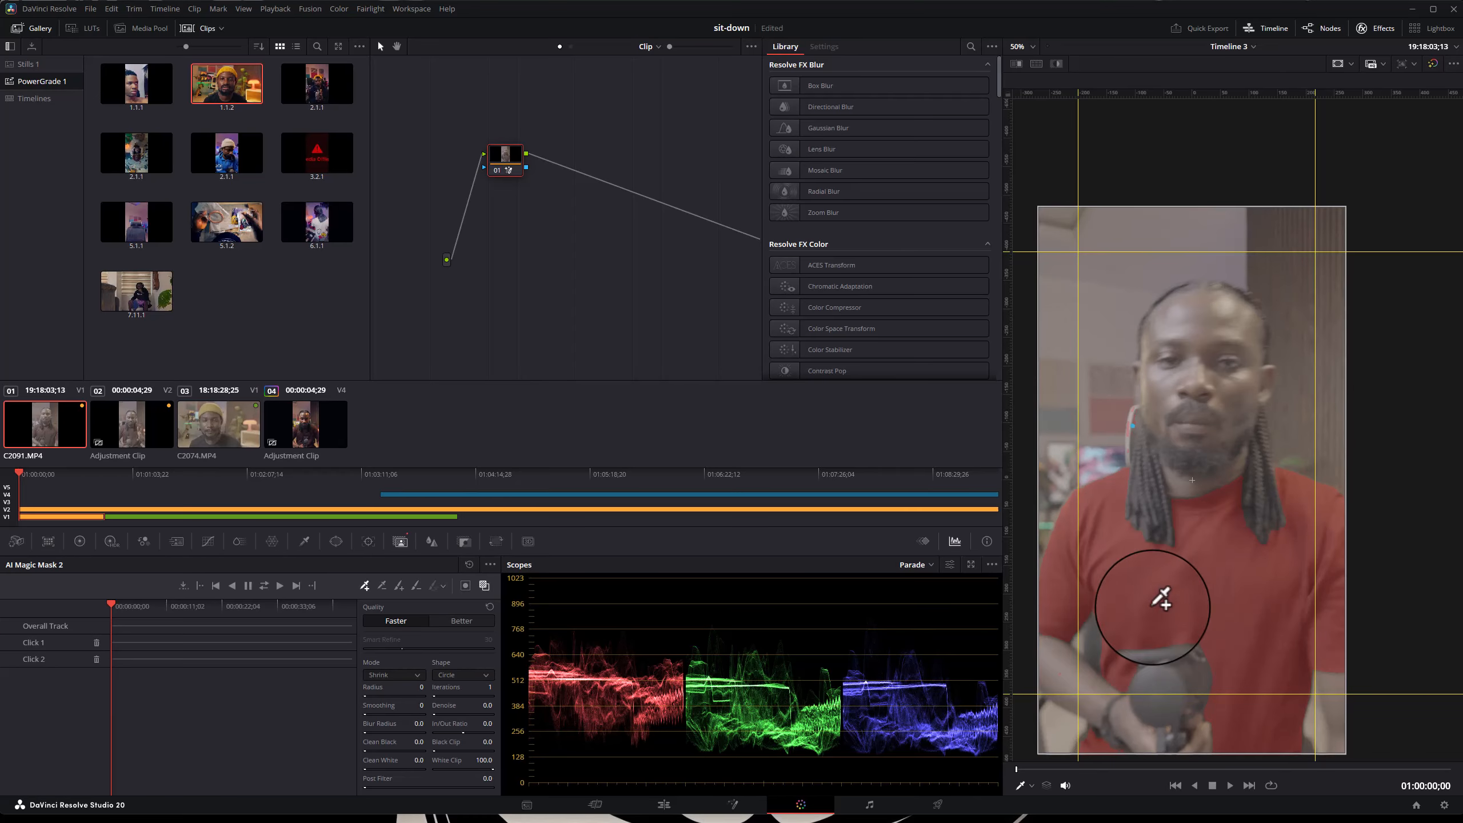
click(1093, 645)
click(1203, 323)
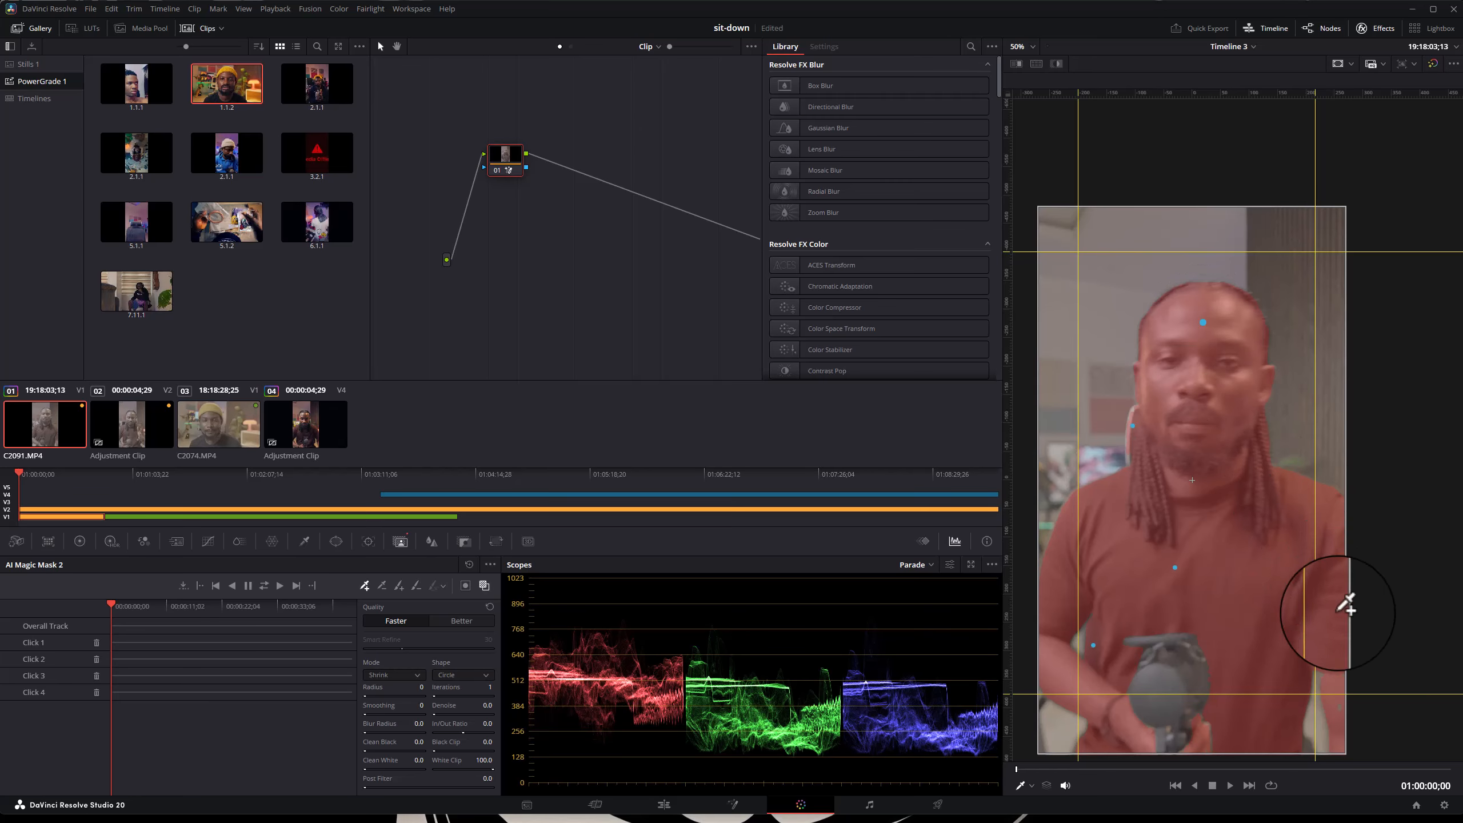
click(1290, 753)
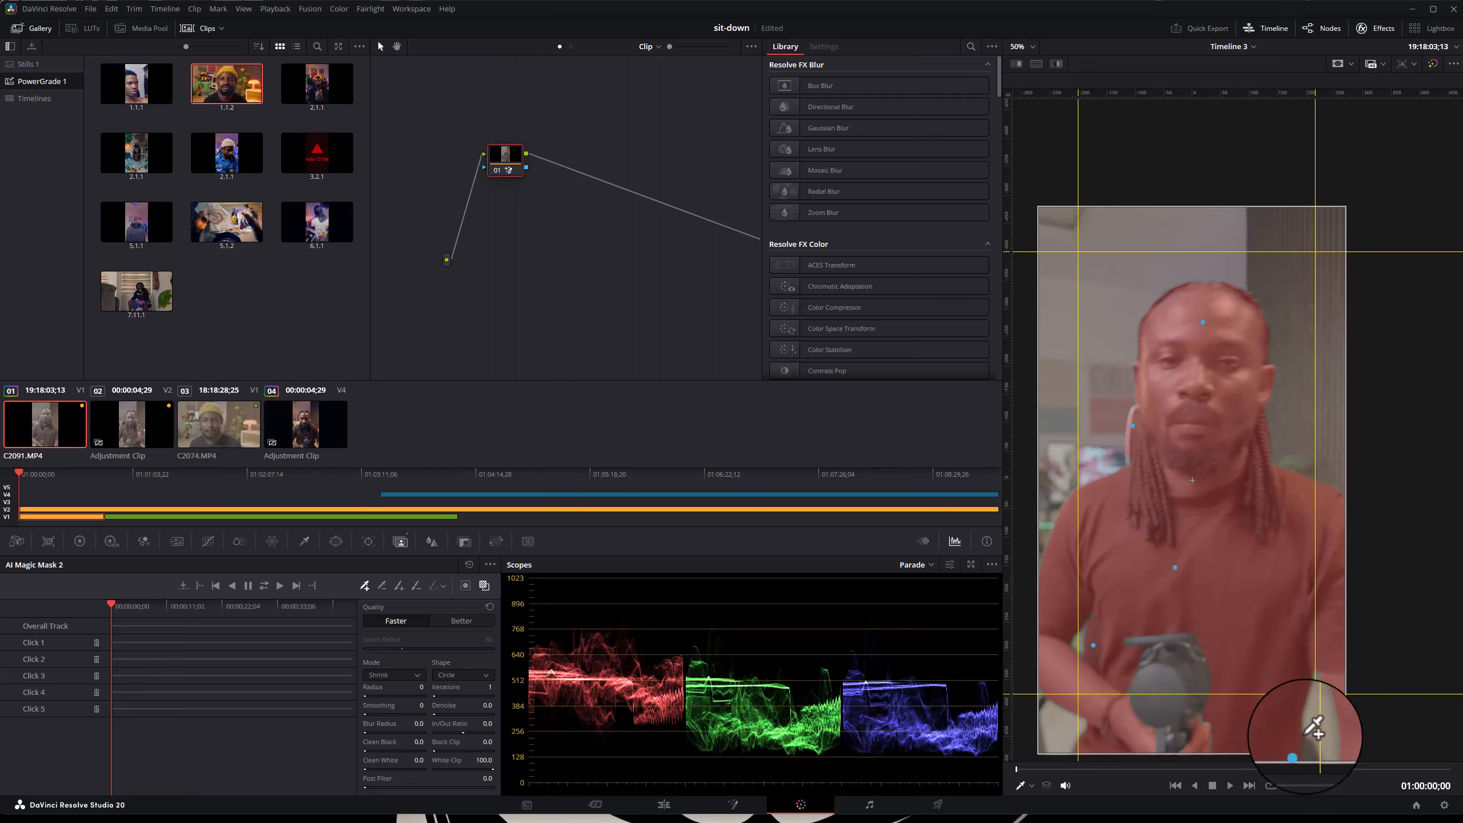
click(1309, 749)
click(1337, 631)
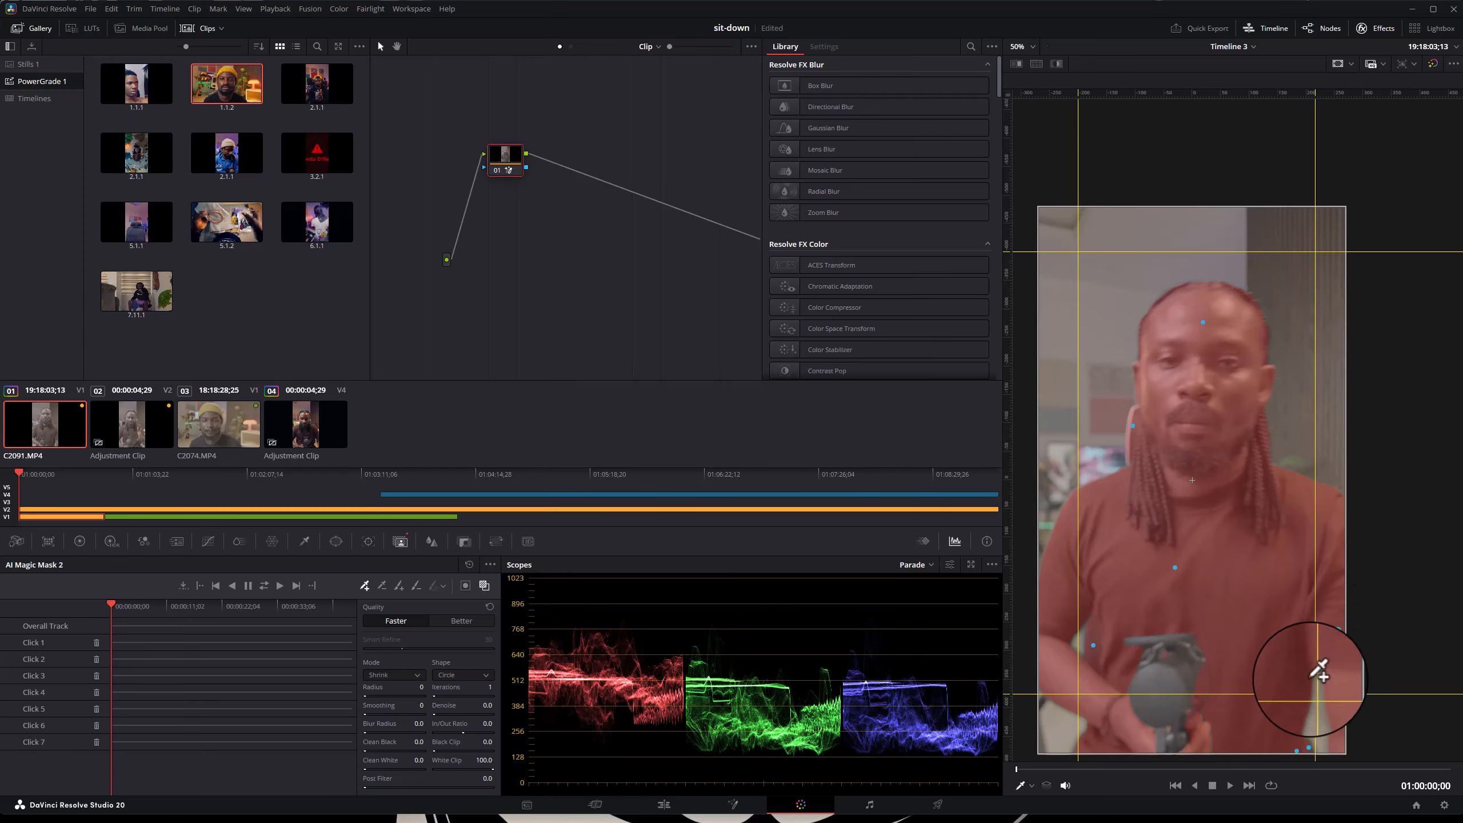
- Extend the mask with points on the microphone, the lower frame edge beside the man's arm, and his chest and lower shirt
click(1165, 702)
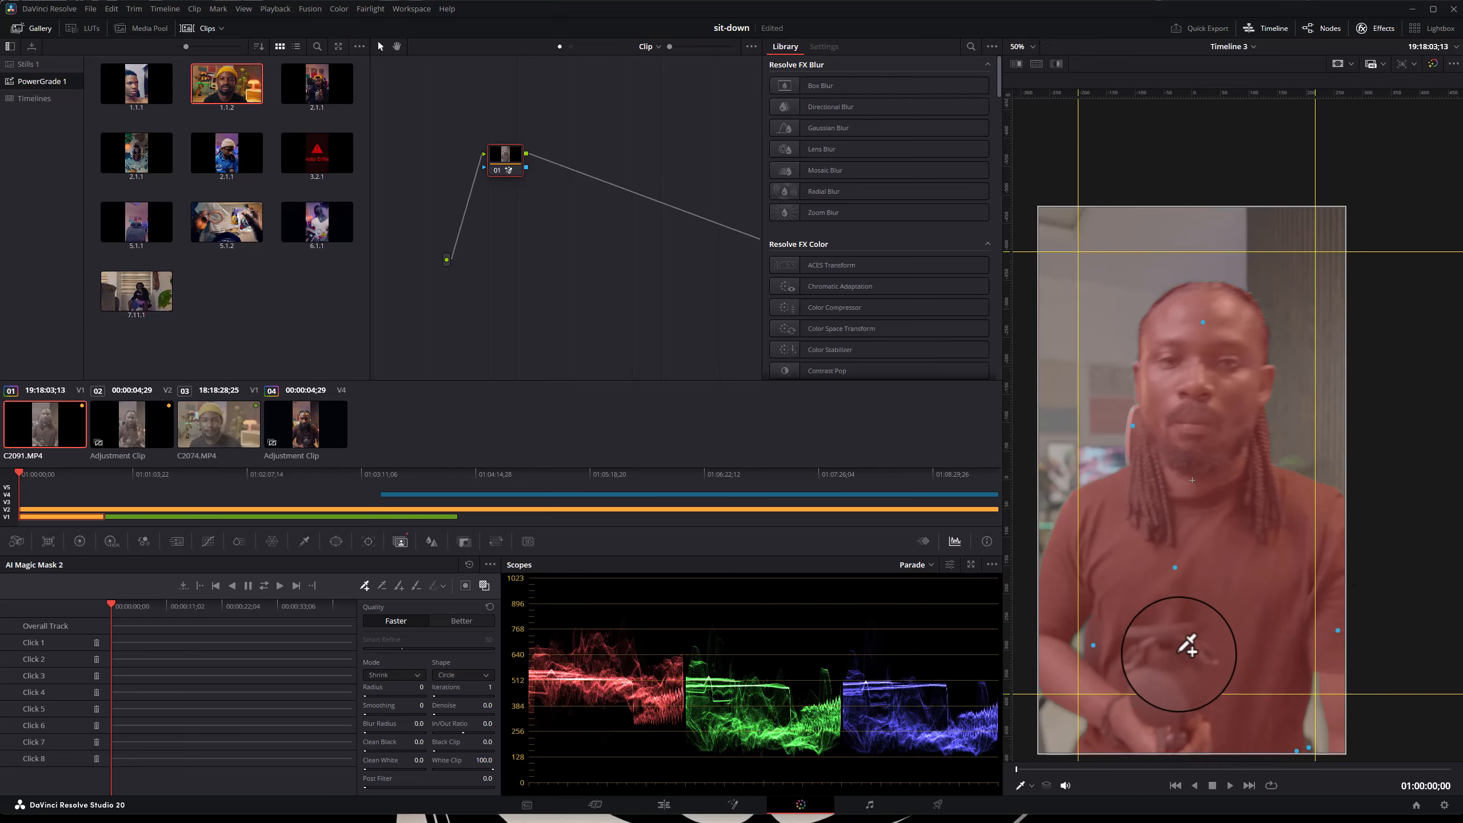
click(1040, 701)
click(1047, 760)
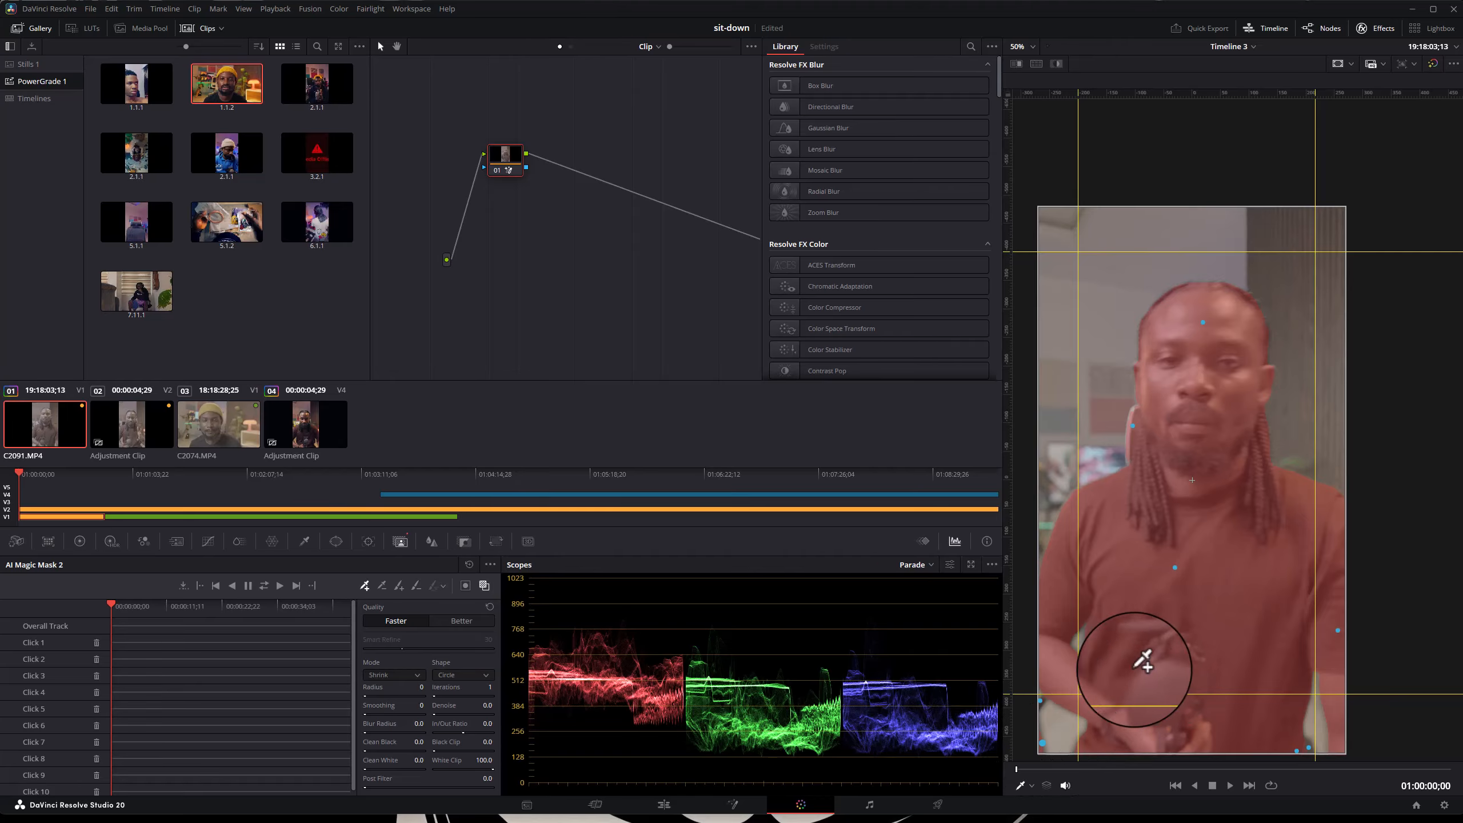
click(1040, 700)
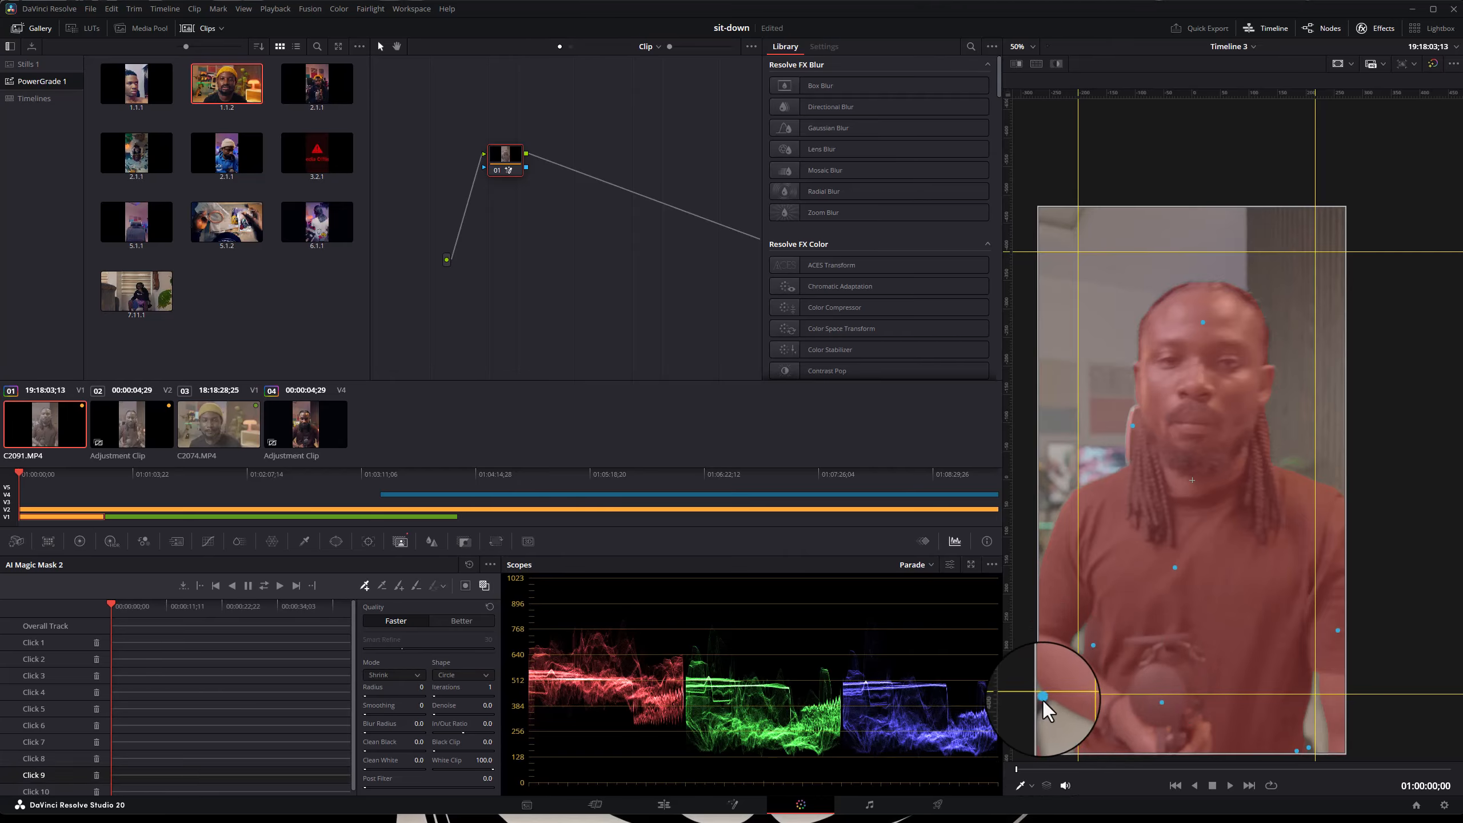
drag(1043, 697, 1044, 688)
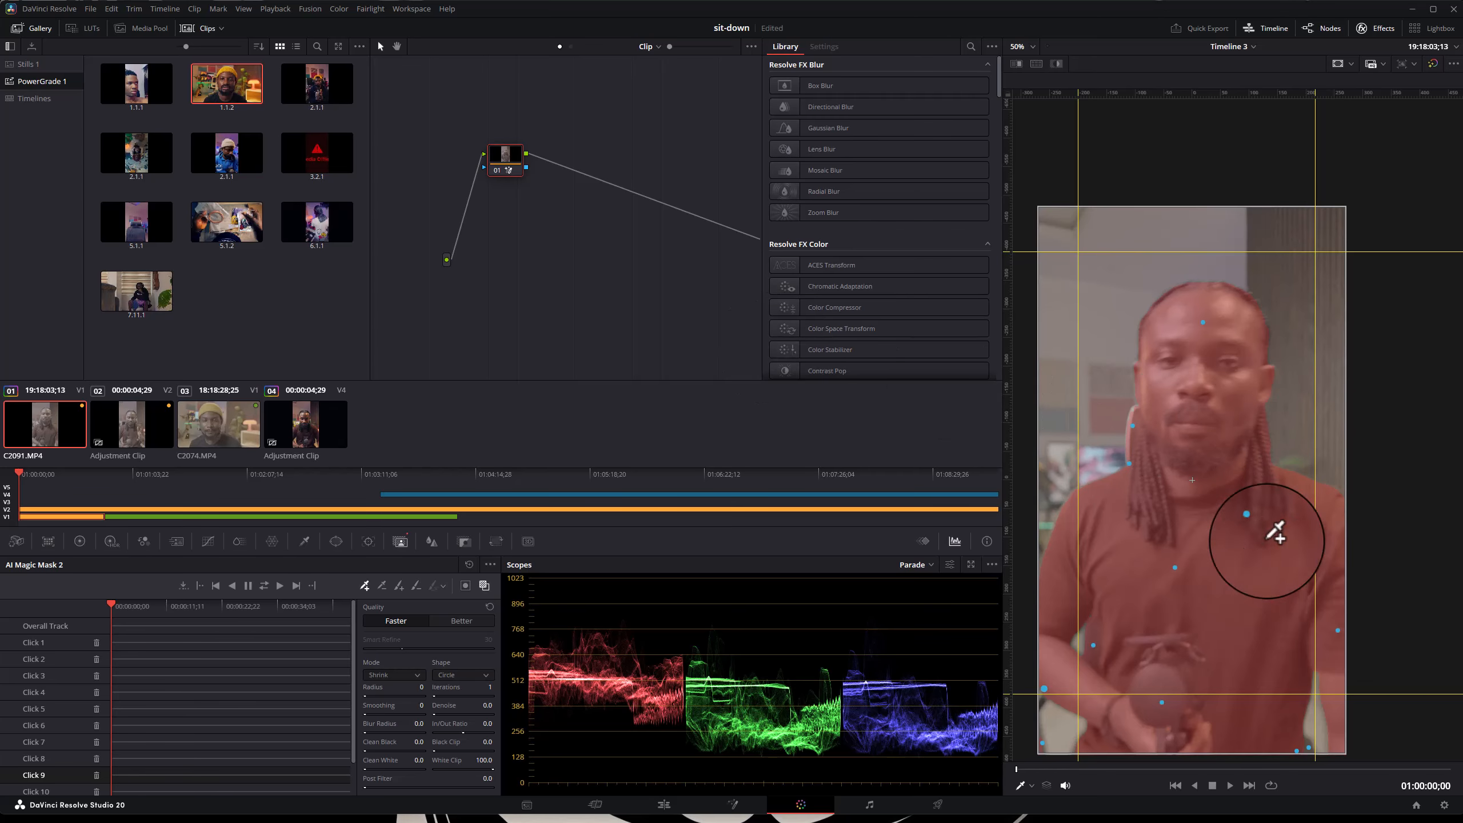
click(1189, 544)
click(1269, 689)
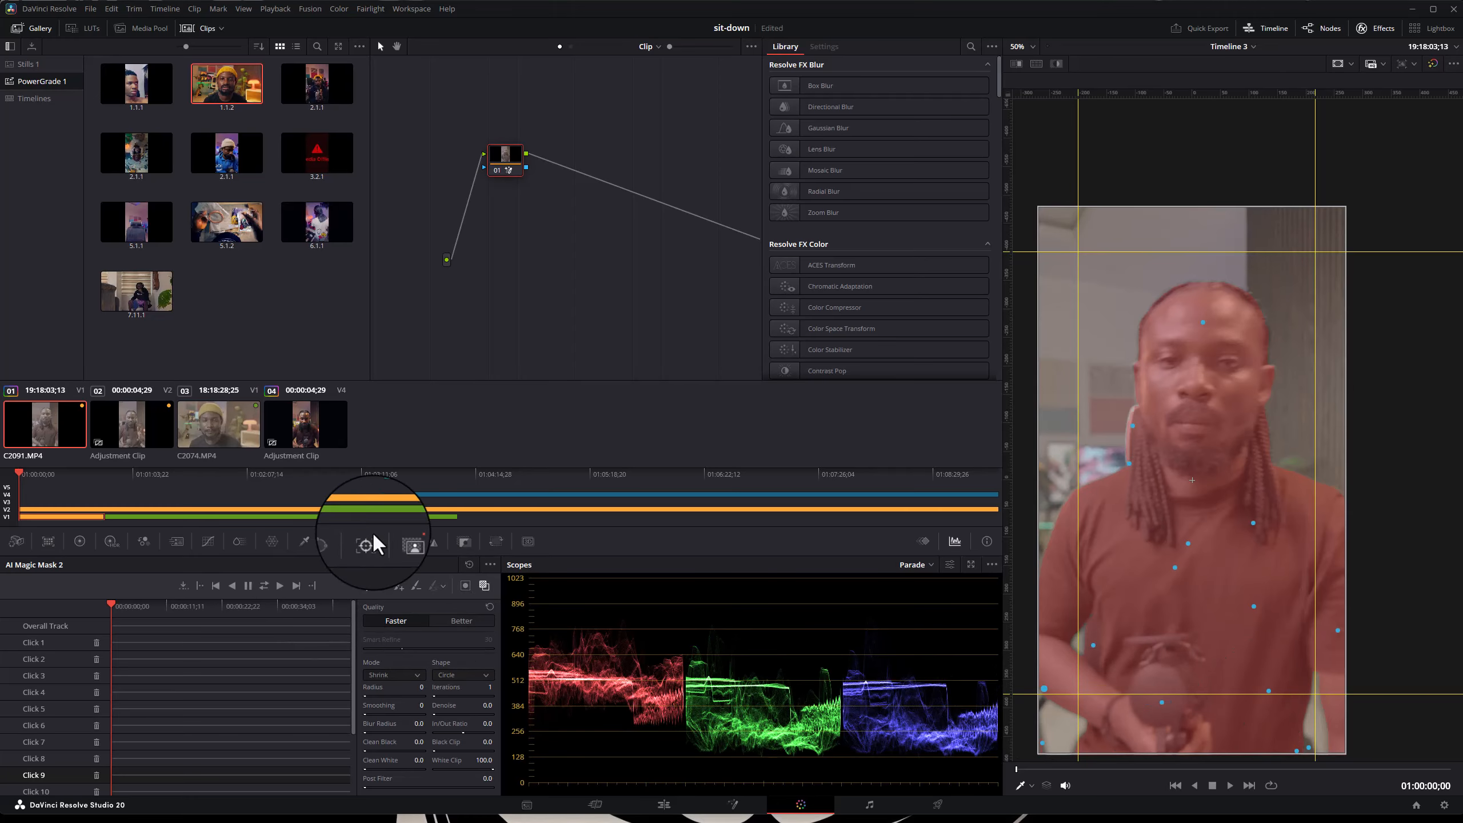
- Track the new Magic Mask forward, stop it partway and go back to 01:00:01;16
click(277, 587)
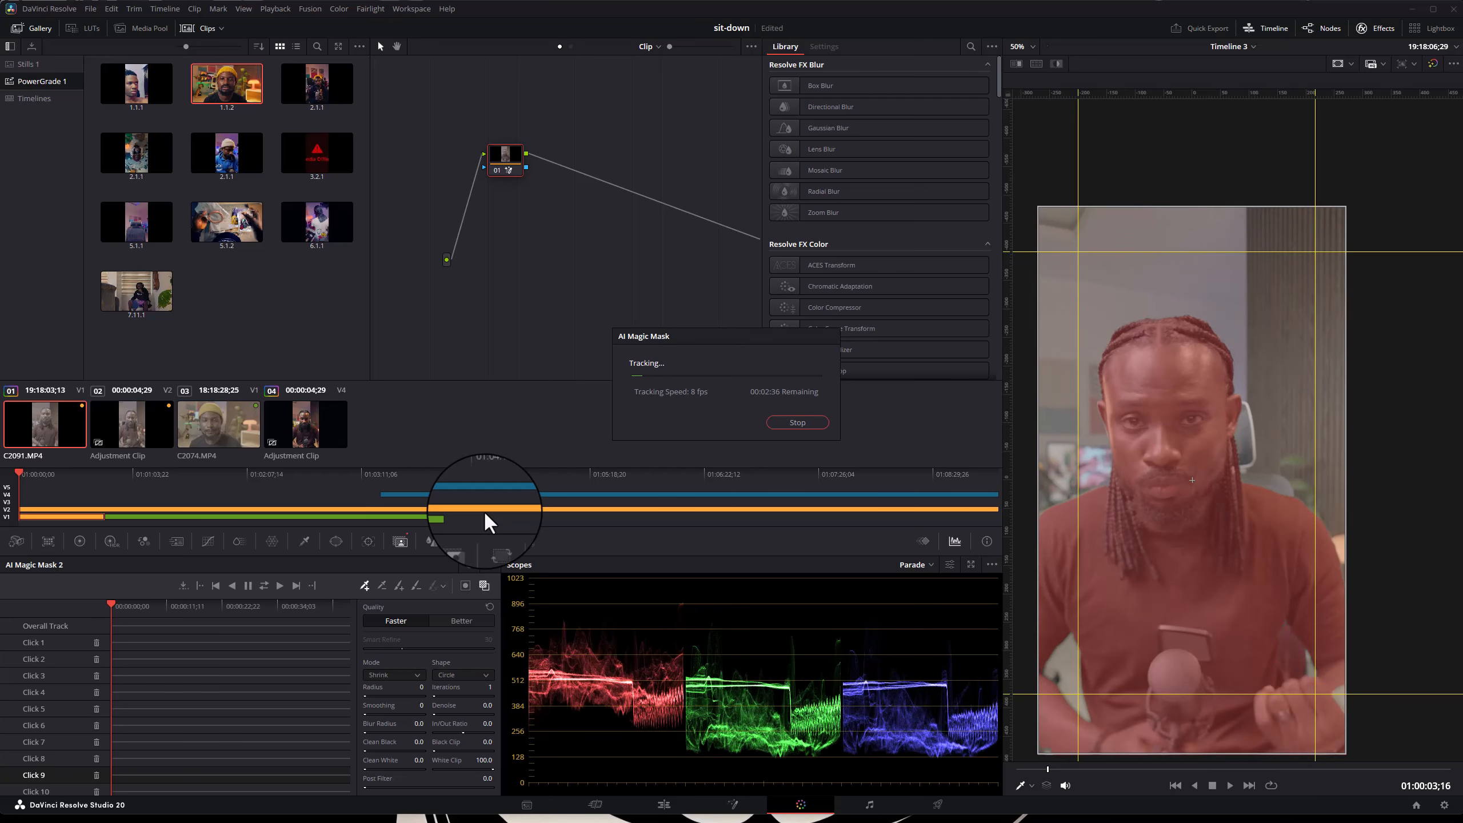
click(790, 420)
drag(124, 604, 117, 604)
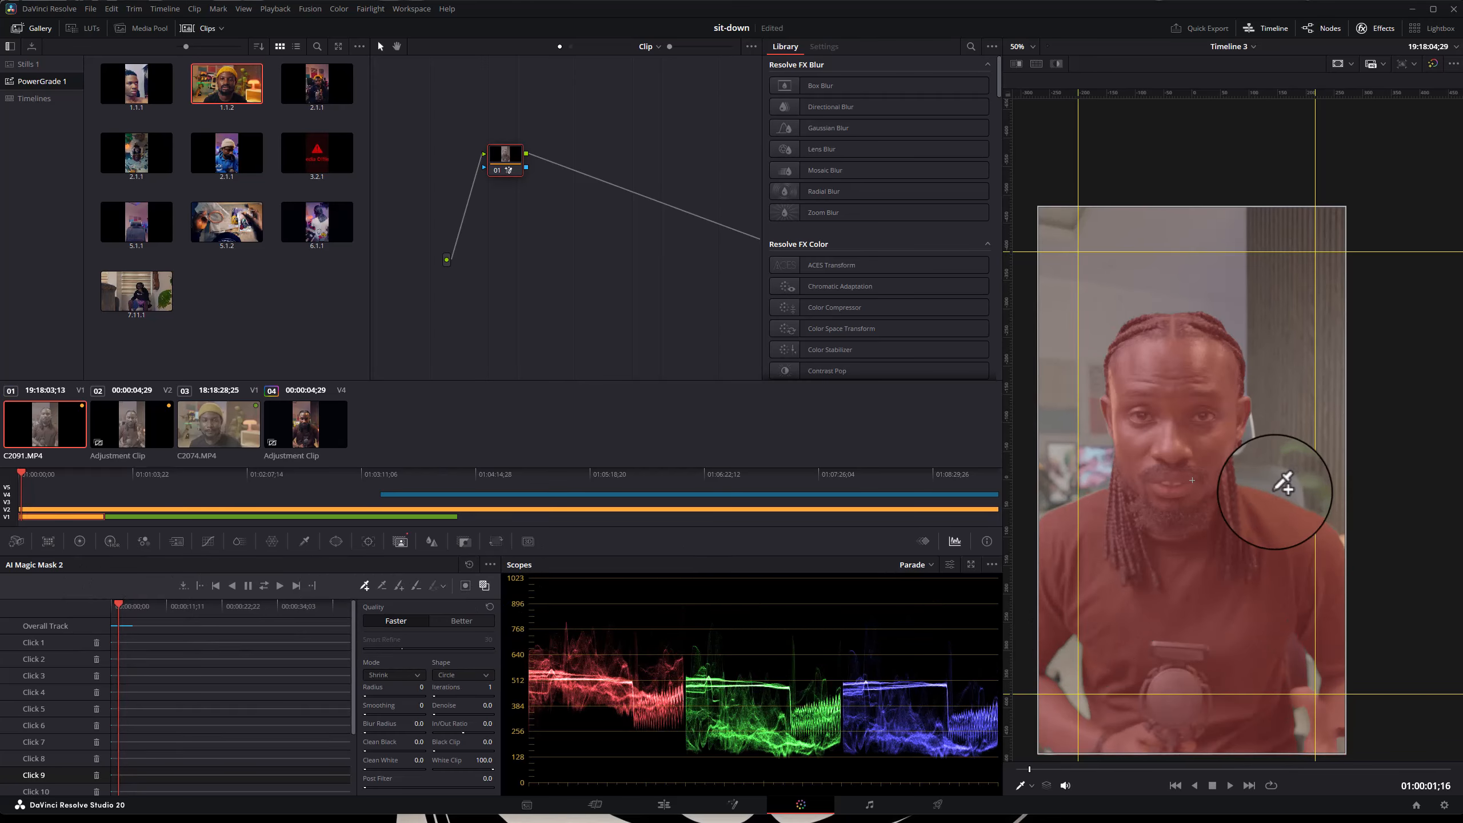
- Correct the mask at 01:00:01;16 by adding points on the chair beside the man's braids and above his shoulder
drag(1288, 496, 1250, 491)
click(1250, 451)
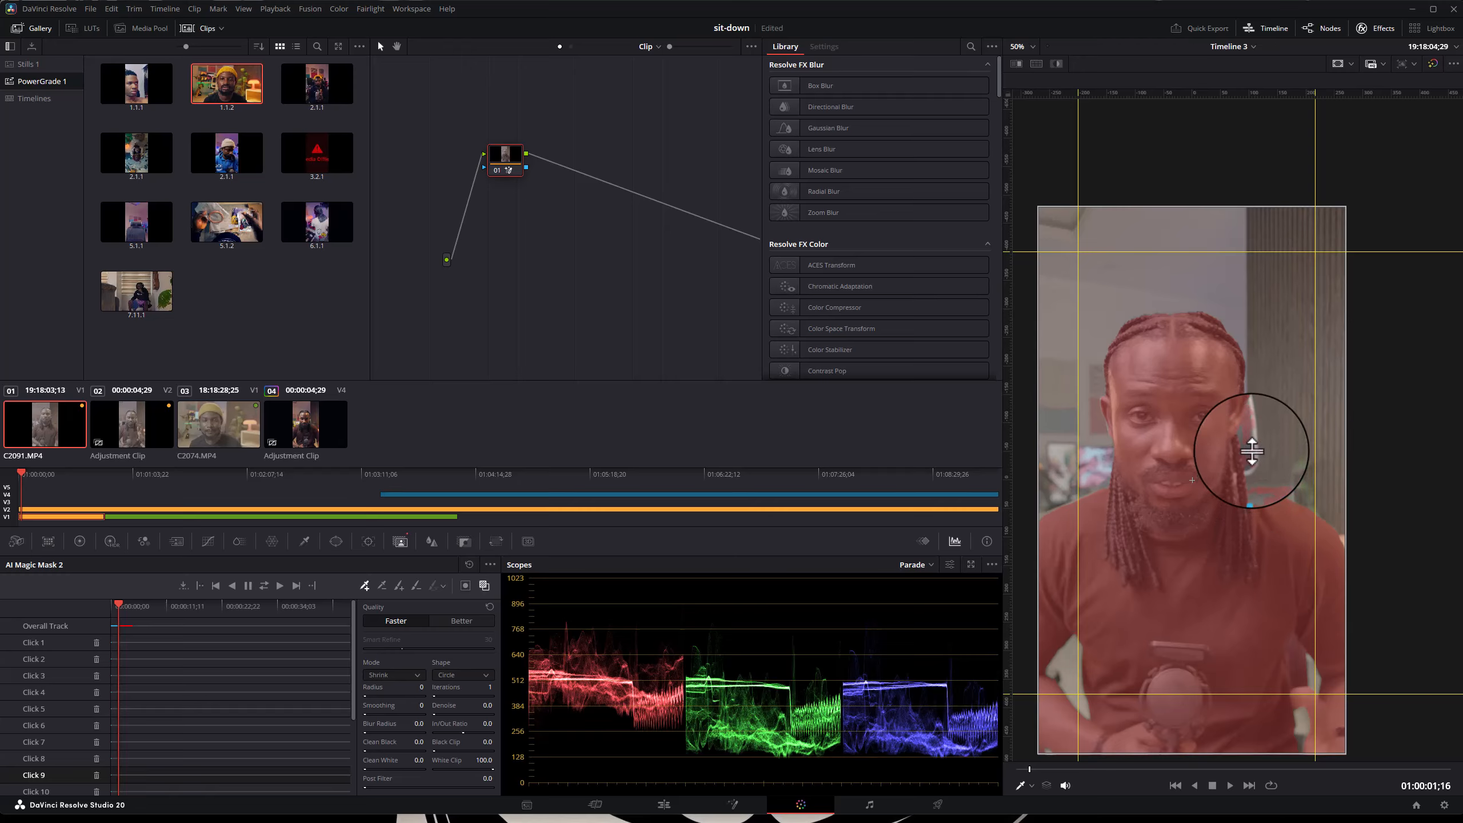
click(1251, 435)
click(1247, 443)
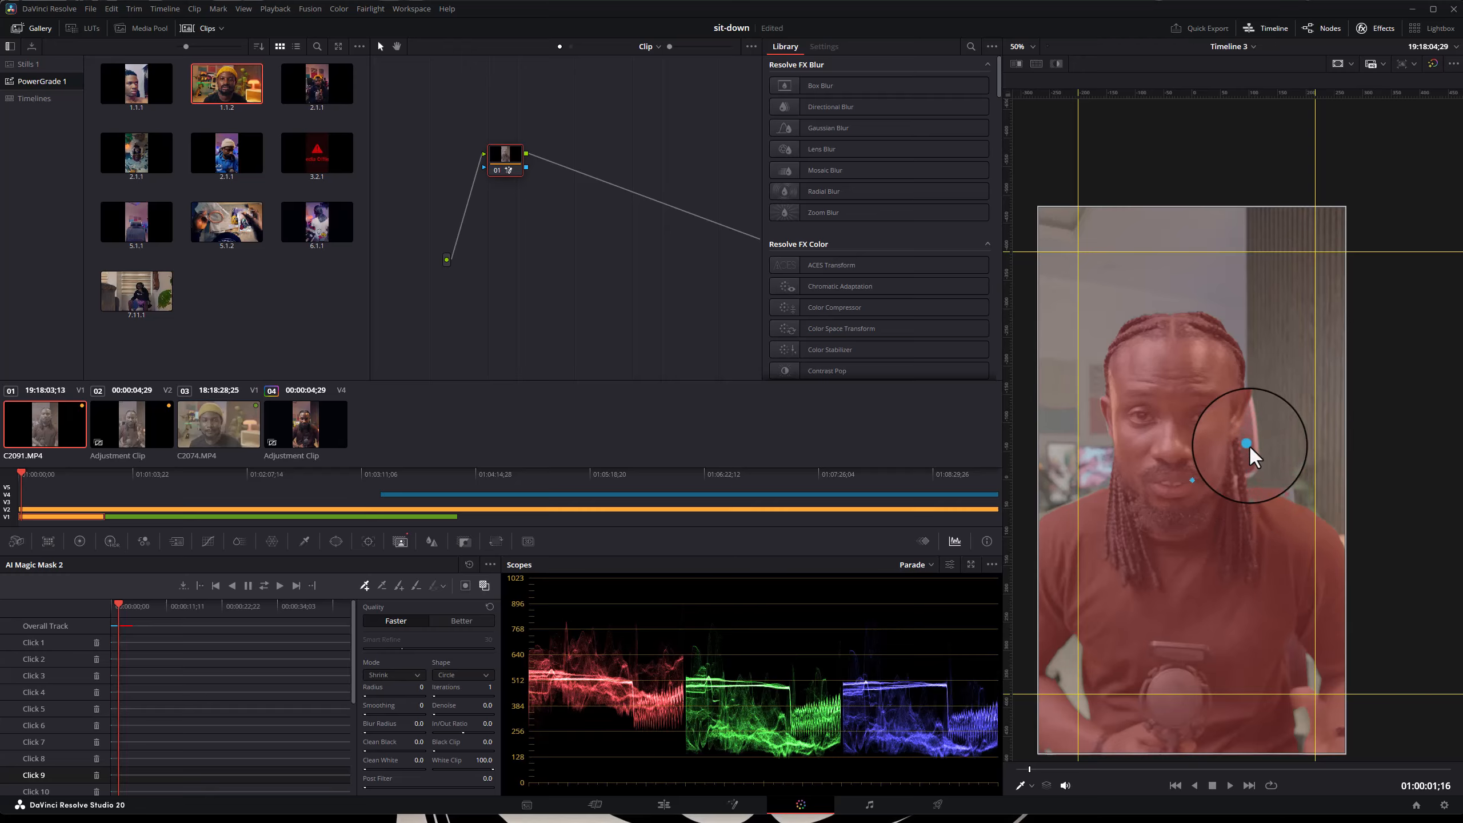
click(1291, 504)
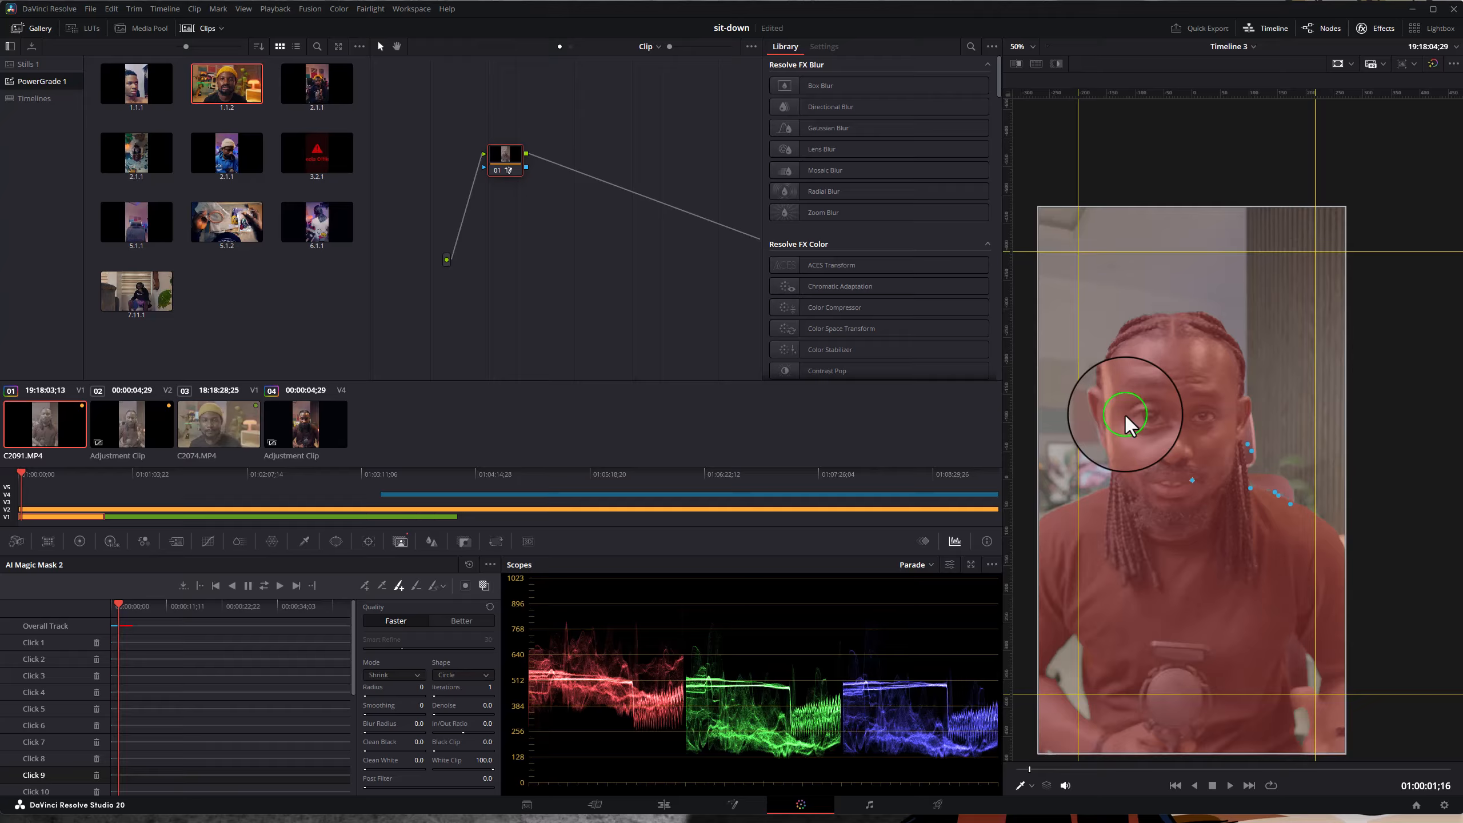
- Save the project, track the corrected Magic Mask forward from 01:00:01;16 and stop the tracking partway
key(ctrl+s)
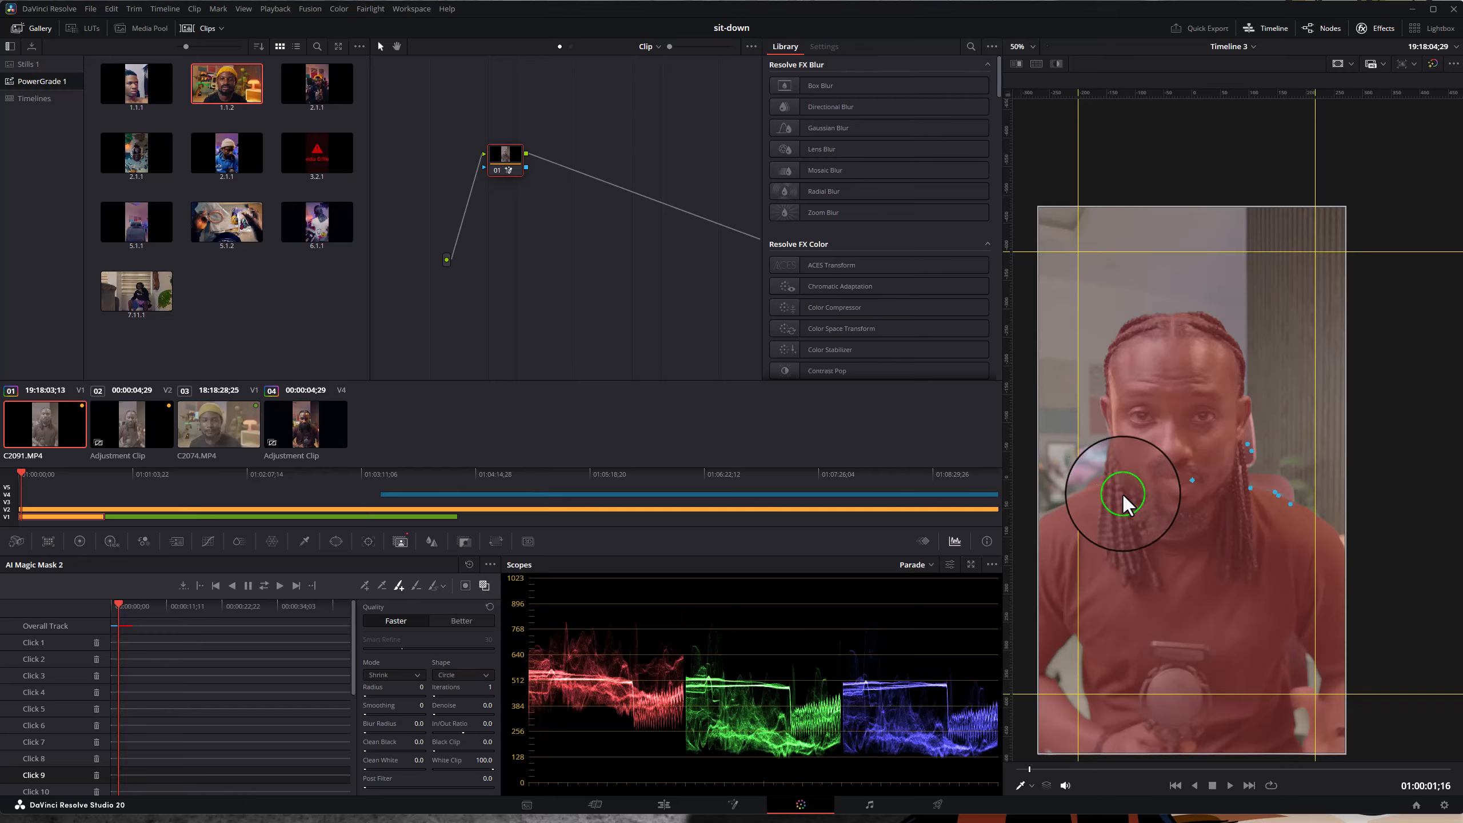
click(1184, 479)
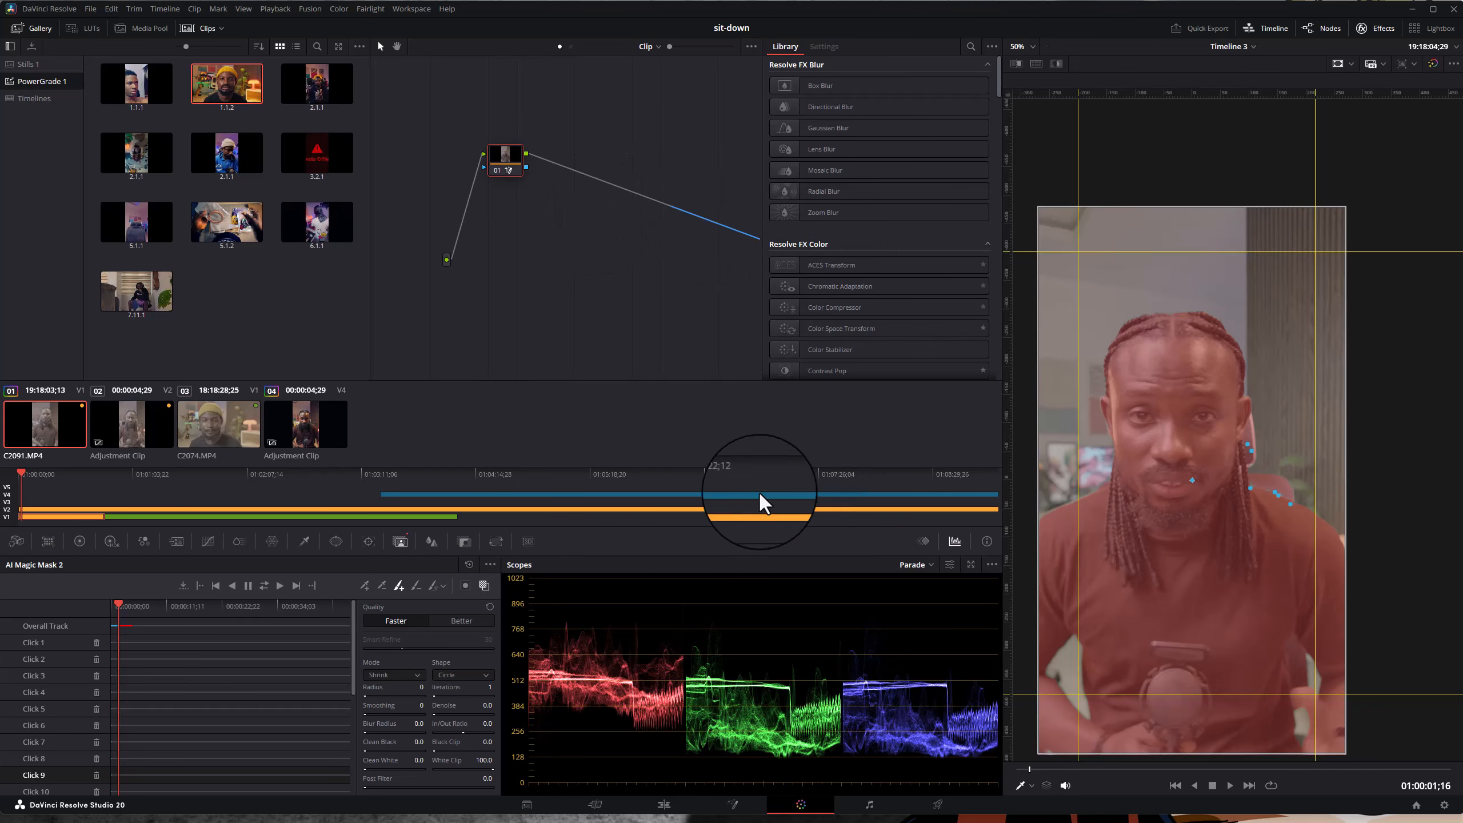
click(279, 587)
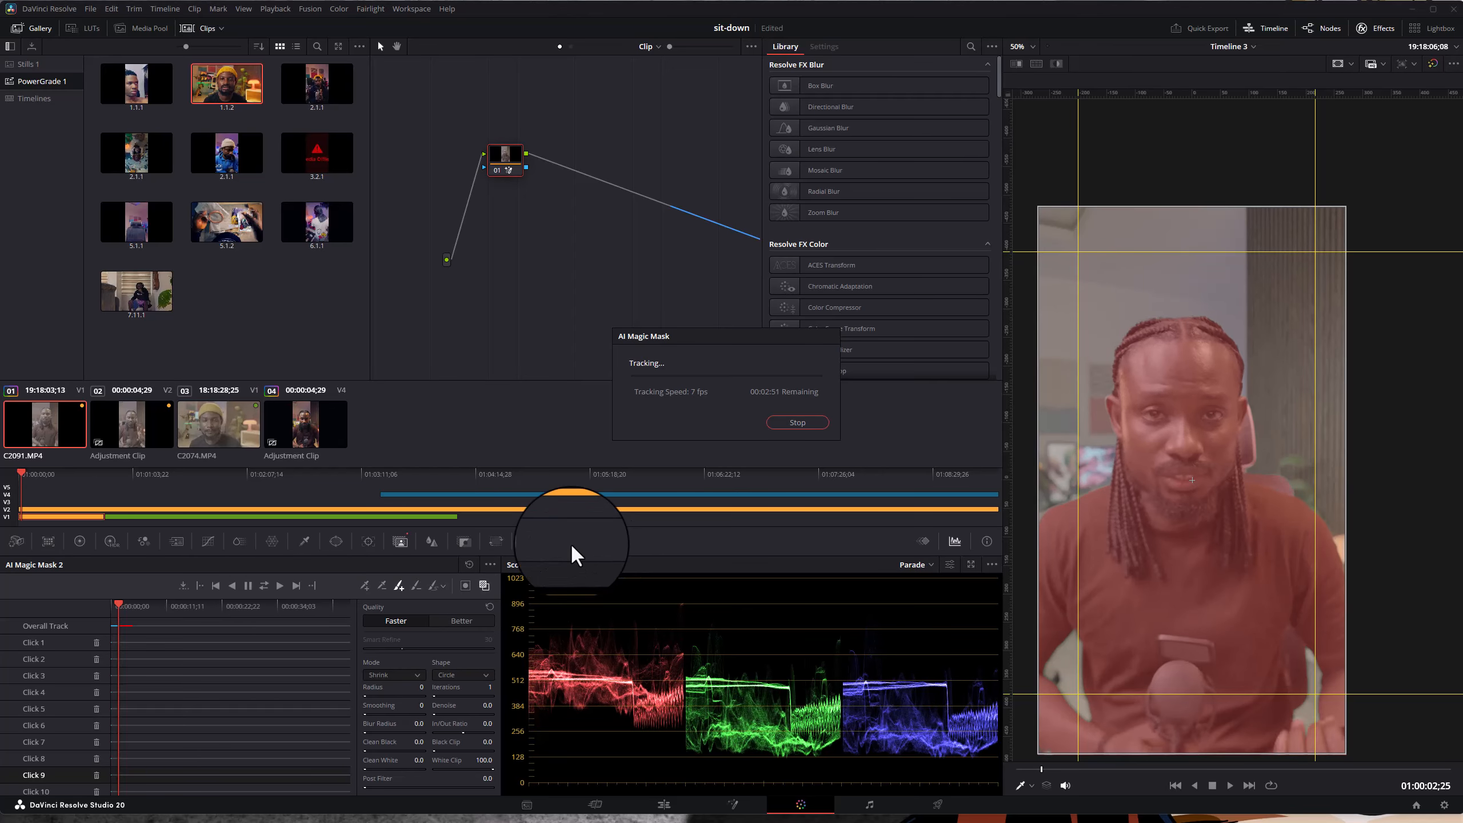
click(798, 425)
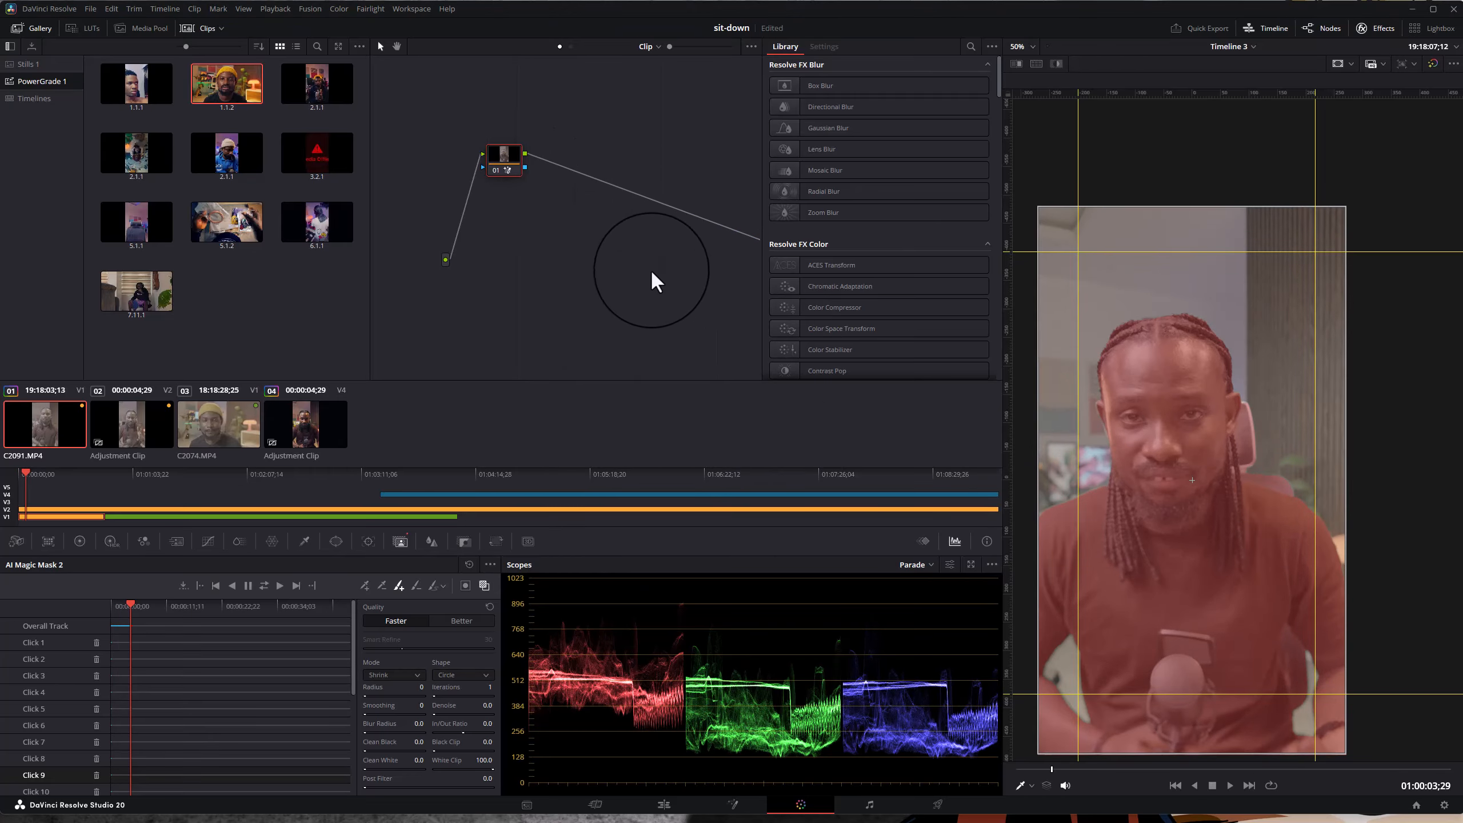
- Add an alpha output to the node graph and connect node 01's alpha output to it
drag(616, 261, 542, 243)
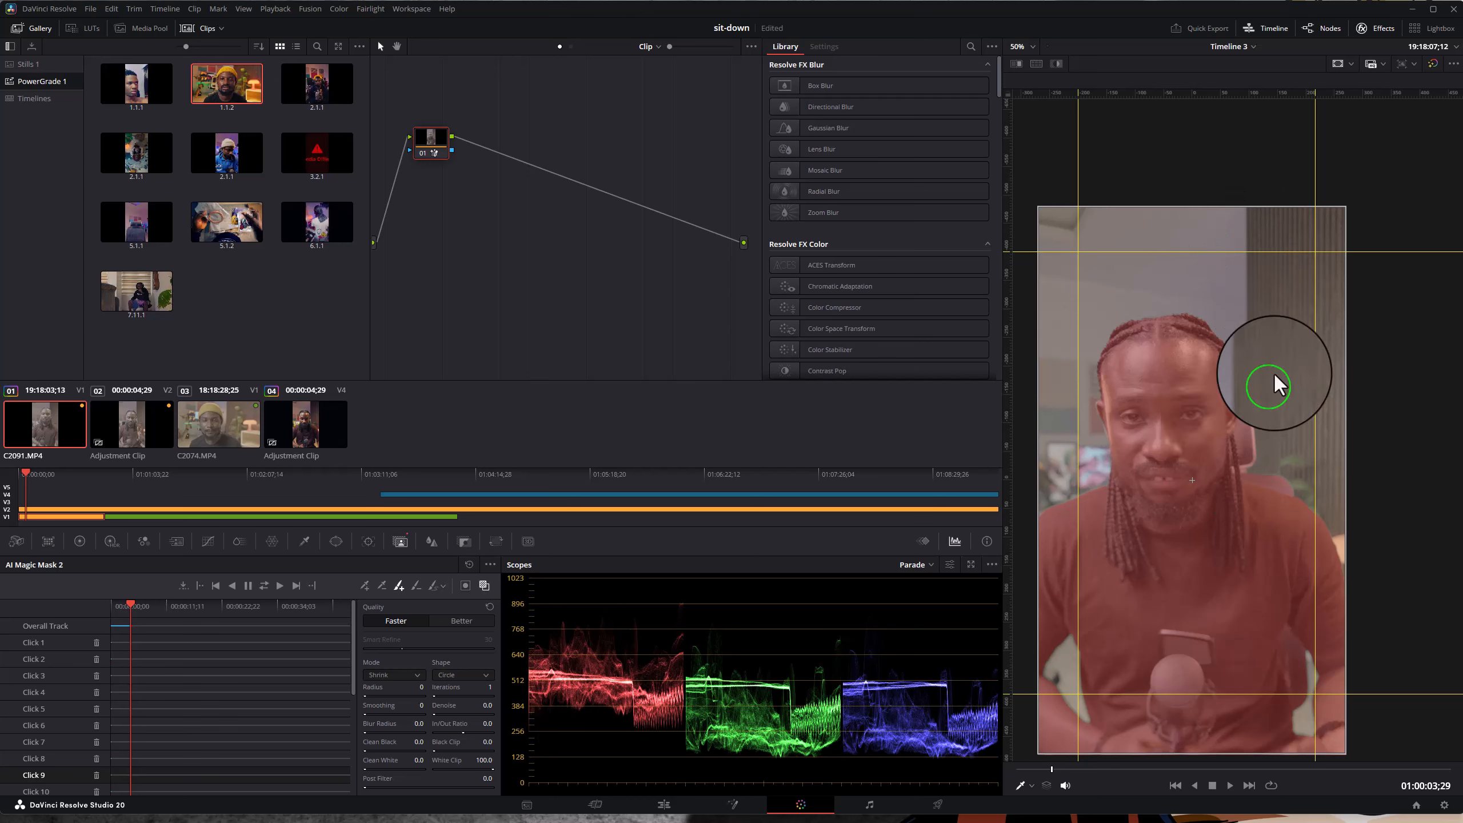
right_click(489, 226)
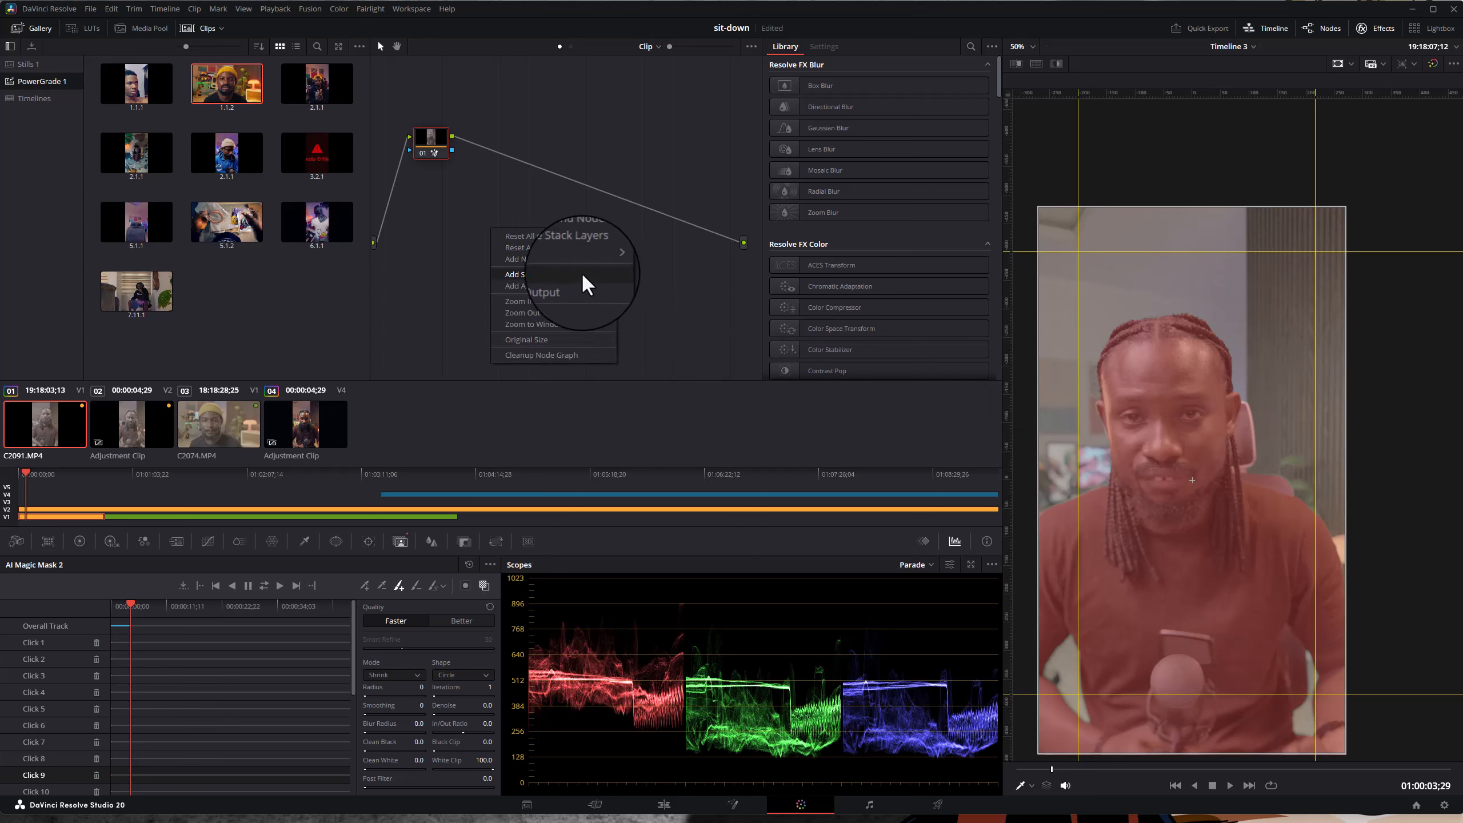
click(572, 286)
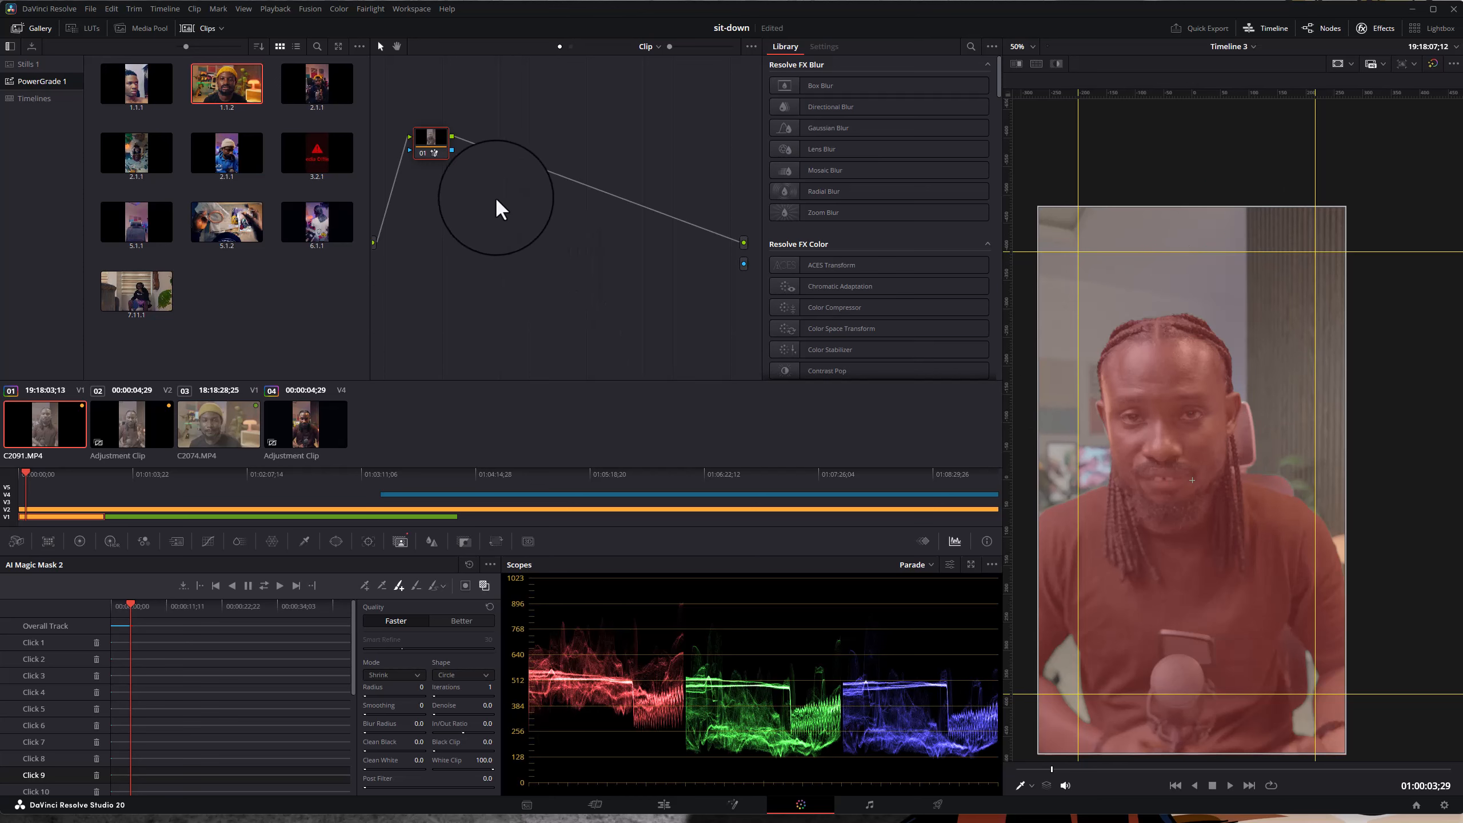
drag(452, 151, 746, 264)
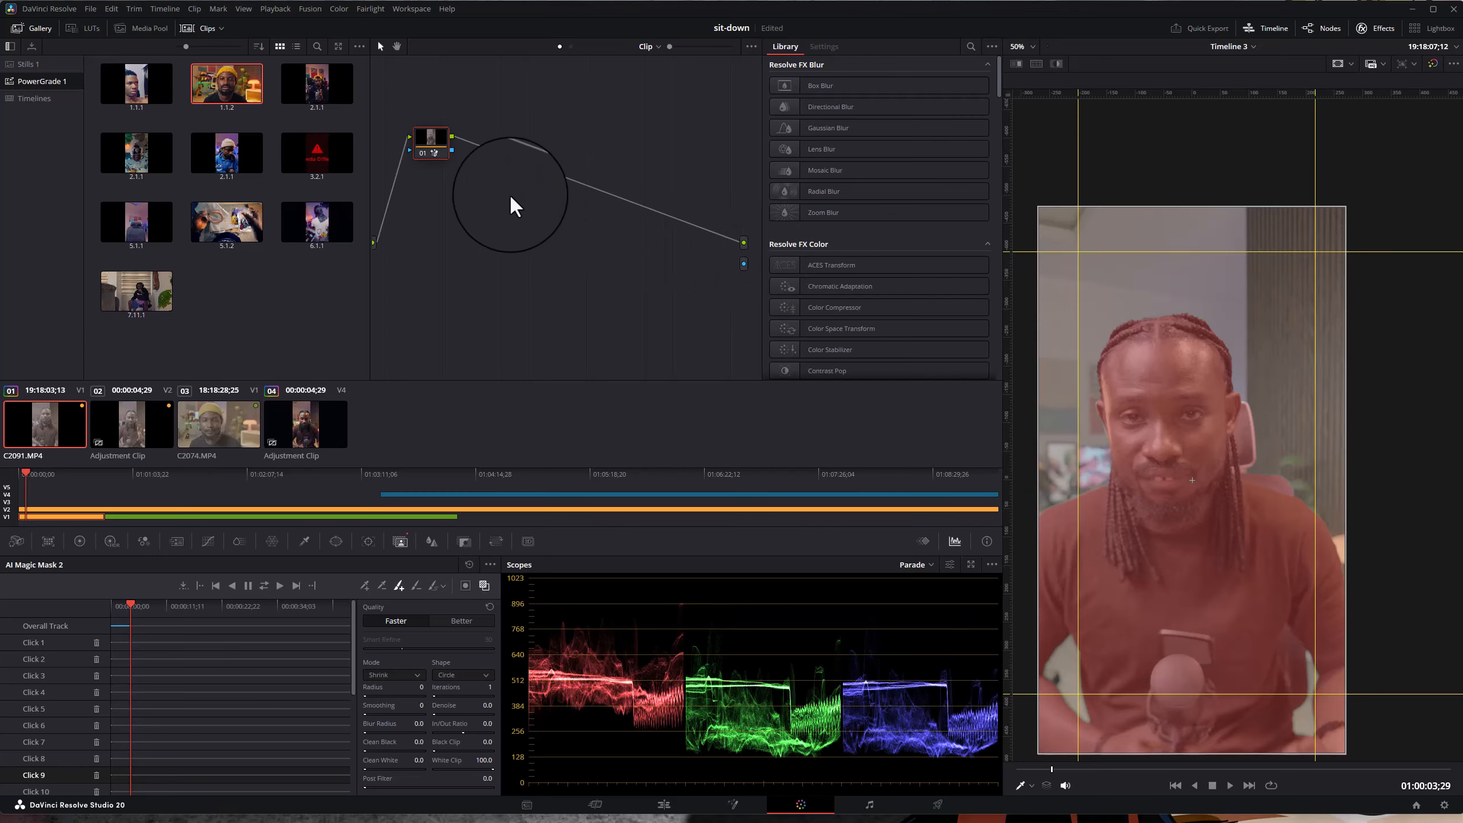
drag(453, 149, 743, 264)
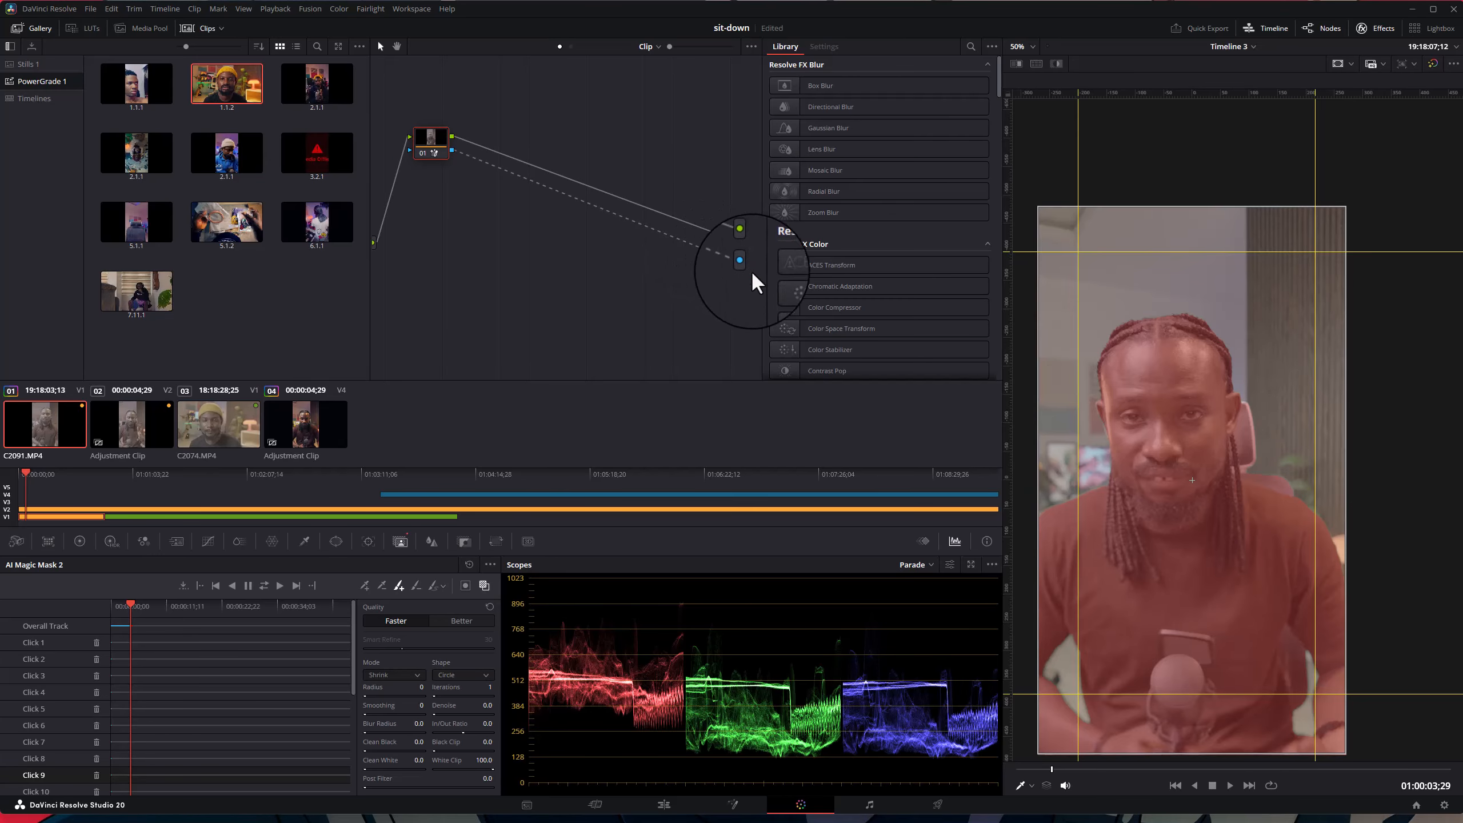
- On the Edit page, move the adjustment clip up one track and place C2091.MP4 on Video 2 above C2074.MP4
click(664, 805)
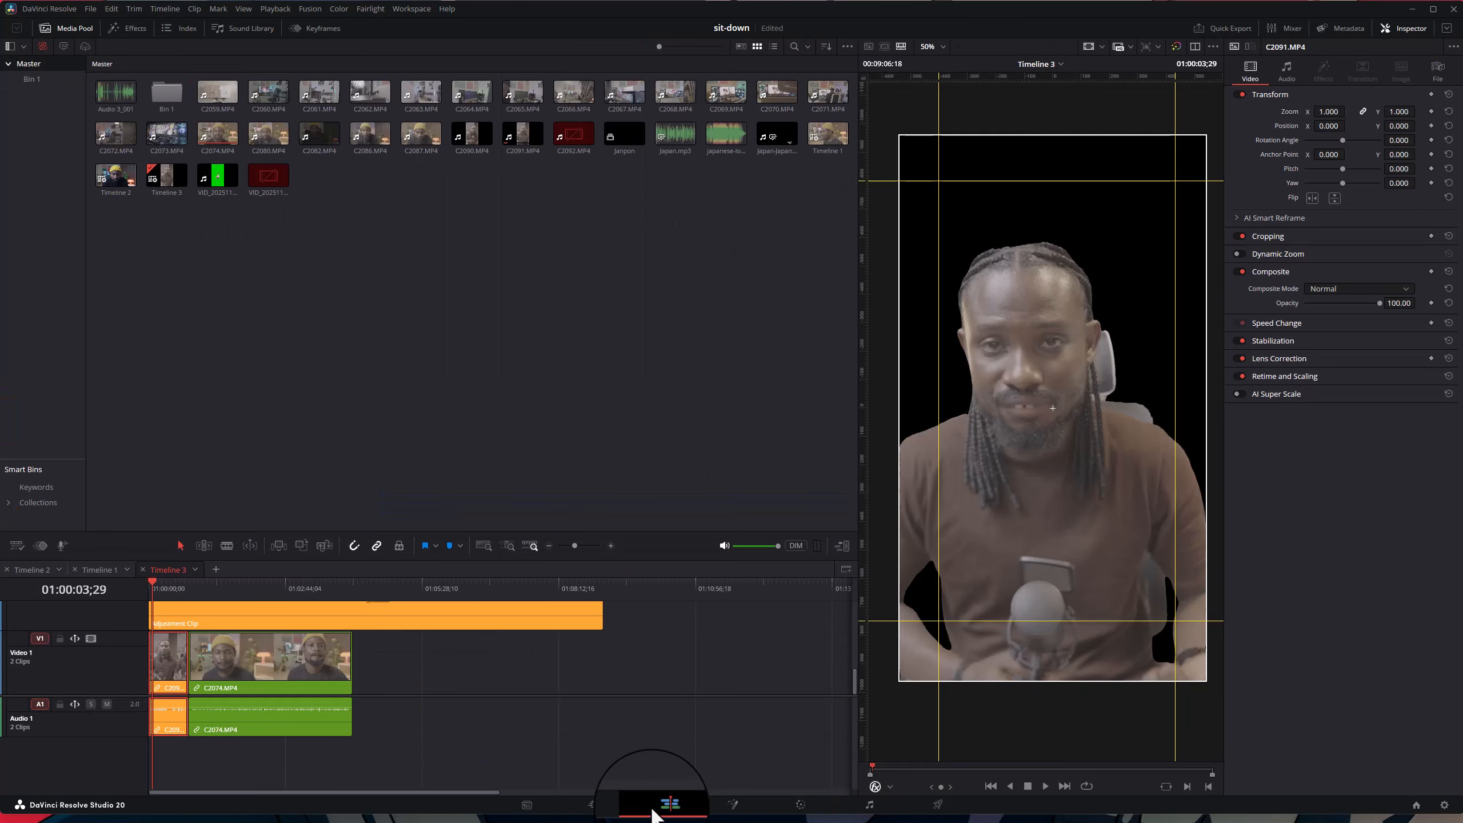
click(149, 583)
click(255, 671)
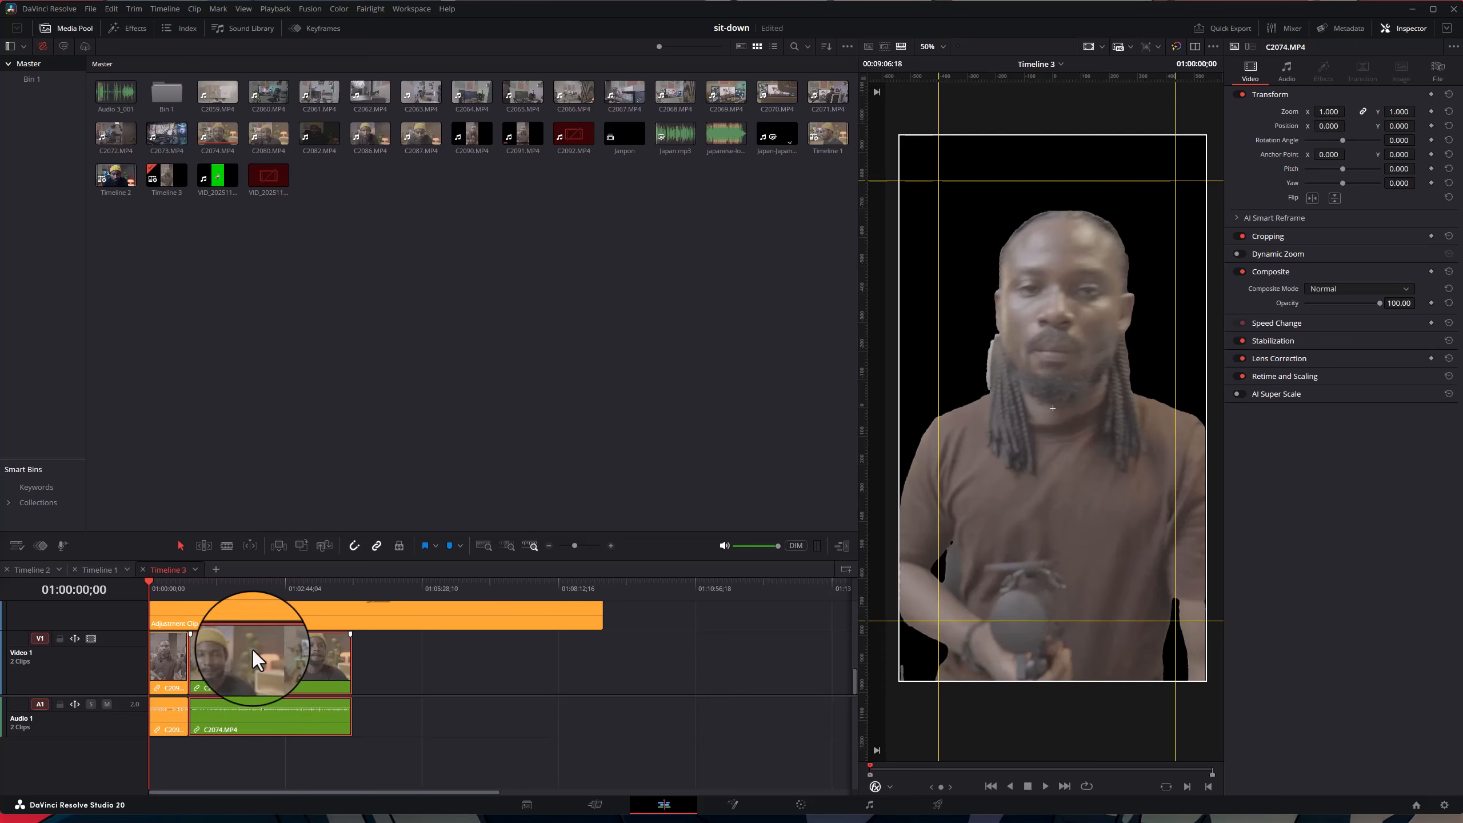
drag(258, 620, 208, 606)
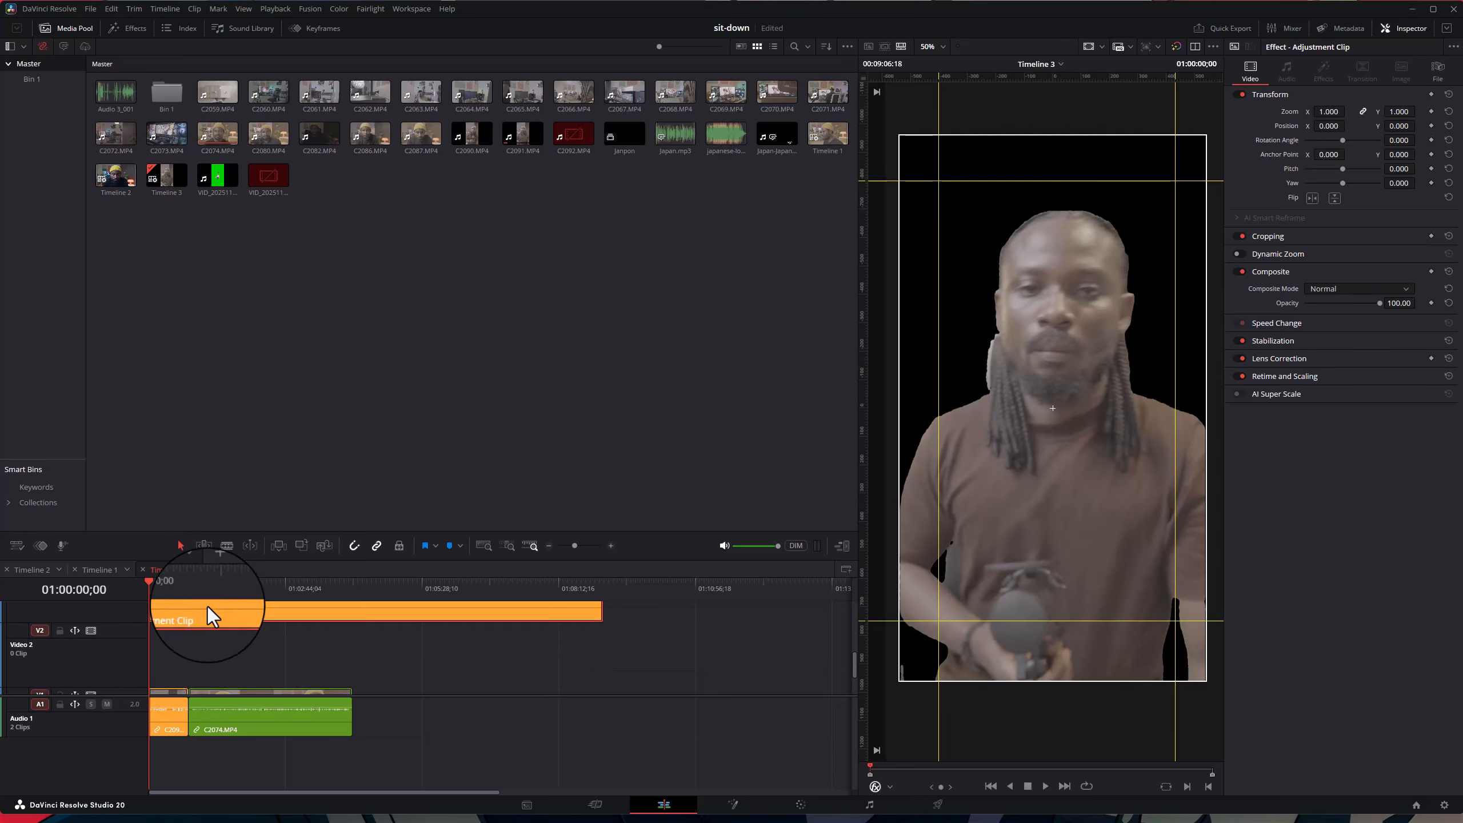
drag(165, 693, 208, 646)
click(201, 588)
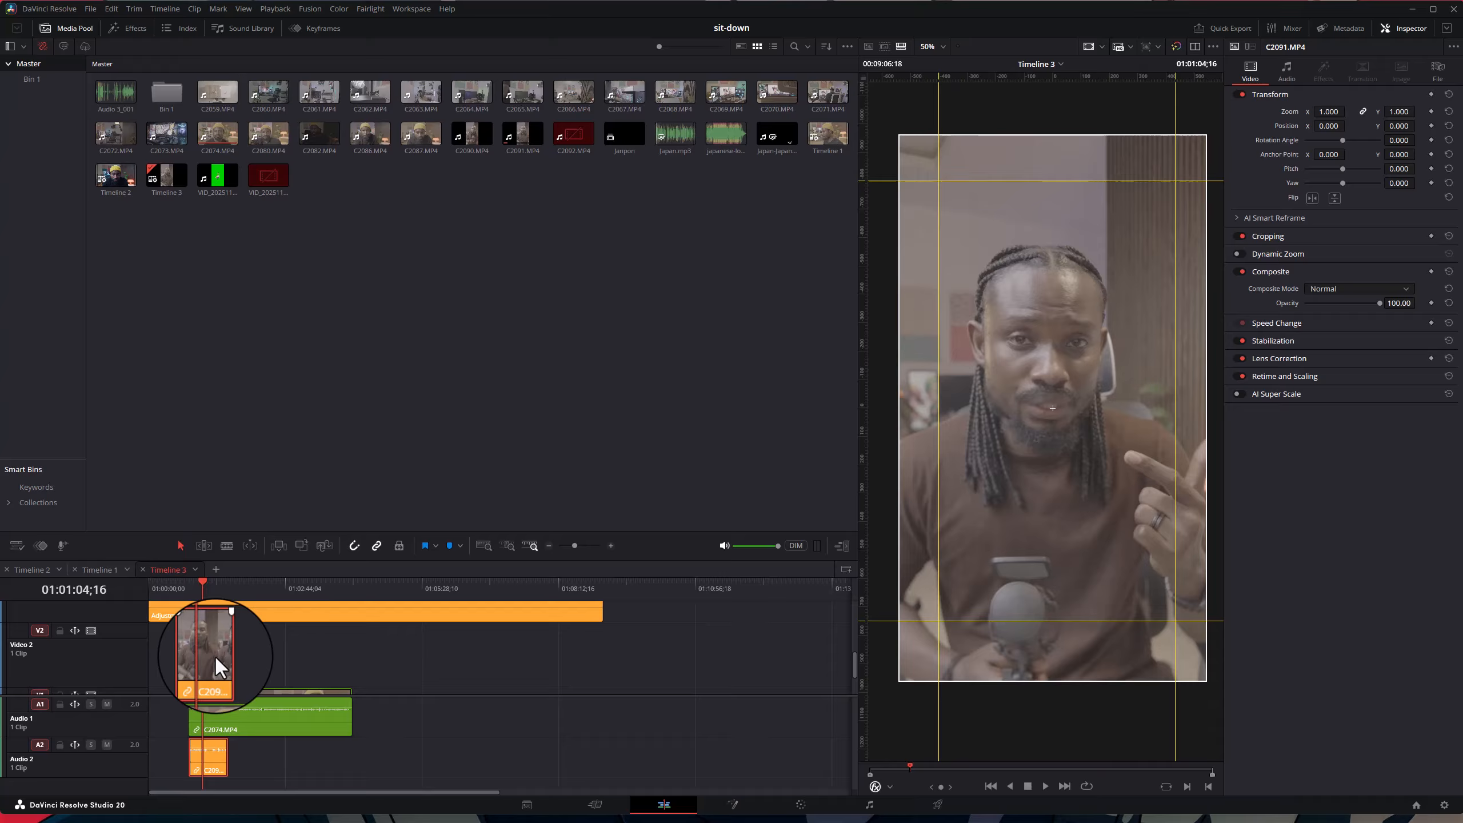
- Check the overlap with C2074.MP4 and trim the end of C2091.MP4 so it lasts about 4 seconds
mouse_move(203, 585)
mouse_down()
mouse_move(234, 590)
mouse_move(206, 601)
mouse_up()
scroll(208, 675, down, 2)
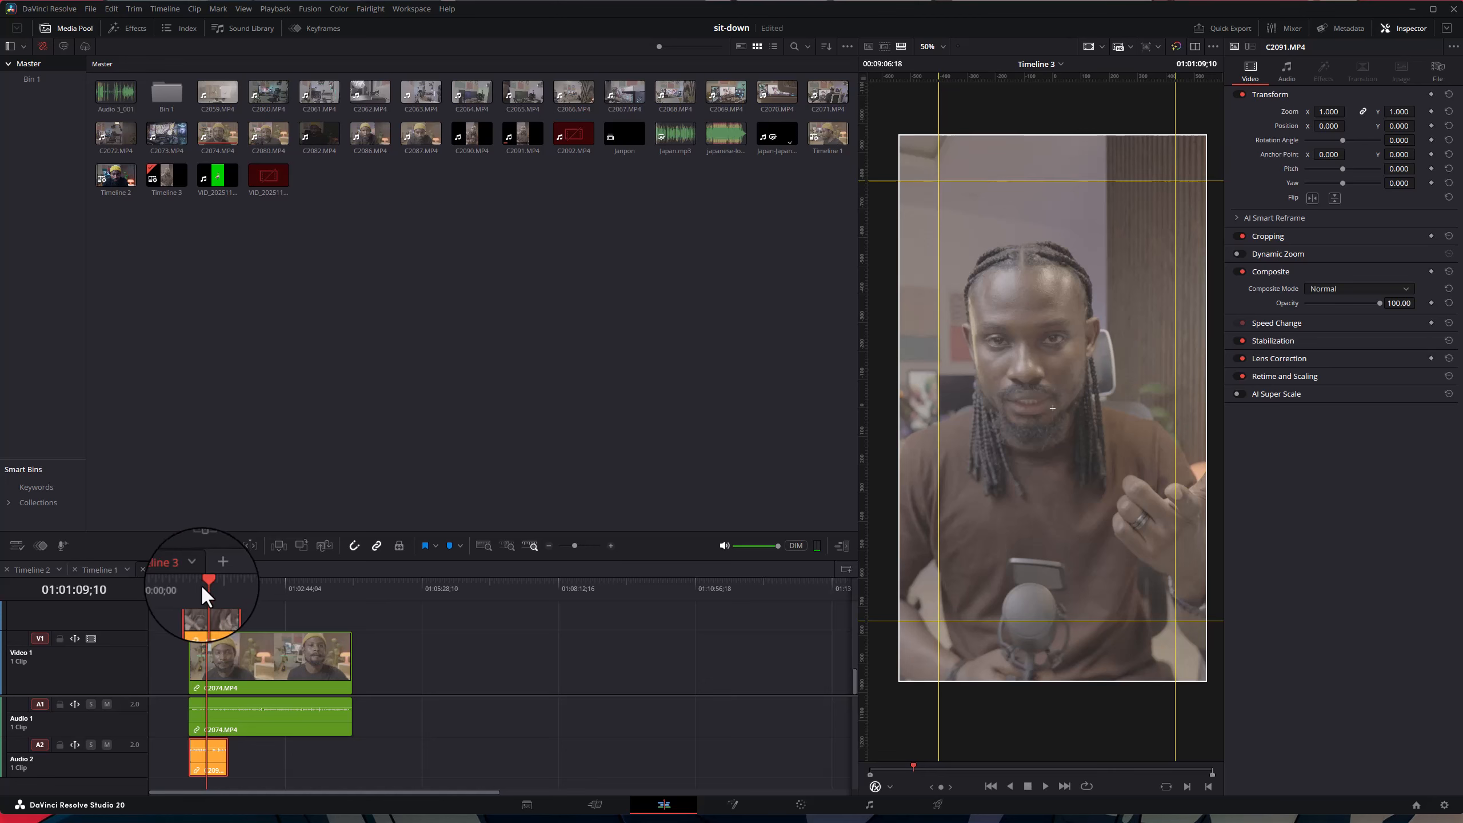
mouse_move(201, 585)
mouse_down()
mouse_move(182, 593)
mouse_move(197, 585)
mouse_up()
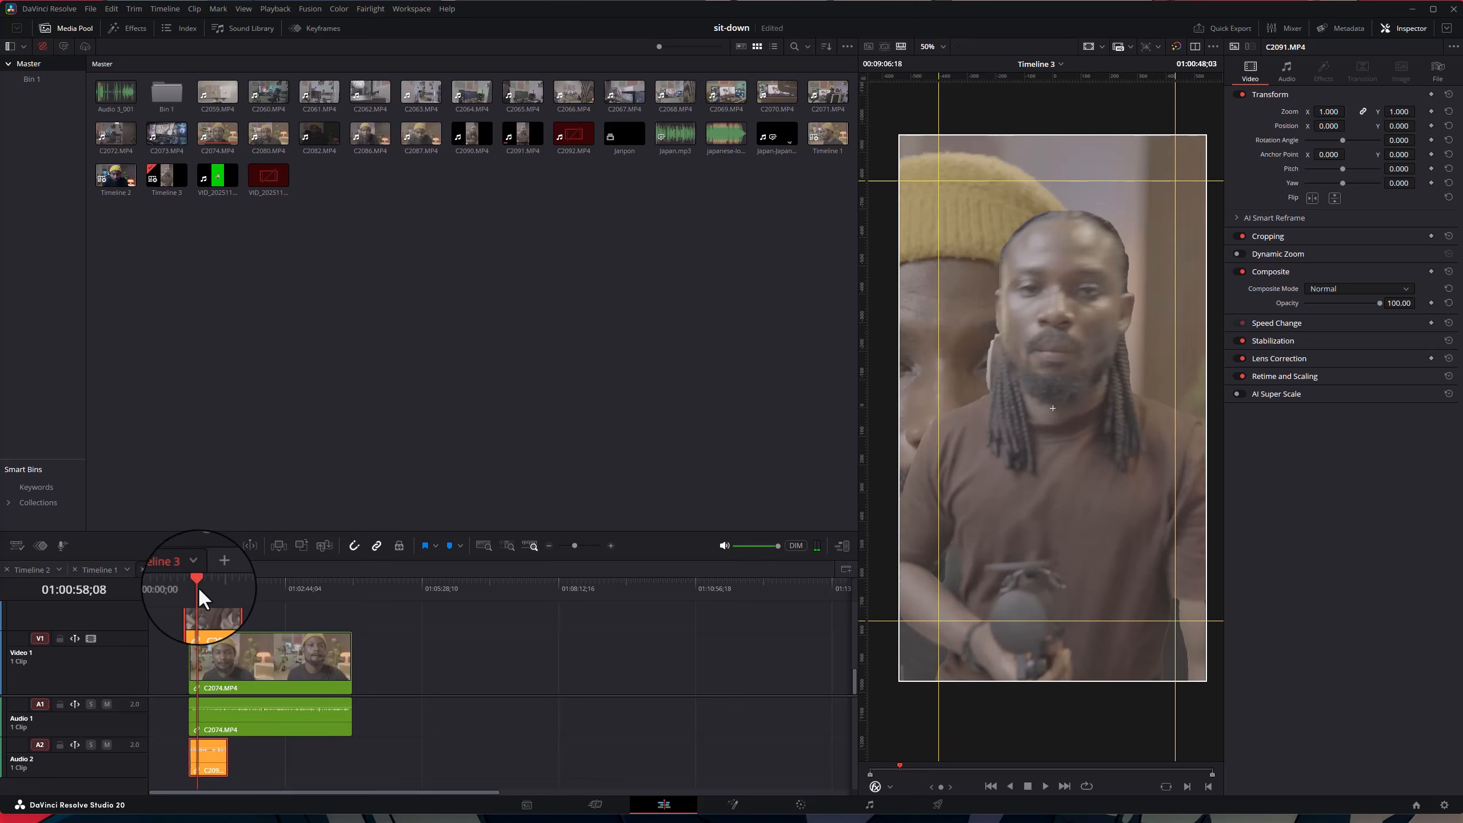
scroll(245, 622, up, 5)
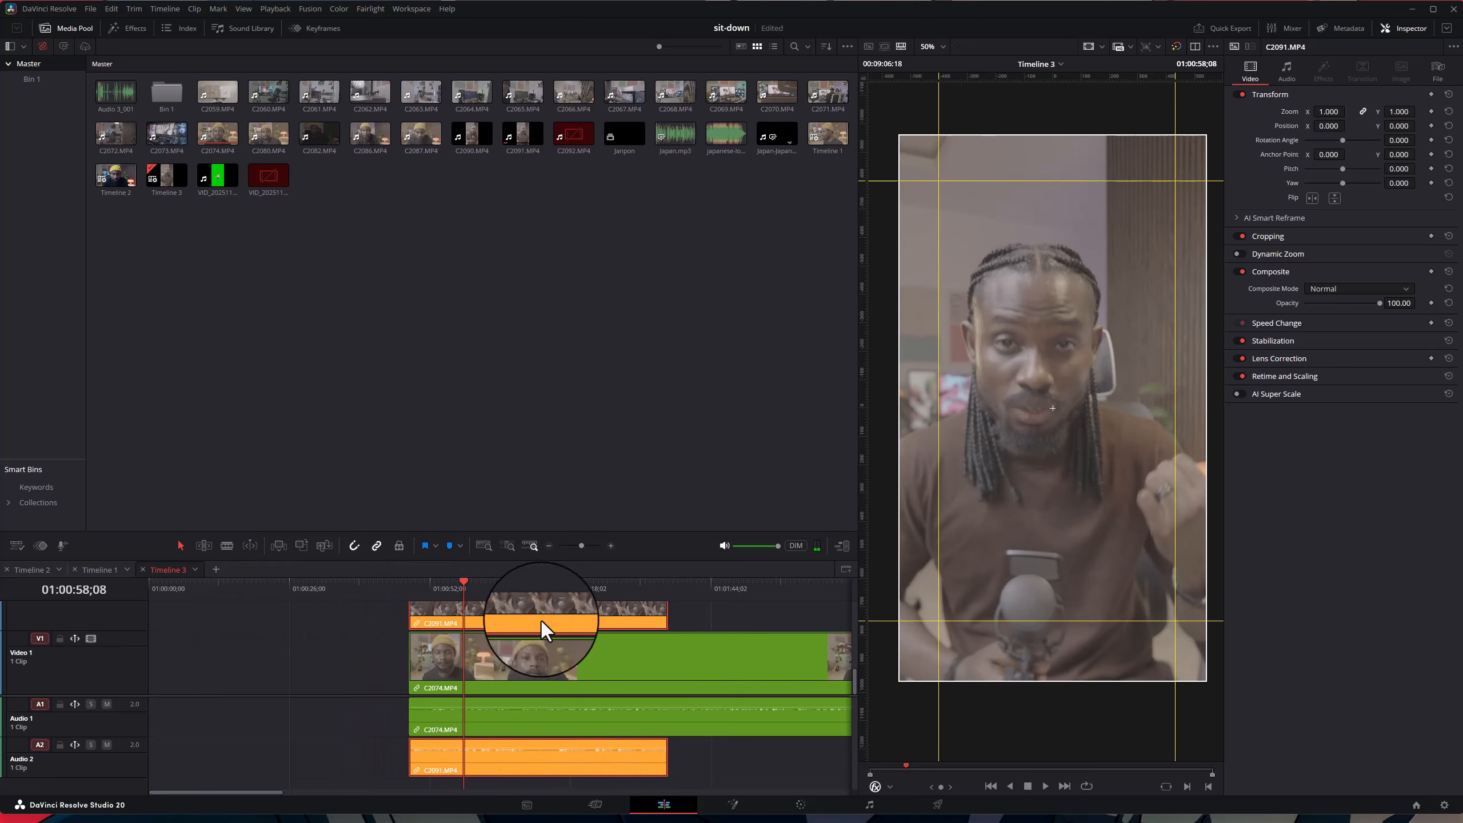
drag(660, 623, 409, 585)
key(space)
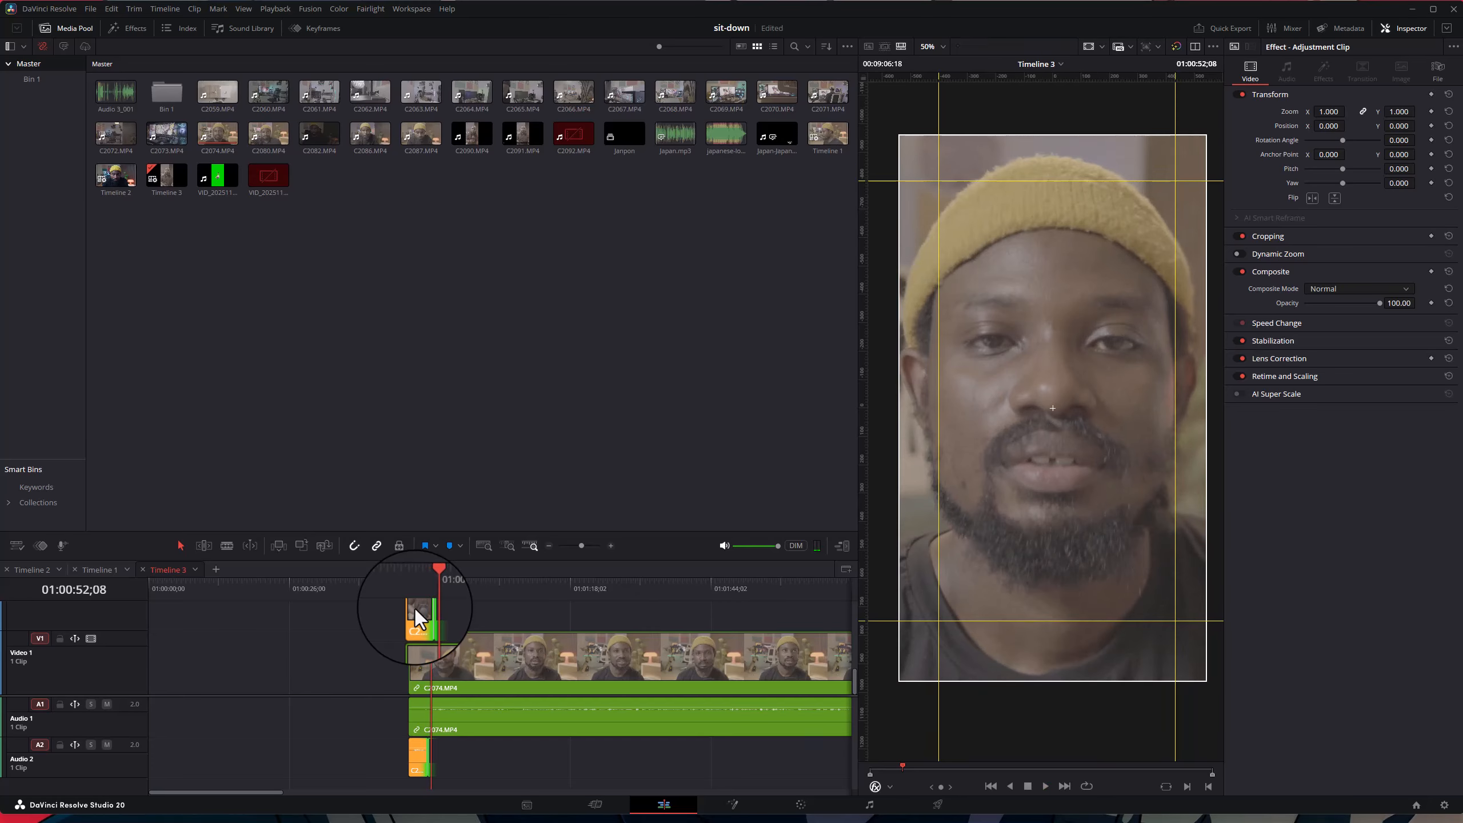
- Select the shortened C2091.MP4 clip and open it on the Color page at 01:00:48;03
click(415, 609)
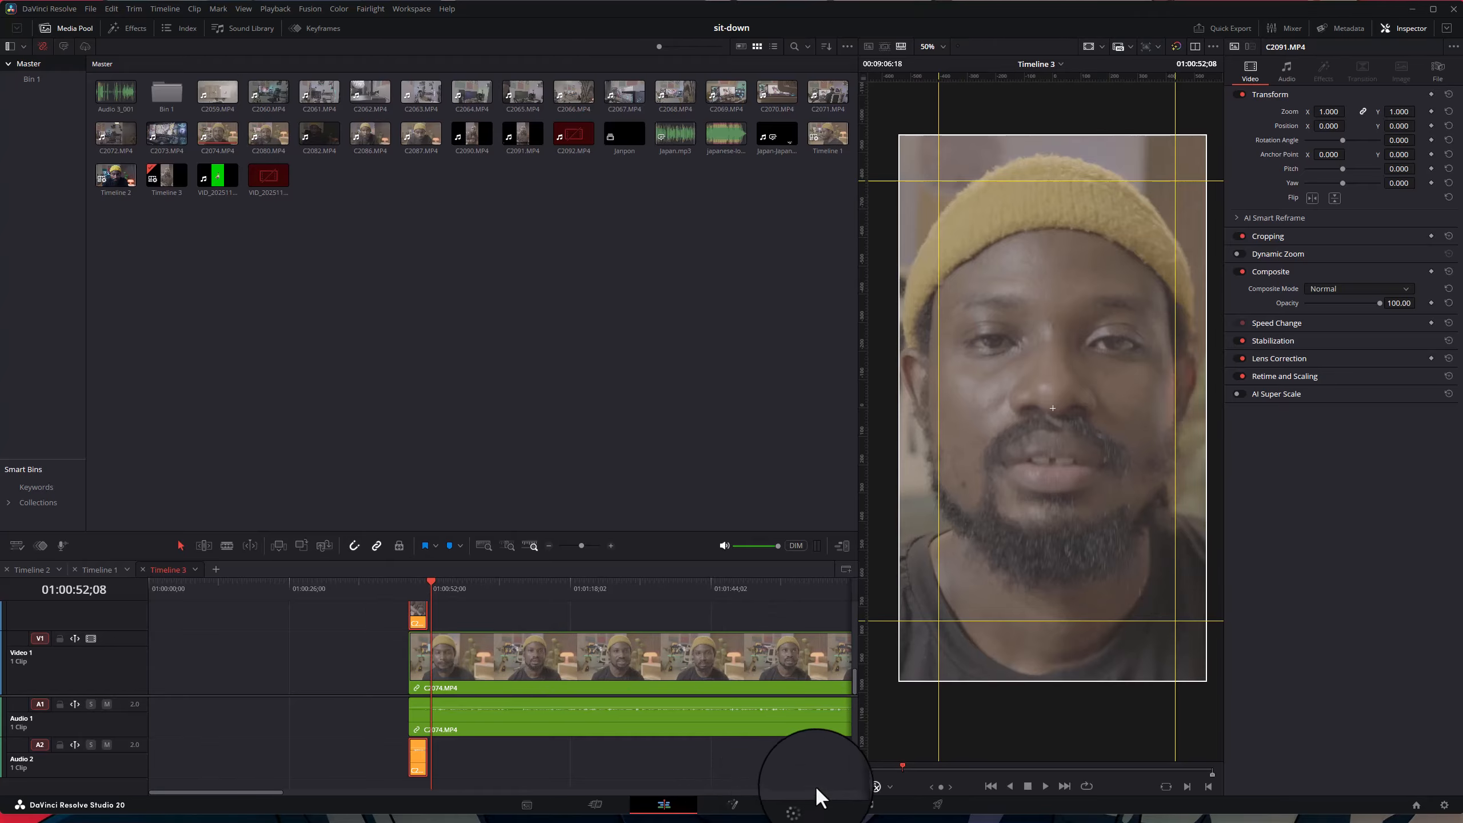
click(799, 805)
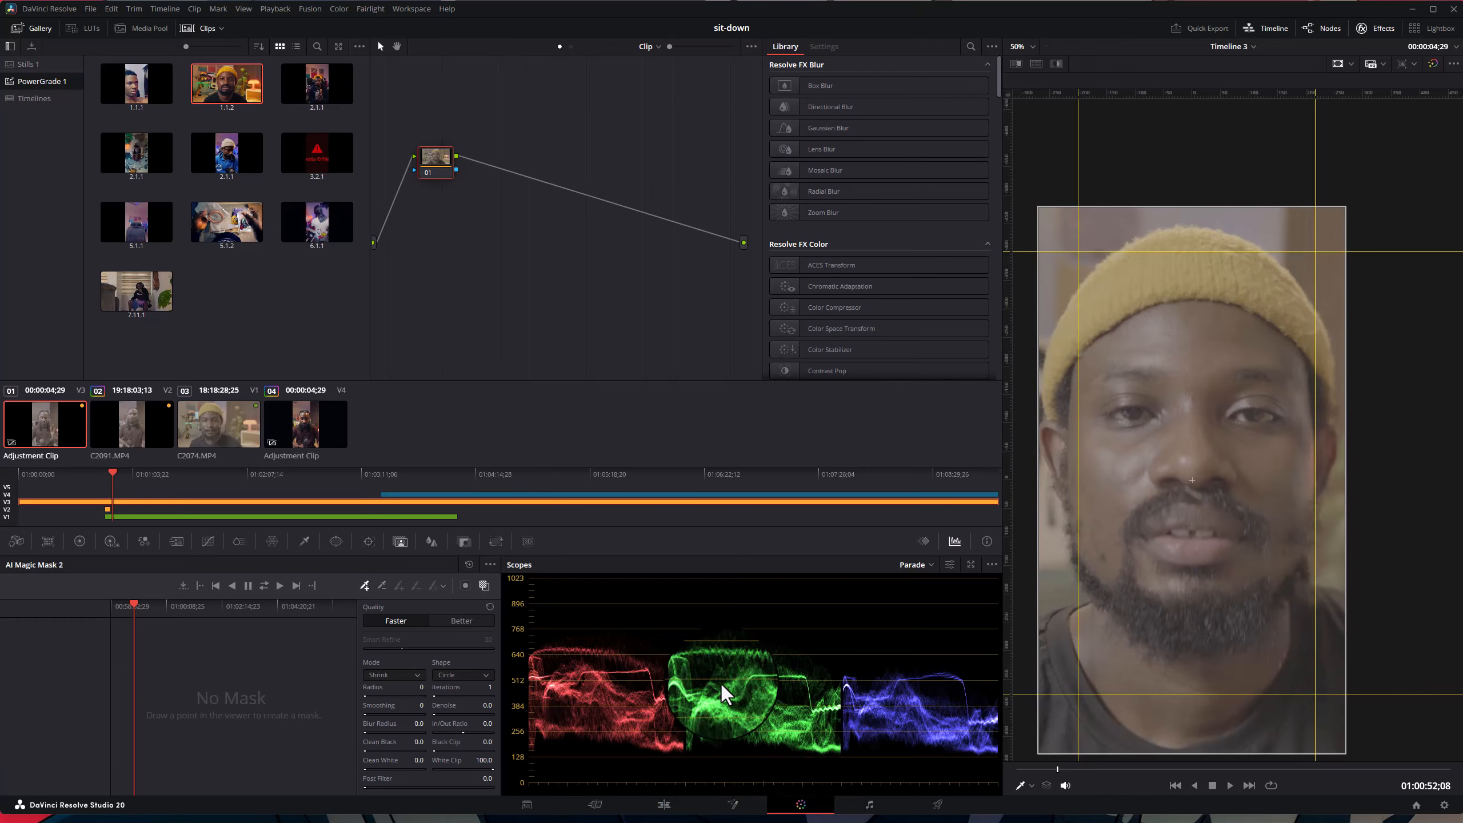
click(107, 507)
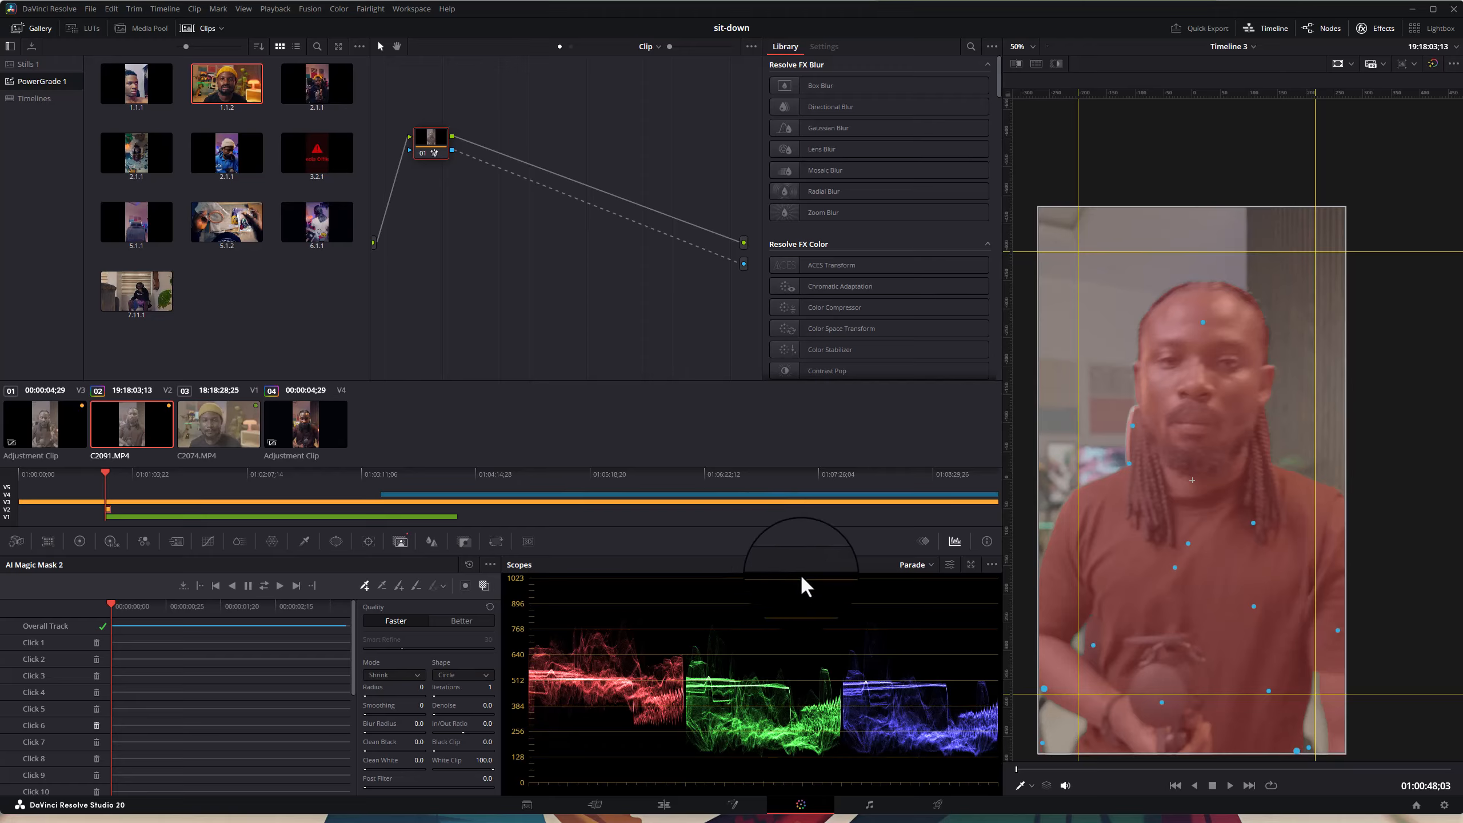
- View the keyframes of C2091.MP4 and return to the Parade scopes
click(924, 540)
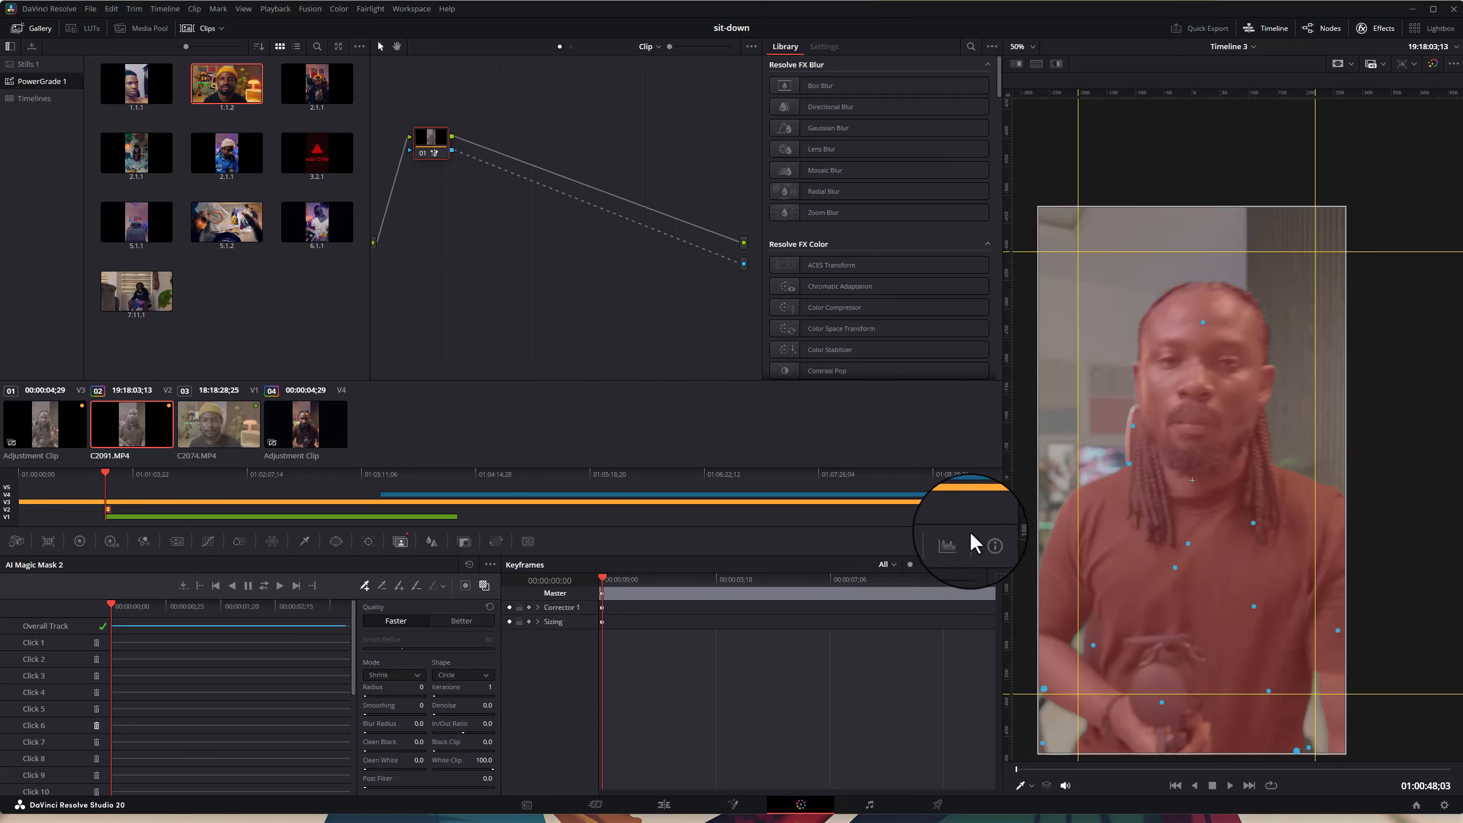
click(955, 540)
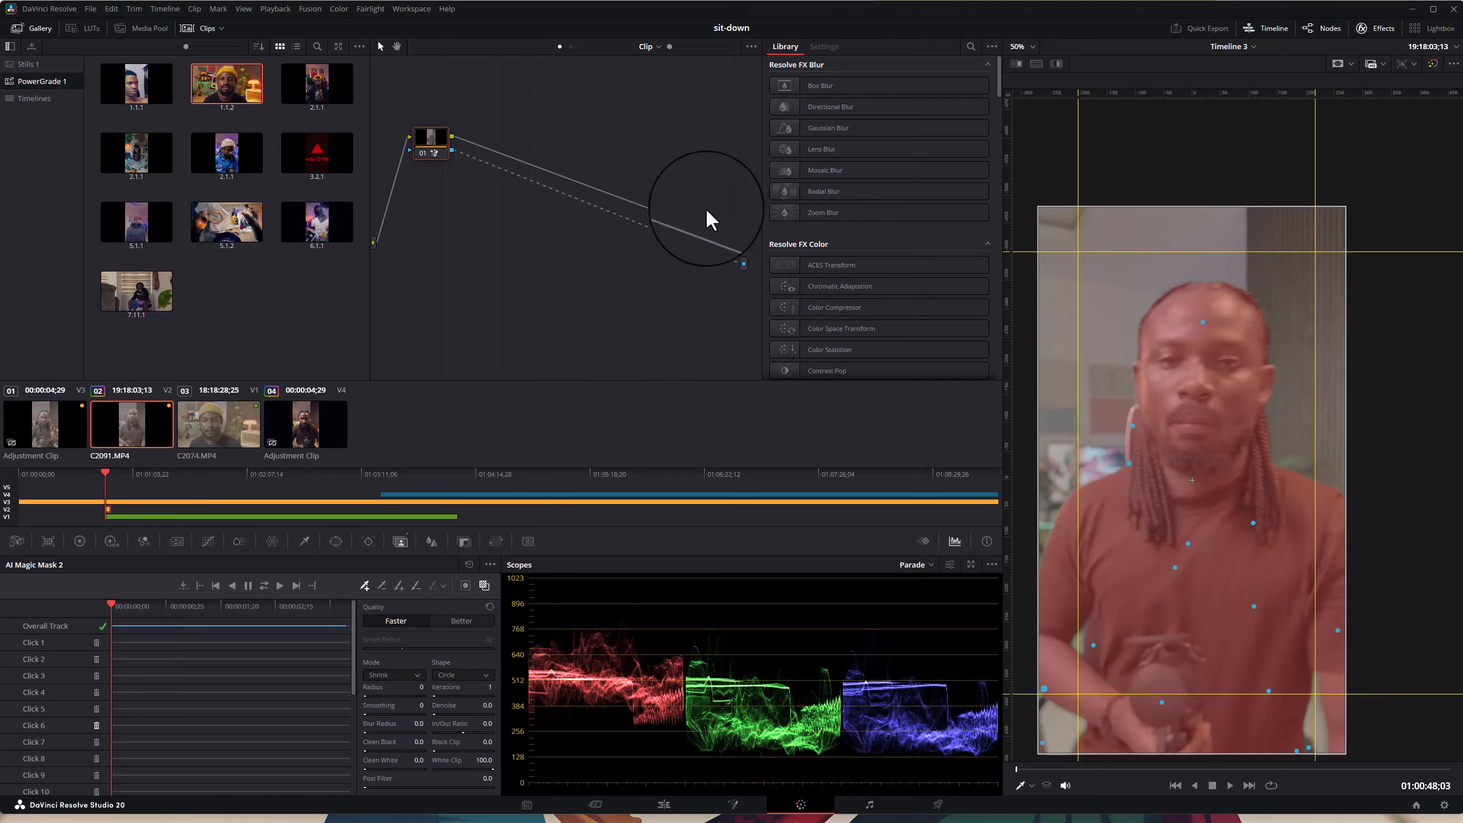
drag(702, 155, 695, 280)
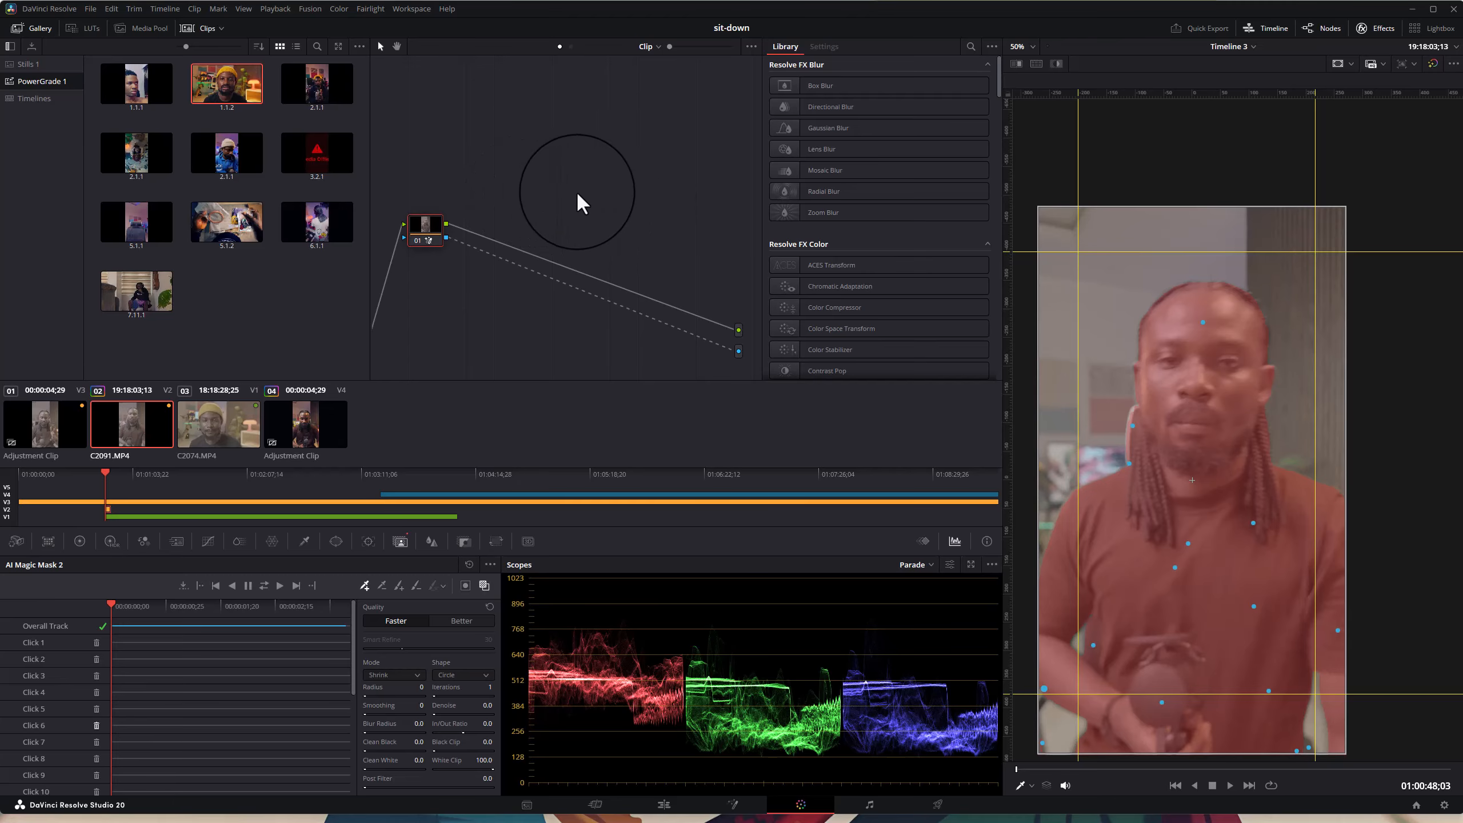